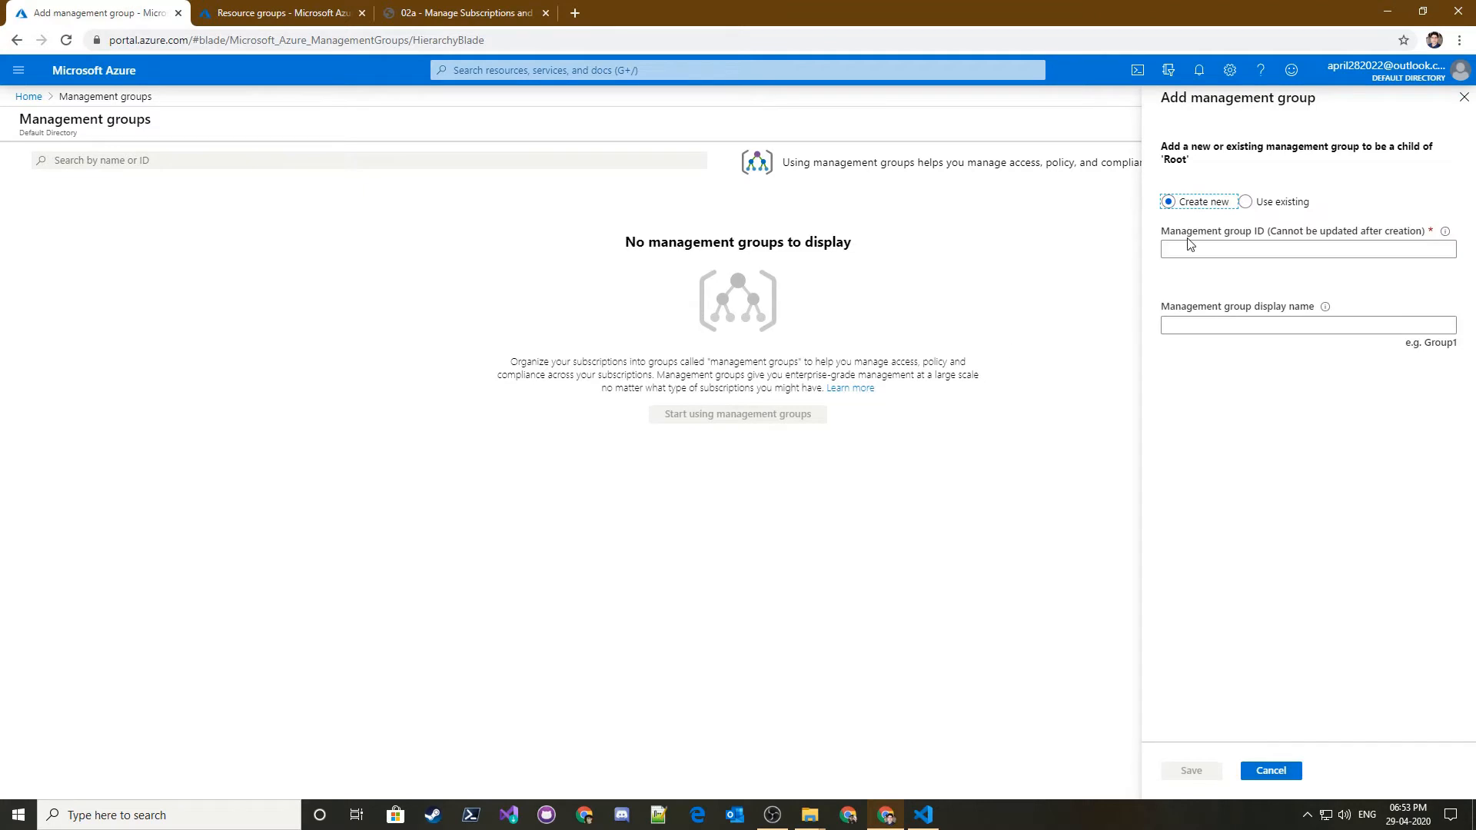
- Enter az104-02-mg1 as both the management group ID and display name
{"action": "type", "text": "az104-02-mg1"}
{"action": "left_click", "coordinate": [1252, 395]}
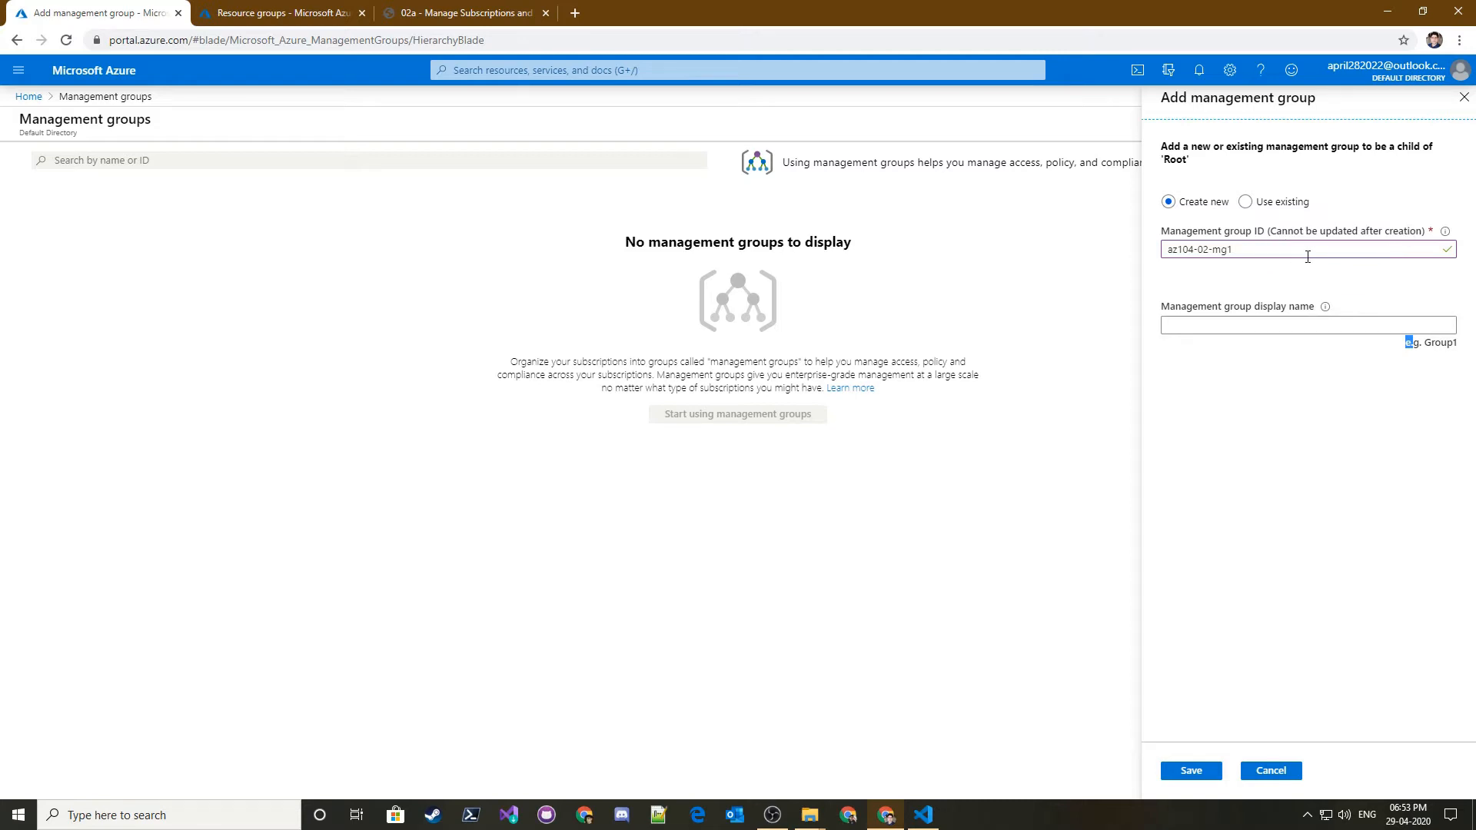
{"action": "left_click", "coordinate": [1194, 331]}
{"action": "type", "text": "az104-02-mg1"}
{"action": "left_click", "coordinate": [1257, 424]}
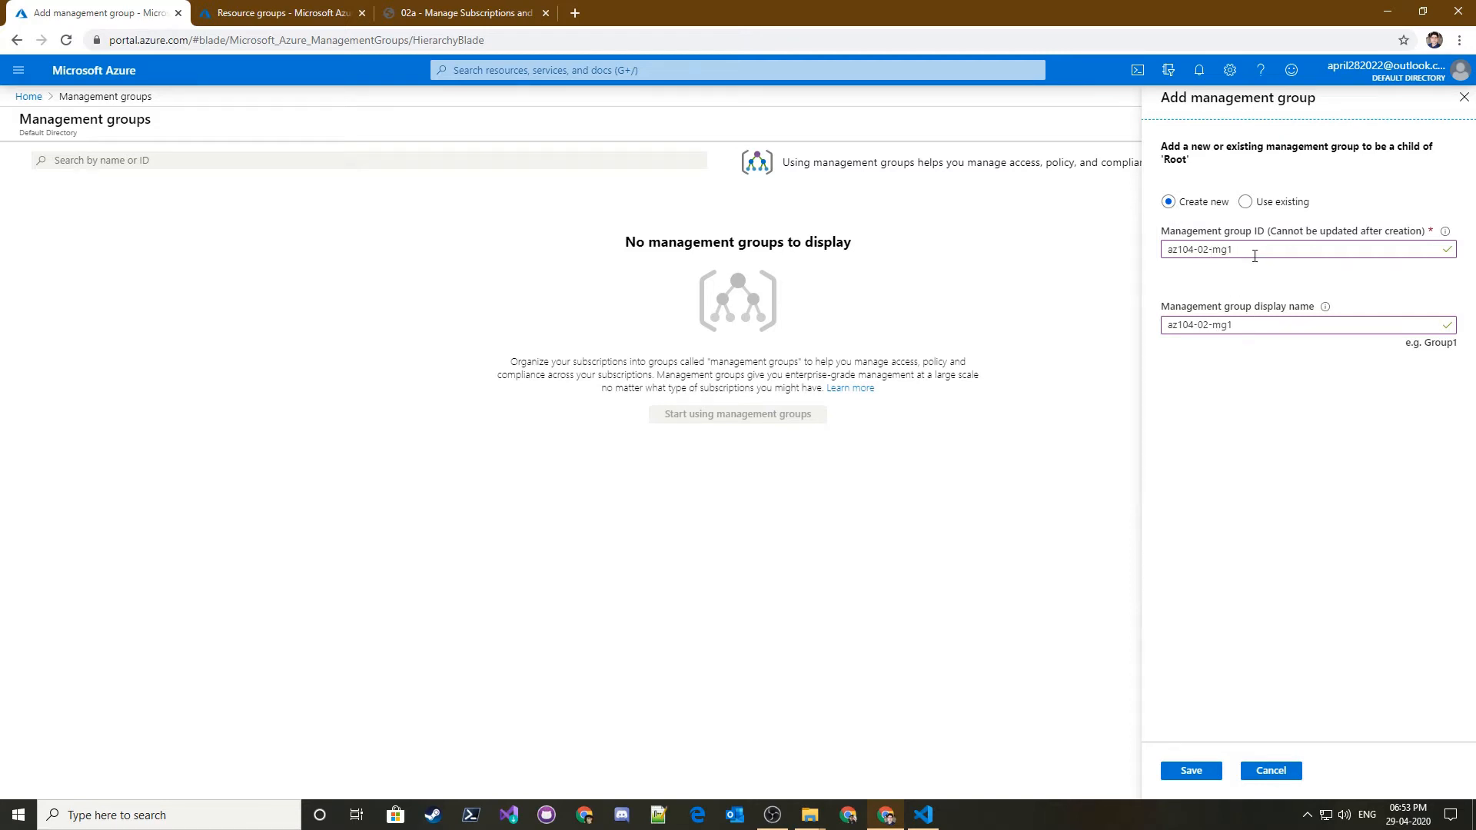
{"action": "left_click_drag", "start_coordinate": [1255, 256], "coordinate": [1160, 269]}
{"action": "left_click_drag", "start_coordinate": [1251, 324], "coordinate": [1166, 331]}
{"action": "left_click", "coordinate": [1262, 376]}
{"action": "left_click_drag", "start_coordinate": [1222, 223], "coordinate": [1256, 227]}
{"action": "left_click_drag", "start_coordinate": [1216, 307], "coordinate": [1285, 307]}
{"action": "left_click", "coordinate": [1260, 412]}
- Save the new management group and check its creation in Notifications
{"action": "left_click", "coordinate": [1203, 771]}
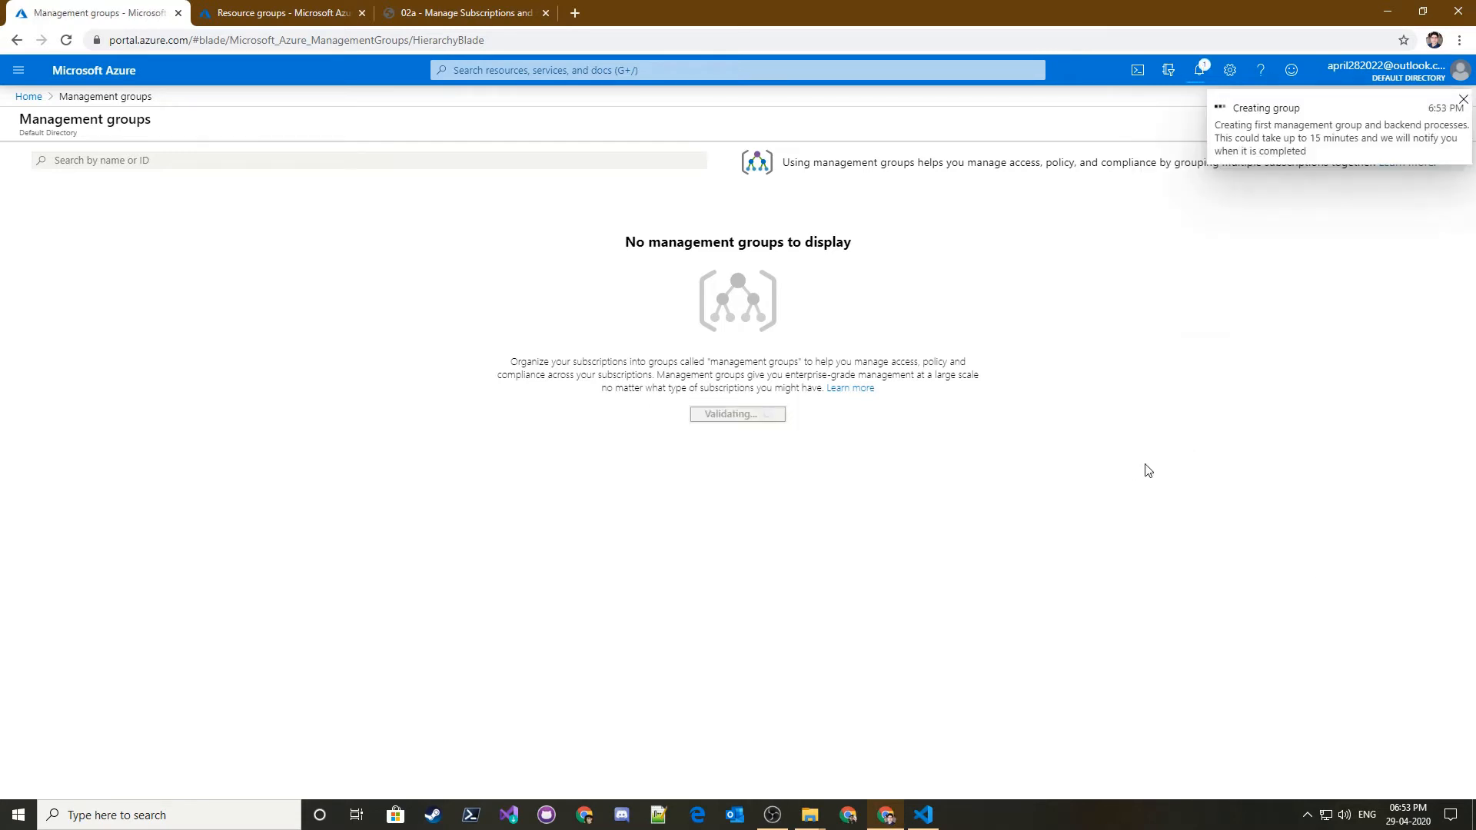
{"action": "left_click", "coordinate": [1199, 71]}
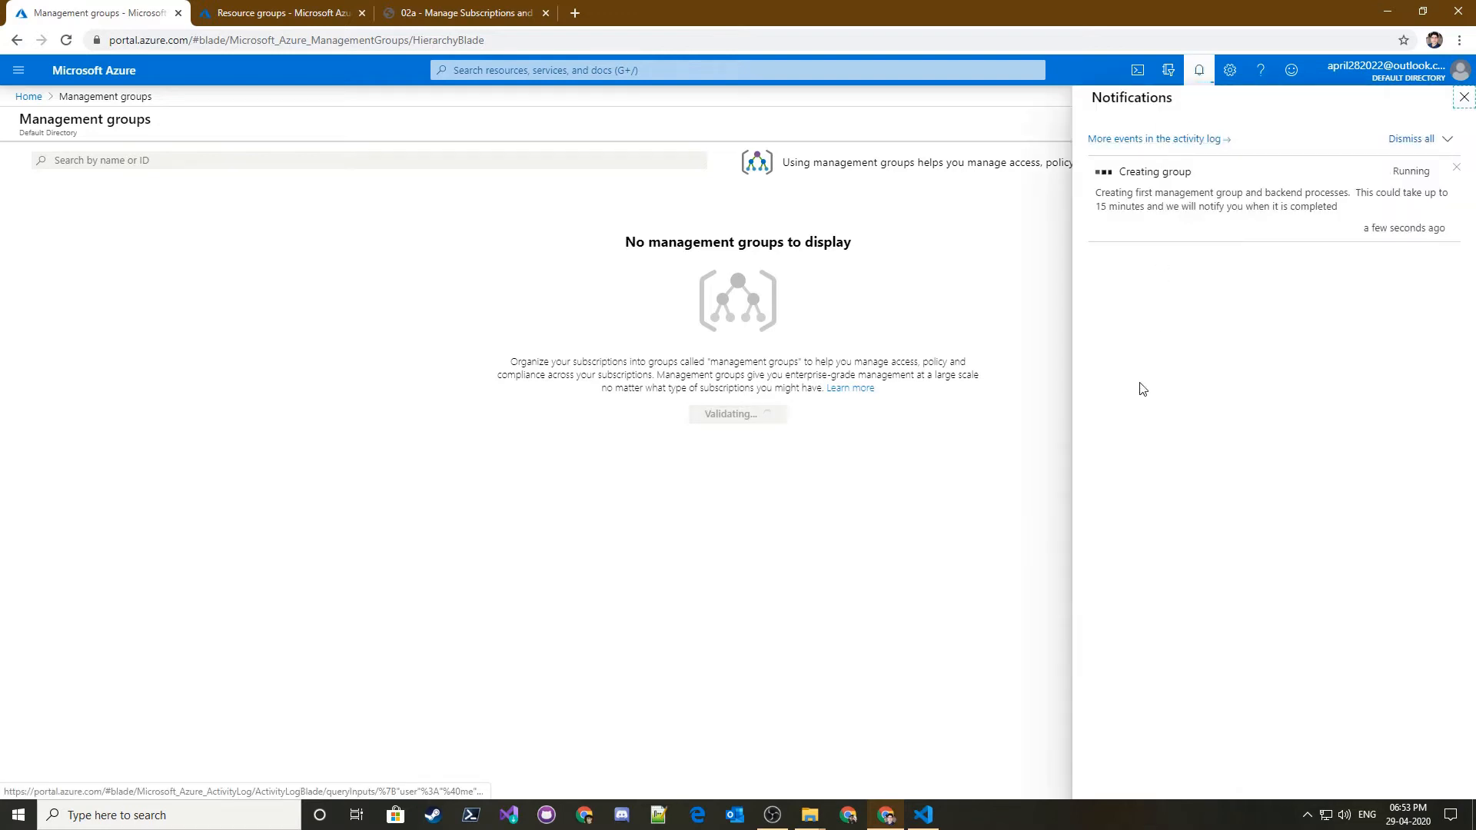
{"action": "left_click", "coordinate": [992, 721]}
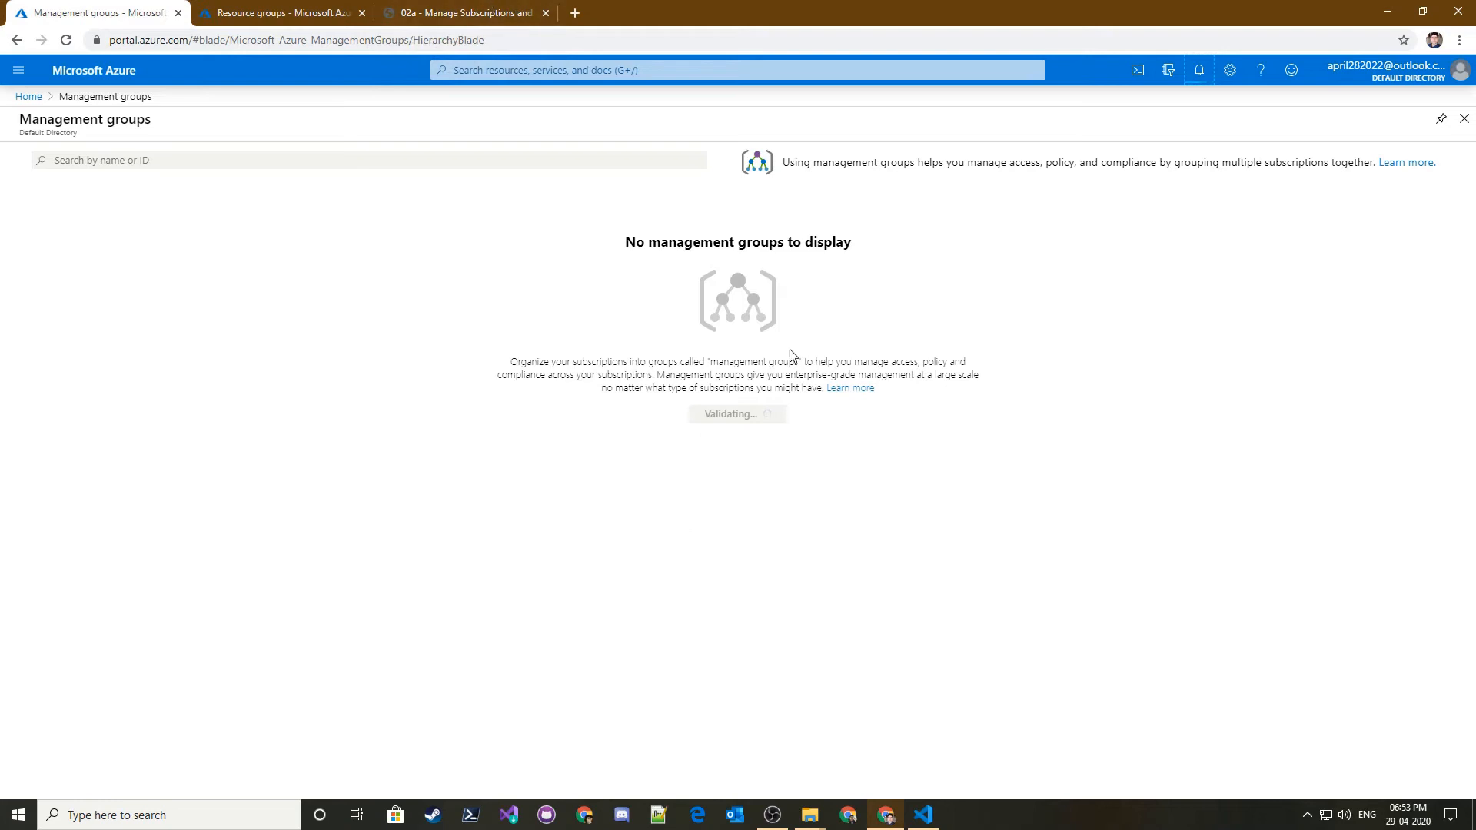
- Read step 4 of the lab PDF about opening the az104-02-mg1 management group
{"action": "left_click", "coordinate": [471, 13]}
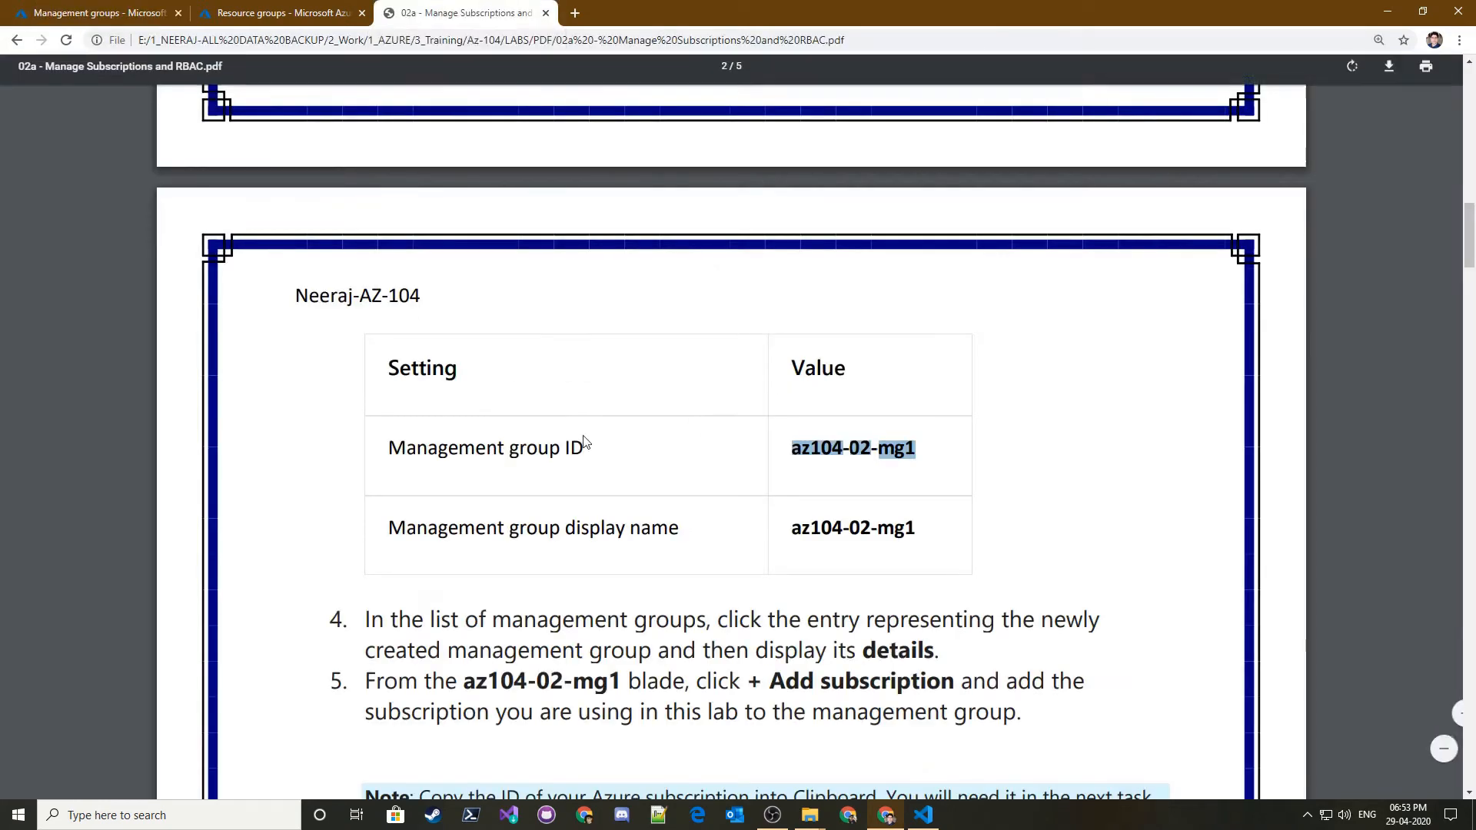
{"action": "scroll", "coordinate": [682, 476], "scroll_direction": "down", "scroll_amount": 1}
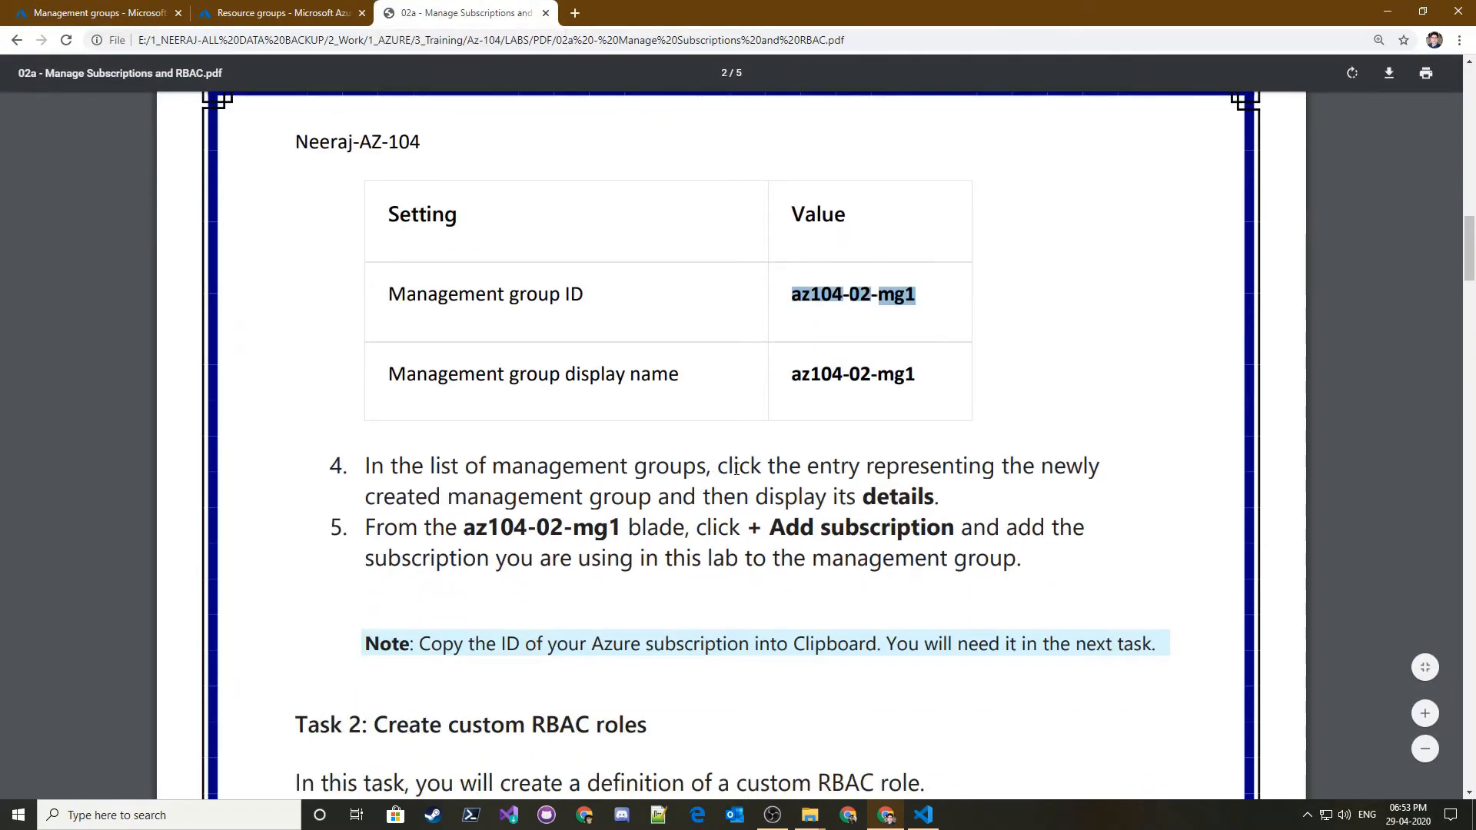
{"action": "triple_click", "coordinate": [510, 471]}
{"action": "left_click", "coordinate": [451, 464]}
{"action": "left_click_drag", "start_coordinate": [424, 466], "coordinate": [577, 464]}
{"action": "left_click", "coordinate": [578, 464]}
{"action": "scroll", "coordinate": [960, 381], "scroll_direction": "down", "scroll_amount": 2}
{"action": "scroll", "coordinate": [960, 381], "scroll_direction": "down", "scroll_amount": 1}
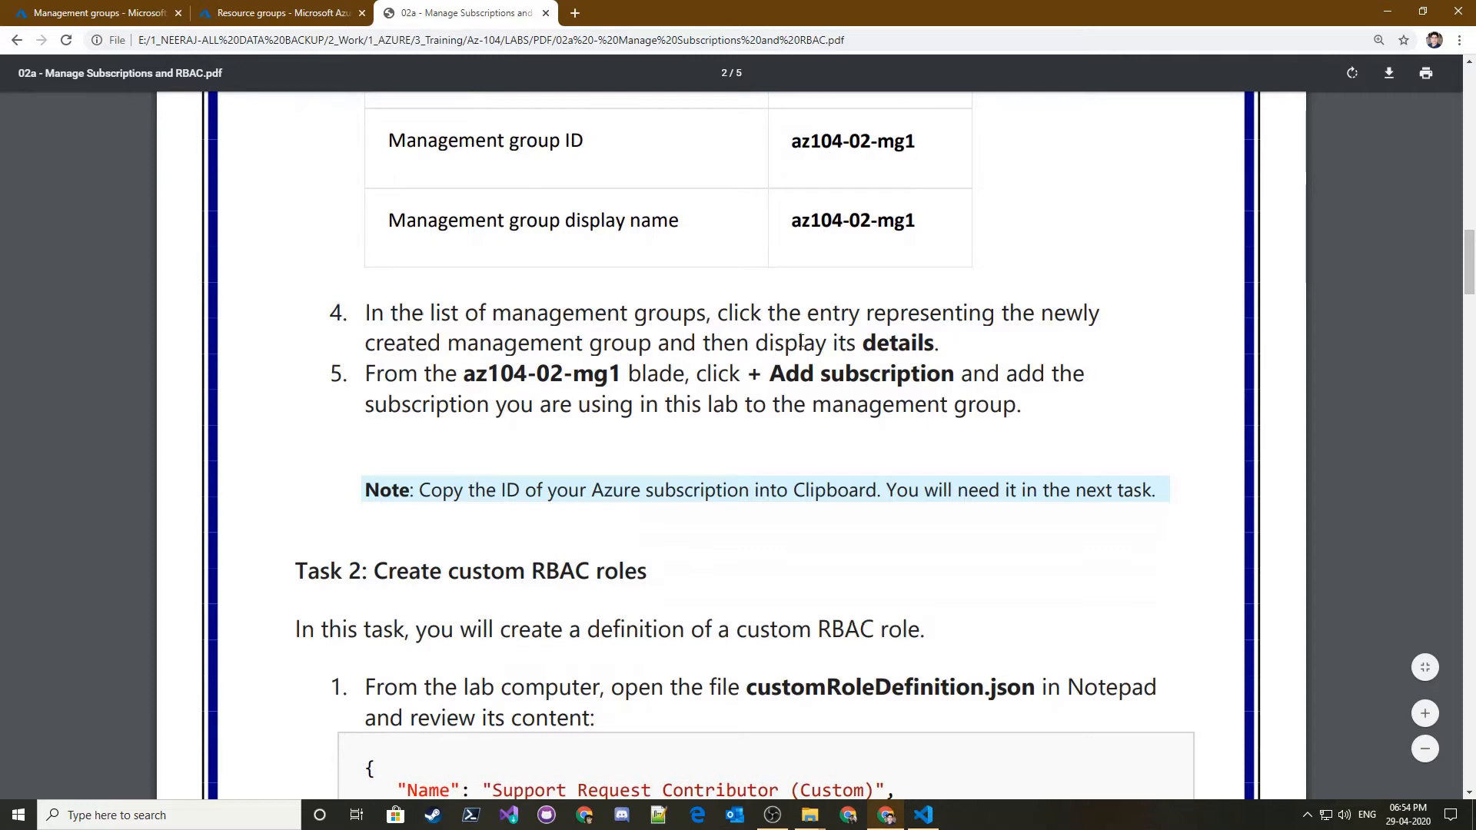
{"action": "left_click_drag", "start_coordinate": [935, 344], "coordinate": [334, 321]}
{"action": "left_click", "coordinate": [733, 382]}
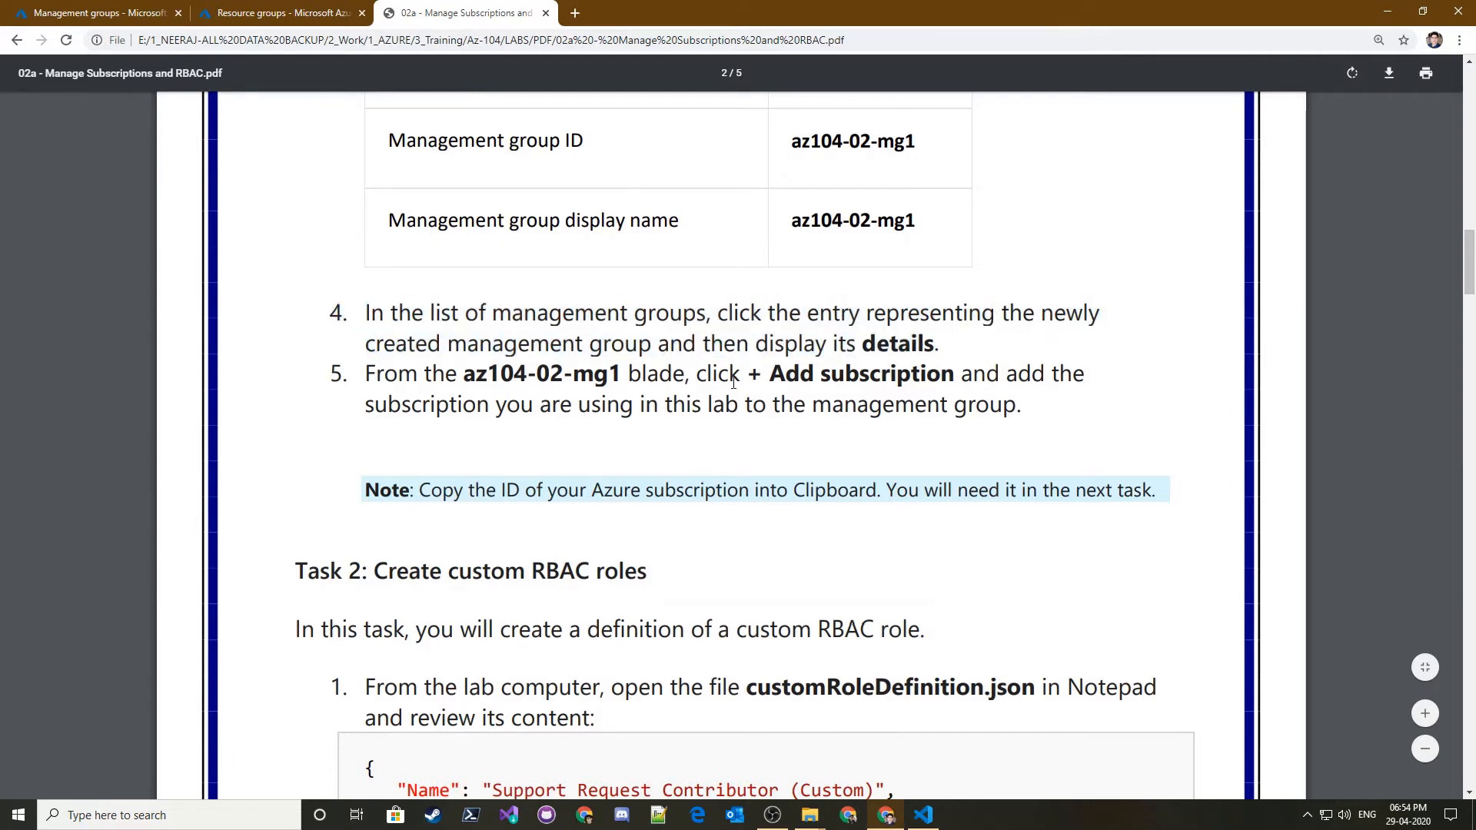
- Read step 5's instruction to add a subscription to az104-02-mg1
{"action": "scroll", "coordinate": [817, 363], "scroll_direction": "down", "scroll_amount": 1}
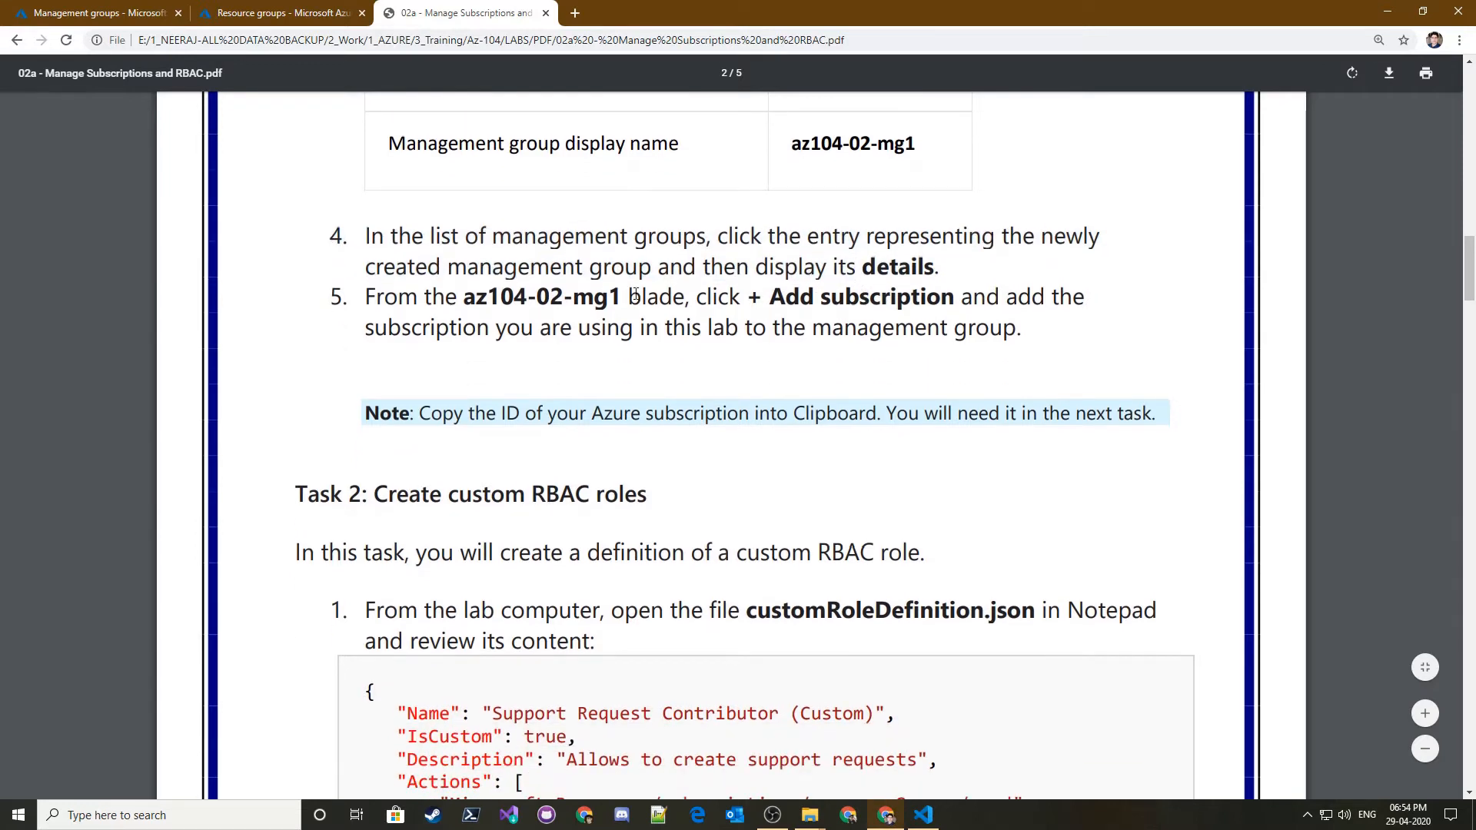
{"action": "double_click", "coordinate": [470, 299]}
{"action": "left_click", "coordinate": [716, 349]}
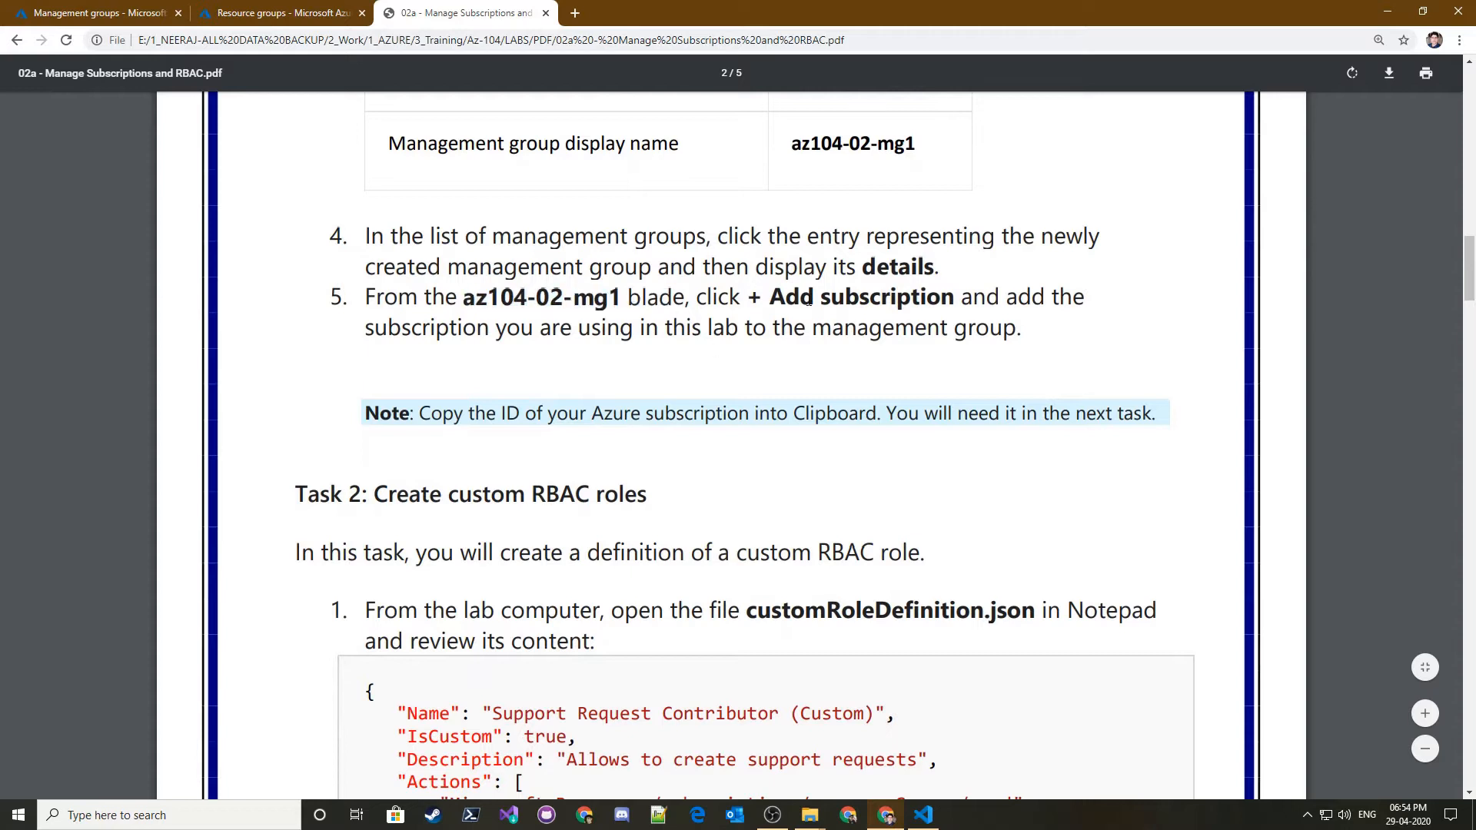
{"action": "left_click_drag", "start_coordinate": [769, 297], "coordinate": [1001, 329]}
{"action": "left_click", "coordinate": [948, 391]}
- Check the Creating group notification for az104-02-mg1, then view the full groups list
{"action": "left_click", "coordinate": [276, 9]}
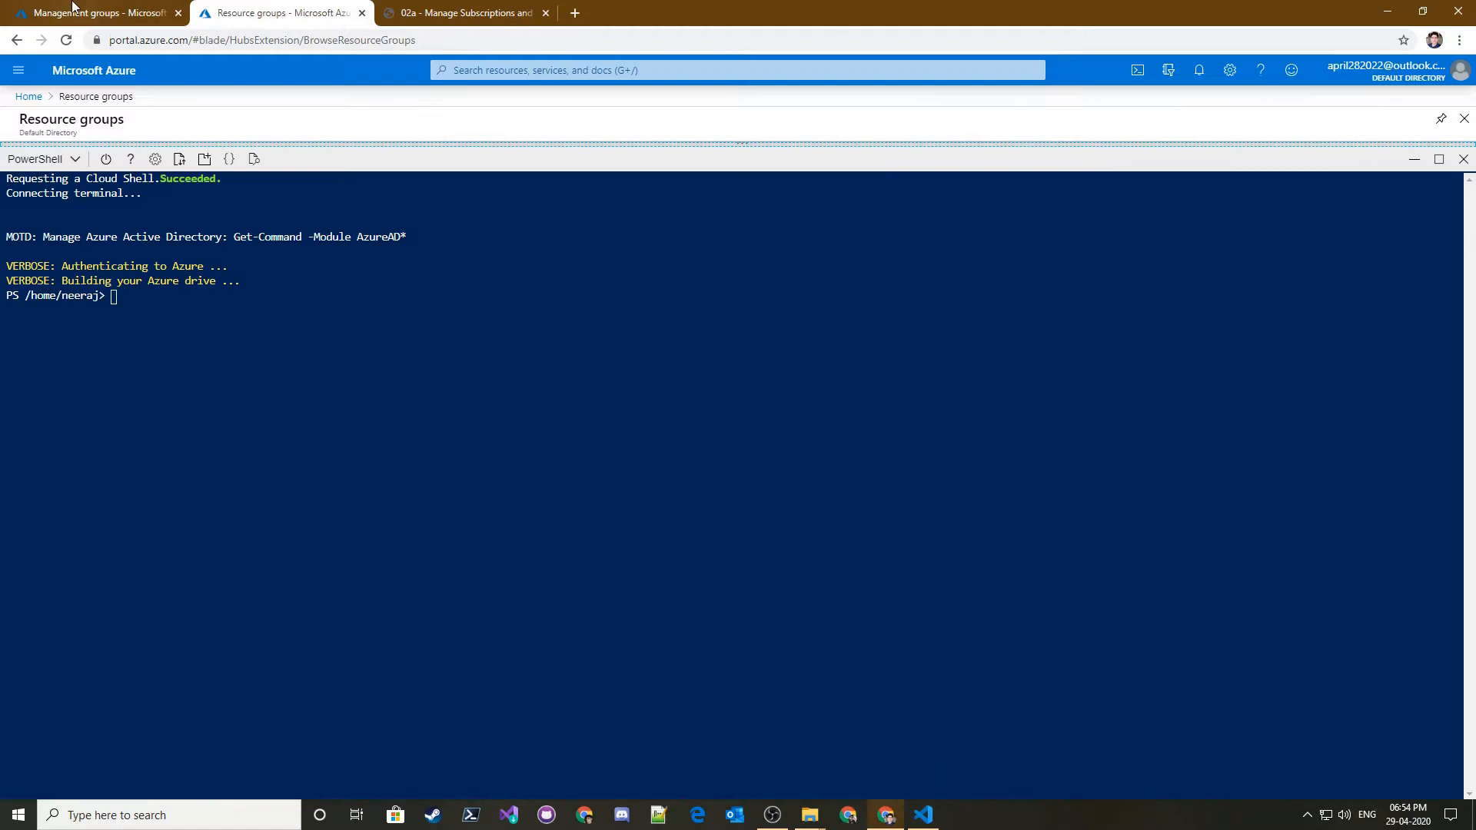
{"action": "left_click", "coordinate": [77, 9]}
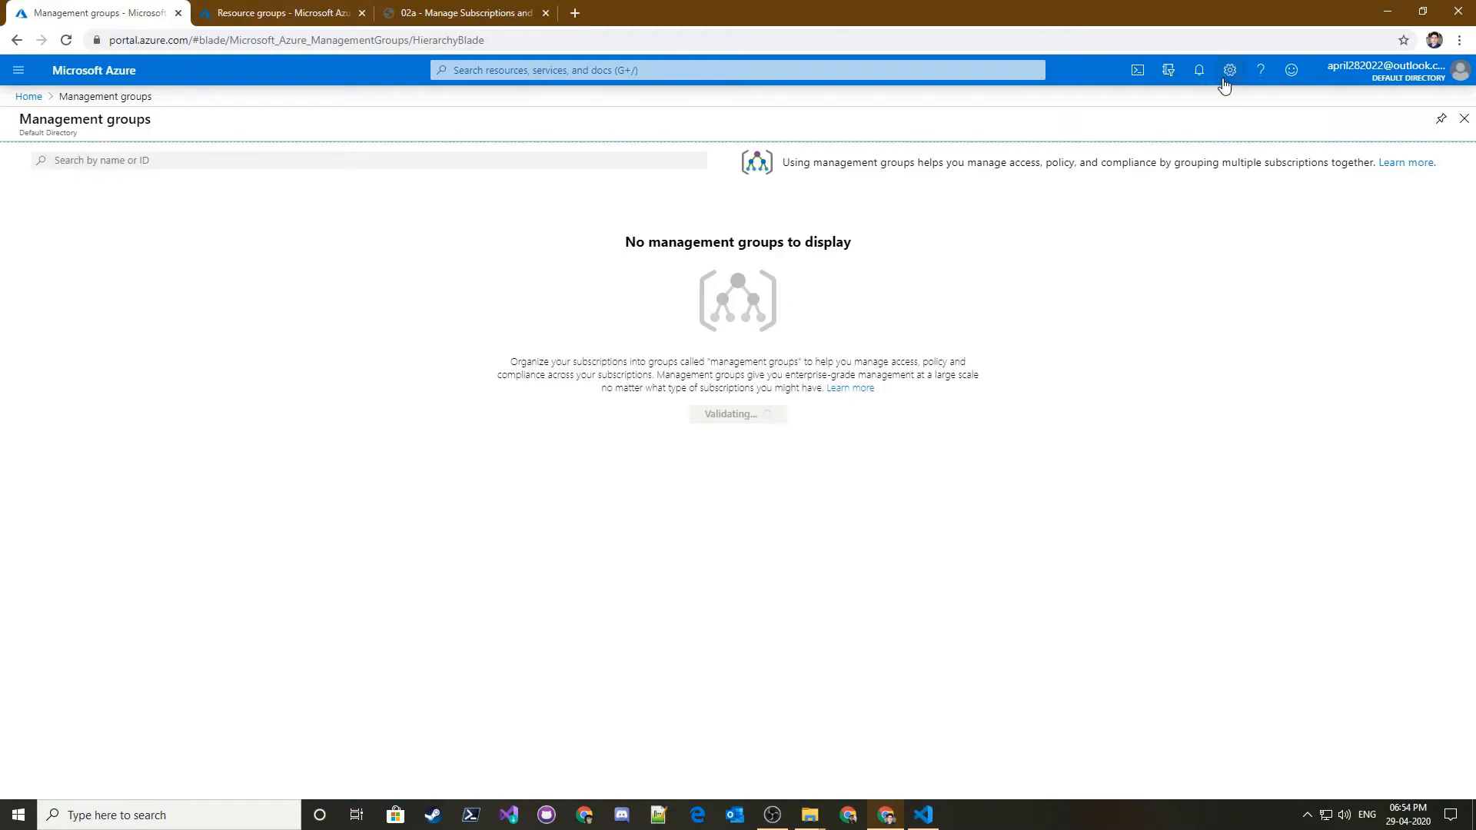
{"action": "left_click", "coordinate": [1200, 72]}
{"action": "triple_click", "coordinate": [1145, 175]}
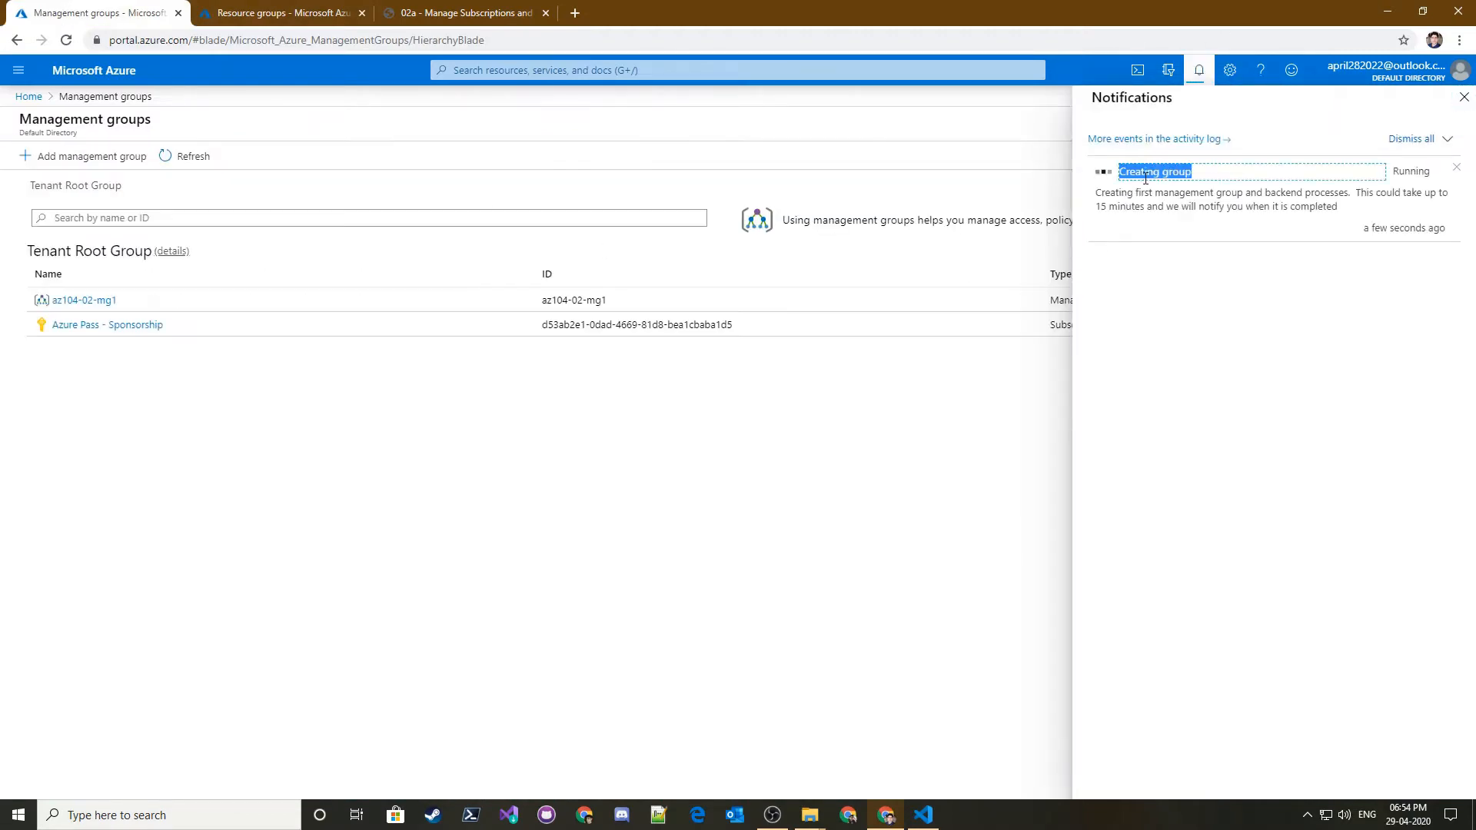
{"action": "left_click", "coordinate": [1114, 425]}
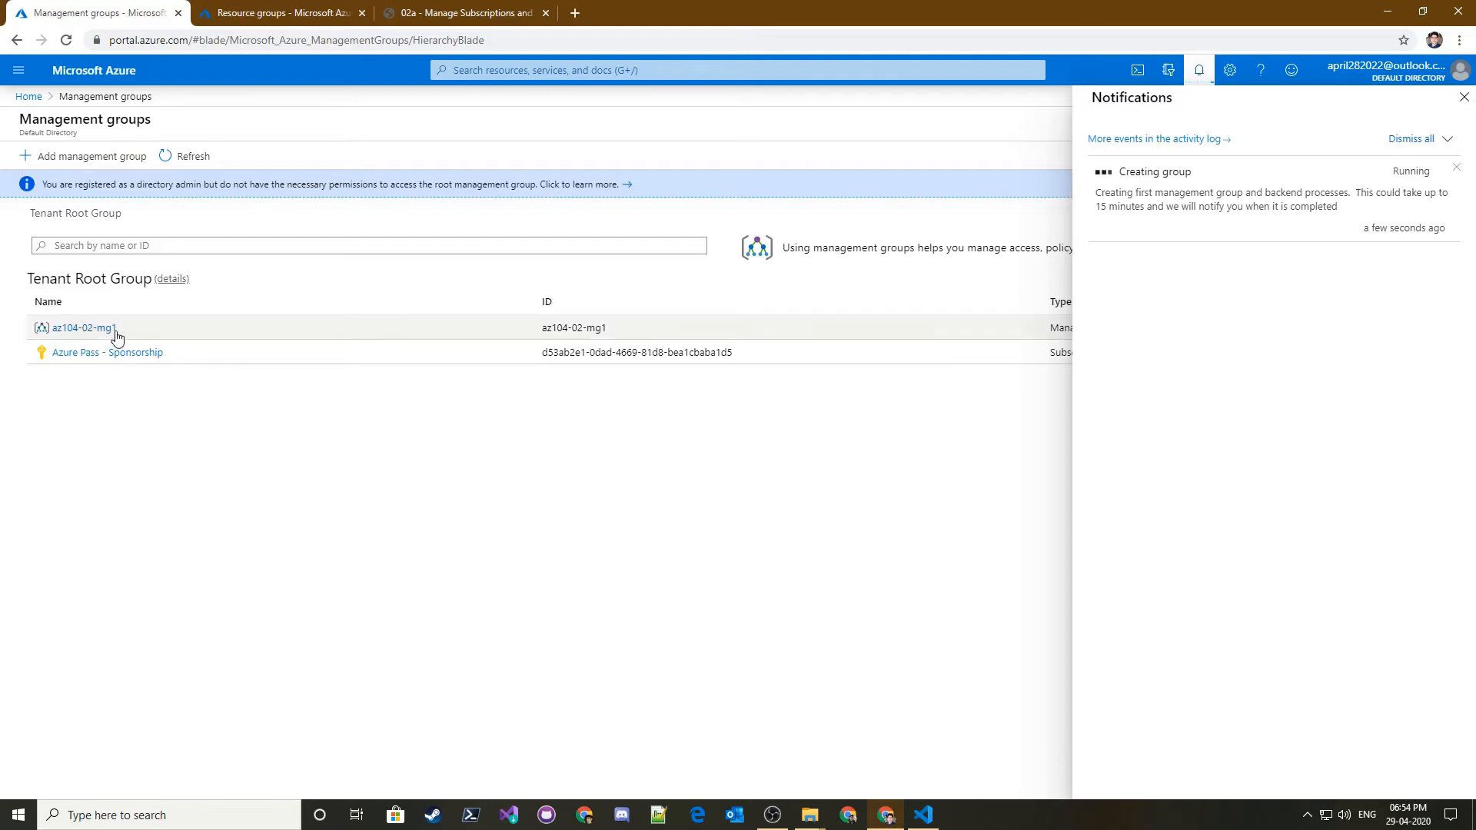
{"action": "left_click", "coordinate": [1198, 72]}
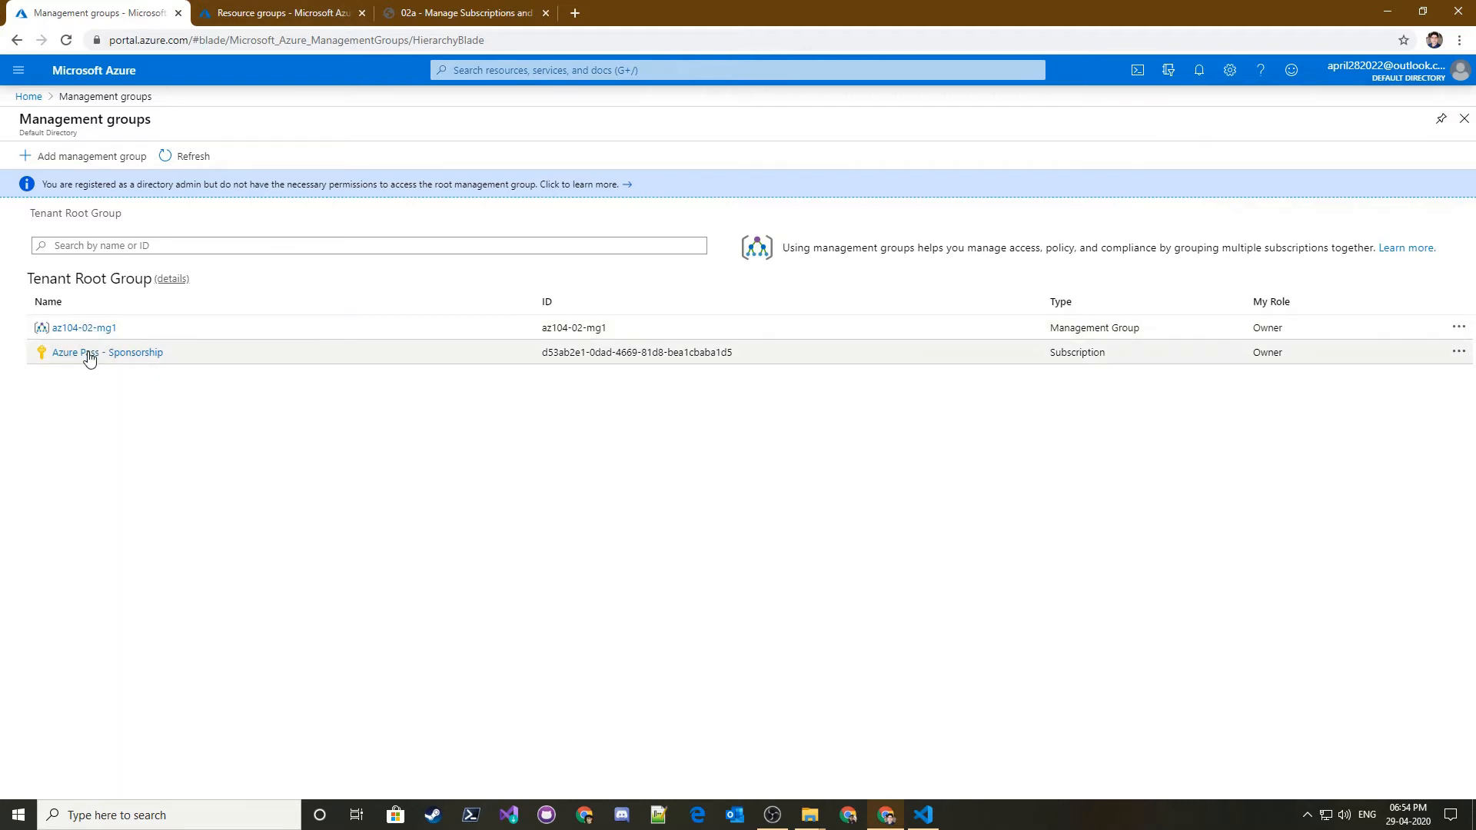
- Reread step 5 of the lab PDF
{"action": "left_click", "coordinate": [434, 6]}
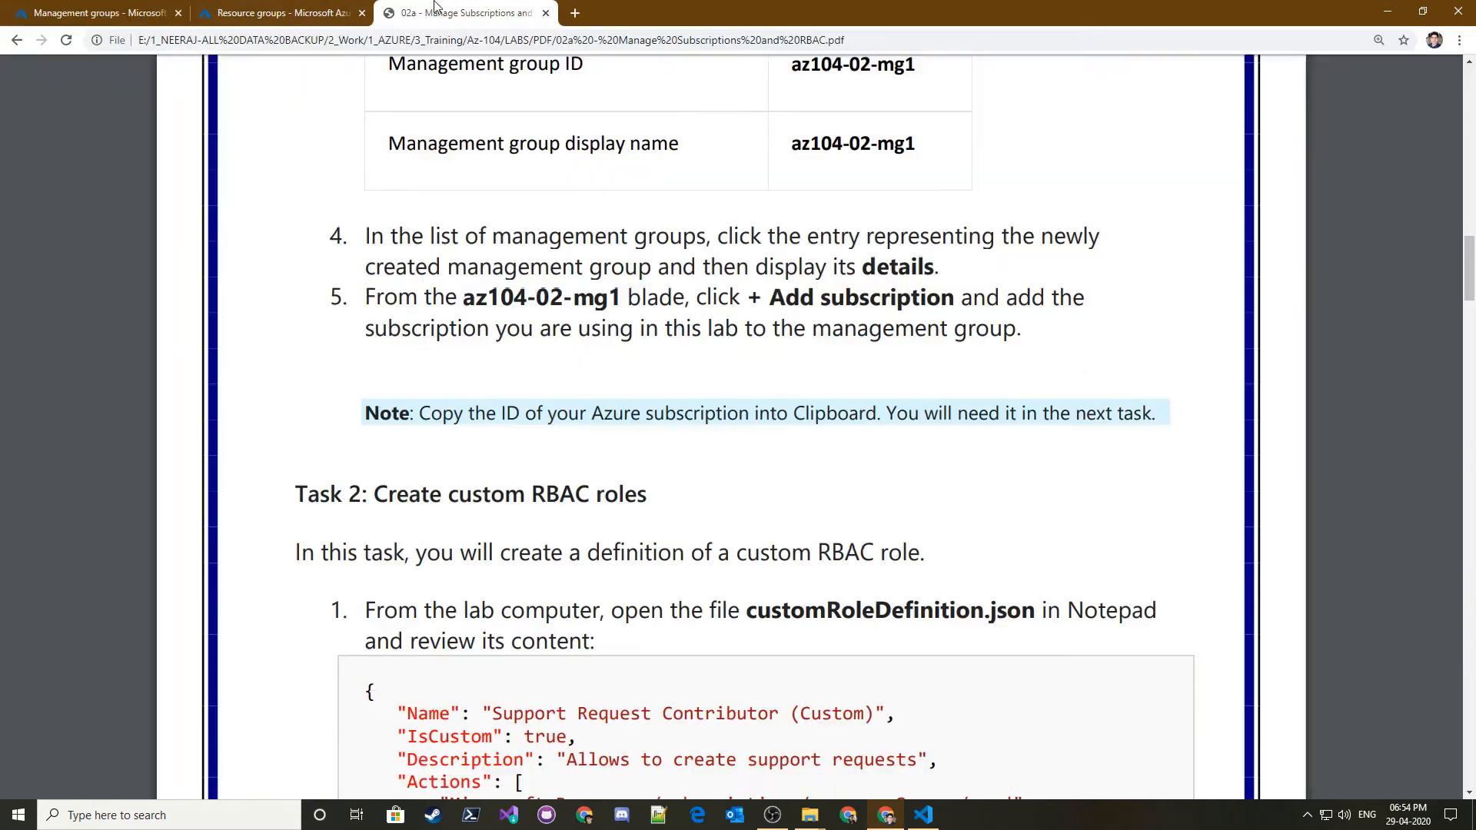
{"action": "scroll", "coordinate": [670, 478], "scroll_direction": "up", "scroll_amount": 2}
{"action": "triple_click", "coordinate": [924, 454]}
{"action": "triple_click", "coordinate": [607, 483]}
{"action": "scroll", "coordinate": [788, 479], "scroll_direction": "down", "scroll_amount": 2}
{"action": "scroll", "coordinate": [788, 479], "scroll_direction": "down", "scroll_amount": 1}
{"action": "scroll", "coordinate": [738, 361], "scroll_direction": "up", "scroll_amount": 2}
- Open az104-02-mg1 to confirm it is empty, then return to Tenant Root Group
{"action": "left_click", "coordinate": [308, 5]}
{"action": "left_click", "coordinate": [104, 3]}
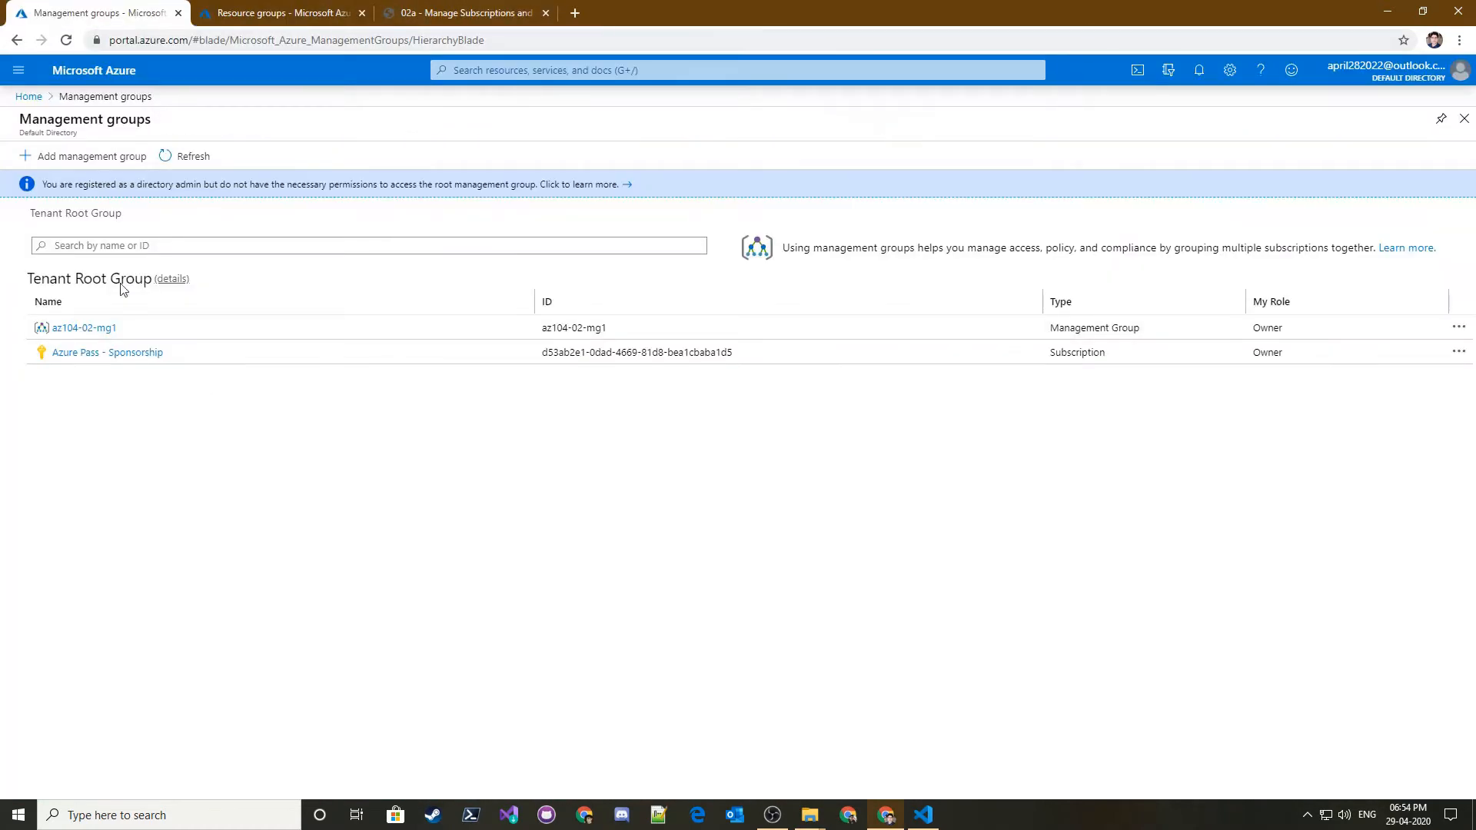
{"action": "left_click", "coordinate": [86, 327]}
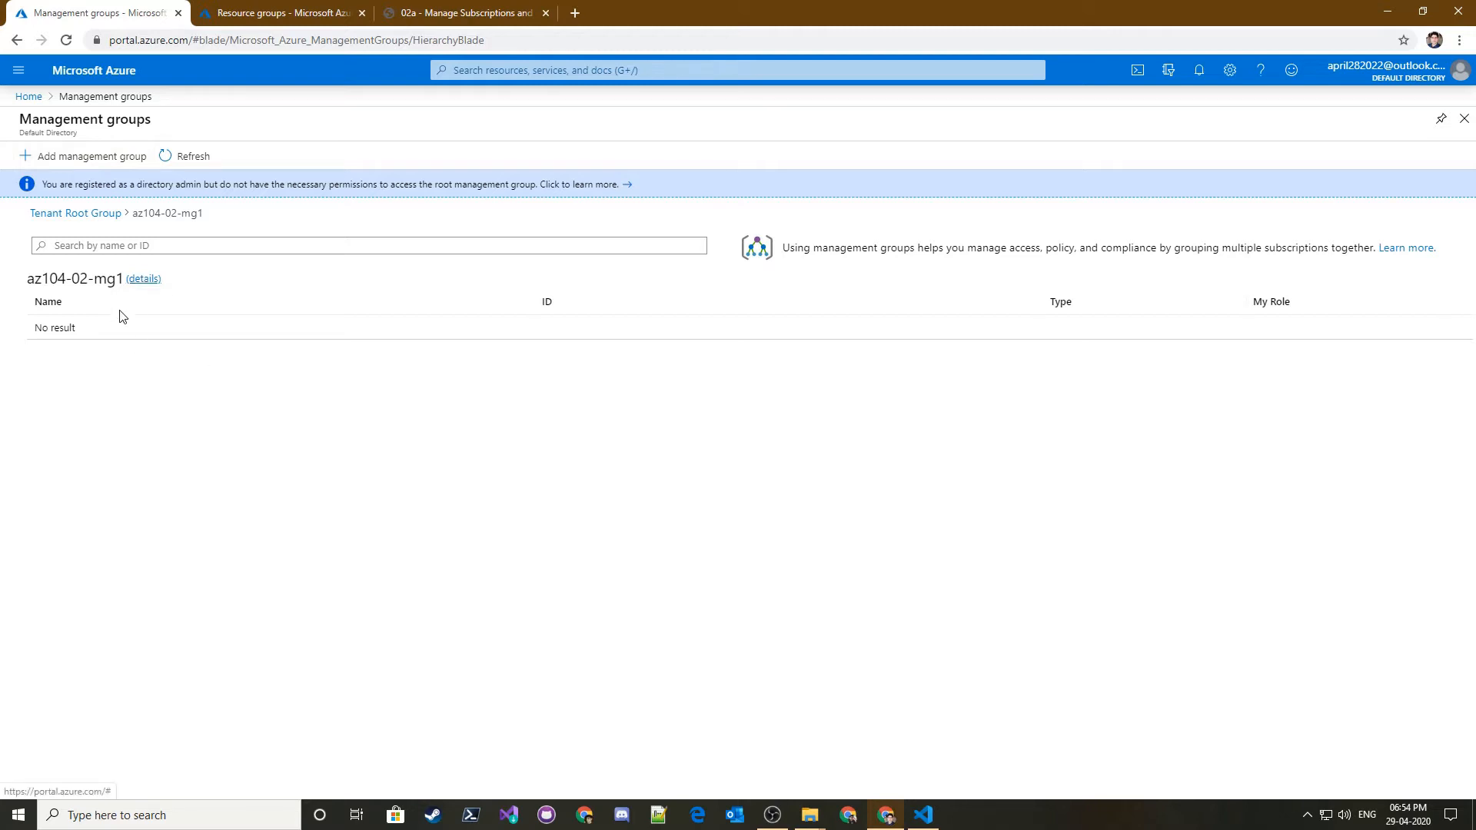
{"action": "left_click", "coordinate": [90, 217]}
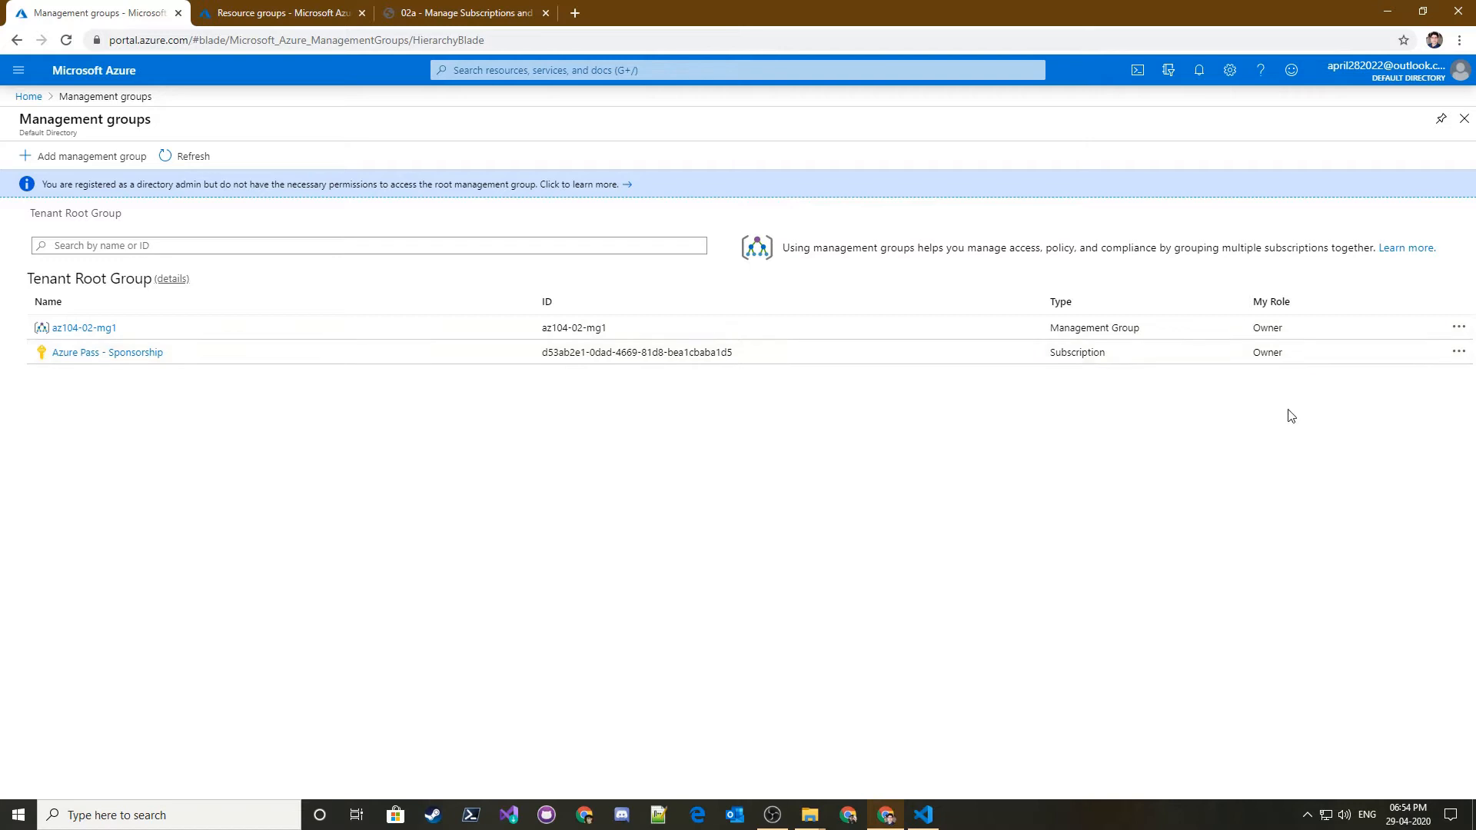
- Move Azure Pass - Sponsorship under parent group az104-02-mg1 and save
{"action": "left_click", "coordinate": [1458, 352]}
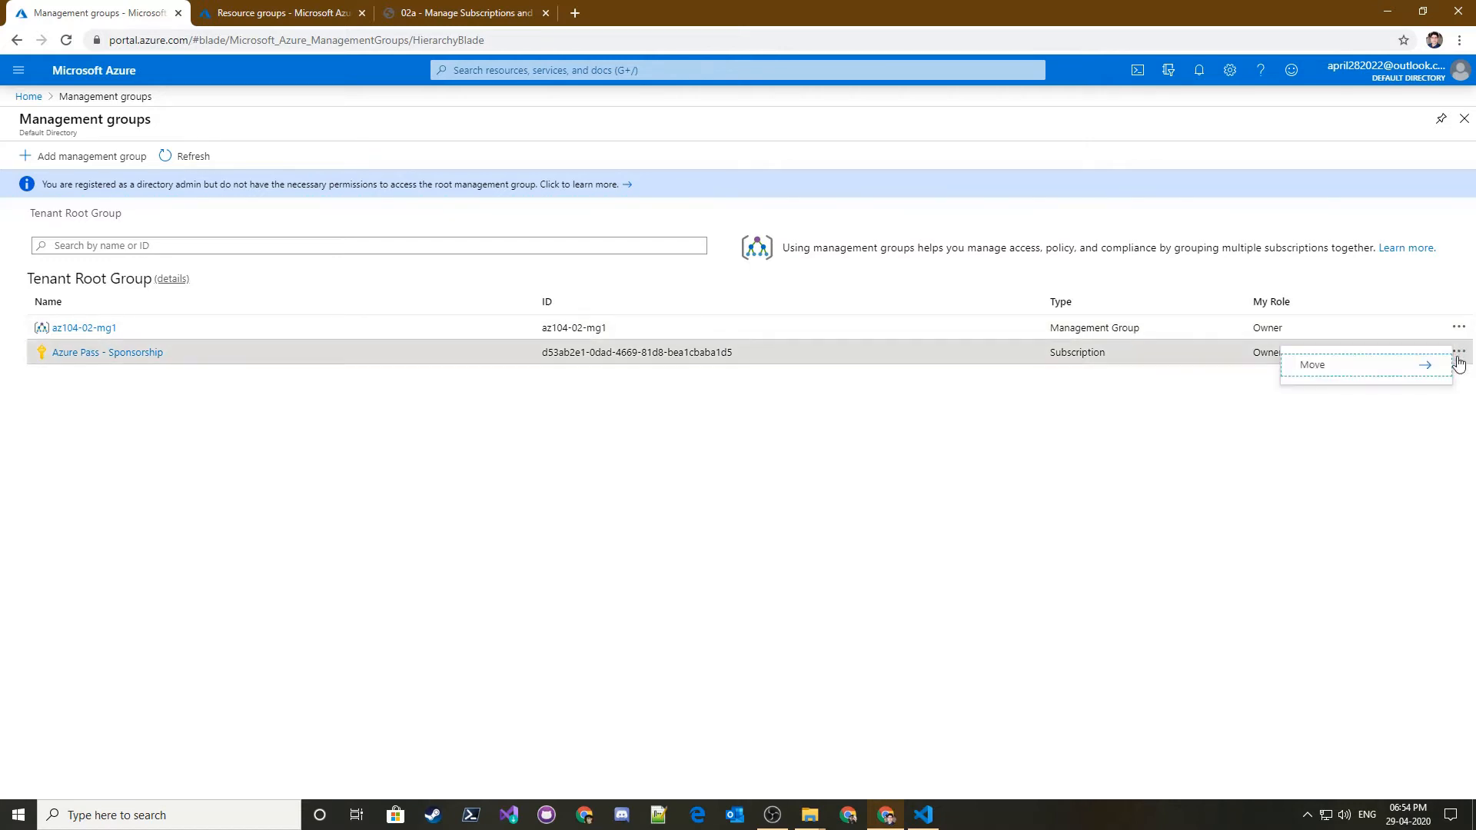
{"action": "left_click", "coordinate": [1380, 369]}
{"action": "left_click", "coordinate": [1219, 317]}
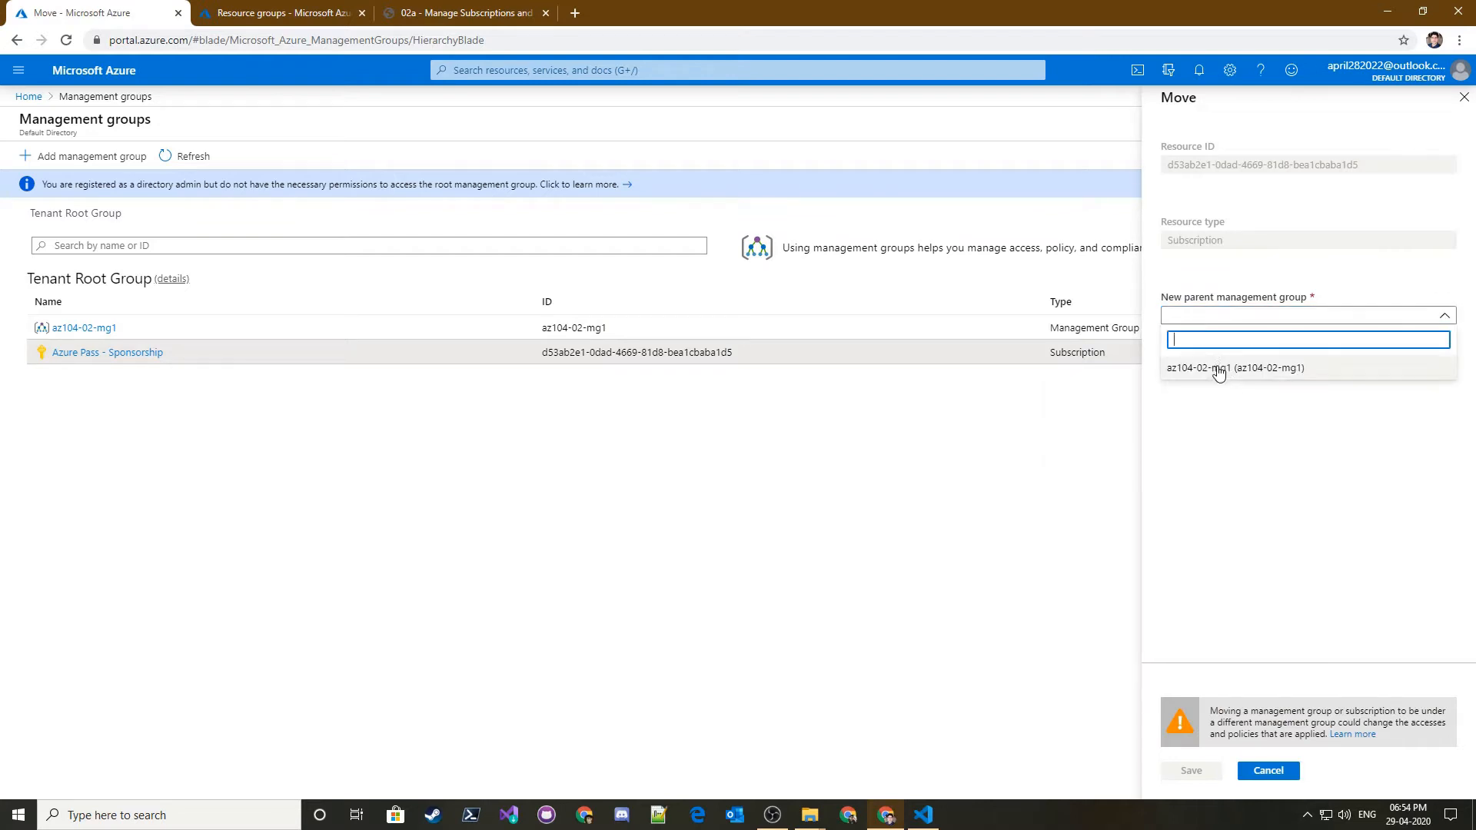
{"action": "left_click", "coordinate": [1220, 368]}
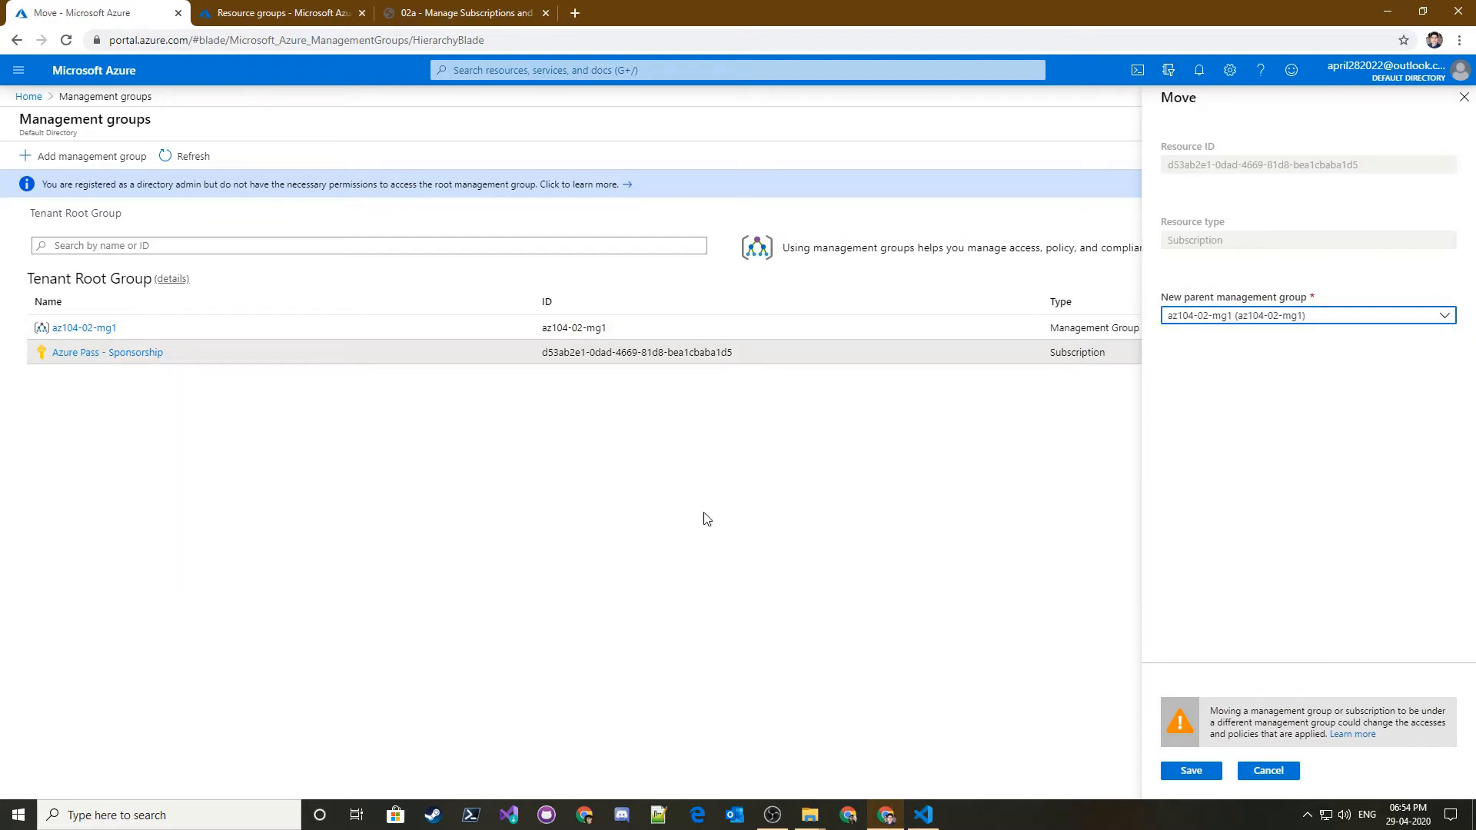
{"action": "left_click", "coordinate": [1205, 772]}
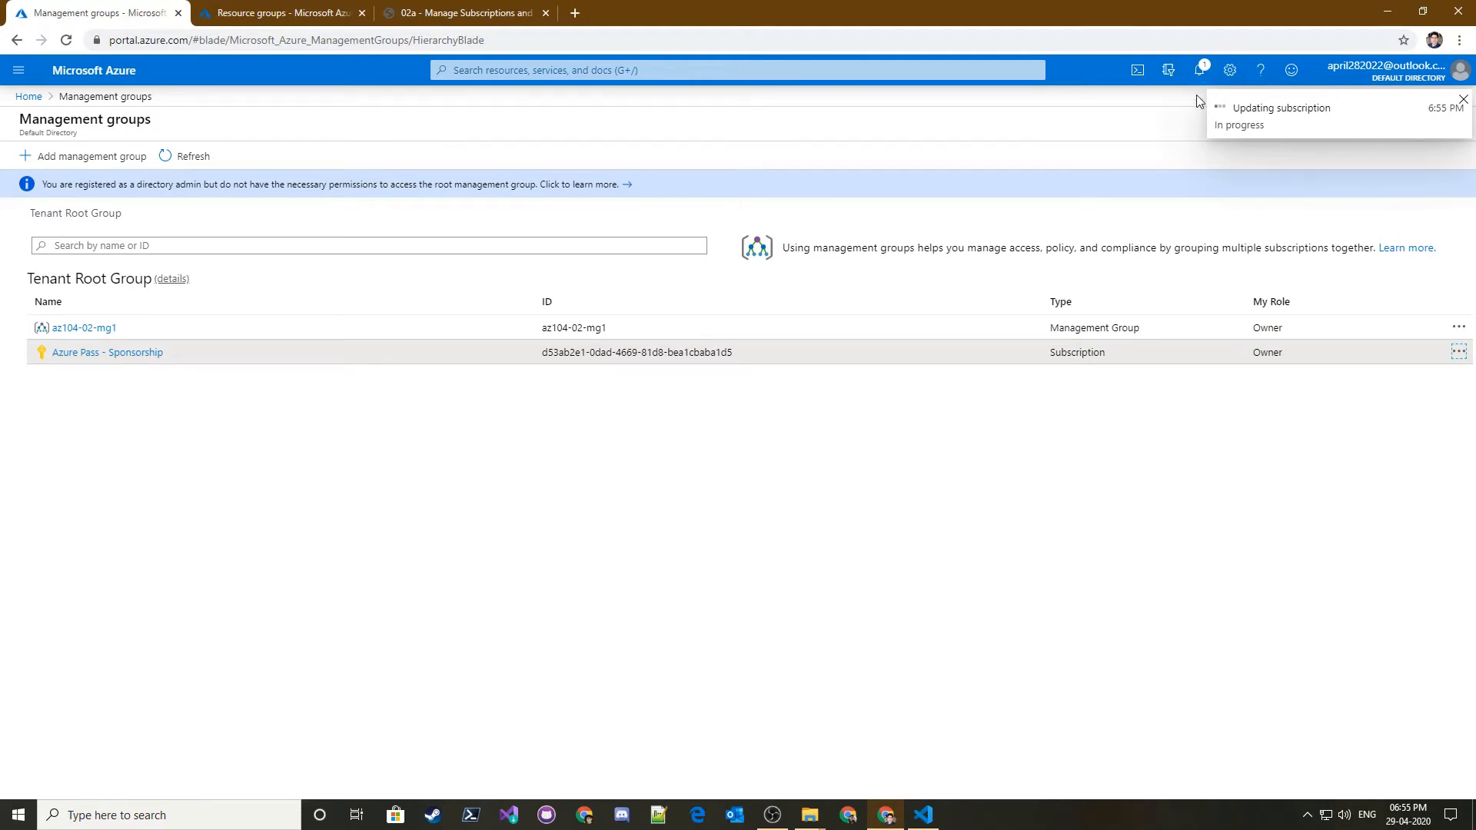
- Track the Updating subscription notification, then open az104-02-mg1 to see the subscription
{"action": "left_click", "coordinate": [1199, 70]}
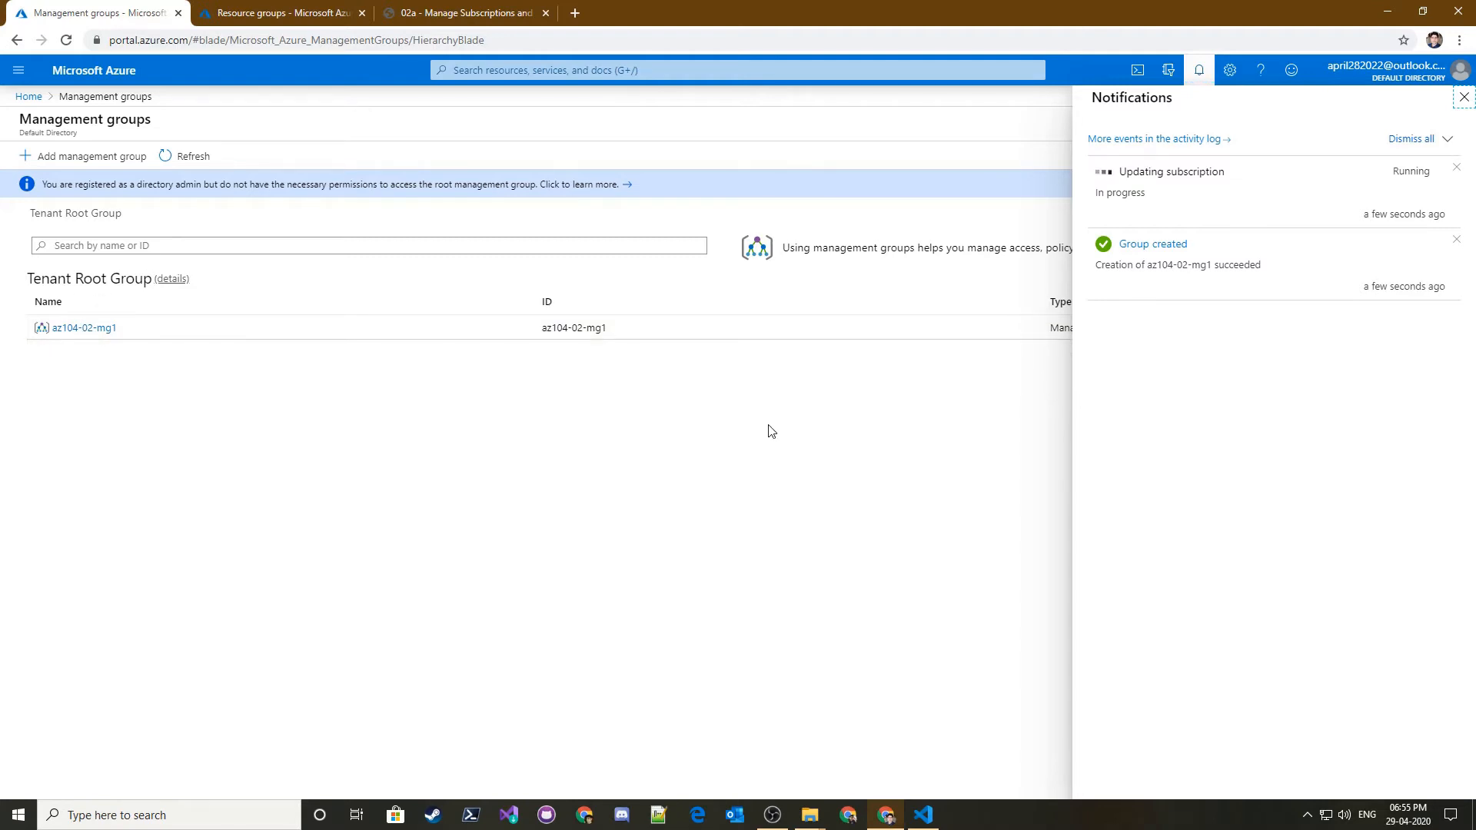
{"action": "triple_click", "coordinate": [1146, 171]}
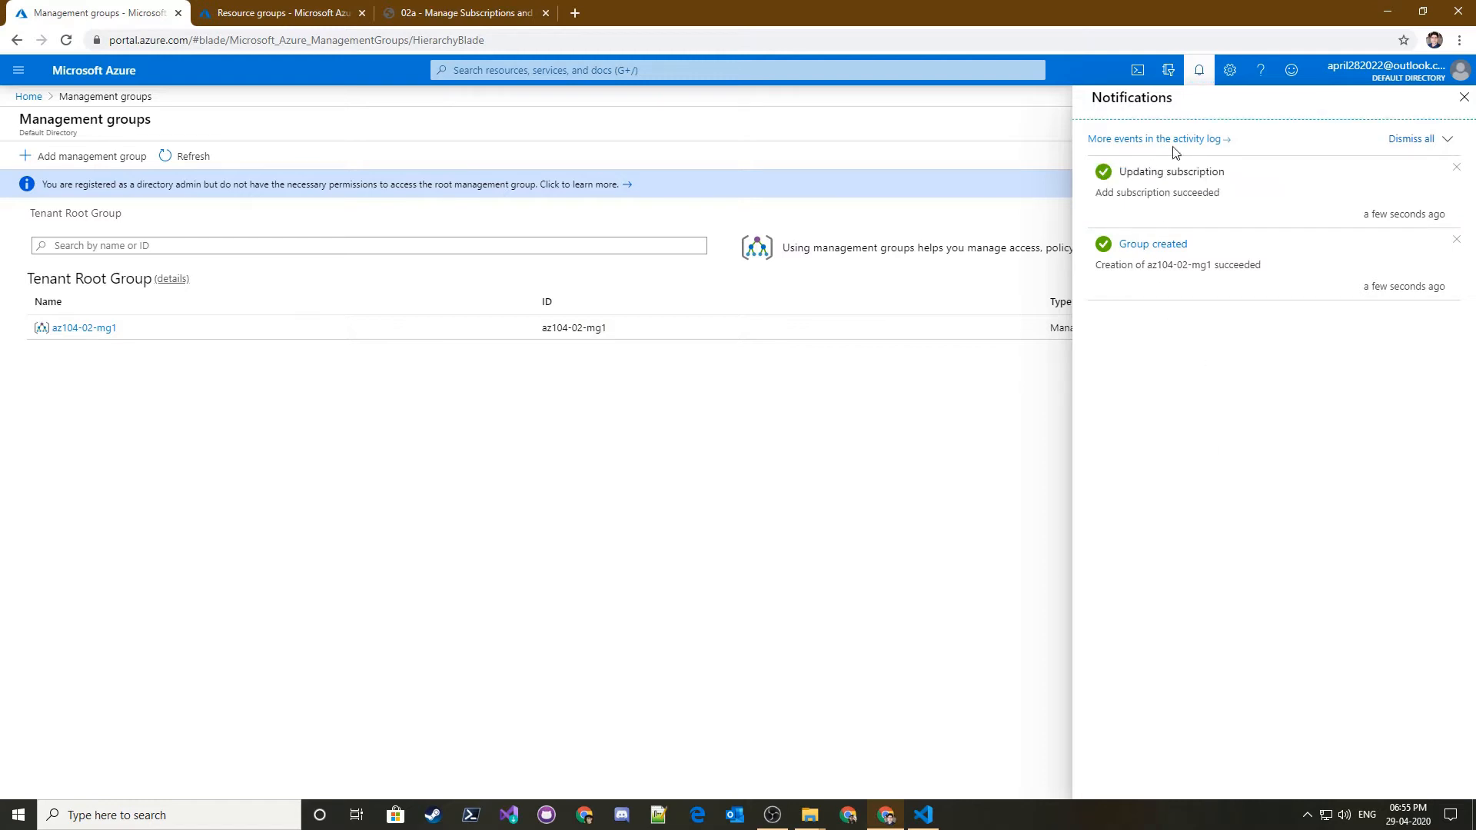
{"action": "left_click", "coordinate": [1198, 81]}
{"action": "left_click", "coordinate": [111, 329]}
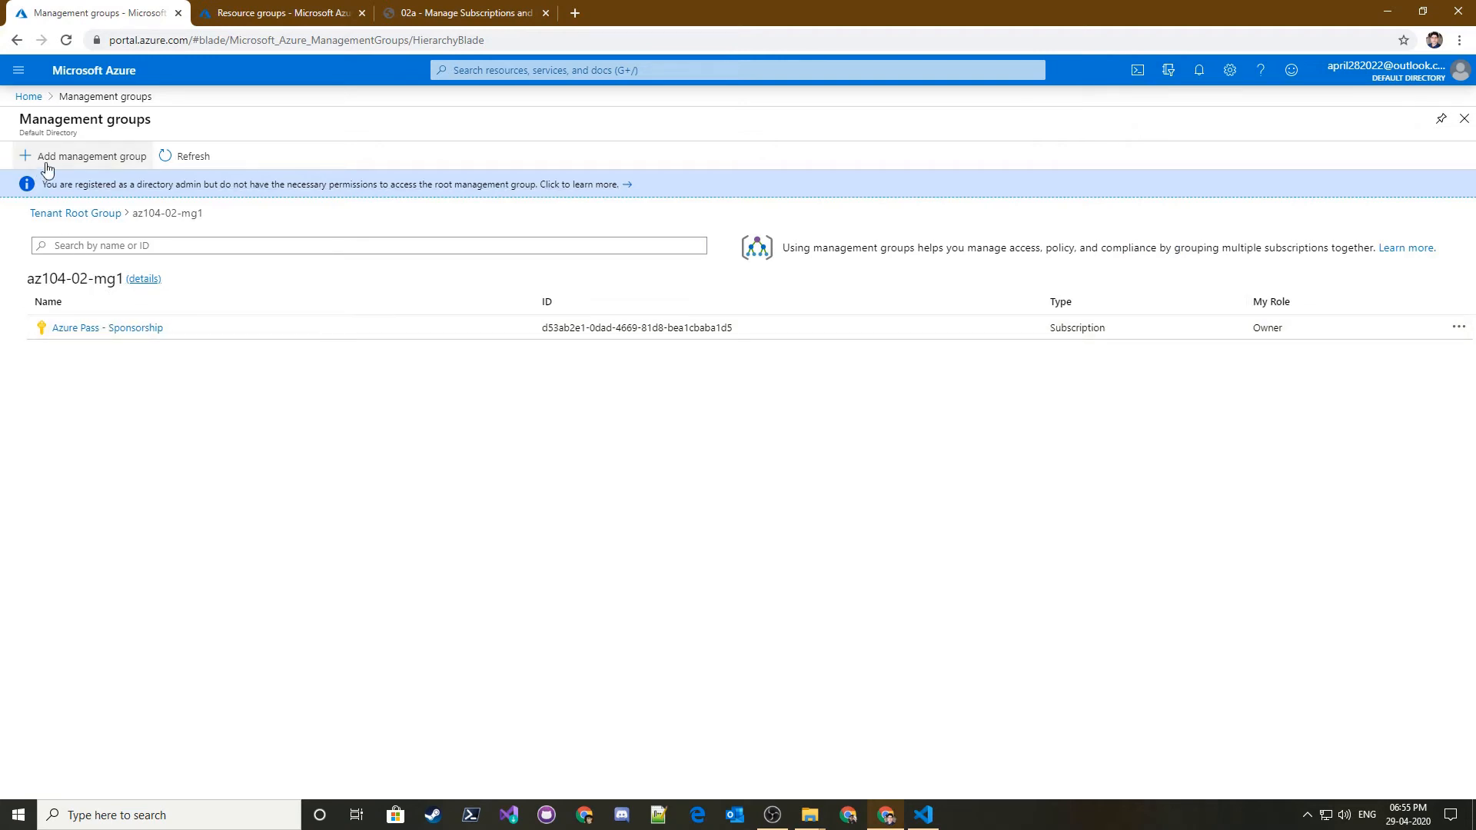
- Read the lab note about copying the subscription ID, then open Azure Pass - Sponsorship
{"action": "left_click", "coordinate": [461, 12]}
{"action": "left_click", "coordinate": [512, 346]}
{"action": "double_click", "coordinate": [495, 337]}
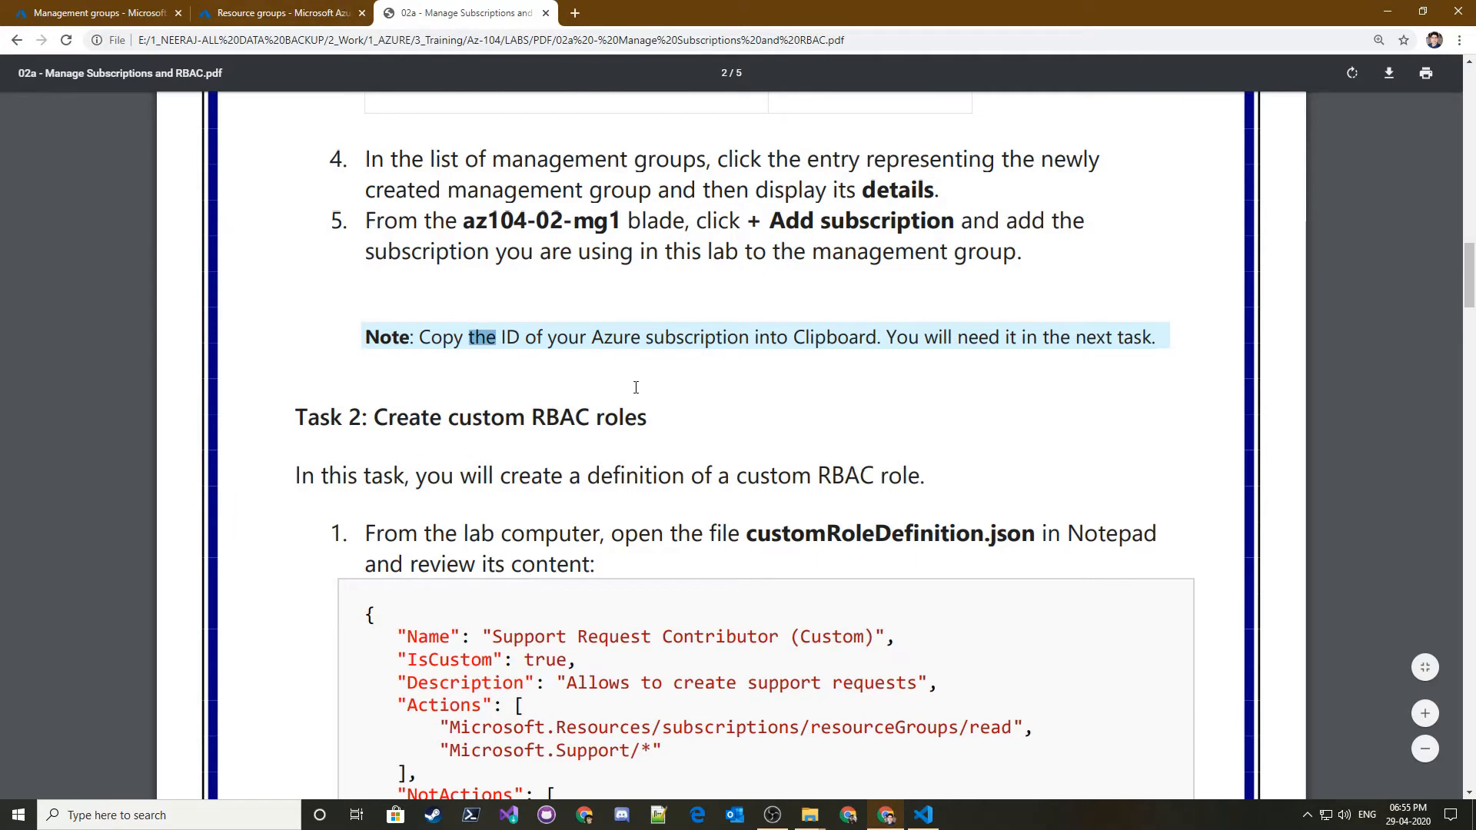
{"action": "double_click", "coordinate": [615, 338]}
{"action": "left_click", "coordinate": [61, 10]}
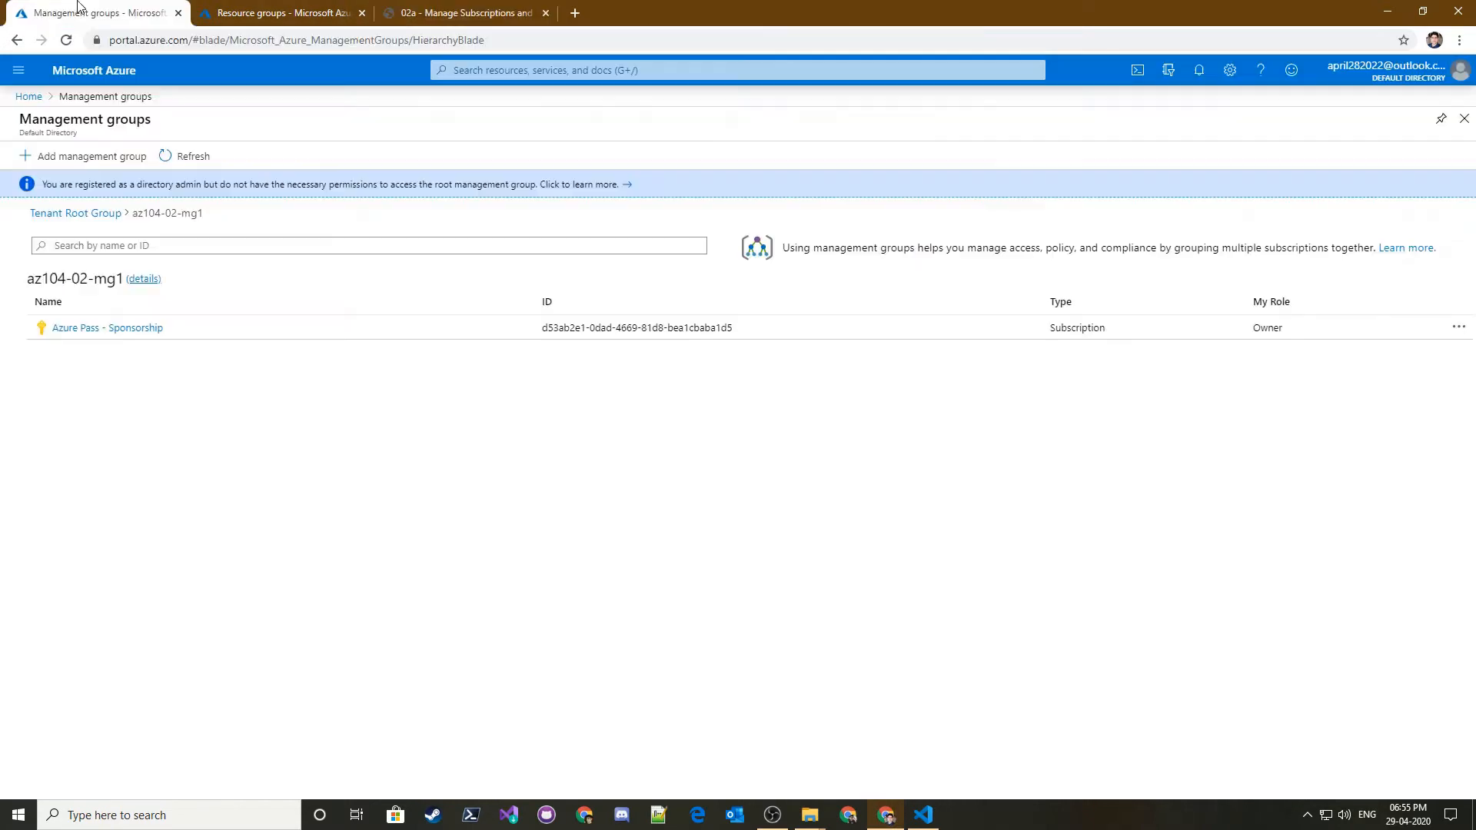
{"action": "left_click", "coordinate": [145, 332]}
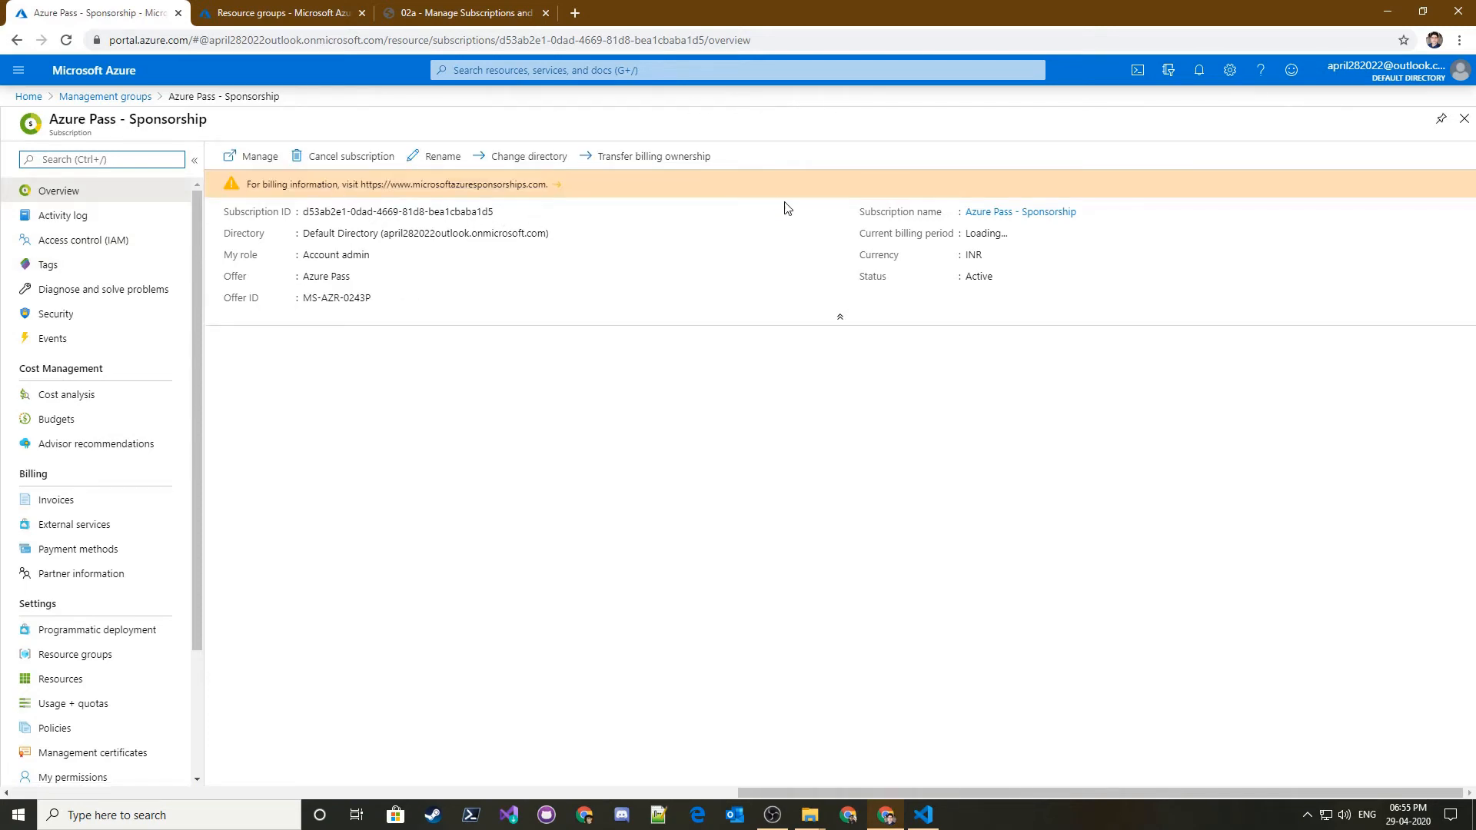
- Copy the subscription ID and paste it into a new blank VS Code file
{"action": "left_click", "coordinate": [814, 212]}
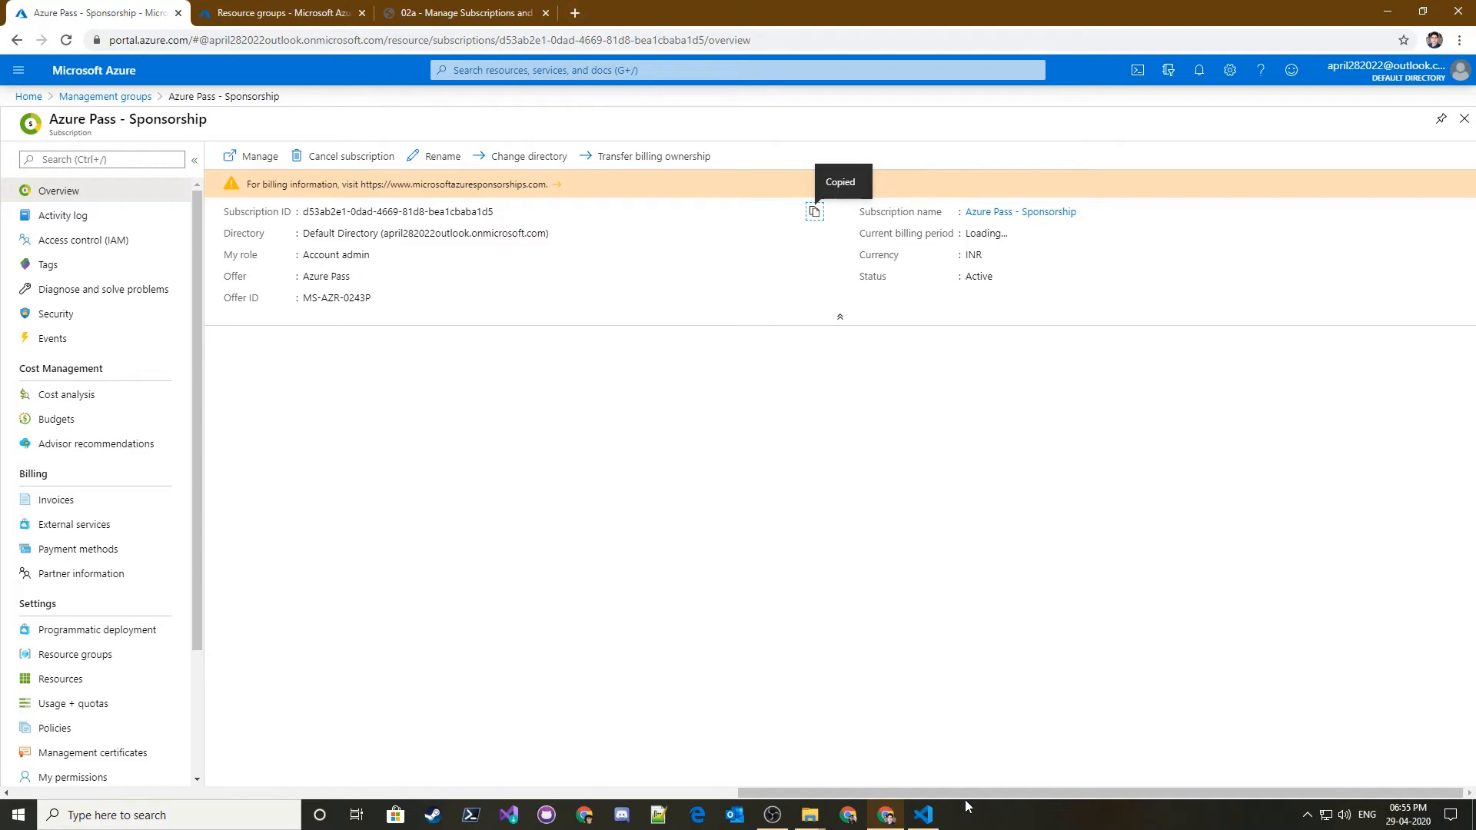
{"action": "left_click", "coordinate": [923, 815]}
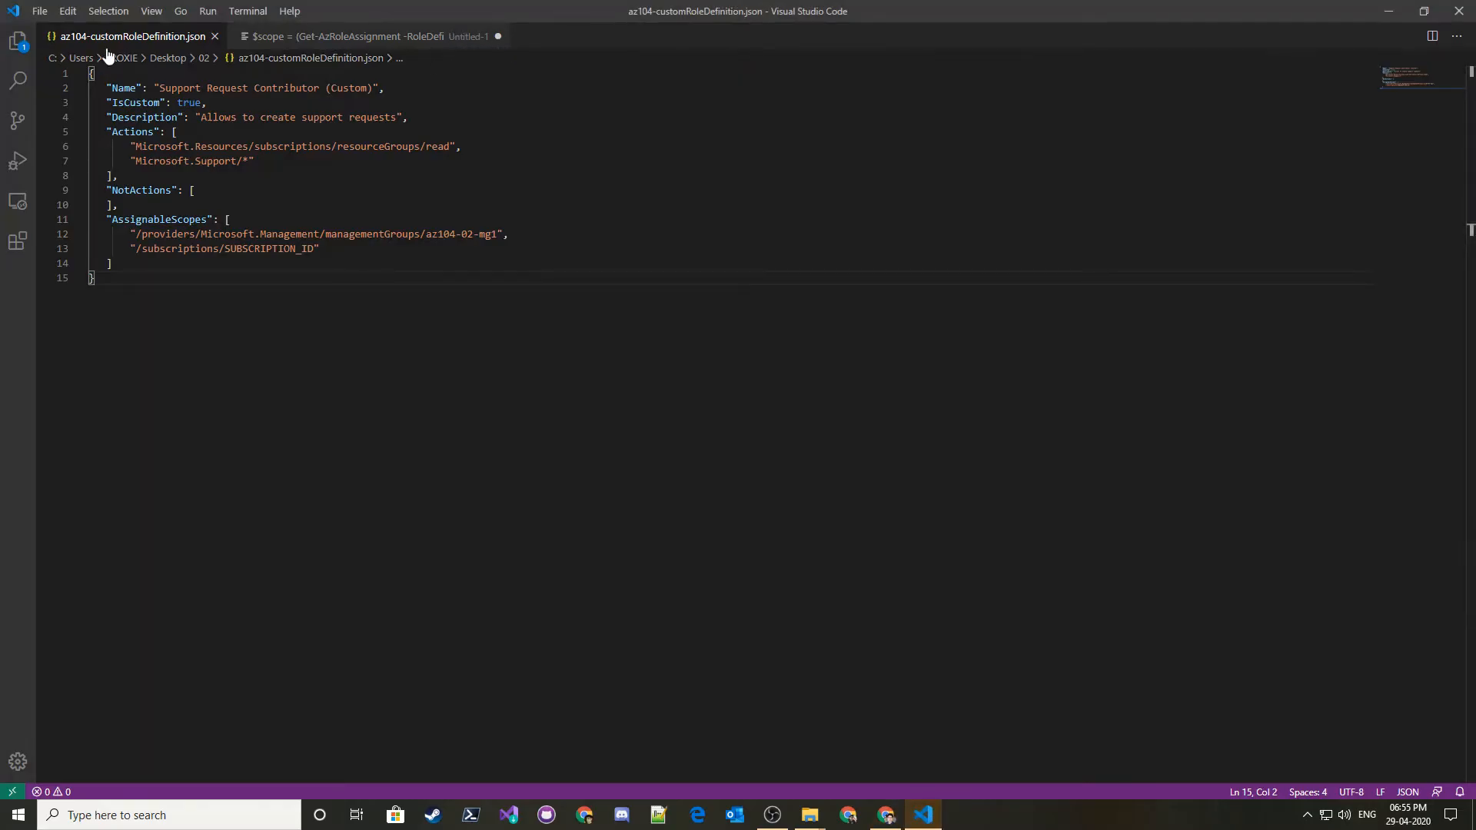
{"action": "left_click", "coordinate": [39, 11]}
{"action": "left_click", "coordinate": [80, 36]}
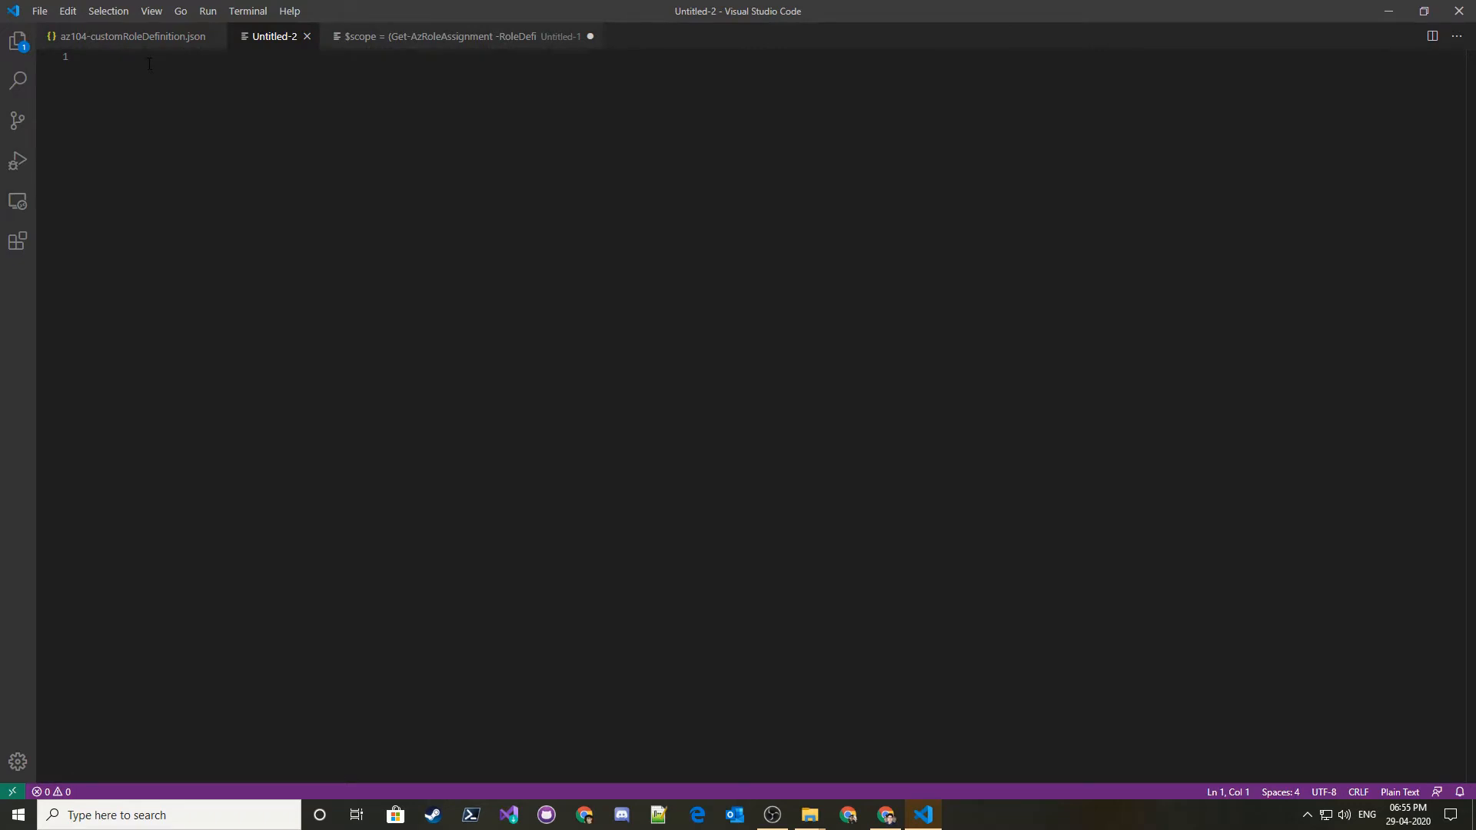
{"action": "key", "text": "ctrl+v"}
- Go back to the browser and return to the az104-02-mg1 management group page
{"action": "key", "text": "alt+Tab"}
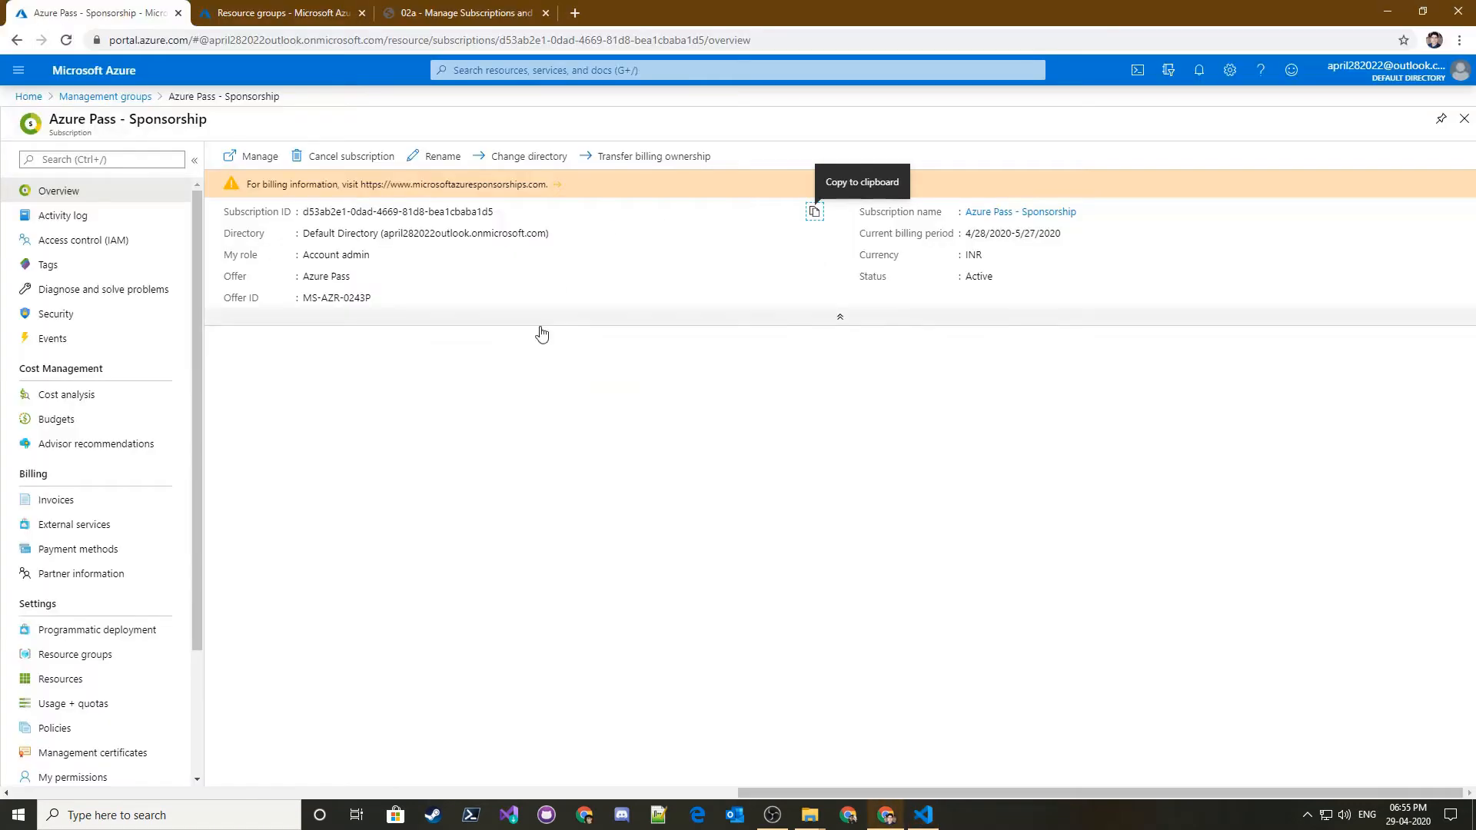
{"action": "left_click_drag", "start_coordinate": [251, 213], "coordinate": [369, 213]}
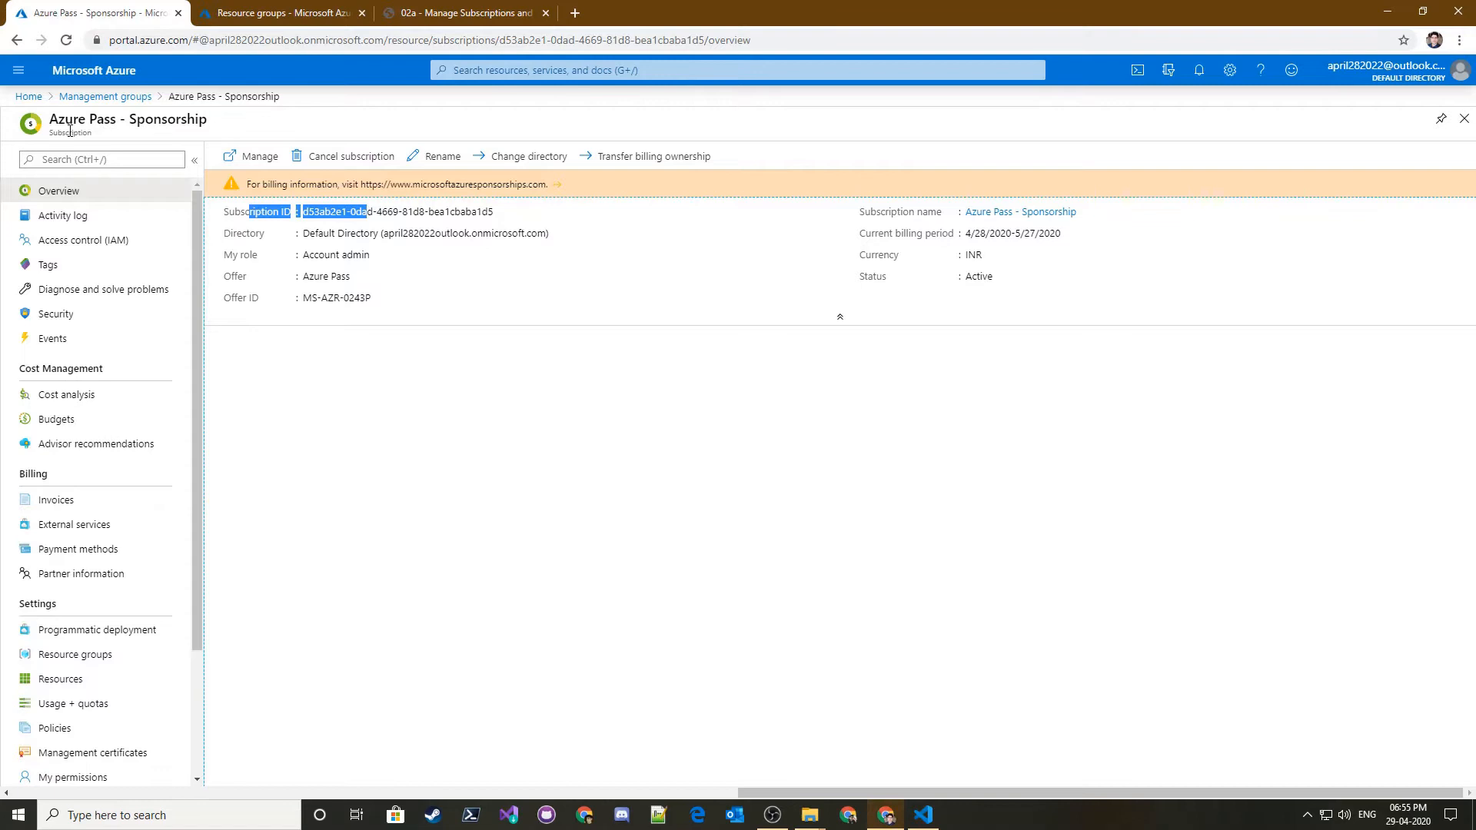
{"action": "left_click", "coordinate": [131, 99]}
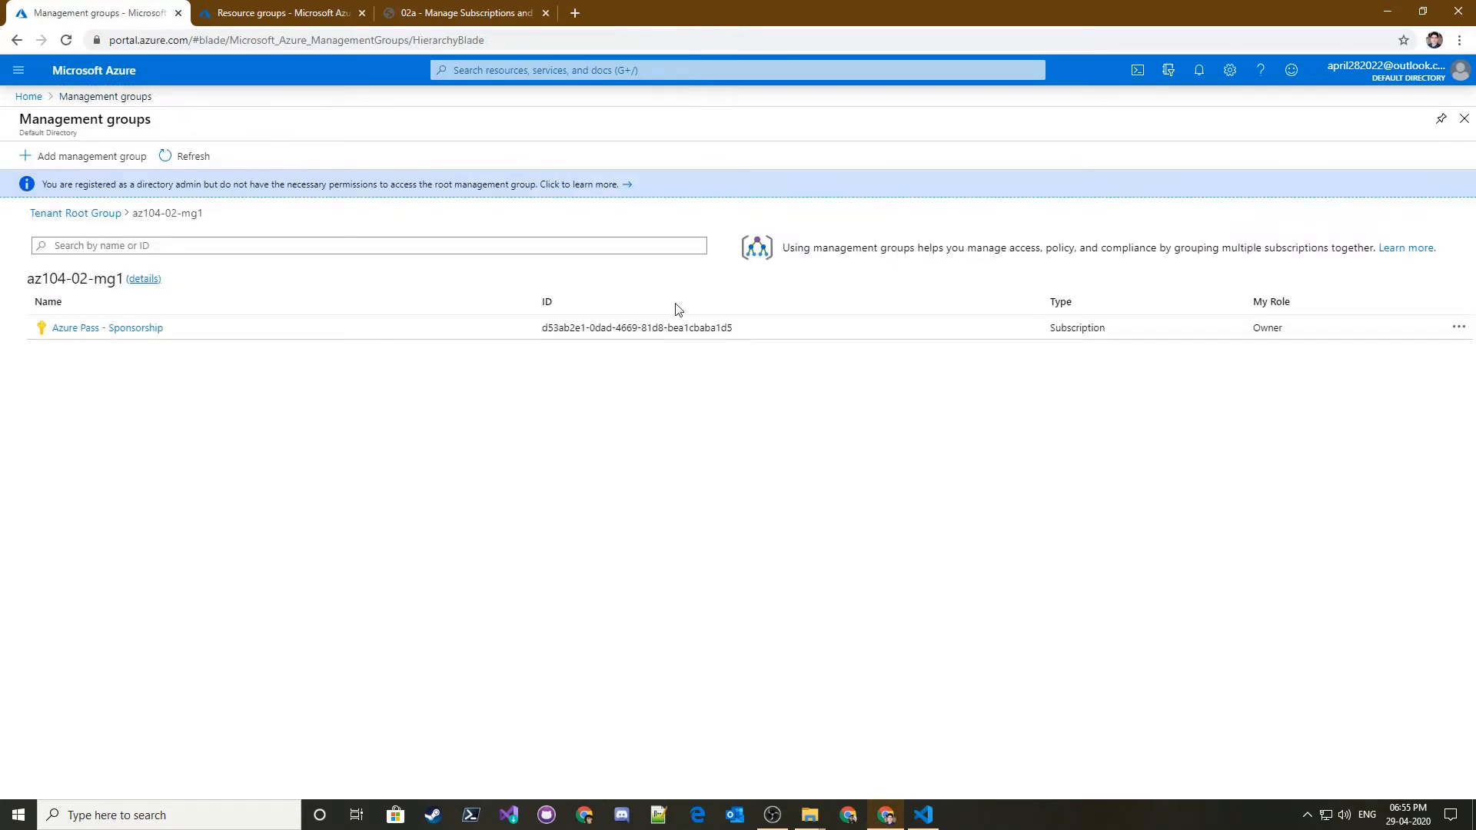
{"action": "left_click", "coordinate": [461, 13]}
- Scroll the lab PDF to the Task 2: Create custom RBAC roles heading
{"action": "scroll", "coordinate": [406, 267], "scroll_direction": "down", "scroll_amount": 3}
{"action": "left_click_drag", "start_coordinate": [374, 265], "coordinate": [648, 265]}
{"action": "left_click", "coordinate": [658, 326]}
{"action": "scroll", "coordinate": [638, 310], "scroll_direction": "up", "scroll_amount": 5}
{"action": "scroll", "coordinate": [637, 310], "scroll_direction": "up", "scroll_amount": 3}
{"action": "scroll", "coordinate": [791, 487], "scroll_direction": "down", "scroll_amount": 3}
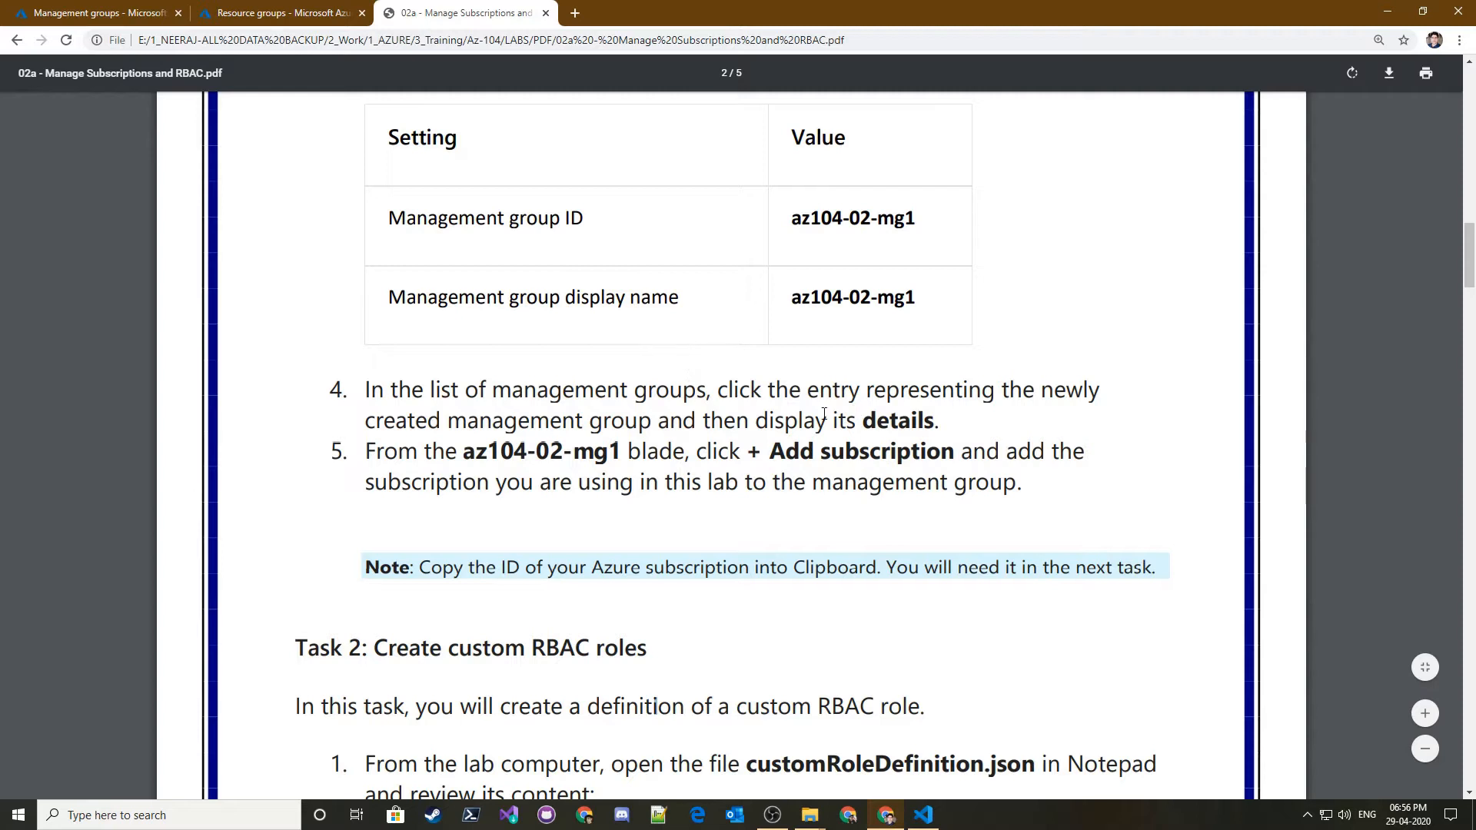
{"action": "scroll", "coordinate": [642, 389], "scroll_direction": "up", "scroll_amount": 4}
{"action": "scroll", "coordinate": [639, 395], "scroll_direction": "down", "scroll_amount": 8}
{"action": "left_click_drag", "start_coordinate": [374, 264], "coordinate": [625, 264]}
{"action": "left_click", "coordinate": [576, 286]}
{"action": "scroll", "coordinate": [575, 288], "scroll_direction": "up", "scroll_amount": 1}
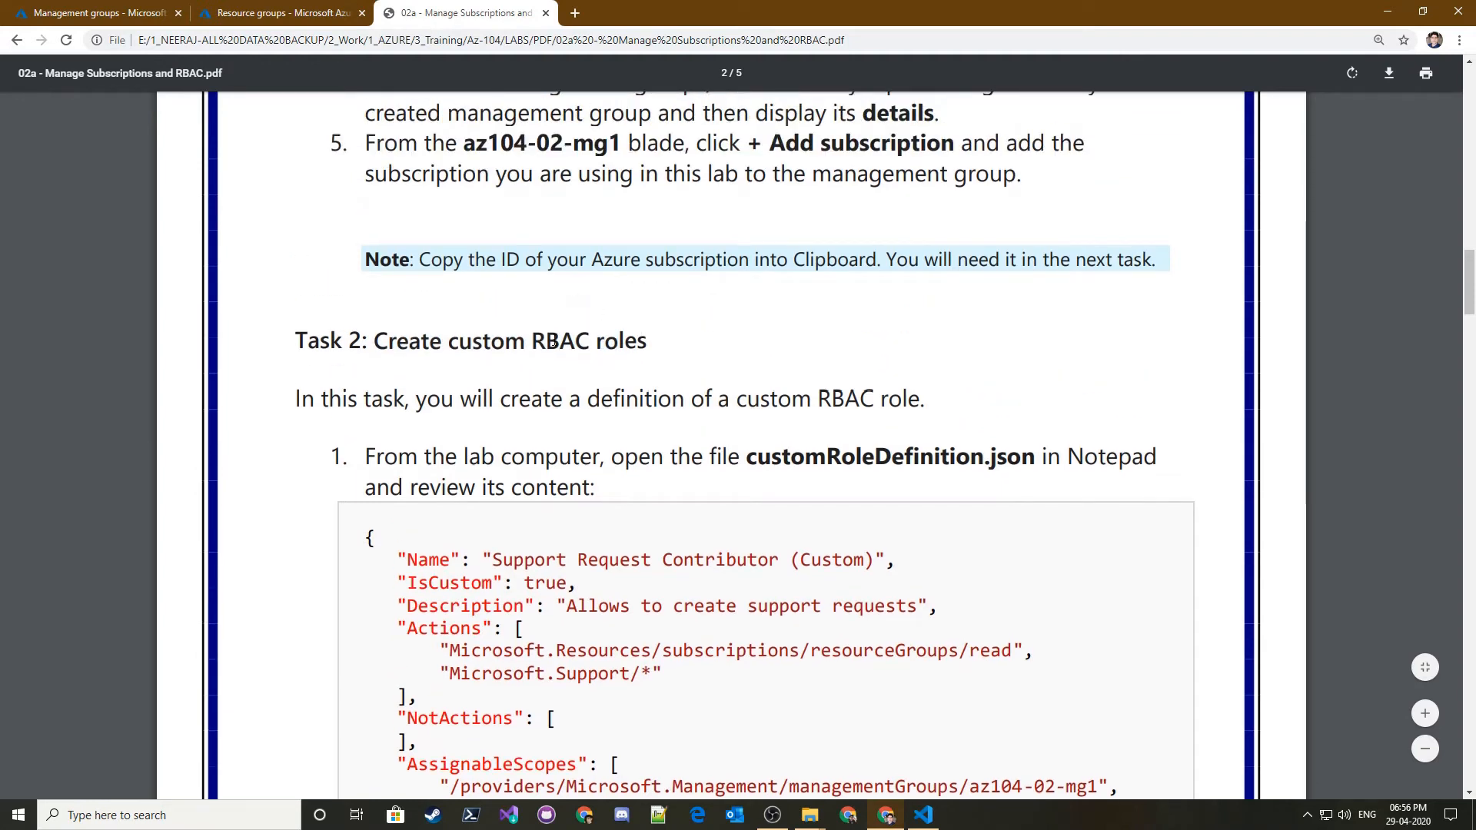
- Read the customRoleDefinition.json block under Task 2
{"action": "left_click_drag", "start_coordinate": [365, 340], "coordinate": [421, 342]}
{"action": "left_click", "coordinate": [628, 361]}
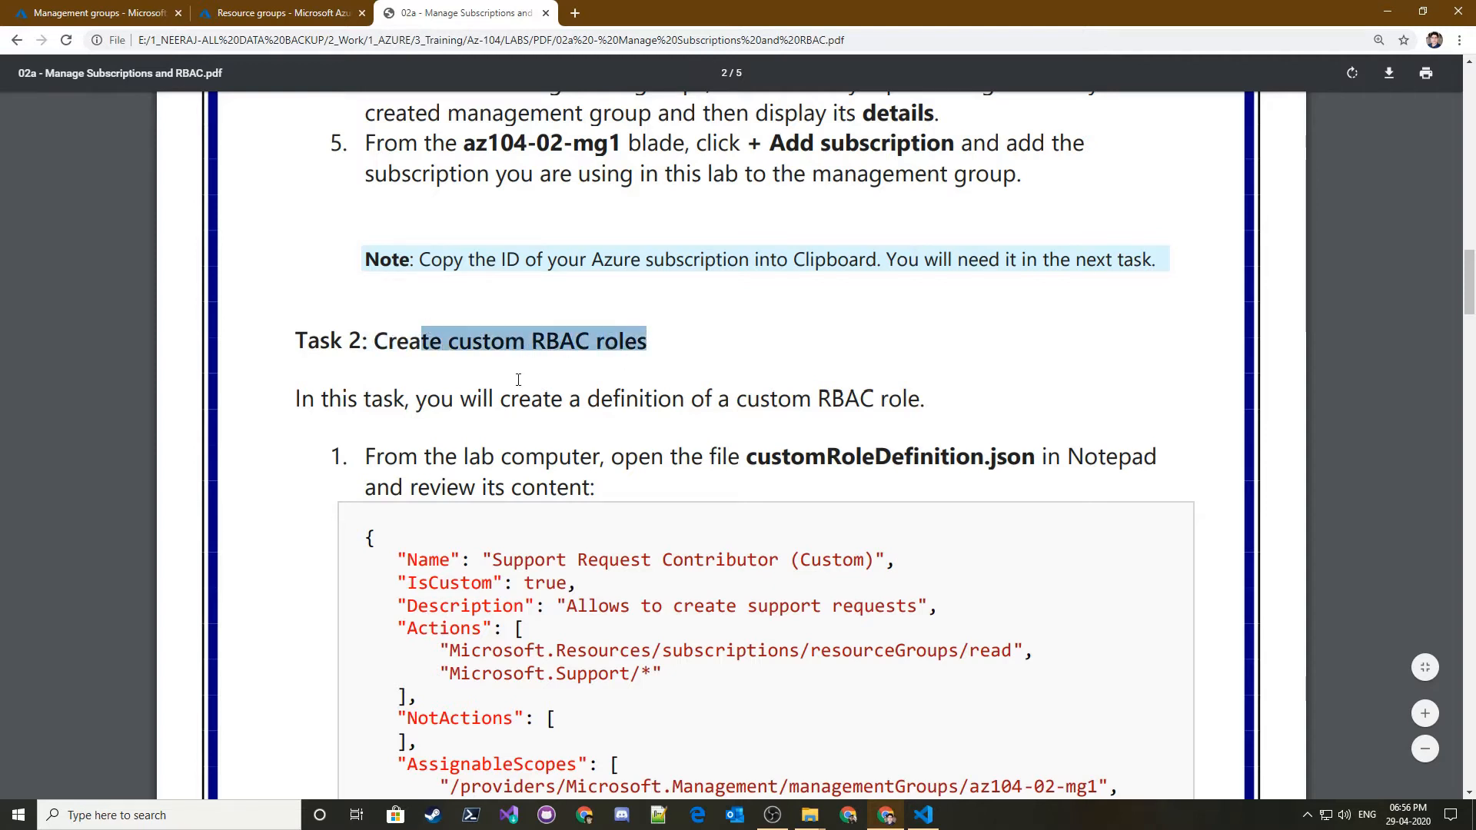
{"action": "scroll", "coordinate": [760, 313], "scroll_direction": "down", "scroll_amount": 2}
{"action": "left_click", "coordinate": [654, 309]}
{"action": "scroll", "coordinate": [570, 313], "scroll_direction": "down", "scroll_amount": 2}
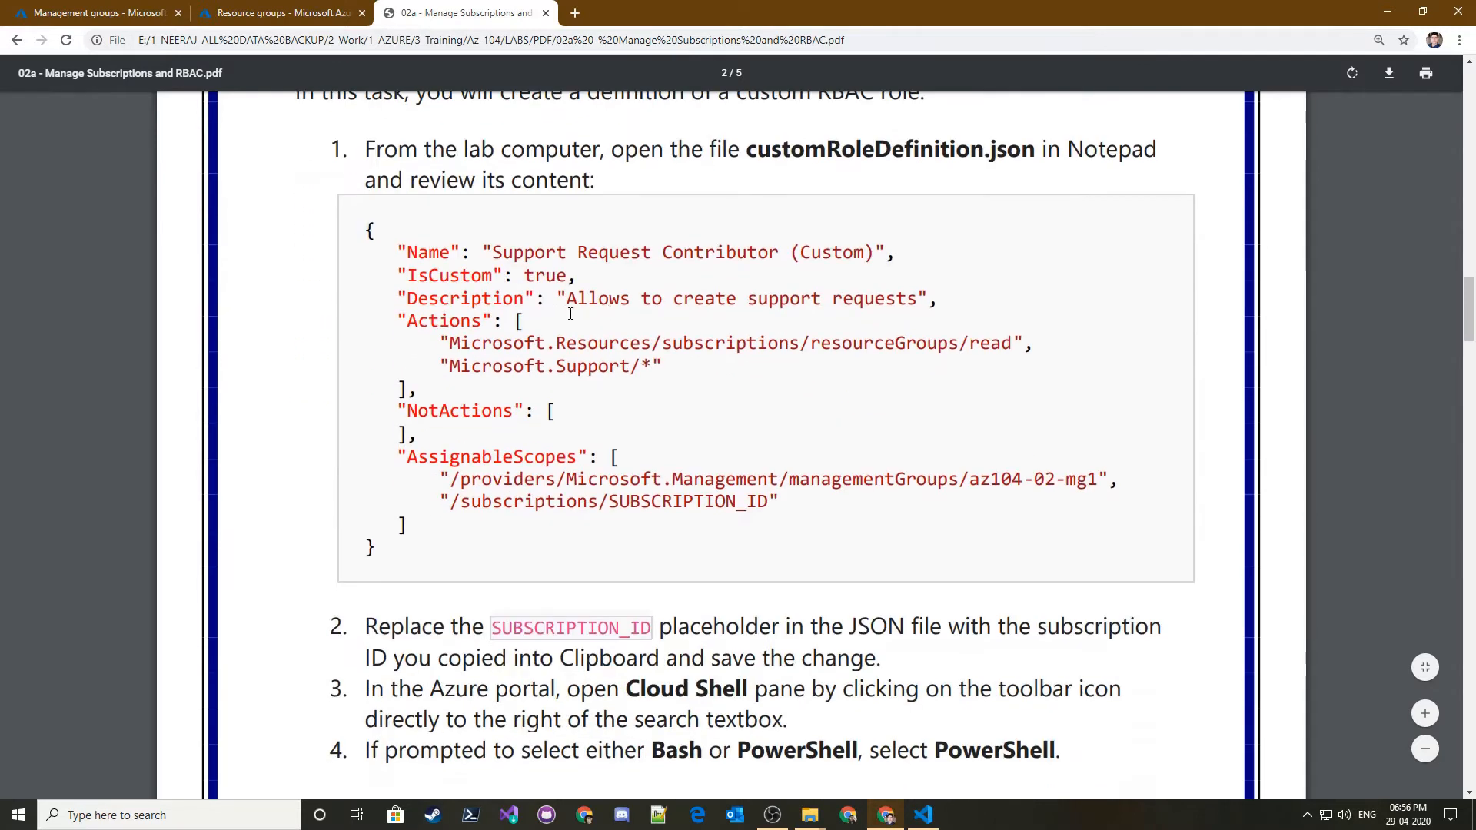
{"action": "mouse_move", "coordinate": [401, 250]}
{"action": "left_mouse_down"}
{"action": "mouse_move", "coordinate": [813, 502]}
{"action": "mouse_move", "coordinate": [760, 507]}
{"action": "mouse_move", "coordinate": [409, 276]}
{"action": "mouse_move", "coordinate": [400, 253]}
{"action": "left_mouse_up"}
{"action": "left_click", "coordinate": [1283, 419]}
{"action": "left_click_drag", "start_coordinate": [768, 506], "coordinate": [401, 252]}
{"action": "left_click", "coordinate": [772, 535]}
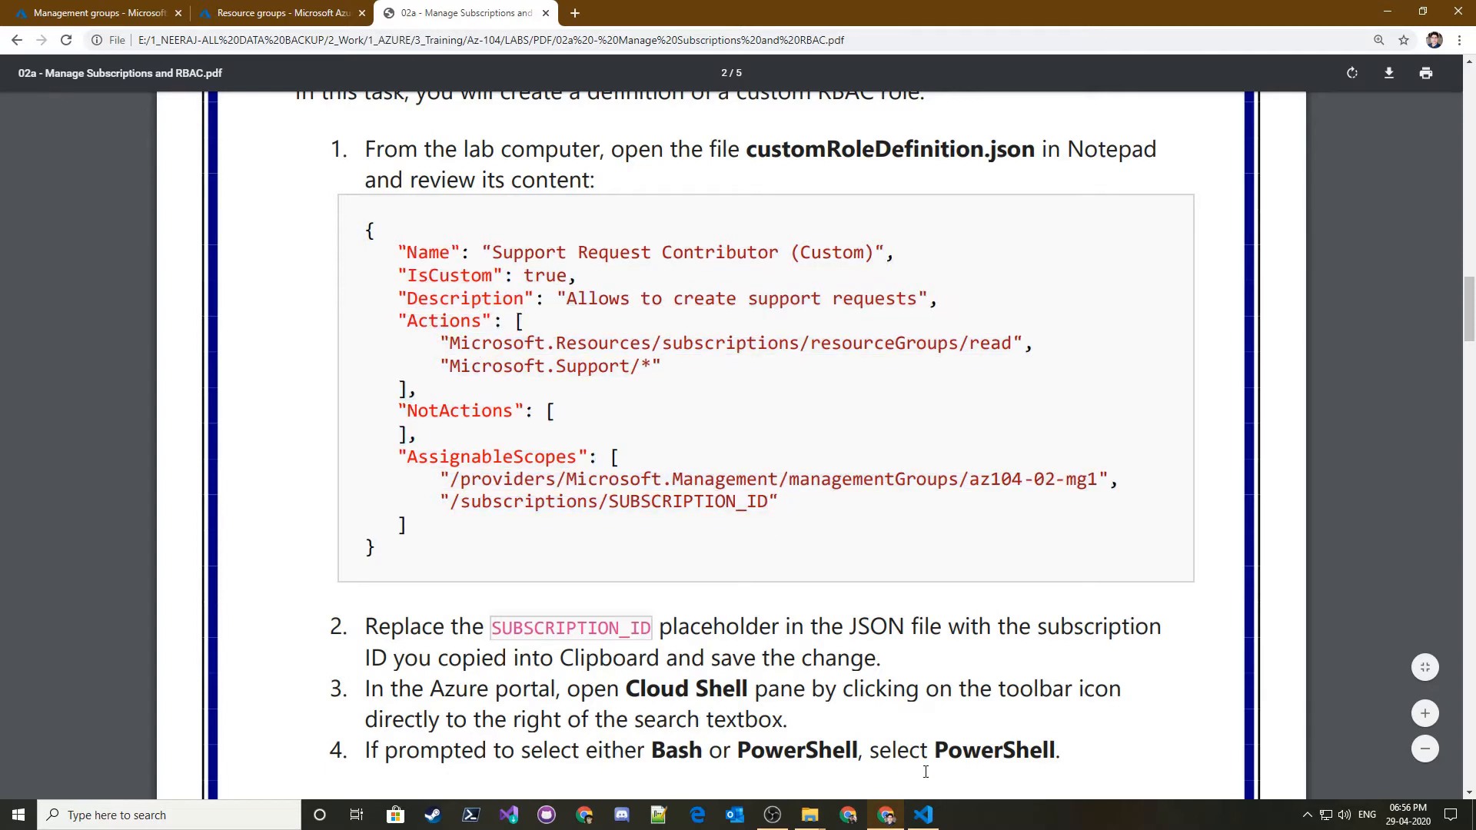
- Open az104-customRoleDefinition.json in VS Code and review its Name and IsCustom properties
{"action": "left_click", "coordinate": [923, 815]}
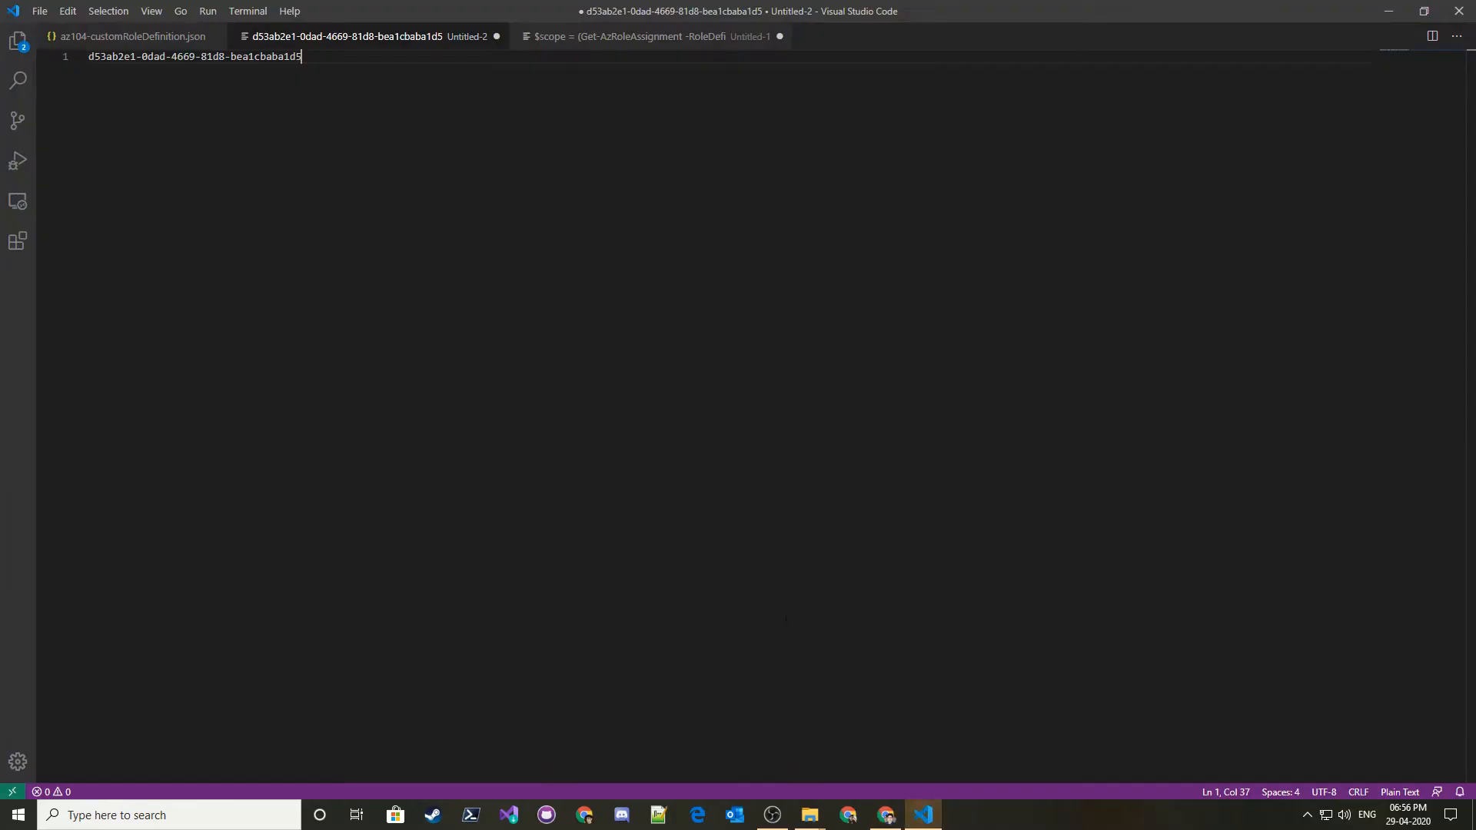
{"action": "left_click", "coordinate": [127, 39]}
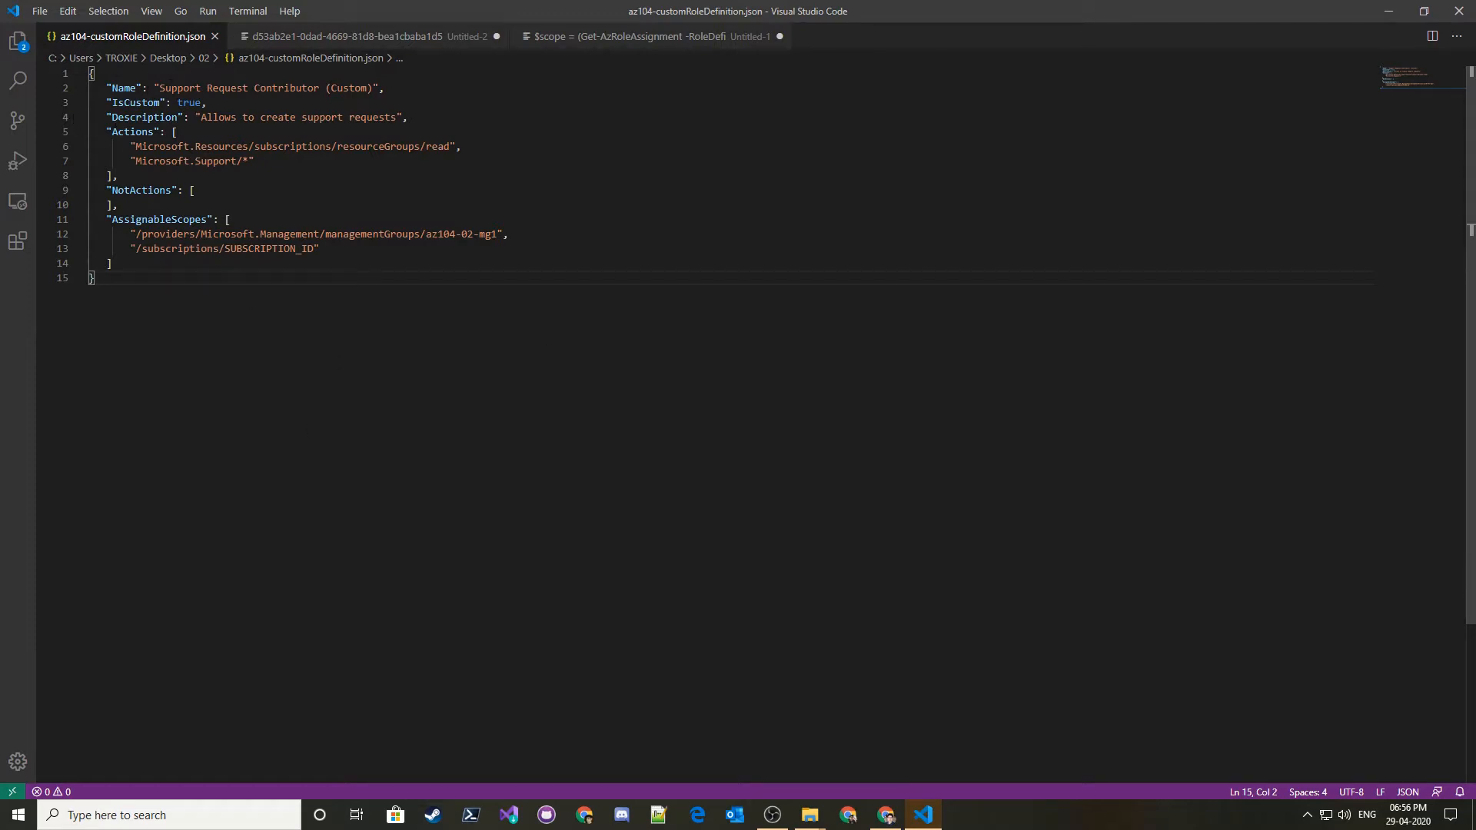
{"action": "left_click_drag", "start_coordinate": [106, 87], "coordinate": [259, 78]}
{"action": "left_click", "coordinate": [262, 106]}
{"action": "left_click_drag", "start_coordinate": [112, 88], "coordinate": [256, 89]}
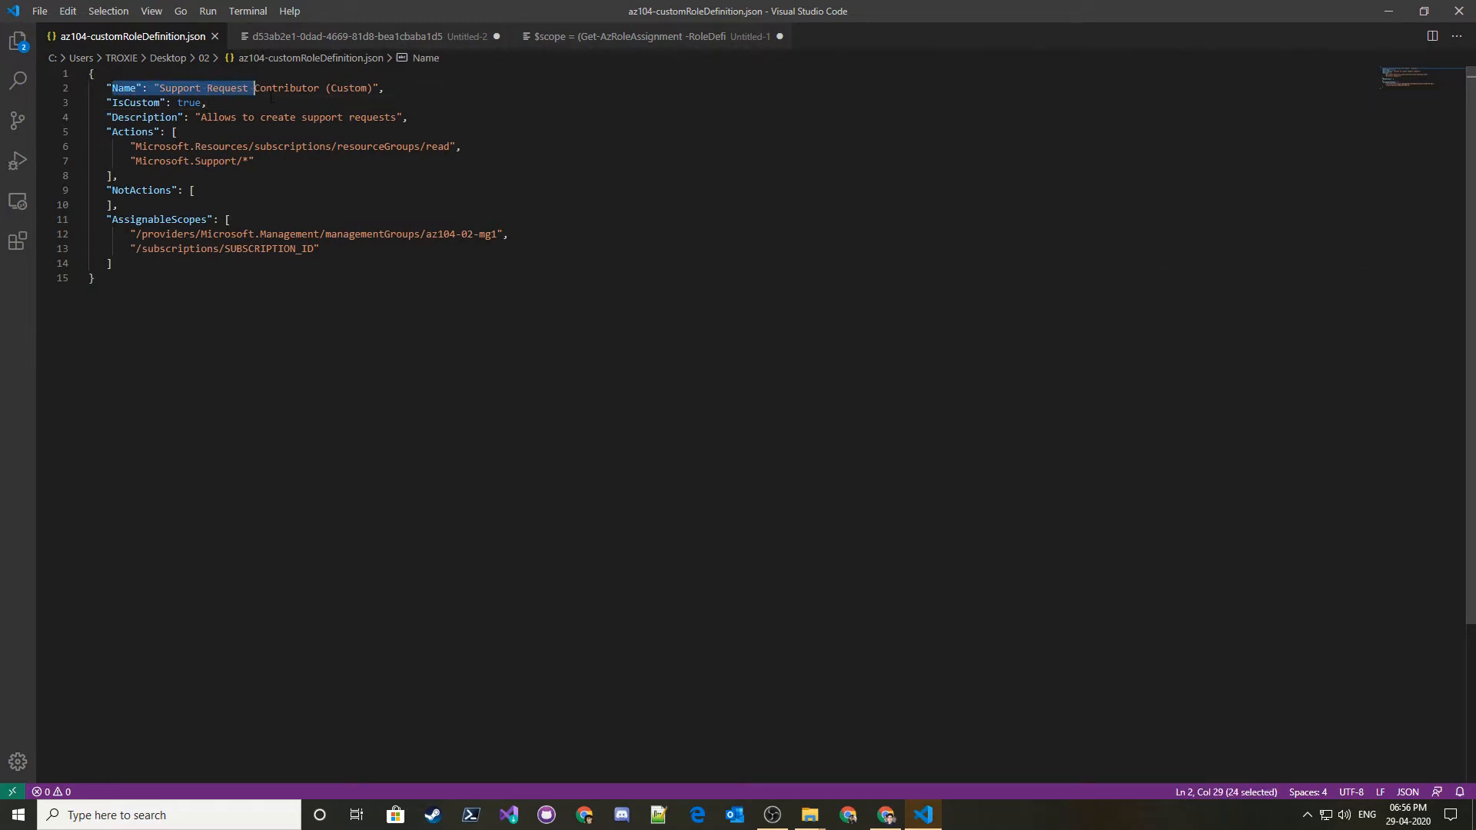
{"action": "left_click_drag", "start_coordinate": [384, 89], "coordinate": [185, 78]}
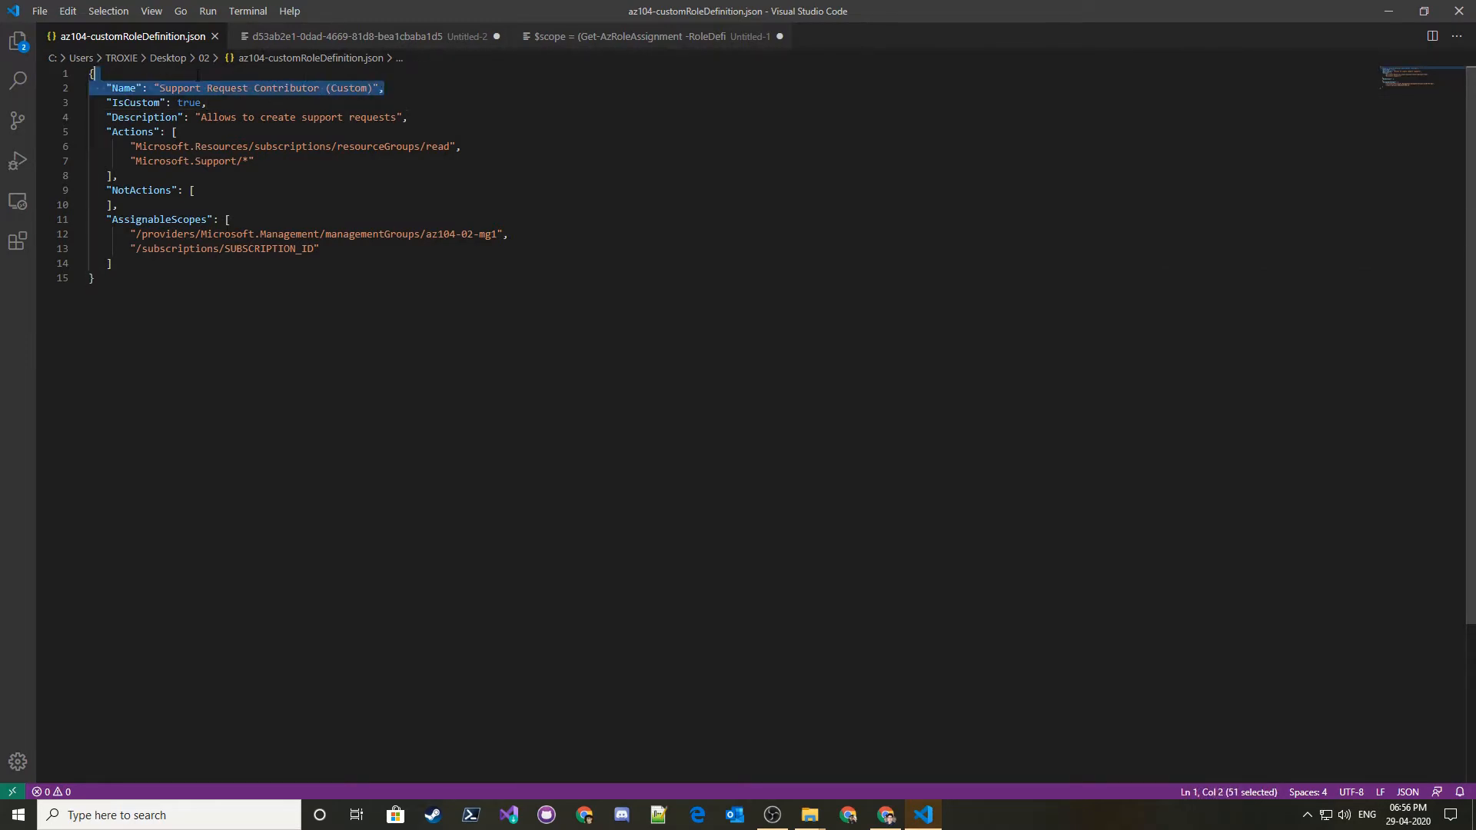
{"action": "left_click", "coordinate": [176, 90]}
{"action": "left_click", "coordinate": [187, 88]}
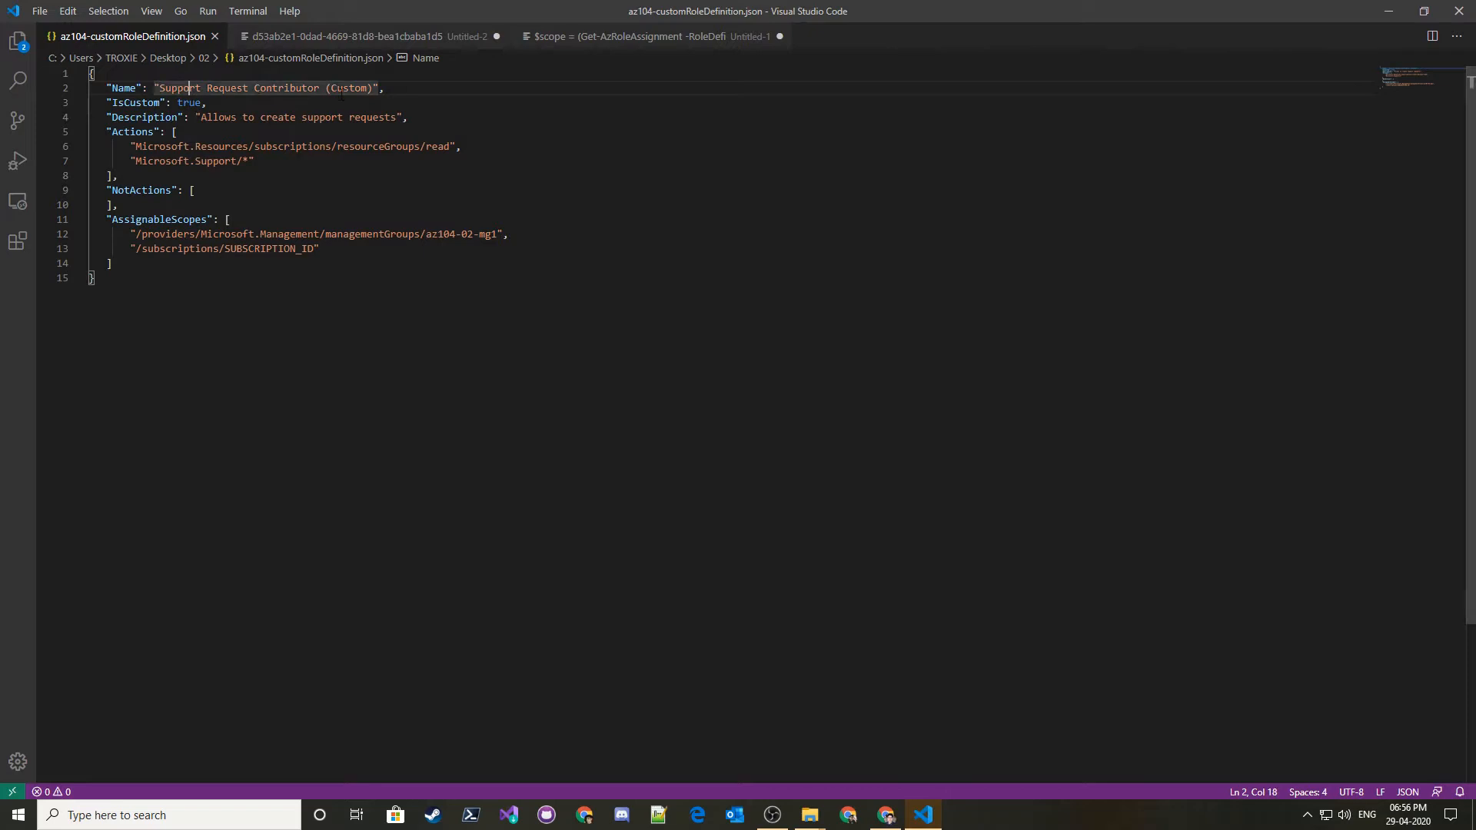
{"action": "left_click", "coordinate": [173, 103]}
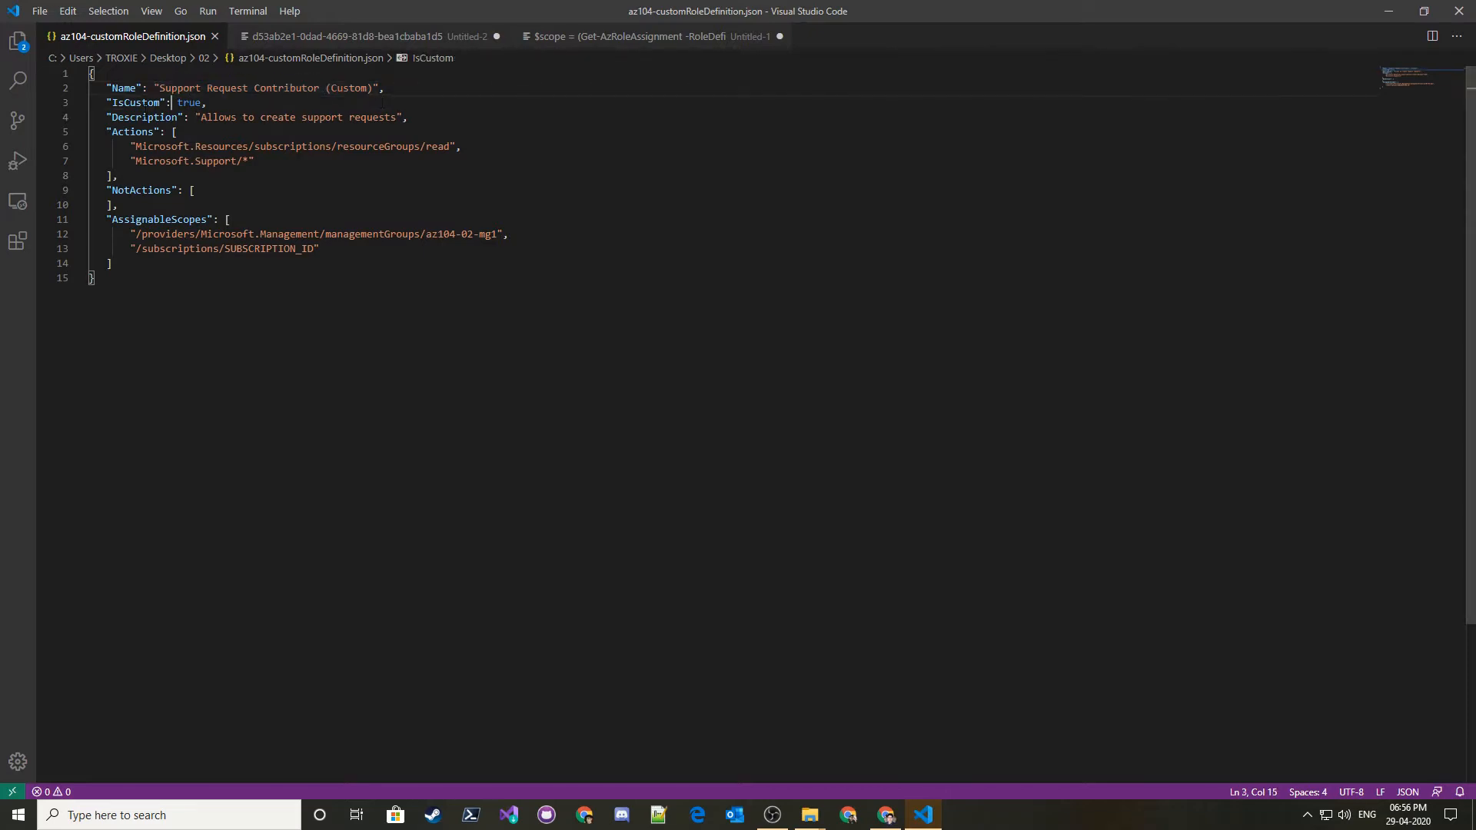
{"action": "left_click_drag", "start_coordinate": [112, 102], "coordinate": [206, 103]}
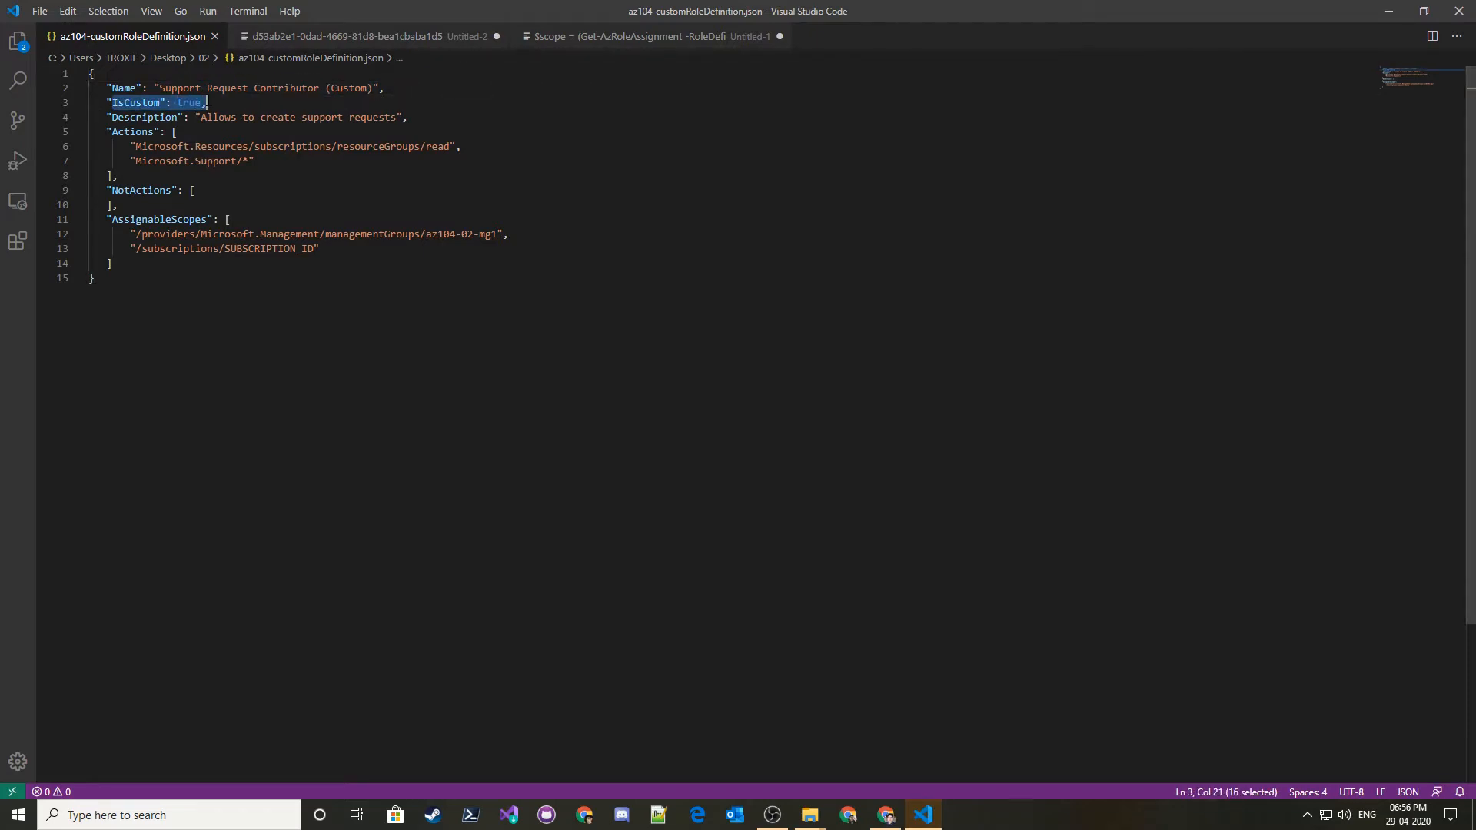
- Append "& RG's" after 'Allows to create support requests' in the Description
{"action": "left_click", "coordinate": [136, 131]}
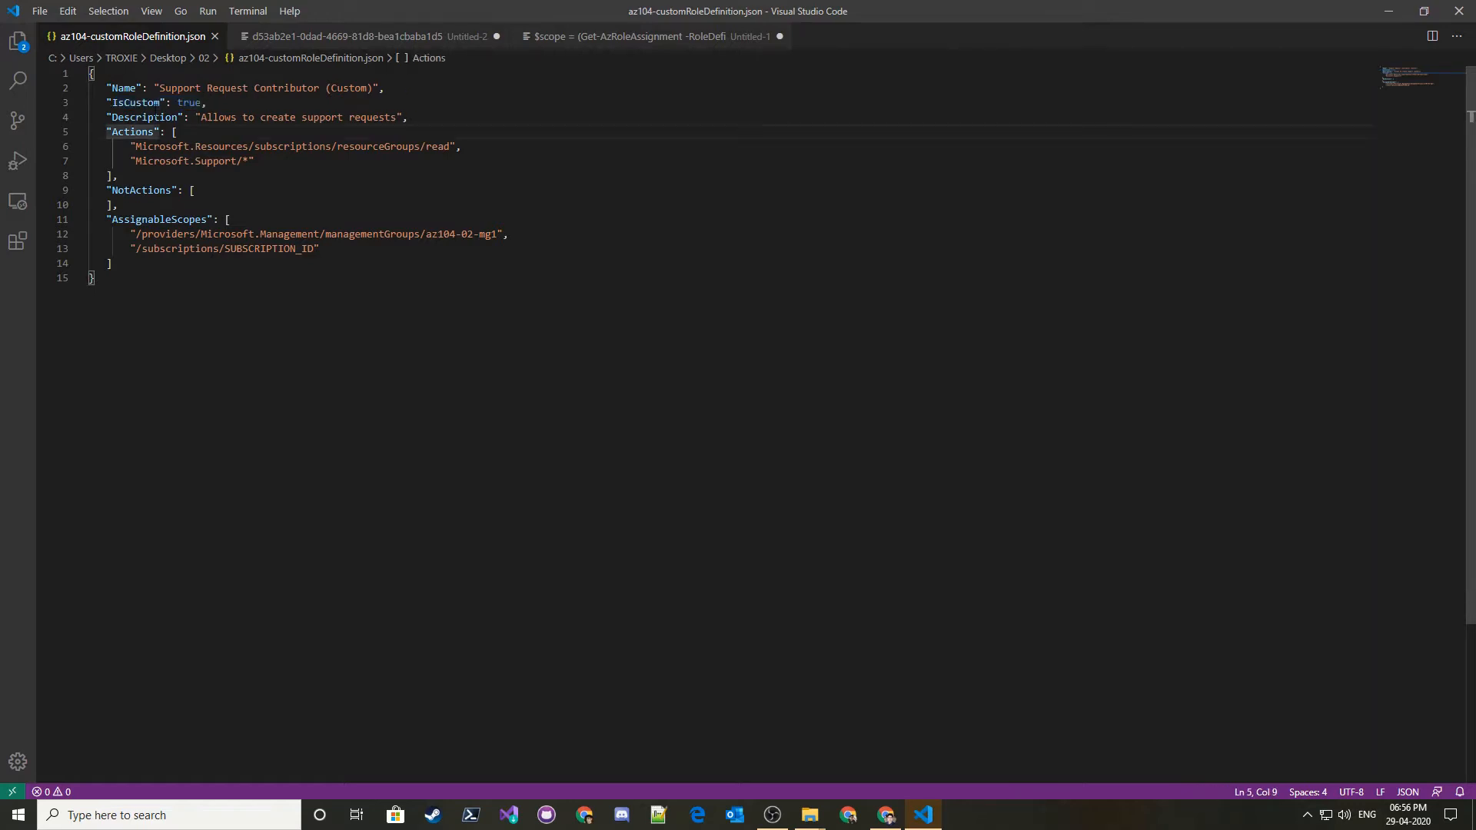
{"action": "left_click", "coordinate": [150, 117]}
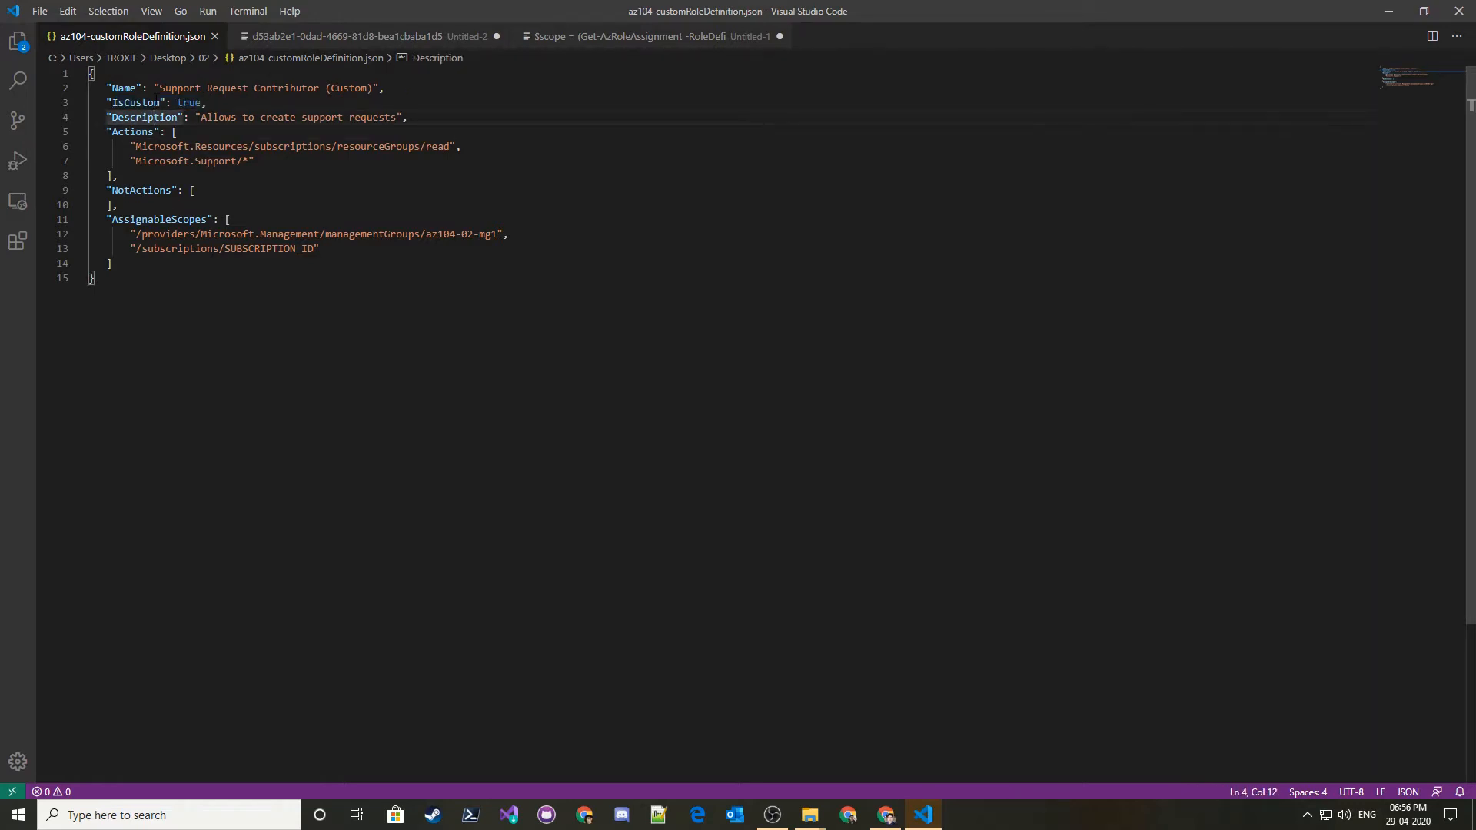
{"action": "left_click", "coordinate": [124, 117]}
{"action": "left_click_drag", "start_coordinate": [109, 117], "coordinate": [113, 117]}
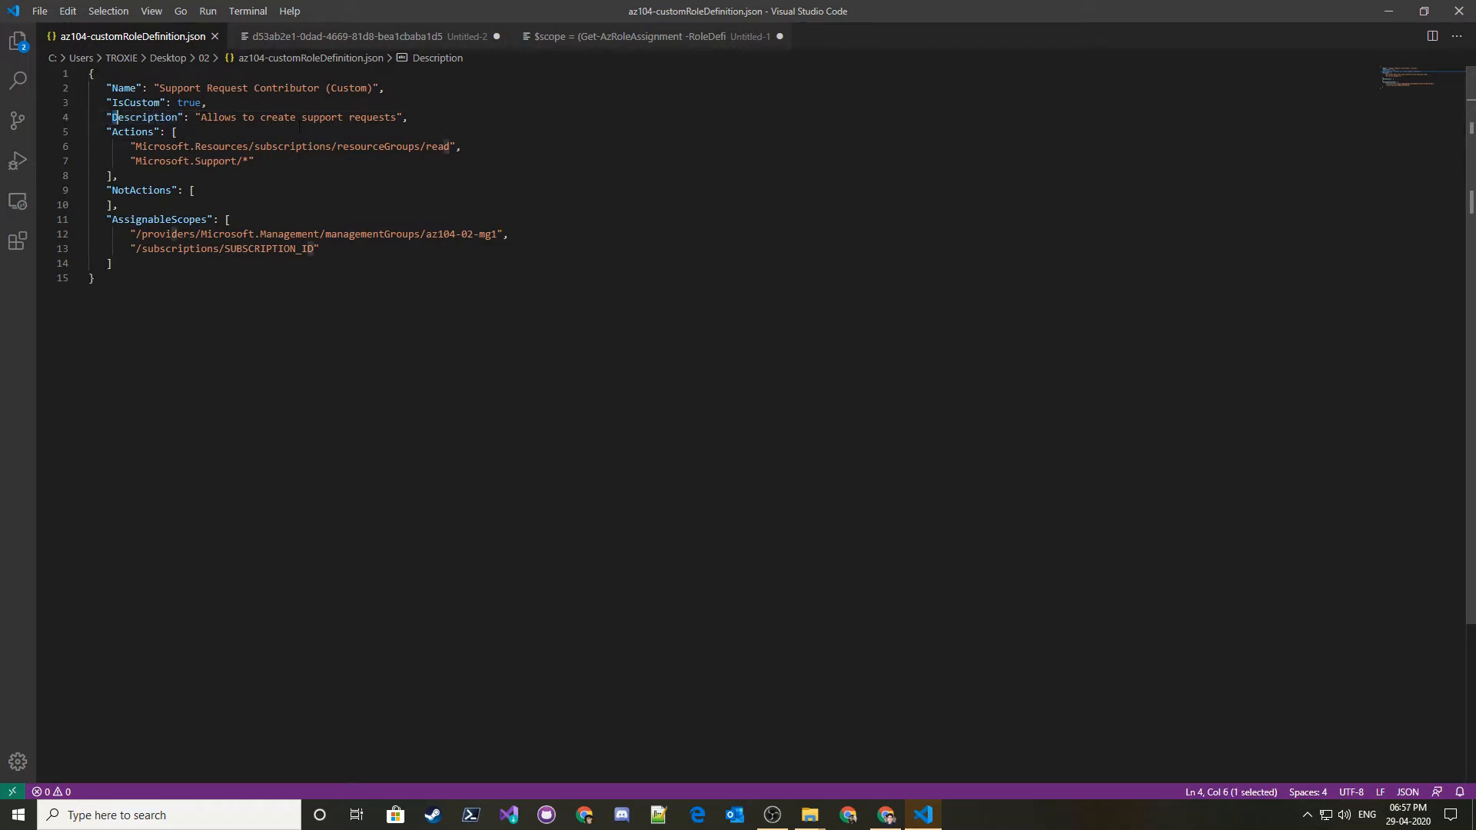
{"action": "left_click_drag", "start_coordinate": [397, 117], "coordinate": [114, 117]}
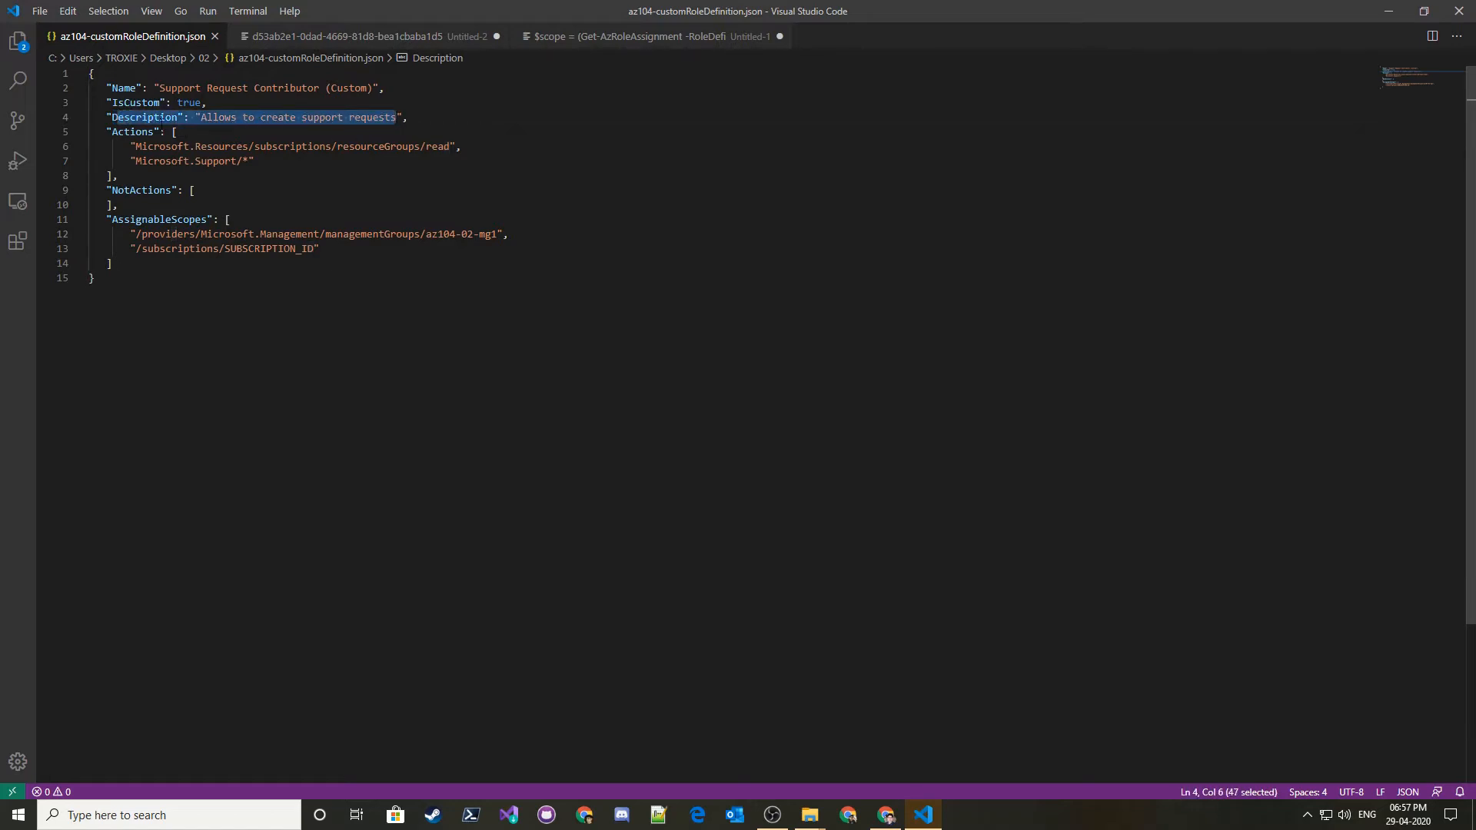
{"action": "left_click", "coordinate": [291, 117]}
{"action": "left_click", "coordinate": [398, 117]}
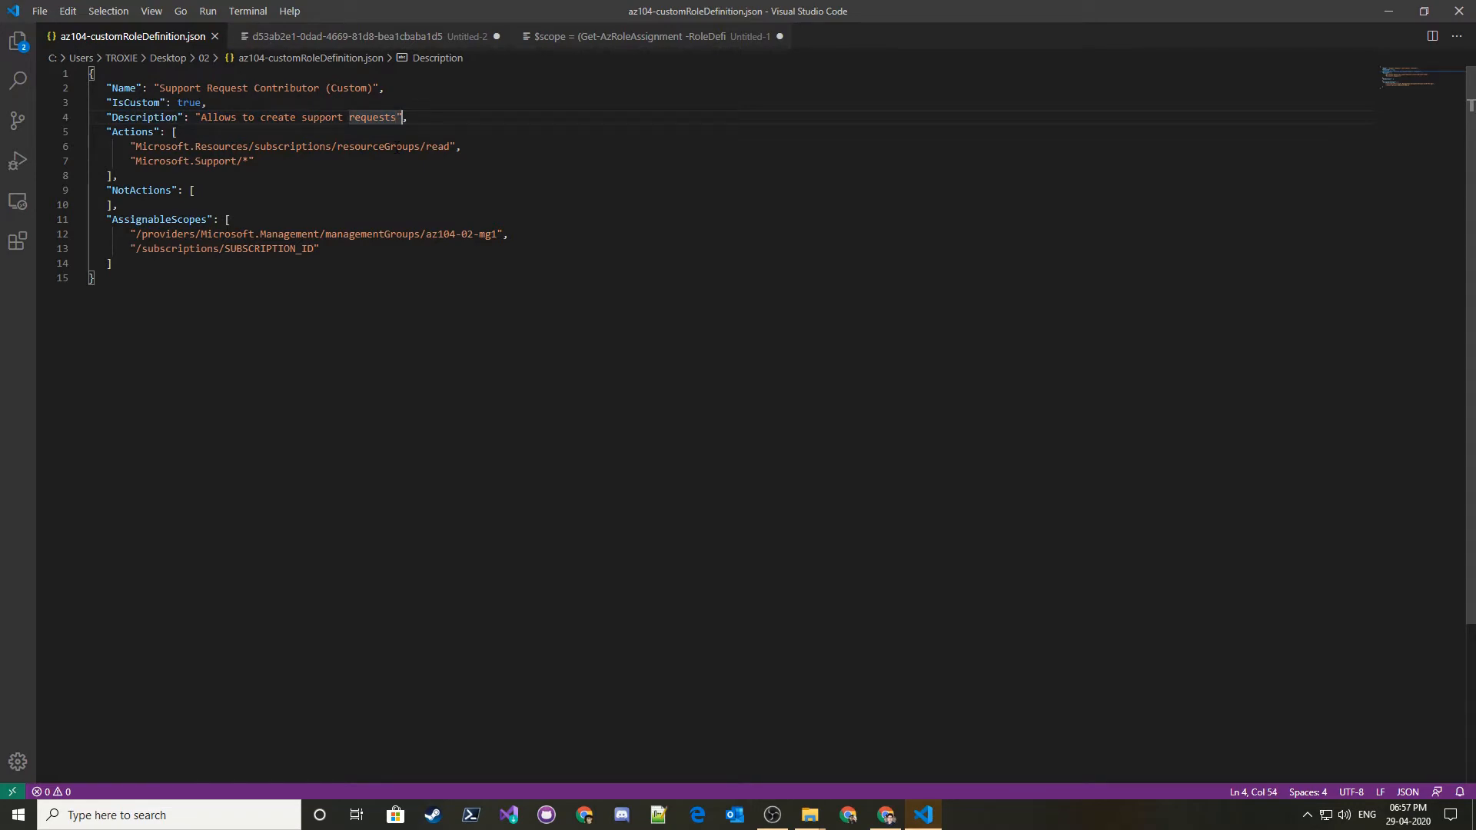
{"action": "type", "text": "& "}
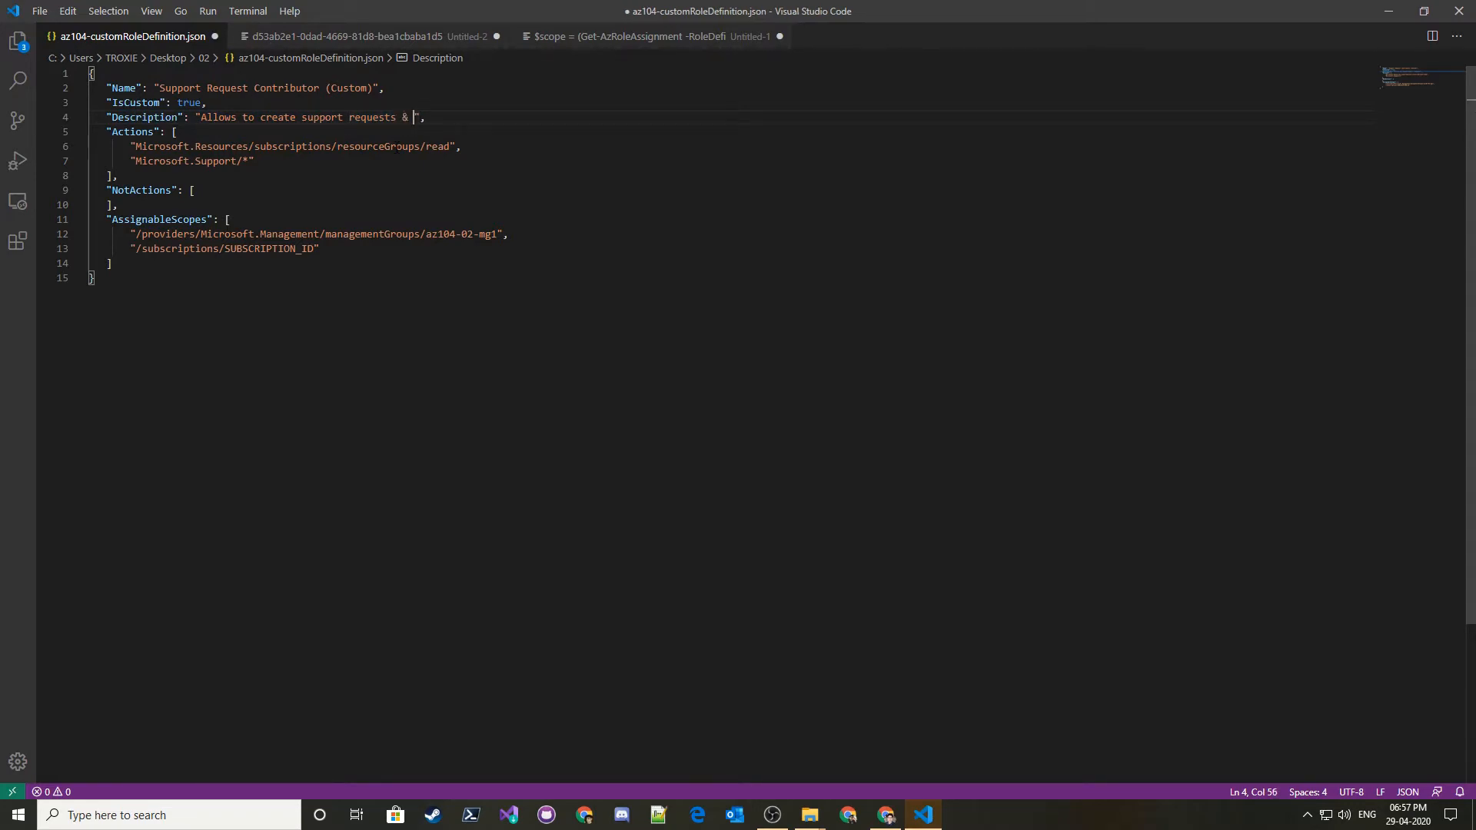
{"action": "type", "text": "RG's"}
- Insert 'read' before RG's in the Description to match the resourceGroups read and Microsoft.Support/* actions
{"action": "left_click_drag", "start_coordinate": [467, 148], "coordinate": [130, 147]}
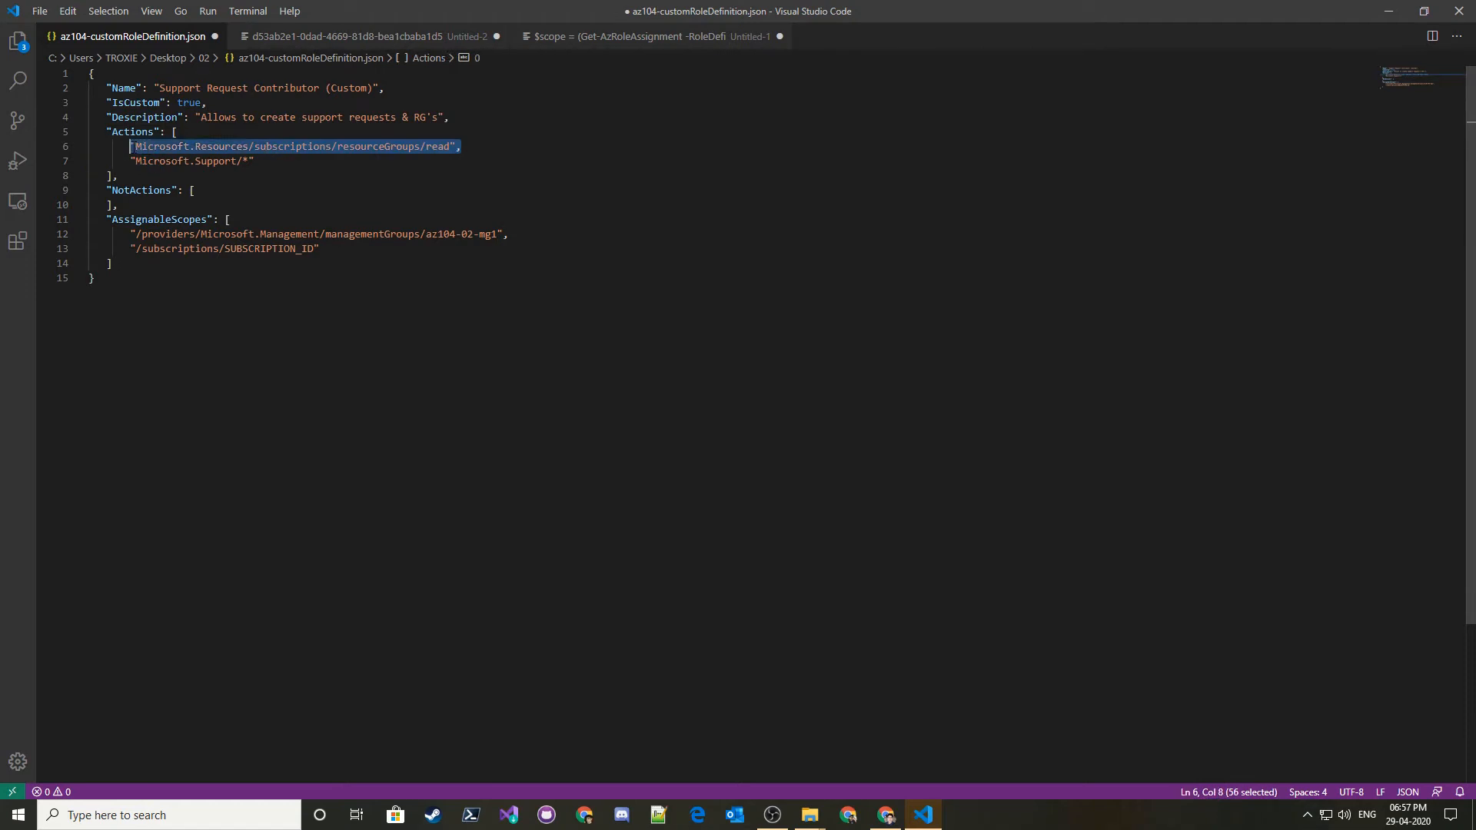
{"action": "left_click", "coordinate": [416, 120]}
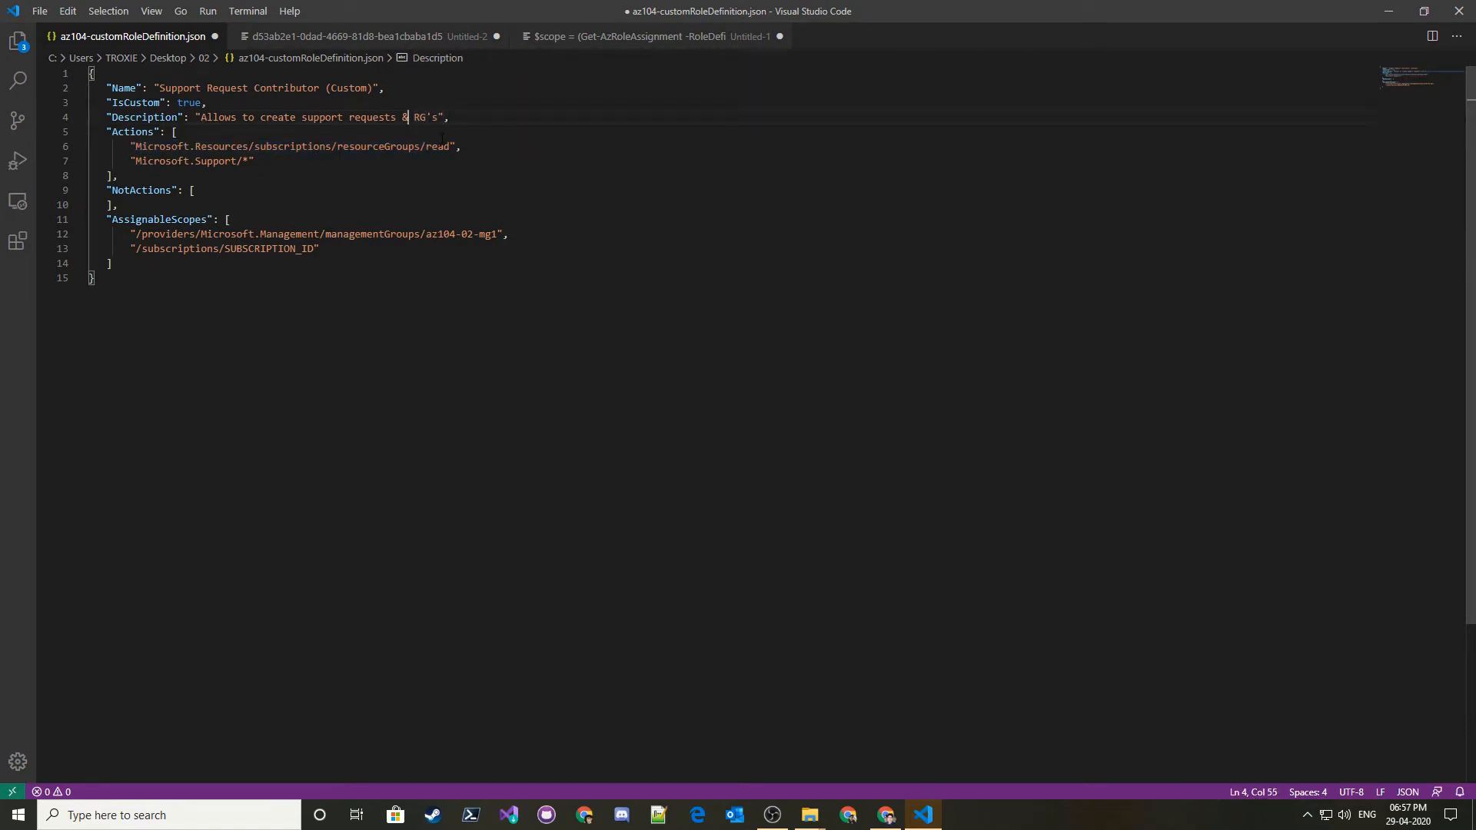
{"action": "type", "text": "read"}
{"action": "left_click_drag", "start_coordinate": [274, 161], "coordinate": [136, 162]}
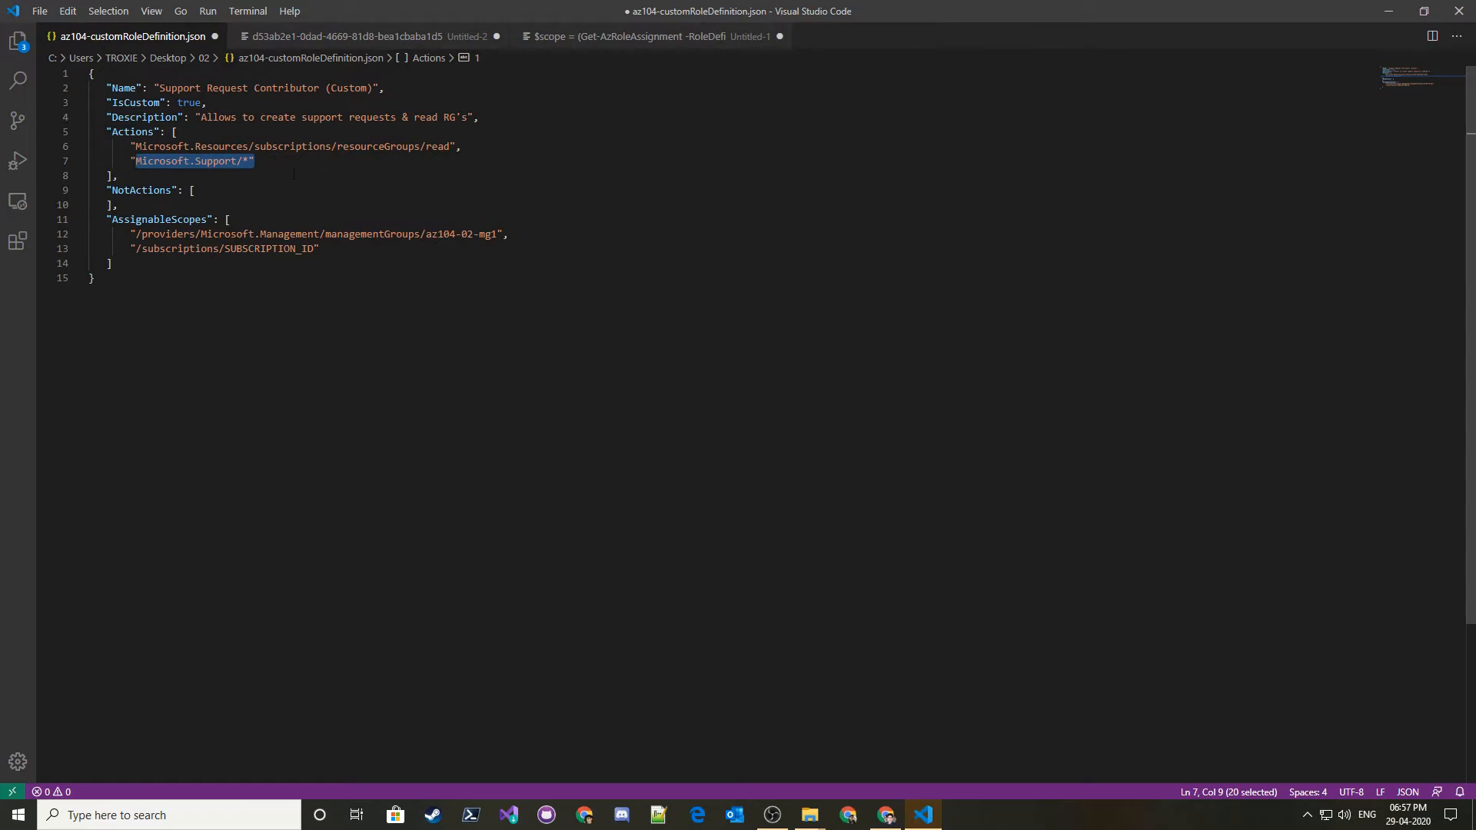
- Review the two Actions permissions, including Microsoft.Support/*, in the role definition
{"action": "left_click", "coordinate": [257, 161]}
{"action": "left_click_drag", "start_coordinate": [257, 161], "coordinate": [118, 161]}
{"action": "left_click", "coordinate": [266, 161]}
{"action": "left_click_drag", "start_coordinate": [263, 160], "coordinate": [124, 160]}
{"action": "left_click", "coordinate": [196, 191]}
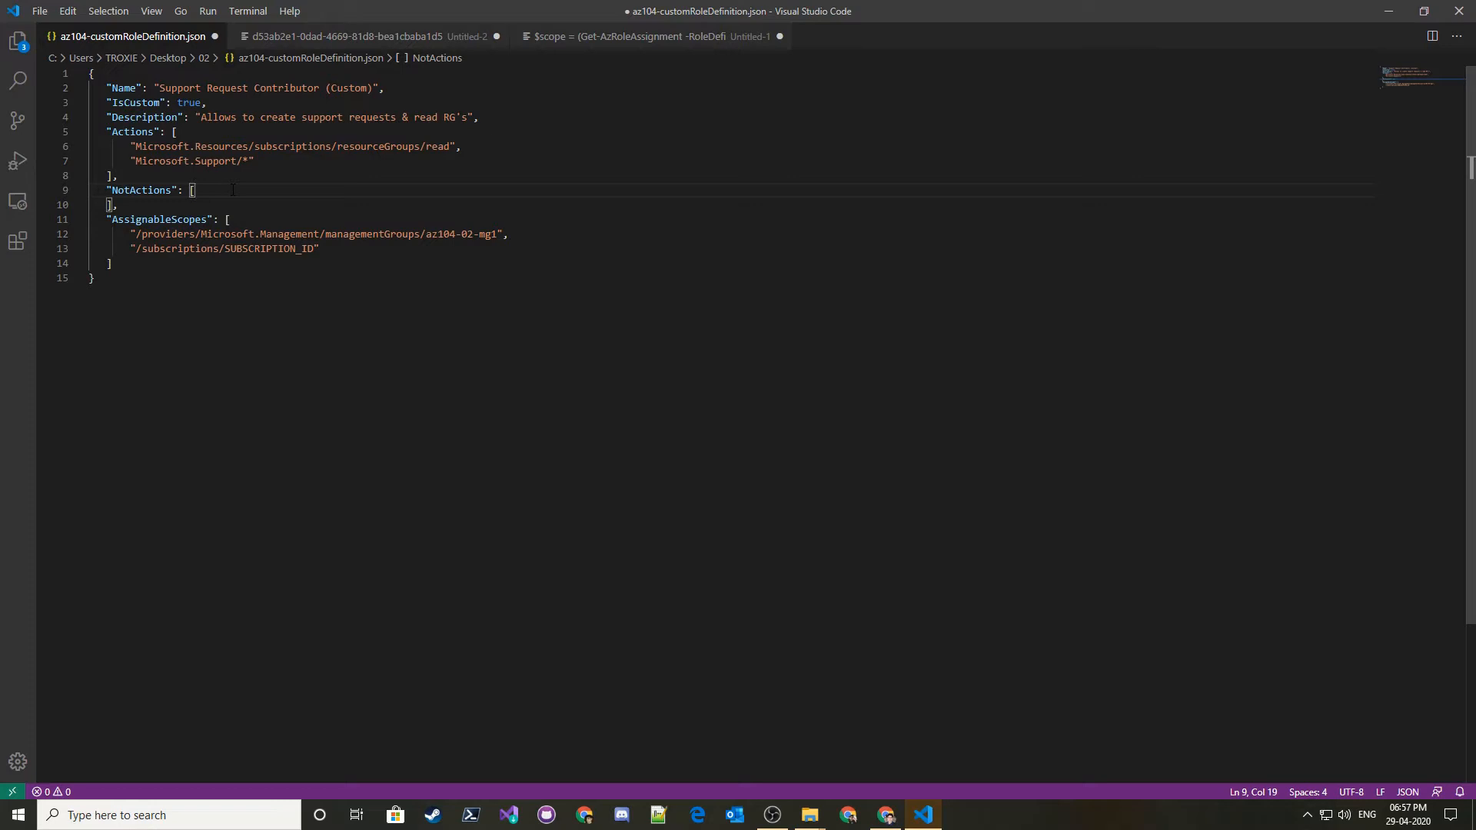
{"action": "left_click_drag", "start_coordinate": [260, 161], "coordinate": [132, 147]}
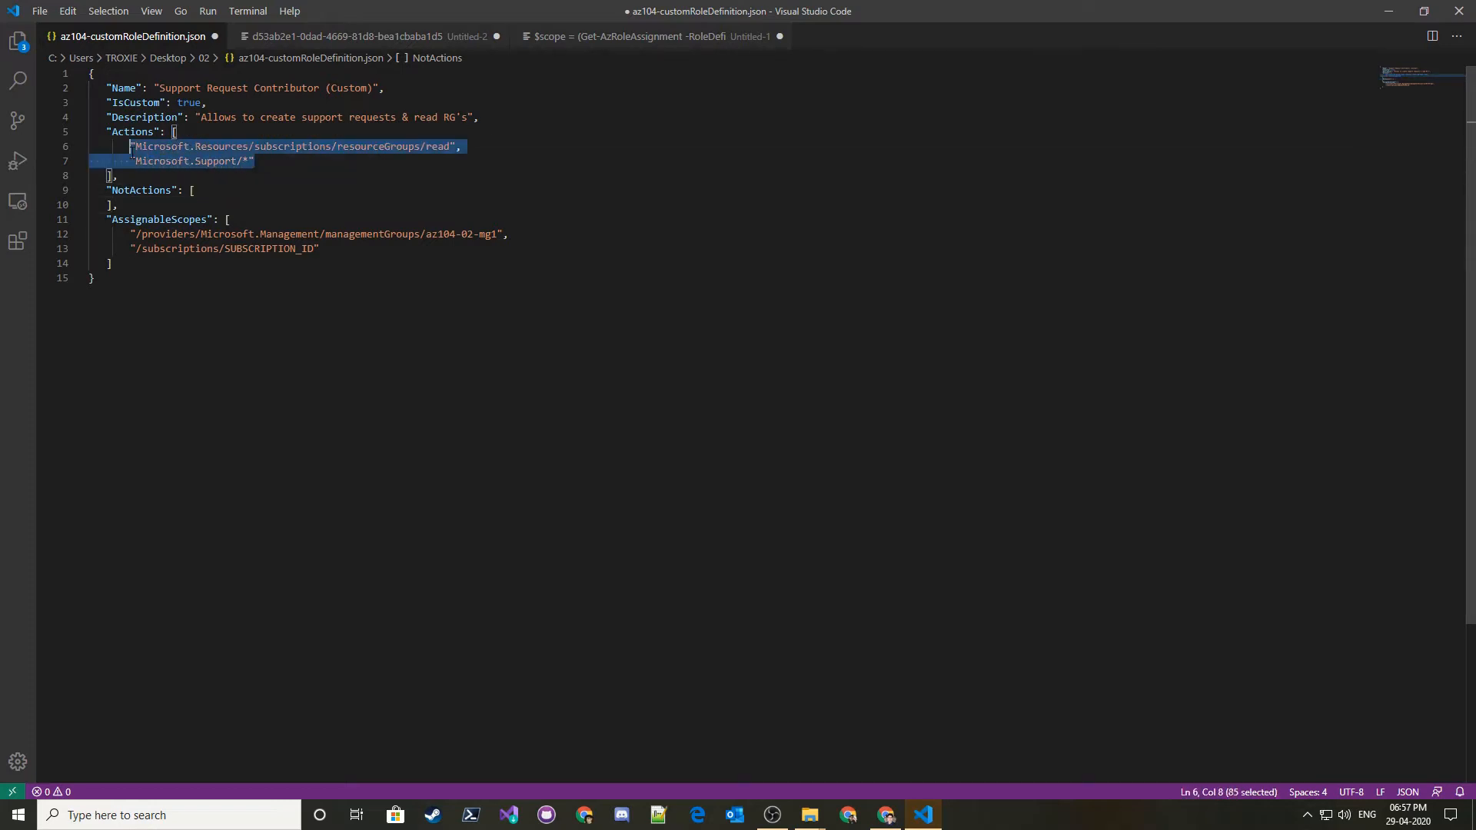
{"action": "left_click", "coordinate": [271, 174]}
{"action": "left_click_drag", "start_coordinate": [243, 161], "coordinate": [165, 161]}
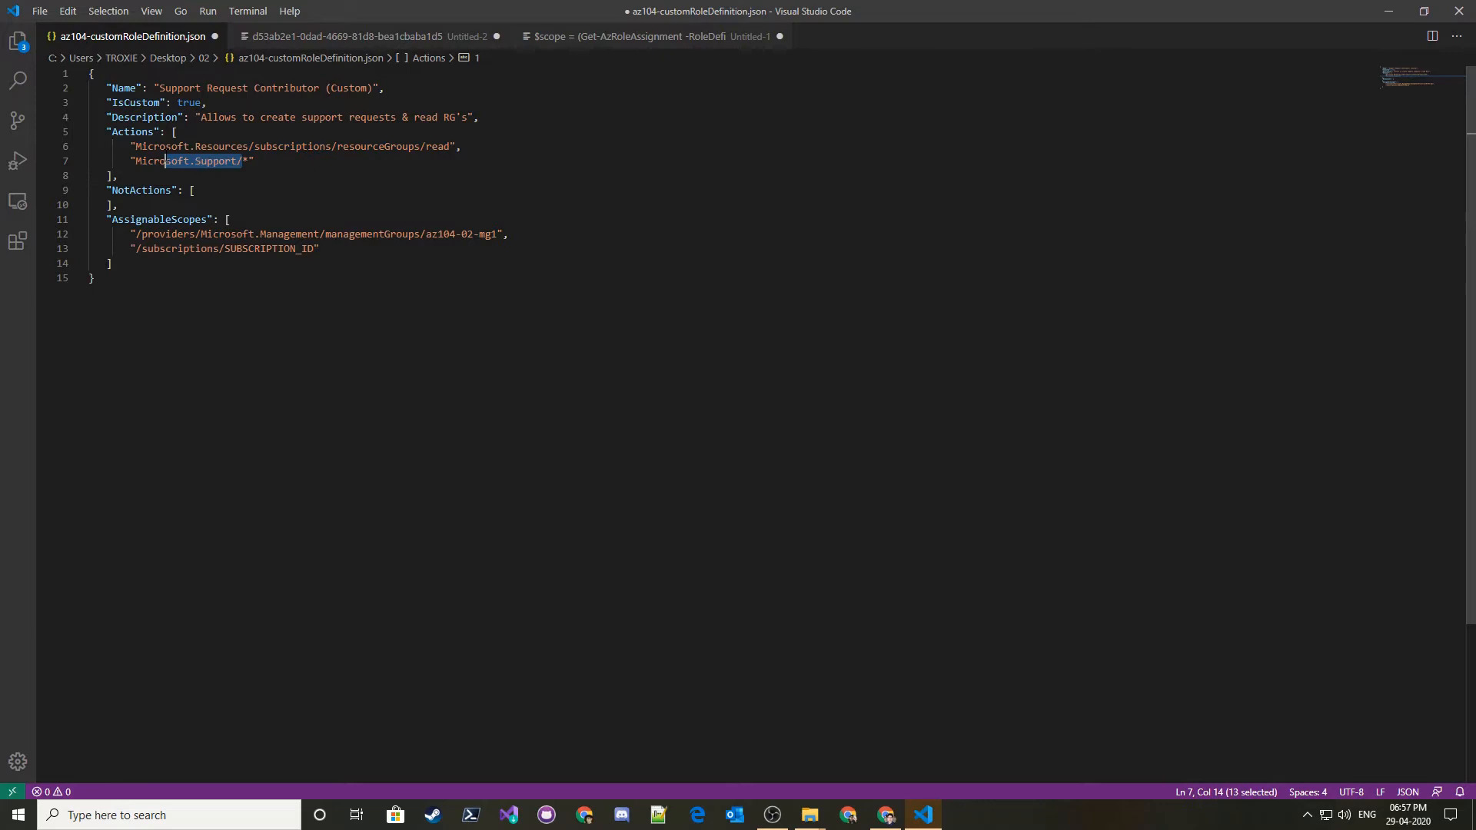
{"action": "left_click", "coordinate": [256, 162]}
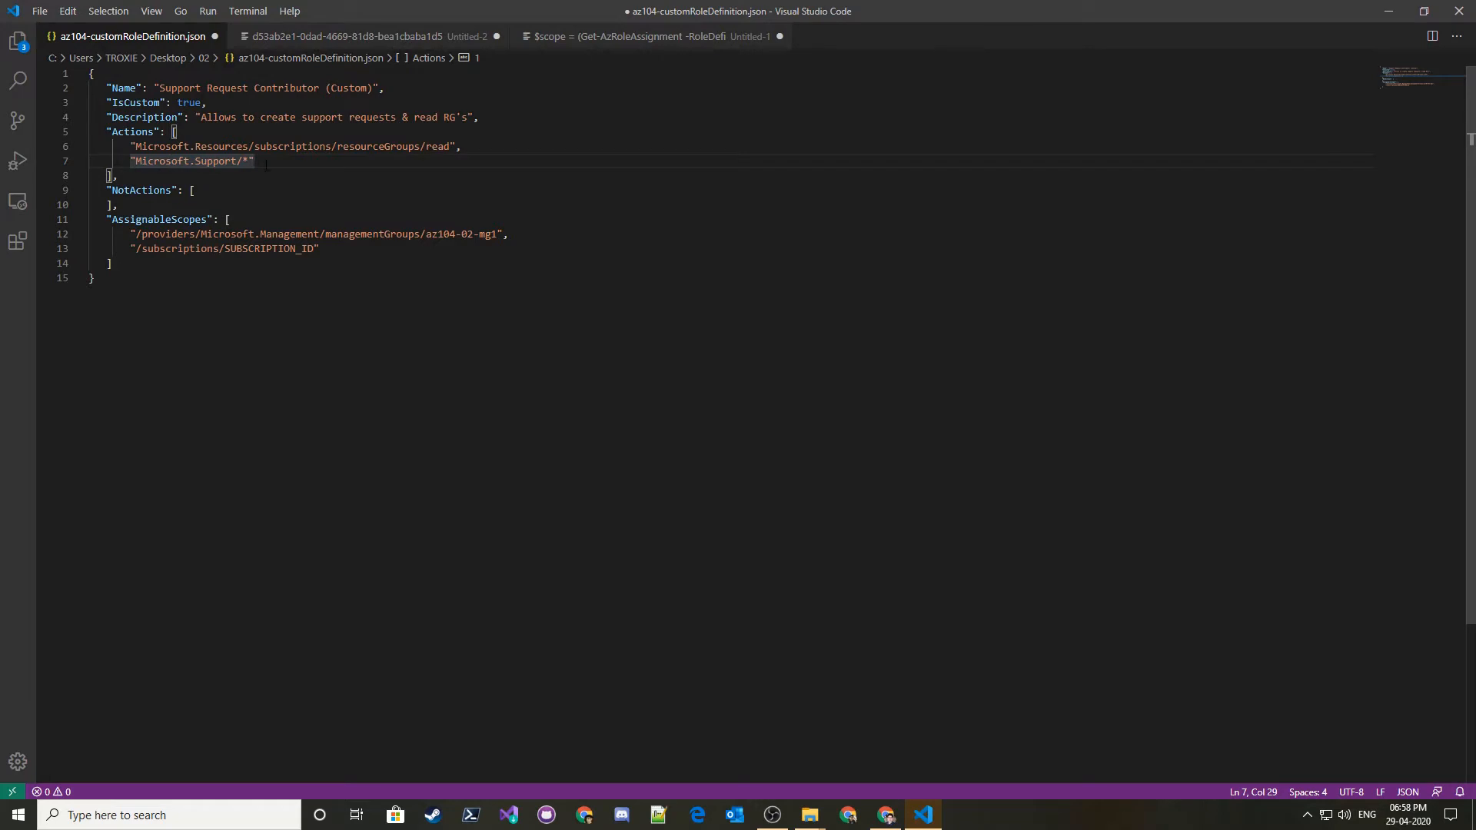
{"action": "left_click_drag", "start_coordinate": [257, 162], "coordinate": [74, 153]}
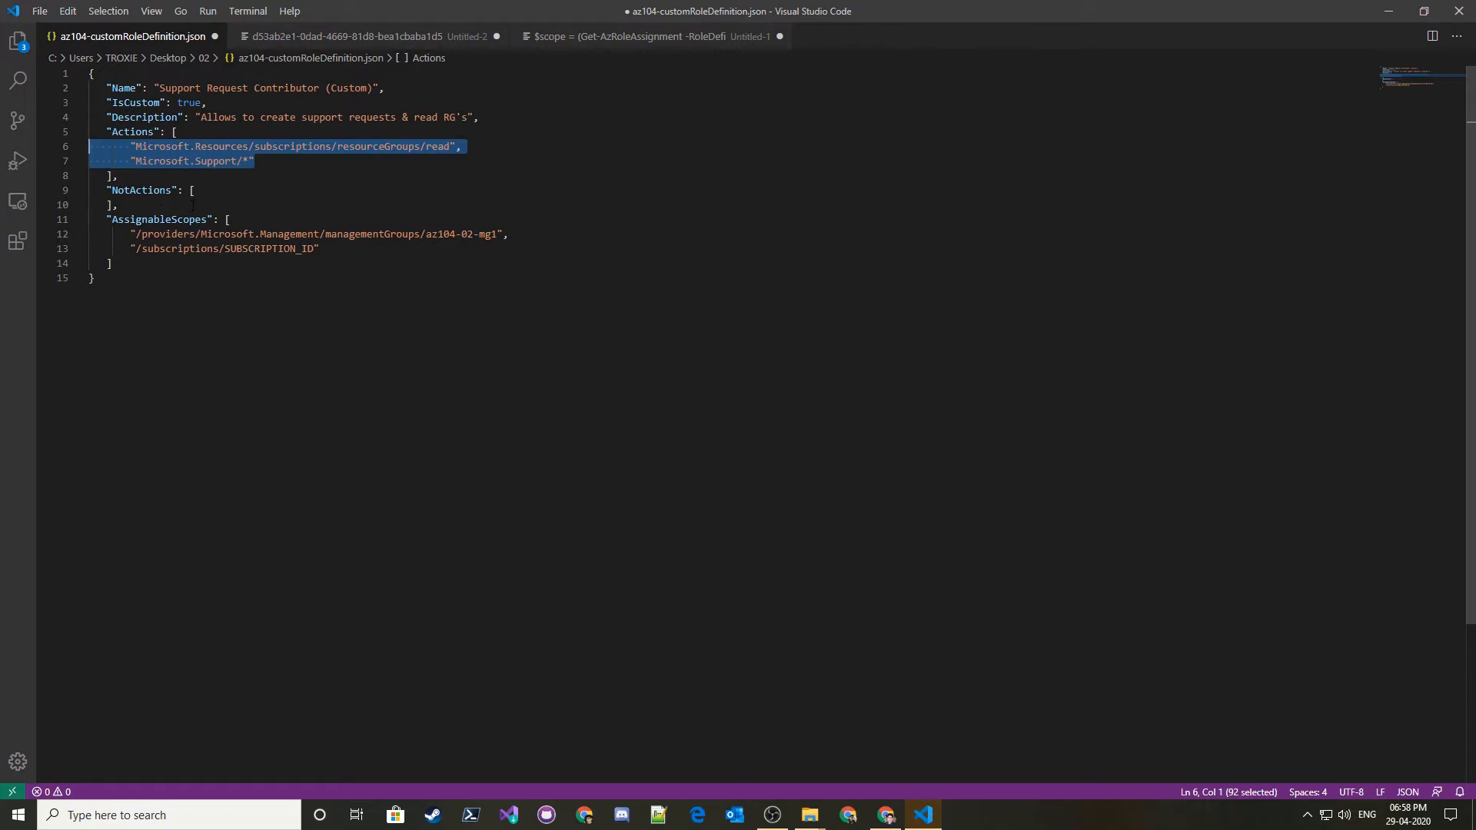
- Review AssignableScopes: the az104-02-mg1 path and the SUBSCRIPTION_ID placeholder
{"action": "left_click_drag", "start_coordinate": [117, 220], "coordinate": [207, 220]}
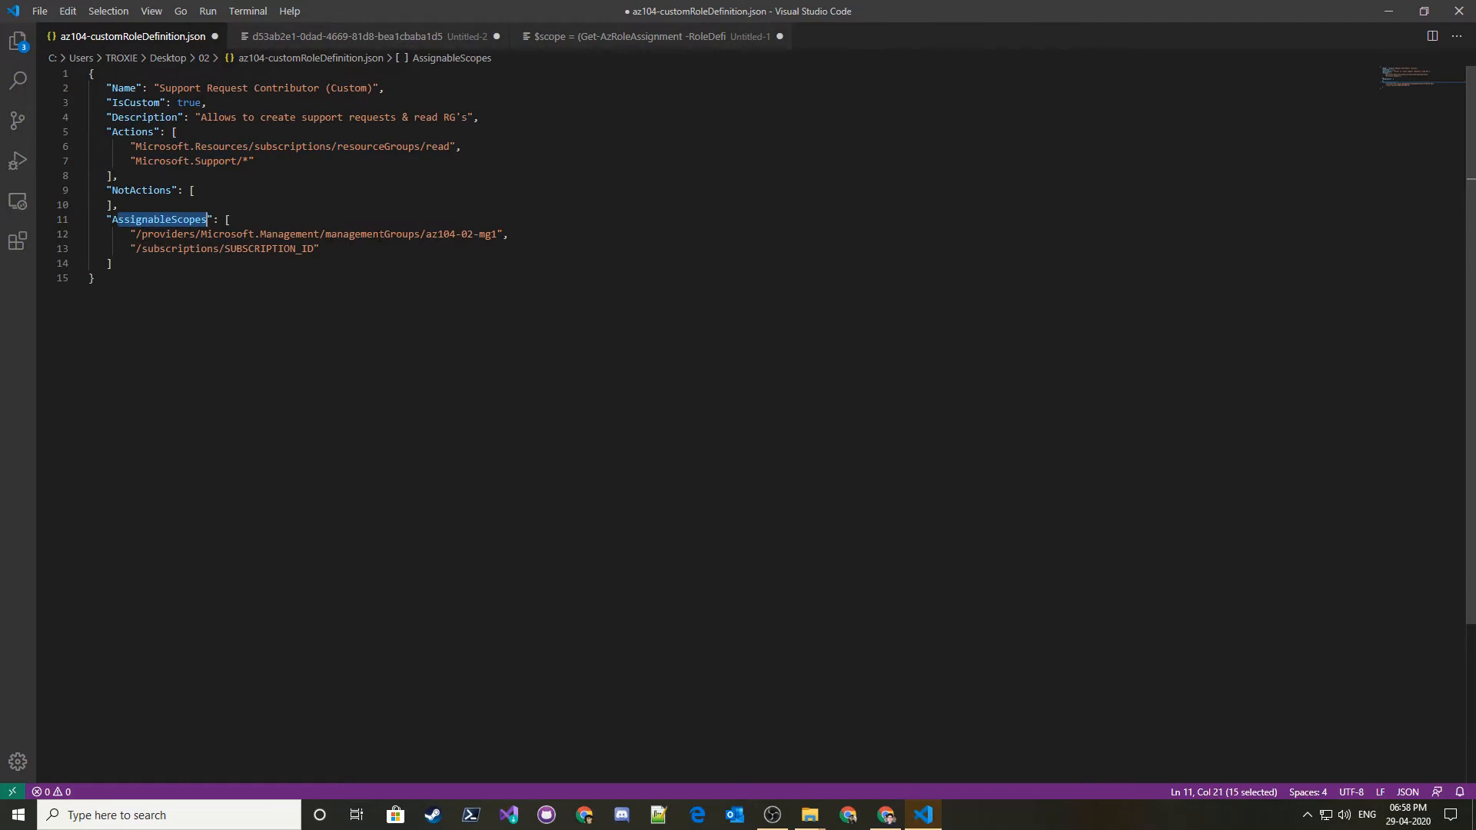
{"action": "left_click_drag", "start_coordinate": [494, 234], "coordinate": [419, 234]}
{"action": "left_click", "coordinate": [317, 248]}
{"action": "left_click_drag", "start_coordinate": [319, 248], "coordinate": [145, 248]}
{"action": "left_click", "coordinate": [281, 271]}
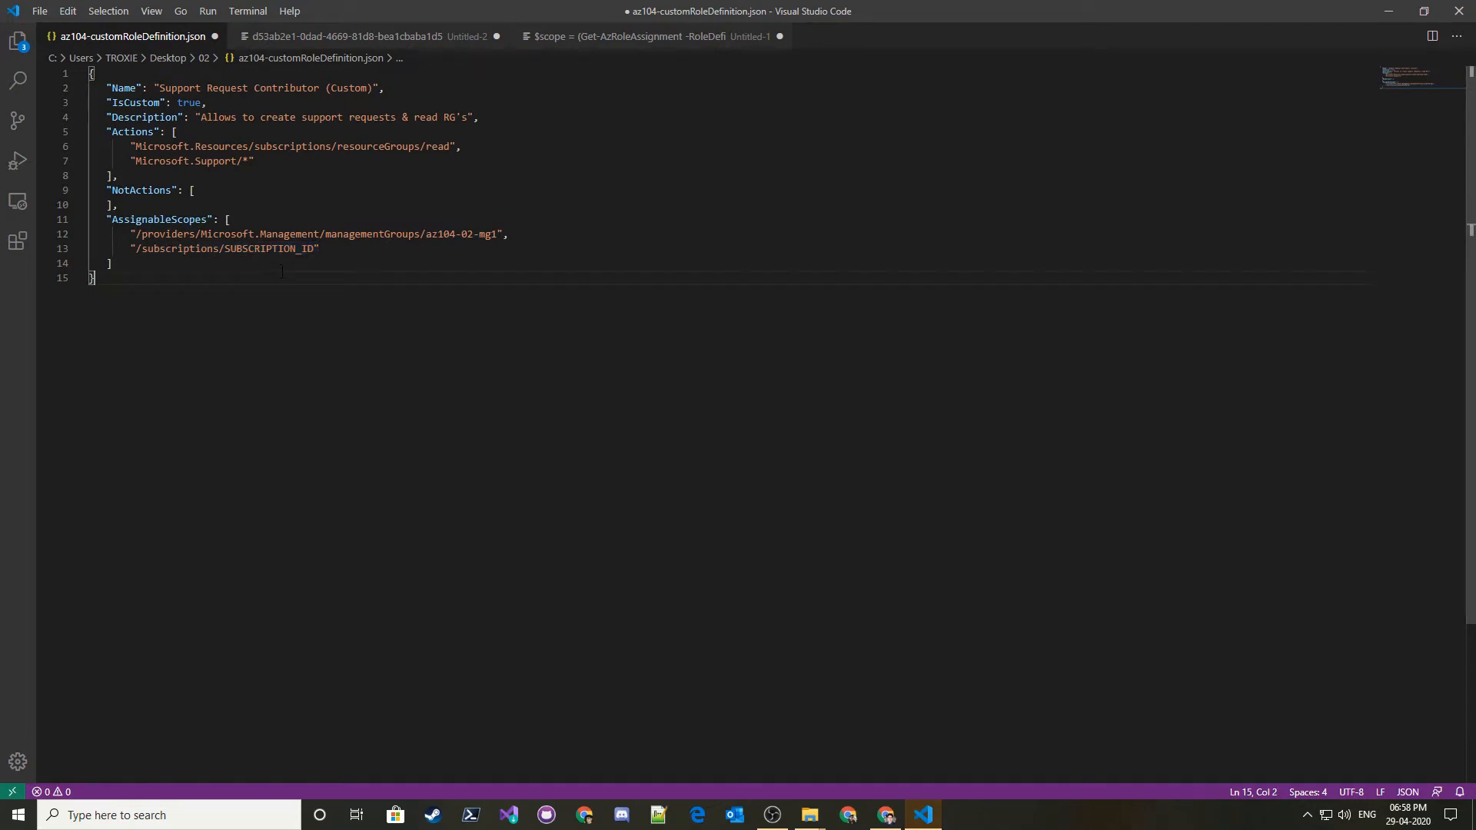
{"action": "left_click_drag", "start_coordinate": [315, 248], "coordinate": [231, 248]}
- Select the subscription ID in the Untitled-2 note
{"action": "left_click", "coordinate": [602, 37]}
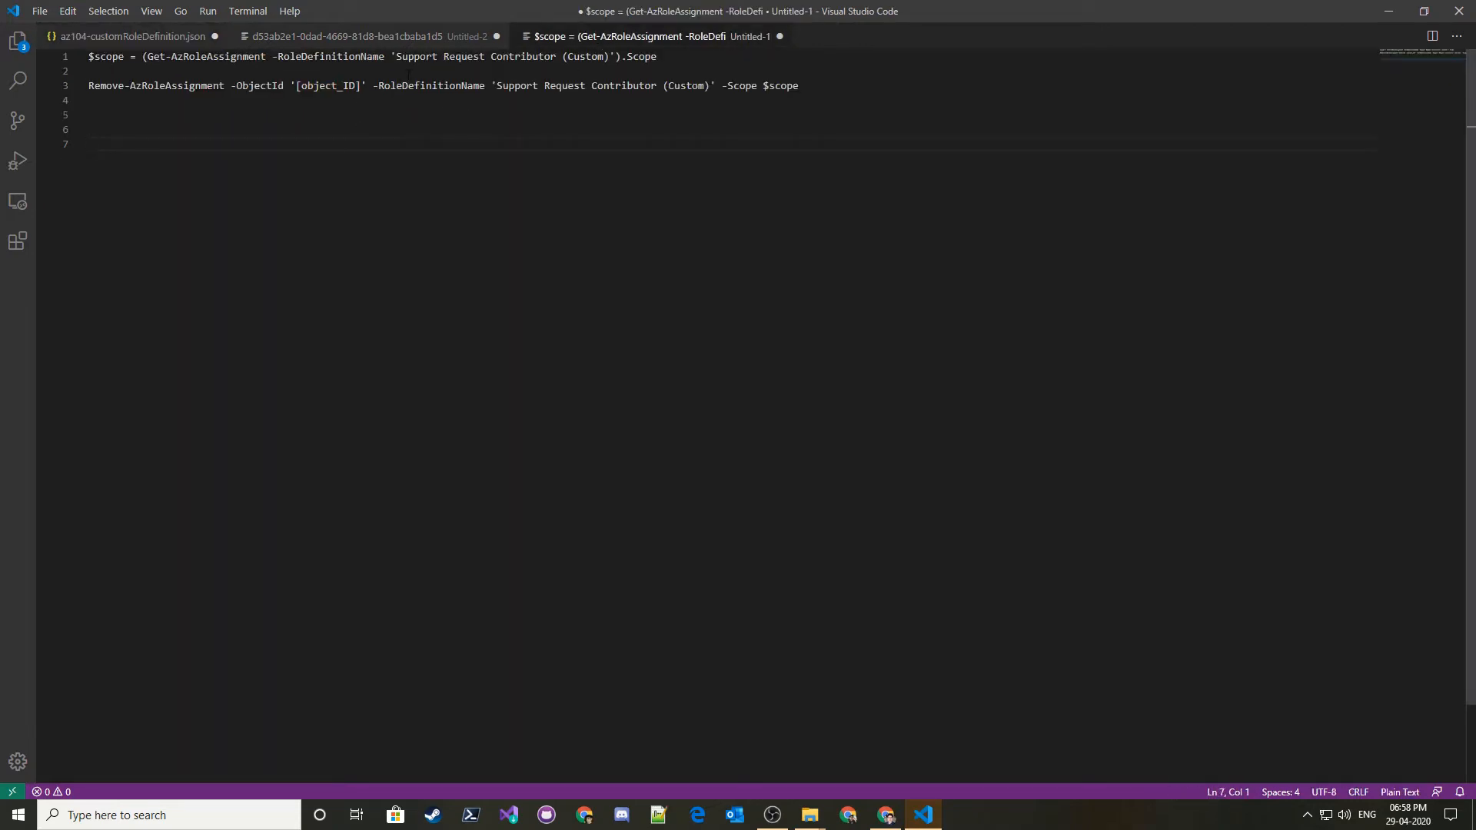
{"action": "left_click", "coordinate": [422, 37]}
{"action": "left_click_drag", "start_coordinate": [302, 56], "coordinate": [90, 63]}
{"action": "key", "text": "ctrl+c"}
- Paste the copied subscription ID over SUBSCRIPTION_ID on line 13 of az104-customRoleDefinition.json and save it
{"action": "left_click", "coordinate": [129, 36]}
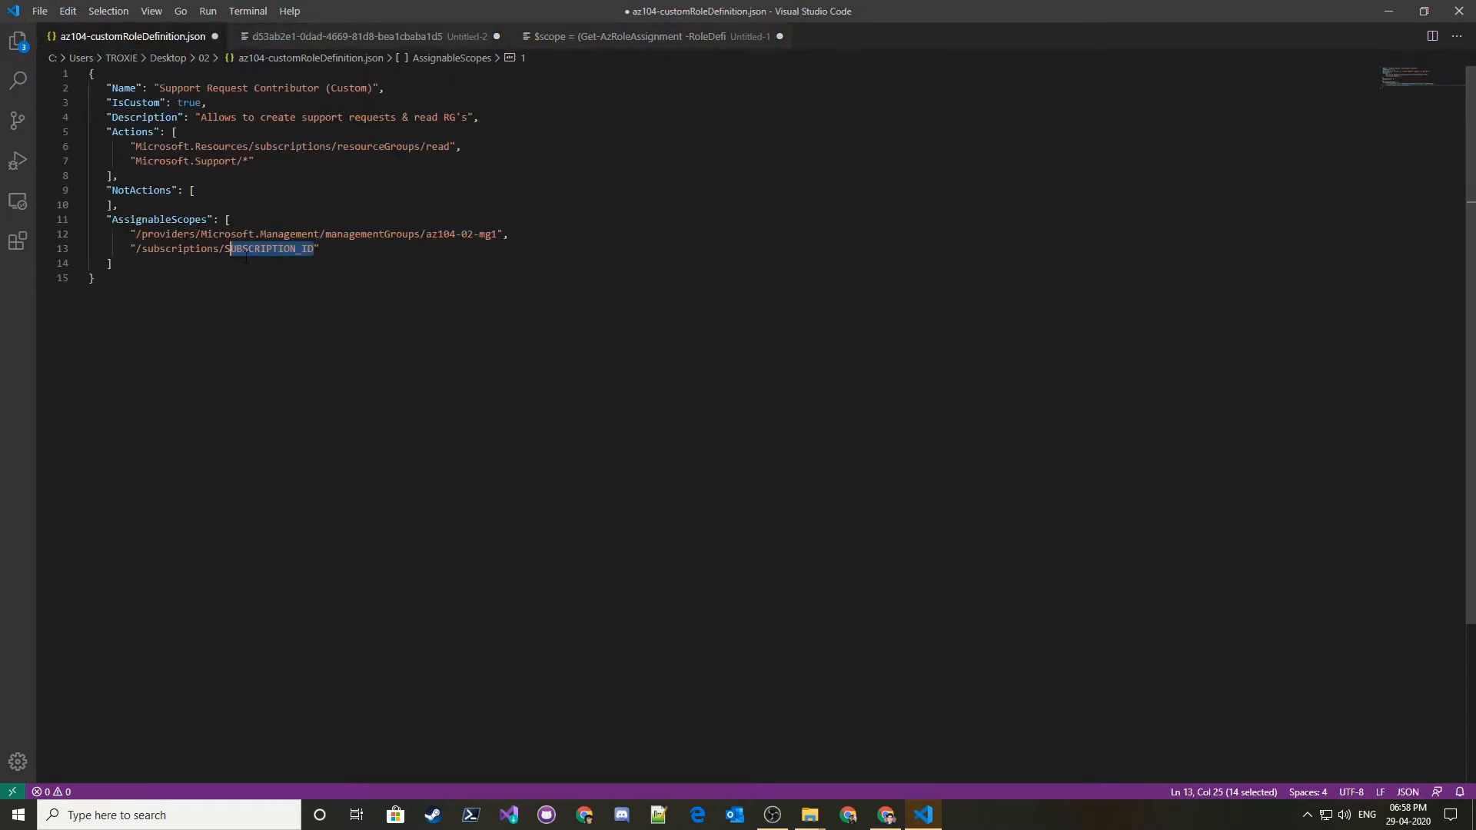
{"action": "left_click", "coordinate": [253, 261]}
{"action": "left_click_drag", "start_coordinate": [315, 248], "coordinate": [224, 248]}
{"action": "key", "text": "ctrl+v"}
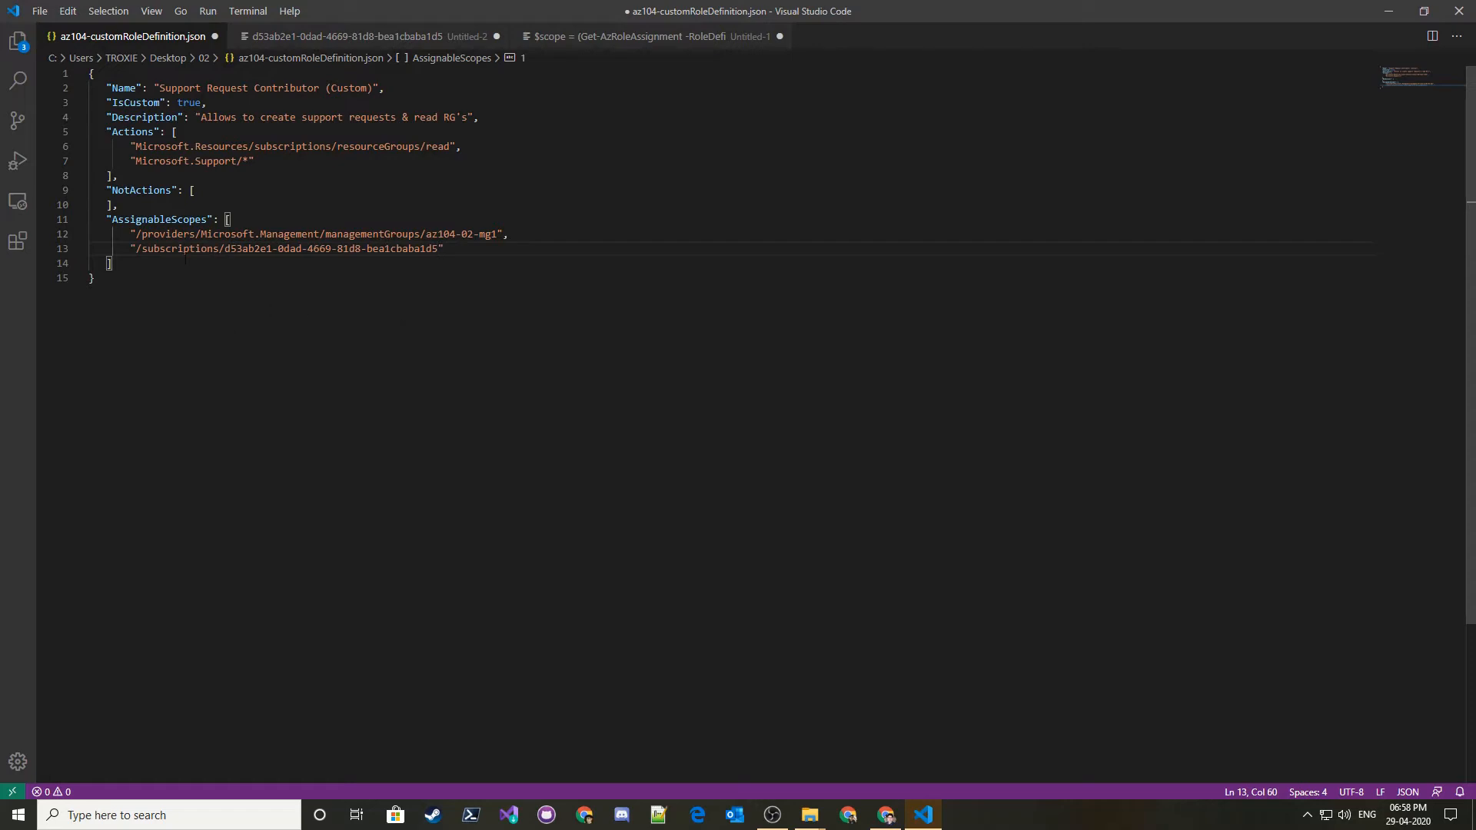
{"action": "left_click", "coordinate": [39, 11]}
{"action": "left_click", "coordinate": [80, 214]}
{"action": "left_click", "coordinate": [266, 387]}
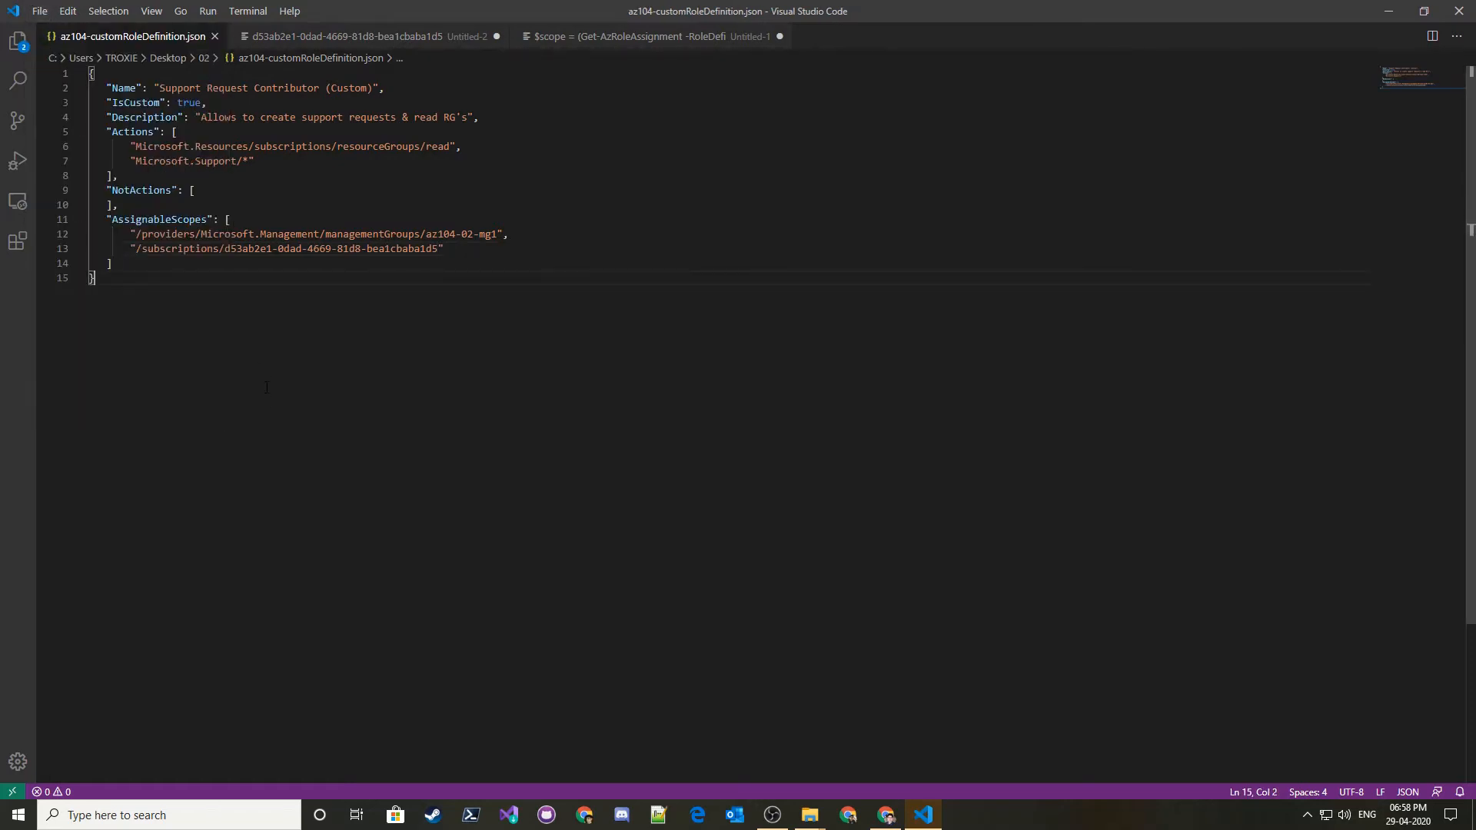
{"action": "left_click", "coordinate": [886, 816]}
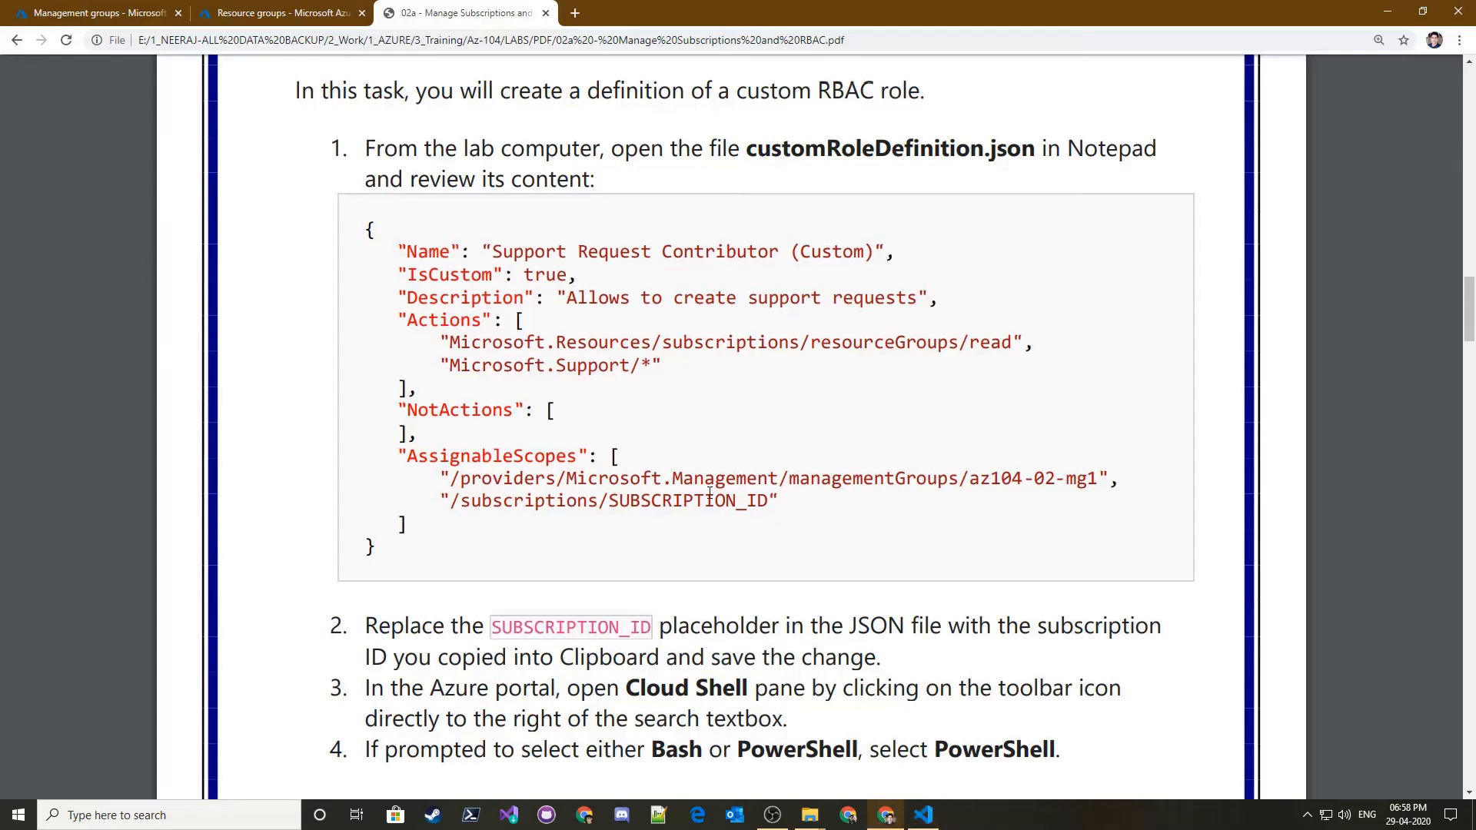
- Read the lab PDF's steps on uploading customRoleDefinition.json and running New-AzRoleDefinition
{"action": "scroll", "coordinate": [752, 403], "scroll_direction": "down", "scroll_amount": 6}
{"action": "scroll", "coordinate": [752, 403], "scroll_direction": "up", "scroll_amount": 2}
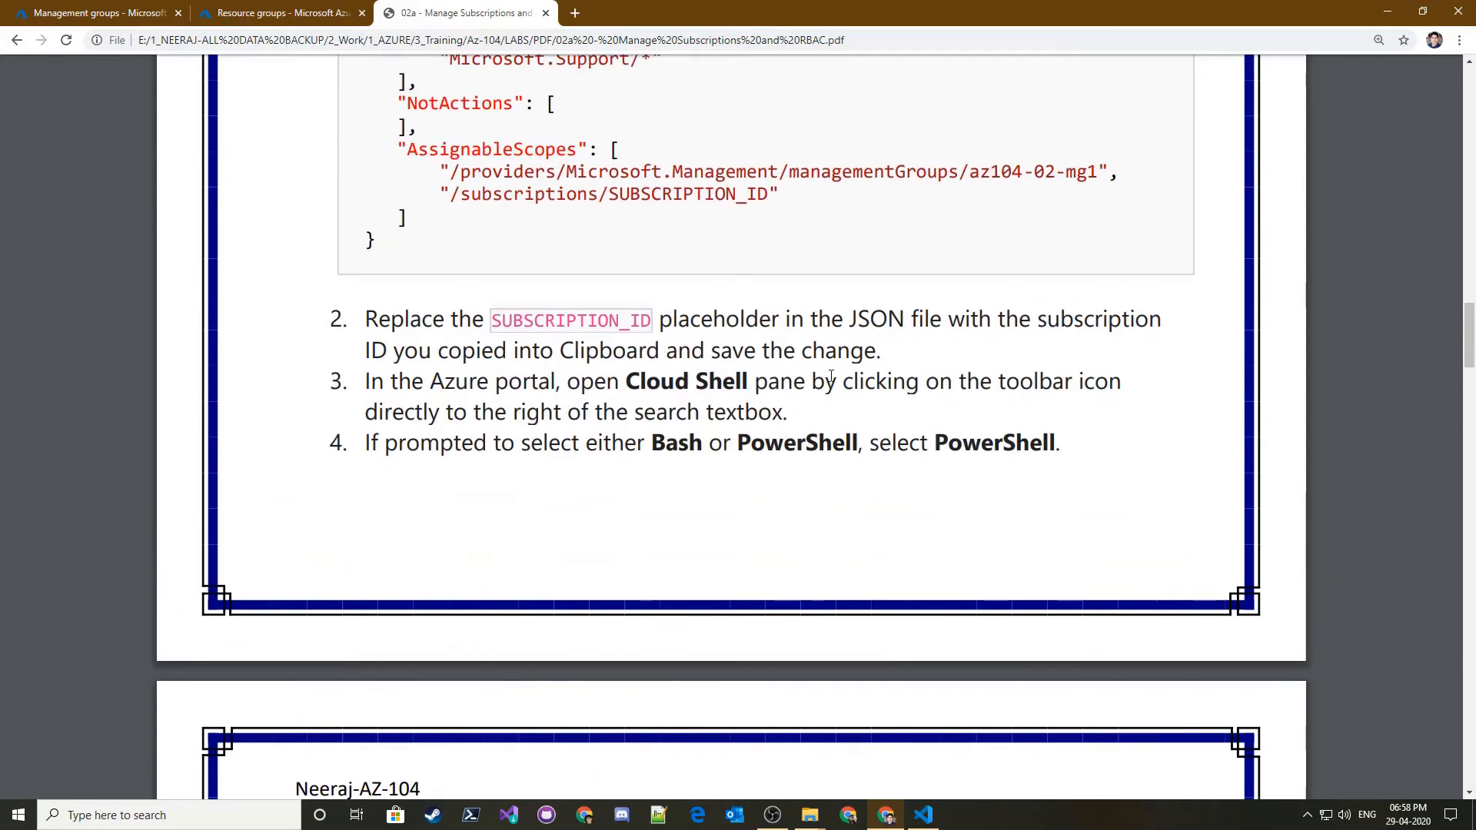
{"action": "scroll", "coordinate": [831, 377], "scroll_direction": "down", "scroll_amount": 6}
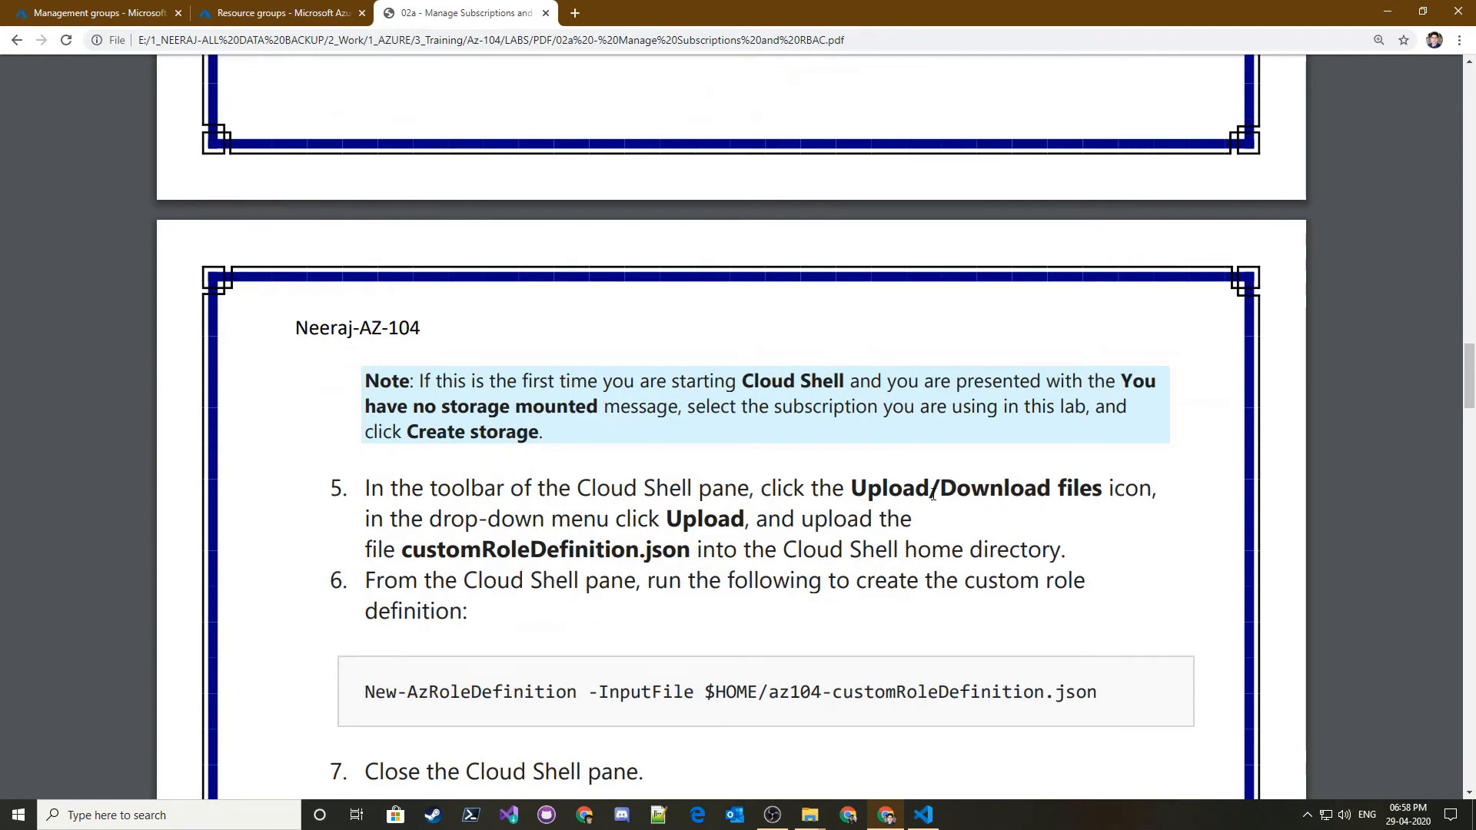
{"action": "scroll", "coordinate": [932, 494], "scroll_direction": "down", "scroll_amount": 2}
{"action": "triple_click", "coordinate": [715, 396]}
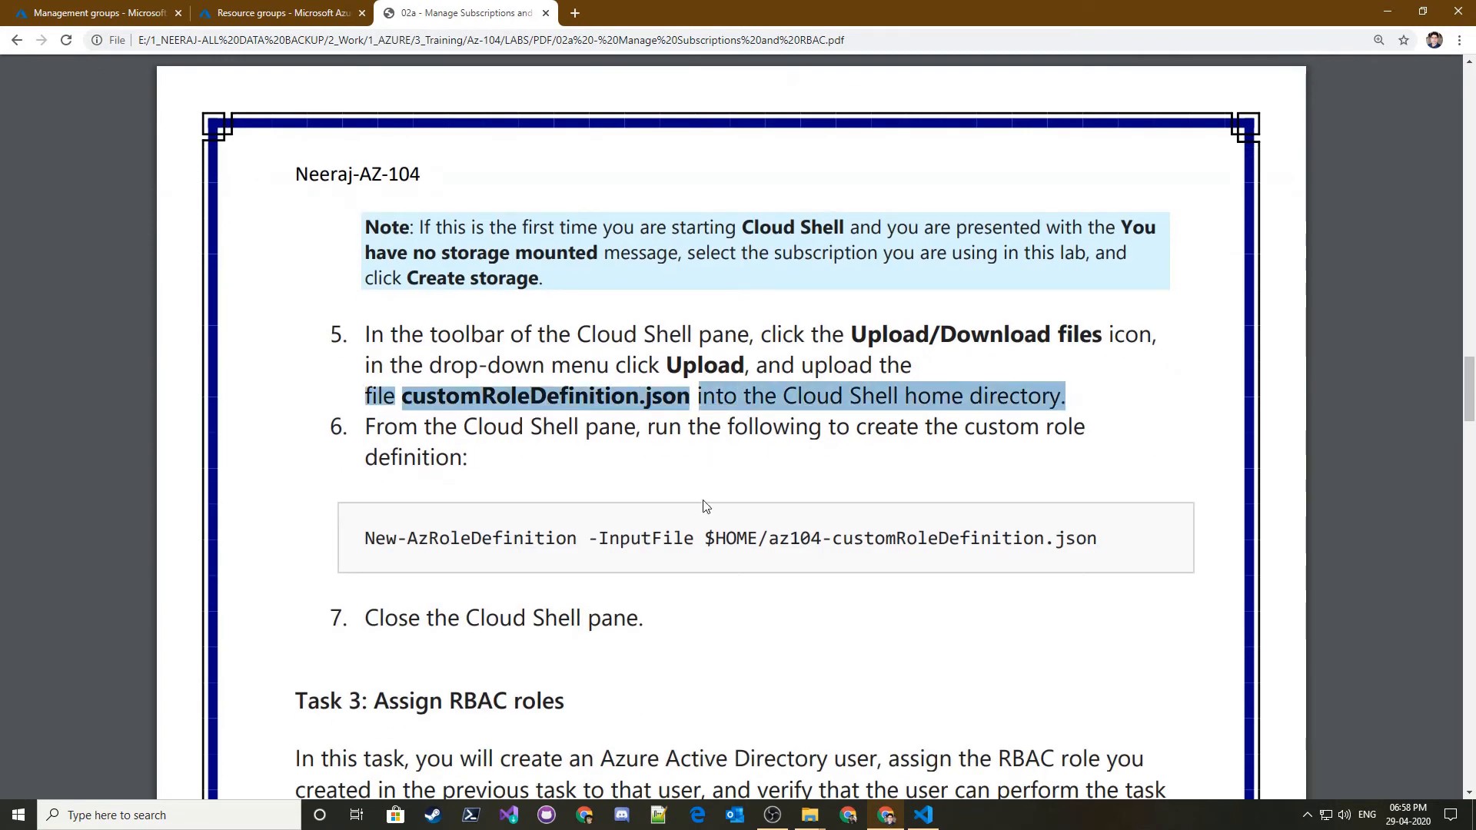
{"action": "left_click_drag", "start_coordinate": [454, 538], "coordinate": [900, 540]}
{"action": "left_click", "coordinate": [922, 542]}
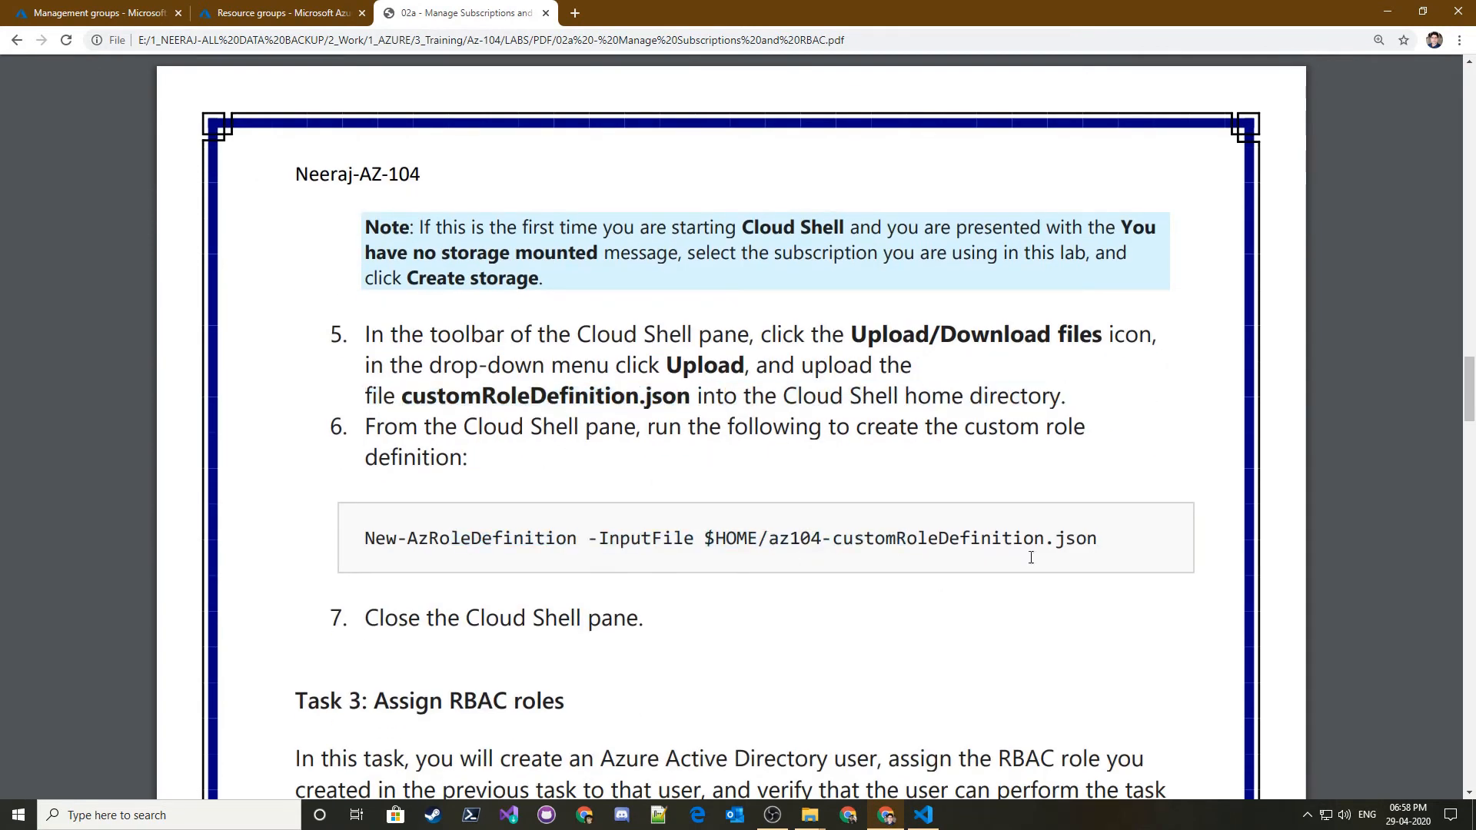
- Return to the Resource groups tab and focus the Cloud Shell terminal
{"action": "scroll", "coordinate": [718, 482], "scroll_direction": "down", "scroll_amount": 2}
{"action": "scroll", "coordinate": [717, 453], "scroll_direction": "up", "scroll_amount": 2}
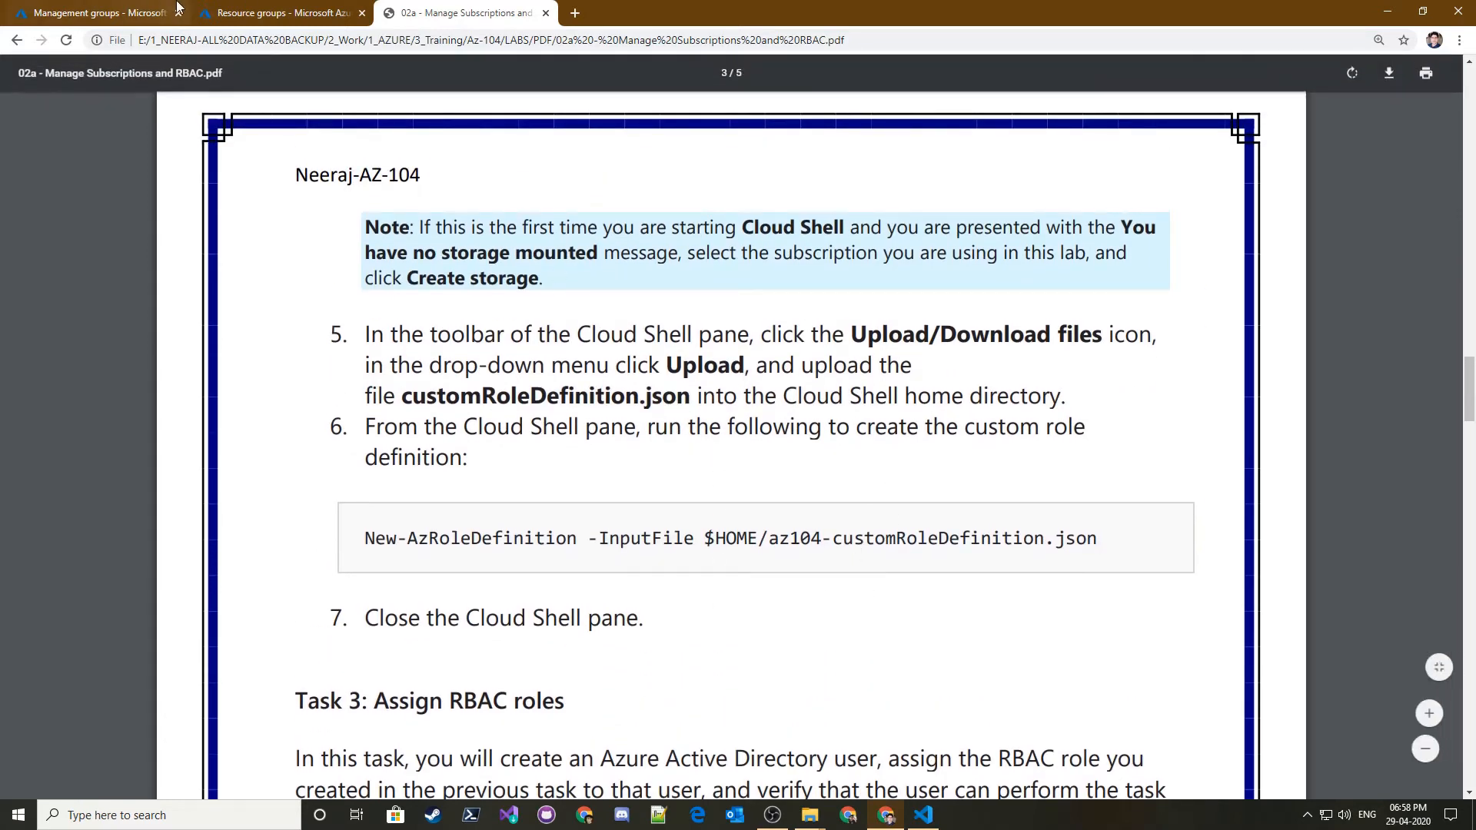
{"action": "left_click", "coordinate": [210, 13]}
{"action": "left_click", "coordinate": [187, 233]}
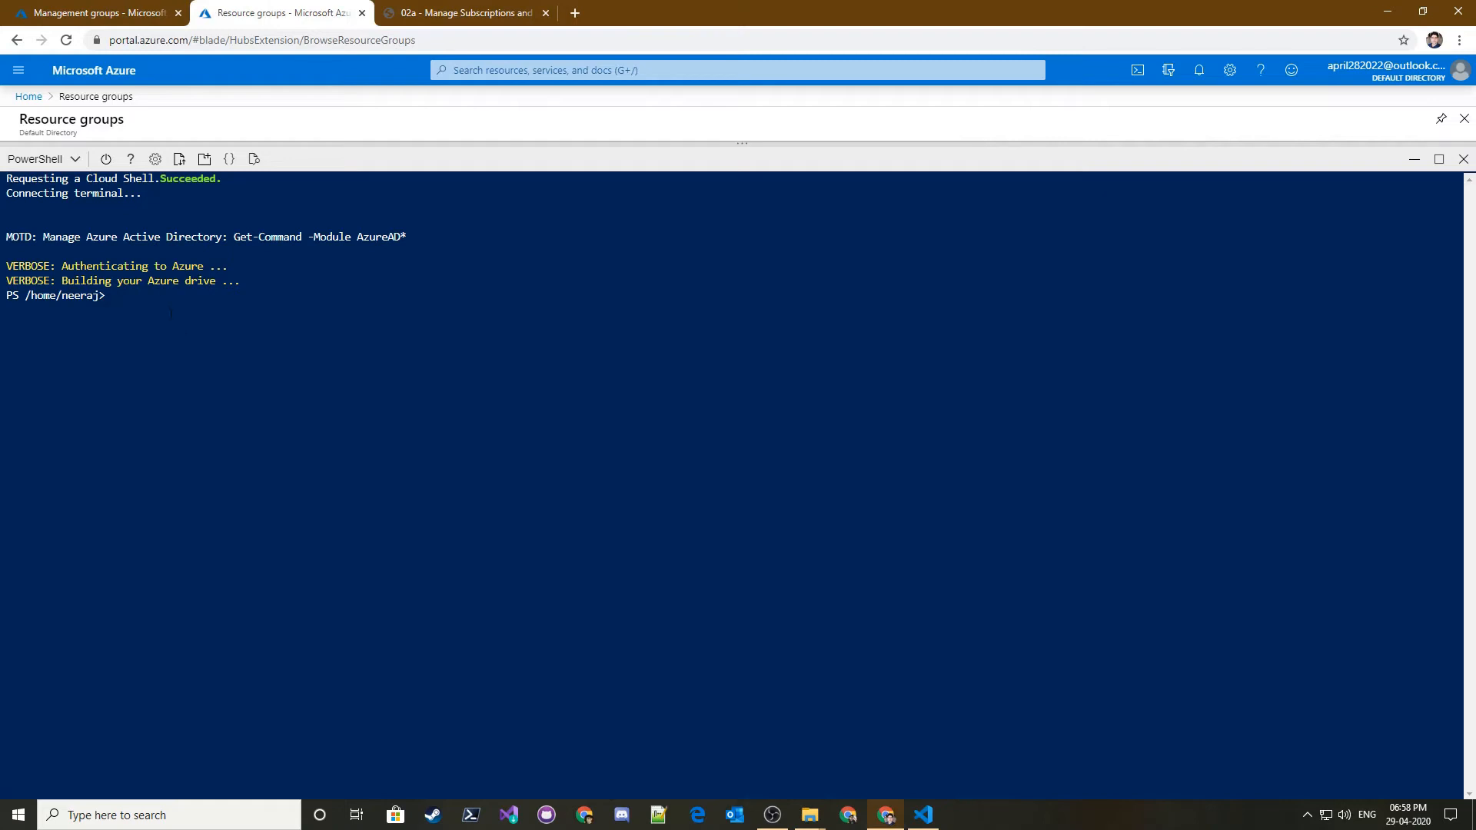
- Upload az104-customRoleDefinition.json from Desktop\02 to the Cloud Shell home directory
{"action": "left_click", "coordinate": [179, 159]}
{"action": "left_click", "coordinate": [192, 187]}
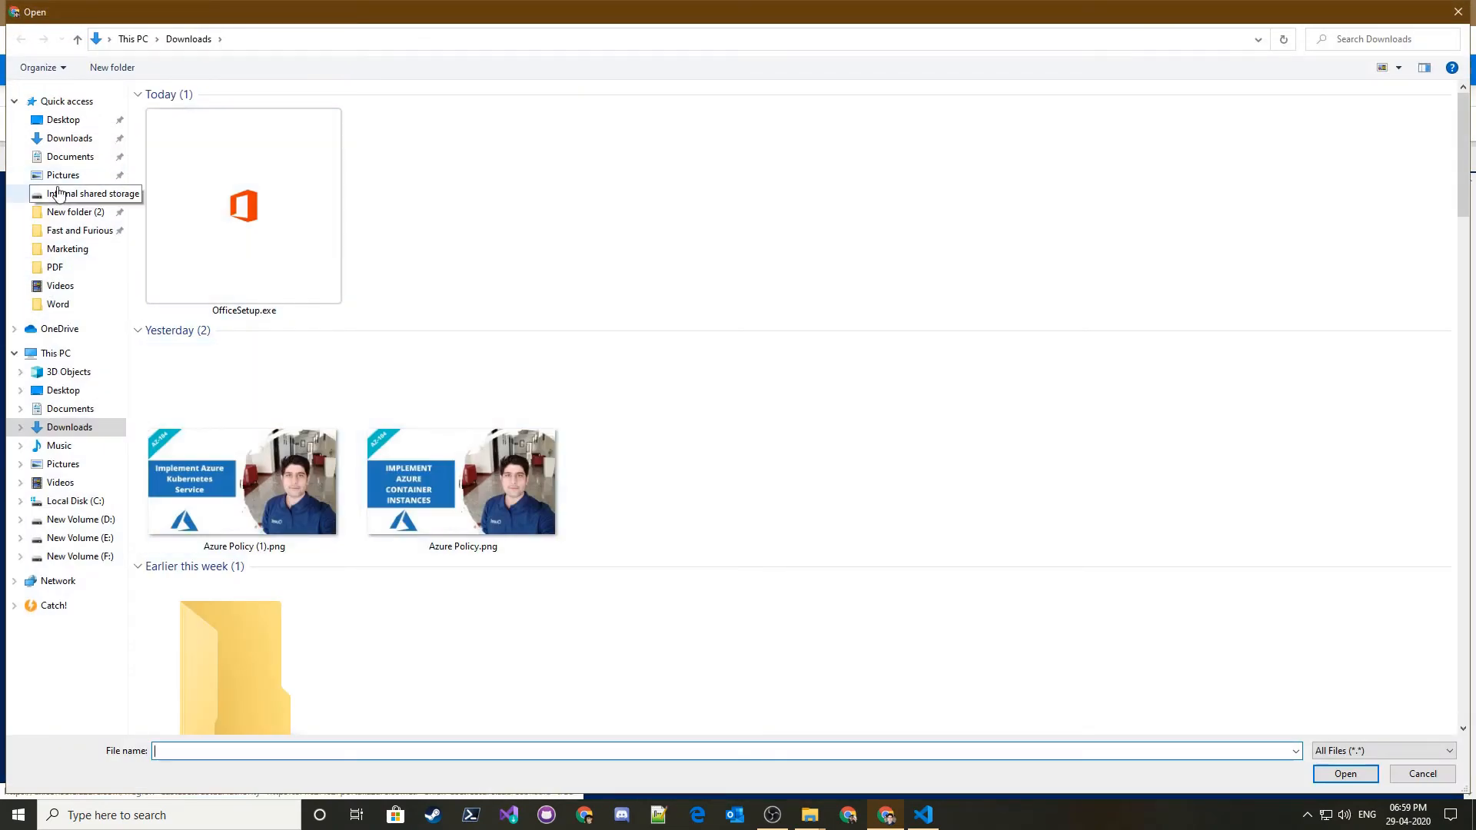
{"action": "left_click", "coordinate": [65, 121]}
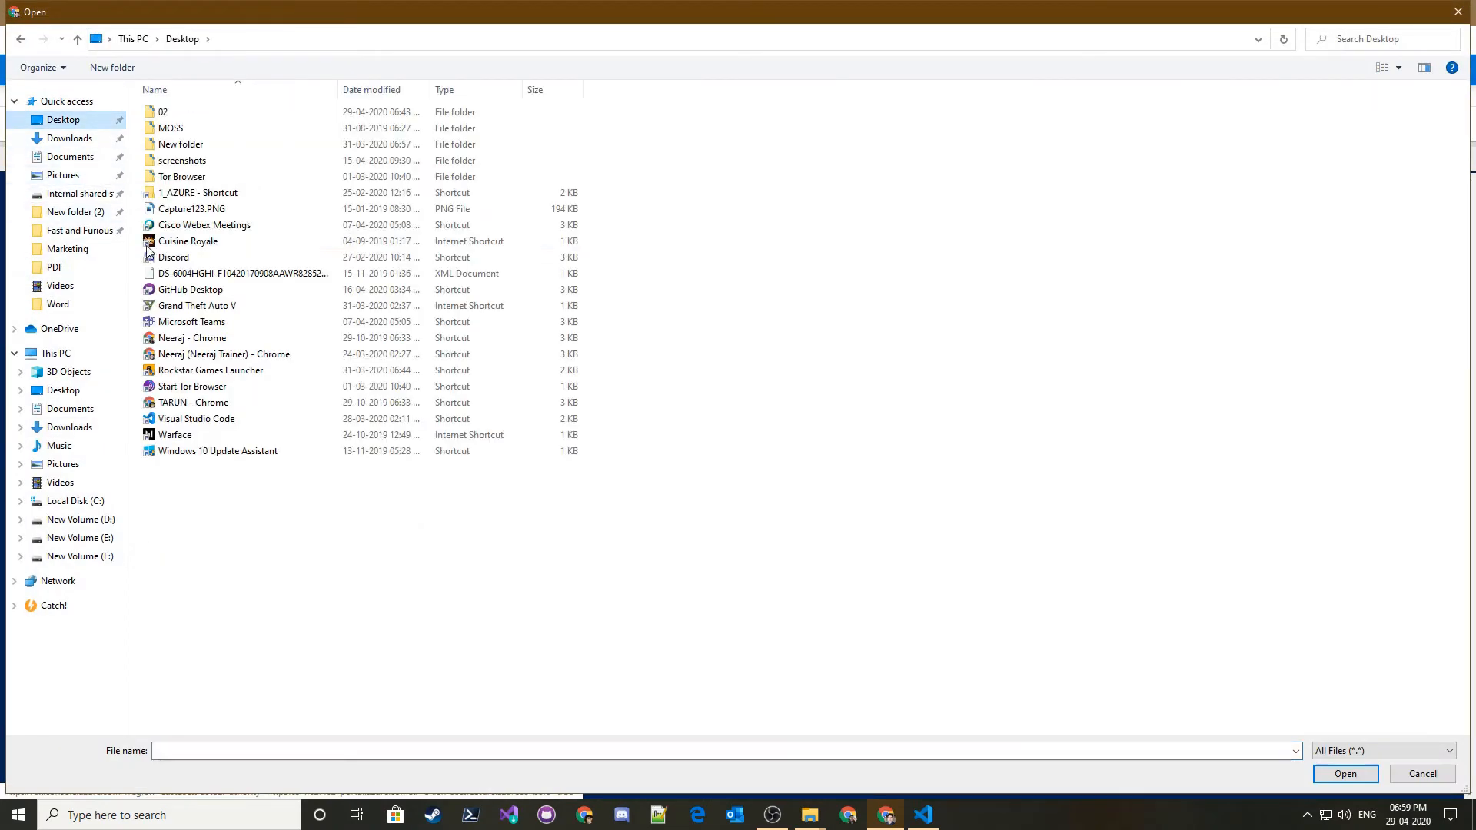
{"action": "double_click", "coordinate": [165, 112]}
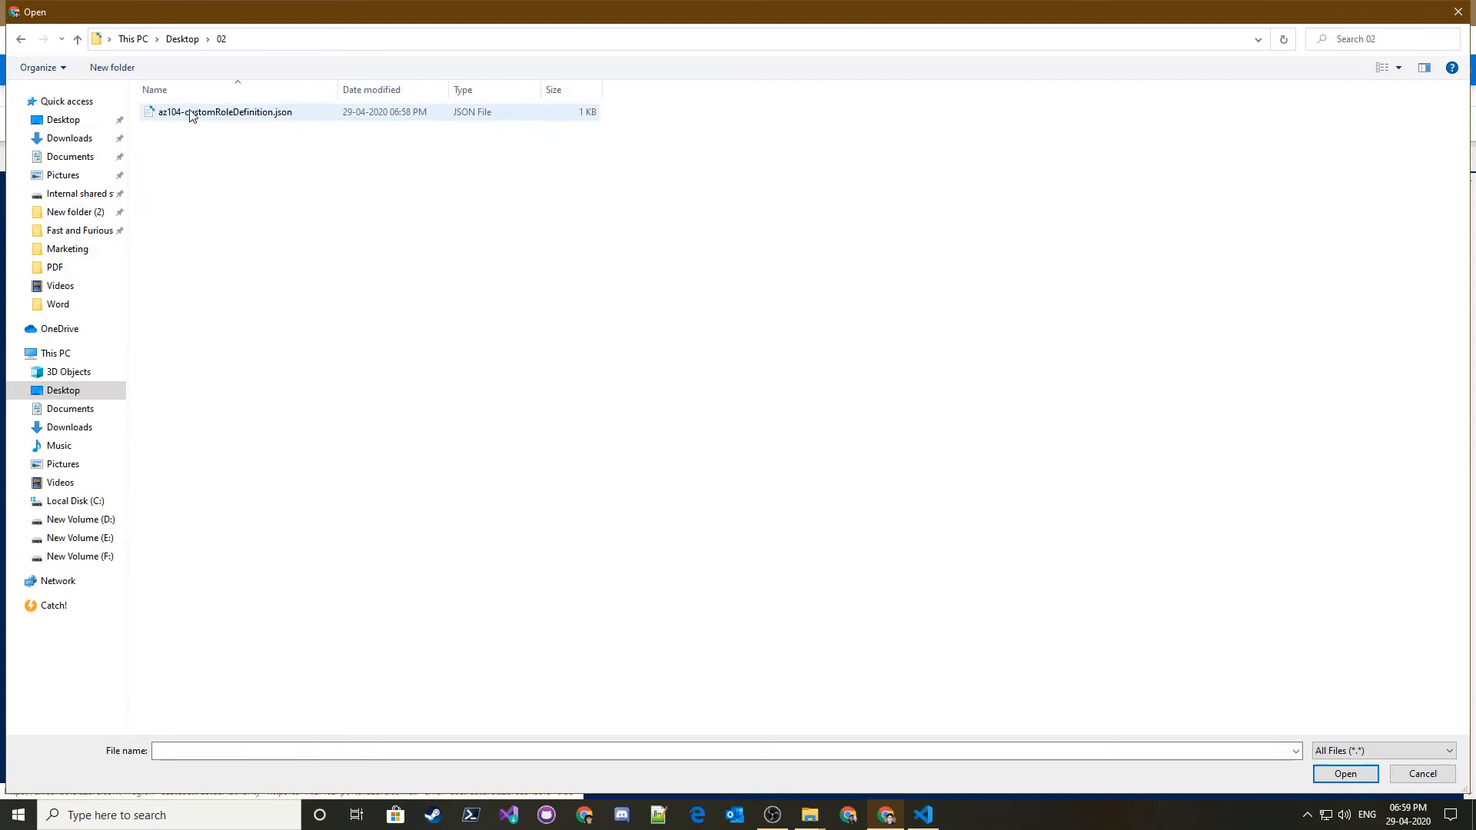
{"action": "double_click", "coordinate": [186, 115]}
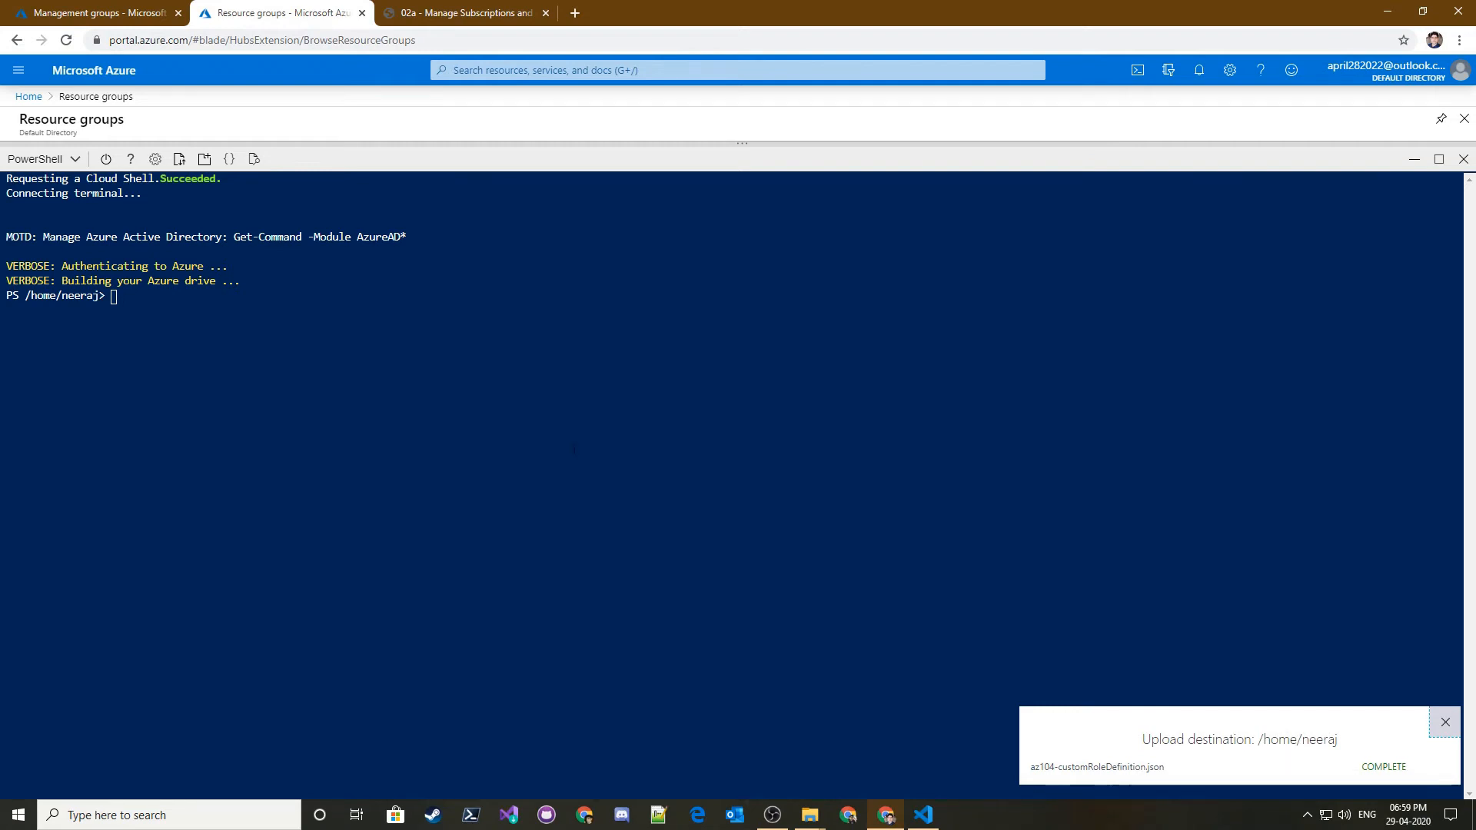
{"action": "left_click", "coordinate": [450, 12]}
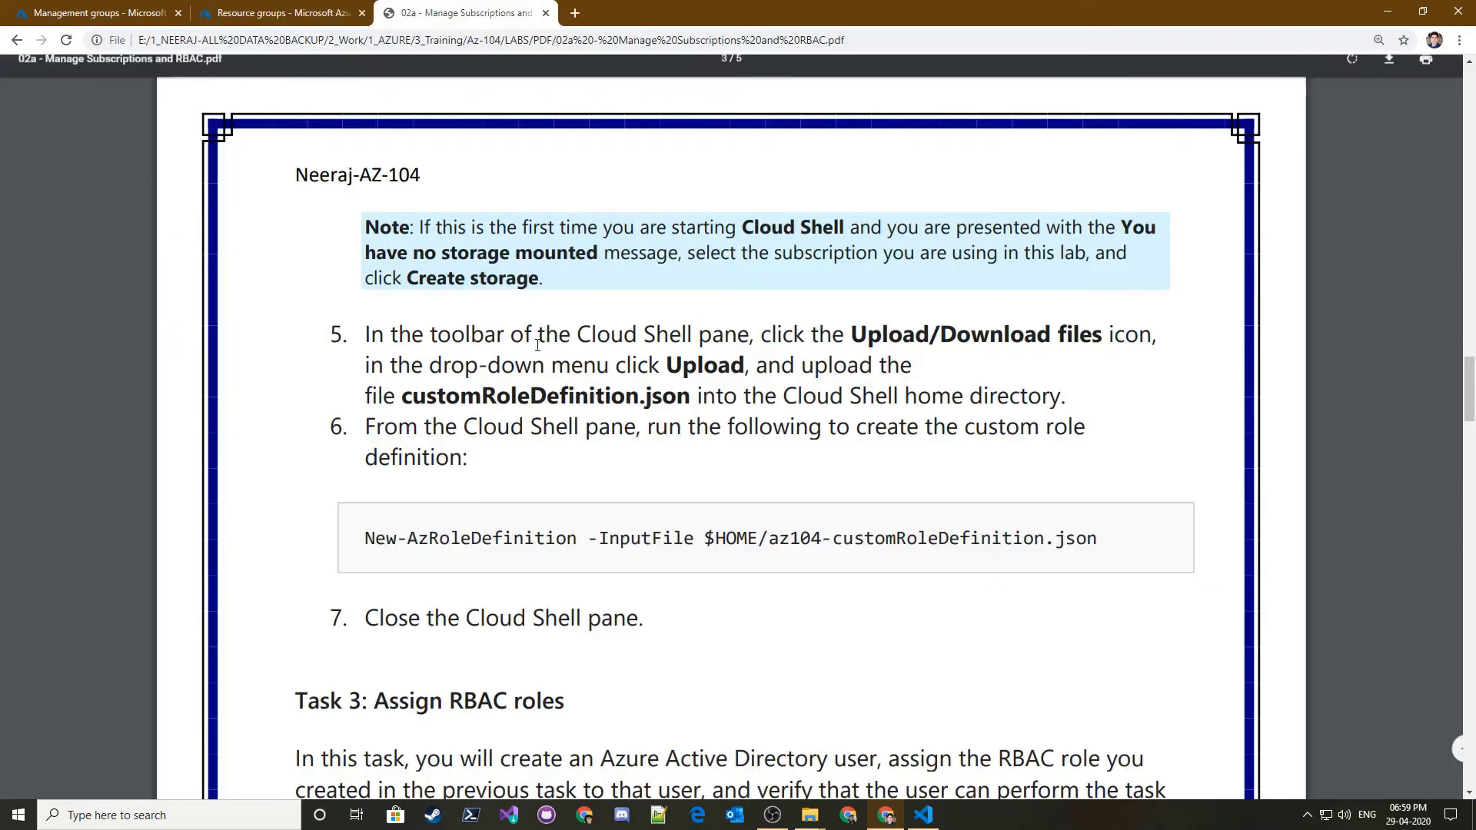
- Copy 'New-AzRoleDefinition -InputFile $HOME/az104-customRoleDefinition.json' from the PDF into the Cloud Shell prompt
{"action": "scroll", "coordinate": [537, 345], "scroll_direction": "down", "scroll_amount": 1}
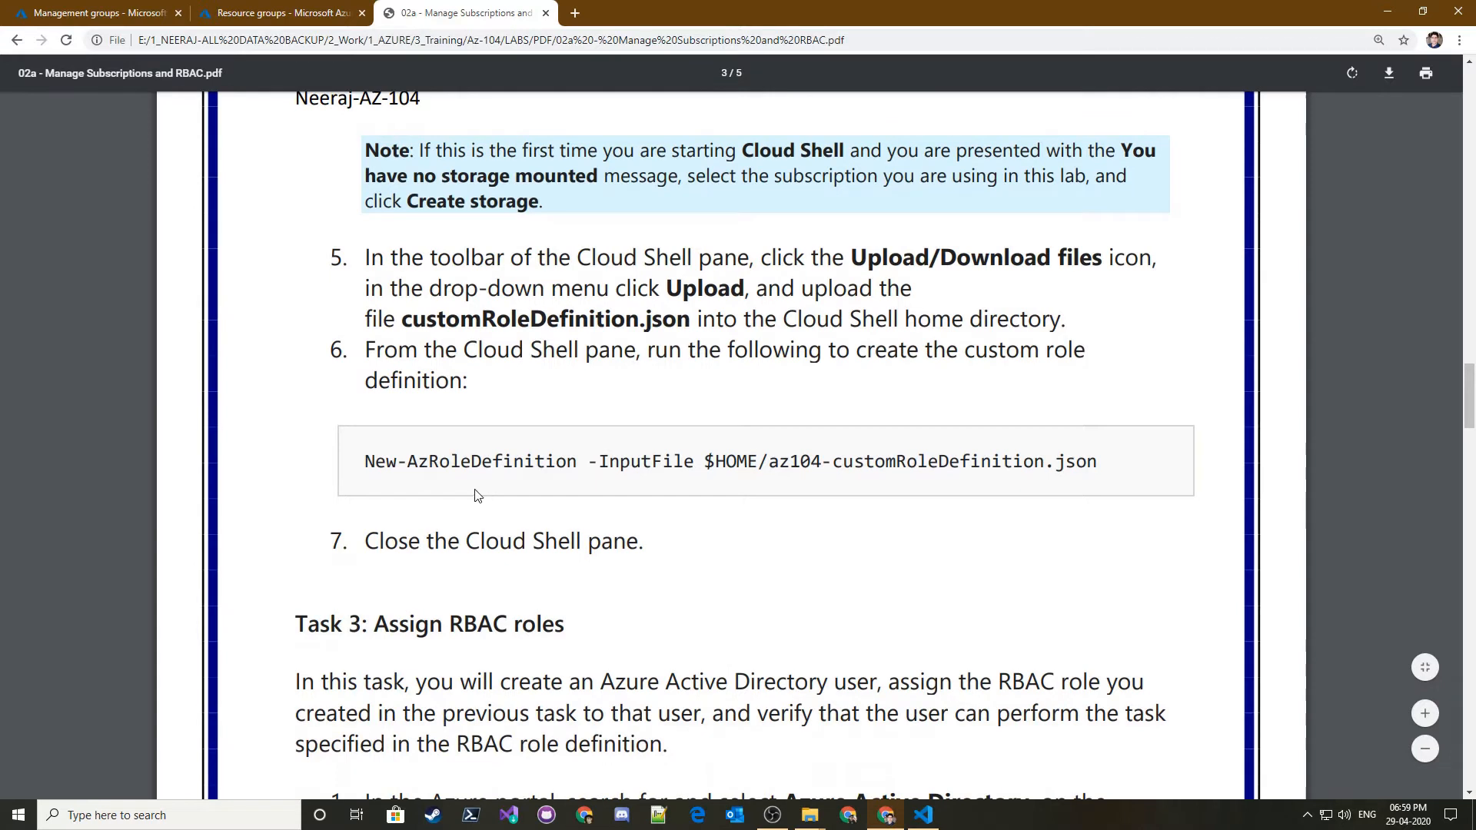
{"action": "left_click_drag", "start_coordinate": [365, 461], "coordinate": [1106, 448]}
{"action": "right_click", "coordinate": [1037, 477]}
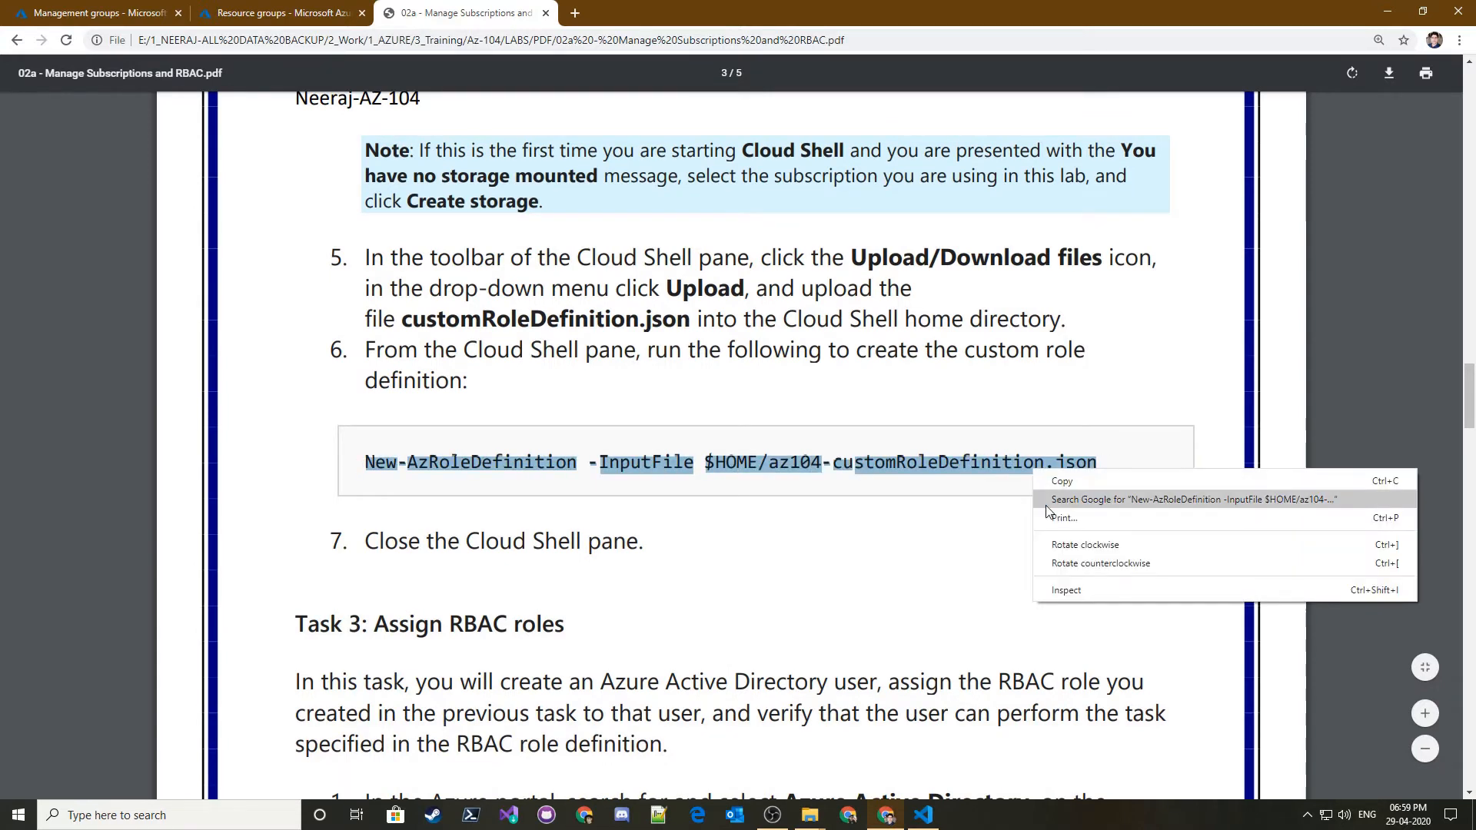
{"action": "left_click", "coordinate": [1061, 482]}
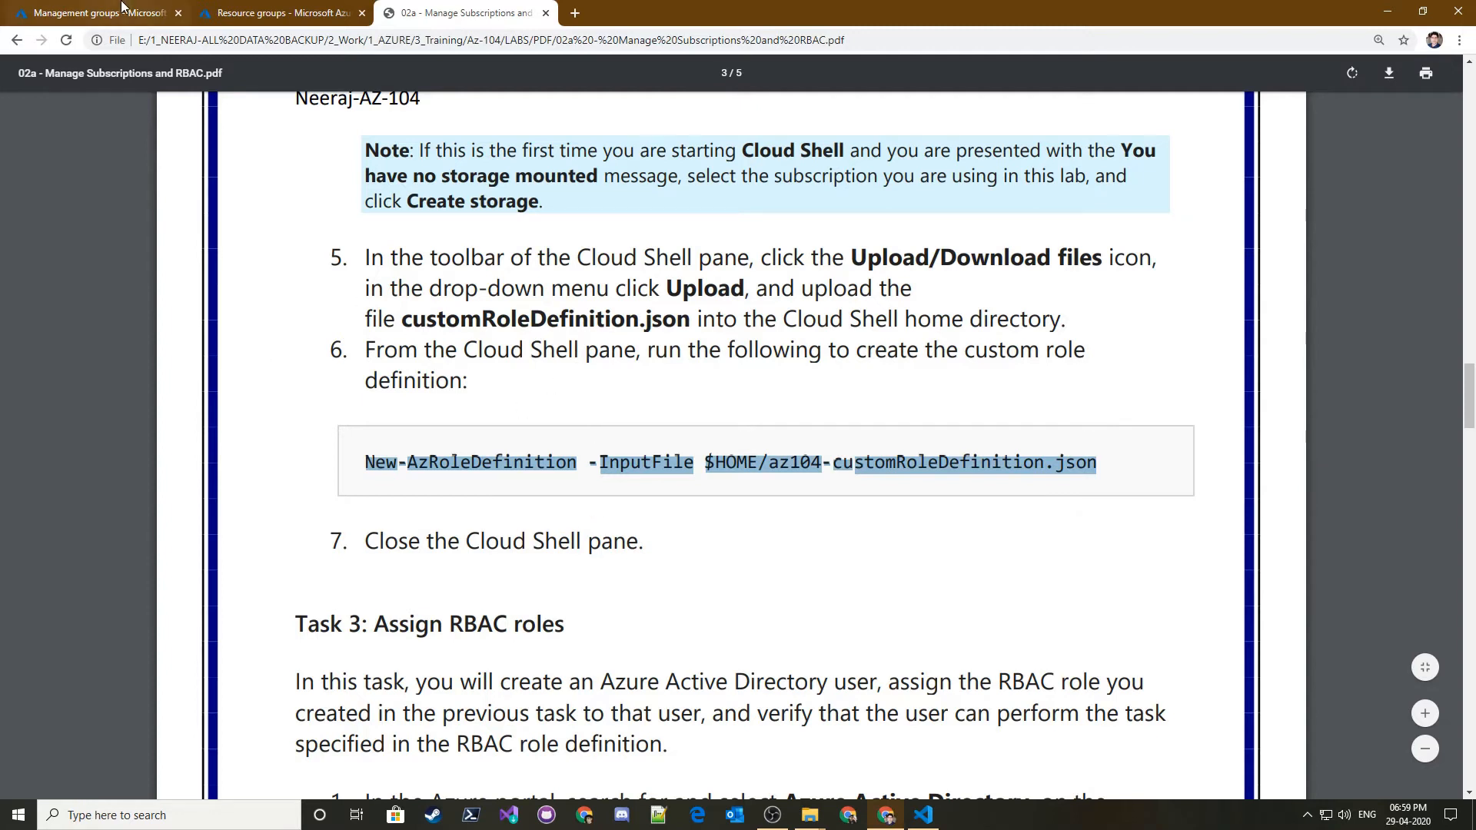
{"action": "left_click", "coordinate": [206, 11]}
{"action": "right_click", "coordinate": [289, 327]}
{"action": "left_click", "coordinate": [321, 443]}
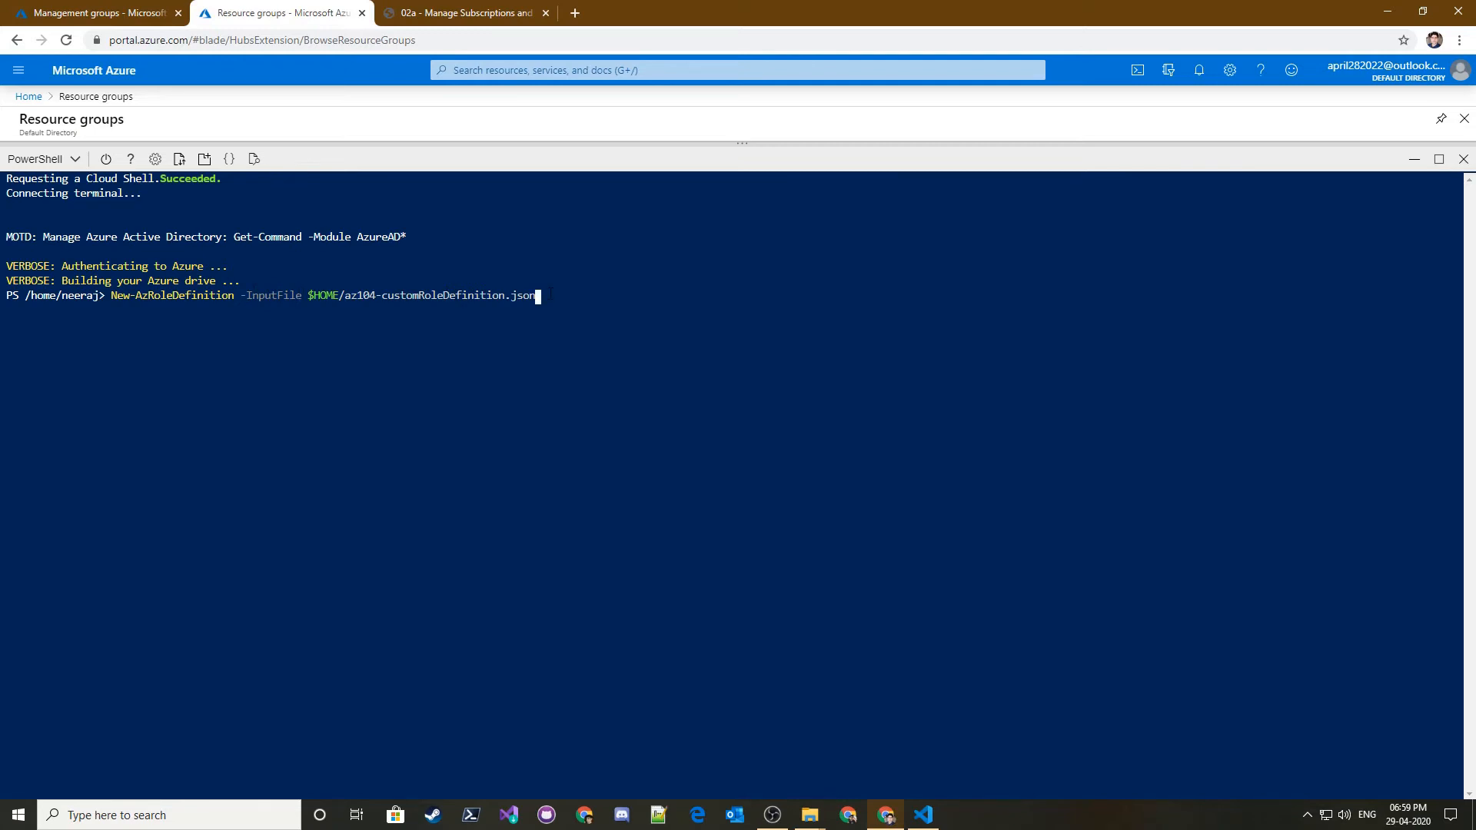
- Run New-AzRoleDefinition and review the new role's Name, Id, IsCustom and Description in the output
{"action": "key", "text": "Return"}
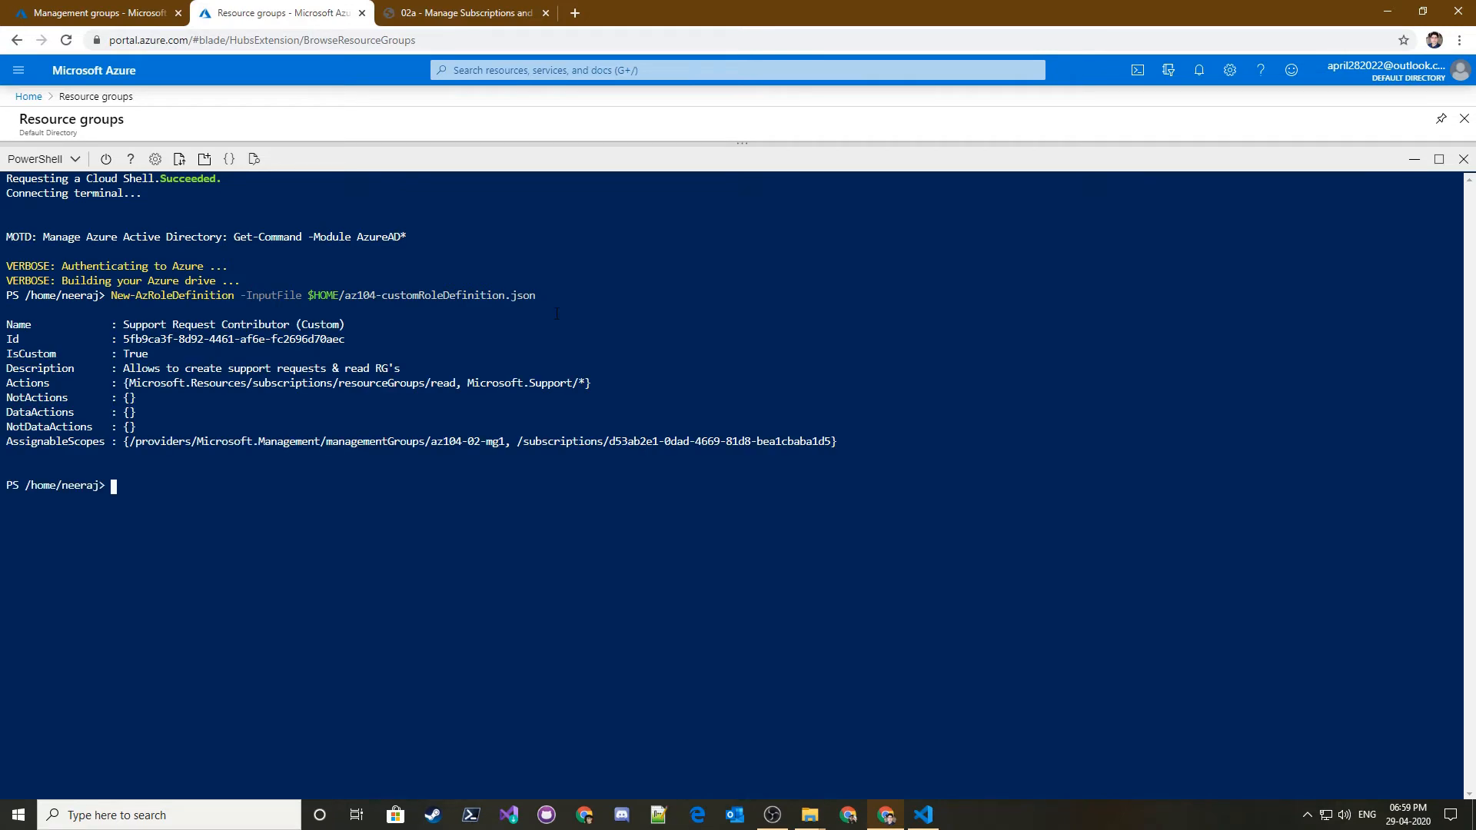
{"action": "left_click_drag", "start_coordinate": [7, 324], "coordinate": [346, 326]}
{"action": "left_click", "coordinate": [6, 339]}
{"action": "left_click_drag", "start_coordinate": [14, 339], "coordinate": [327, 339]}
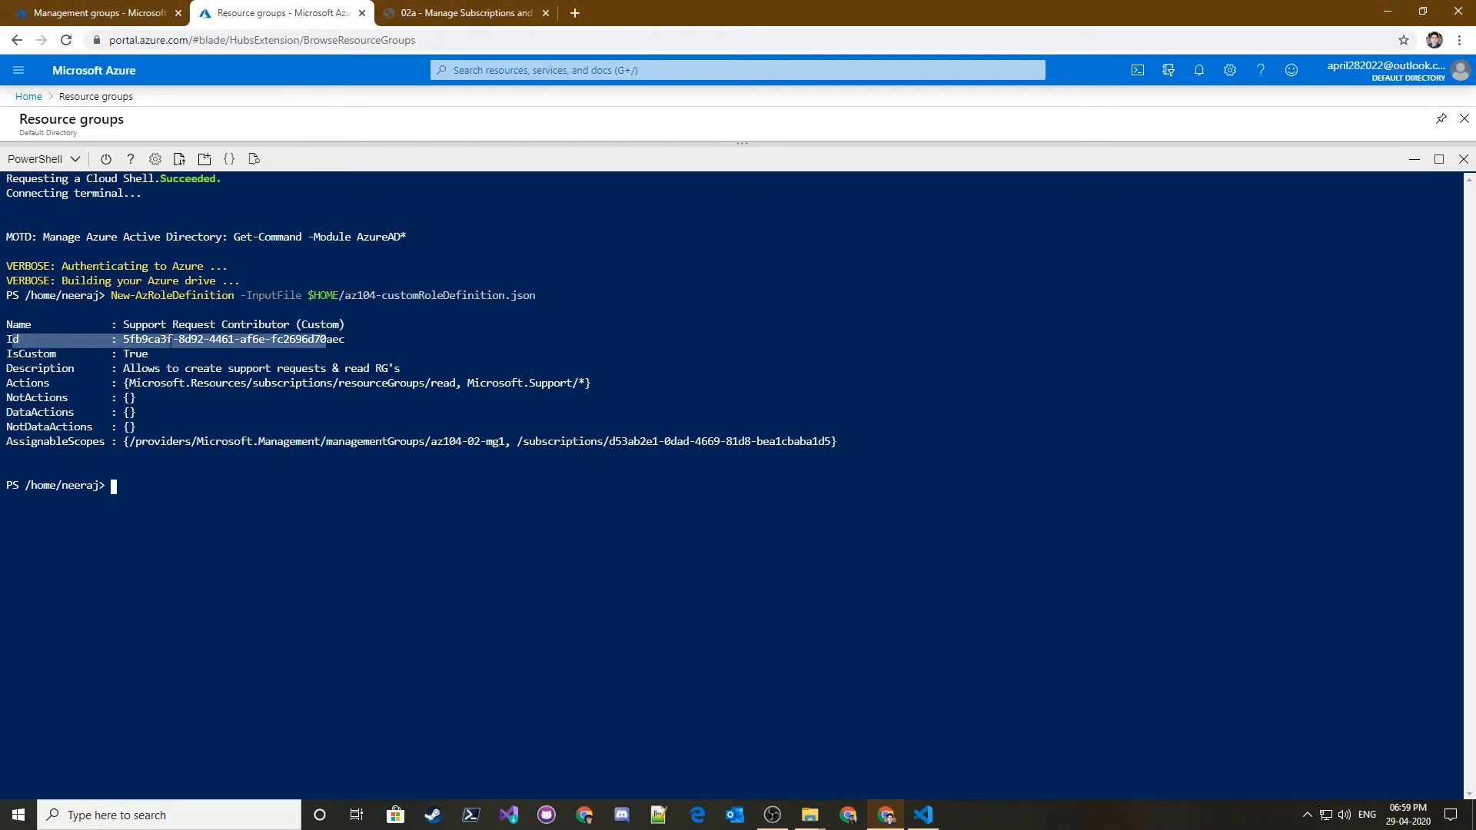
{"action": "left_click", "coordinate": [11, 353]}
{"action": "left_click_drag", "start_coordinate": [11, 352], "coordinate": [148, 344]}
{"action": "left_click", "coordinate": [148, 345]}
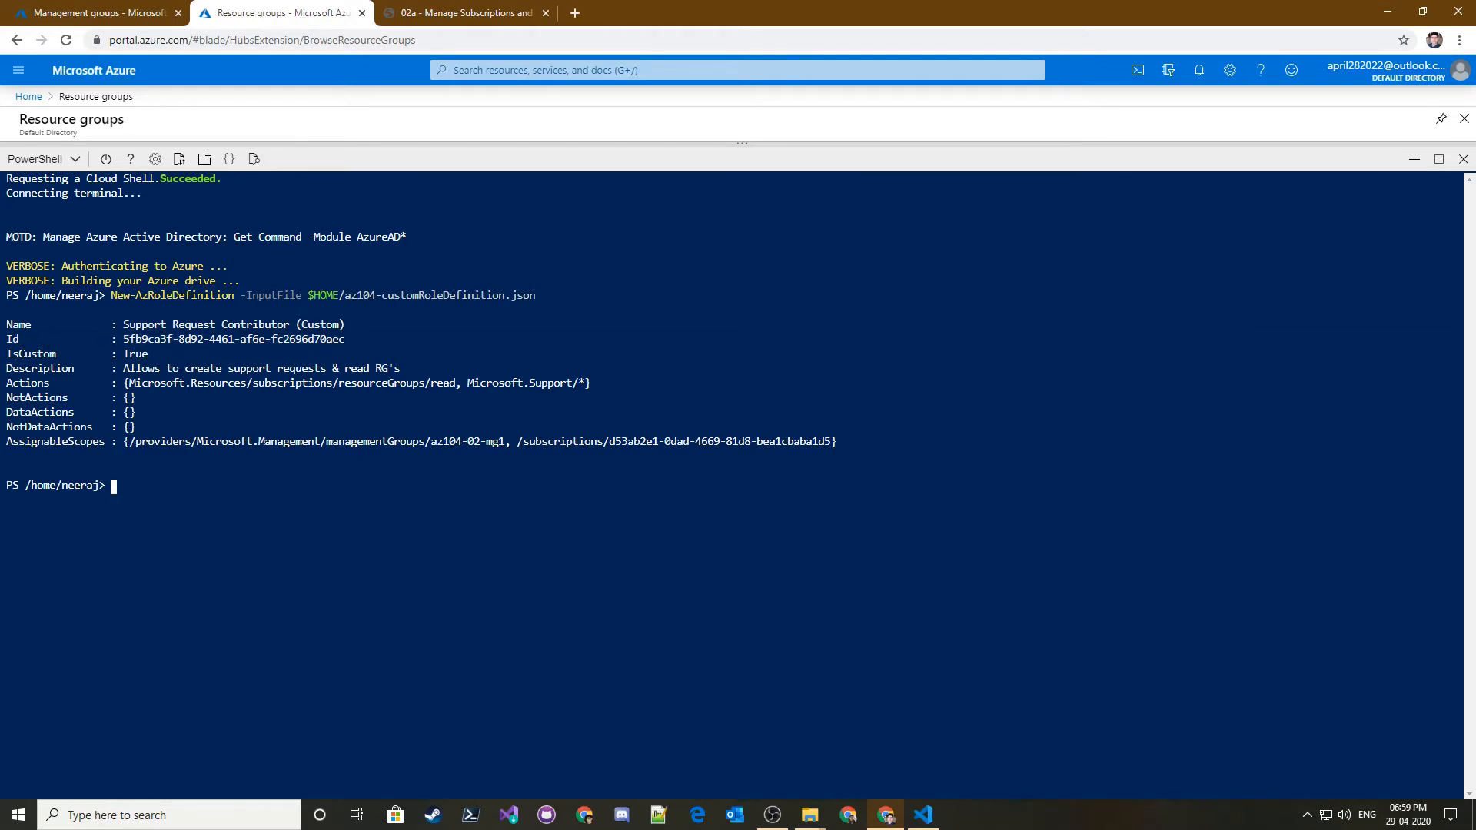
{"action": "left_click_drag", "start_coordinate": [401, 369], "coordinate": [118, 380]}
{"action": "left_click", "coordinate": [117, 380]}
- Review the role's AssignableScopes output, then return to the Azure home page
{"action": "left_click_drag", "start_coordinate": [844, 444], "coordinate": [60, 427]}
{"action": "left_click", "coordinate": [315, 416]}
{"action": "left_click", "coordinate": [419, 7]}
{"action": "scroll", "coordinate": [520, 256], "scroll_direction": "down", "scroll_amount": 4}
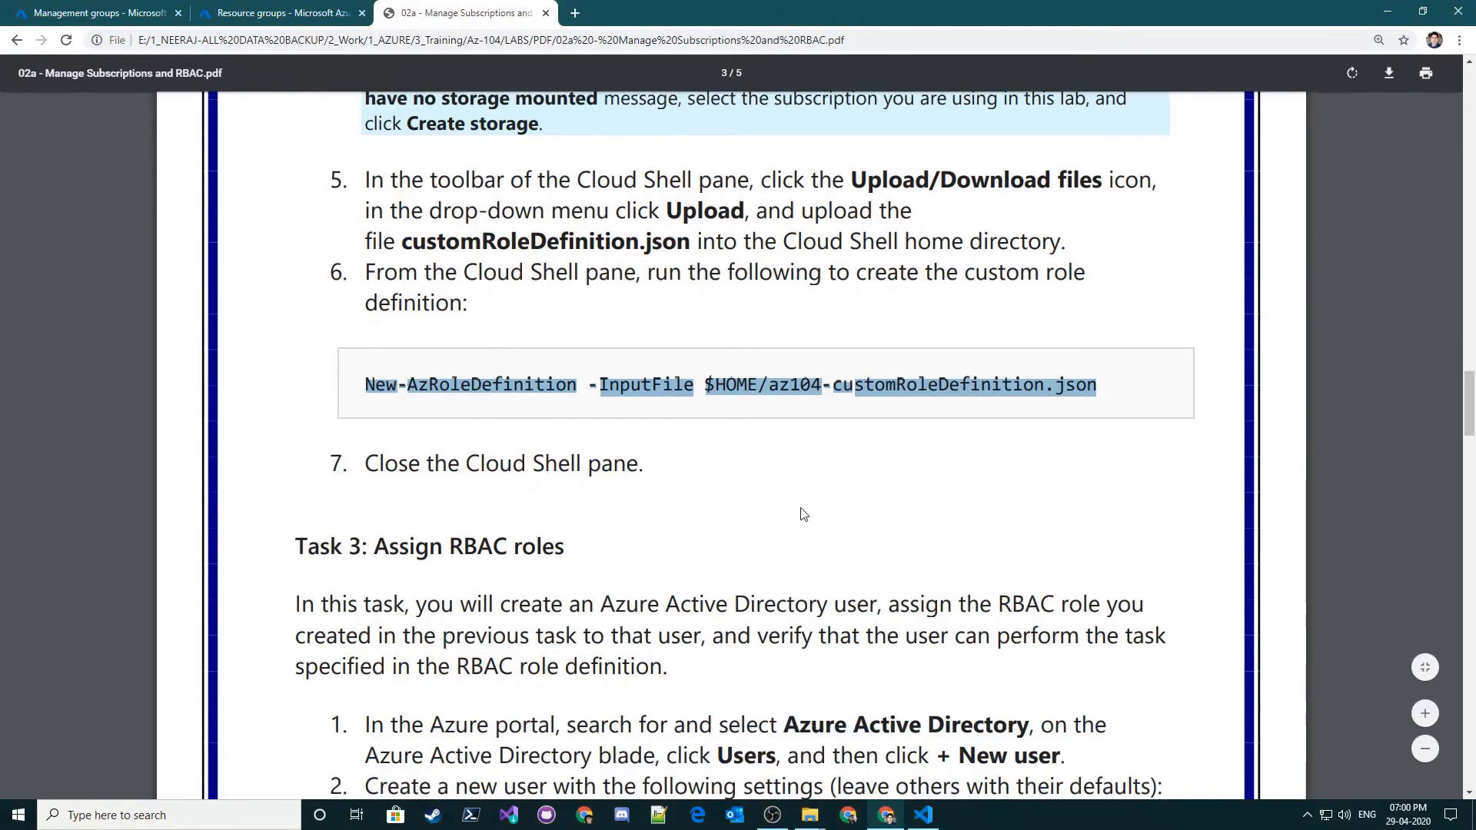
{"action": "scroll", "coordinate": [507, 233], "scroll_direction": "down", "scroll_amount": 2}
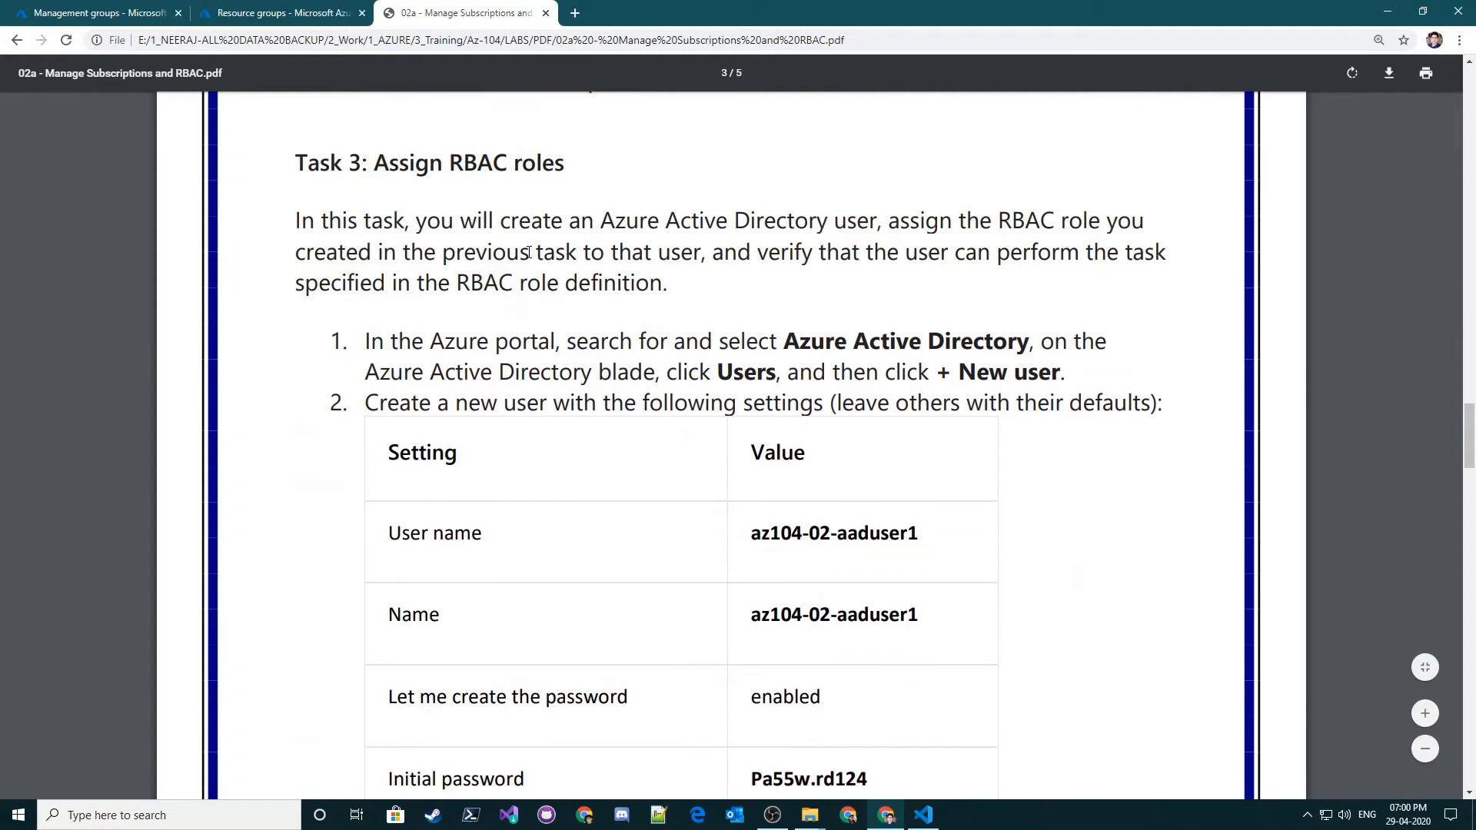
{"action": "left_click", "coordinate": [261, 13]}
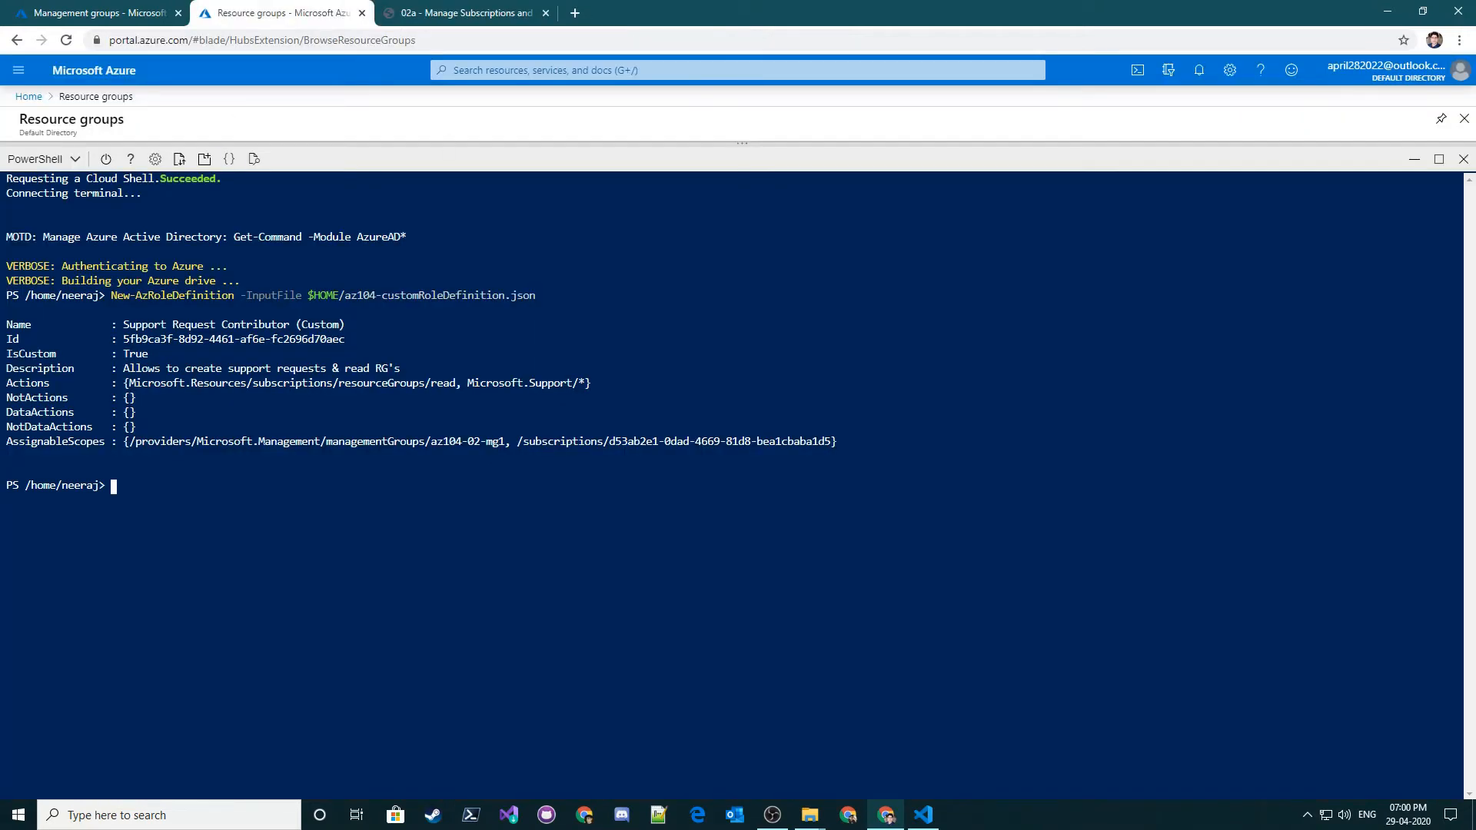
{"action": "left_click", "coordinate": [70, 7]}
{"action": "left_click", "coordinate": [99, 71]}
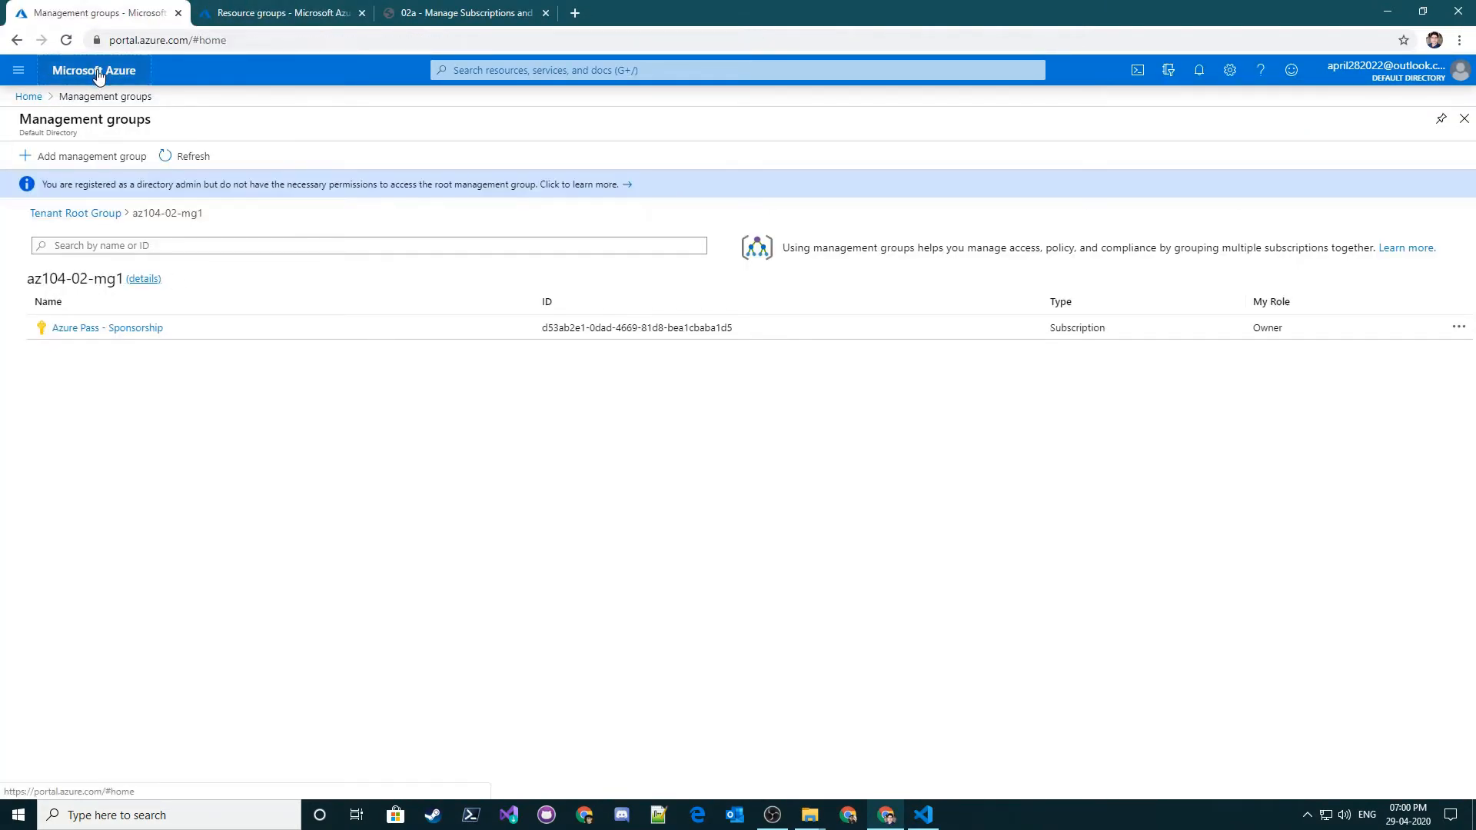
- Locate the Task 3 heading in the lab PDF
{"action": "left_click", "coordinate": [426, 13]}
{"action": "scroll", "coordinate": [741, 523], "scroll_direction": "down", "scroll_amount": 1}
{"action": "scroll", "coordinate": [357, 247], "scroll_direction": "up", "scroll_amount": 1}
{"action": "left_click_drag", "start_coordinate": [423, 164], "coordinate": [616, 151]}
{"action": "left_click", "coordinate": [605, 223]}
{"action": "left_click", "coordinate": [319, 9]}
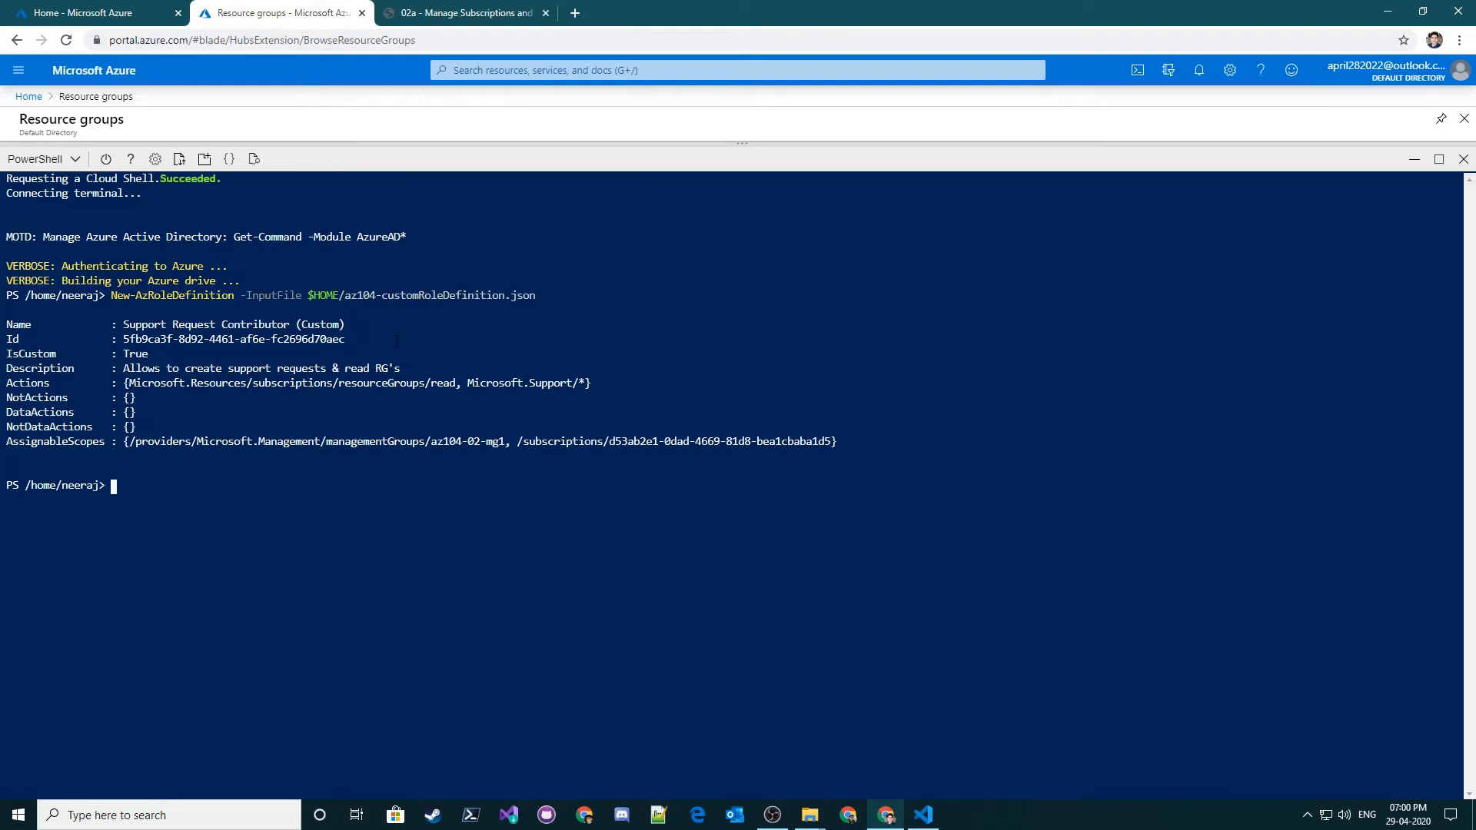
{"action": "left_click", "coordinate": [494, 9]}
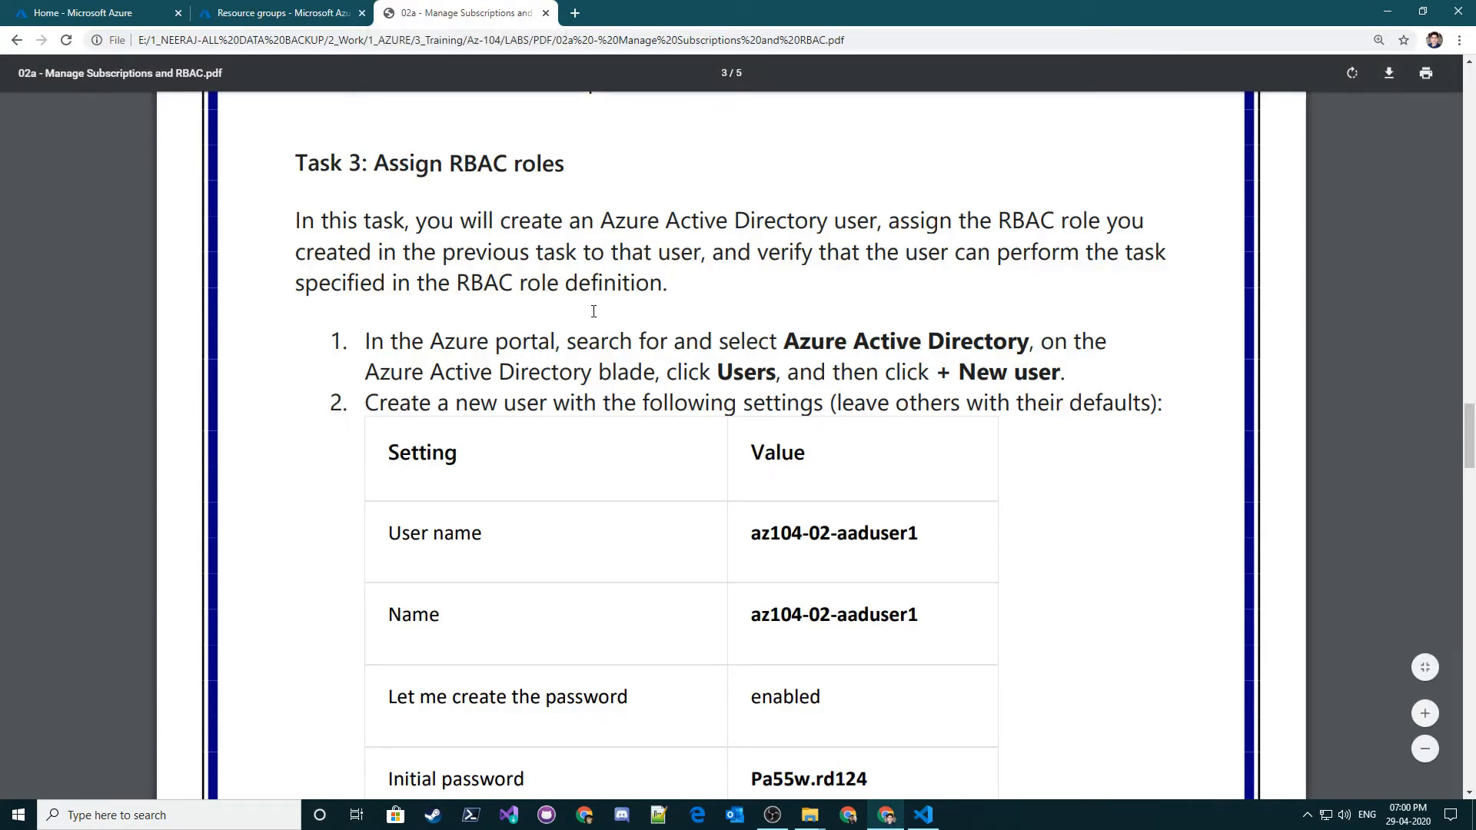
- Read the Task 3 description and its step 1 about creating the user
{"action": "left_click_drag", "start_coordinate": [394, 223], "coordinate": [1118, 222]}
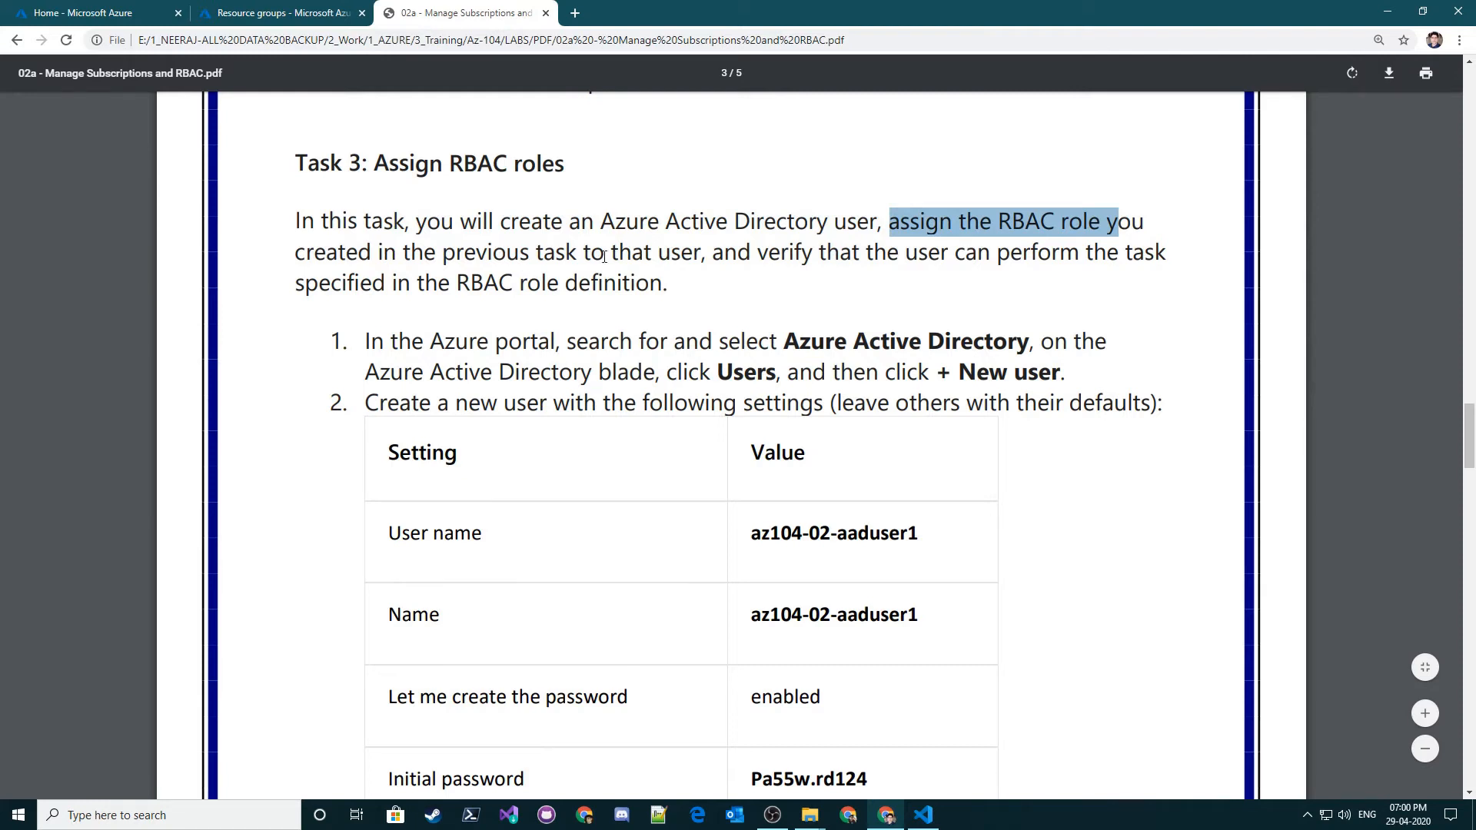
{"action": "left_click_drag", "start_coordinate": [738, 253], "coordinate": [1022, 254]}
{"action": "left_click_drag", "start_coordinate": [833, 265], "coordinate": [653, 284]}
{"action": "left_click", "coordinate": [556, 271]}
{"action": "scroll", "coordinate": [659, 274], "scroll_direction": "down", "scroll_amount": 1}
{"action": "left_click_drag", "start_coordinate": [371, 264], "coordinate": [996, 278]}
{"action": "left_click", "coordinate": [648, 286]}
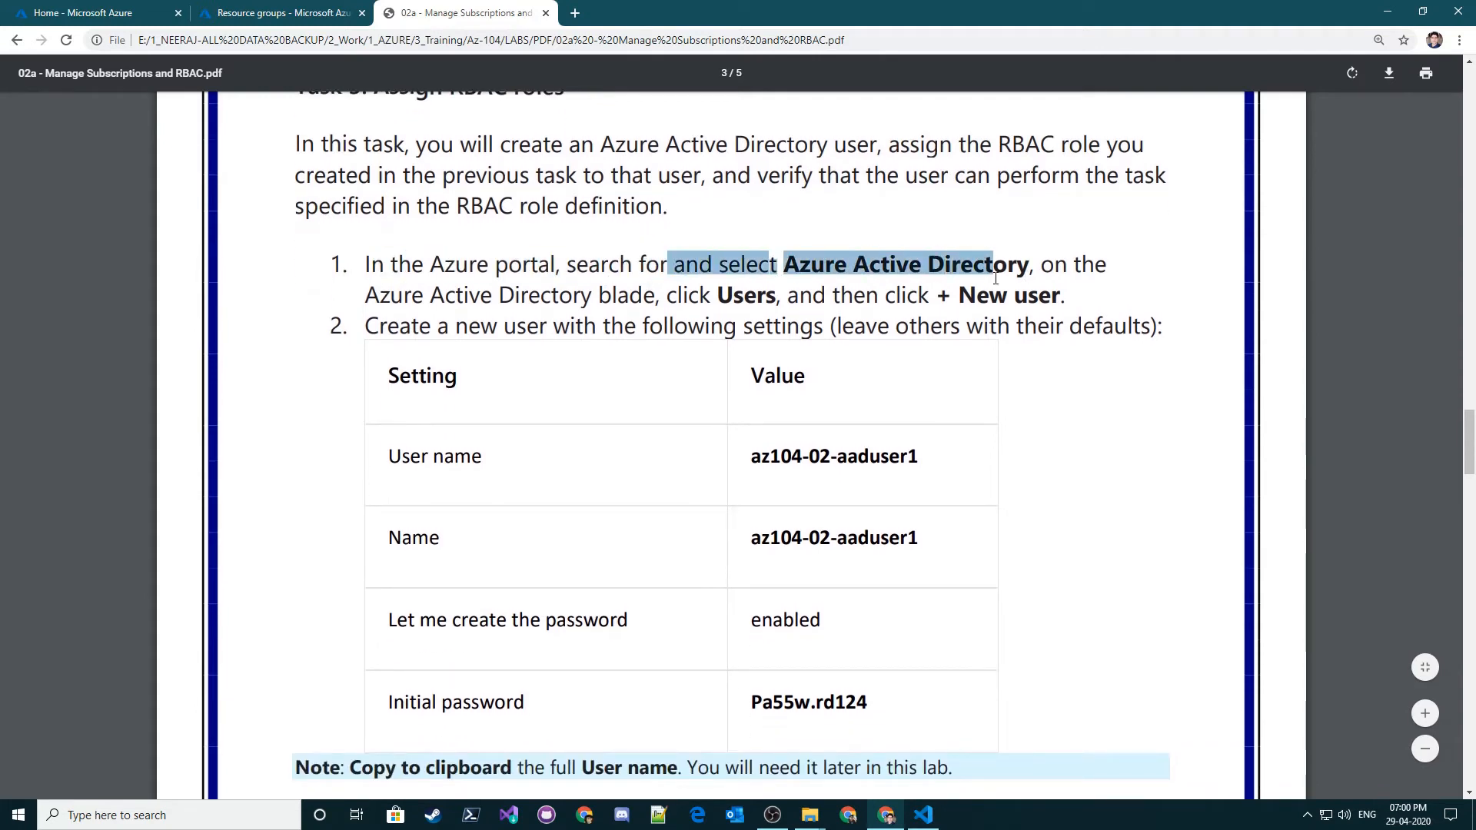
{"action": "left_click", "coordinate": [476, 311]}
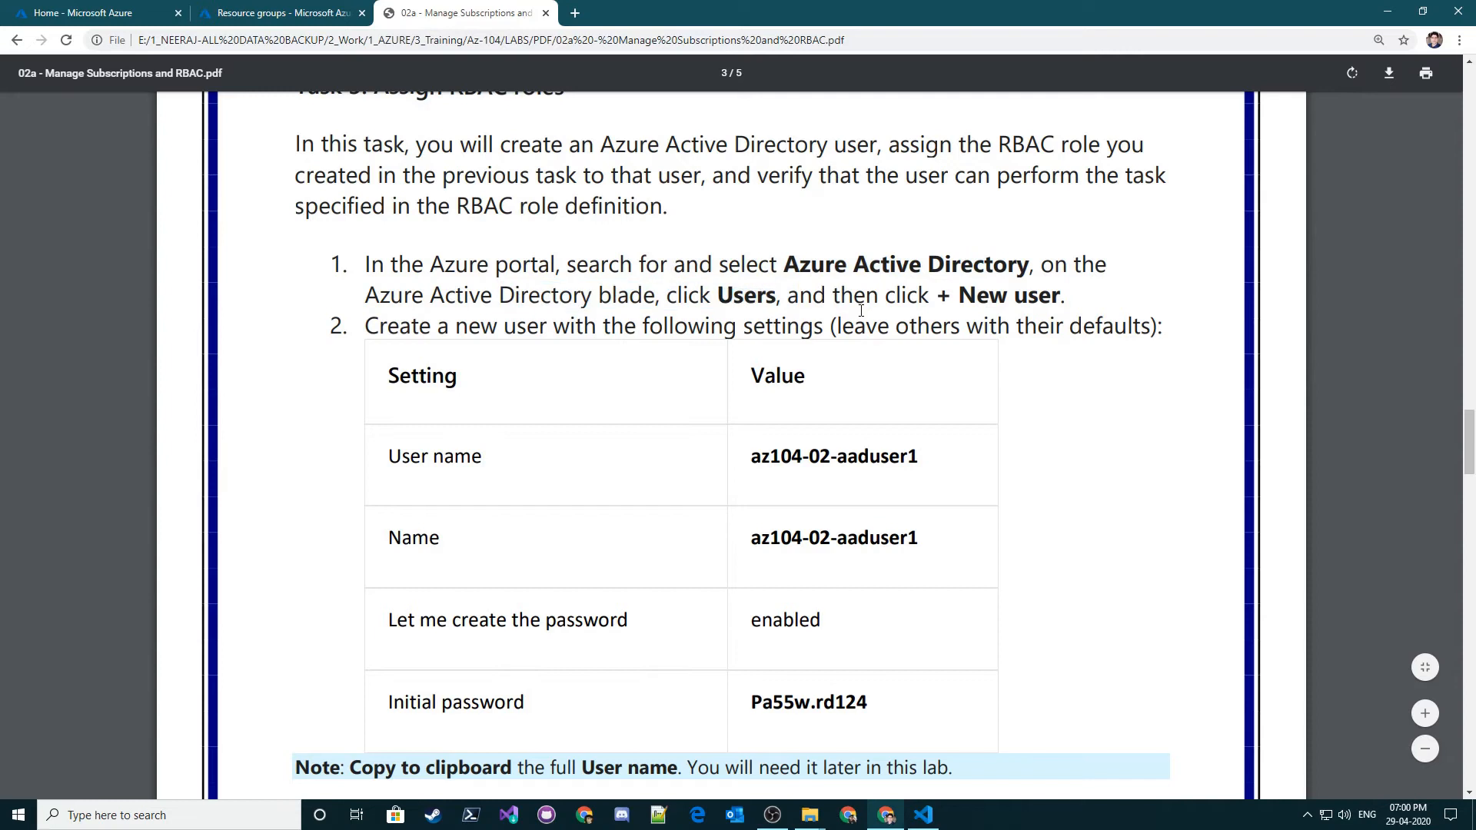
- Copy the user name az104-02-aaduser1 from the PDF's settings table and return to the portal
{"action": "scroll", "coordinate": [762, 272], "scroll_direction": "down", "scroll_amount": 2}
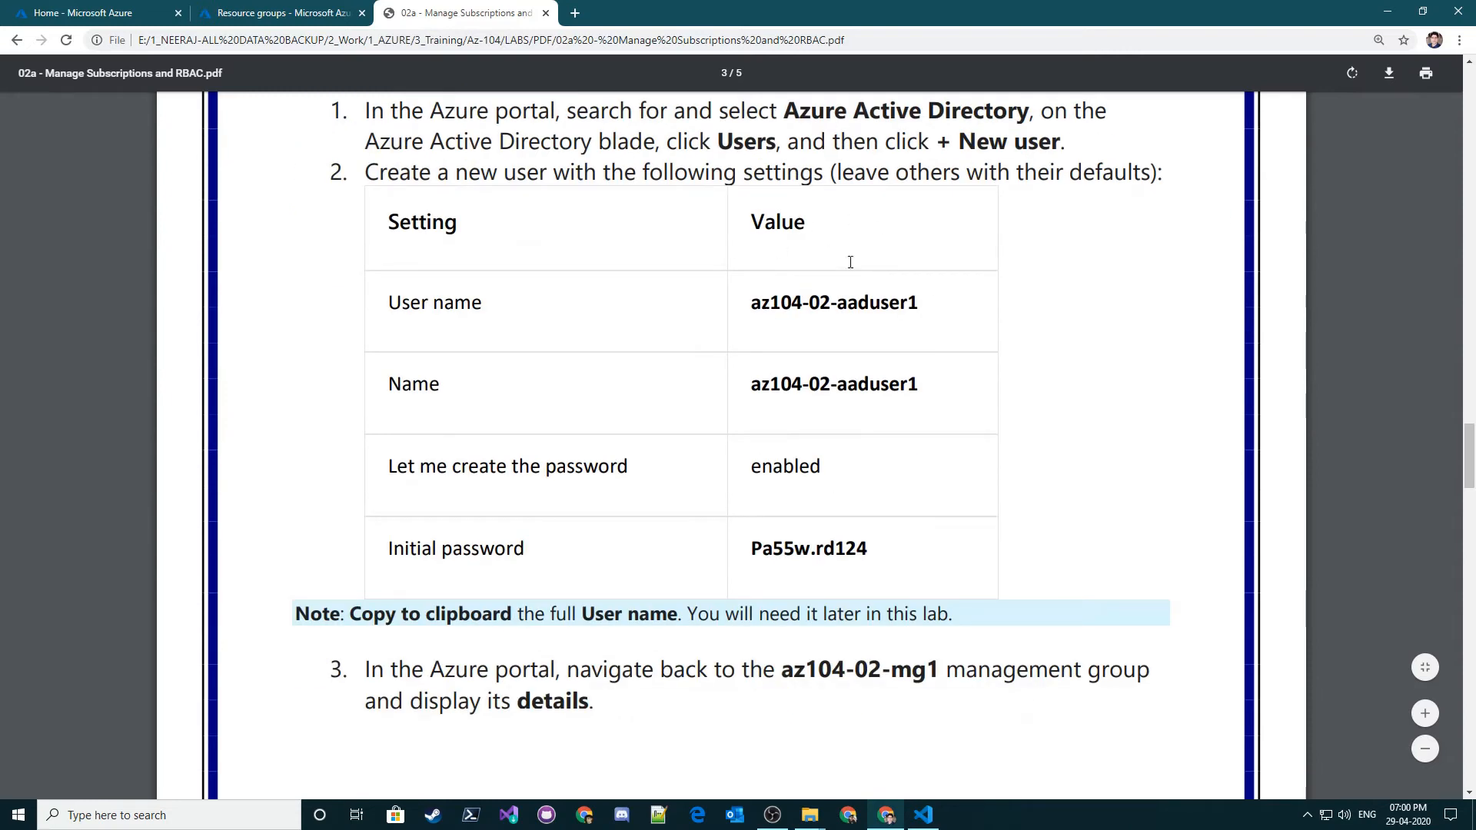
{"action": "triple_click", "coordinate": [774, 319]}
{"action": "left_click", "coordinate": [909, 322]}
{"action": "left_click_drag", "start_coordinate": [906, 305], "coordinate": [757, 309]}
{"action": "right_click", "coordinate": [789, 295]}
{"action": "left_click", "coordinate": [815, 304]}
{"action": "left_click", "coordinate": [276, 13]}
- Go to Azure Active Directory > Users and start a new user
{"action": "left_click", "coordinate": [99, 13]}
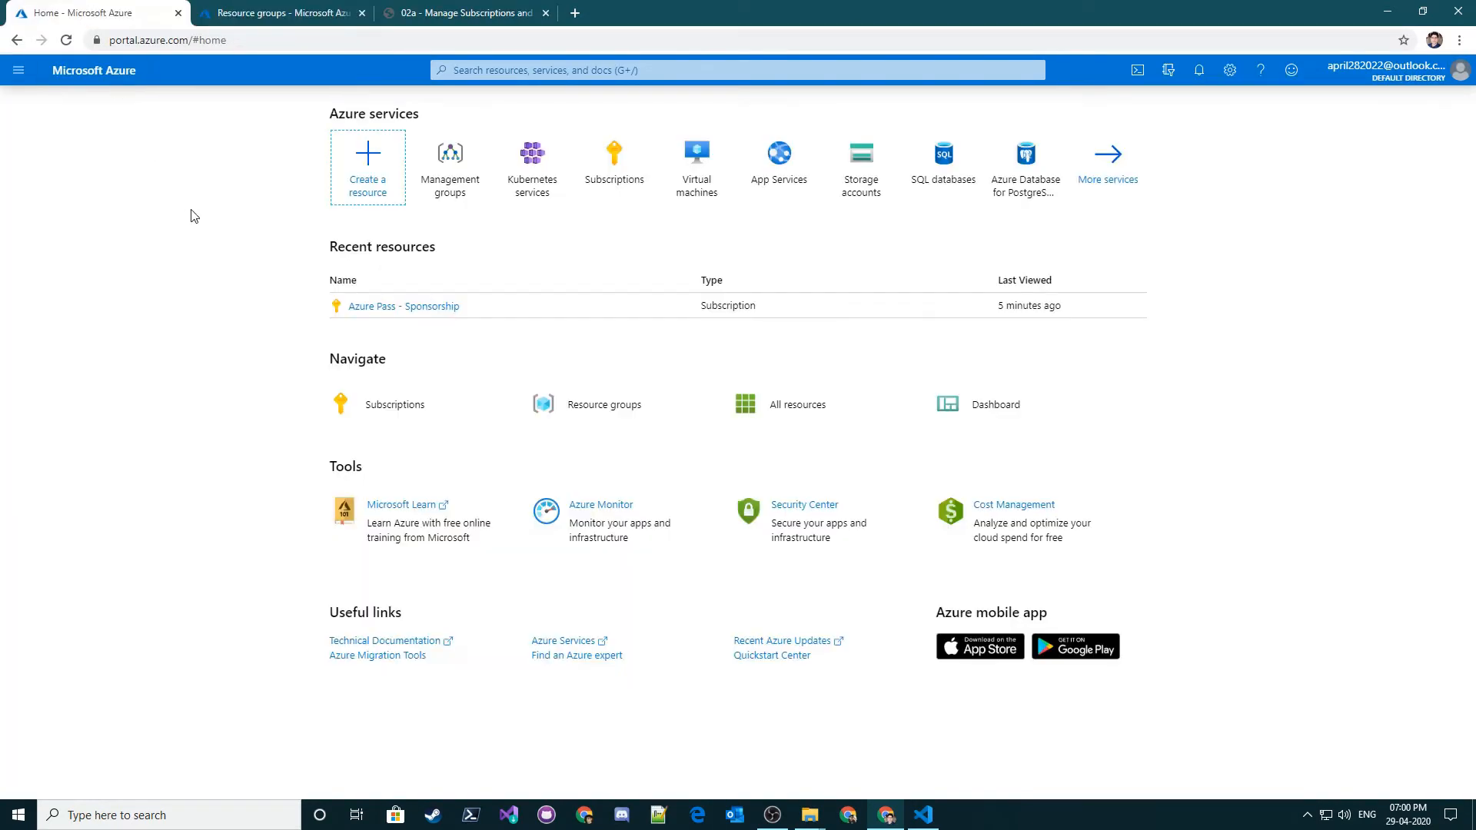
{"action": "left_click", "coordinate": [584, 70]}
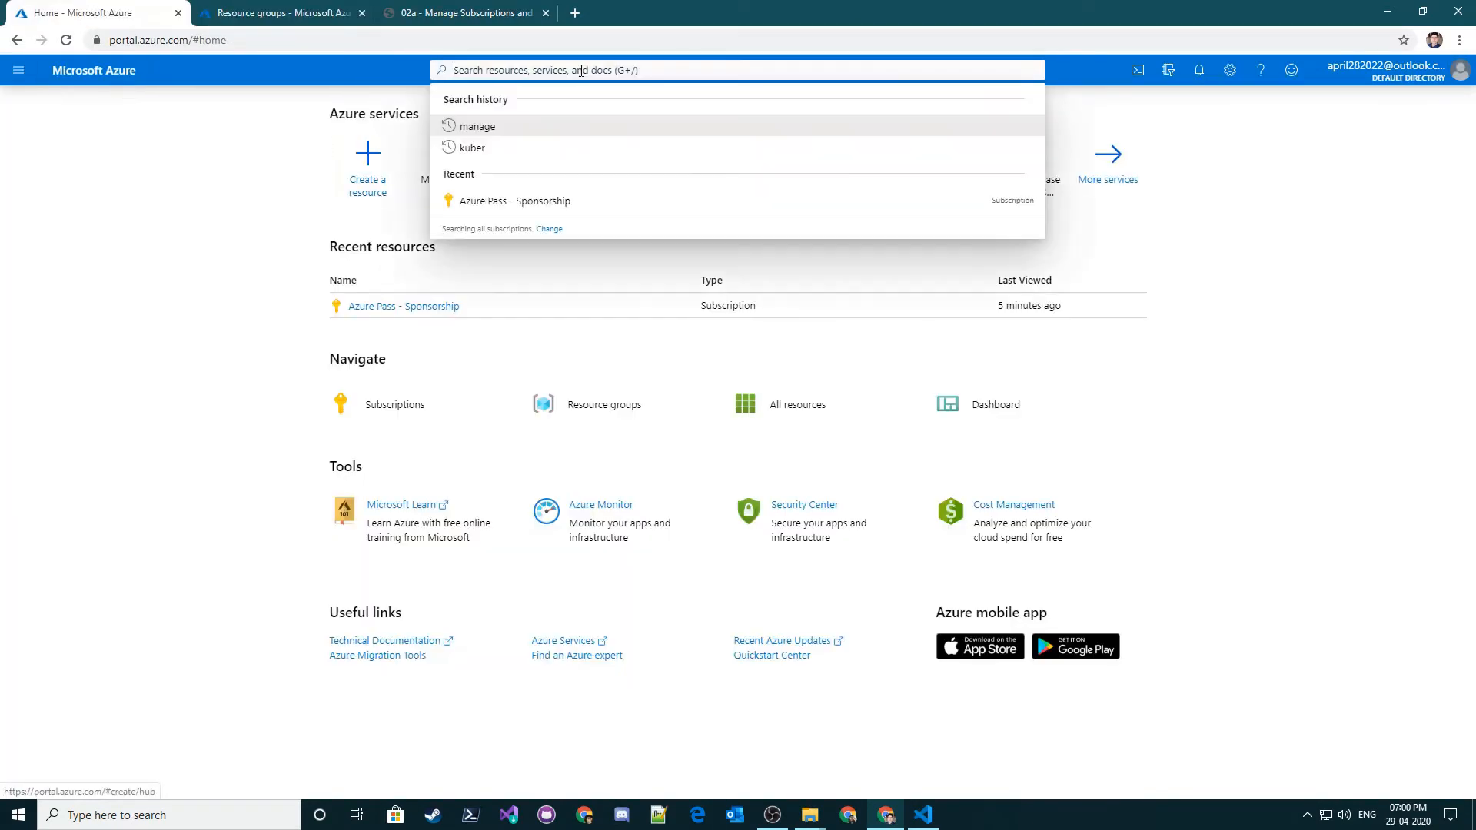
{"action": "left_click", "coordinate": [19, 70]}
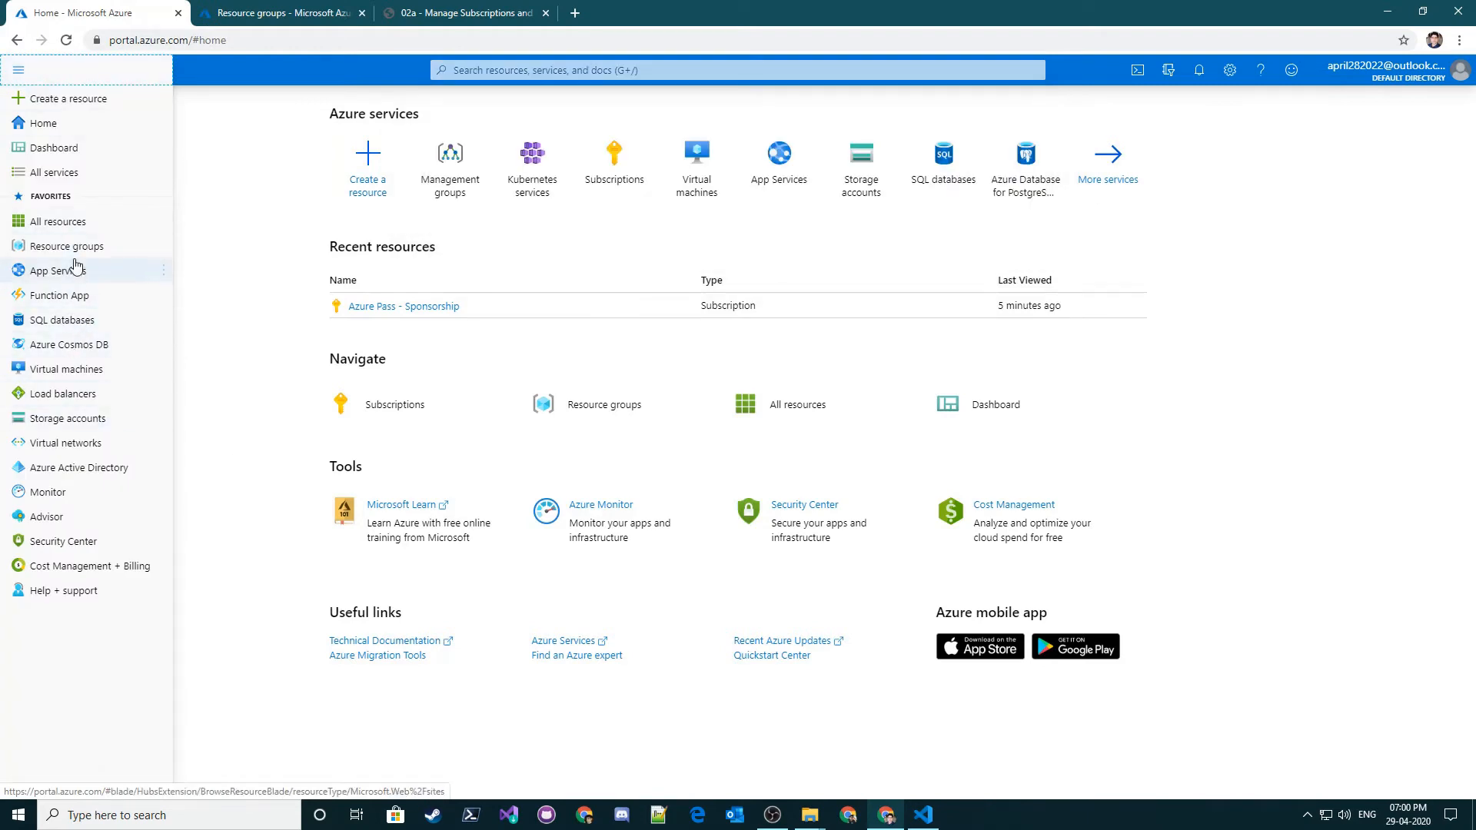
{"action": "left_click", "coordinate": [76, 467]}
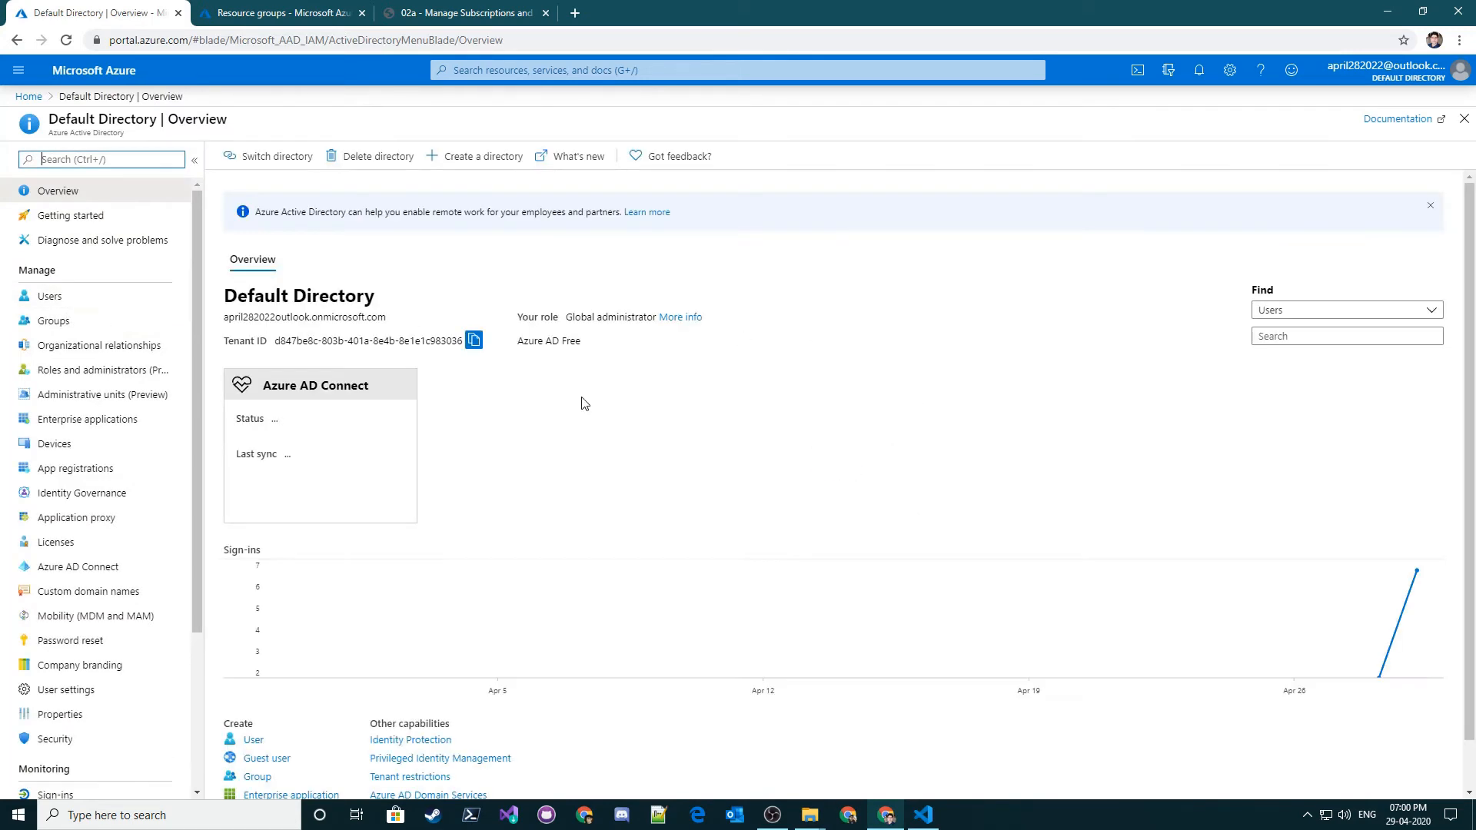
{"action": "left_click", "coordinate": [70, 296]}
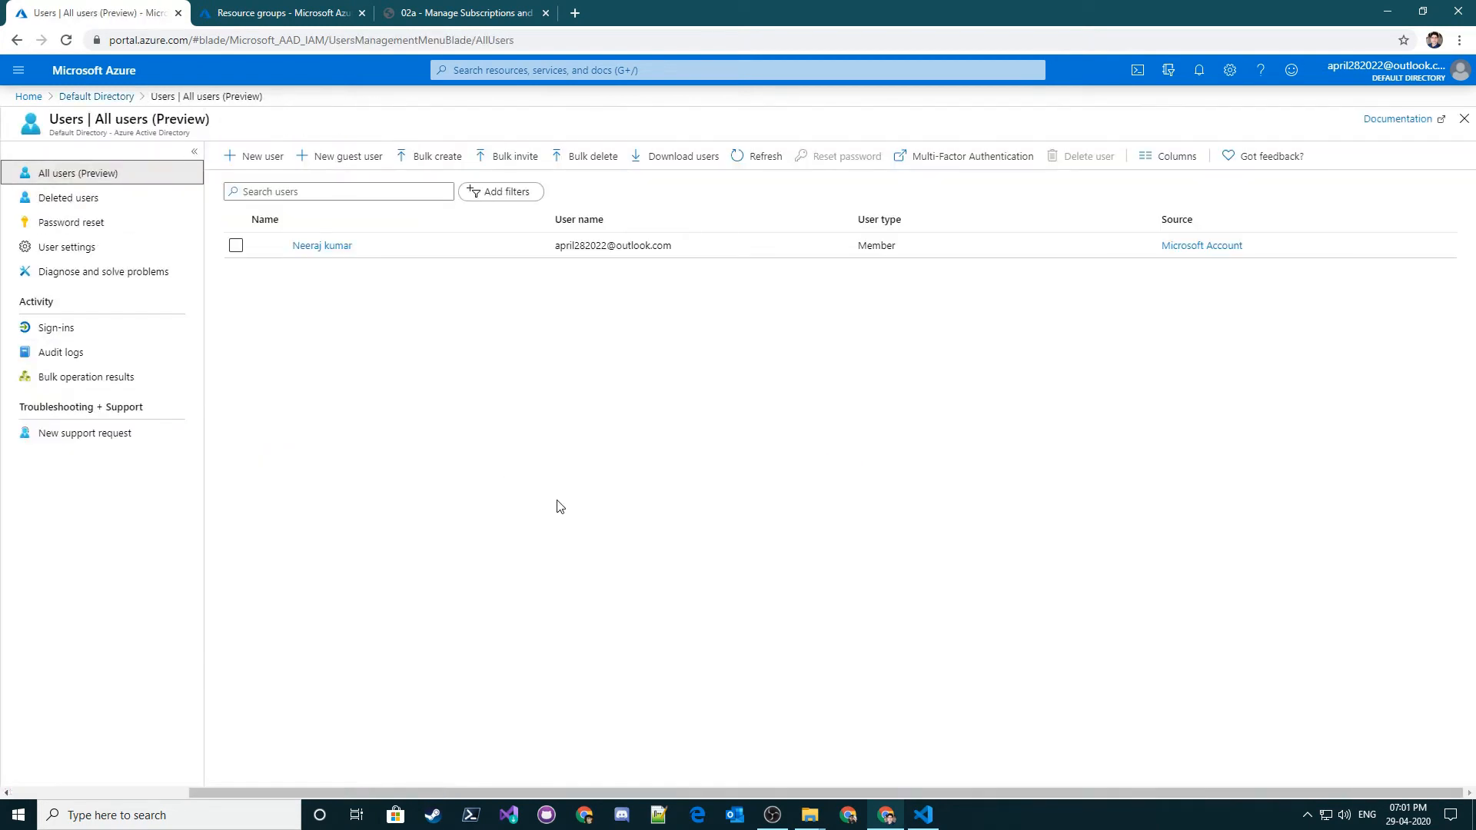
{"action": "left_click", "coordinate": [252, 156]}
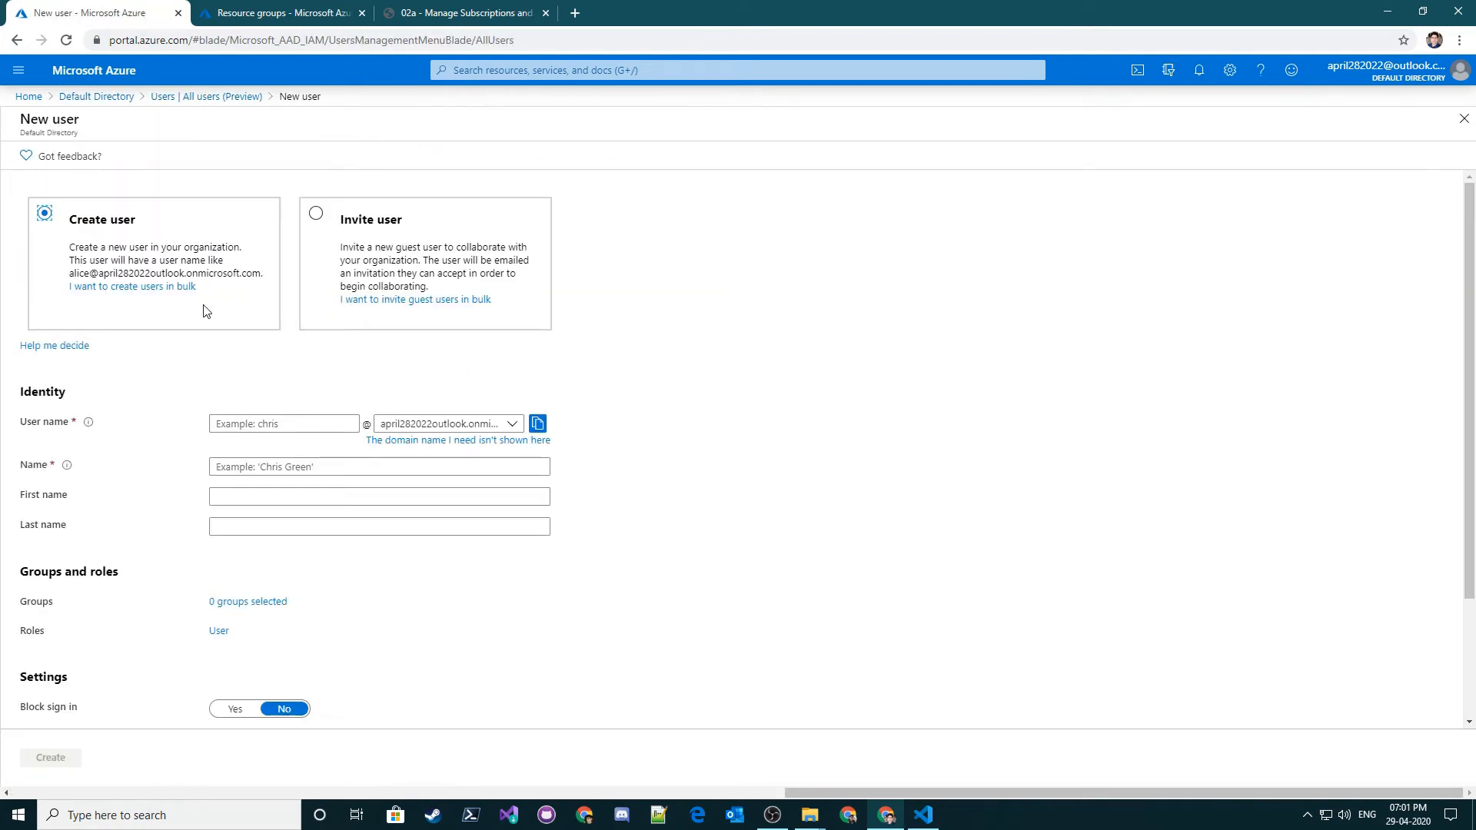
- Enter az104-02-aaduser1 as both User name and Name, and show the password
{"action": "left_click", "coordinate": [248, 429]}
{"action": "type", "text": "az104-02-aaduser1"}
{"action": "left_click", "coordinate": [296, 467]}
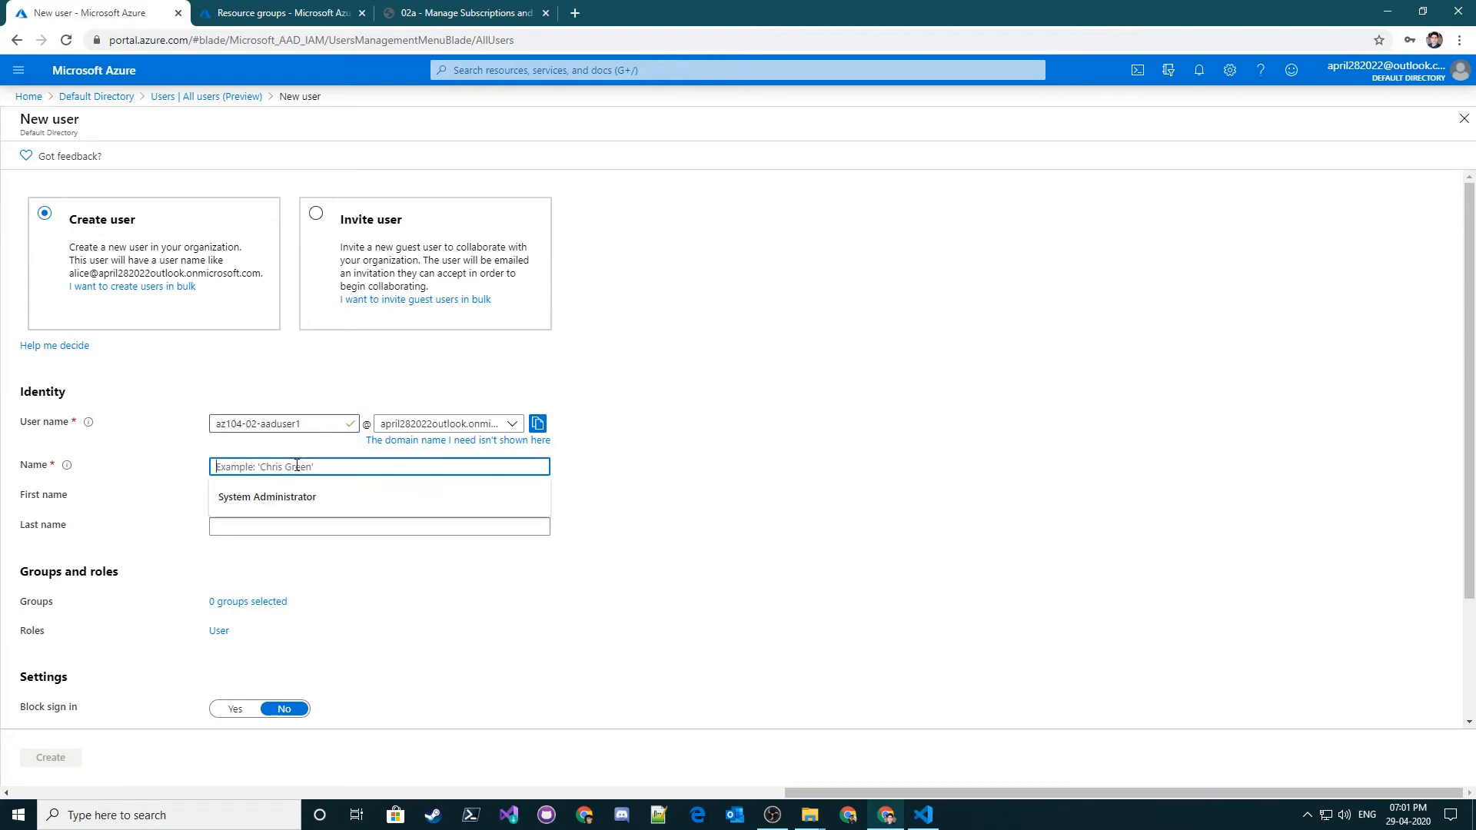
{"action": "key", "text": "ctrl+v"}
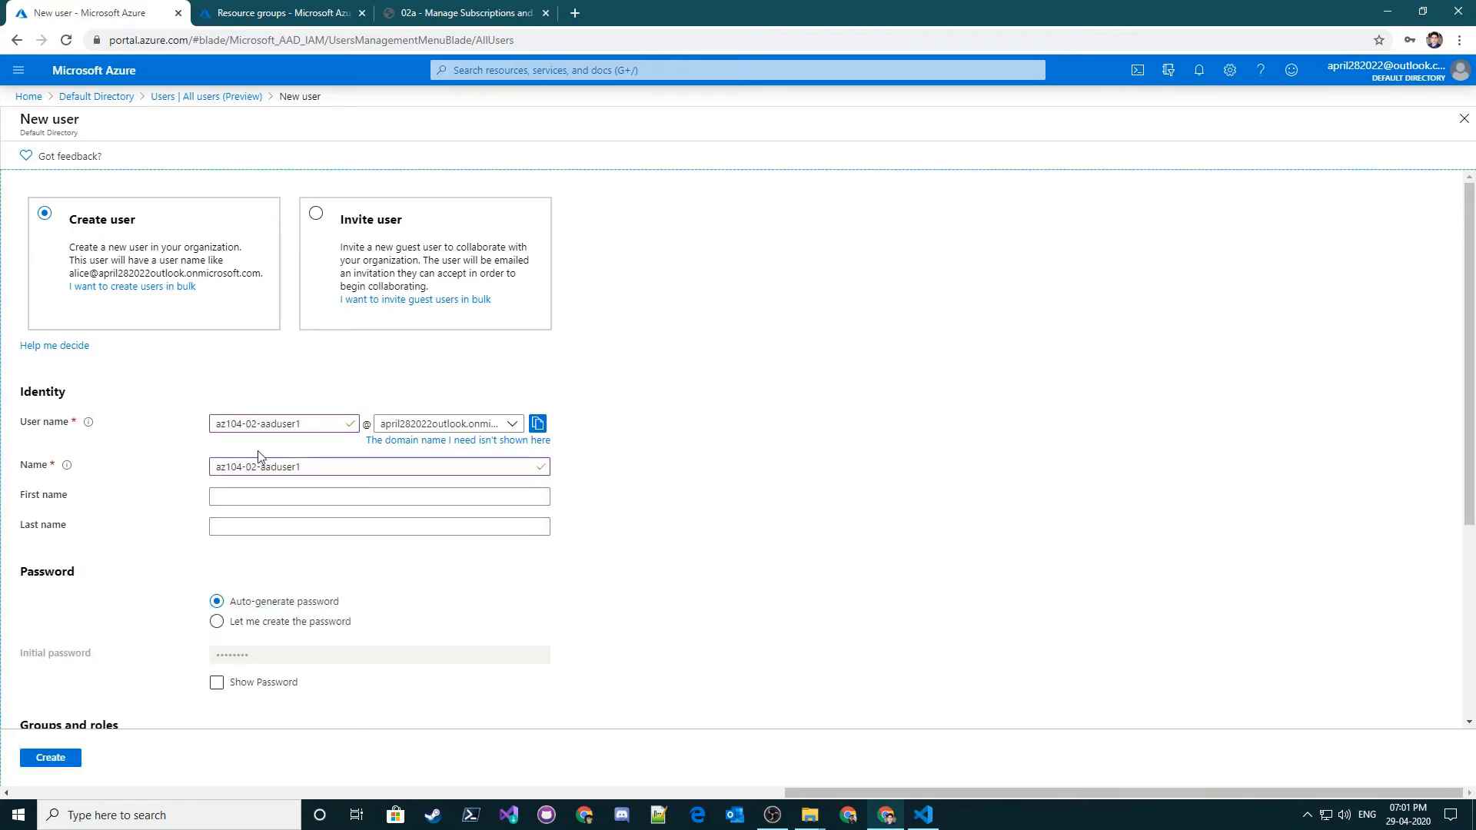
{"action": "scroll", "coordinate": [333, 599], "scroll_direction": "down", "scroll_amount": 1}
{"action": "left_click", "coordinate": [233, 605]}
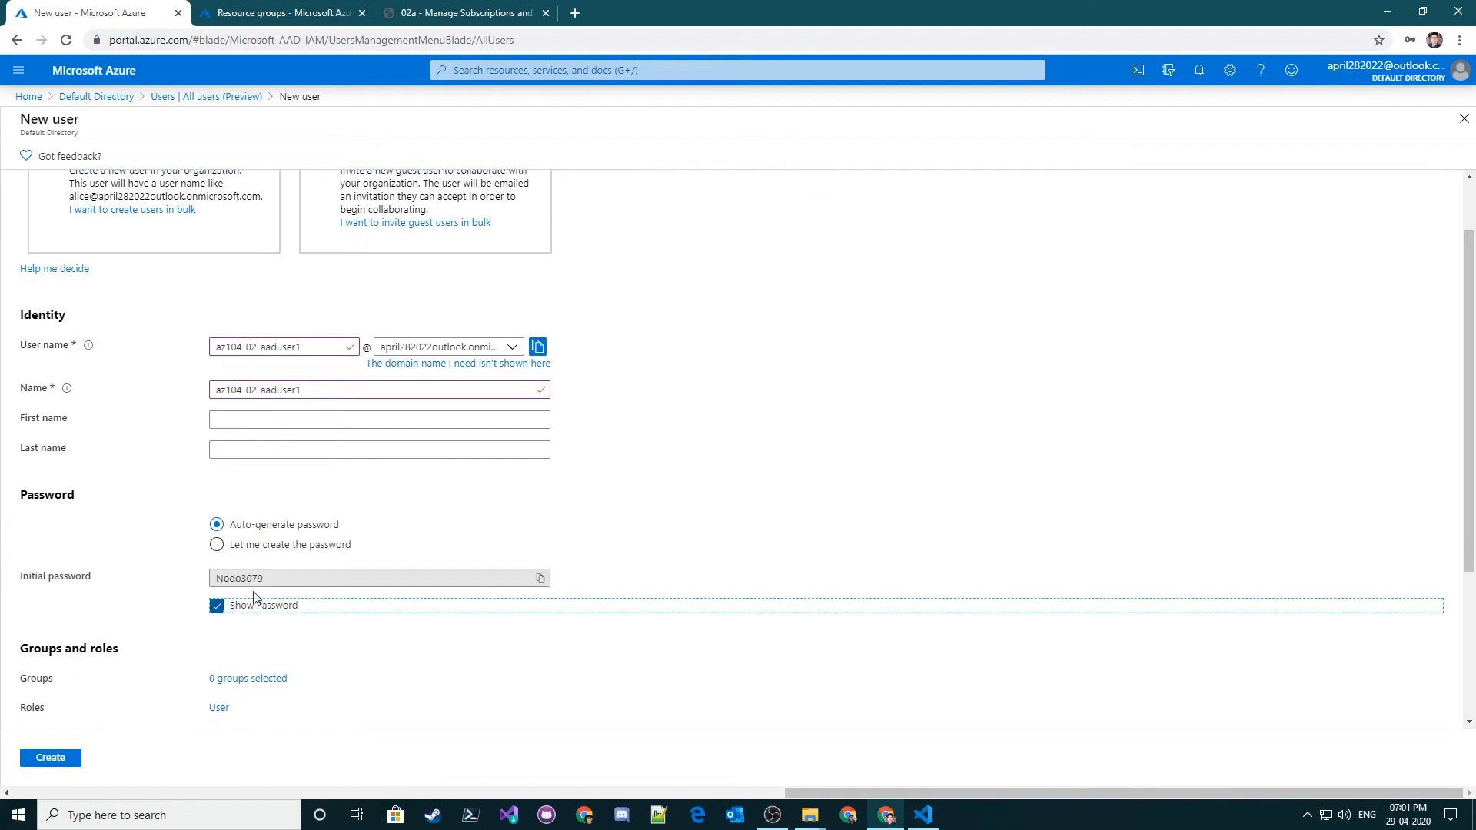
- Paste the auto-generated initial password into a new browser tab's search
{"action": "left_click", "coordinate": [574, 13]}
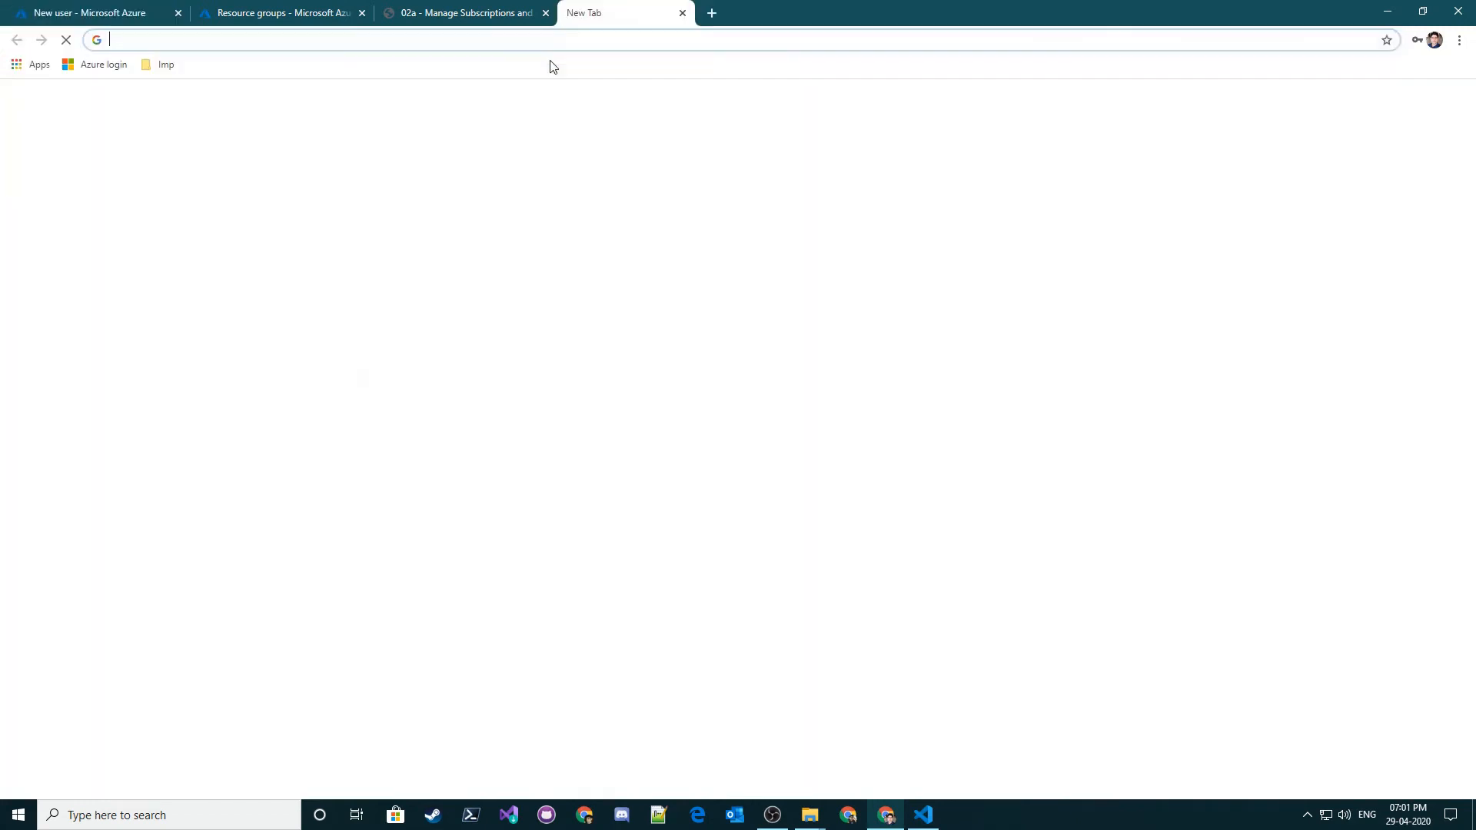
{"action": "key", "text": "ctrl+v"}
{"action": "key", "text": "Return"}
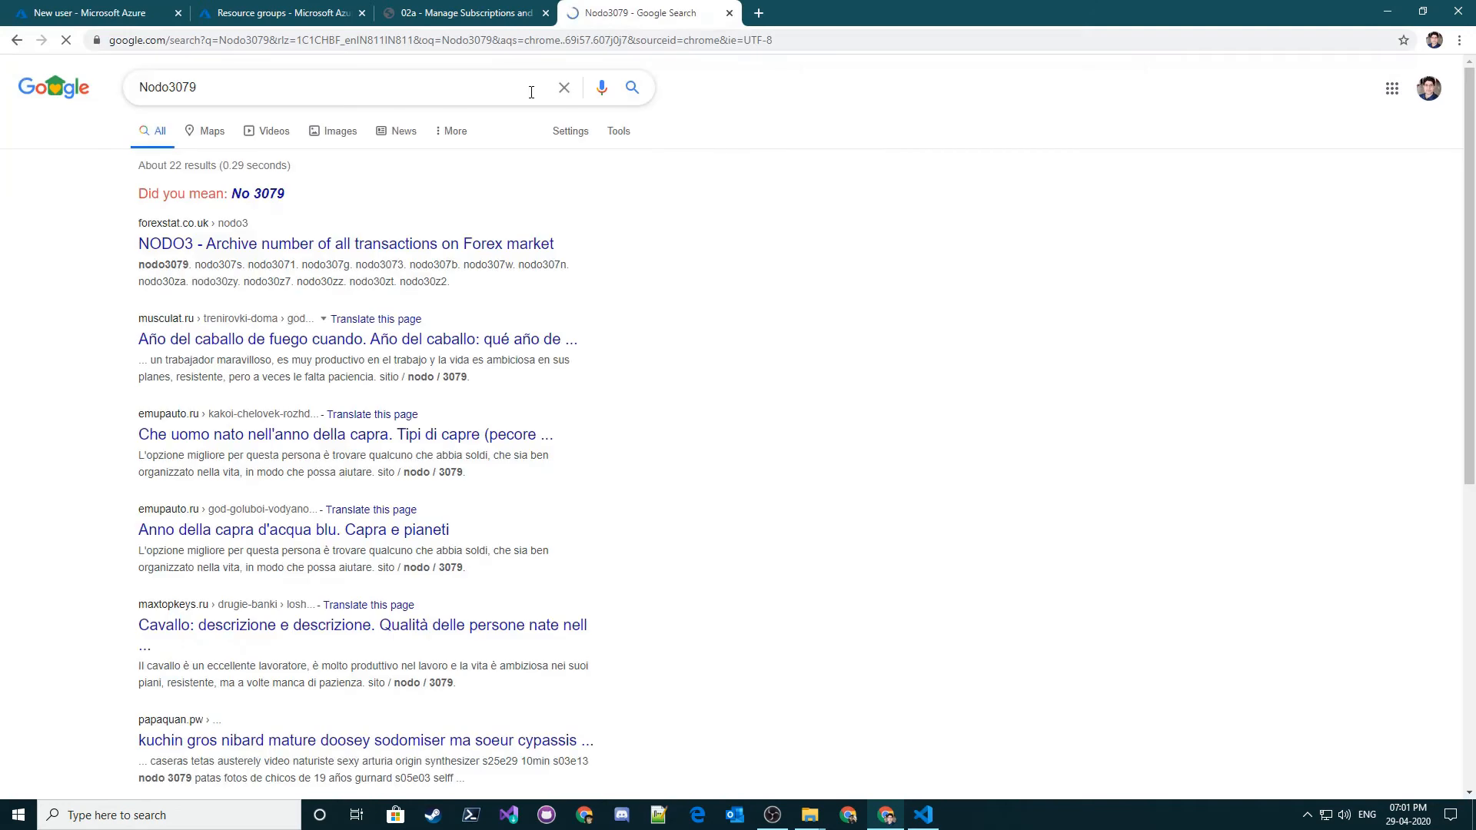
{"action": "left_click", "coordinate": [74, 10]}
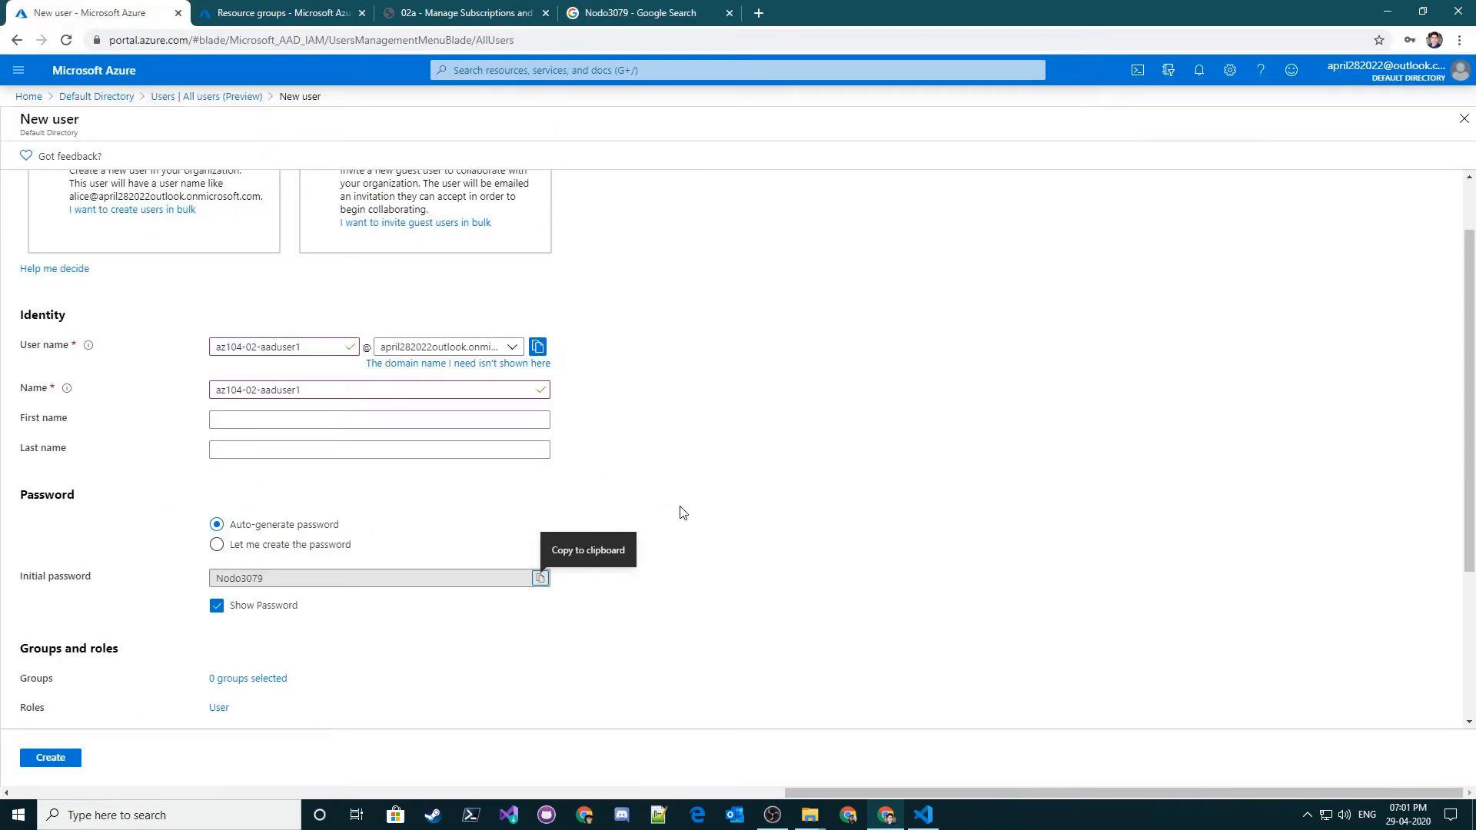
{"action": "scroll", "coordinate": [680, 492], "scroll_direction": "down", "scroll_amount": 3}
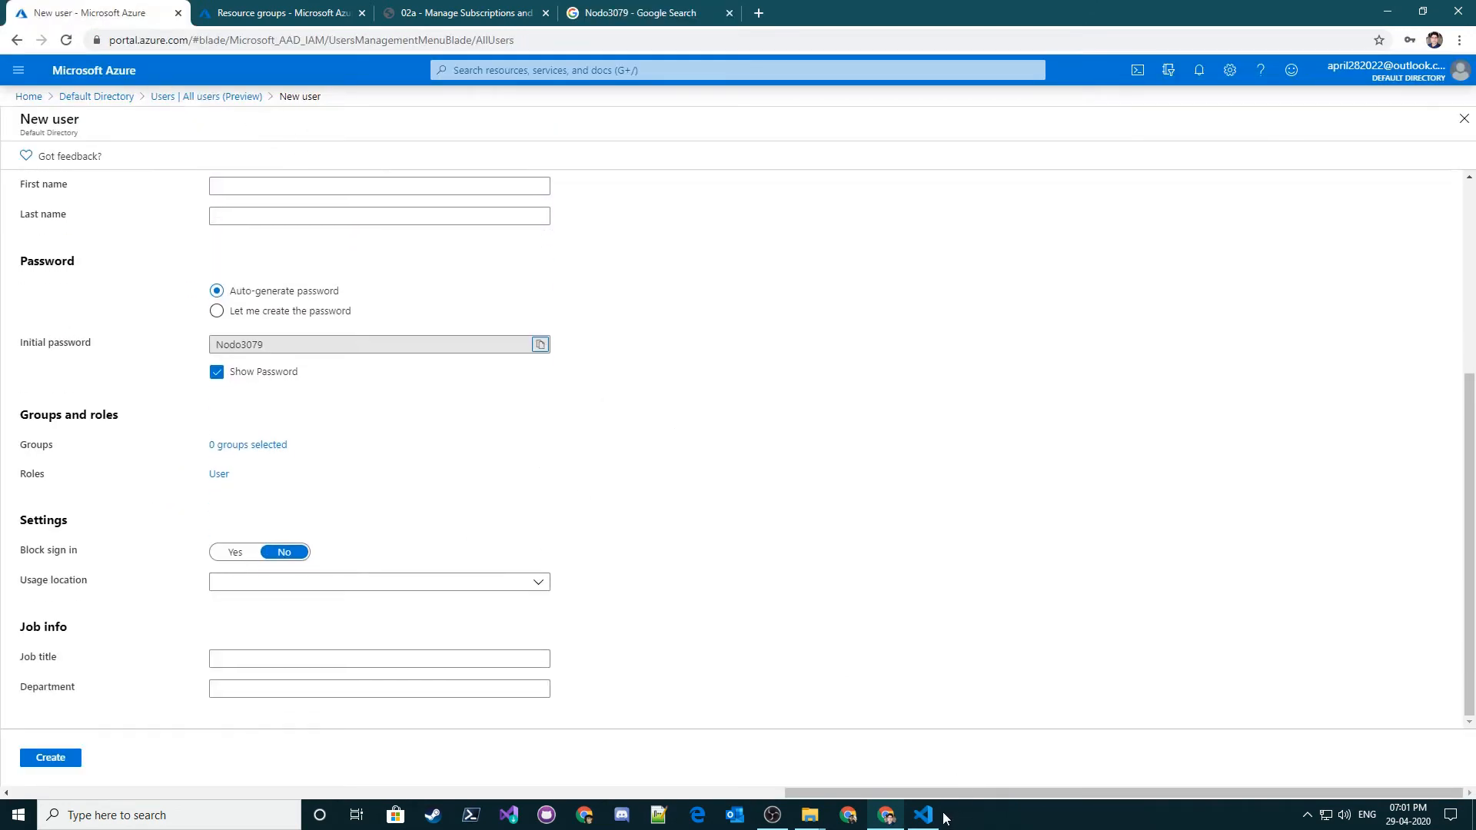
- Check the lab PDF's Initial password row and step 3 instructions
{"action": "left_click", "coordinate": [465, 12]}
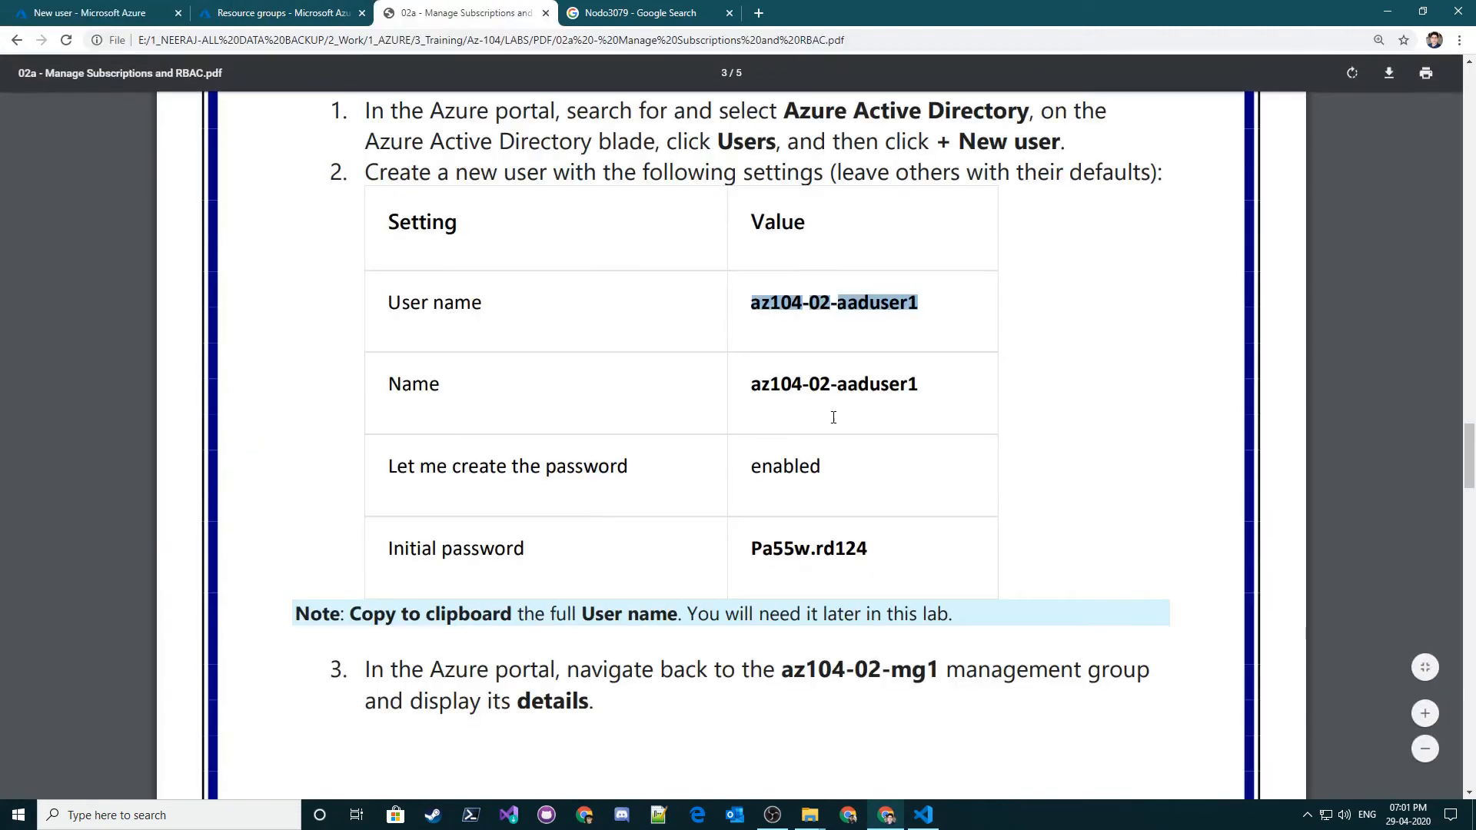
{"action": "scroll", "coordinate": [727, 358], "scroll_direction": "down", "scroll_amount": 2}
{"action": "triple_click", "coordinate": [820, 391]}
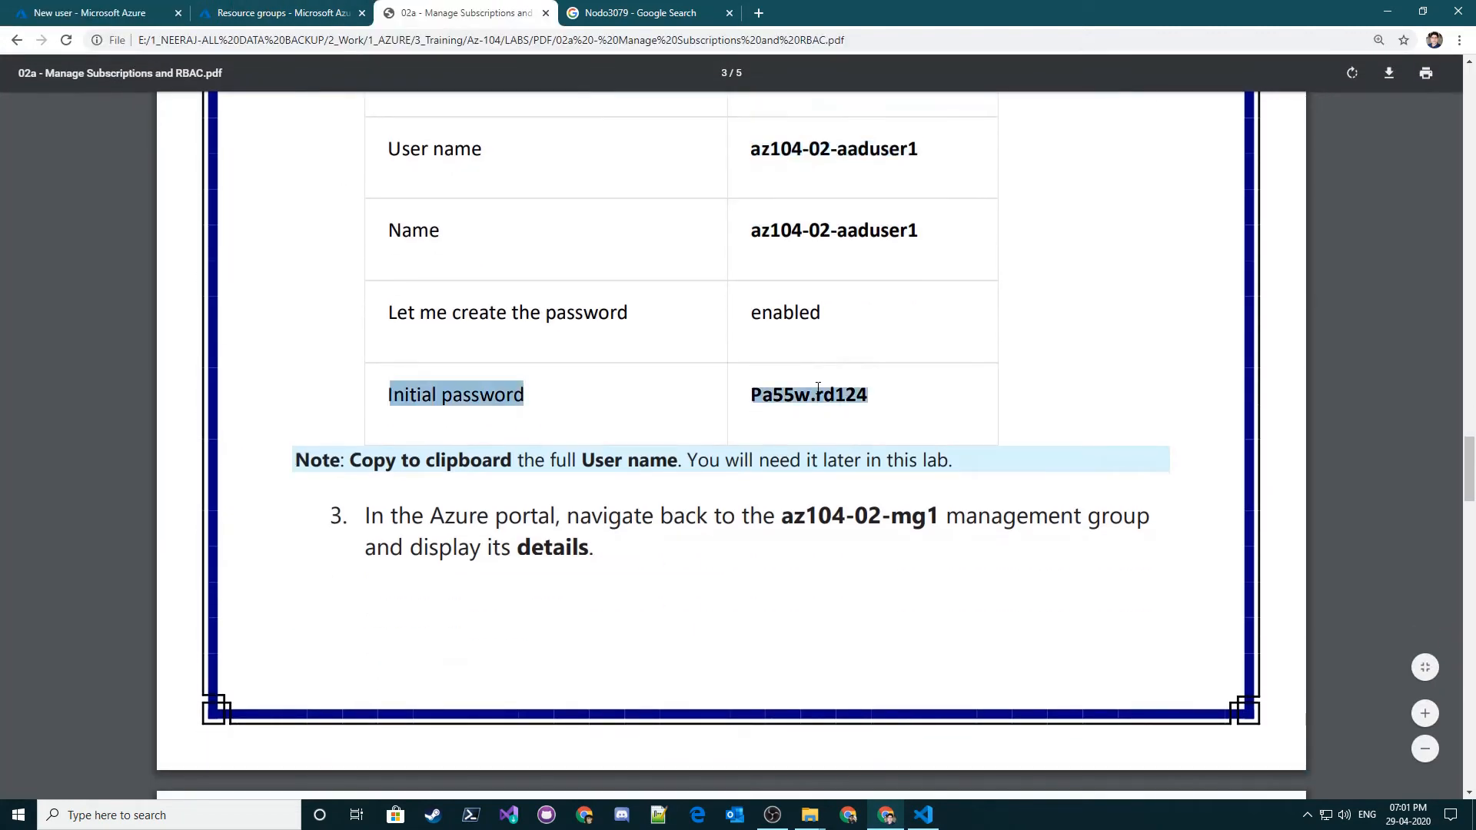
{"action": "left_click", "coordinate": [879, 404]}
{"action": "scroll", "coordinate": [381, 248], "scroll_direction": "down", "scroll_amount": 2}
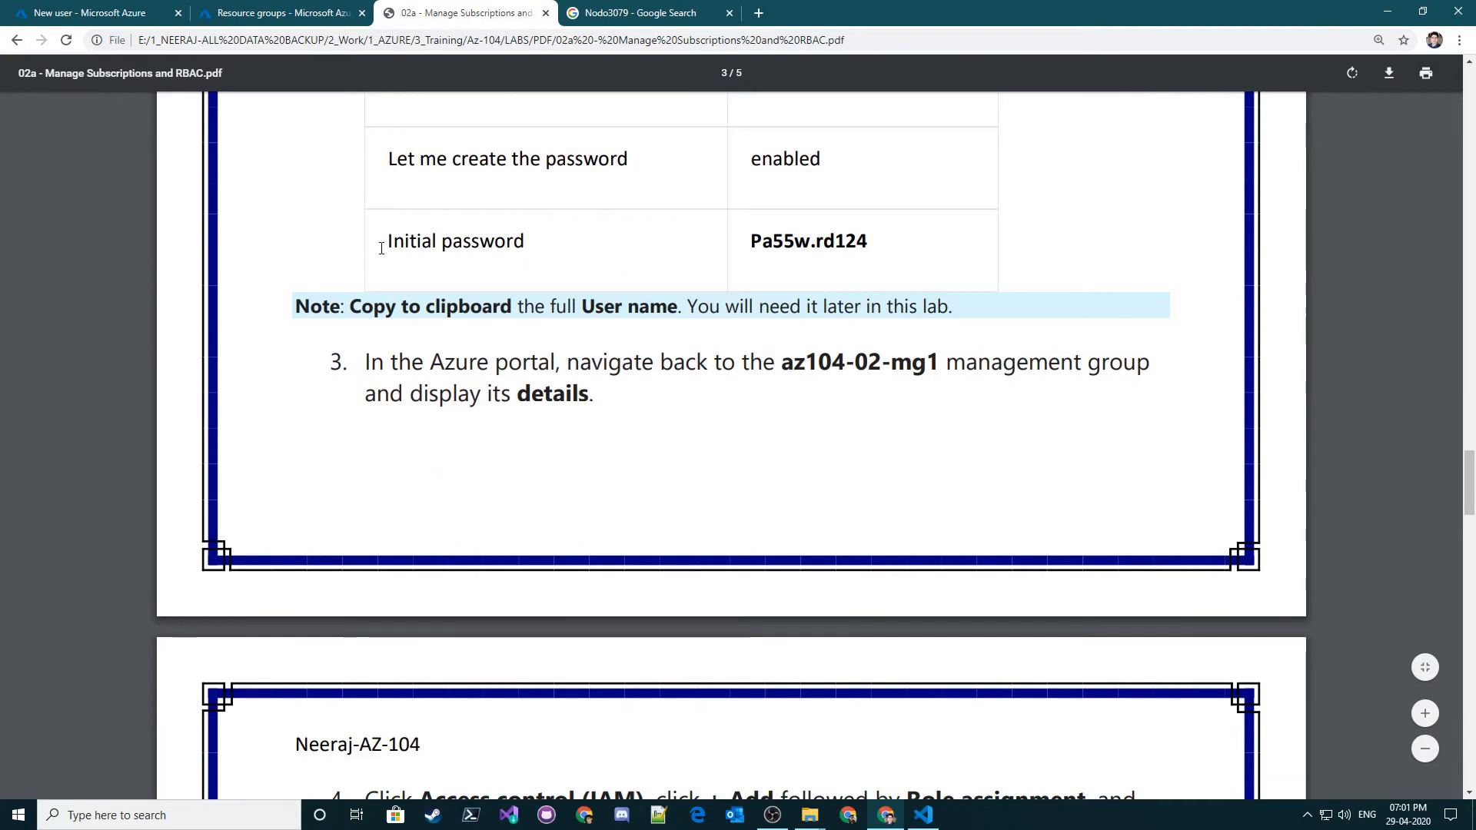
{"action": "scroll", "coordinate": [834, 353], "scroll_direction": "down", "scroll_amount": 1}
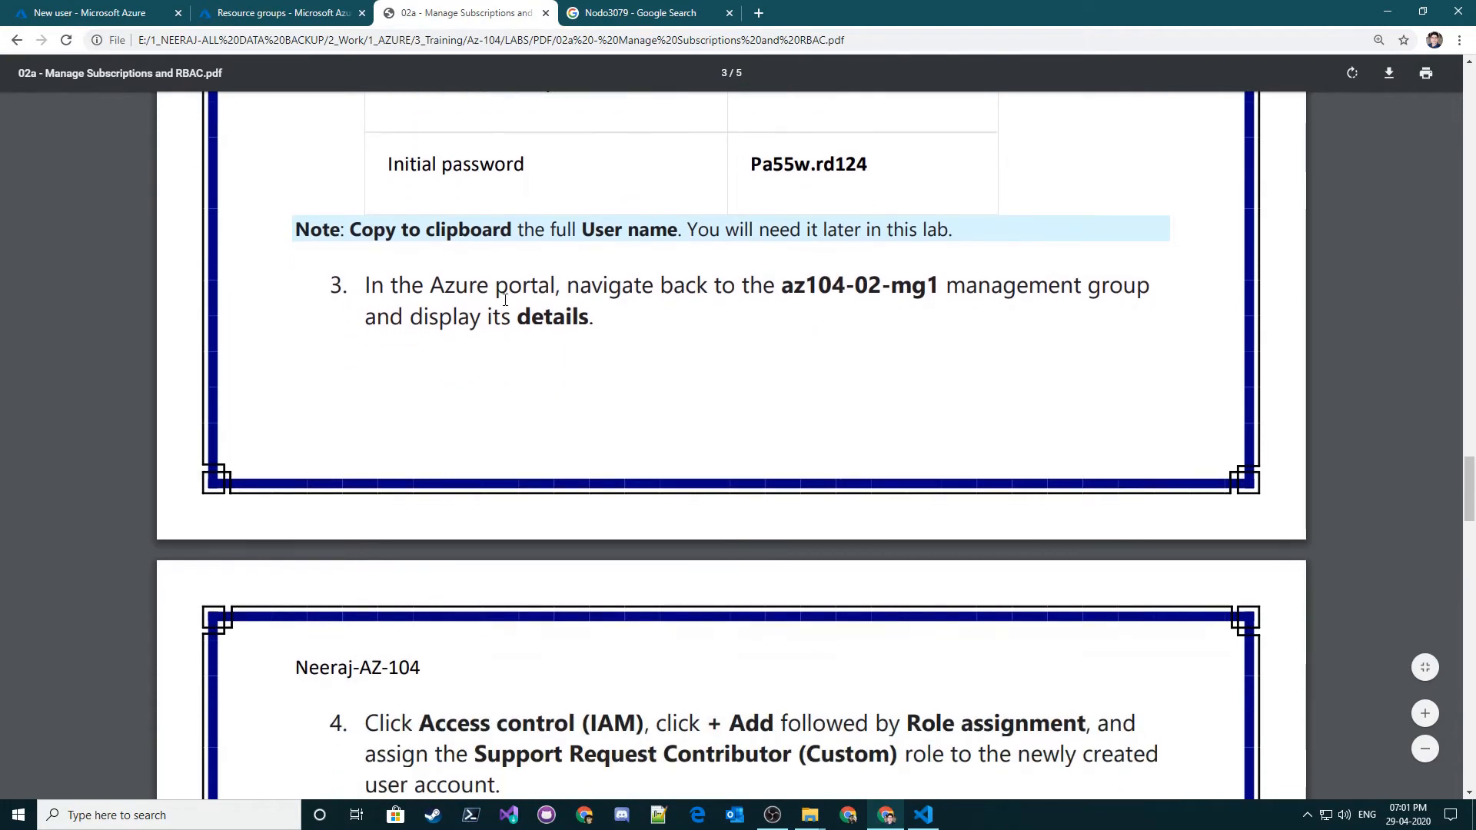
{"action": "triple_click", "coordinate": [569, 286]}
{"action": "left_click", "coordinate": [680, 288]}
{"action": "scroll", "coordinate": [428, 300], "scroll_direction": "up", "scroll_amount": 7}
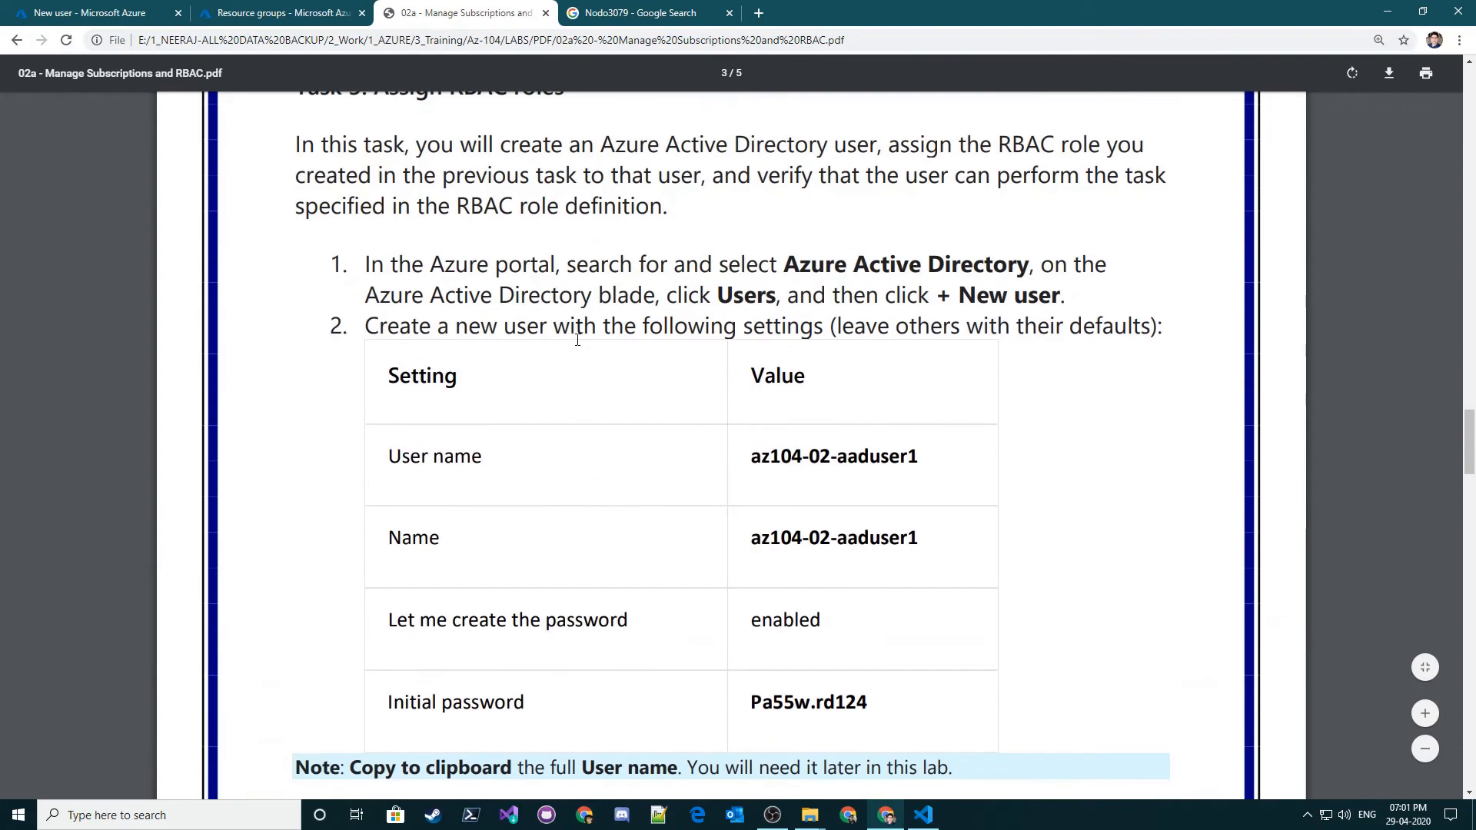
{"action": "scroll", "coordinate": [830, 355], "scroll_direction": "down", "scroll_amount": 3}
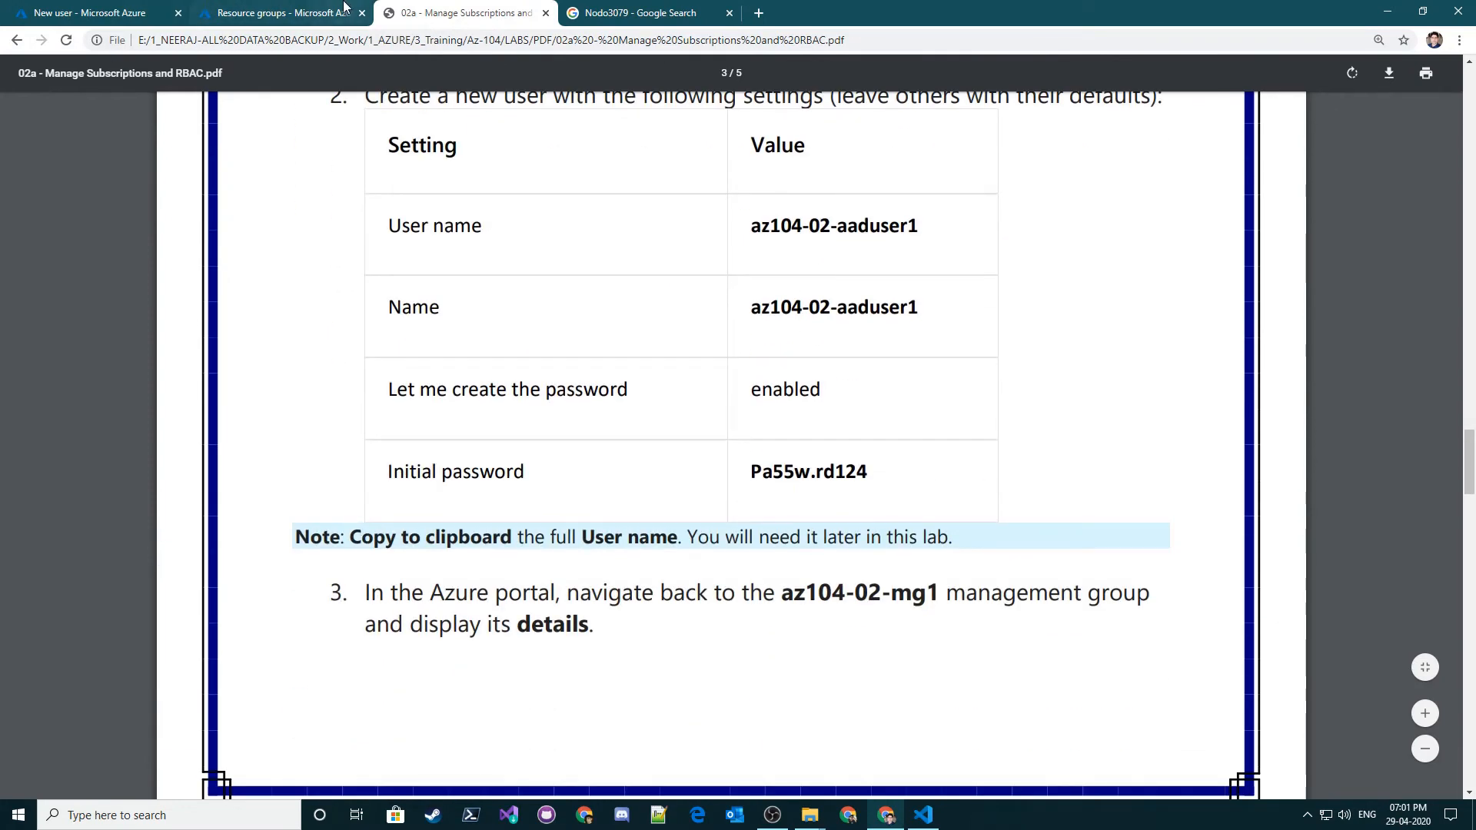
- Create the user az104-02-aaduser1 from the New user form
{"action": "left_click", "coordinate": [92, 13]}
{"action": "scroll", "coordinate": [405, 472], "scroll_direction": "up", "scroll_amount": 4}
{"action": "scroll", "coordinate": [400, 484], "scroll_direction": "down", "scroll_amount": 4}
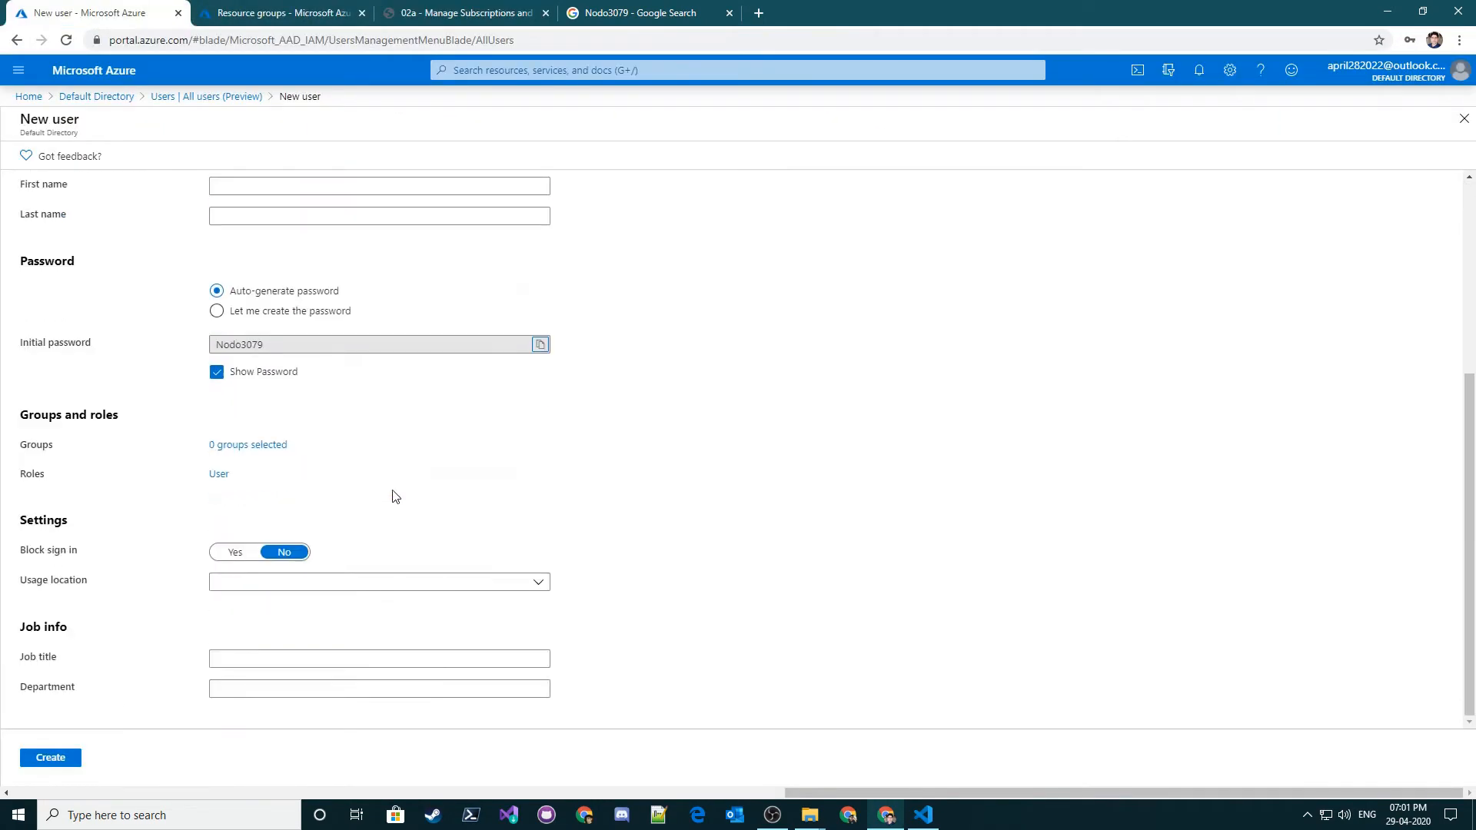
{"action": "left_click", "coordinate": [46, 757]}
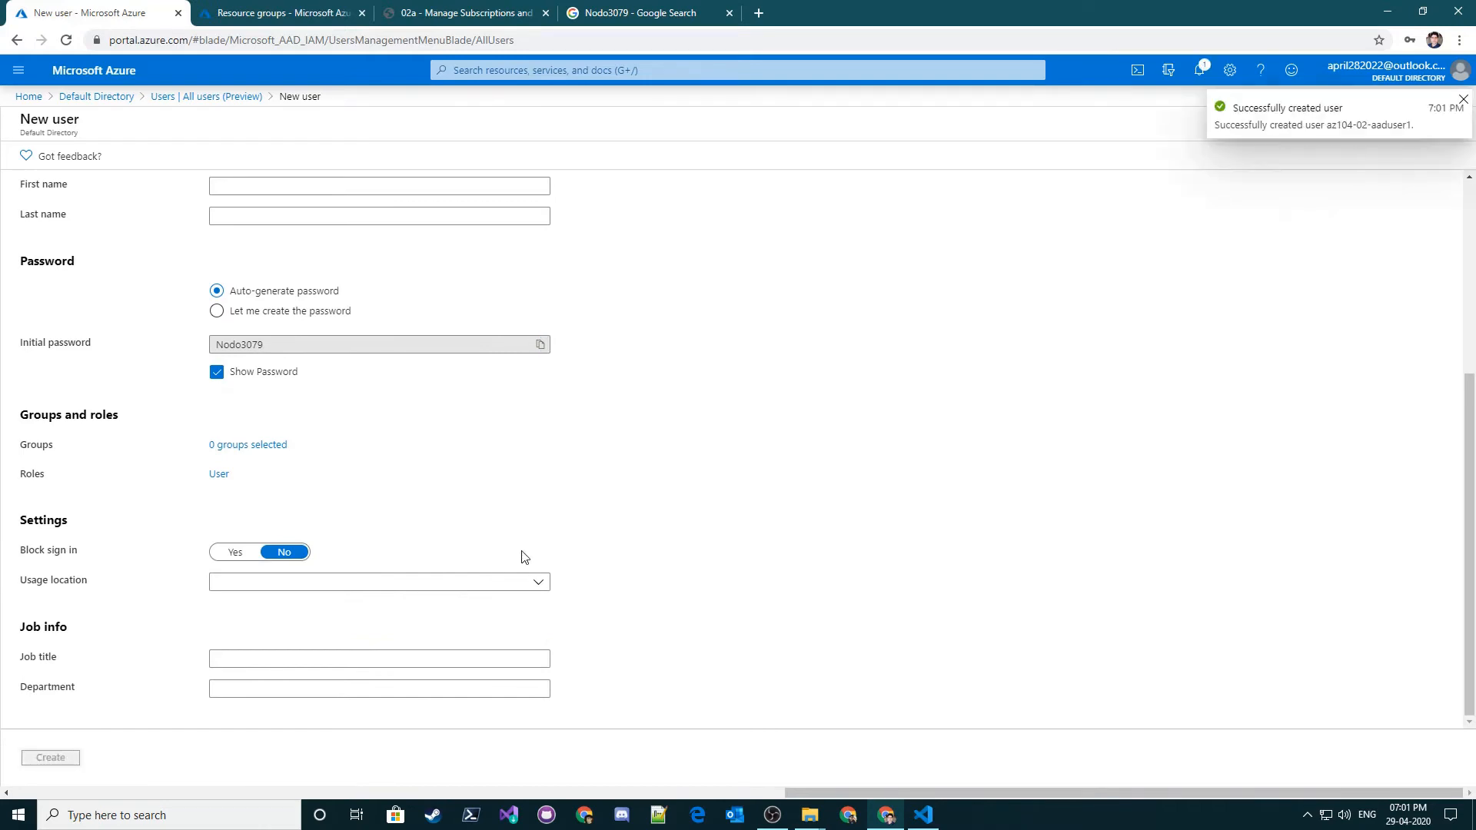
- Open az104-02-aaduser1's profile and select its full user principal name
{"action": "left_click", "coordinate": [591, 374]}
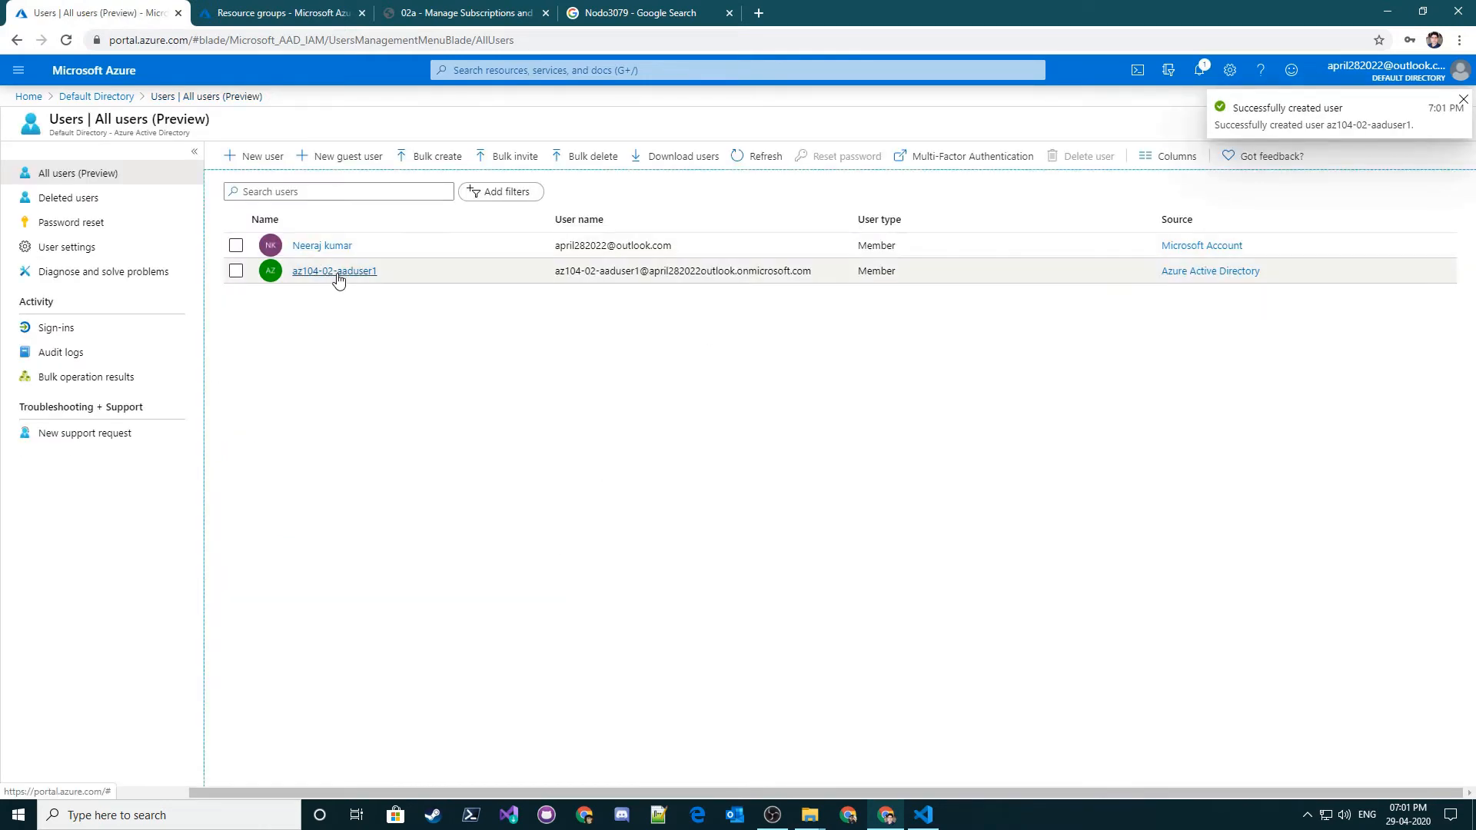
{"action": "left_click", "coordinate": [350, 275]}
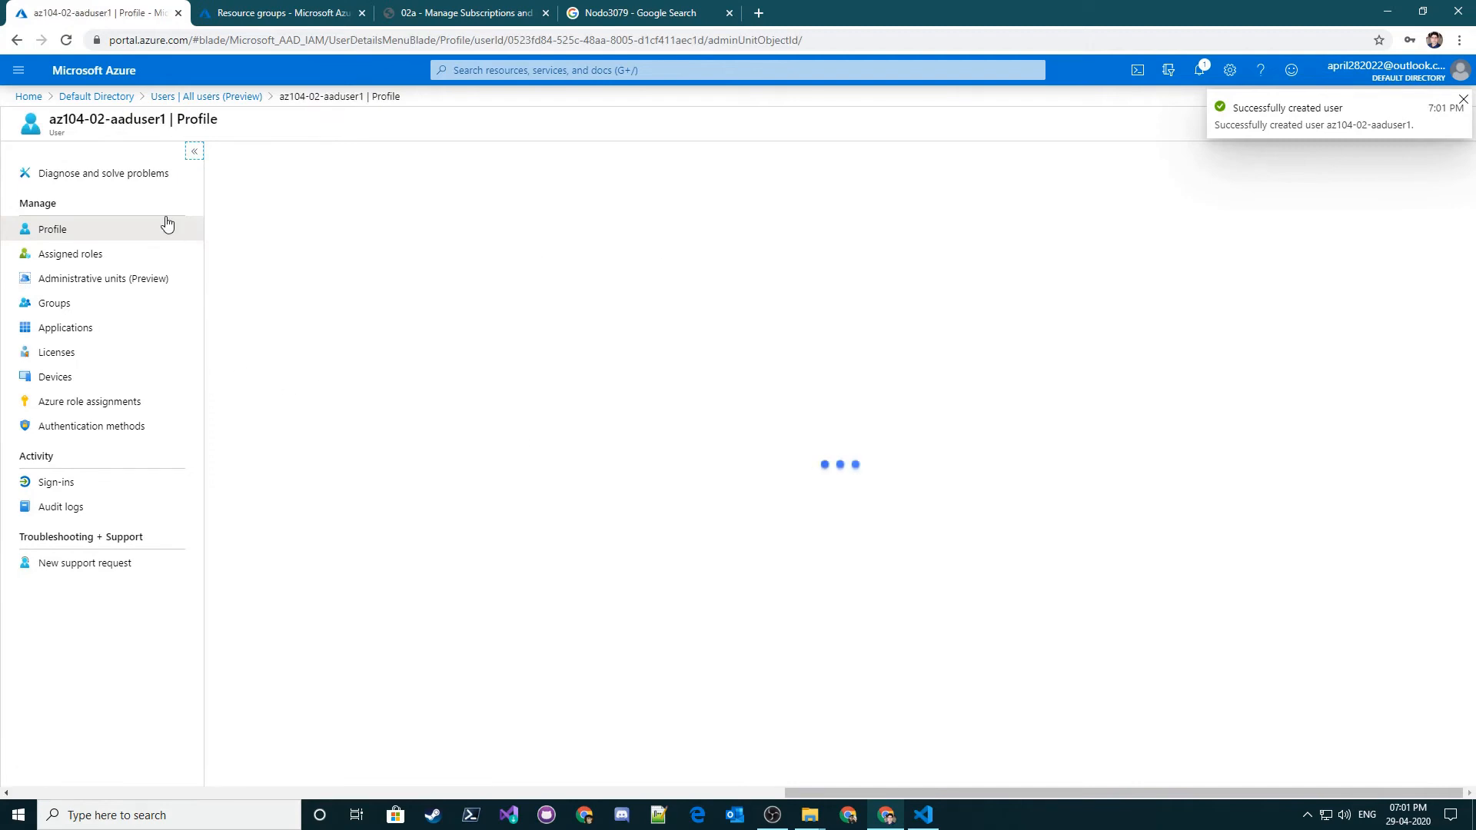
{"action": "scroll", "coordinate": [372, 384], "scroll_direction": "down", "scroll_amount": 1}
{"action": "scroll", "coordinate": [373, 385], "scroll_direction": "up", "scroll_amount": 1}
{"action": "double_click", "coordinate": [372, 219]}
{"action": "left_click", "coordinate": [372, 219]}
{"action": "triple_click", "coordinate": [369, 219]}
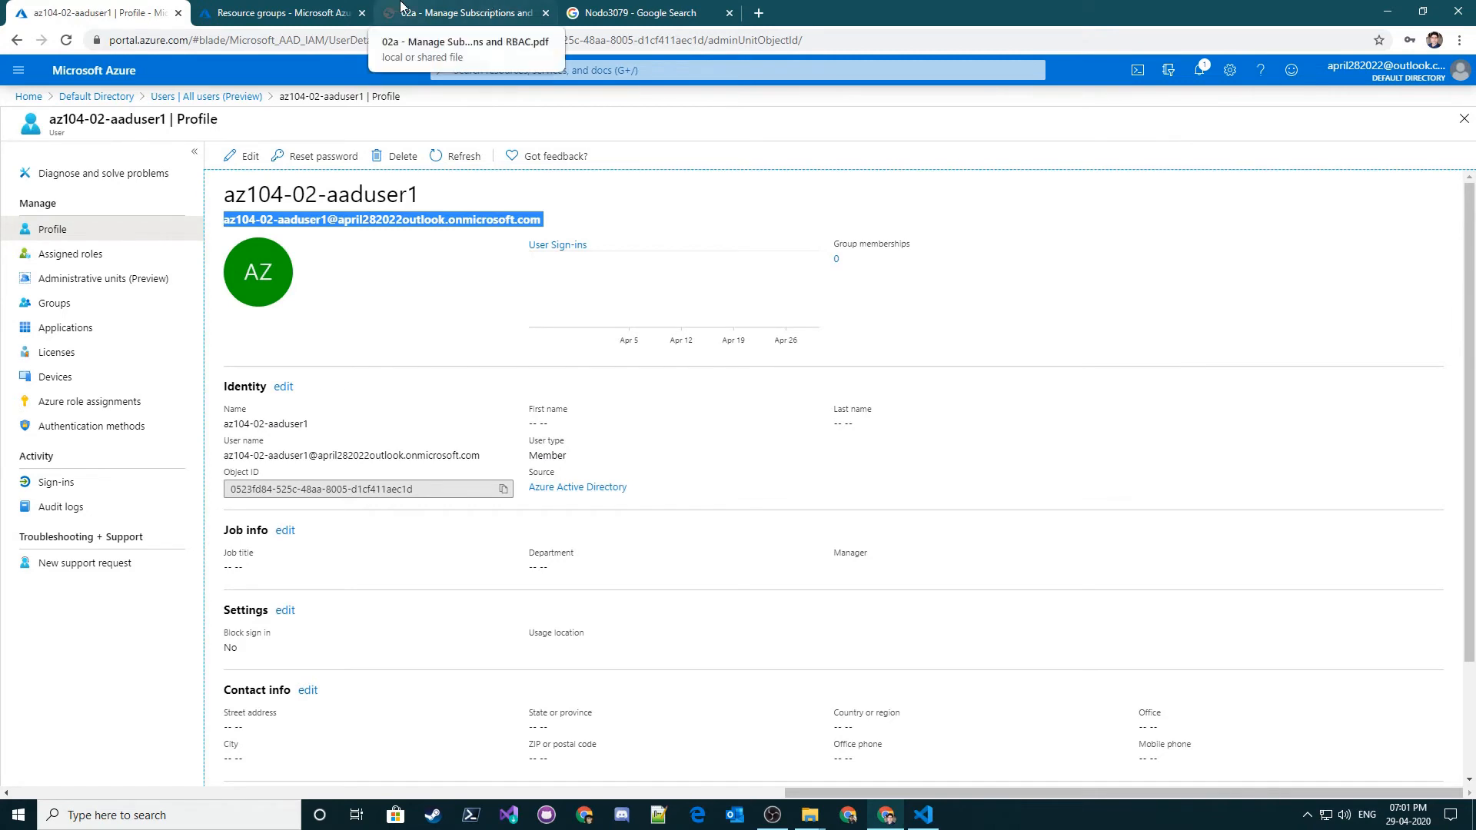
- Read step 4 in the lab PDF on assigning the Support Request Contributor (Custom) role
{"action": "left_click", "coordinate": [639, 12]}
{"action": "left_click", "coordinate": [461, 12]}
{"action": "scroll", "coordinate": [846, 422], "scroll_direction": "down", "scroll_amount": 4}
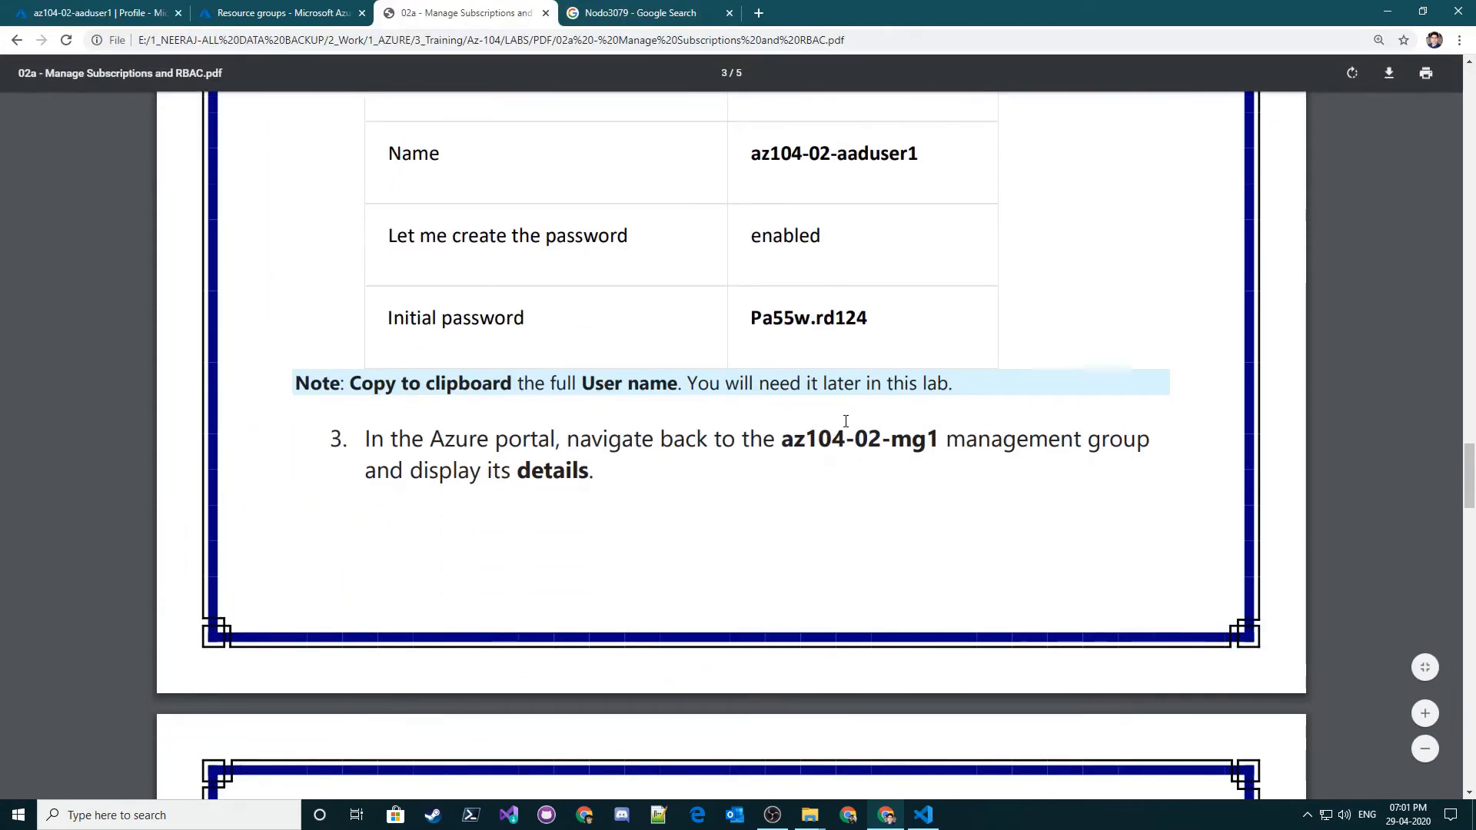
{"action": "scroll", "coordinate": [846, 422], "scroll_direction": "down", "scroll_amount": 1}
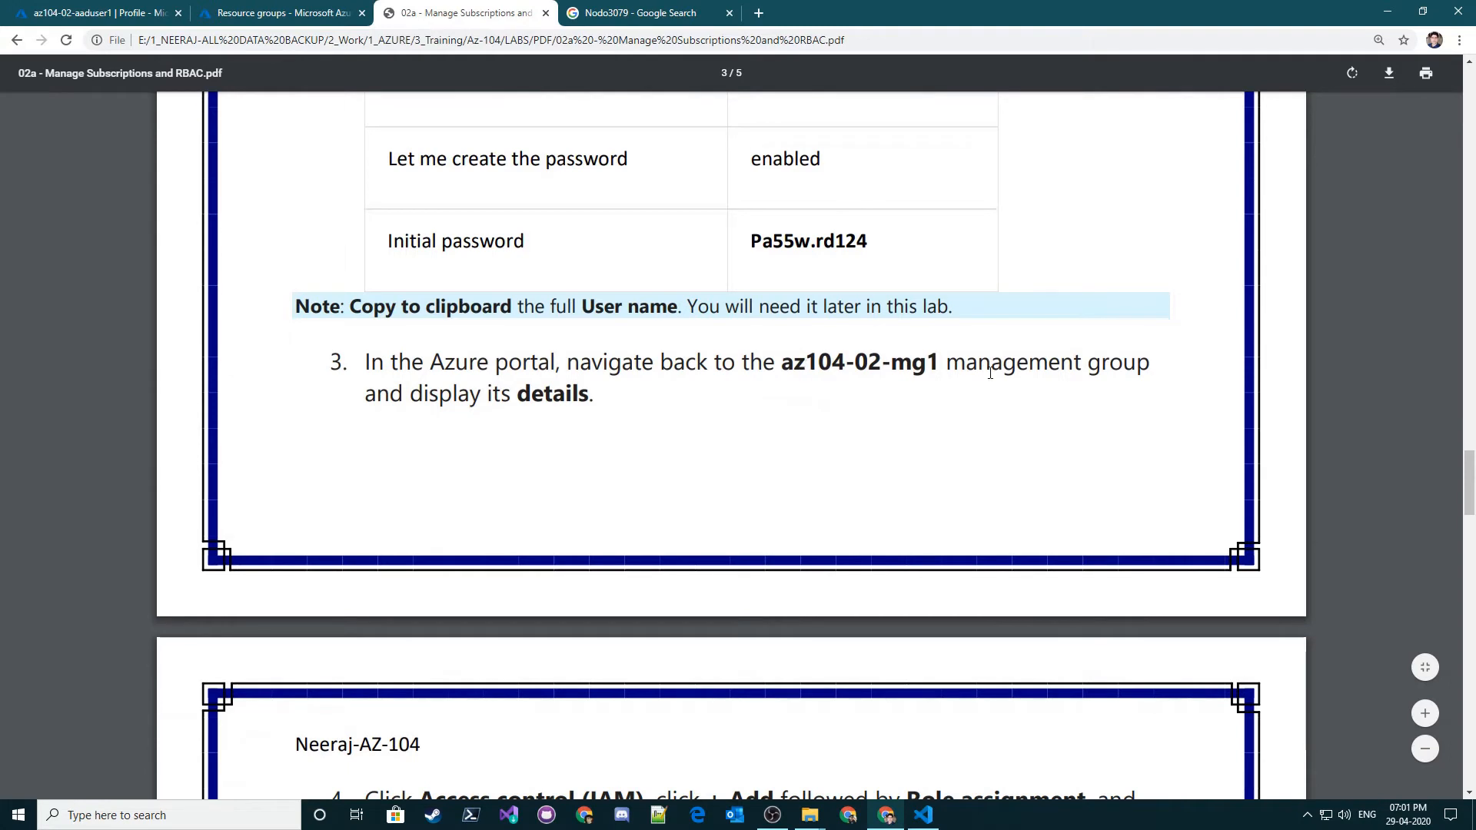
{"action": "scroll", "coordinate": [577, 381], "scroll_direction": "down", "scroll_amount": 6}
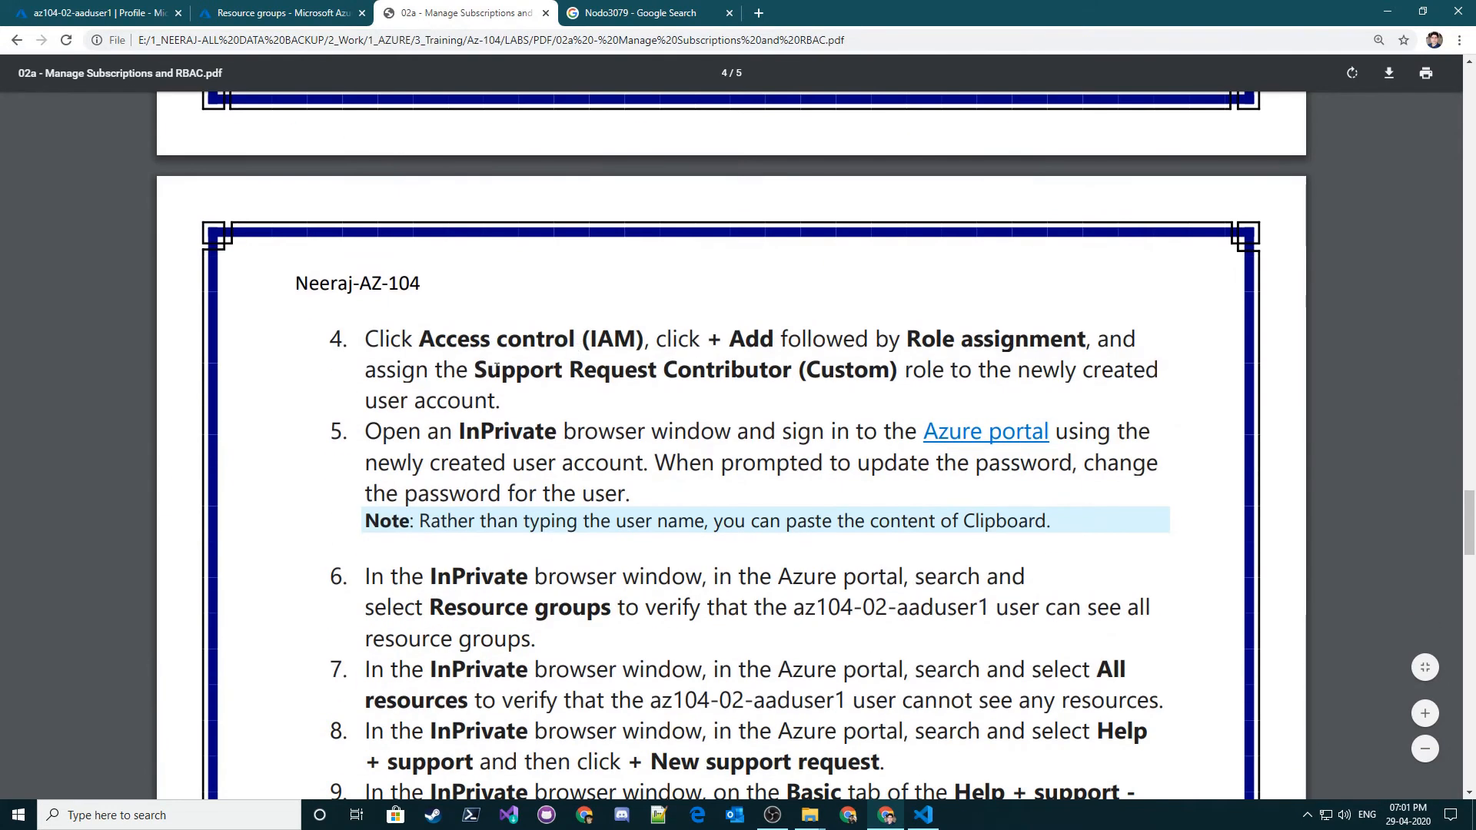
{"action": "left_click_drag", "start_coordinate": [427, 336], "coordinate": [1021, 350]}
{"action": "left_click", "coordinate": [721, 349]}
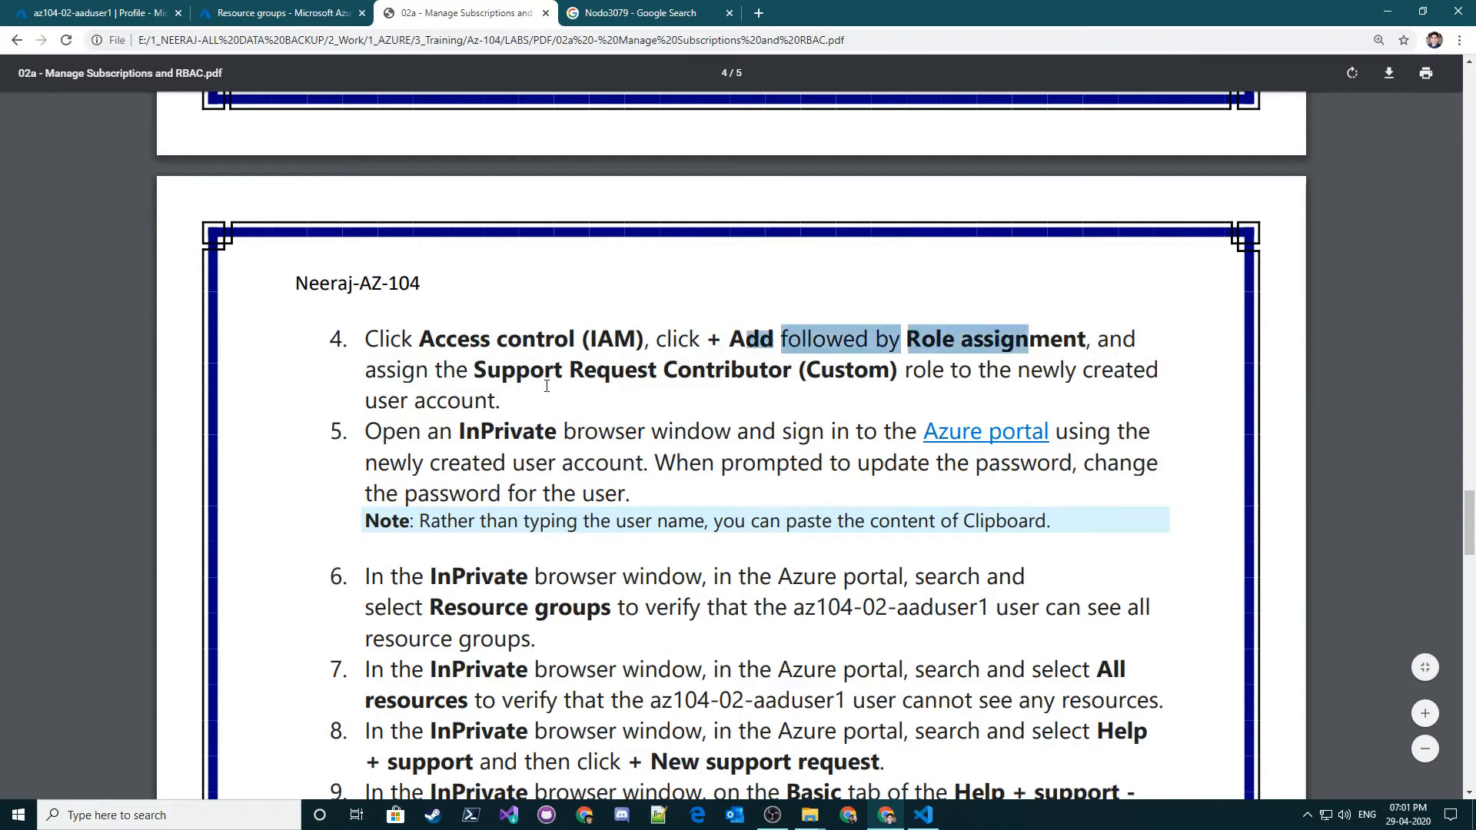
{"action": "left_click_drag", "start_coordinate": [461, 369], "coordinate": [804, 366]}
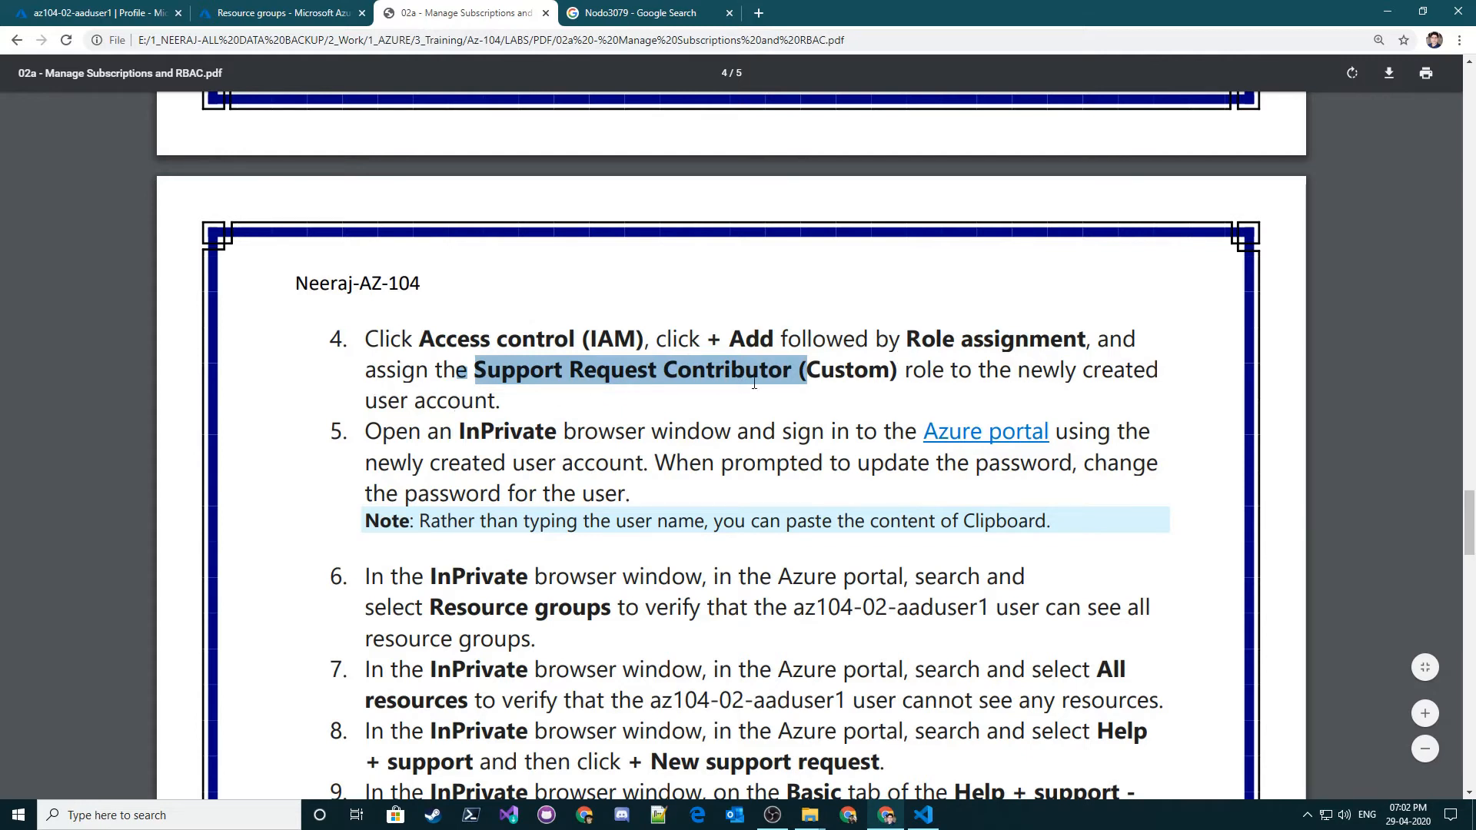
{"action": "scroll", "coordinate": [754, 384], "scroll_direction": "up", "scroll_amount": 4}
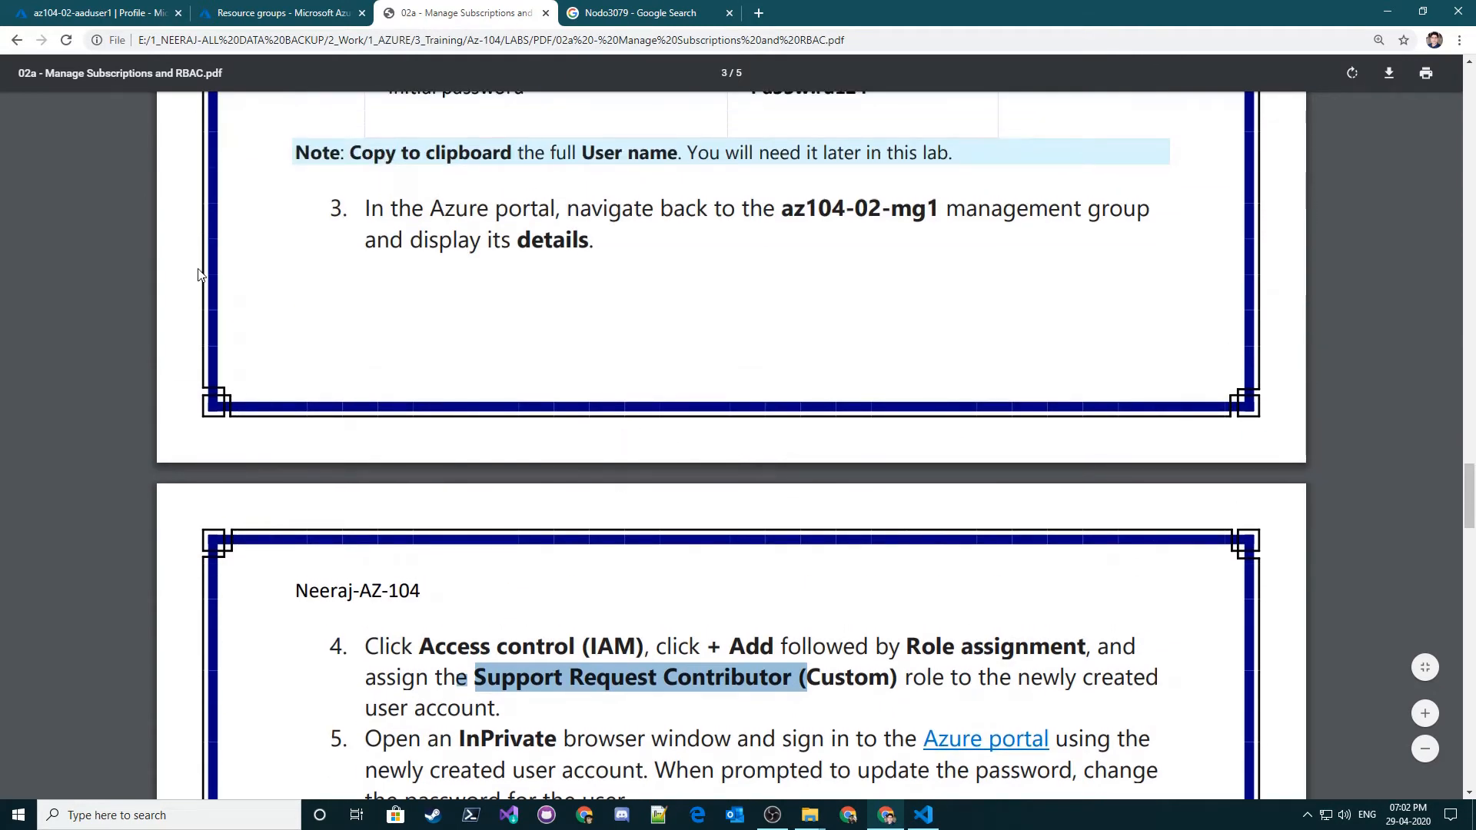
- Find Management groups via the portal search and open az104-02-mg1's details page
{"action": "left_click", "coordinate": [258, 12]}
{"action": "left_click", "coordinate": [100, 12]}
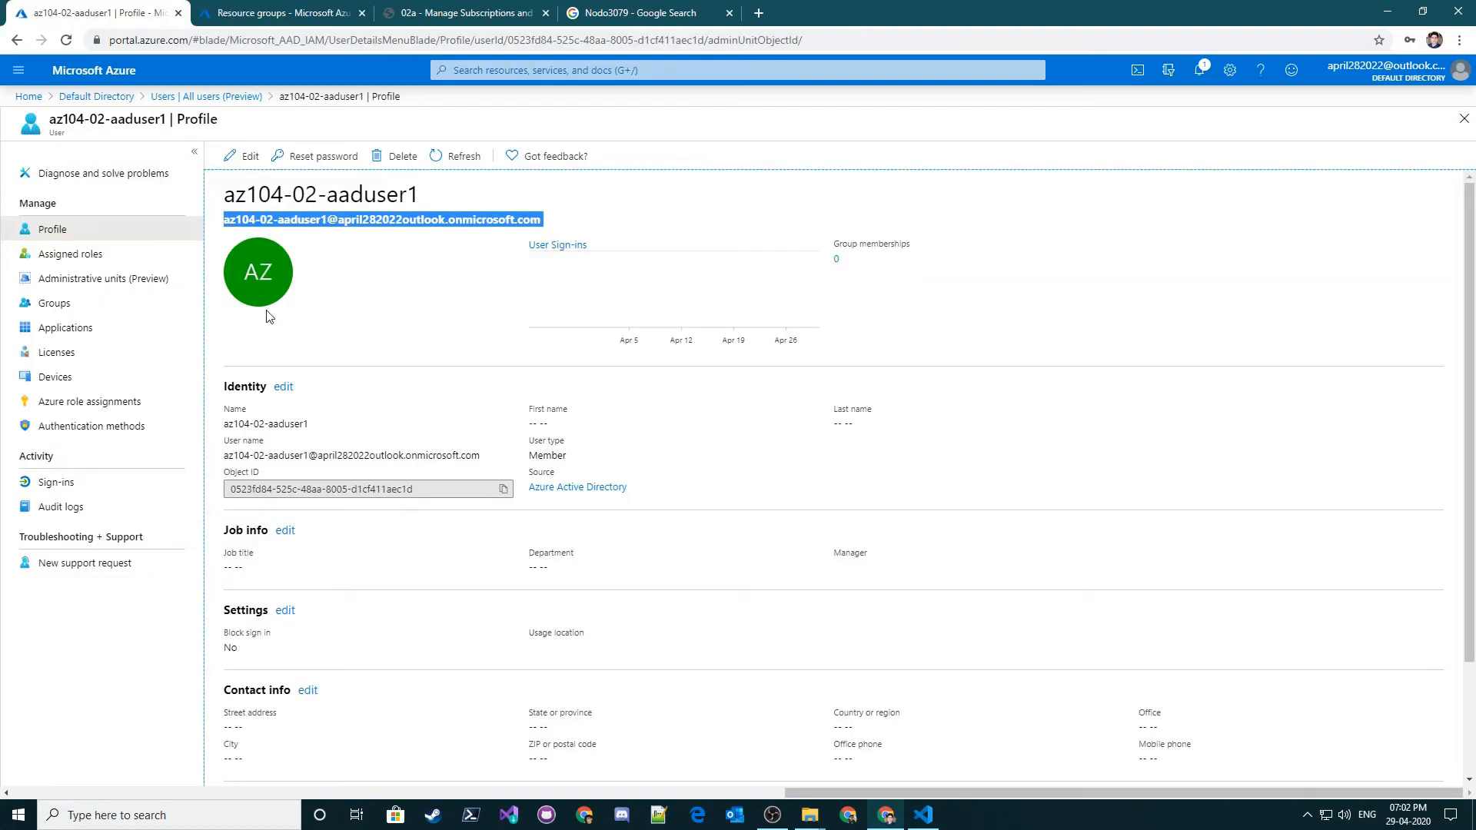
{"action": "left_click", "coordinate": [492, 70]}
{"action": "left_click", "coordinate": [504, 129]}
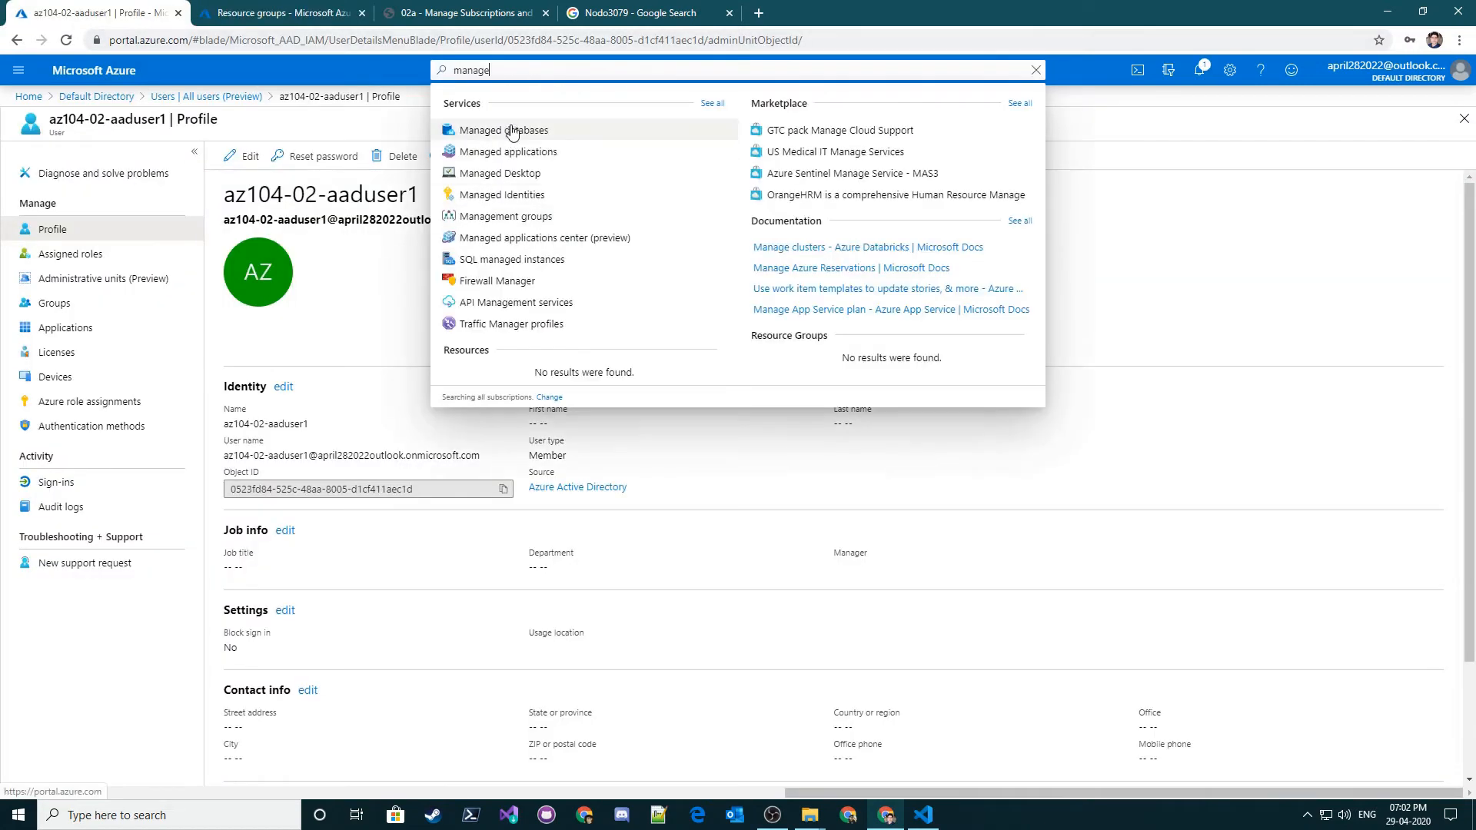
{"action": "left_click", "coordinate": [511, 216]}
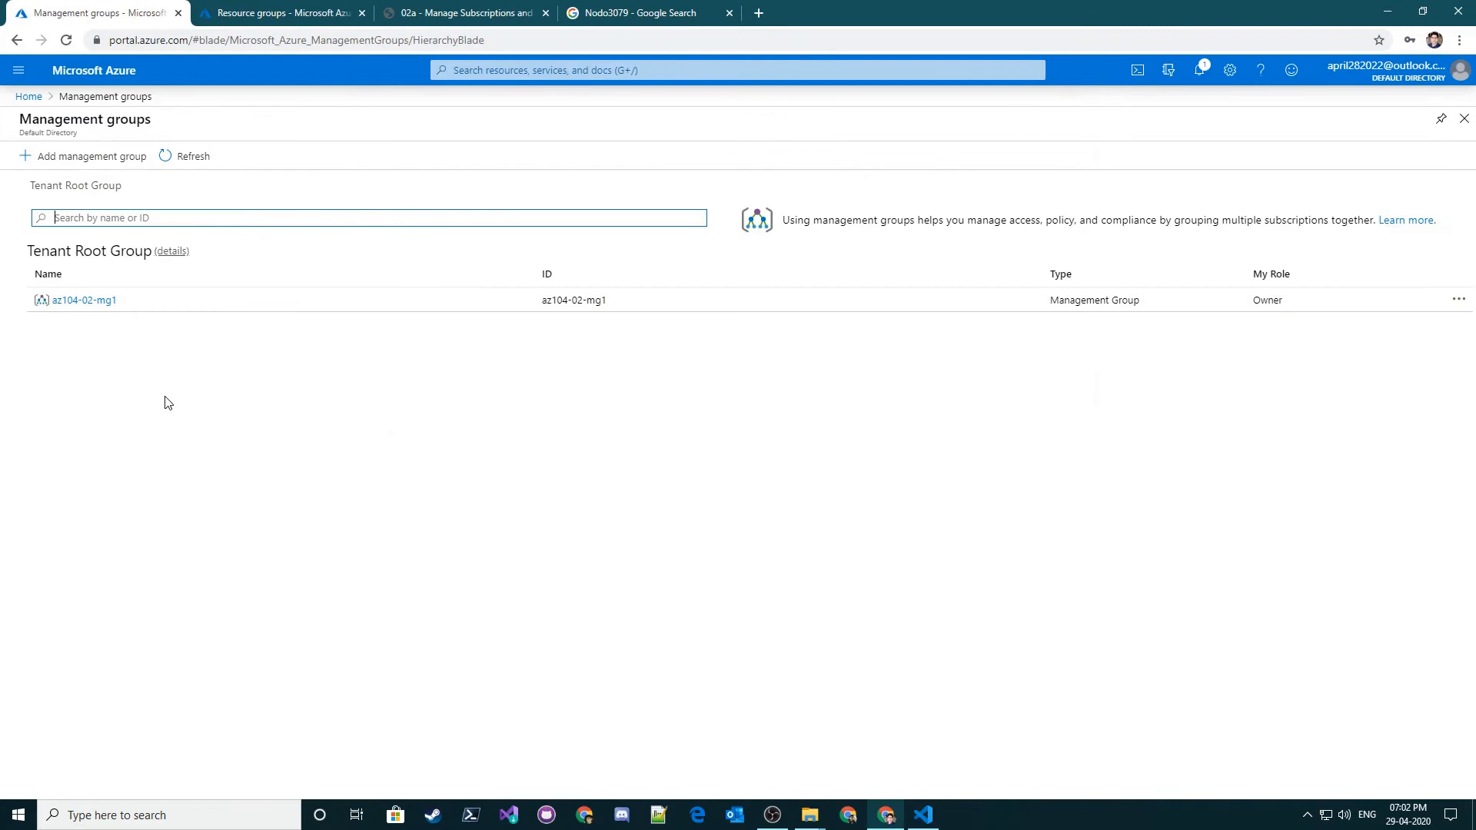
{"action": "left_click", "coordinate": [90, 328]}
{"action": "left_click", "coordinate": [105, 359]}
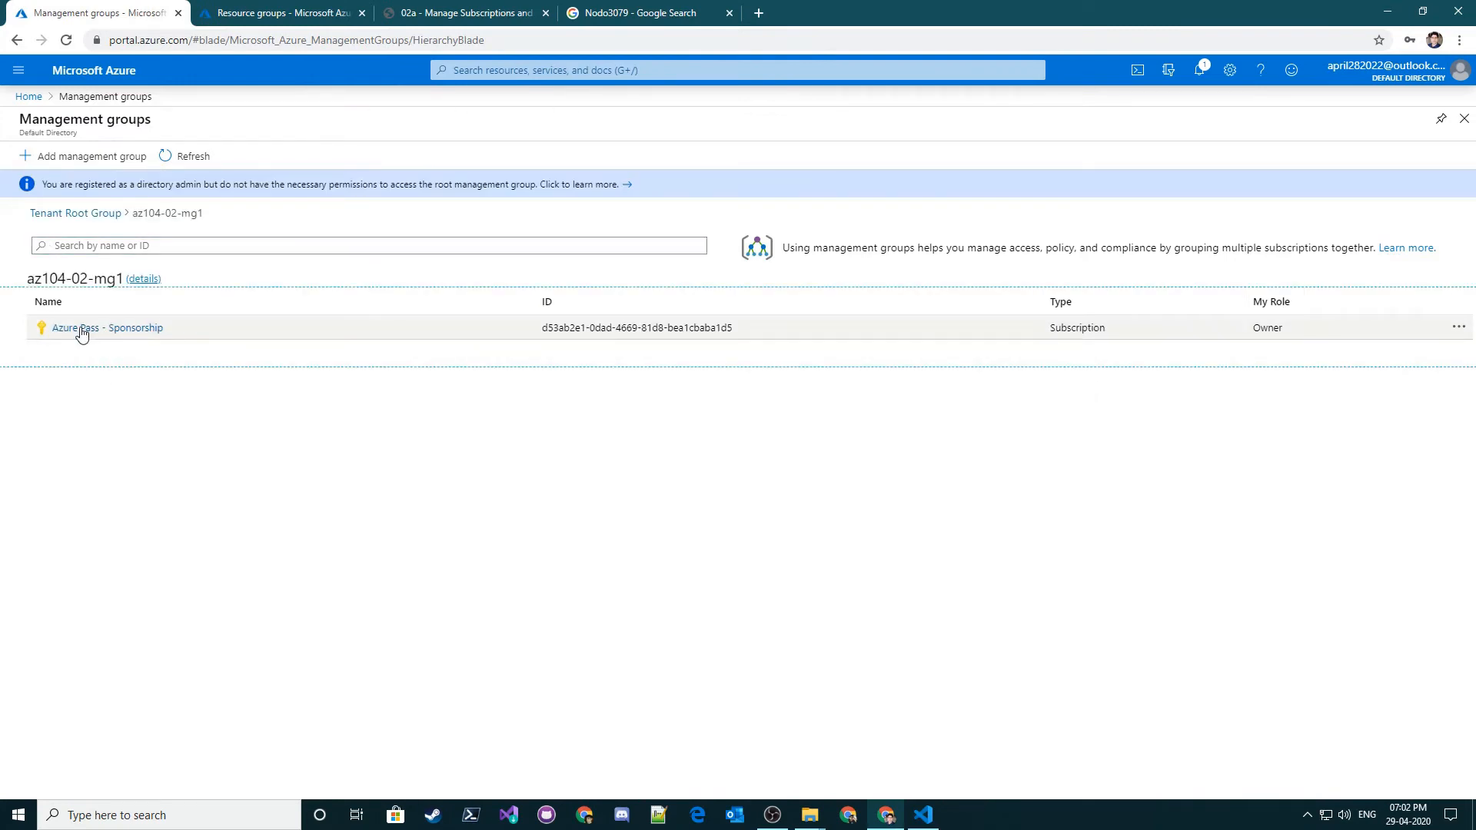
{"action": "left_click", "coordinate": [145, 279]}
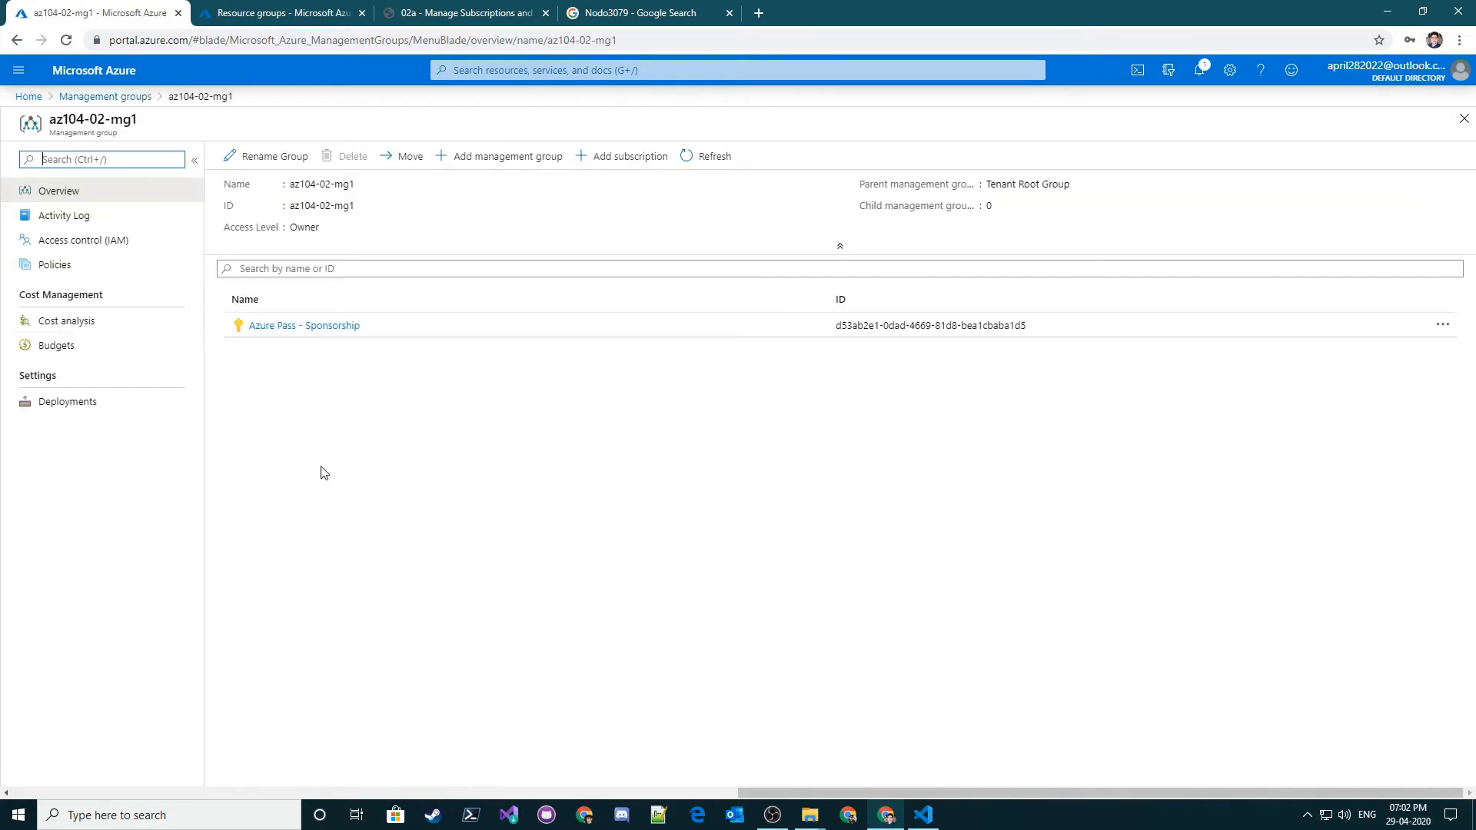
- Open az104-02-mg1's Access control (IAM) Roles list, first filtered to built-in roles
{"action": "left_click", "coordinate": [114, 246]}
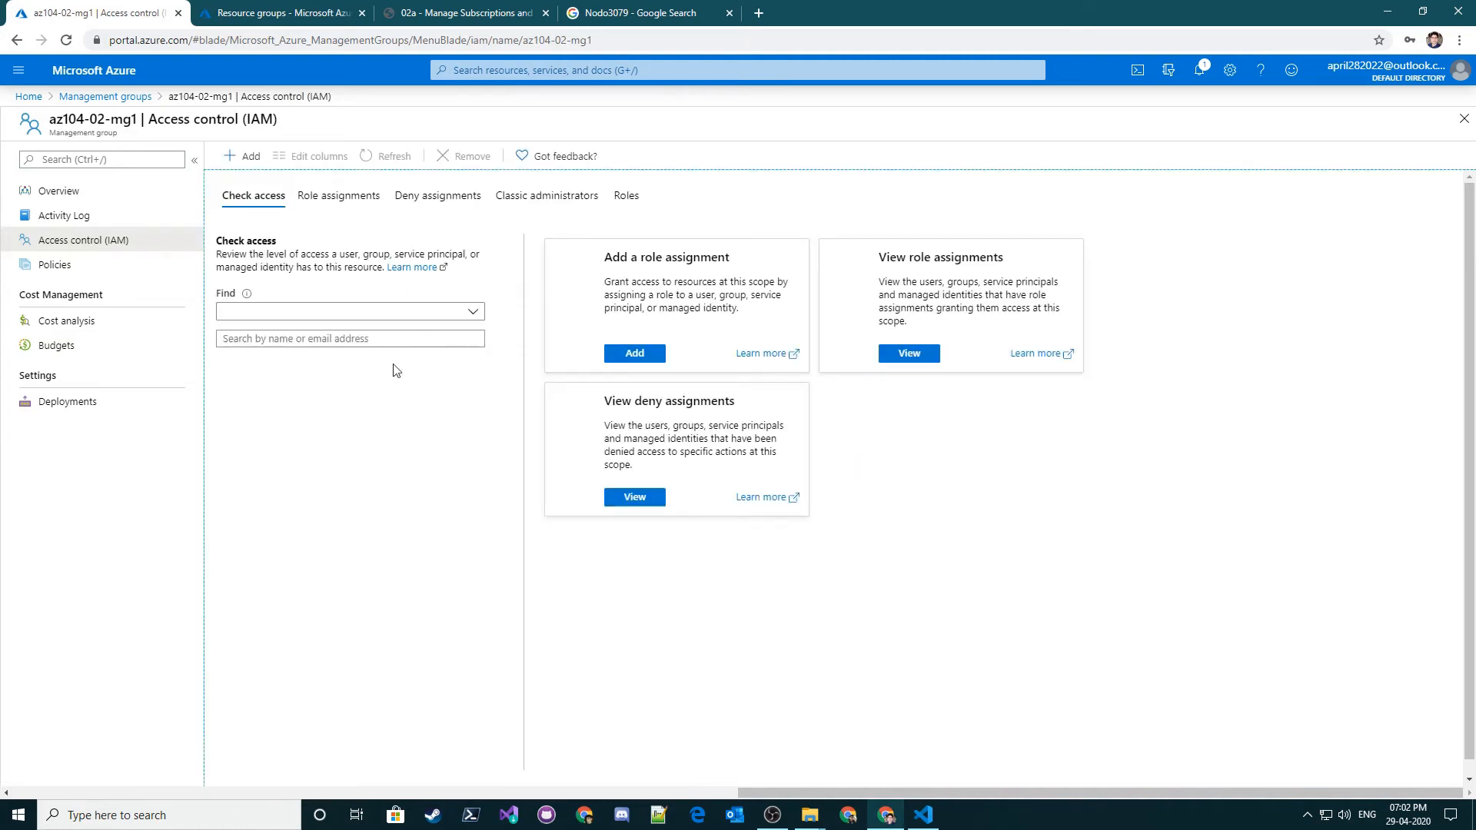
{"action": "left_click", "coordinate": [625, 197]}
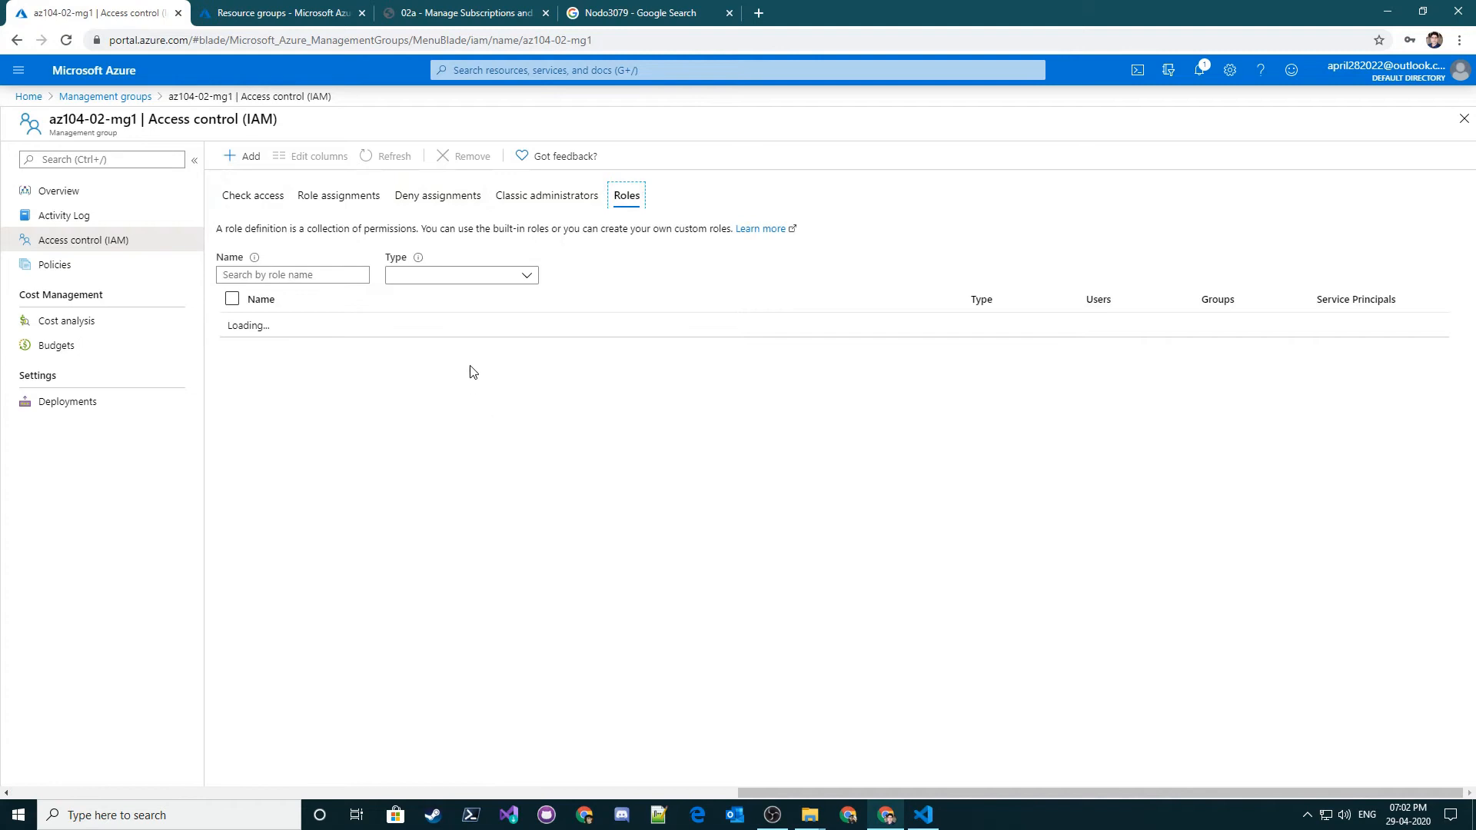
{"action": "left_click", "coordinate": [483, 278]}
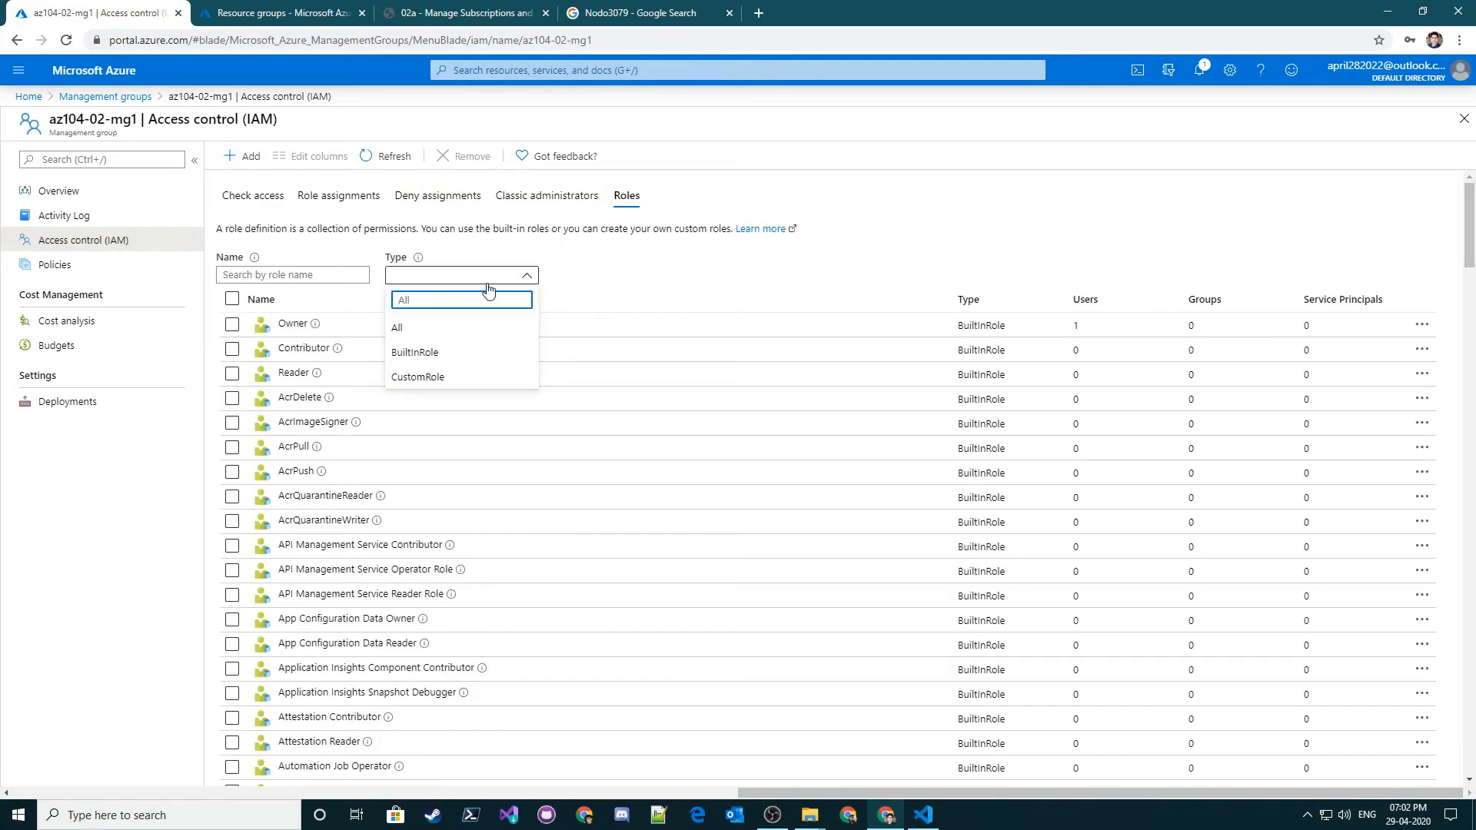
{"action": "left_click", "coordinate": [430, 354]}
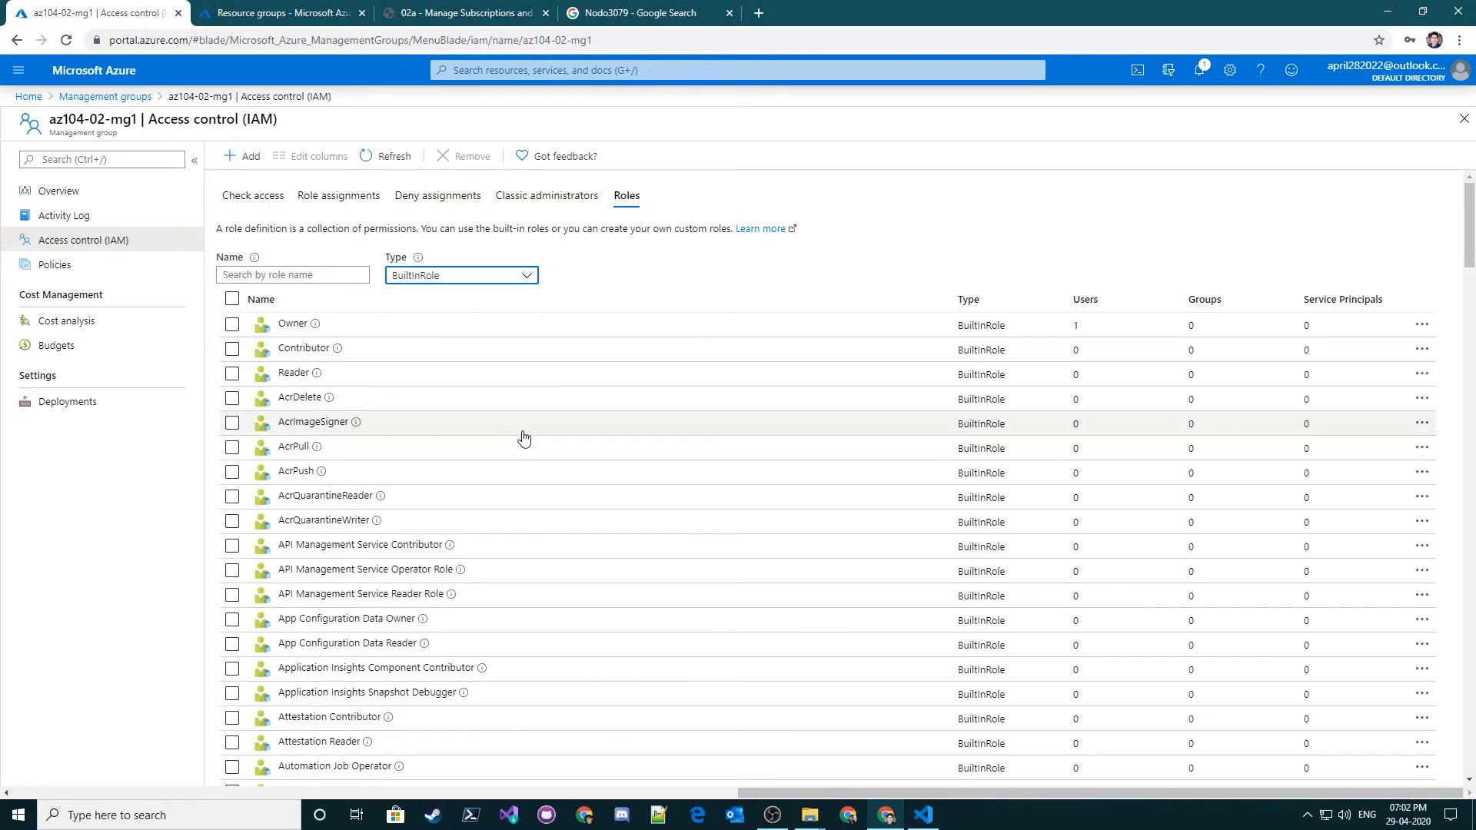
{"action": "scroll", "coordinate": [593, 452], "scroll_direction": "down", "scroll_amount": 12}
{"action": "scroll", "coordinate": [589, 452], "scroll_direction": "down", "scroll_amount": 14}
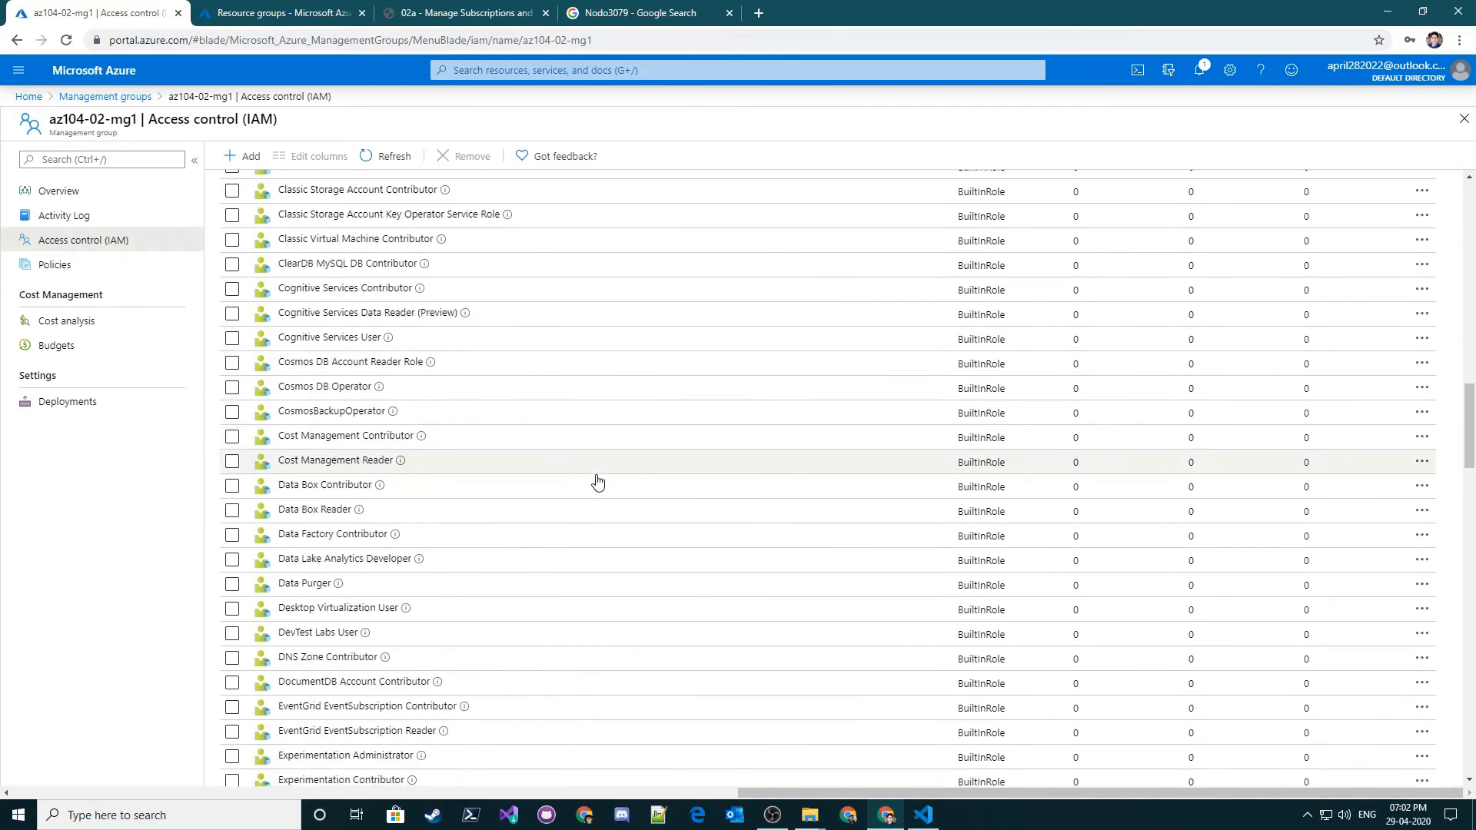
{"action": "scroll", "coordinate": [590, 442], "scroll_direction": "up", "scroll_amount": 17}
{"action": "scroll", "coordinate": [590, 434], "scroll_direction": "up", "scroll_amount": 10}
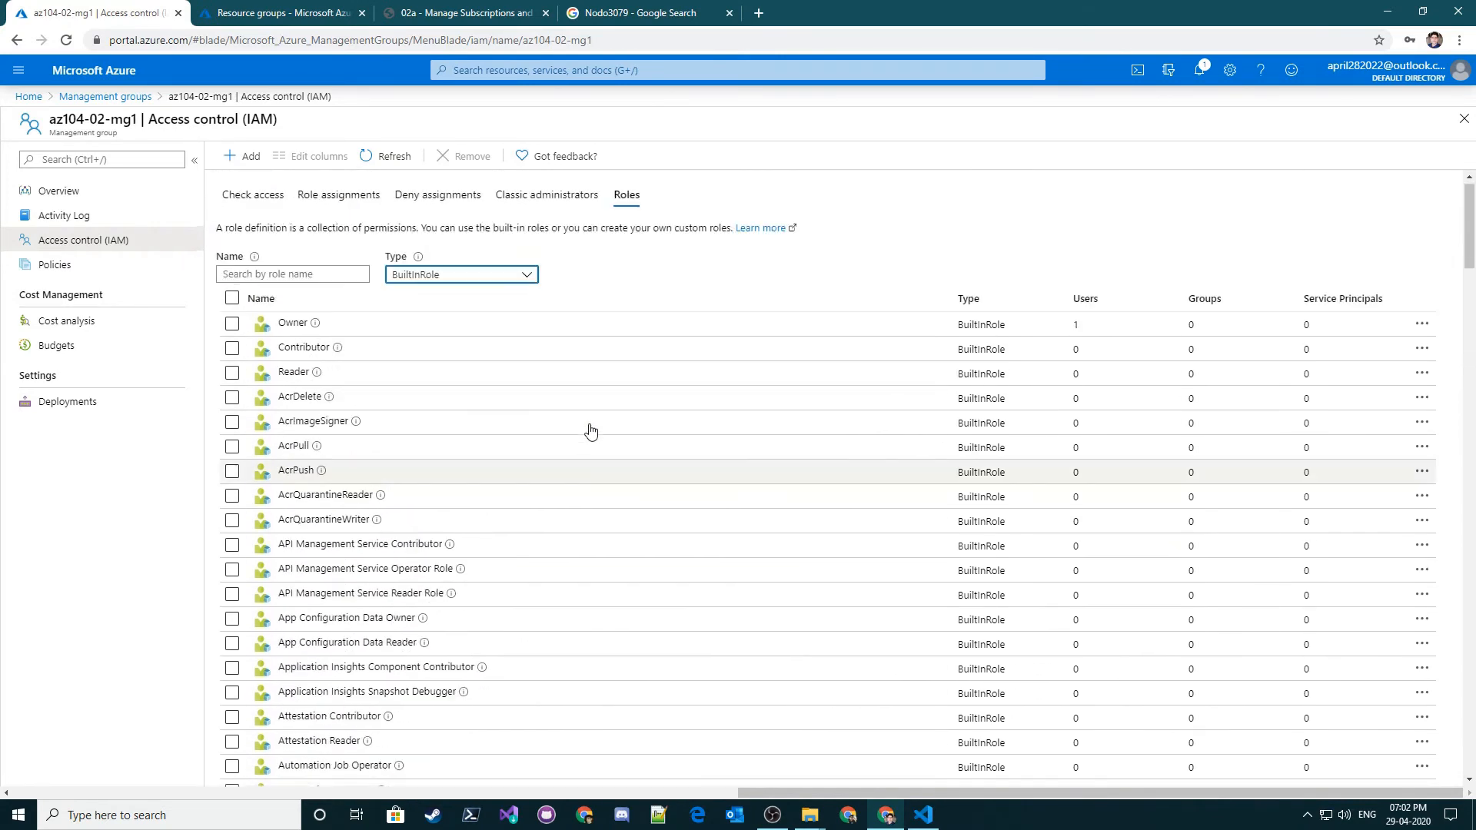
- Filter roles to CustomRole and refresh to find the custom role, then start a role assignment
{"action": "left_click", "coordinate": [435, 278]}
{"action": "left_click", "coordinate": [427, 376]}
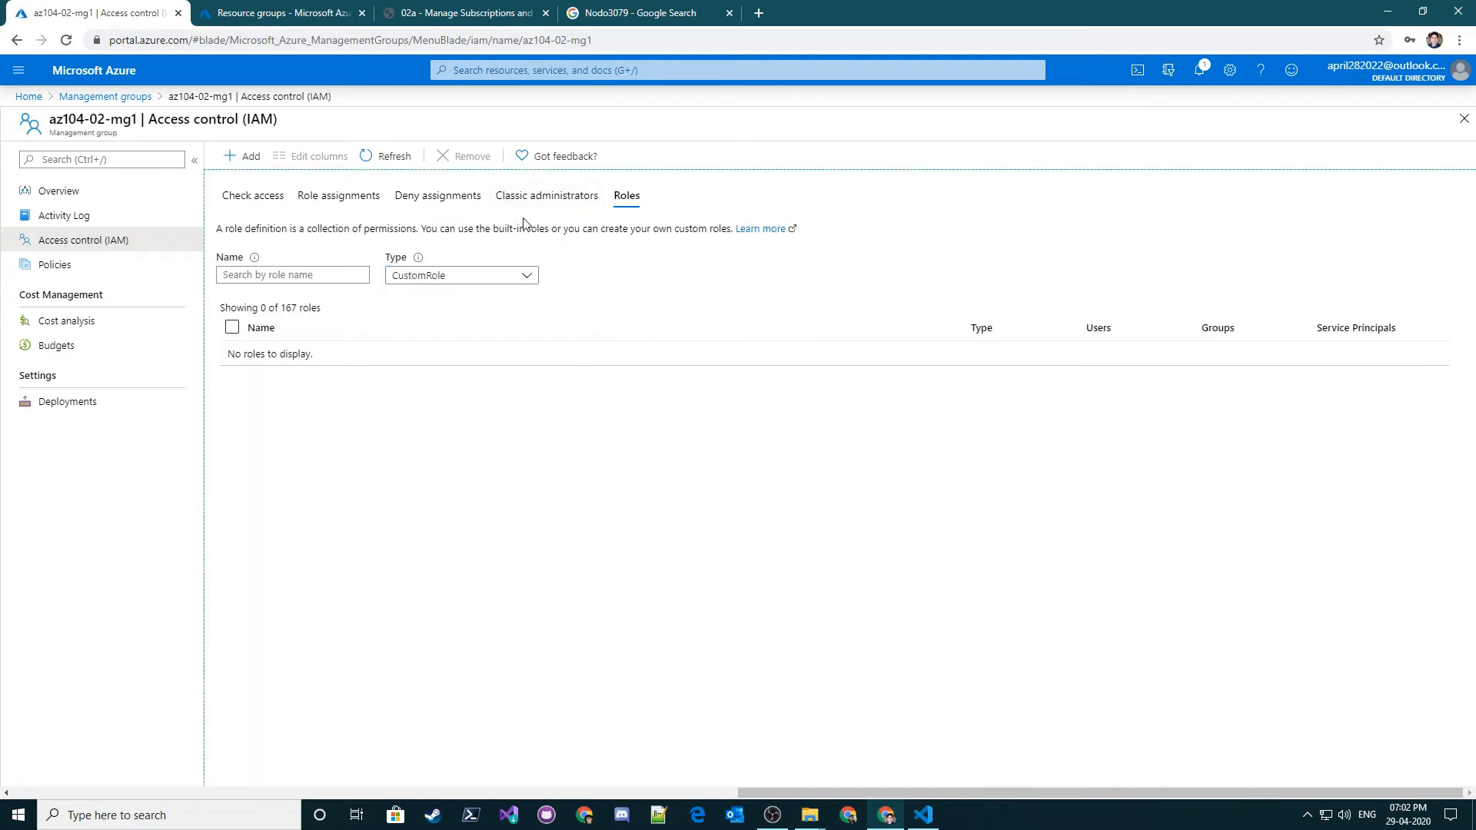
{"action": "left_click", "coordinate": [392, 158]}
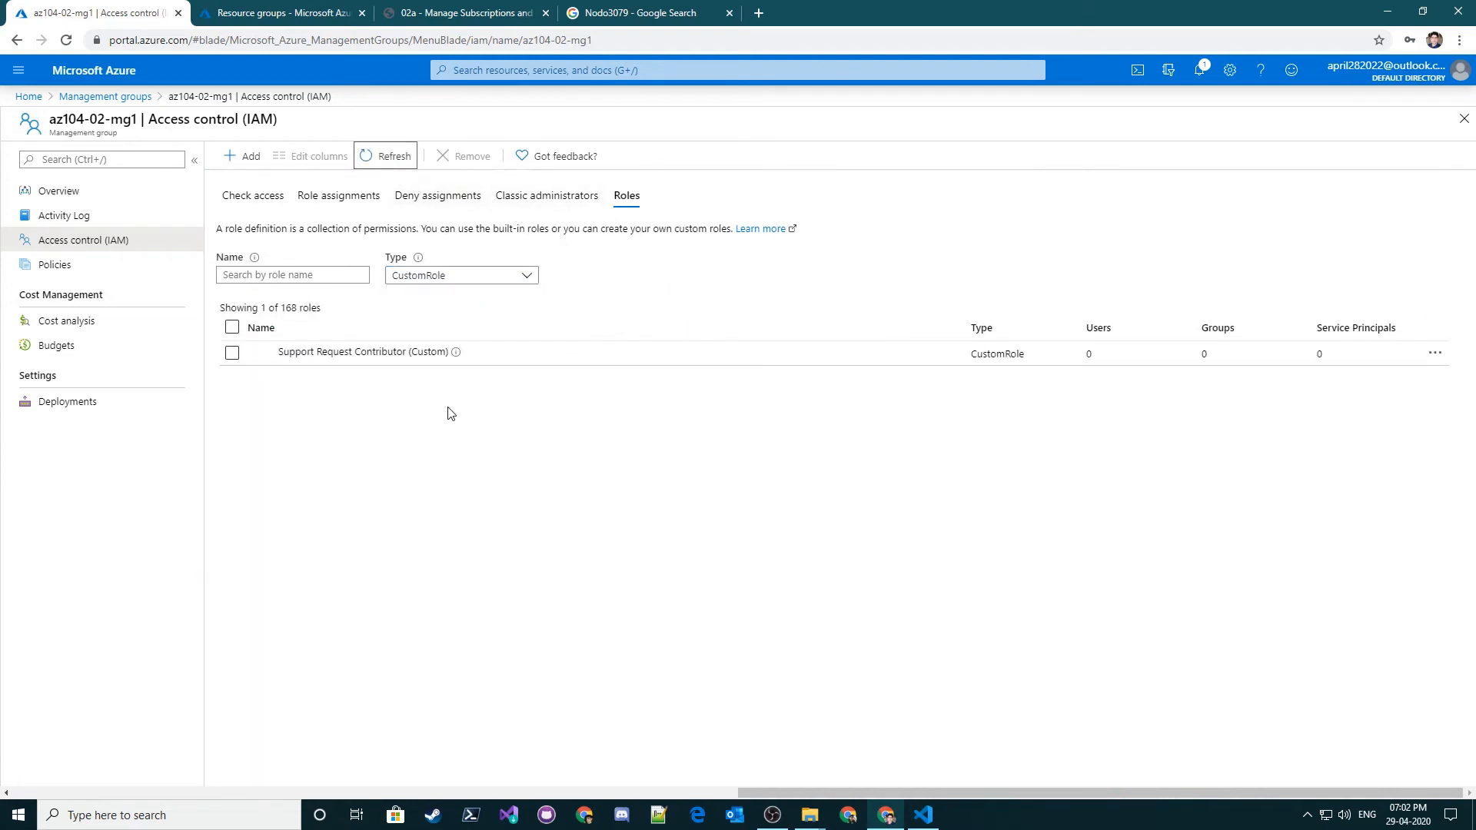
{"action": "left_click", "coordinate": [389, 156]}
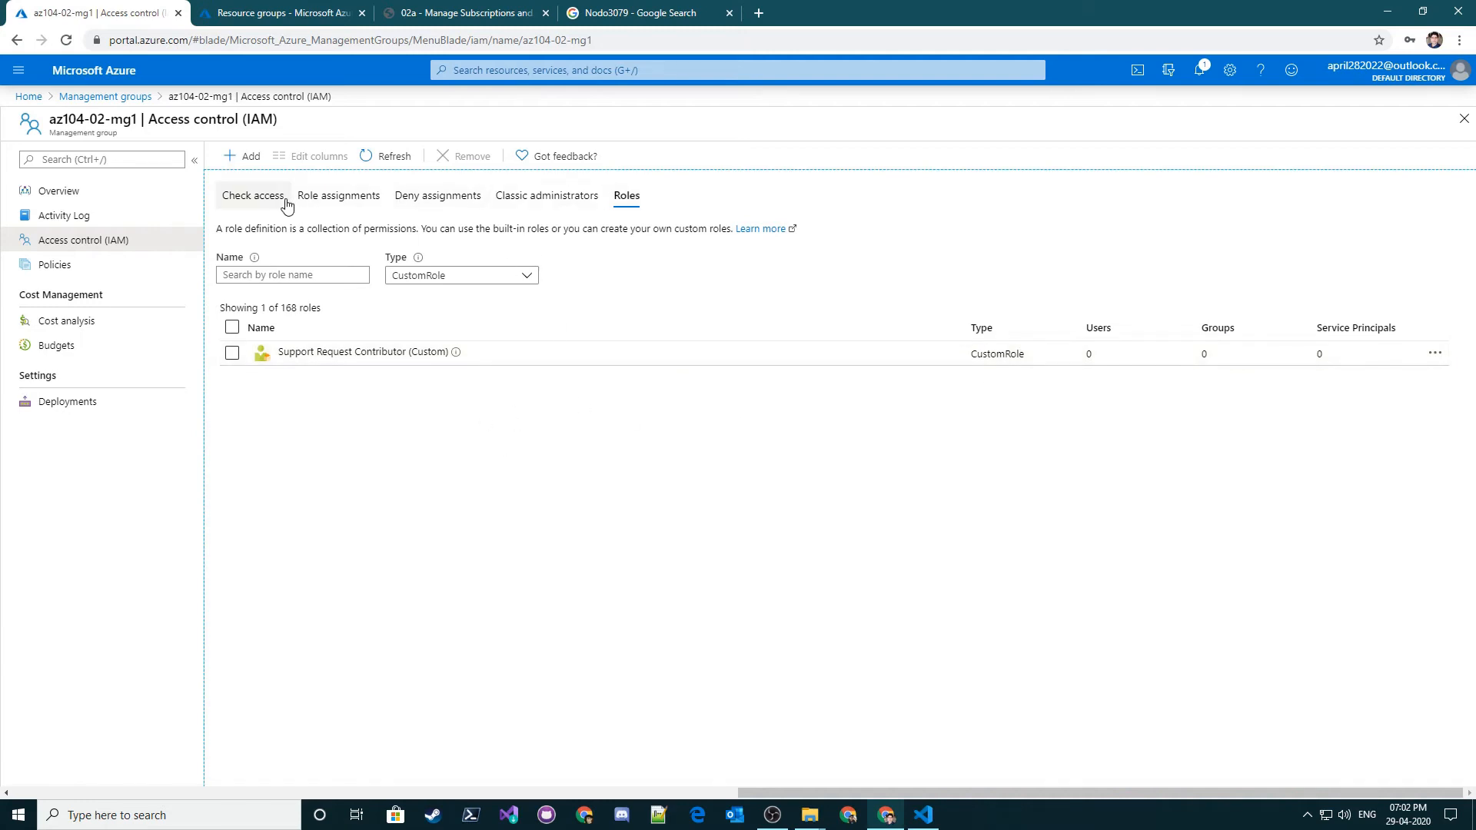
{"action": "left_click", "coordinate": [338, 195]}
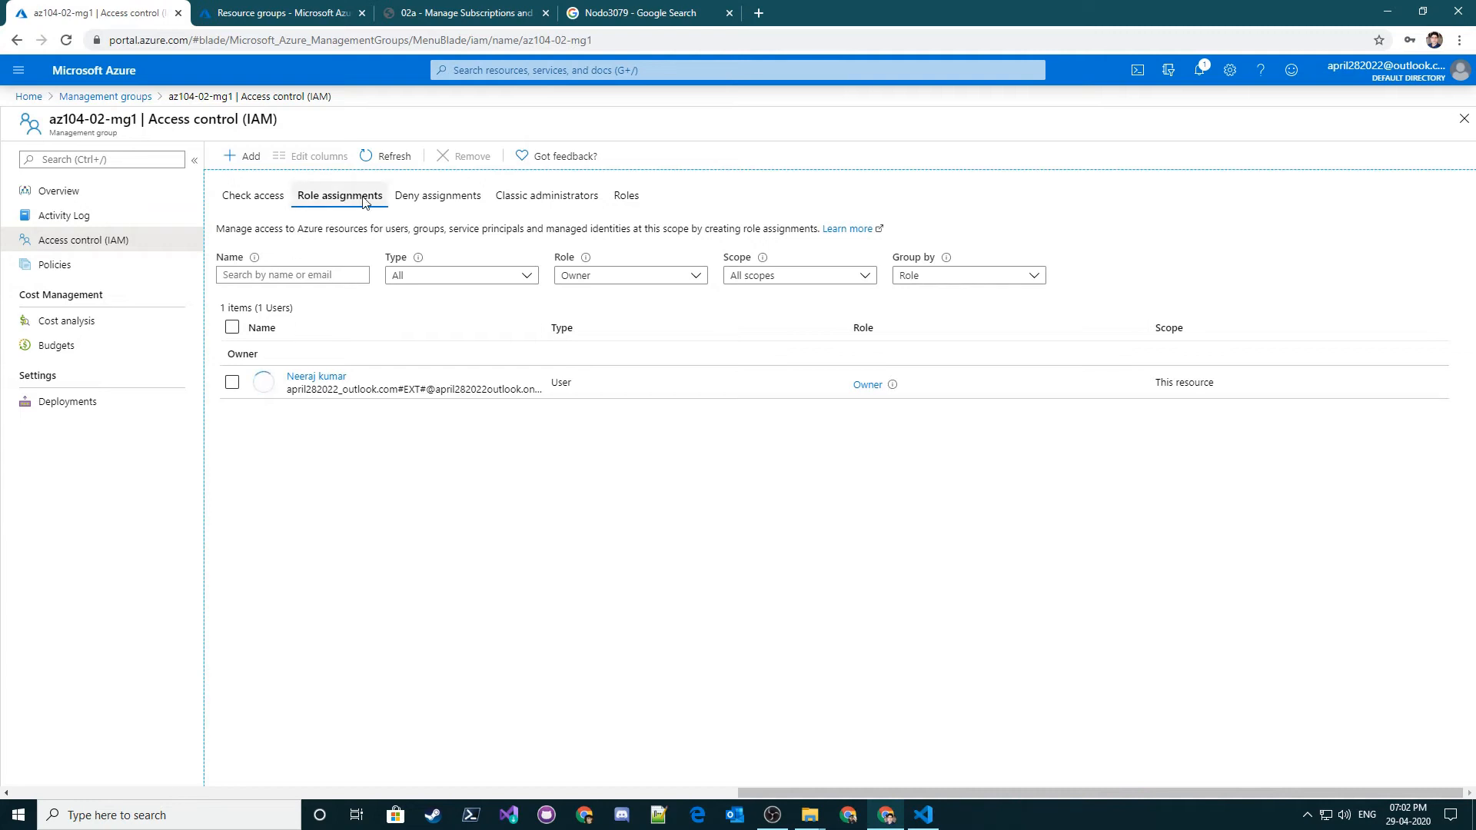
{"action": "left_click", "coordinate": [238, 156]}
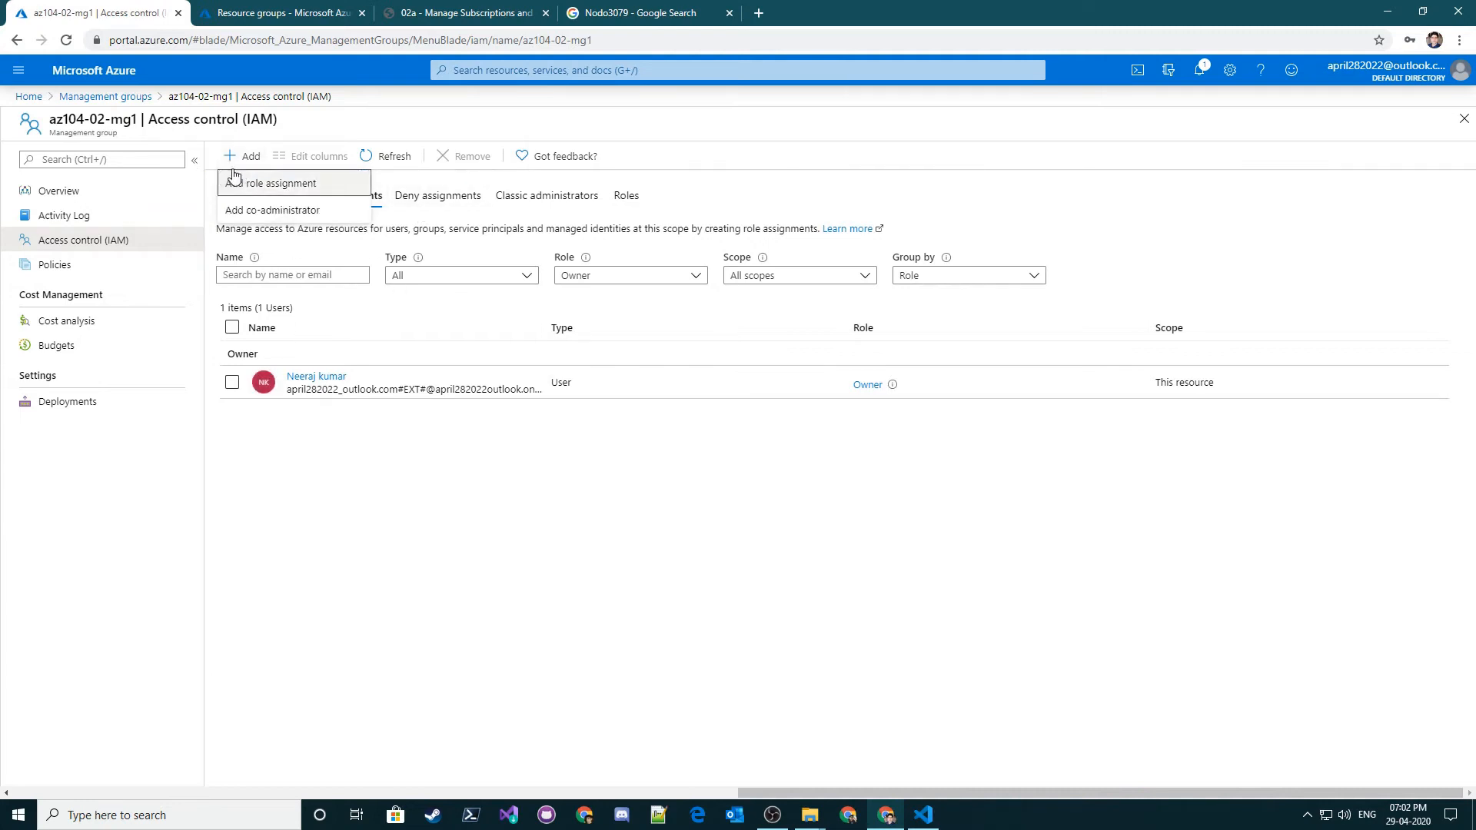
- Start a role assignment on az104-02-mg1 and choose the Support Request Contributor (Custom) role
{"action": "left_click", "coordinate": [311, 184]}
{"action": "left_click", "coordinate": [1239, 154]}
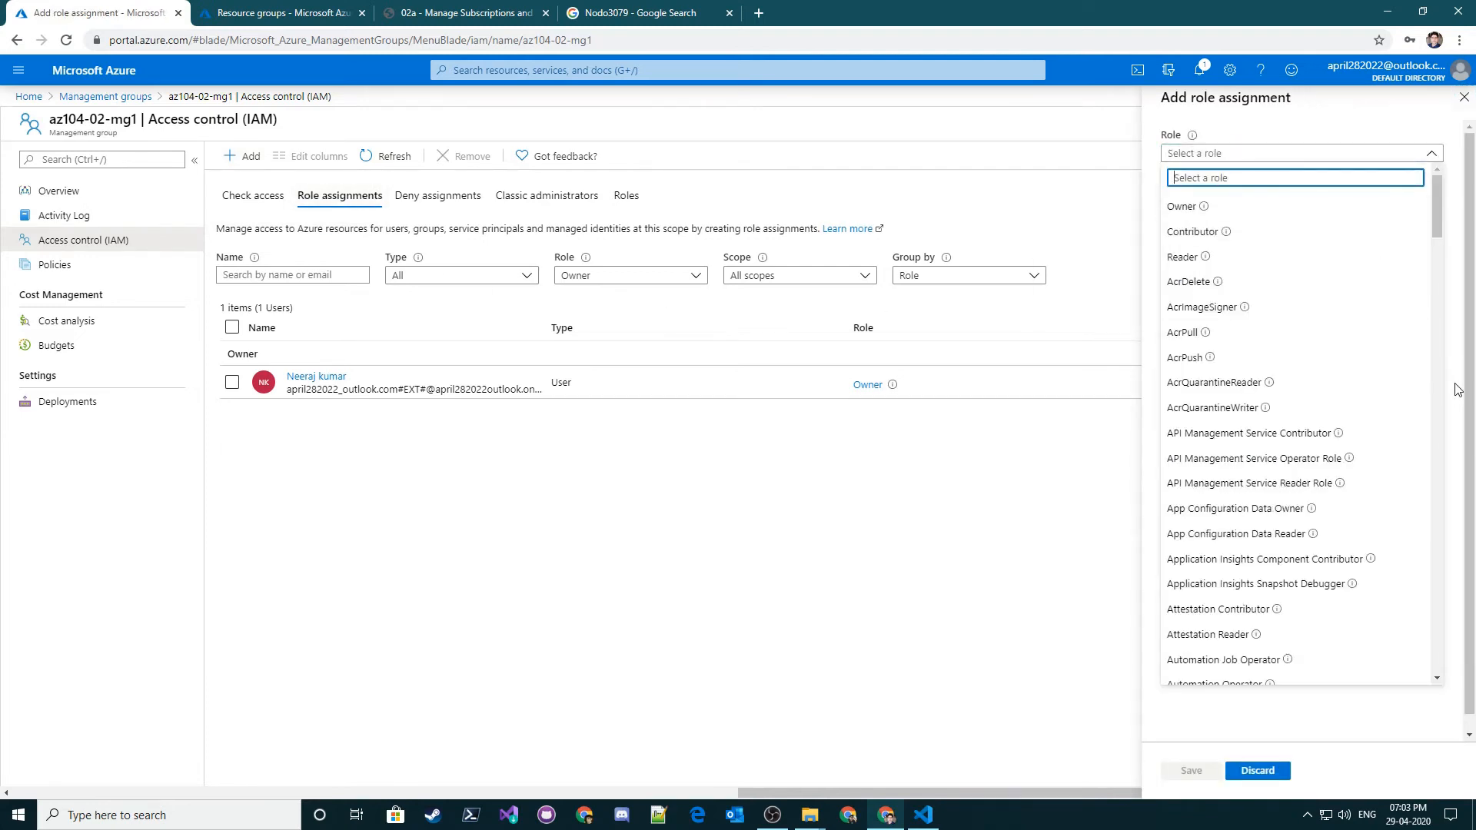
{"action": "scroll", "coordinate": [1255, 423], "scroll_direction": "down", "scroll_amount": 20}
{"action": "scroll", "coordinate": [1254, 424], "scroll_direction": "down", "scroll_amount": 20}
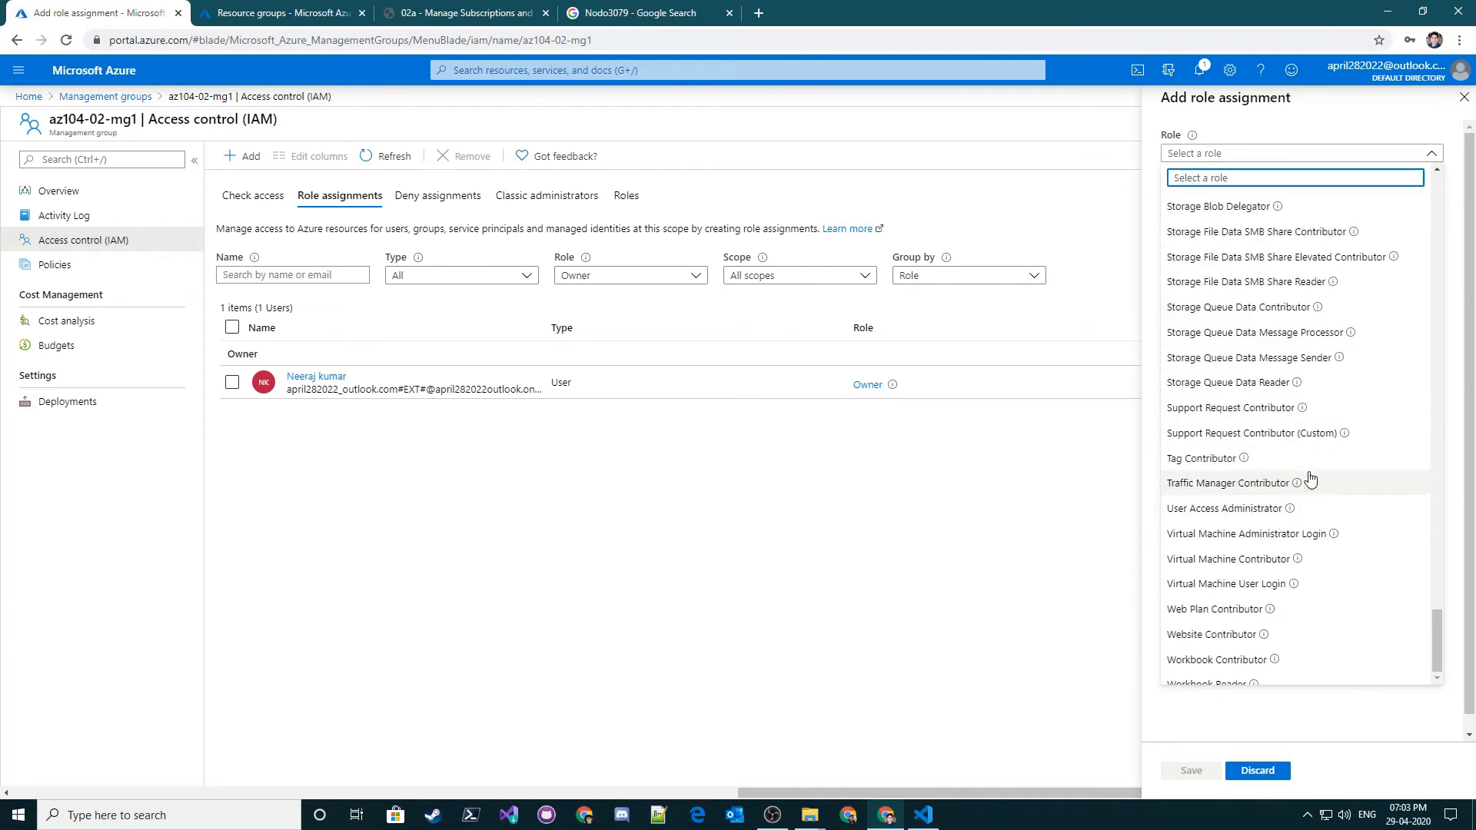
{"action": "scroll", "coordinate": [1307, 469], "scroll_direction": "up", "scroll_amount": 10}
{"action": "scroll", "coordinate": [1317, 469], "scroll_direction": "up", "scroll_amount": 10}
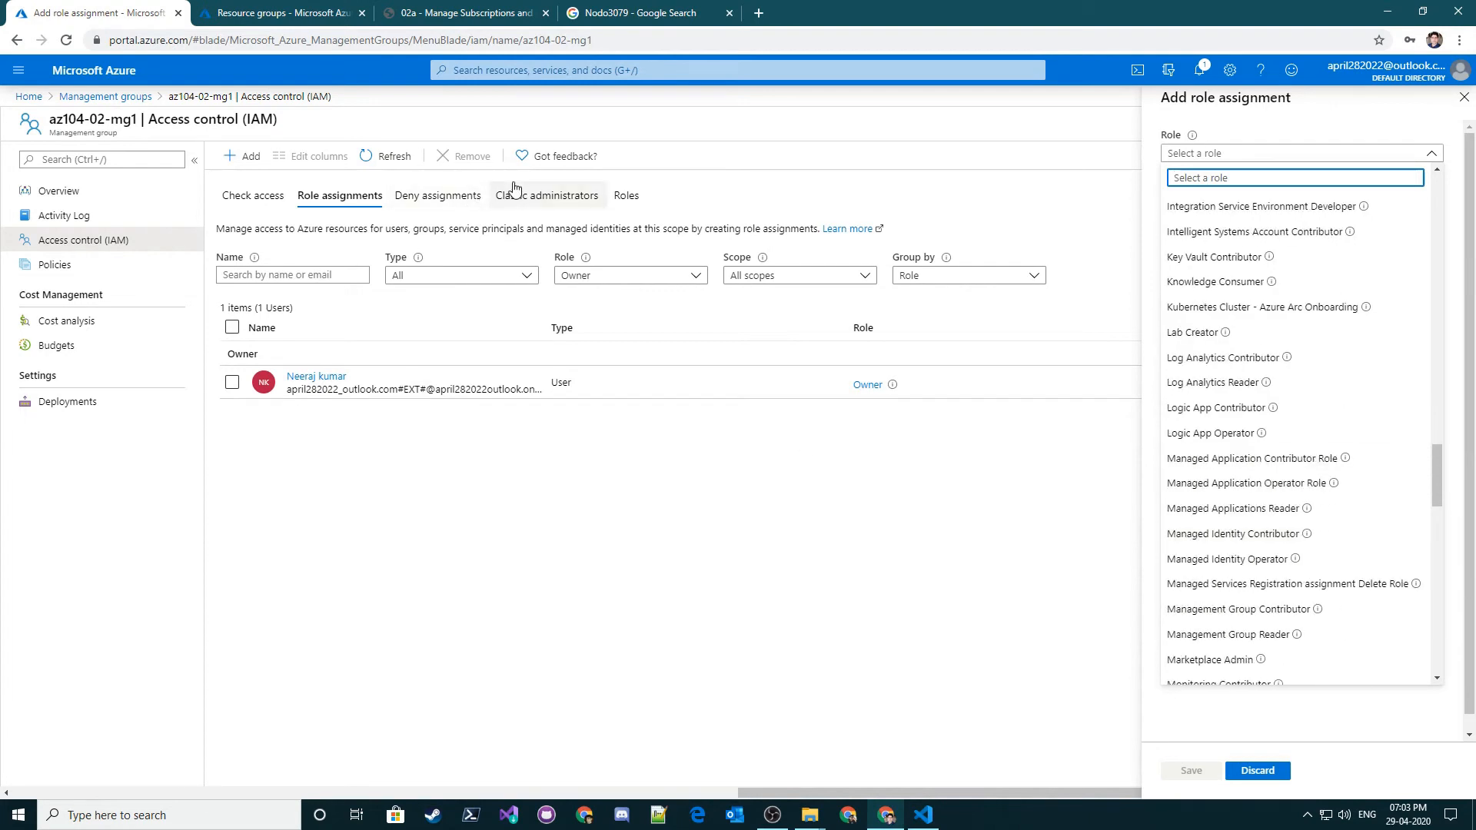
{"action": "left_click", "coordinate": [592, 197]}
{"action": "left_click", "coordinate": [626, 224]}
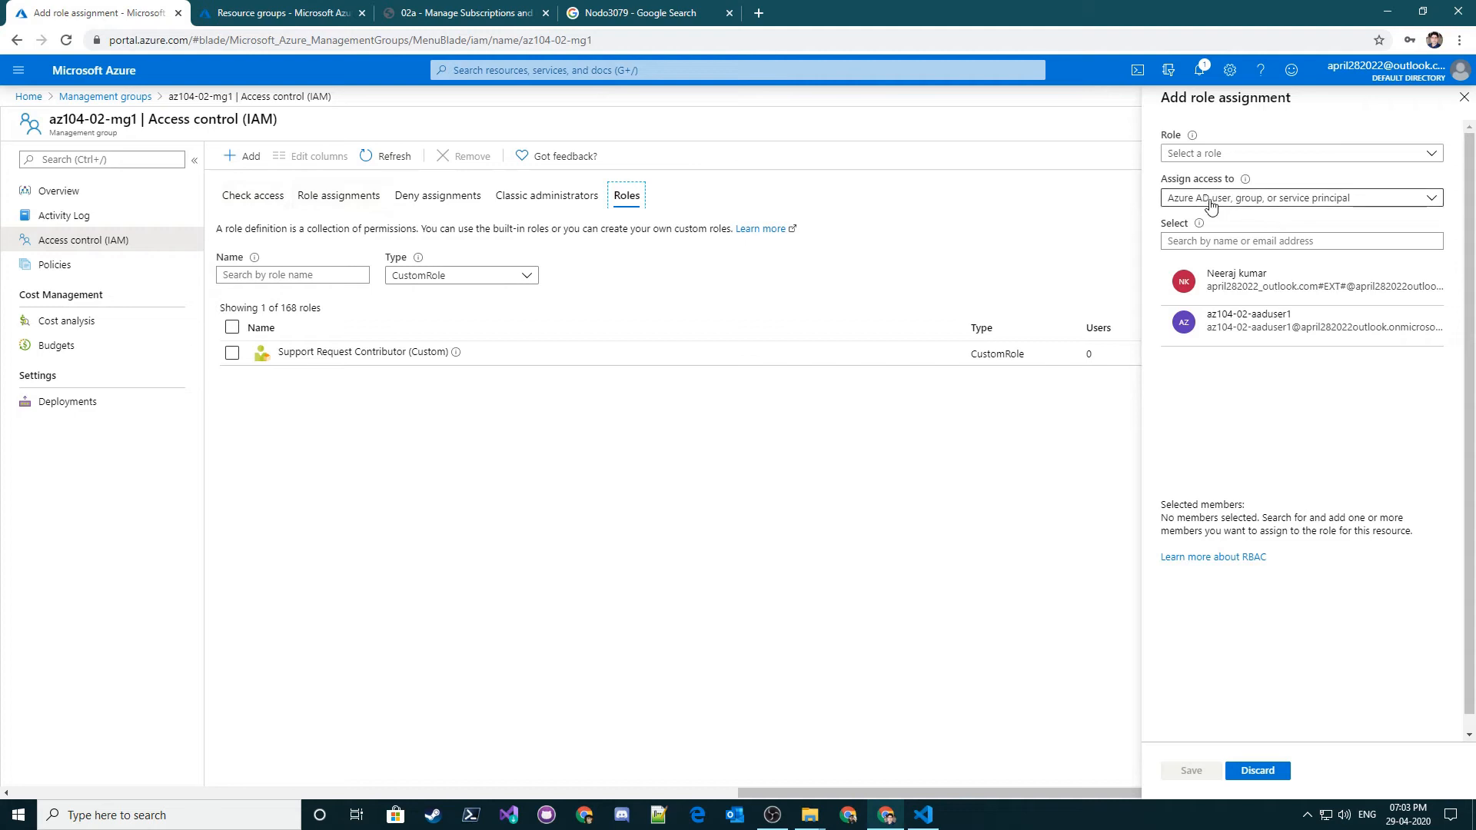
{"action": "left_click", "coordinate": [1205, 154]}
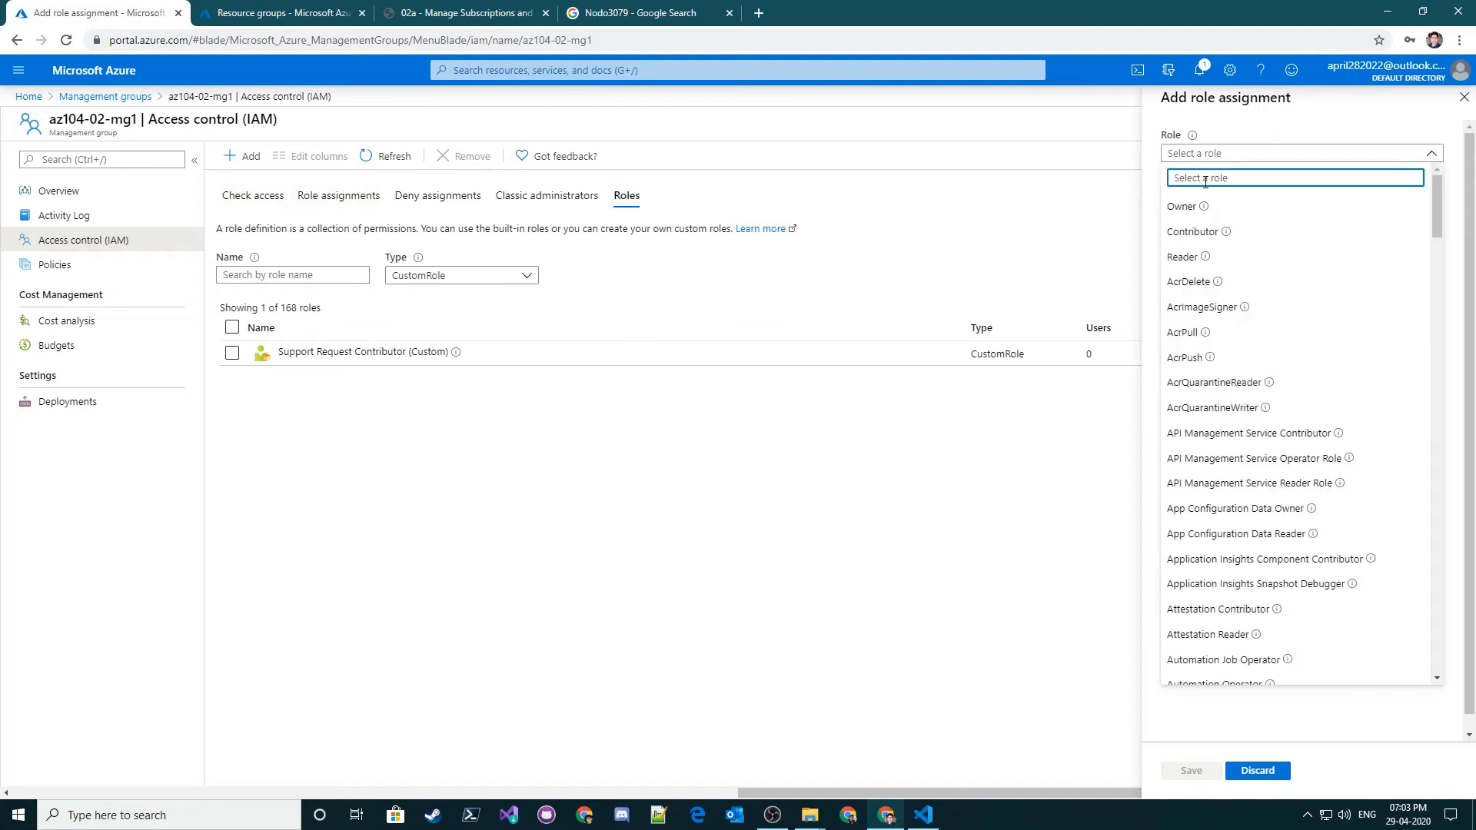
{"action": "type", "text": "suppor"}
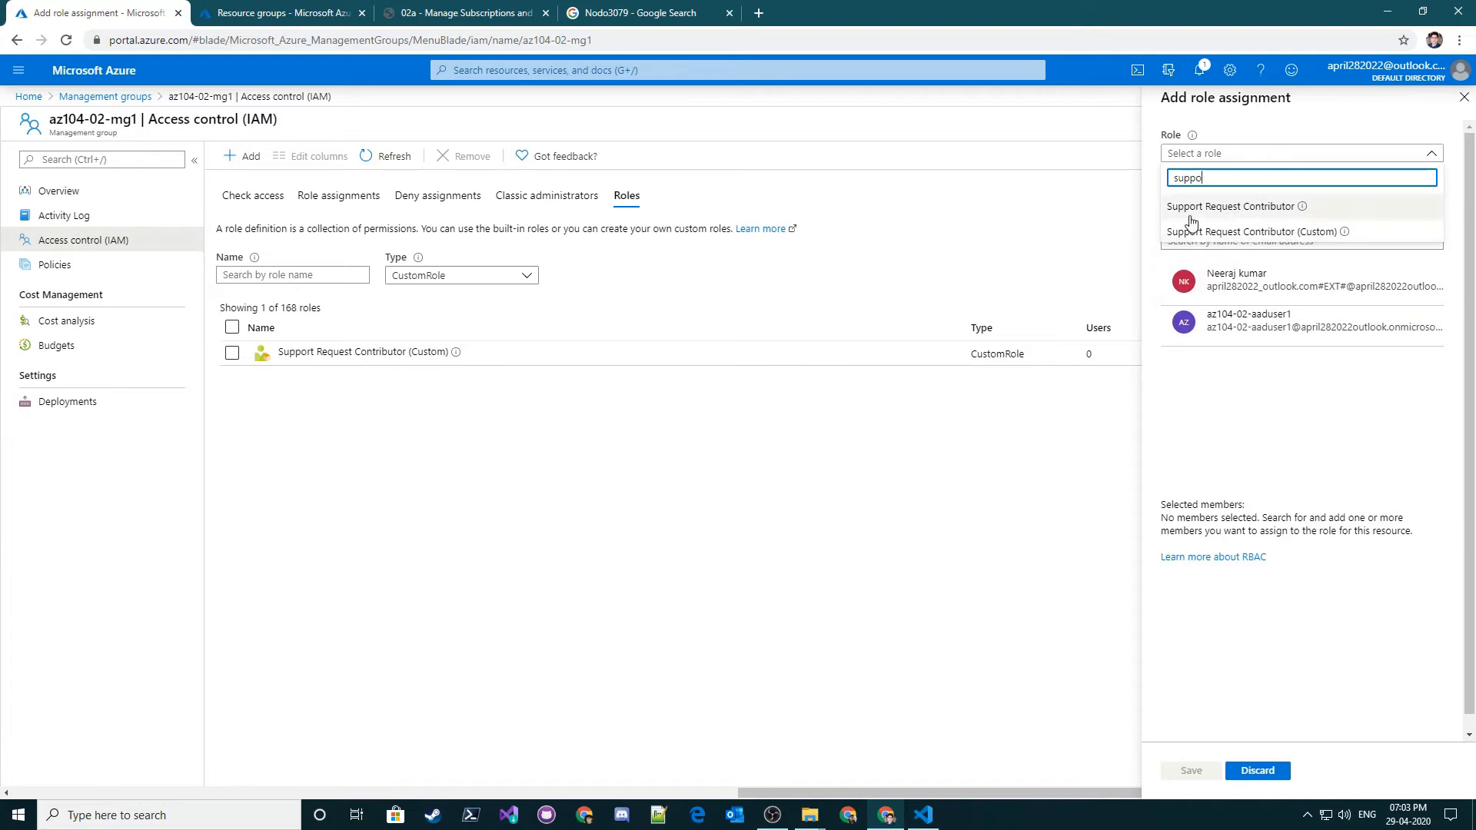
{"action": "left_click", "coordinate": [1242, 231]}
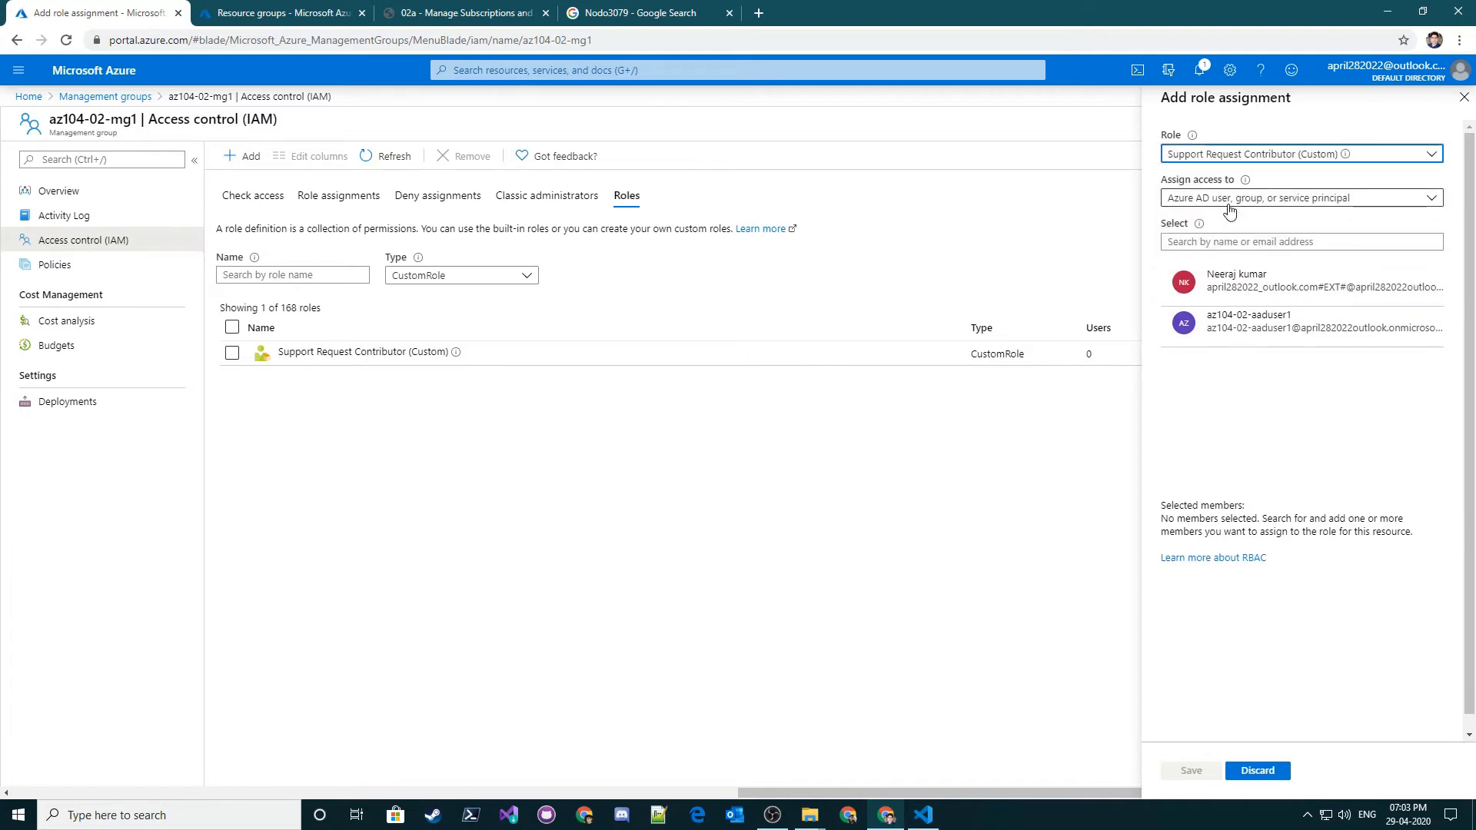
- Keep Azure AD user/group as the target, select az104-02-aaduser1, and save the assignment
{"action": "left_click", "coordinate": [1229, 201]}
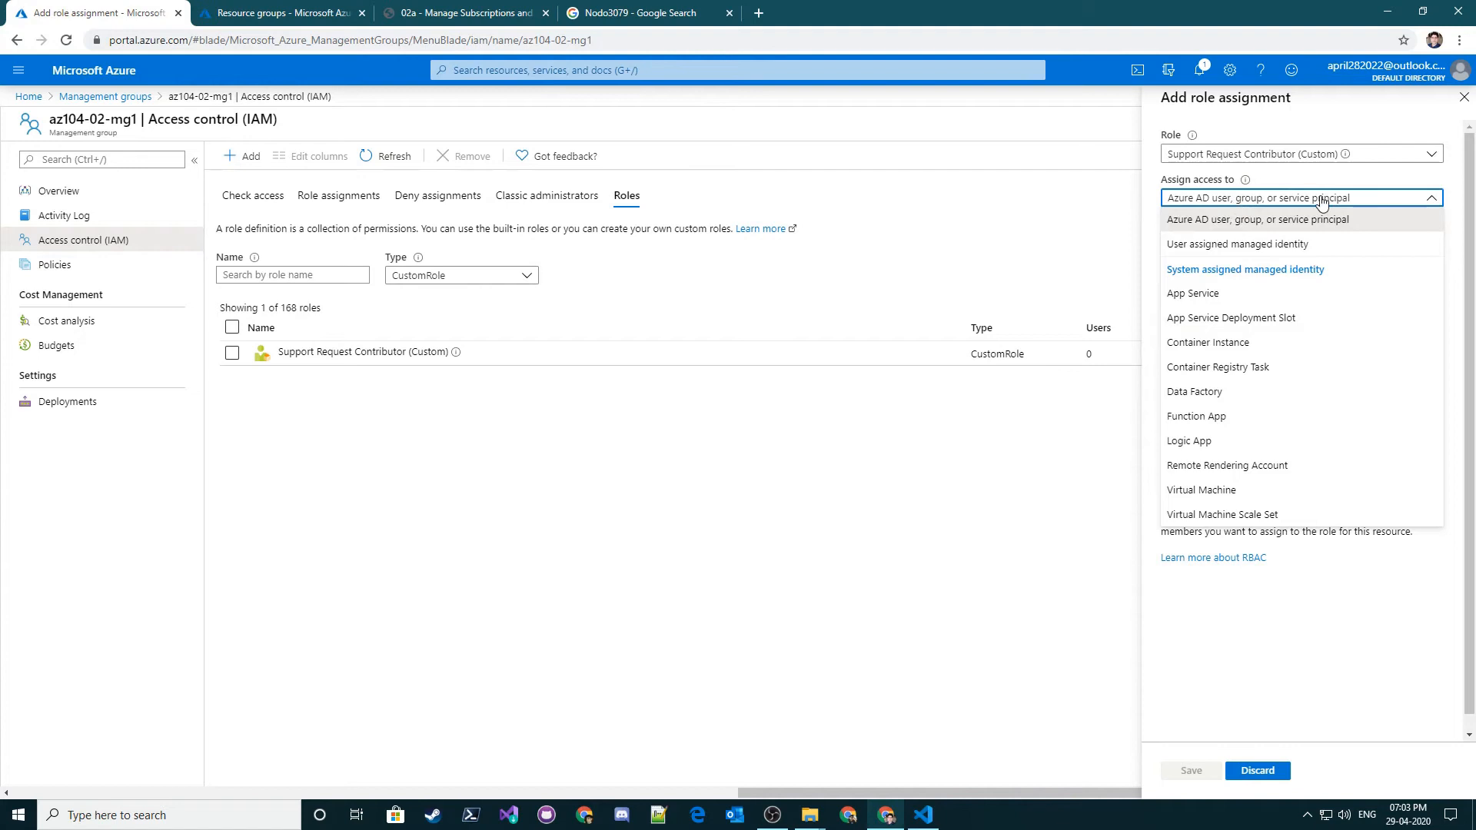
{"action": "left_click", "coordinate": [1310, 220]}
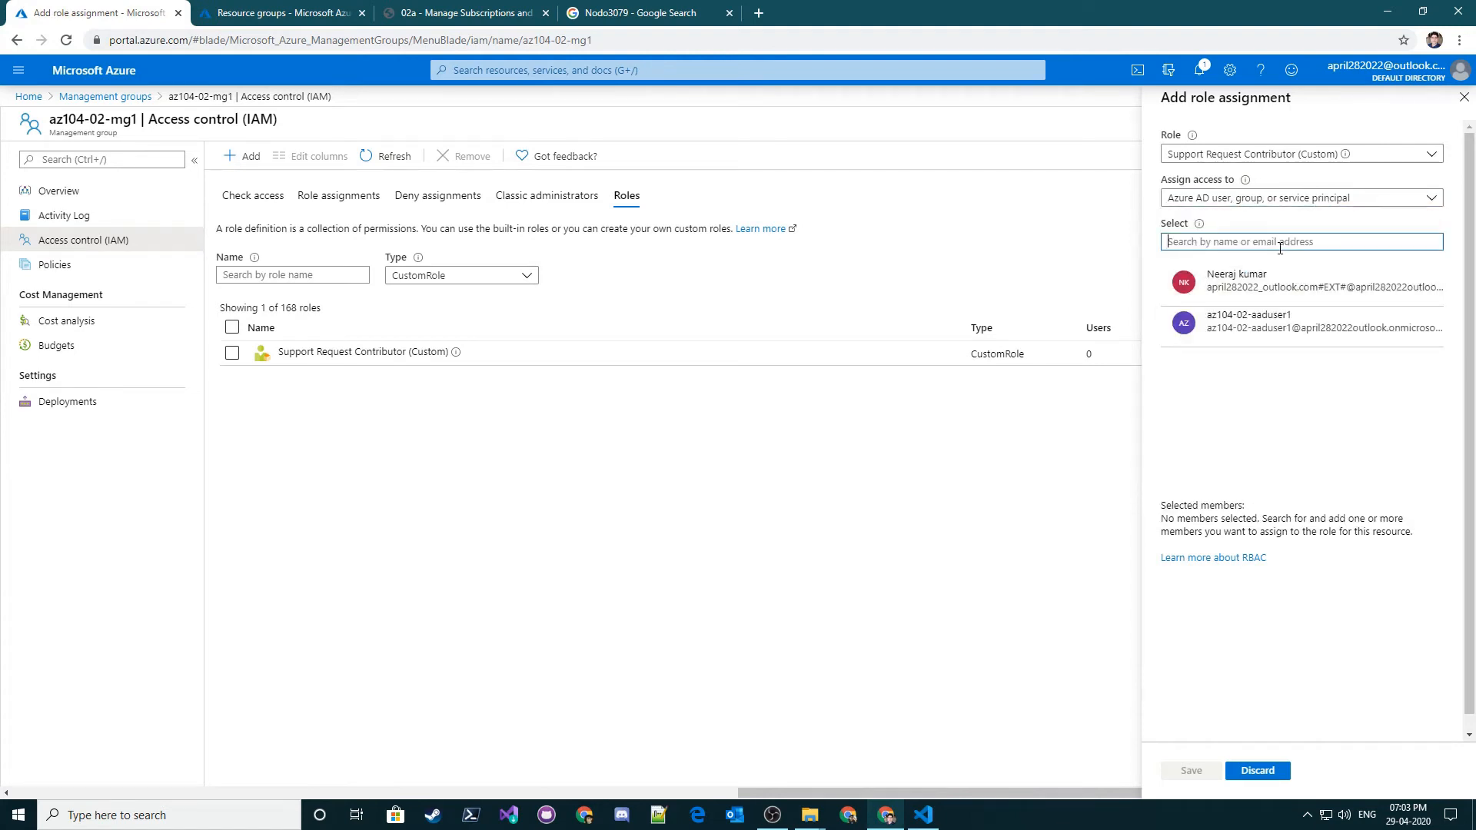
{"action": "left_click", "coordinate": [1223, 337]}
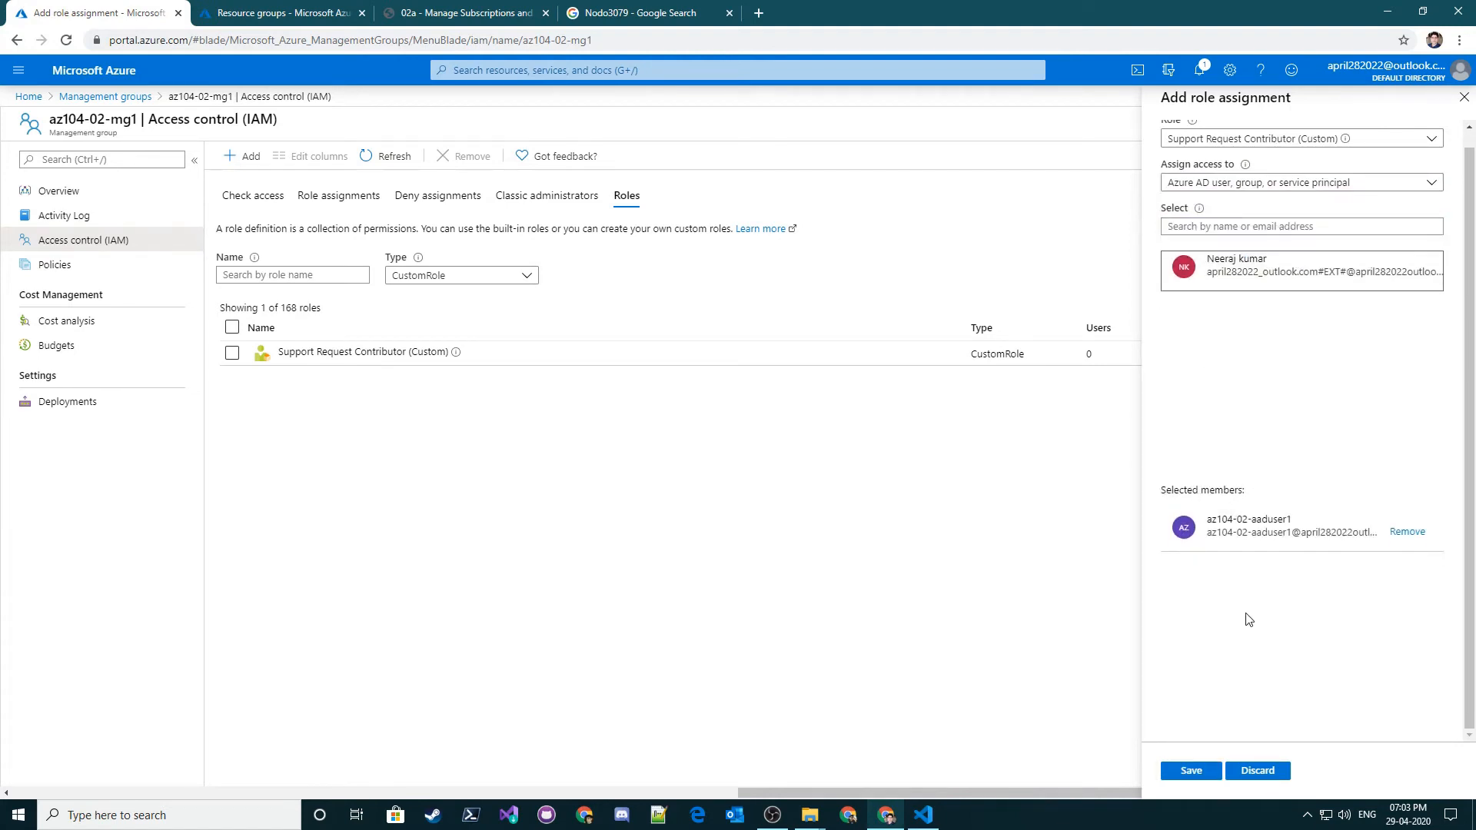
{"action": "left_click", "coordinate": [1178, 783]}
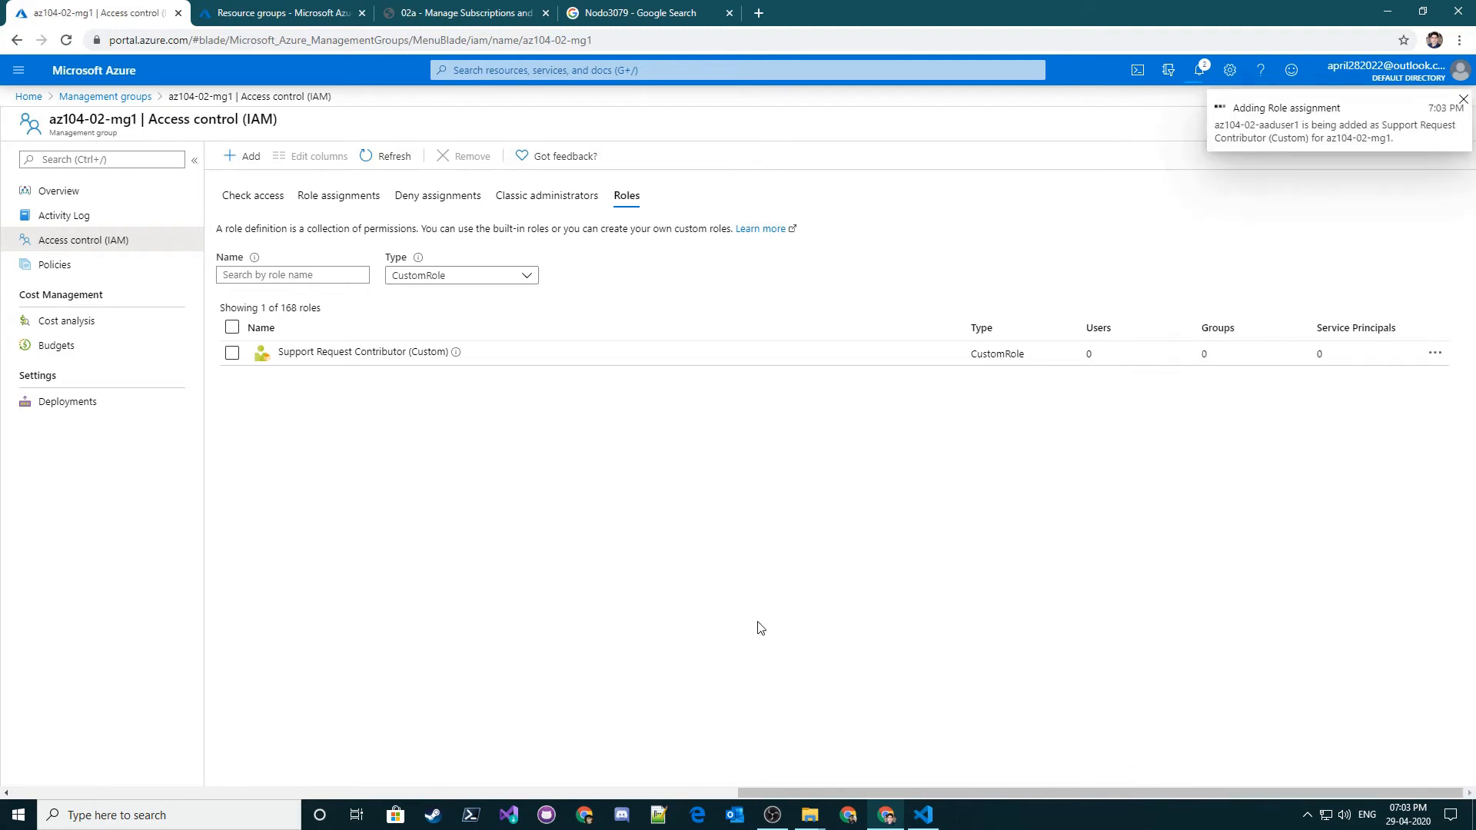
- Refresh az104-02-mg1's role assignments and inspect the Support Request Contributor (Custom) entry
{"action": "left_click", "coordinate": [332, 198]}
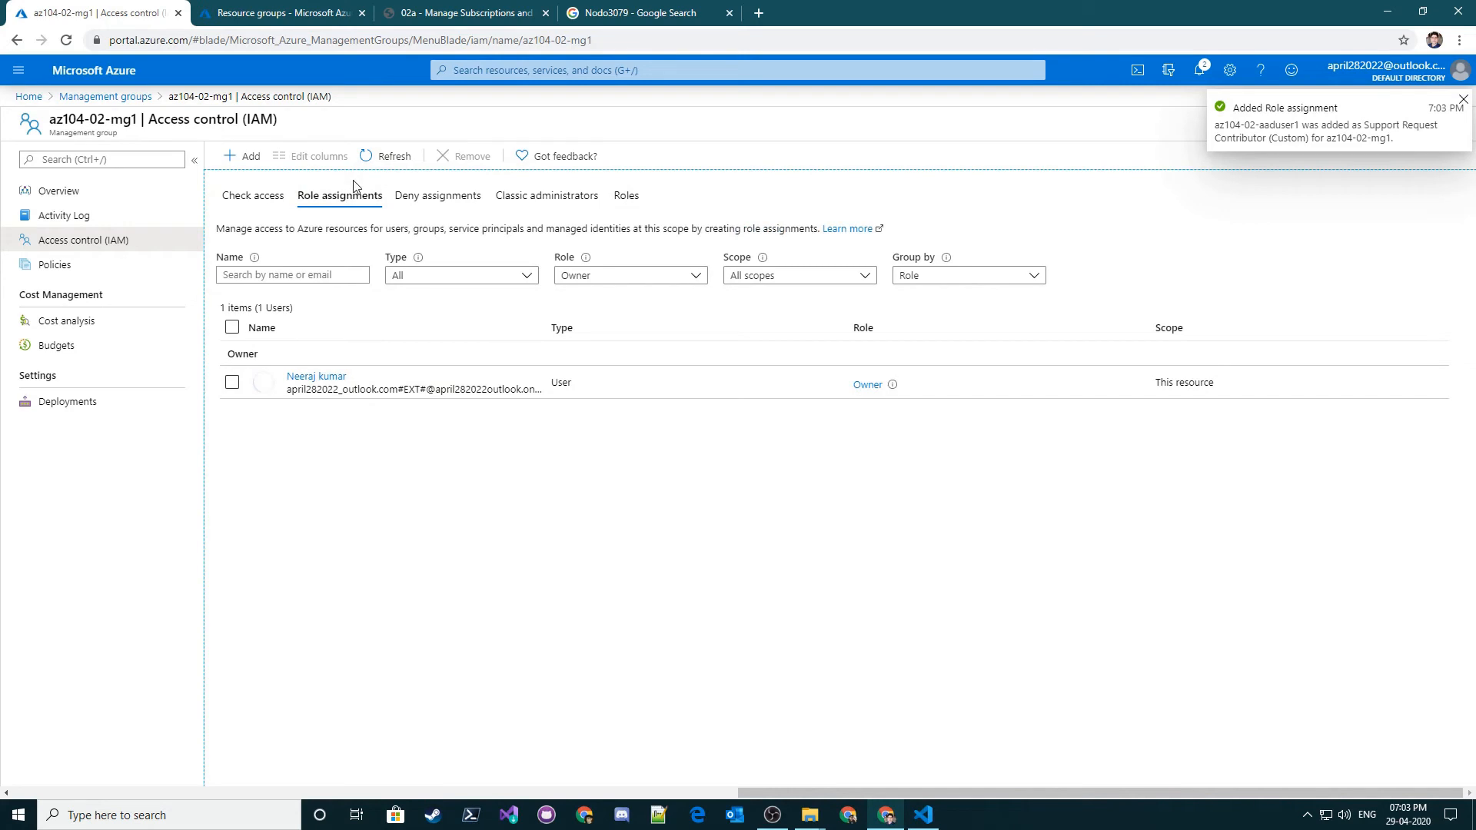
{"action": "left_click", "coordinate": [375, 158]}
{"action": "left_click", "coordinate": [384, 569]}
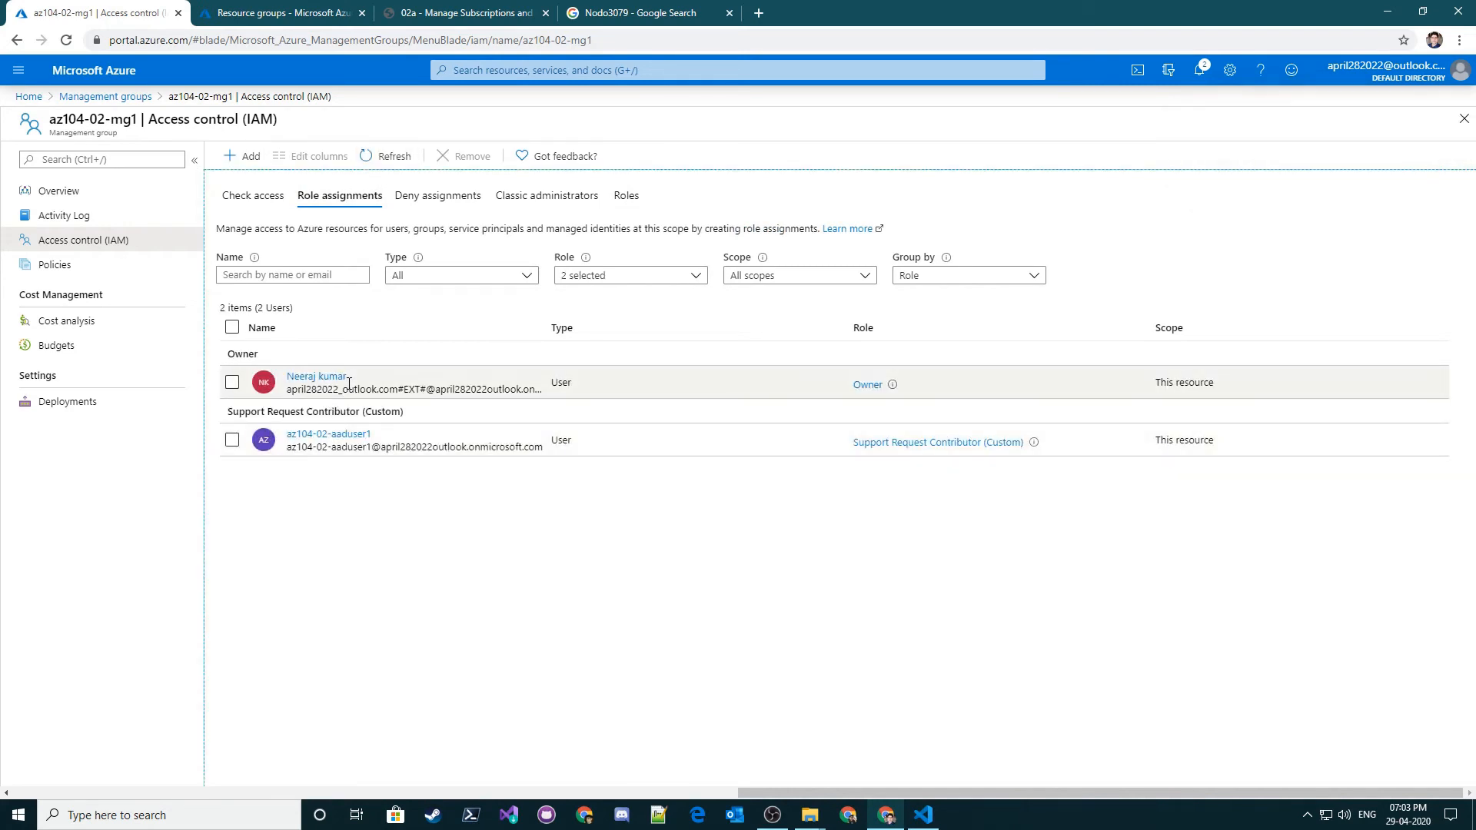
{"action": "left_click", "coordinate": [252, 353]}
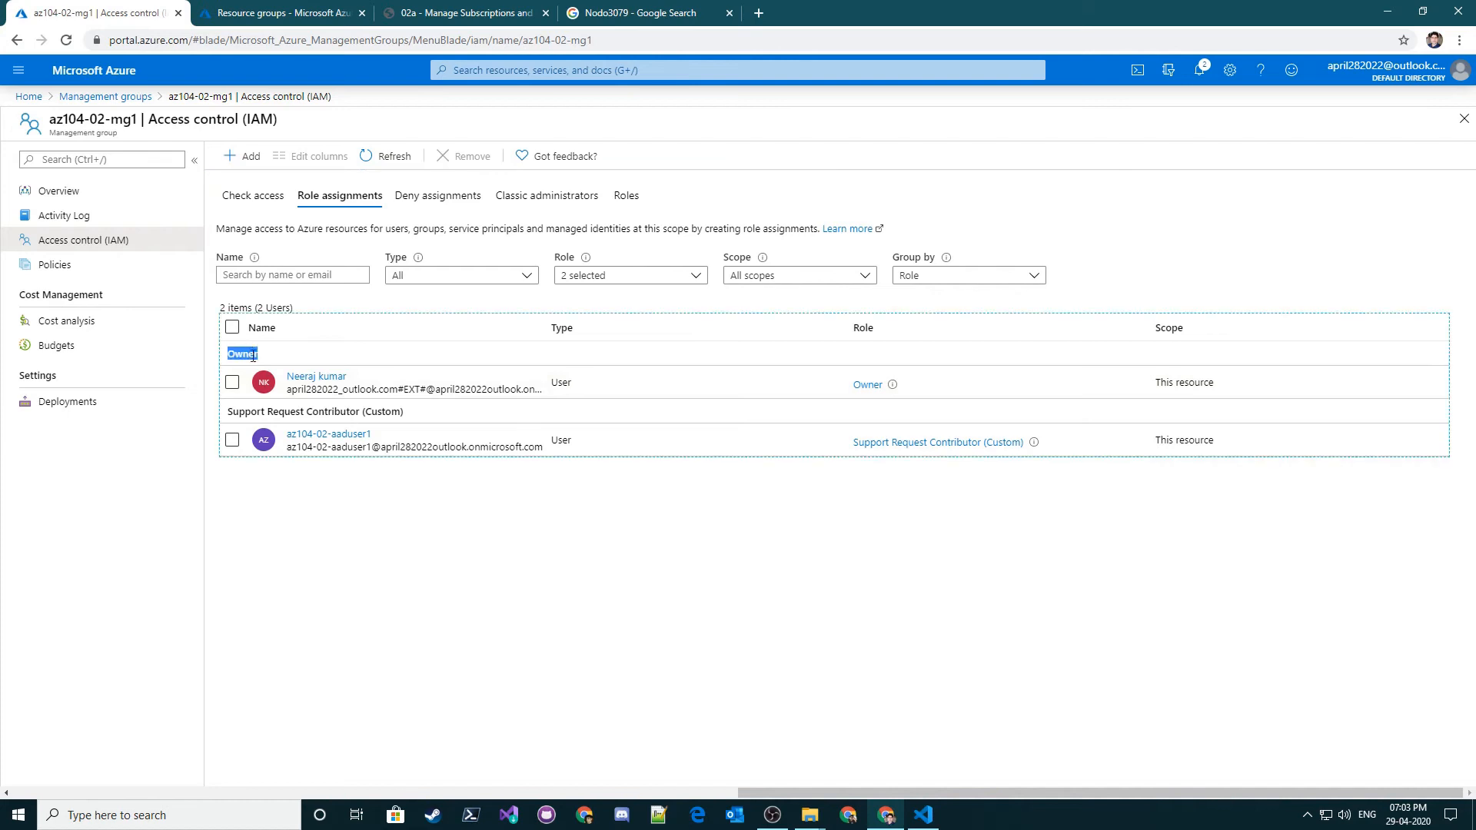
{"action": "triple_click", "coordinate": [342, 411]}
{"action": "left_click", "coordinate": [382, 461]}
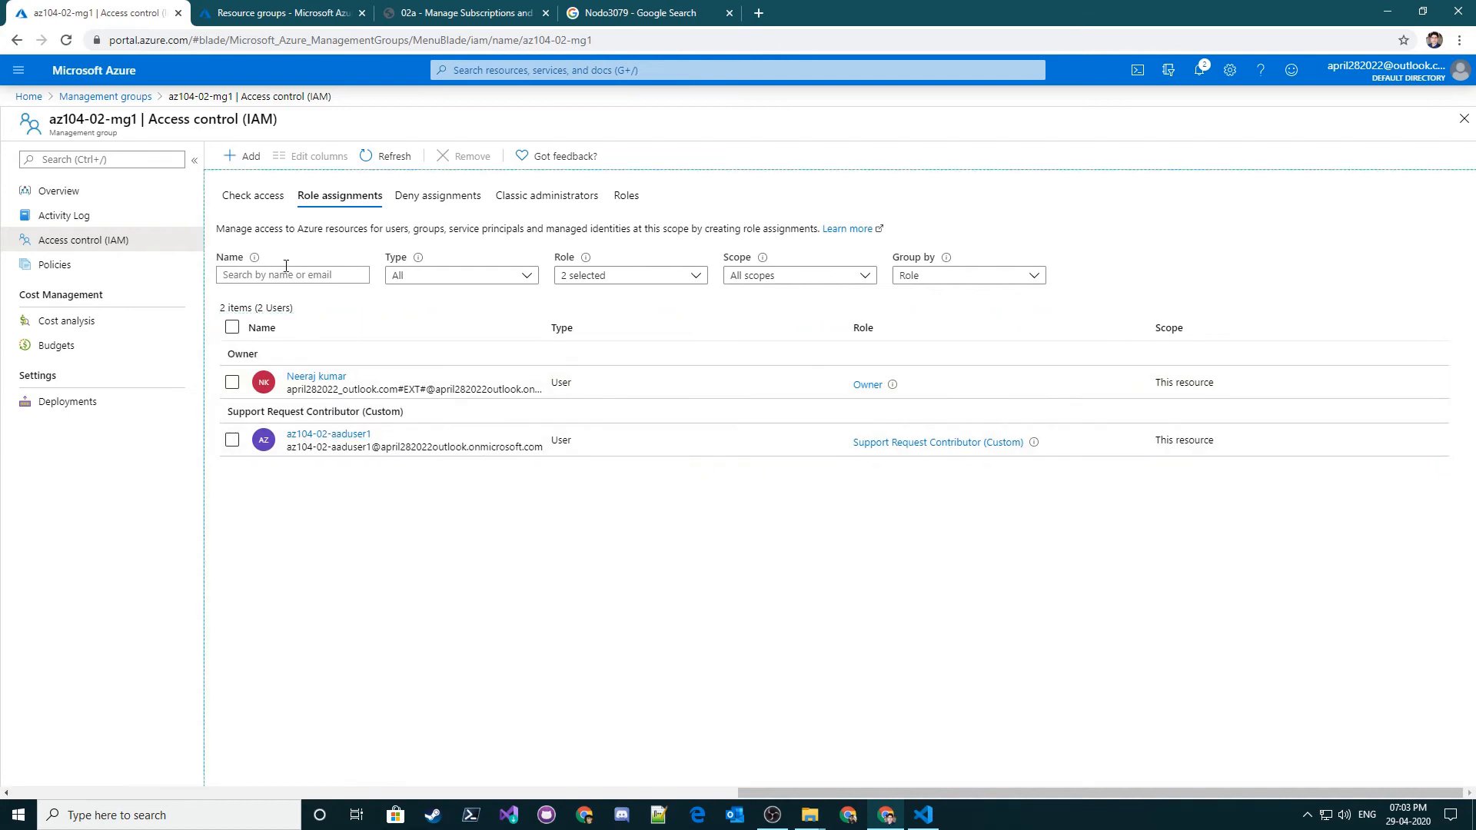
- Reopen az104-02-mg1's Access control (IAM) role assignments from the hierarchy and refresh them
{"action": "left_click", "coordinate": [115, 97]}
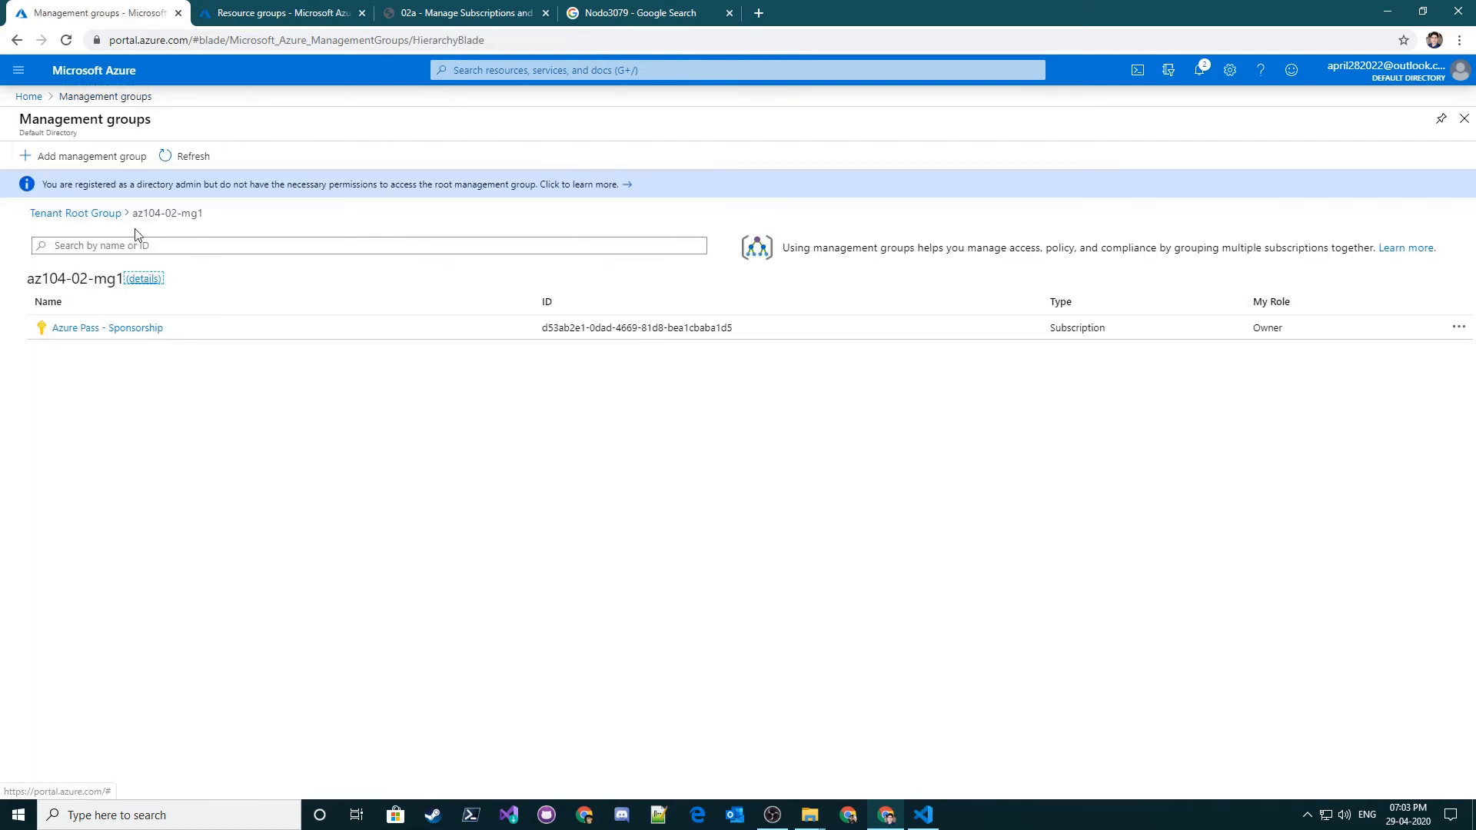
{"action": "left_click", "coordinate": [146, 280]}
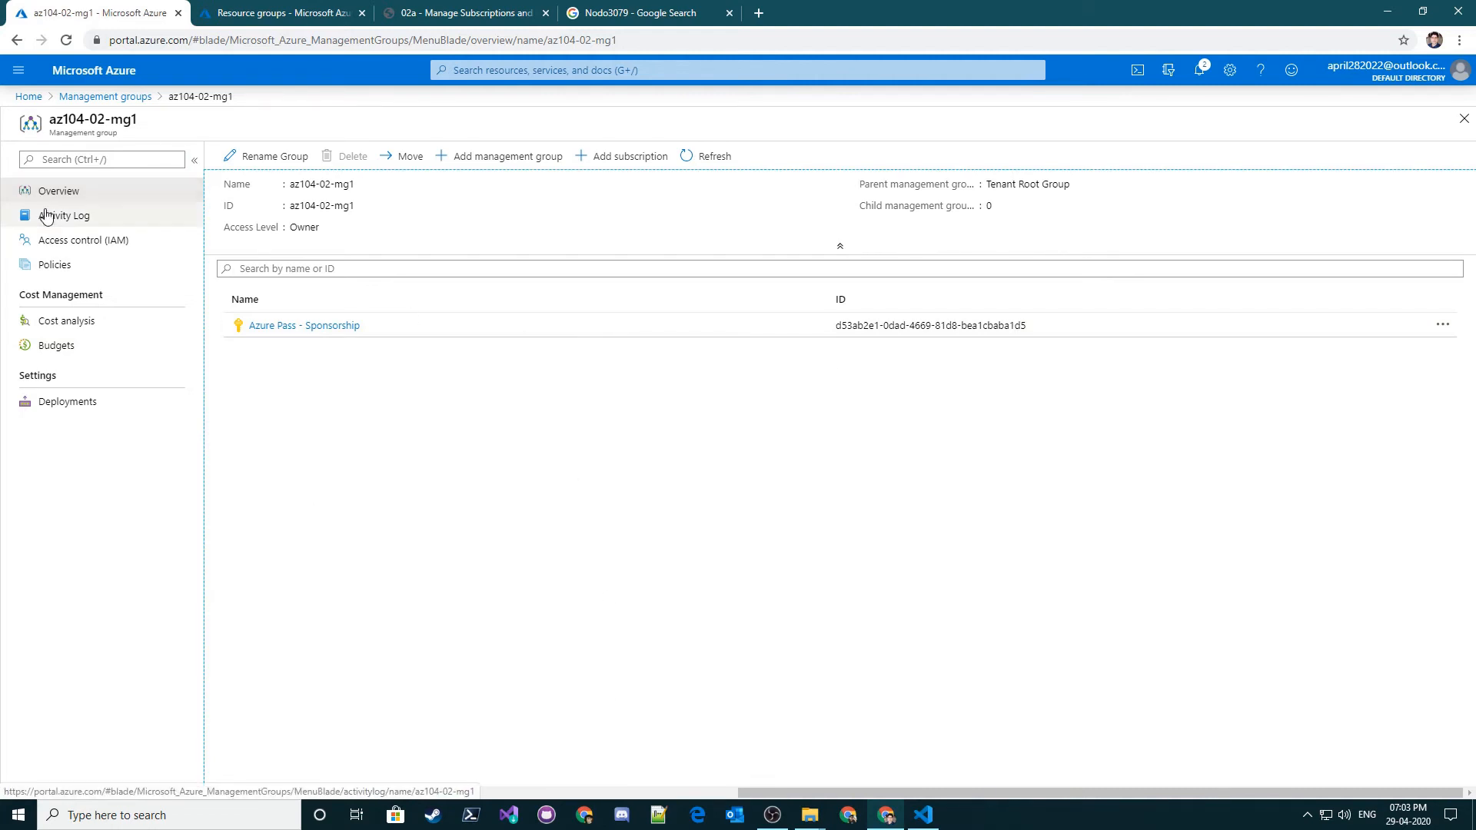
{"action": "left_click", "coordinate": [63, 240]}
{"action": "left_click", "coordinate": [338, 196]}
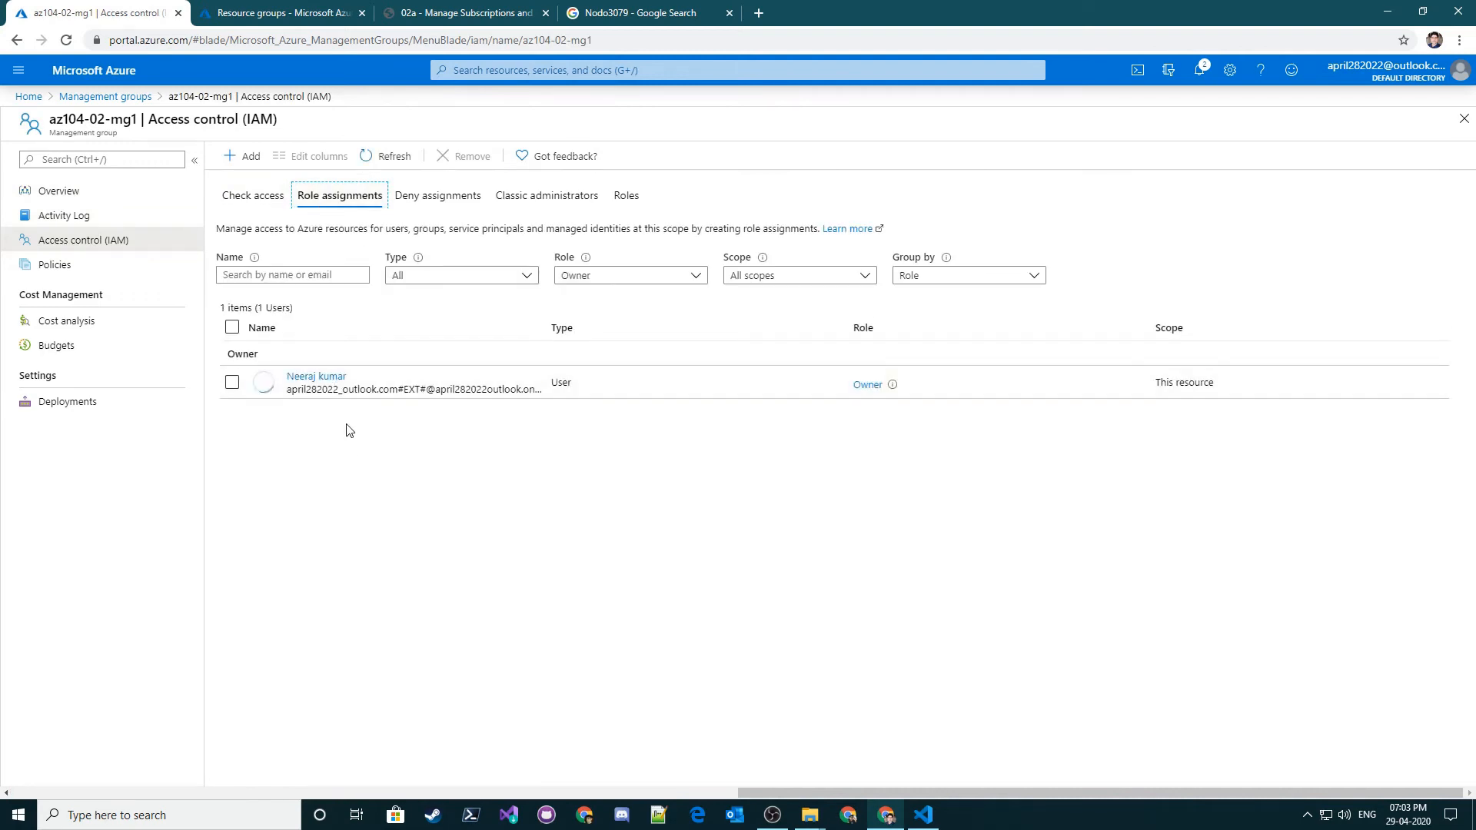
{"action": "left_click", "coordinate": [387, 156]}
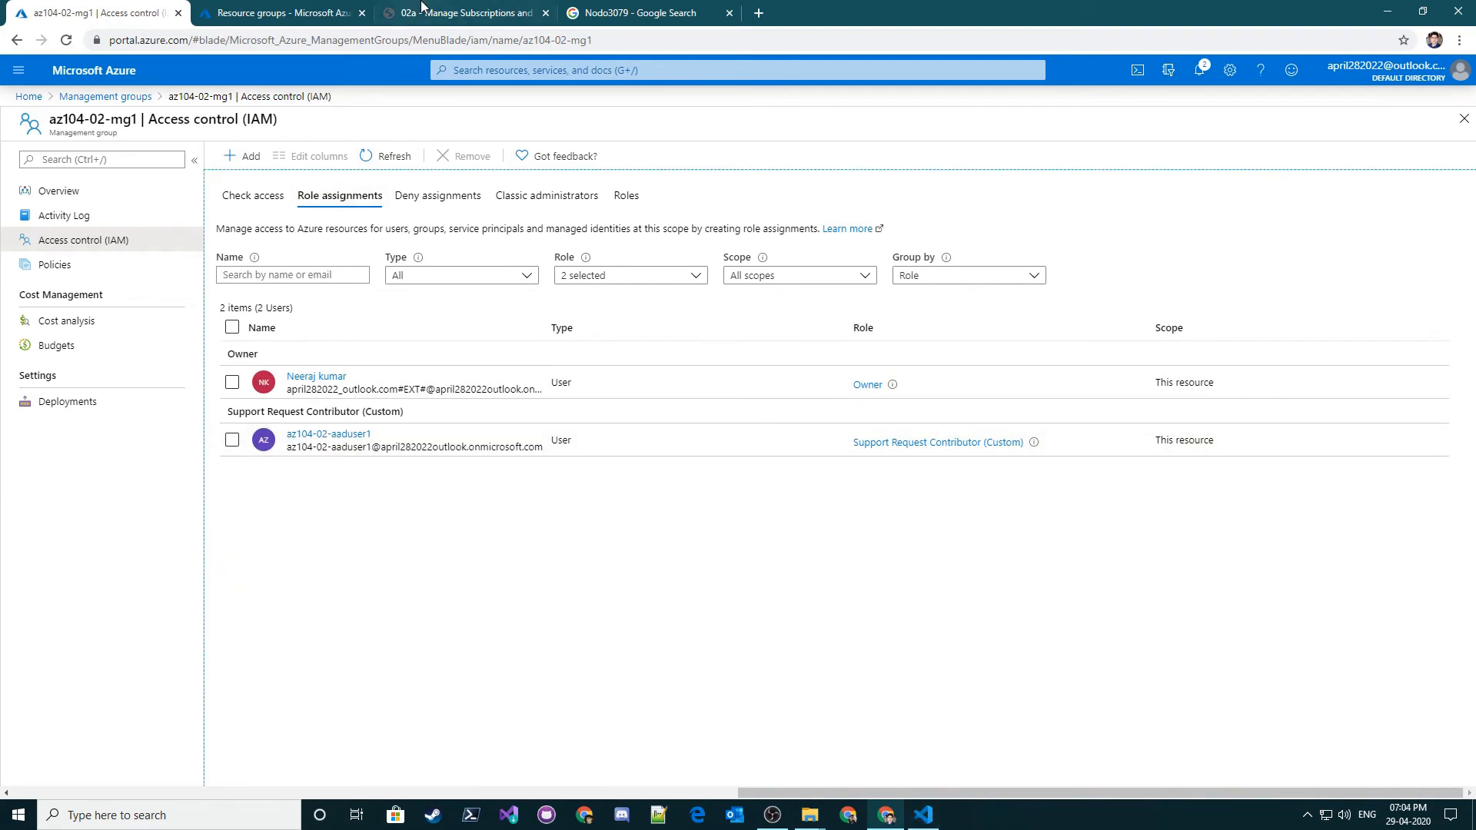
{"action": "left_click", "coordinate": [422, 7]}
{"action": "scroll", "coordinate": [645, 331], "scroll_direction": "down", "scroll_amount": 3}
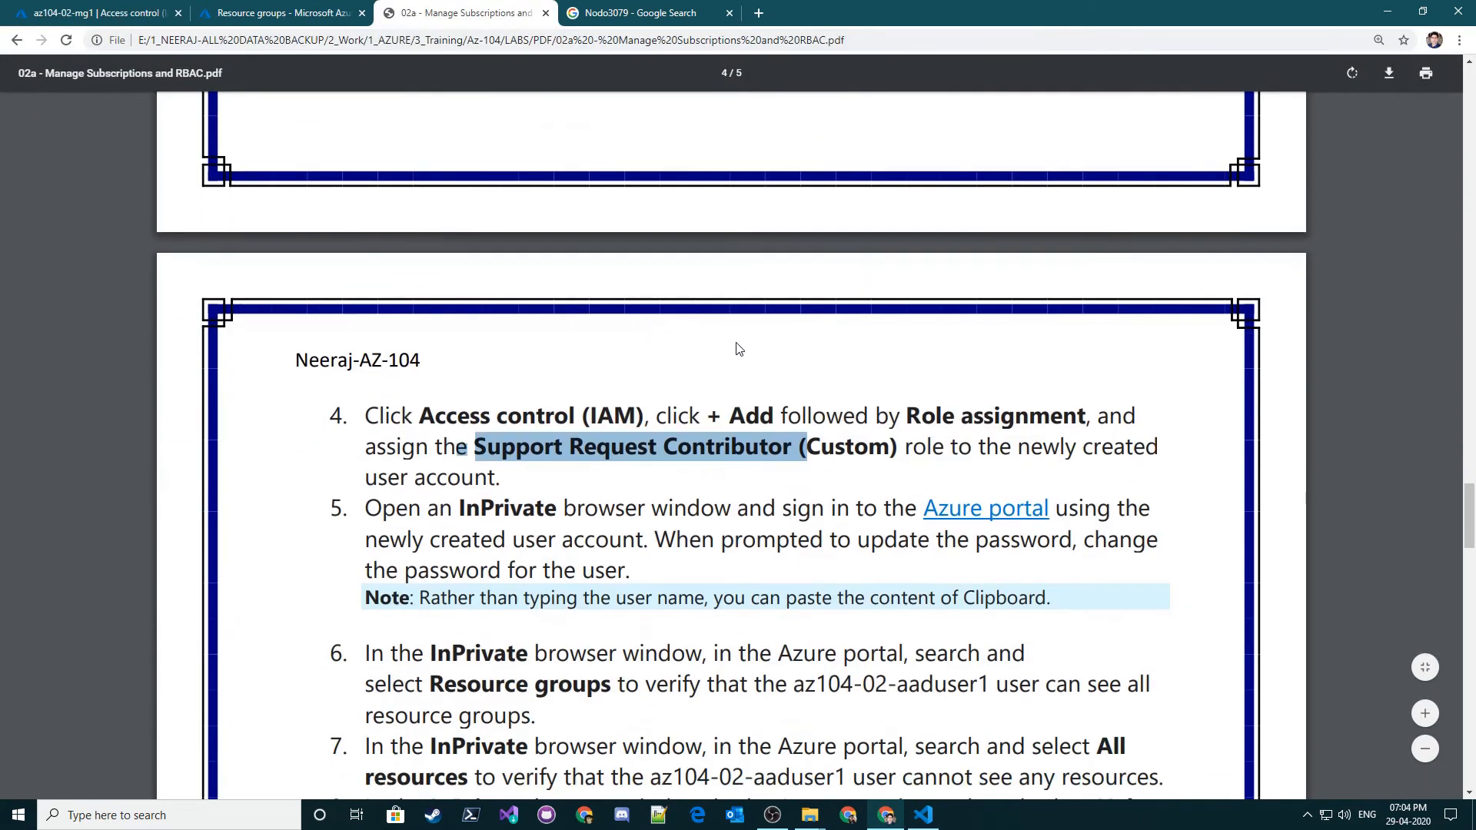
{"action": "scroll", "coordinate": [738, 348], "scroll_direction": "down", "scroll_amount": 5}
{"action": "scroll", "coordinate": [658, 373], "scroll_direction": "up", "scroll_amount": 2}
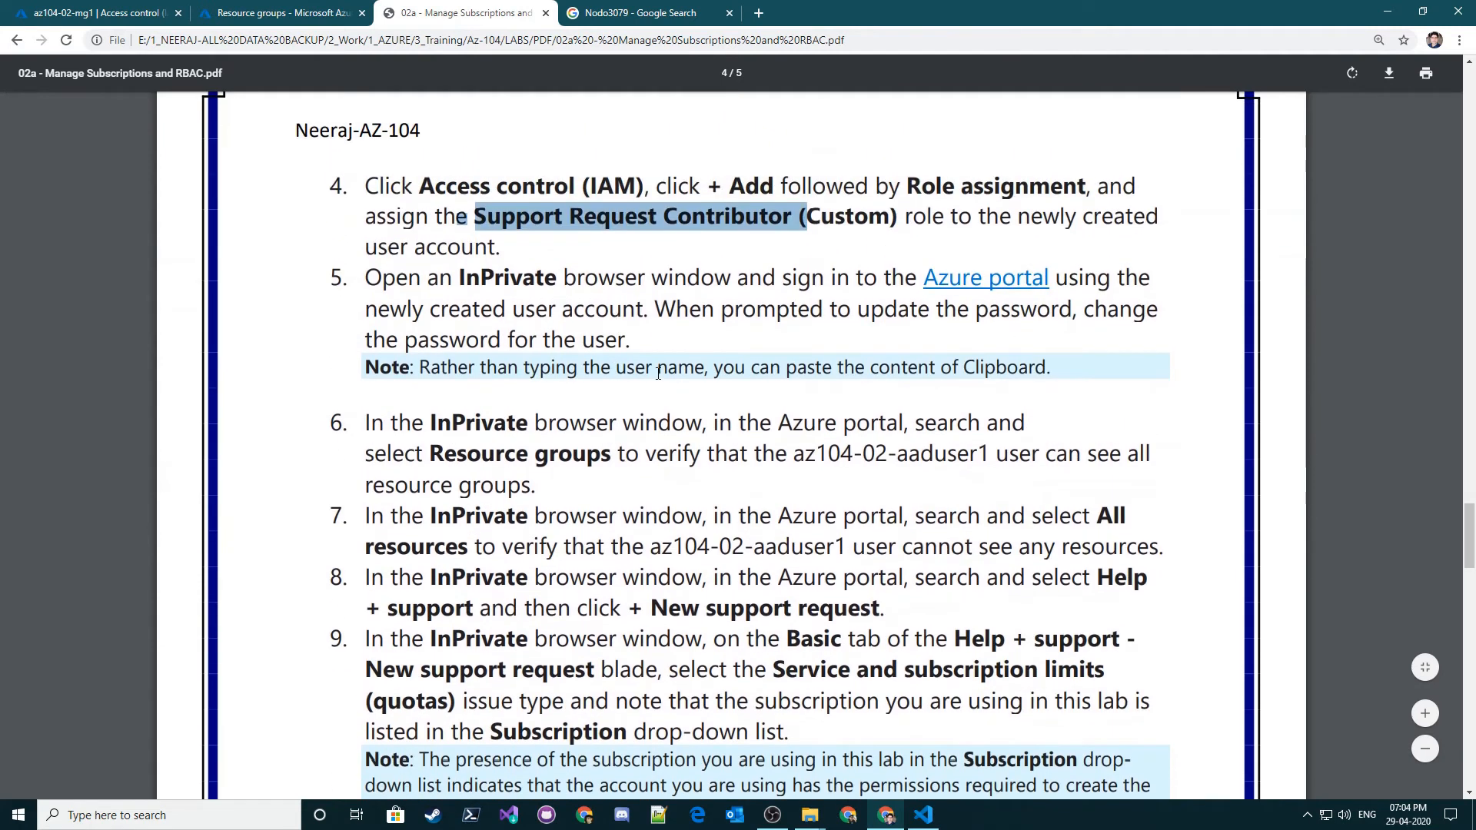
{"action": "scroll", "coordinate": [659, 373], "scroll_direction": "down", "scroll_amount": 2}
{"action": "scroll", "coordinate": [665, 294], "scroll_direction": "up", "scroll_amount": 1}
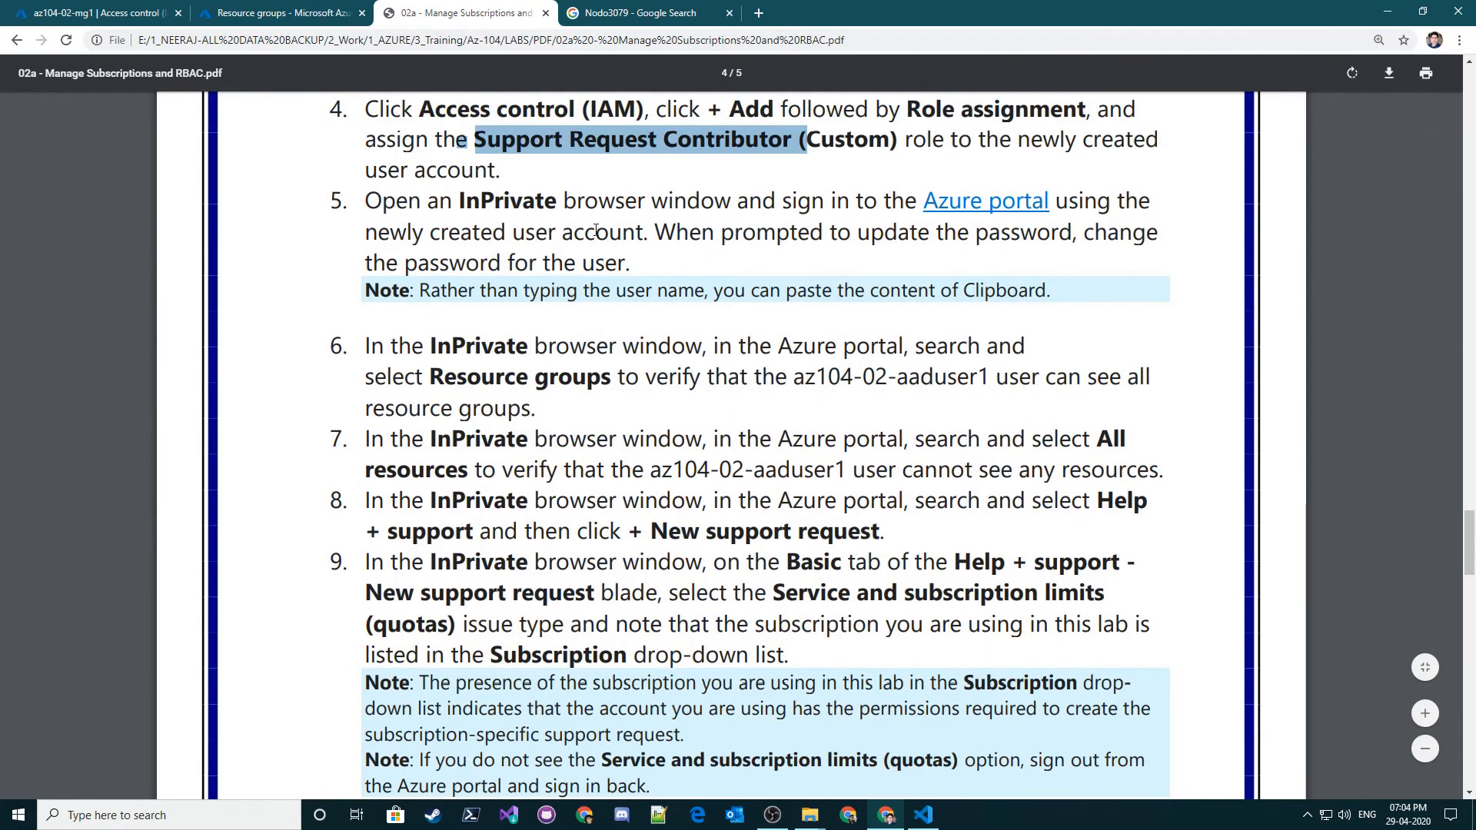
{"action": "scroll", "coordinate": [738, 441], "scroll_direction": "down", "scroll_amount": 1}
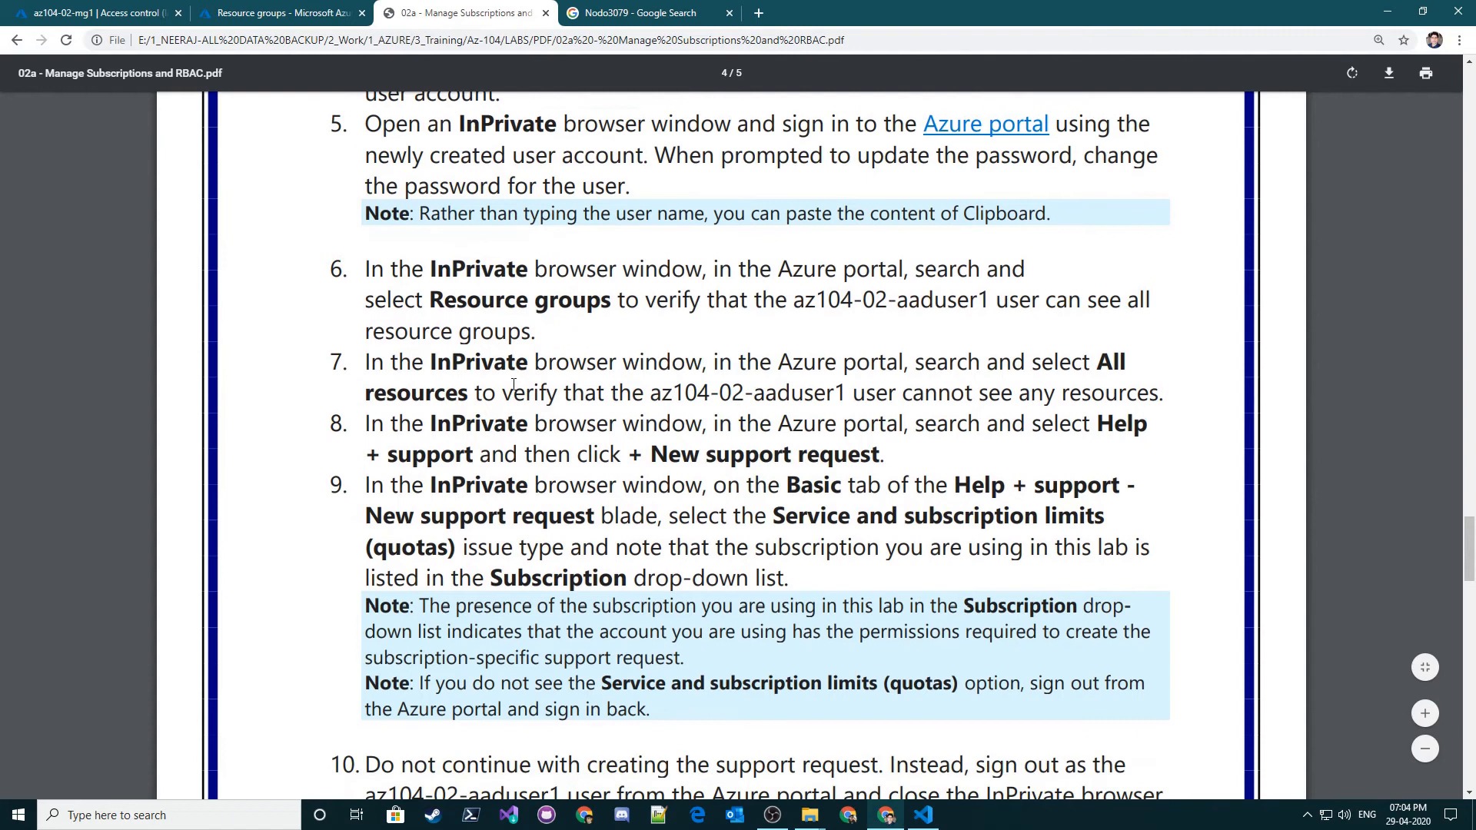
{"action": "left_click", "coordinate": [260, 12]}
{"action": "left_click", "coordinate": [56, 9]}
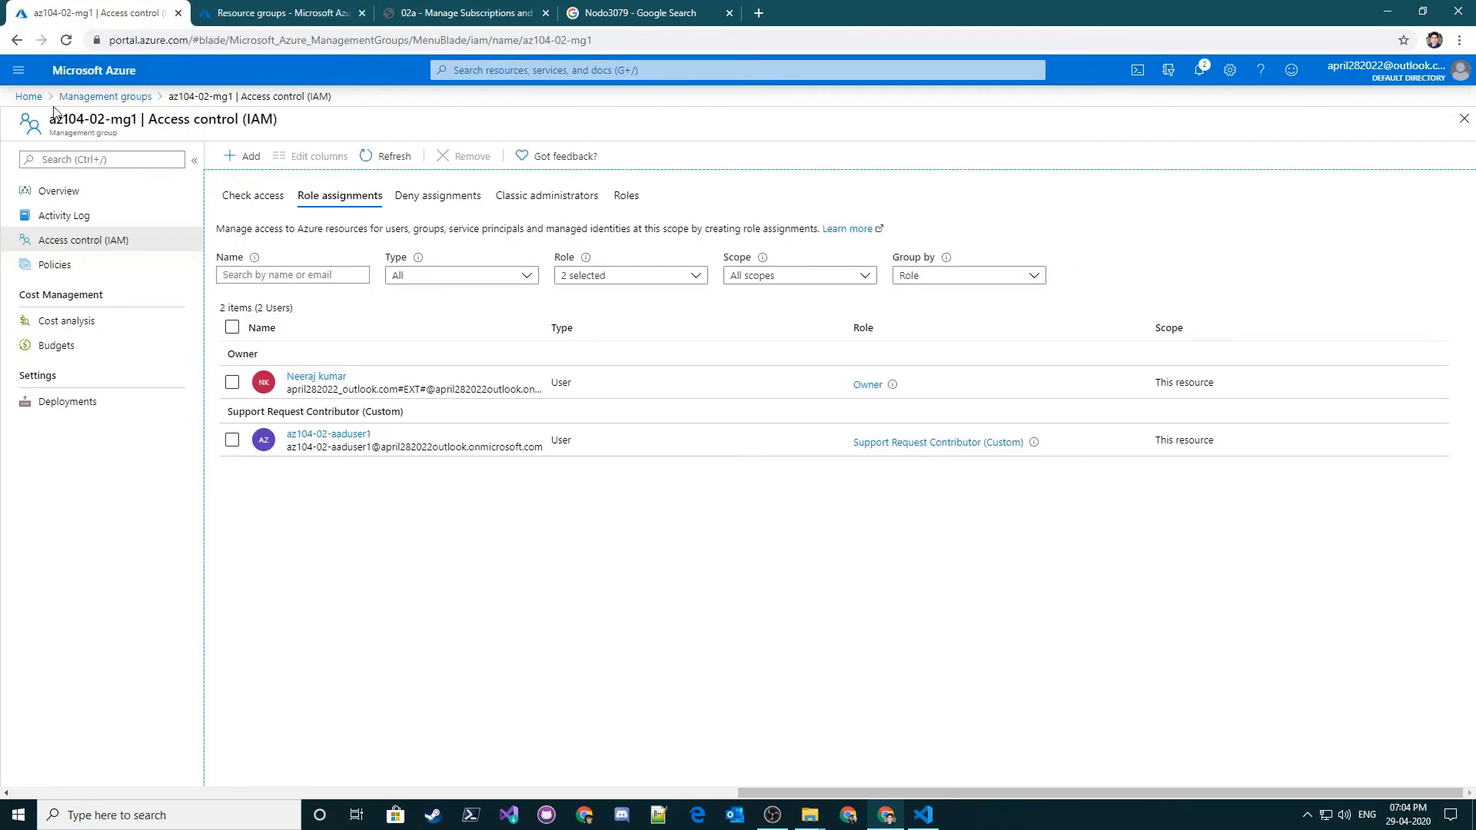
- Open All resources from the portal menu to look over its contents
{"action": "left_click", "coordinate": [28, 97]}
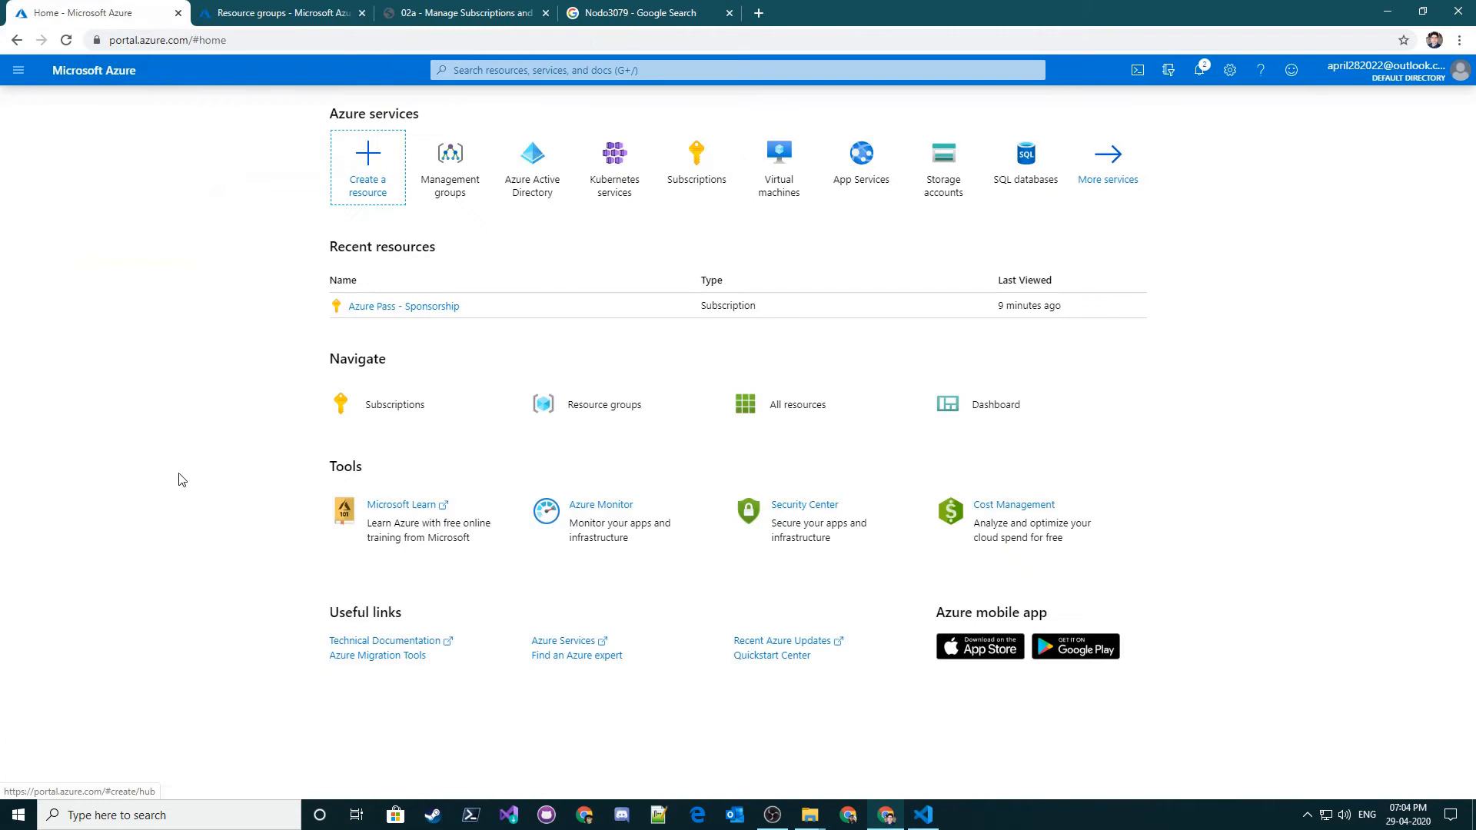
{"action": "left_click", "coordinate": [19, 70]}
{"action": "left_click", "coordinate": [57, 128]}
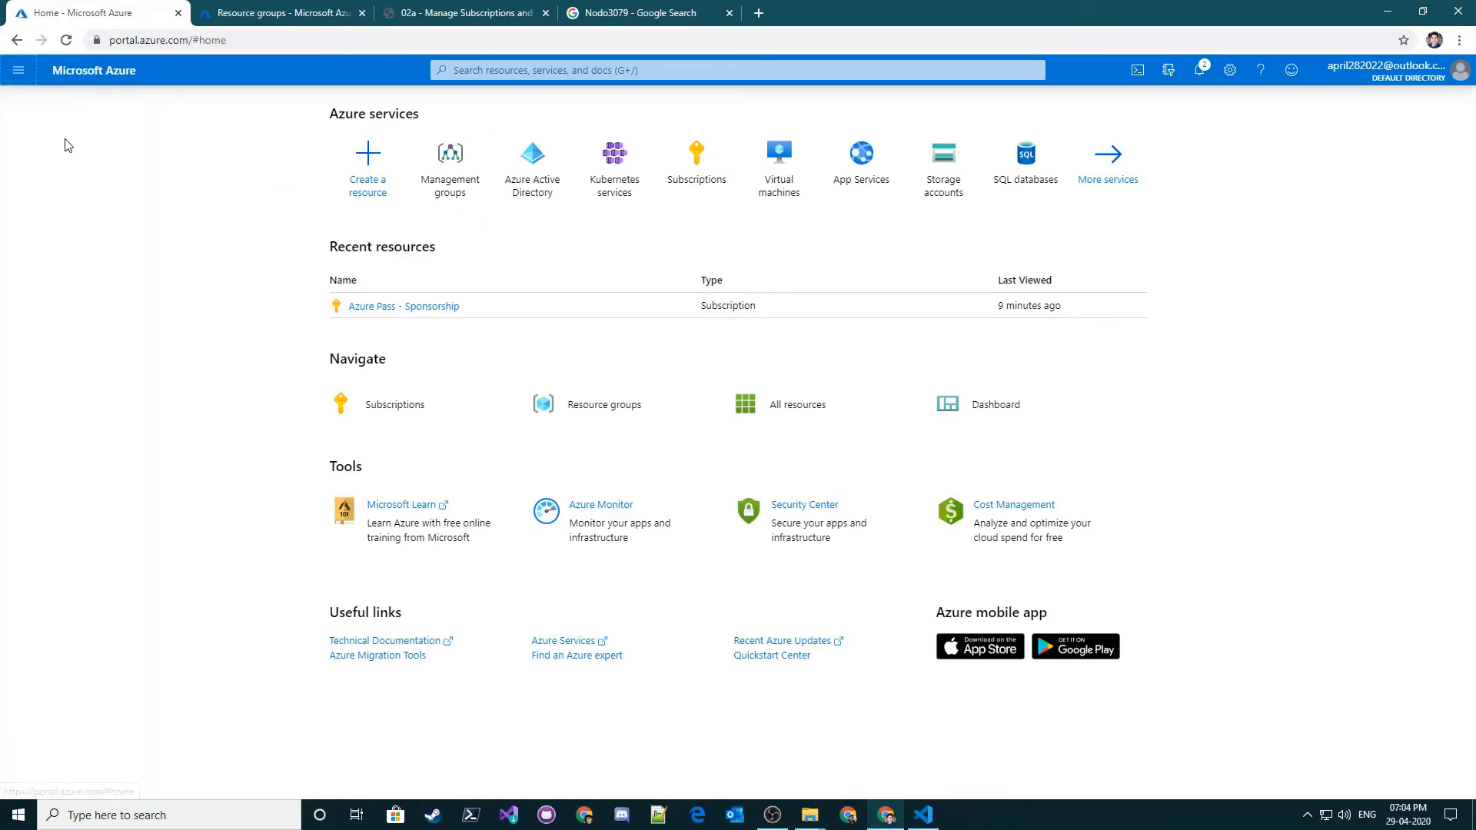
{"action": "left_click", "coordinate": [18, 70]}
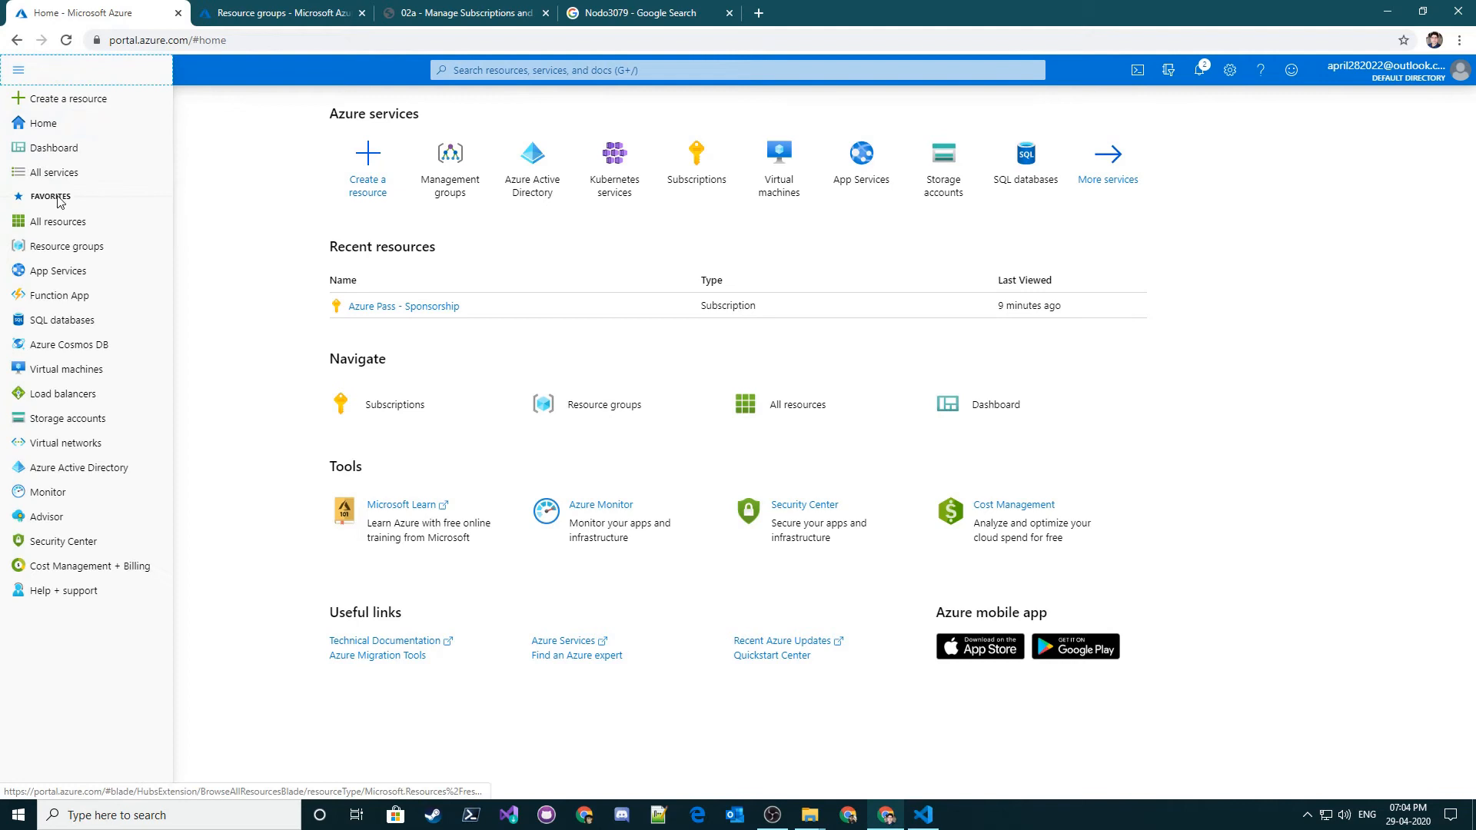
{"action": "left_click", "coordinate": [58, 222]}
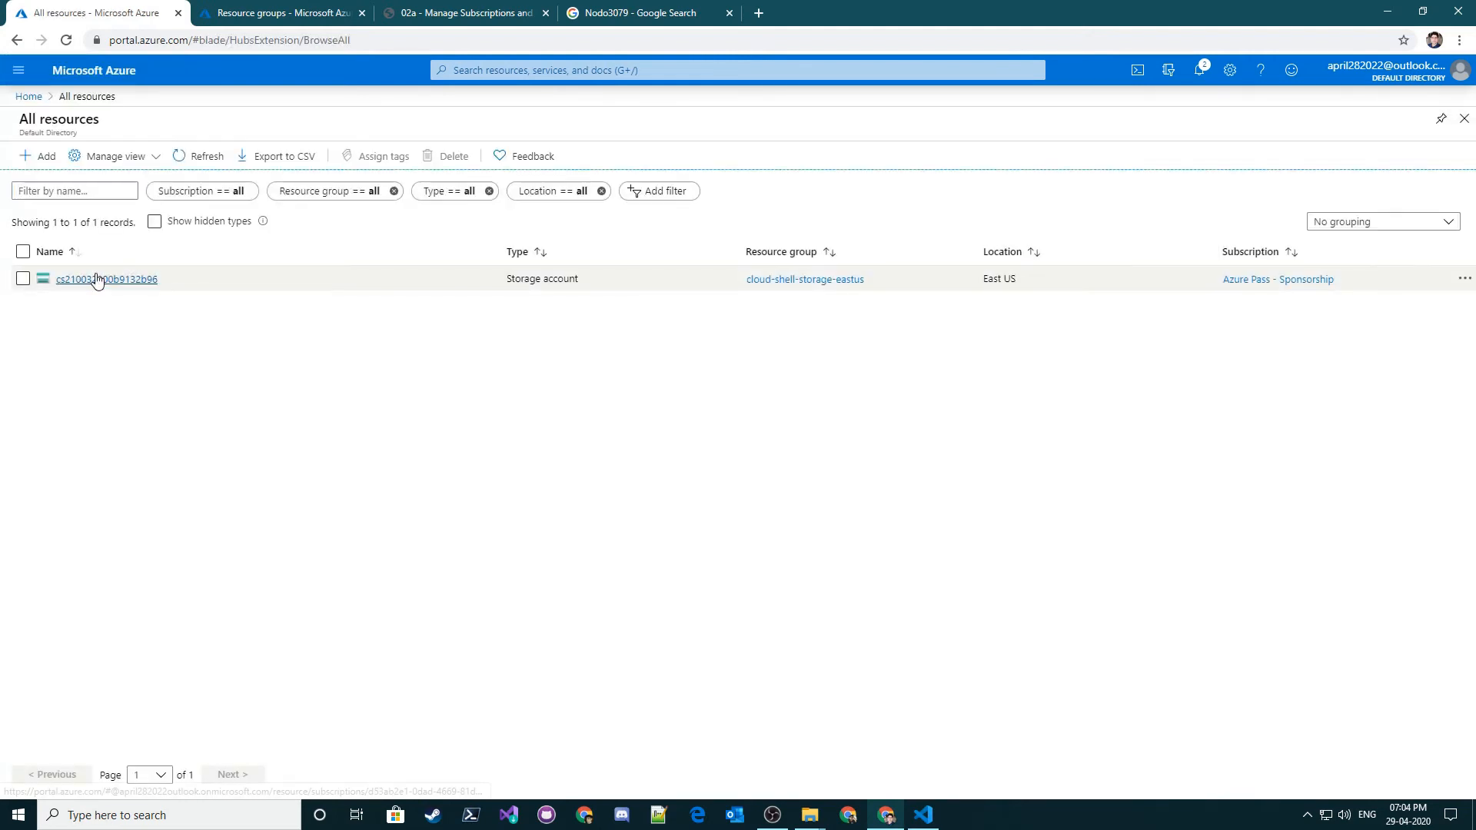
- Open the Resource groups list and start a new resource group form
{"action": "left_click", "coordinate": [38, 98]}
{"action": "left_click", "coordinate": [18, 70]}
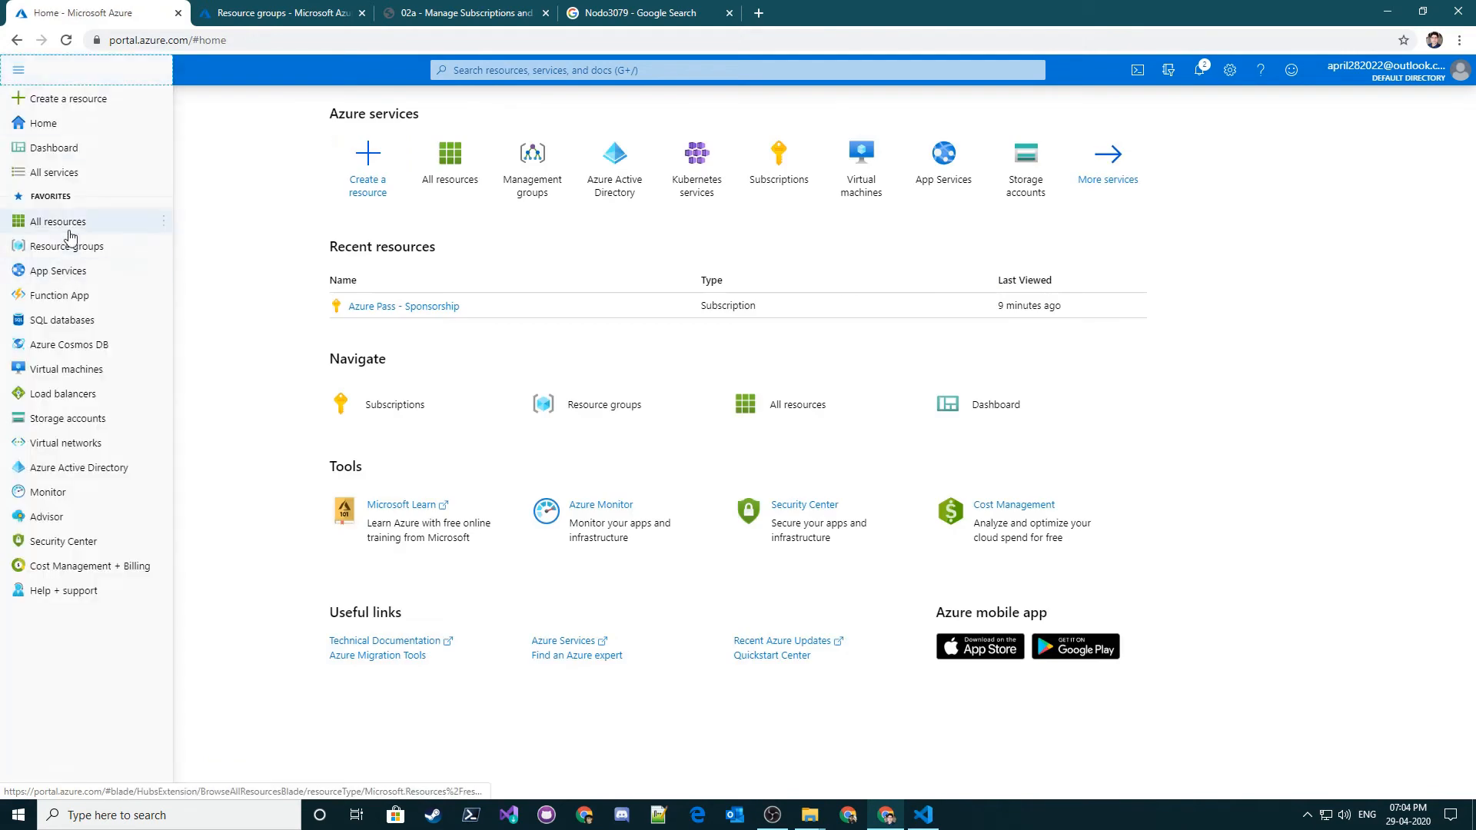
{"action": "left_click", "coordinate": [71, 257]}
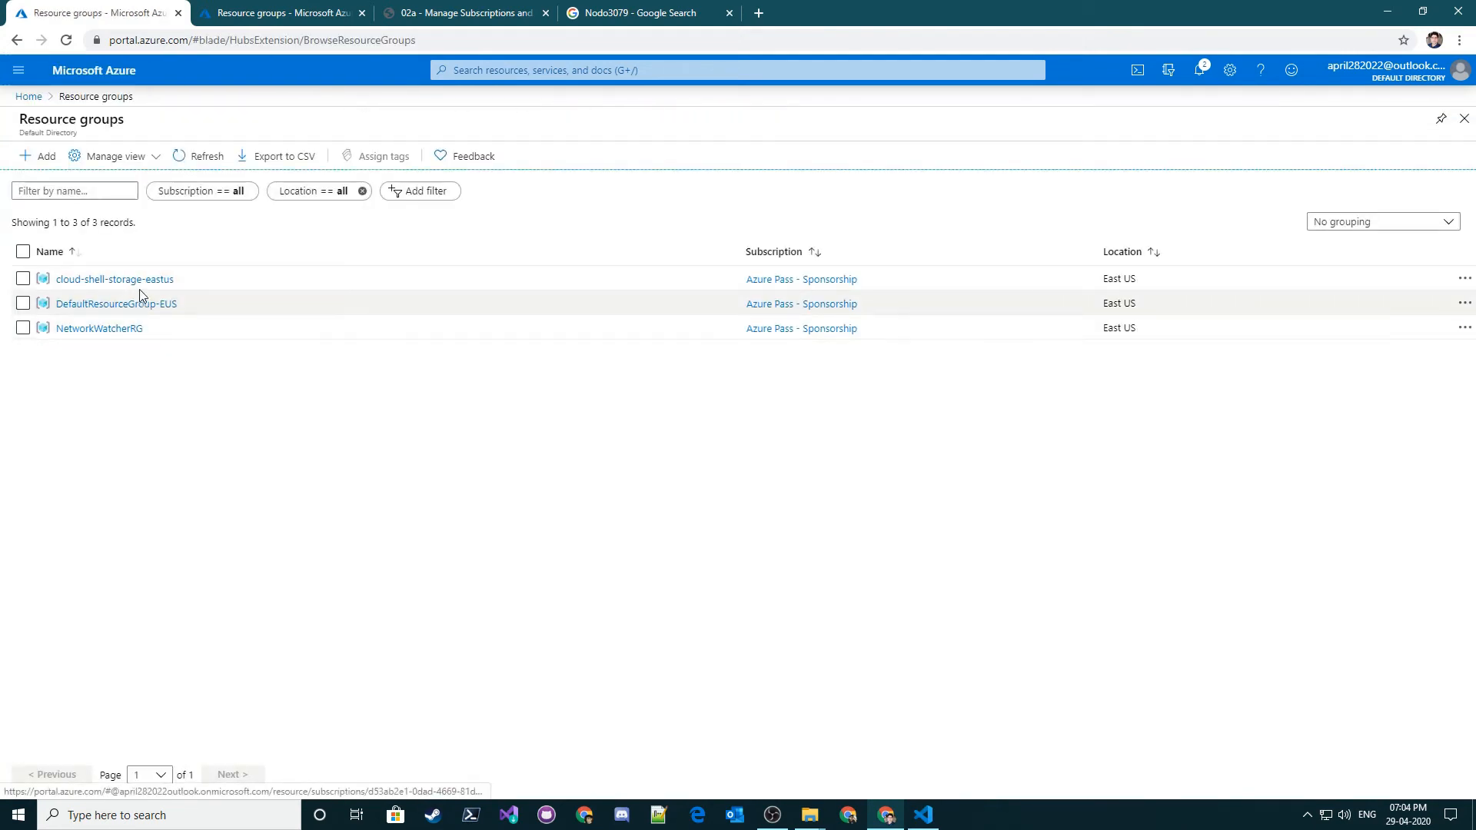
{"action": "left_click", "coordinate": [40, 156]}
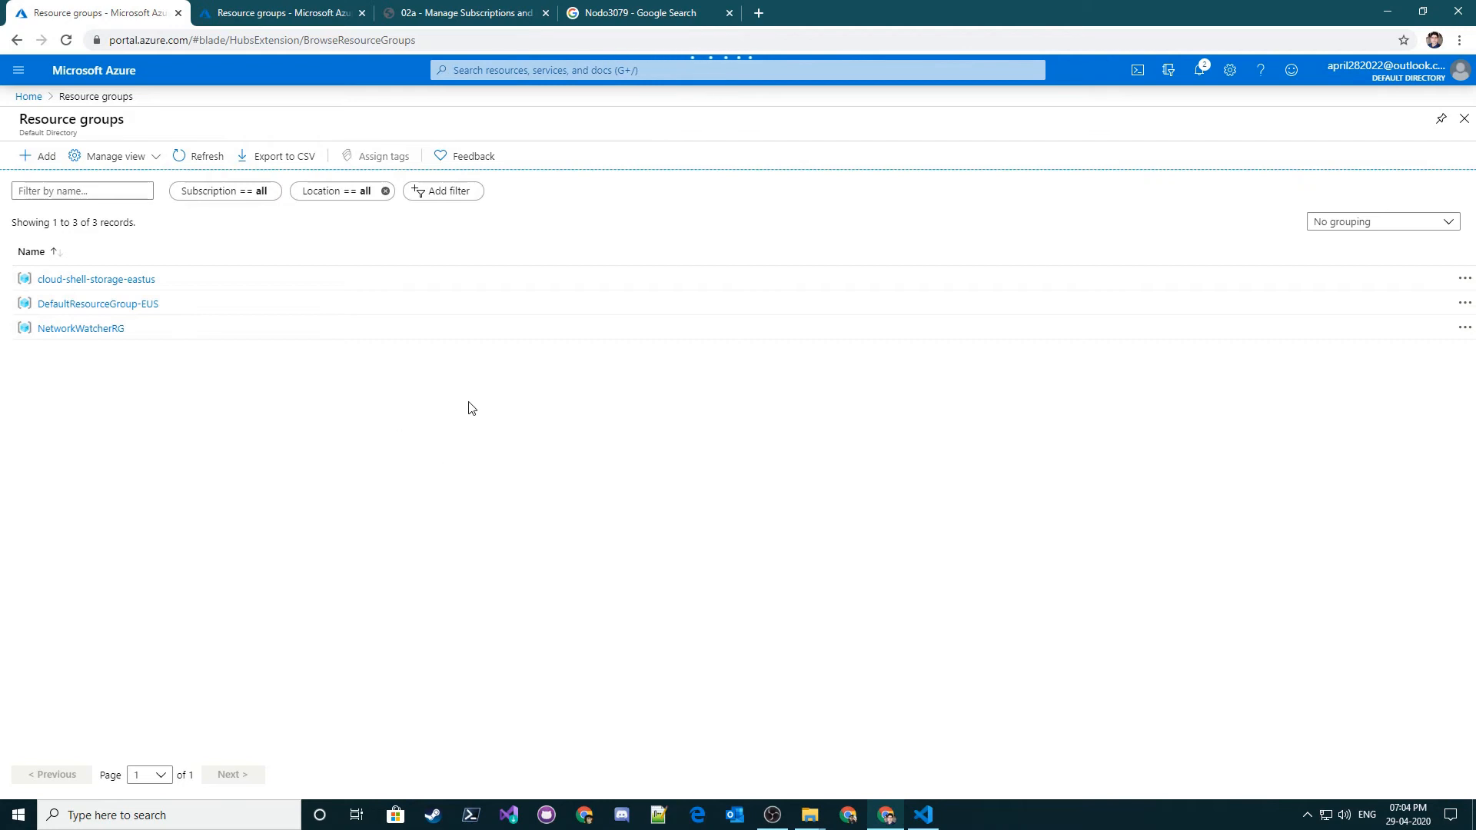
{"action": "left_click", "coordinate": [253, 311]}
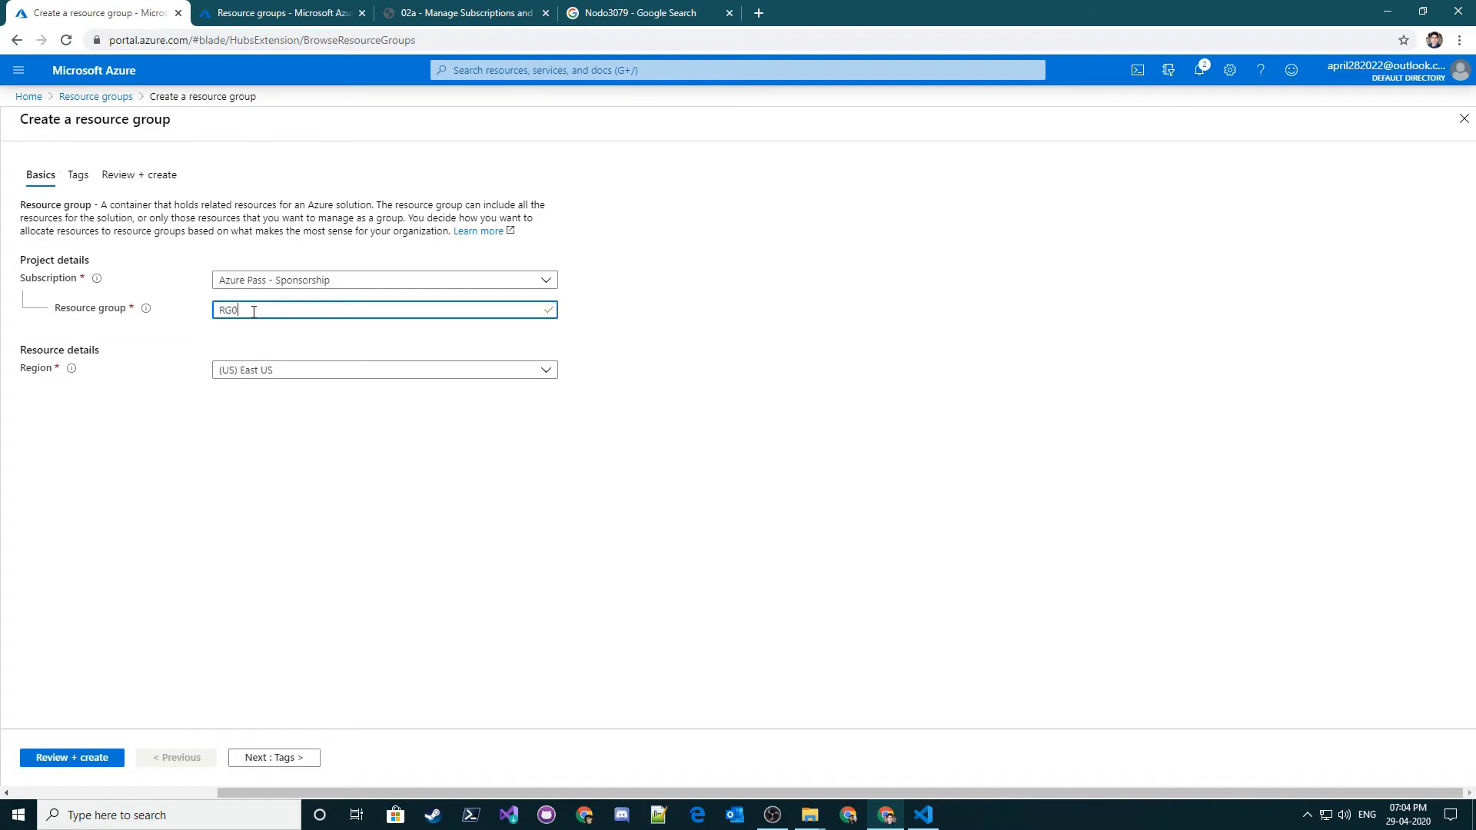
- Enter RG01 as the resource group name, pass Review + create, and create it
{"action": "type", "text": "RG01"}
{"action": "left_click", "coordinate": [334, 569]}
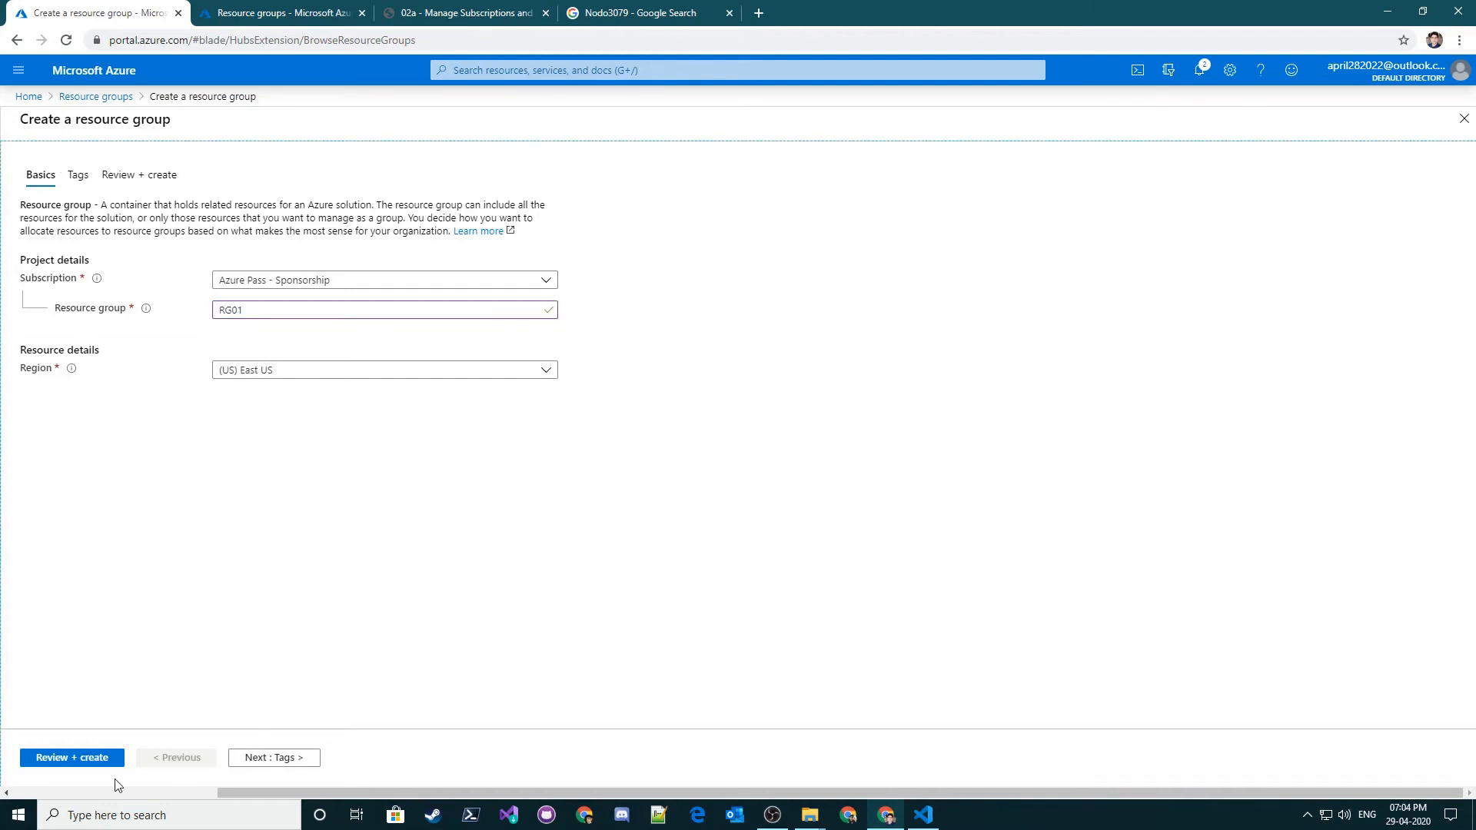
{"action": "left_click", "coordinate": [97, 761]}
{"action": "left_click", "coordinate": [46, 757]}
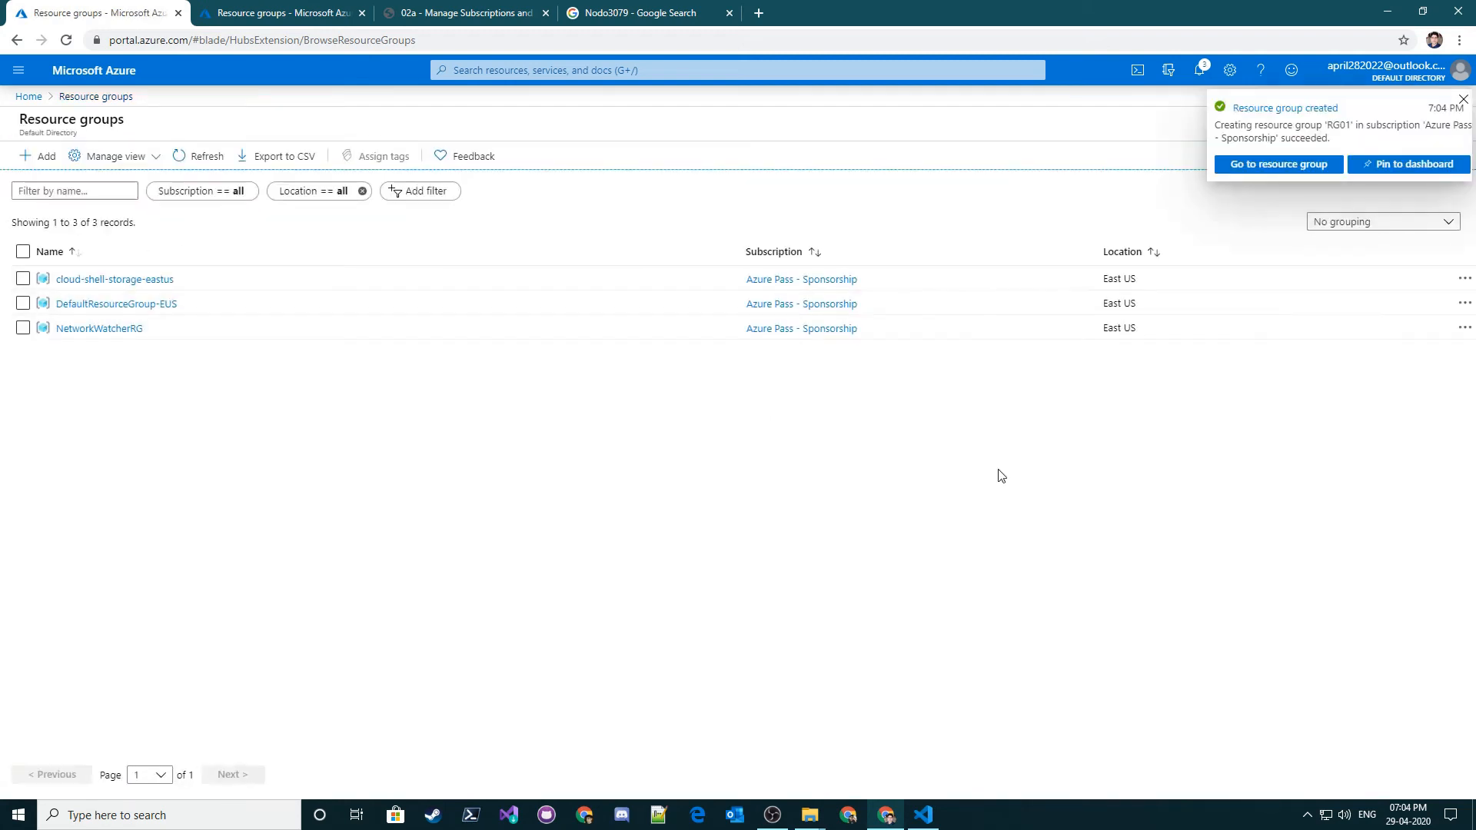
- Open RG01, then reload the Resource groups list and portal page looking for it
{"action": "left_click", "coordinate": [1290, 167]}
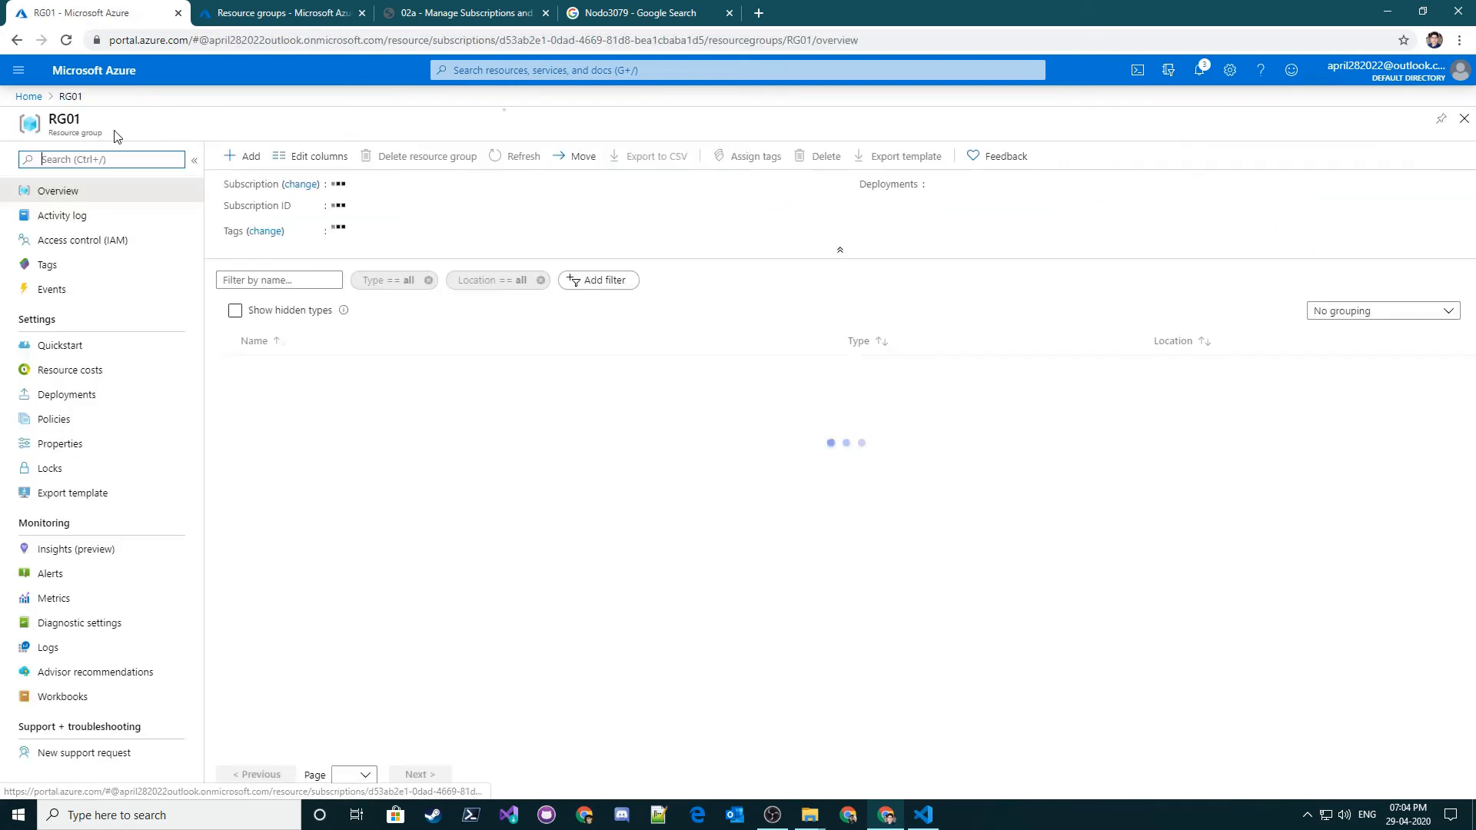
{"action": "left_click", "coordinate": [28, 96]}
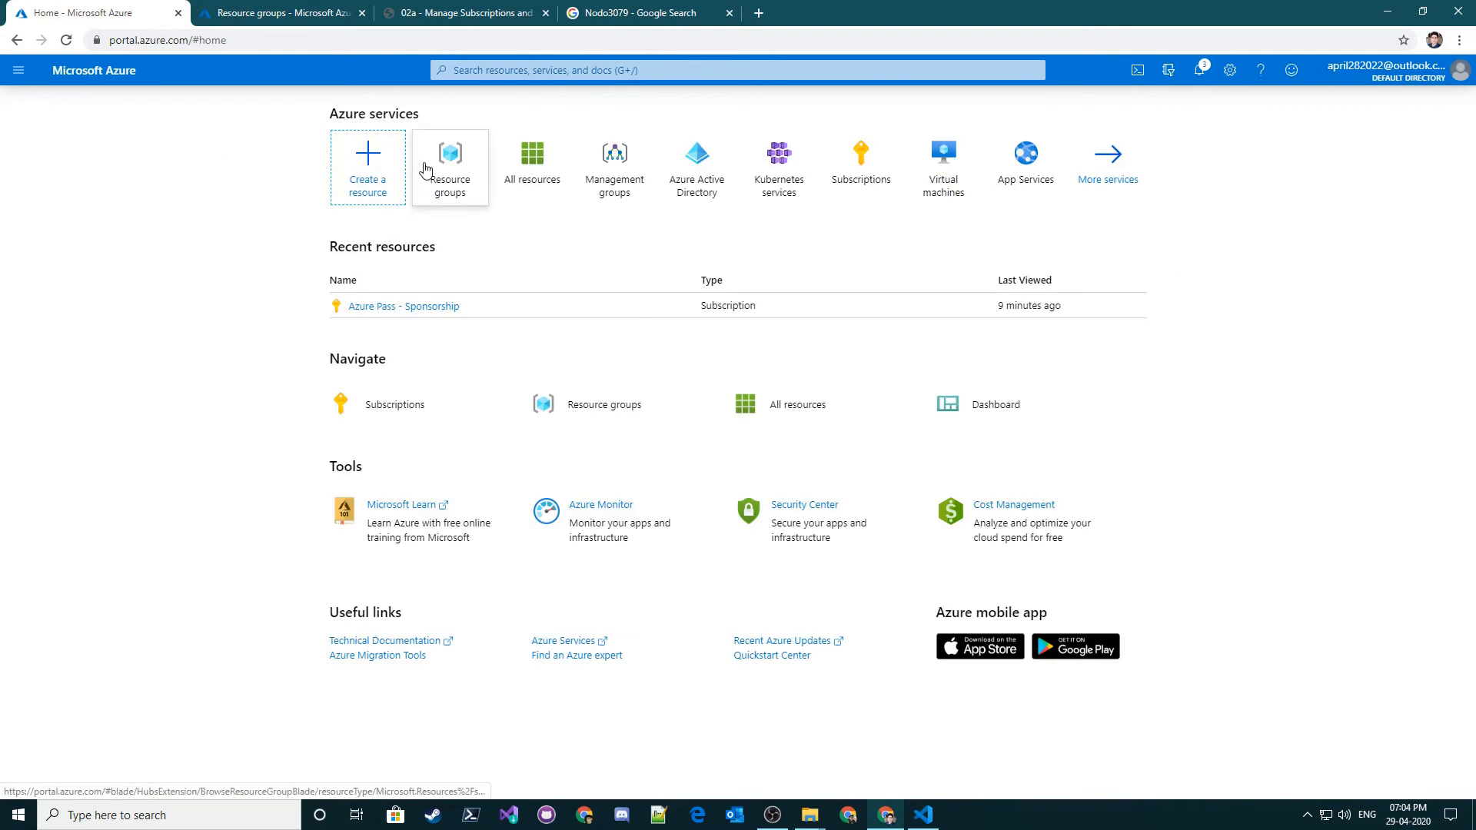
{"action": "left_click", "coordinate": [421, 196]}
{"action": "left_click", "coordinate": [208, 156]}
{"action": "left_click", "coordinate": [205, 156]}
{"action": "left_click", "coordinate": [199, 155]}
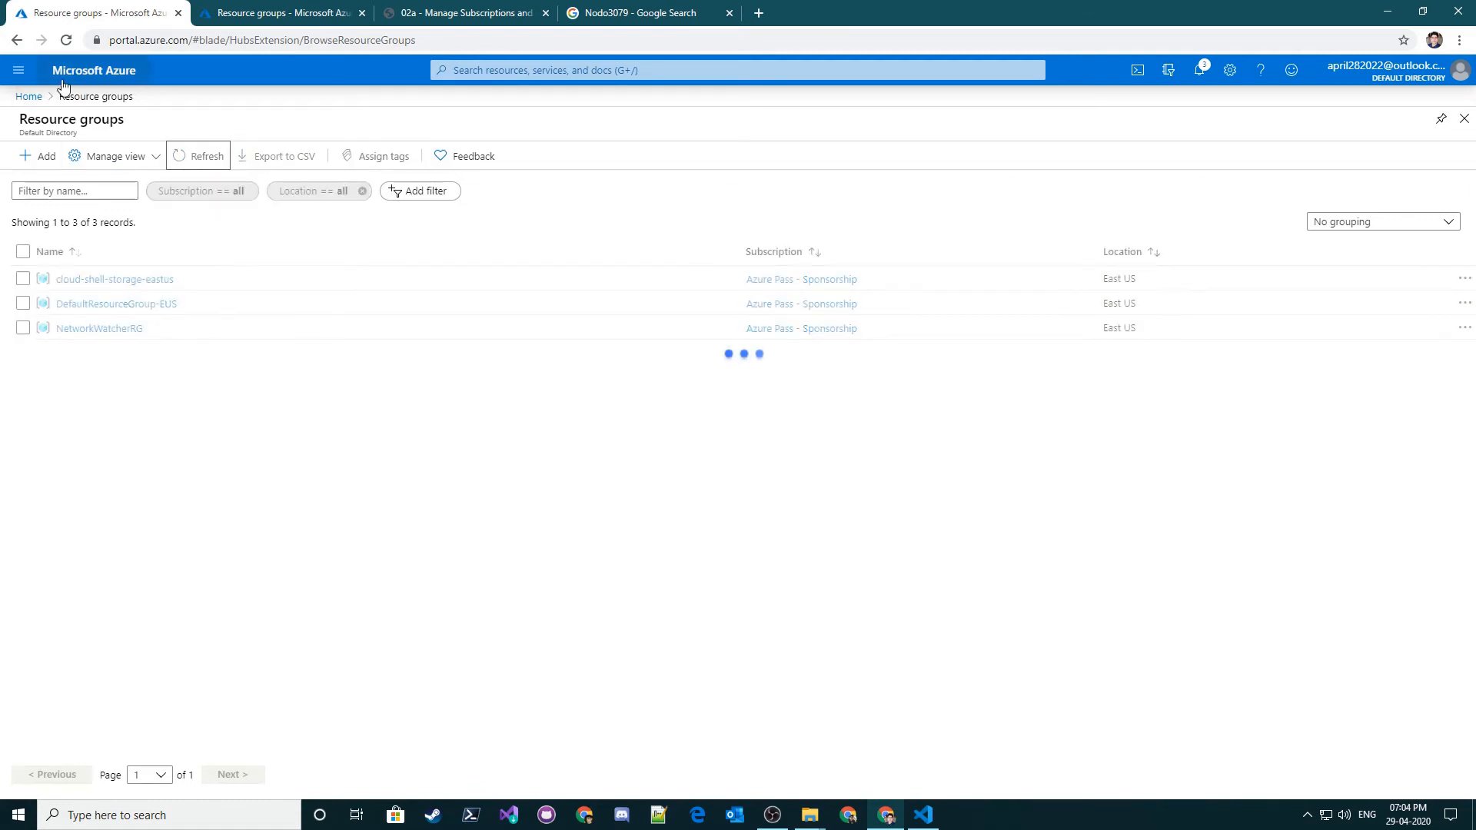
{"action": "left_click", "coordinate": [66, 40]}
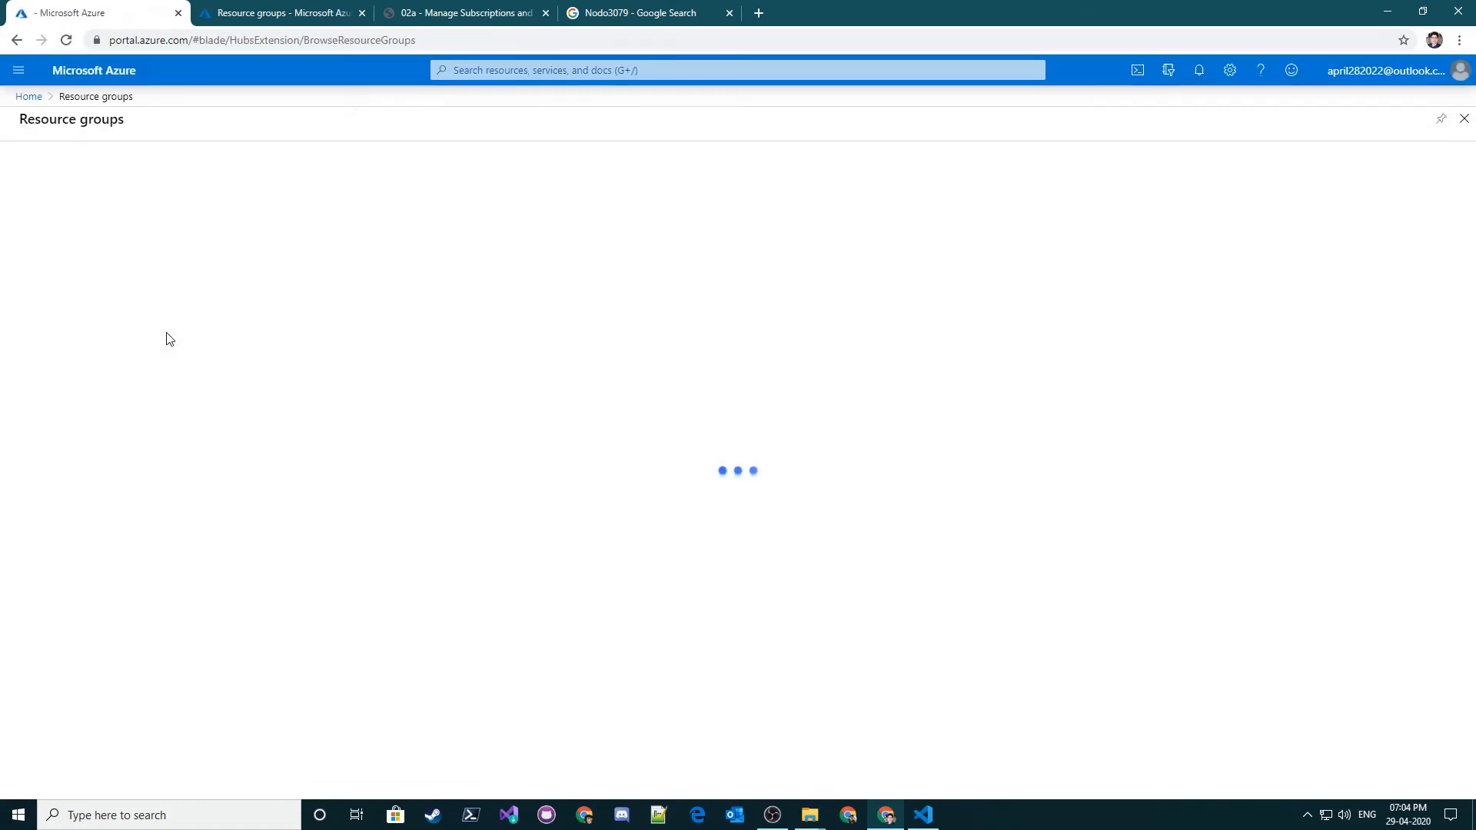
- Return to Resource groups from Home and check the recent notifications
{"action": "left_click", "coordinate": [31, 99]}
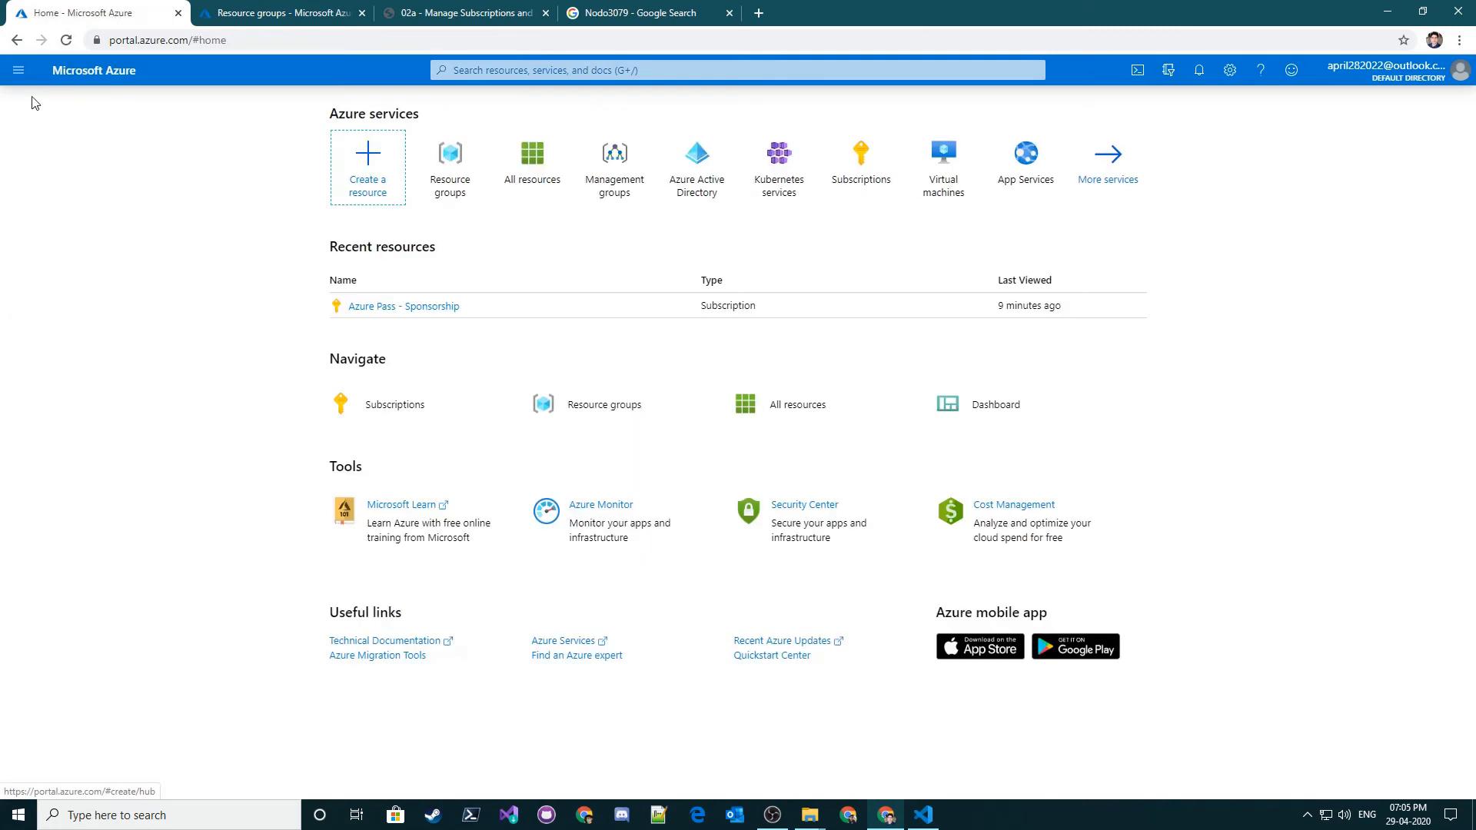
{"action": "left_click", "coordinate": [18, 70]}
{"action": "left_click", "coordinate": [452, 166]}
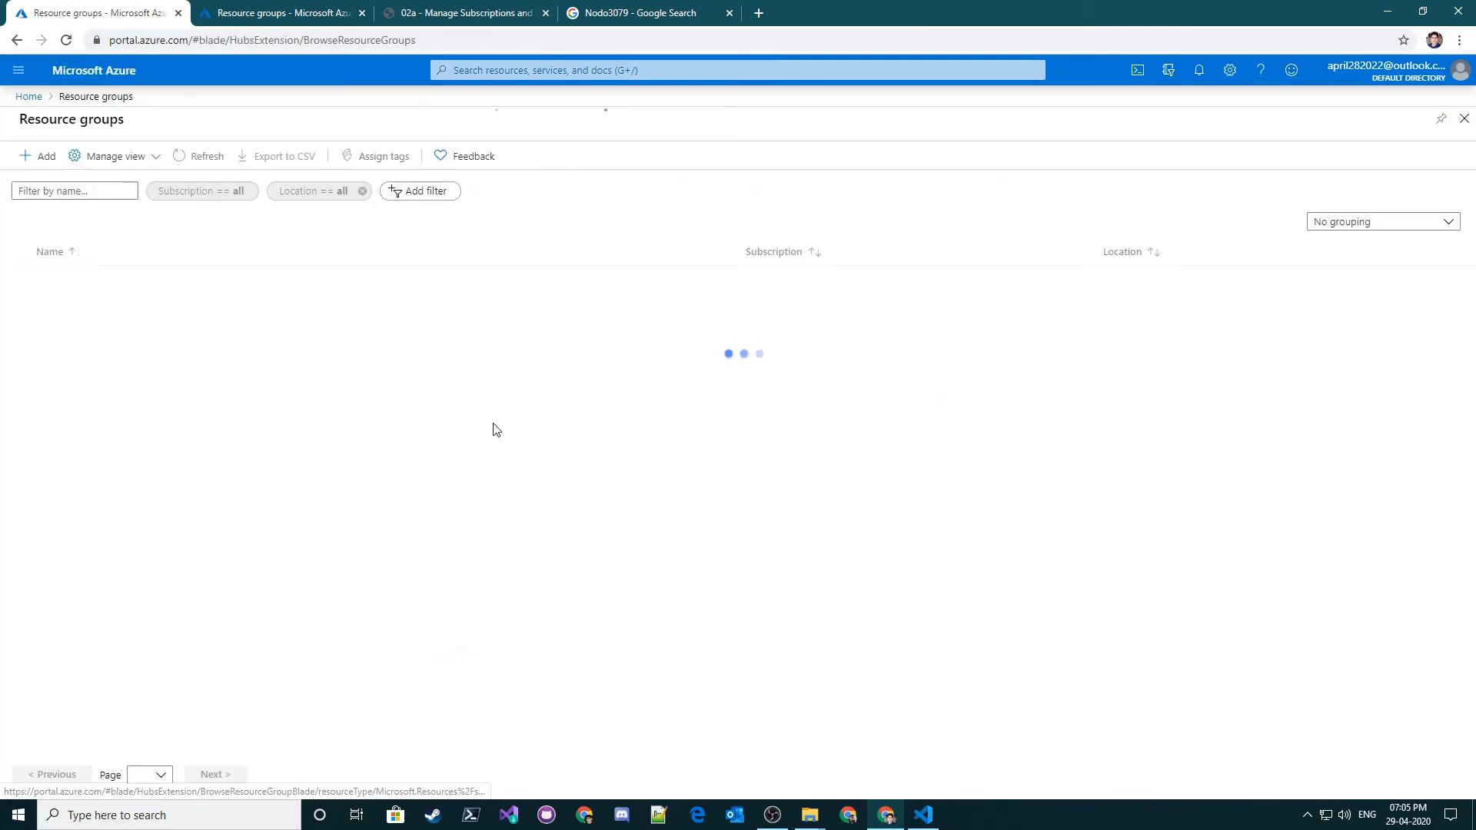
{"action": "left_click", "coordinate": [1196, 73]}
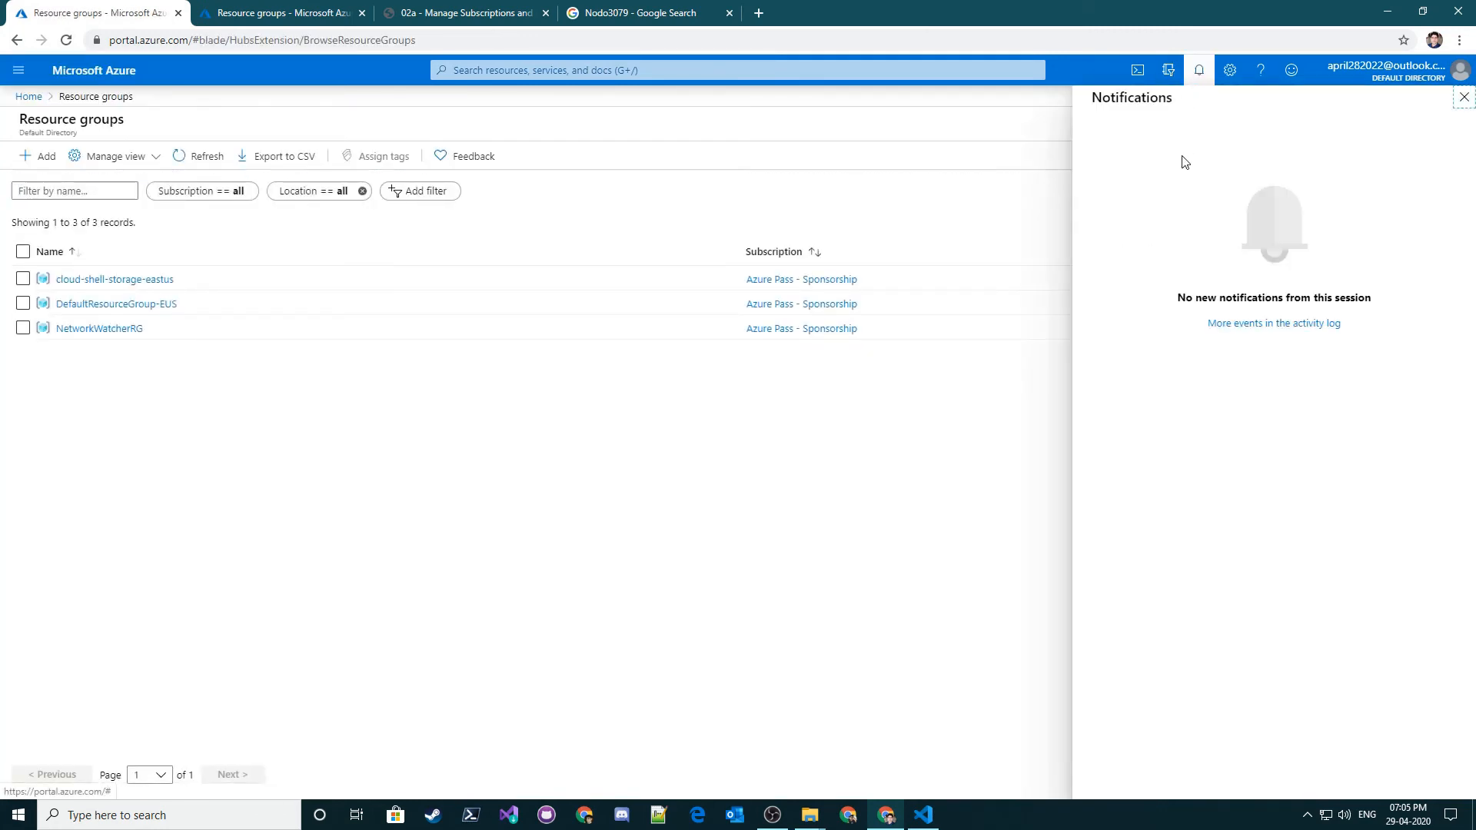
{"action": "left_click", "coordinate": [1197, 72]}
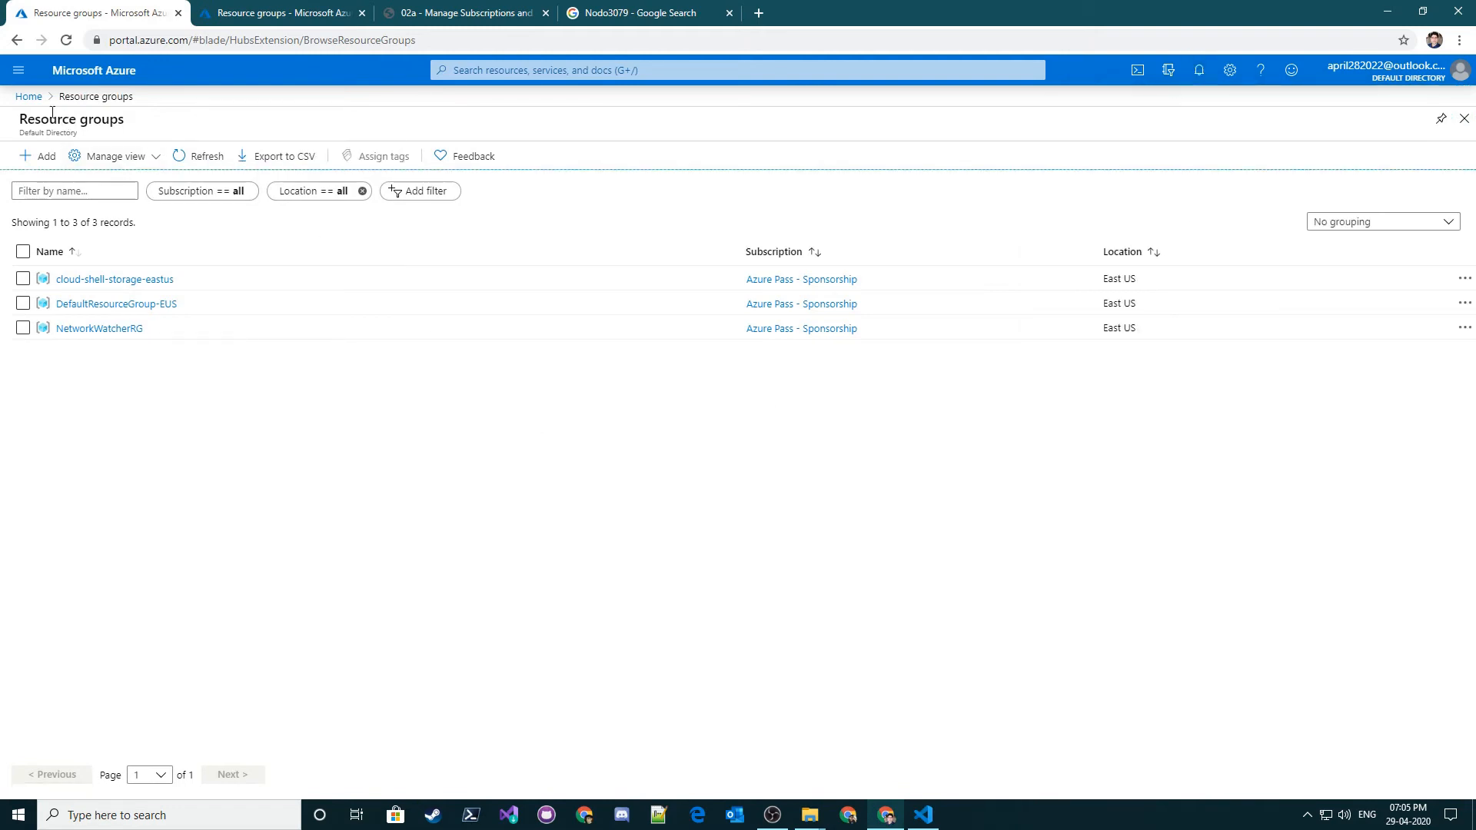
- Check All resources for the single storage account, then refresh the Resource groups list
{"action": "left_click", "coordinate": [13, 81]}
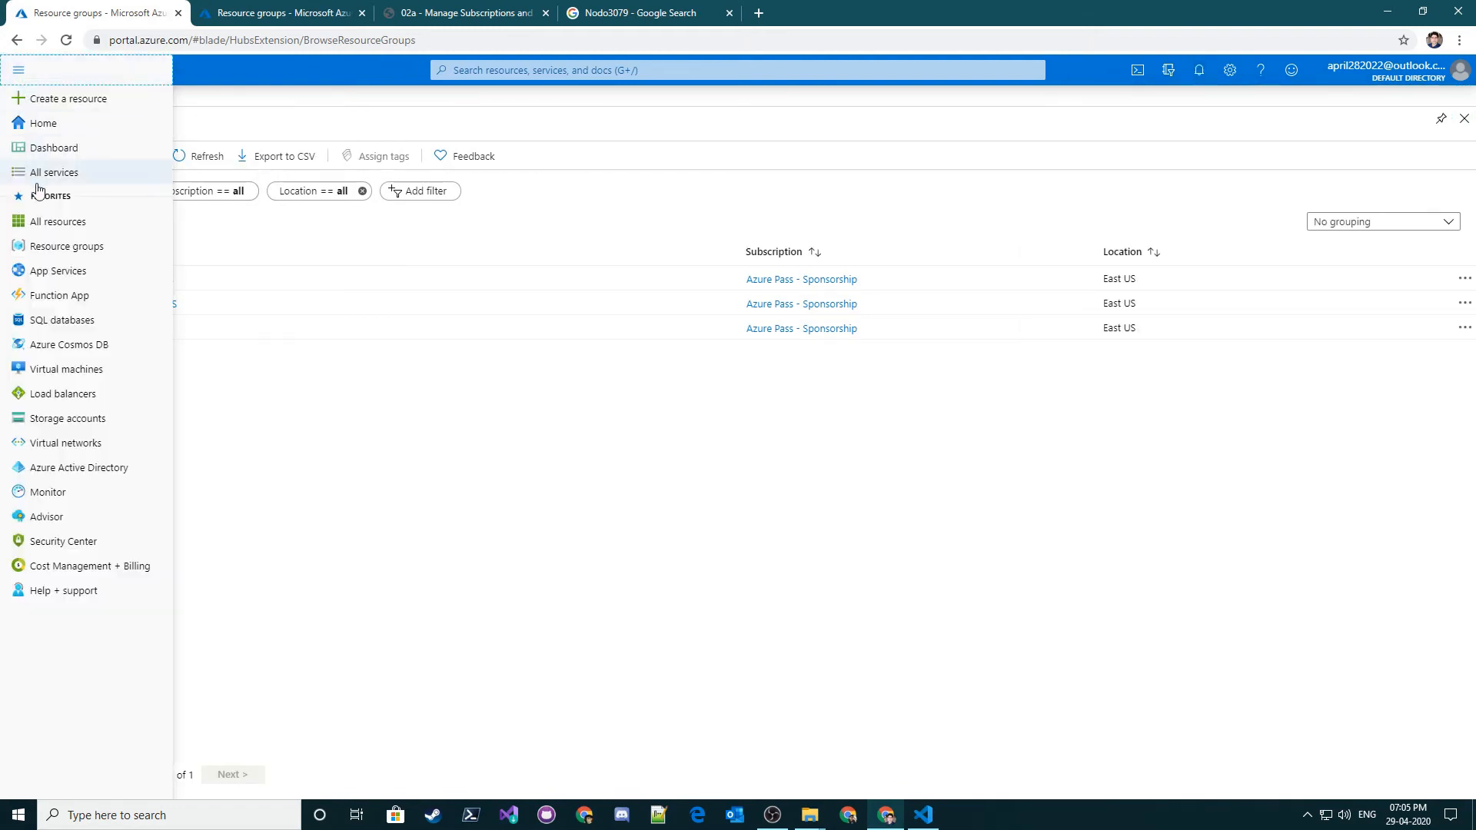
{"action": "left_click", "coordinate": [66, 224]}
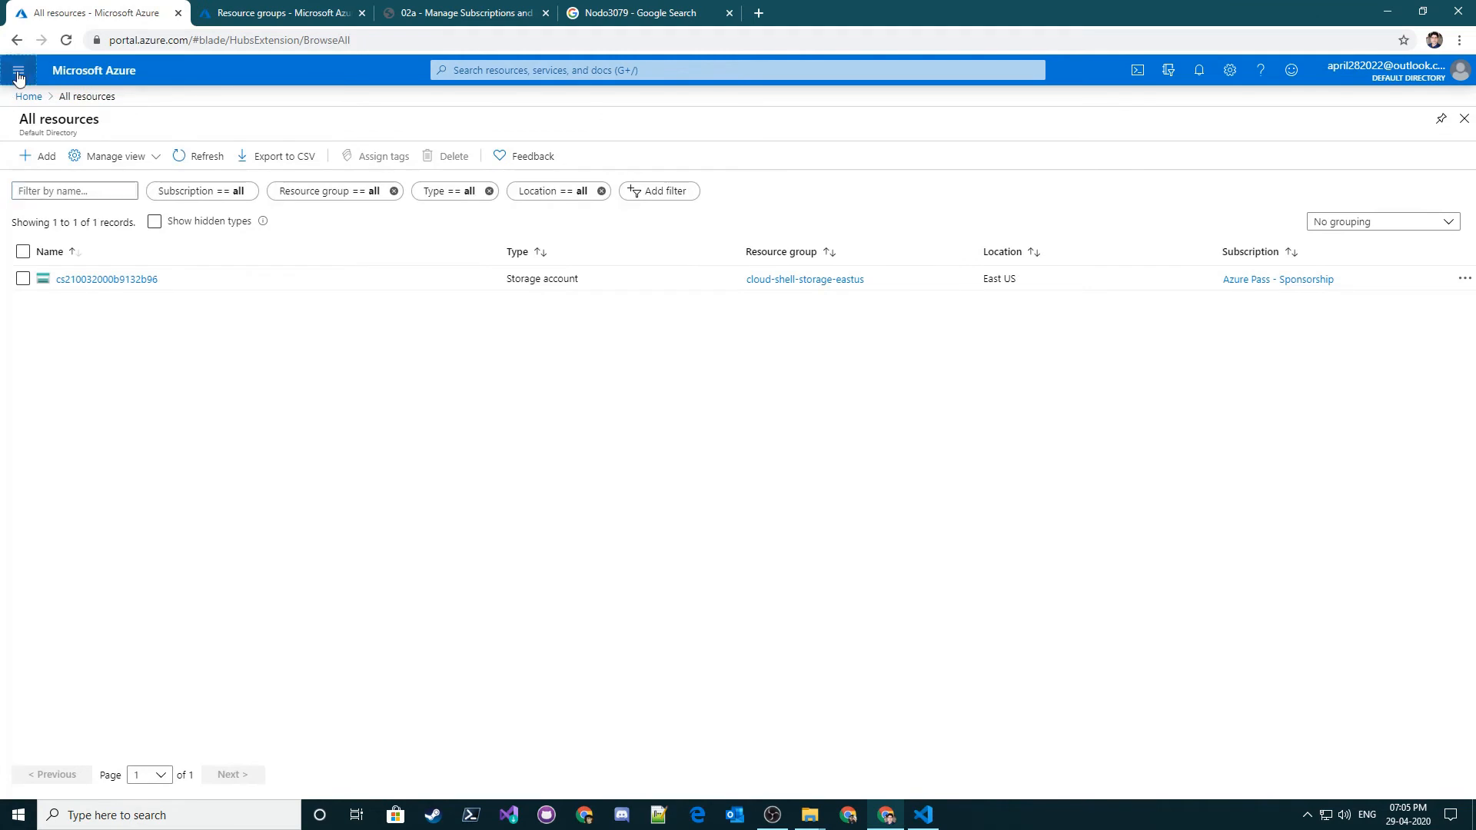
{"action": "left_click", "coordinate": [18, 70]}
{"action": "left_click", "coordinate": [58, 223]}
{"action": "left_click", "coordinate": [18, 73]}
{"action": "left_click", "coordinate": [66, 246]}
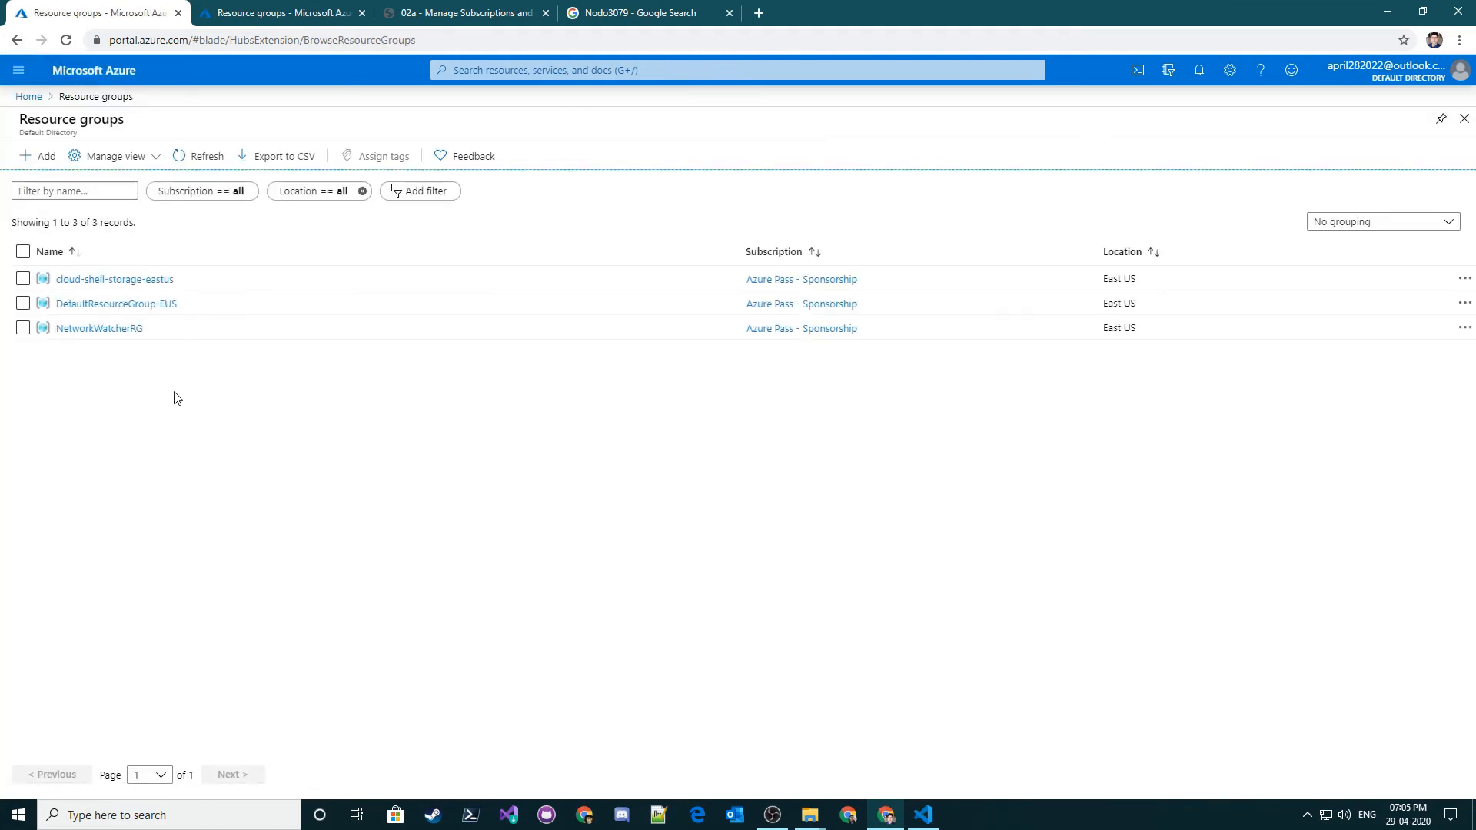
{"action": "left_click", "coordinate": [194, 169]}
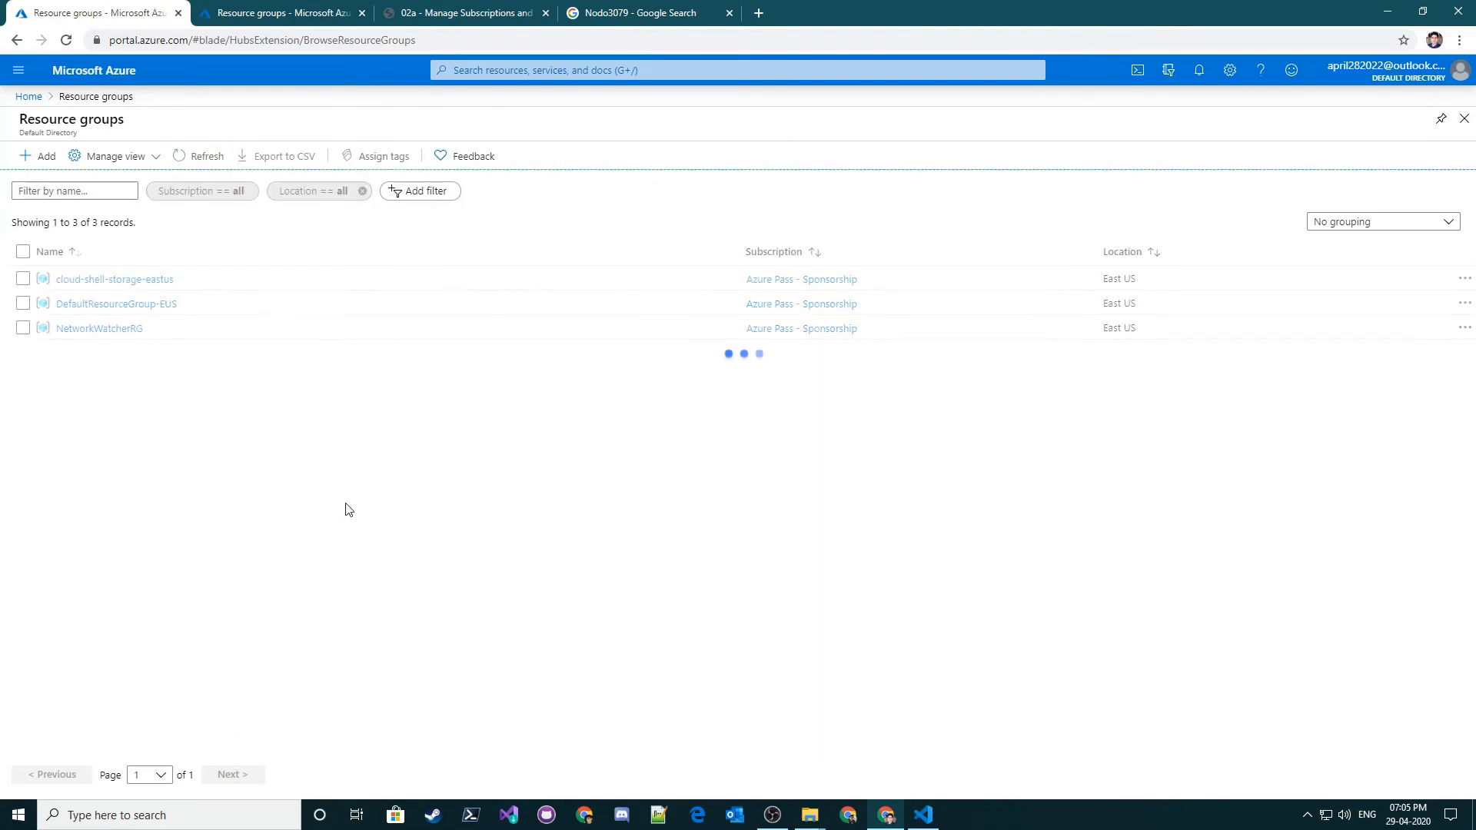
- Create resource group RG02 in East US via Tags and Review + create, then open it
{"action": "left_click", "coordinate": [48, 157]}
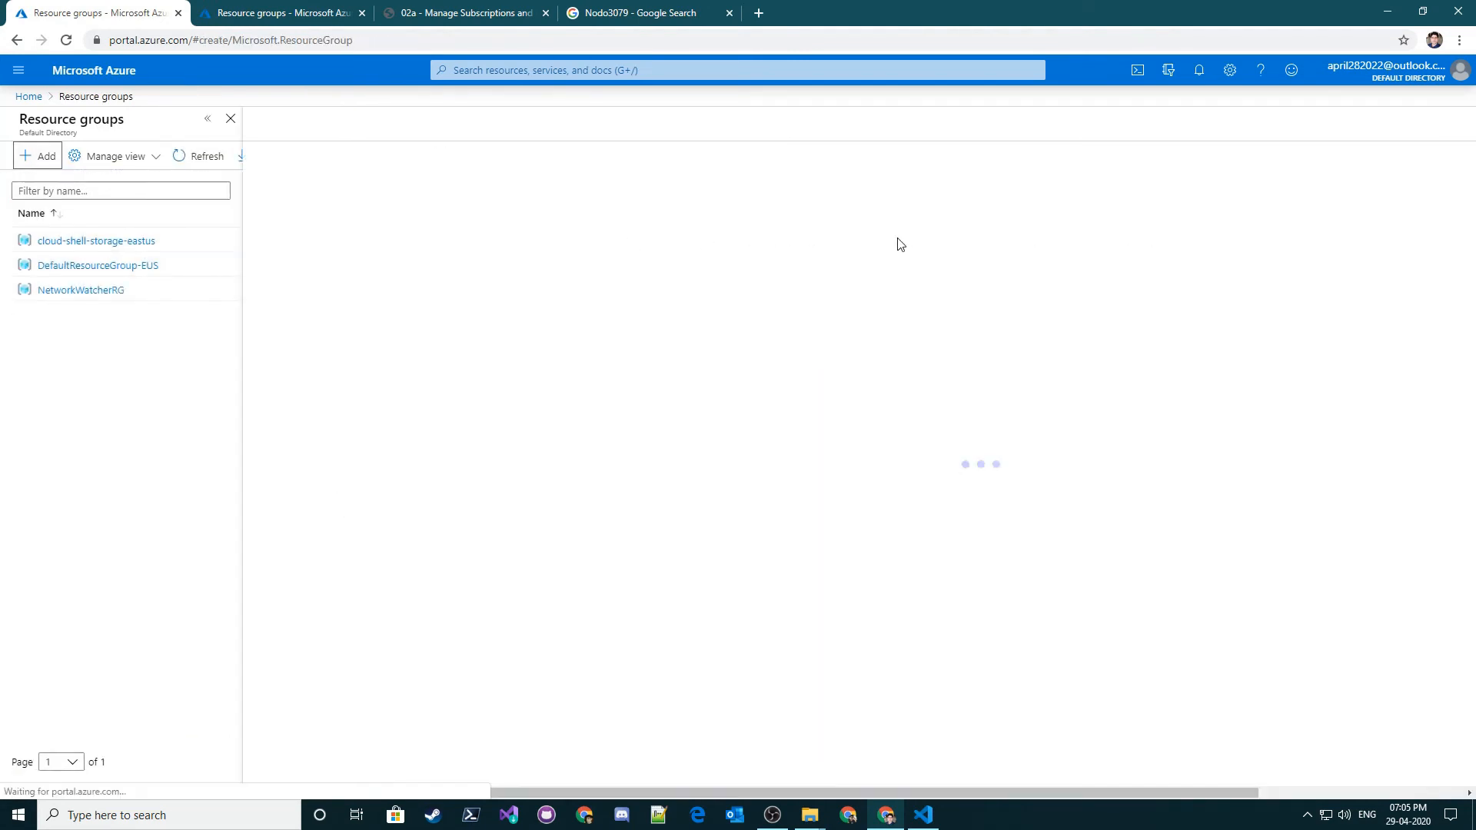
{"action": "left_click", "coordinate": [270, 312]}
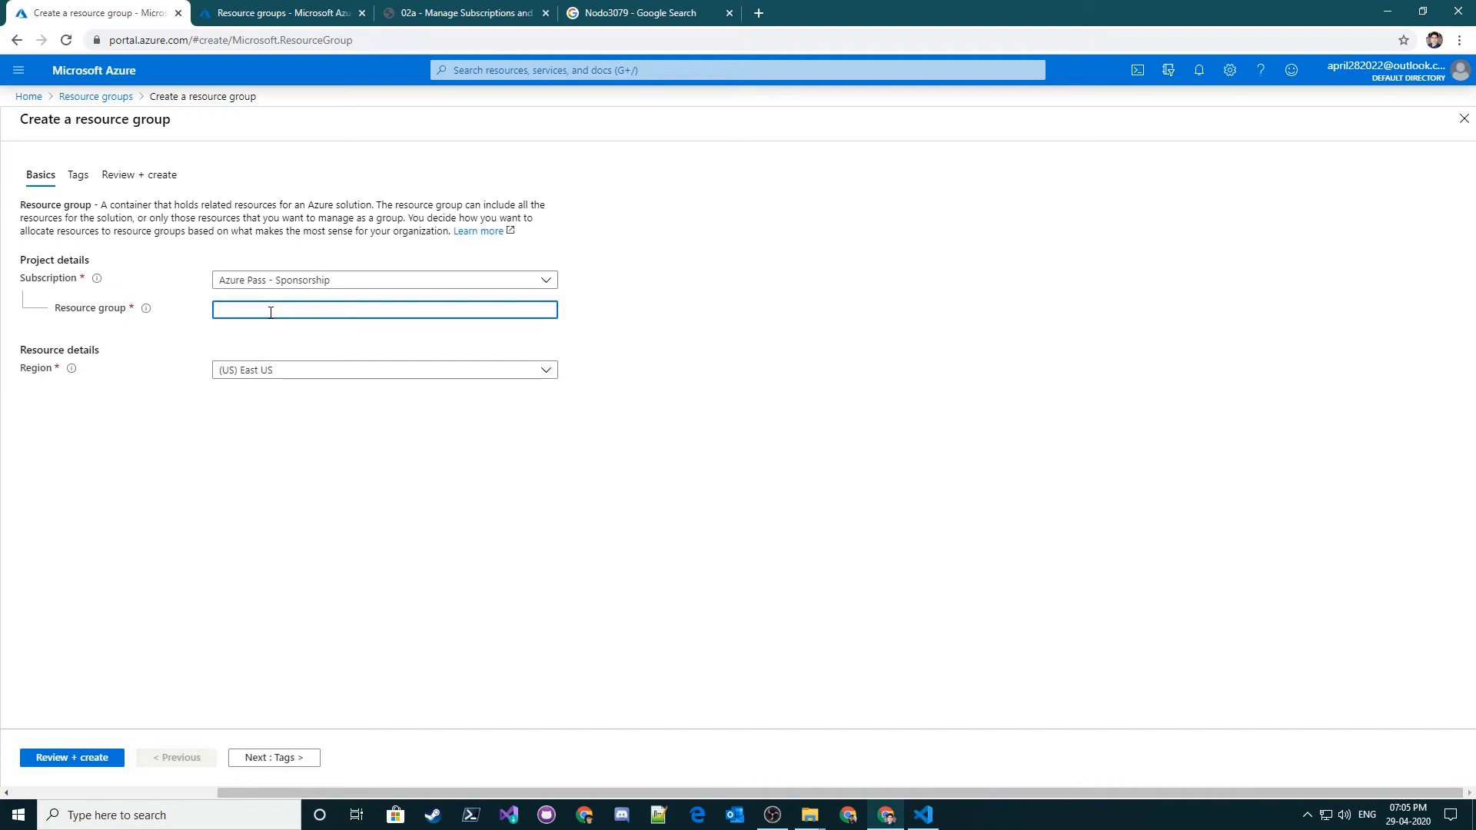
{"action": "left_click", "coordinate": [323, 505]}
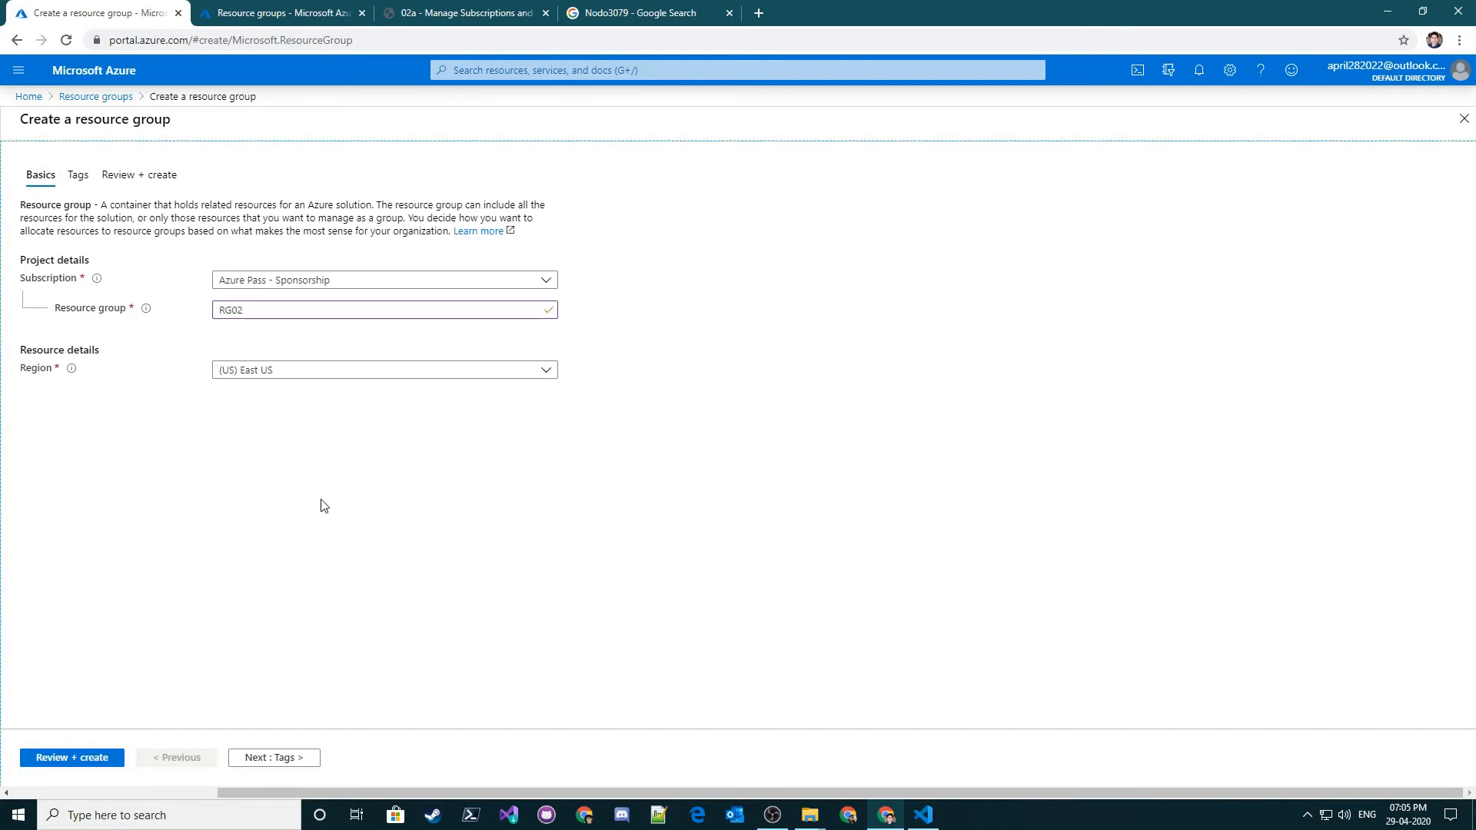
{"action": "left_click", "coordinate": [257, 760]}
{"action": "left_click", "coordinate": [82, 764]}
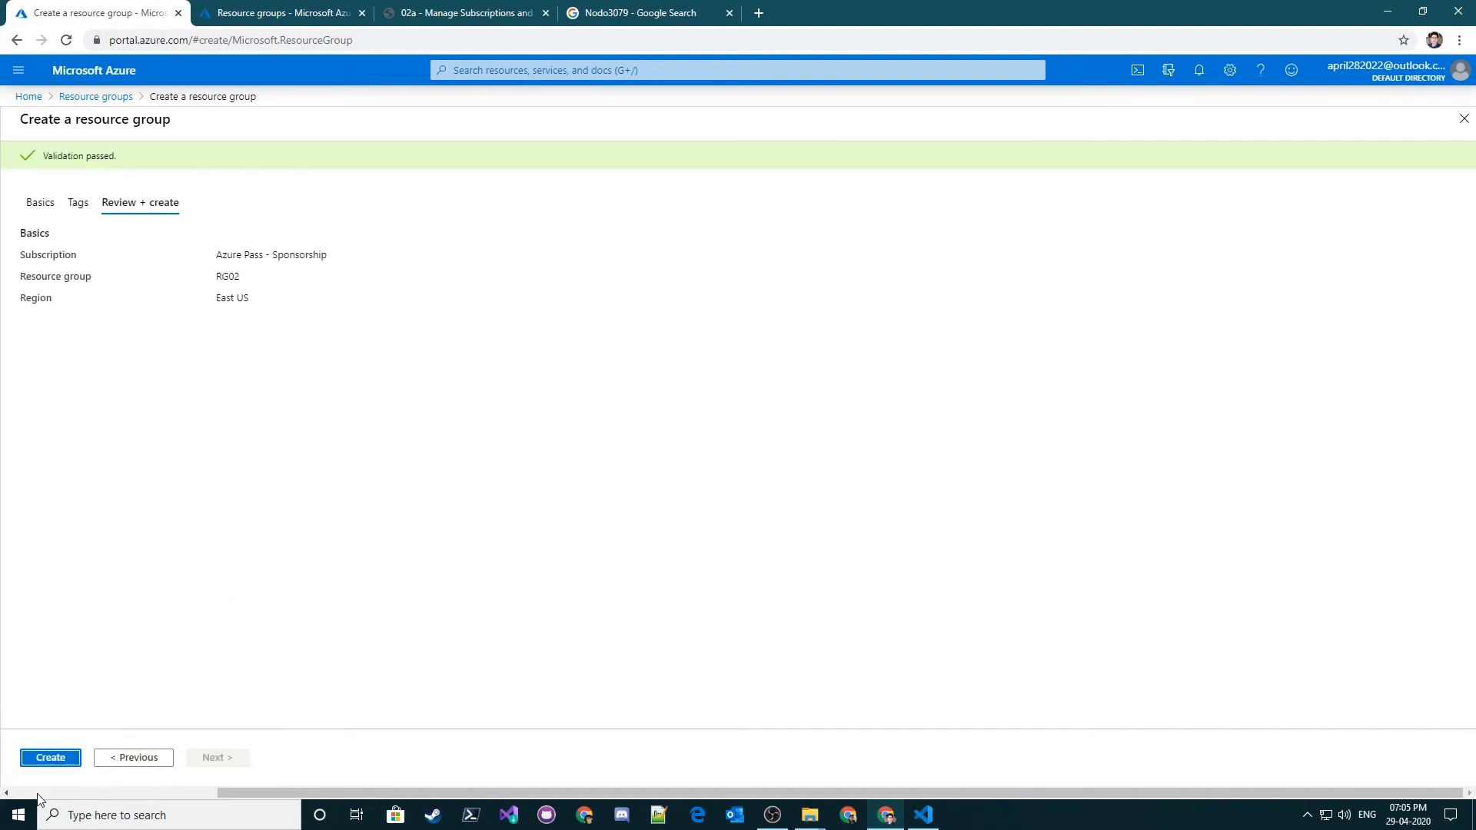
{"action": "left_click", "coordinate": [46, 757]}
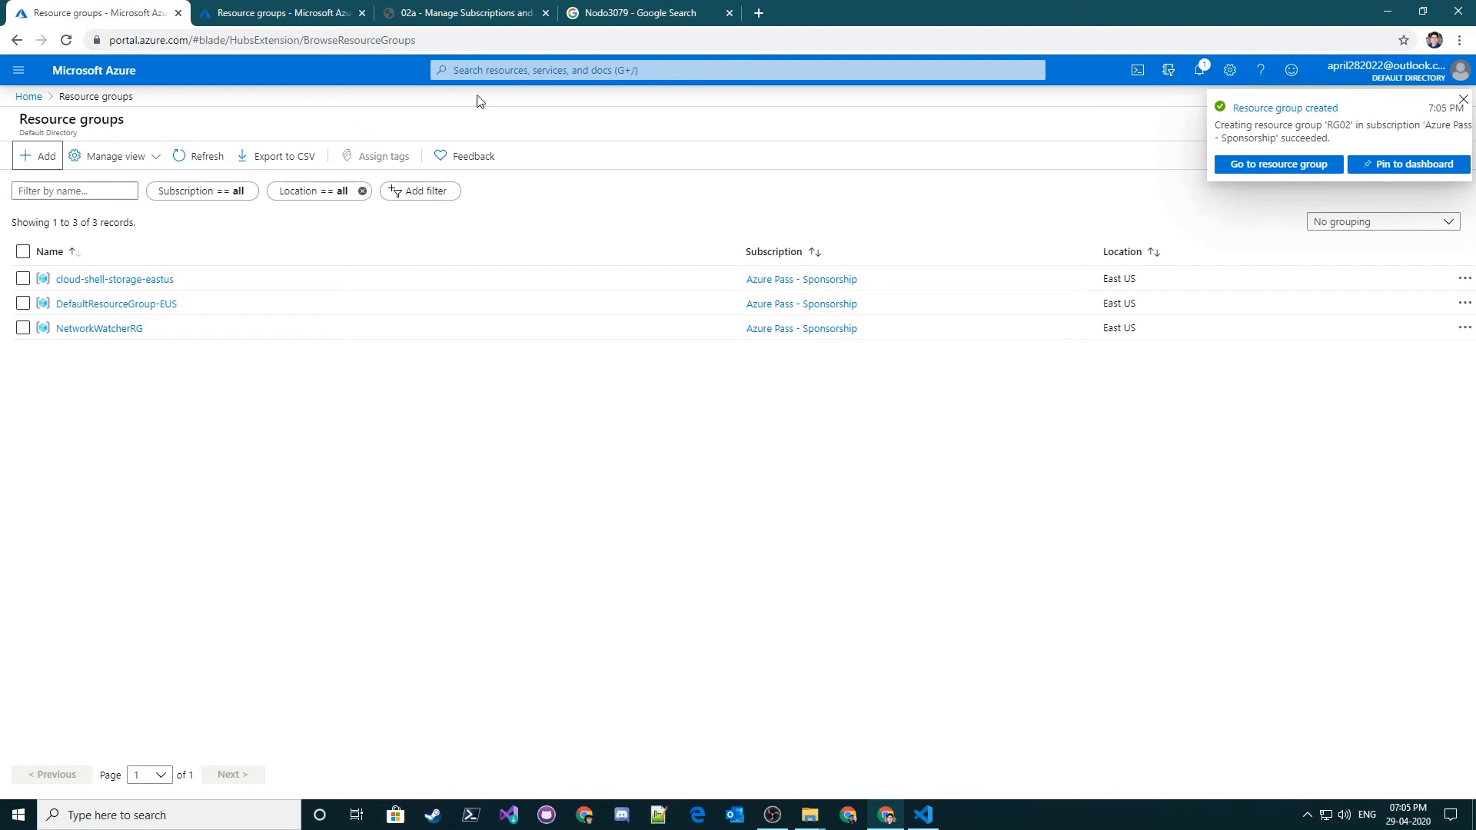
{"action": "left_click", "coordinate": [1288, 161]}
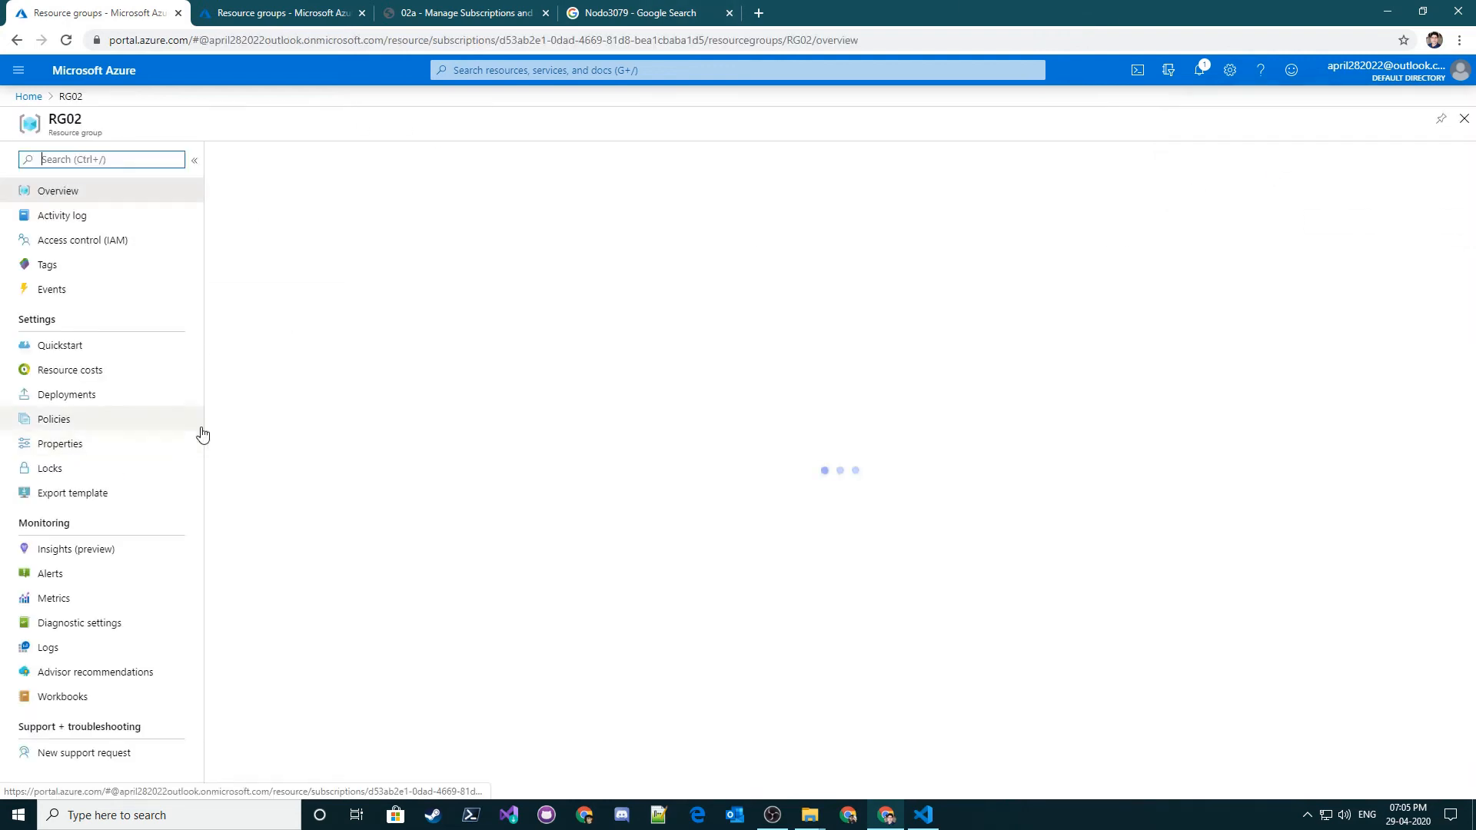
{"action": "left_click", "coordinate": [31, 96]}
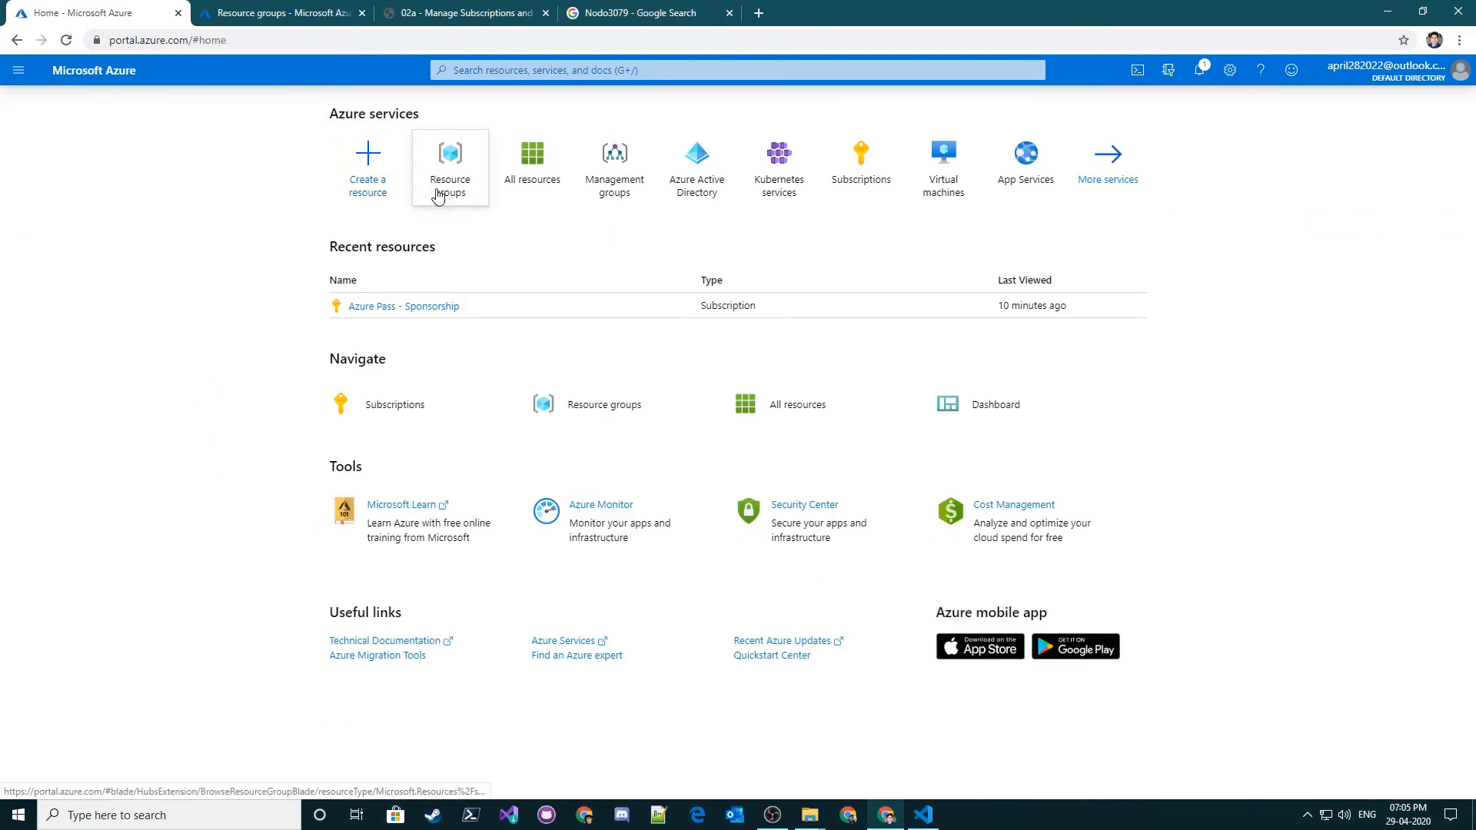
- Open the Resource groups tile and refresh until four groups, including RG01, appear
{"action": "left_click", "coordinate": [448, 188]}
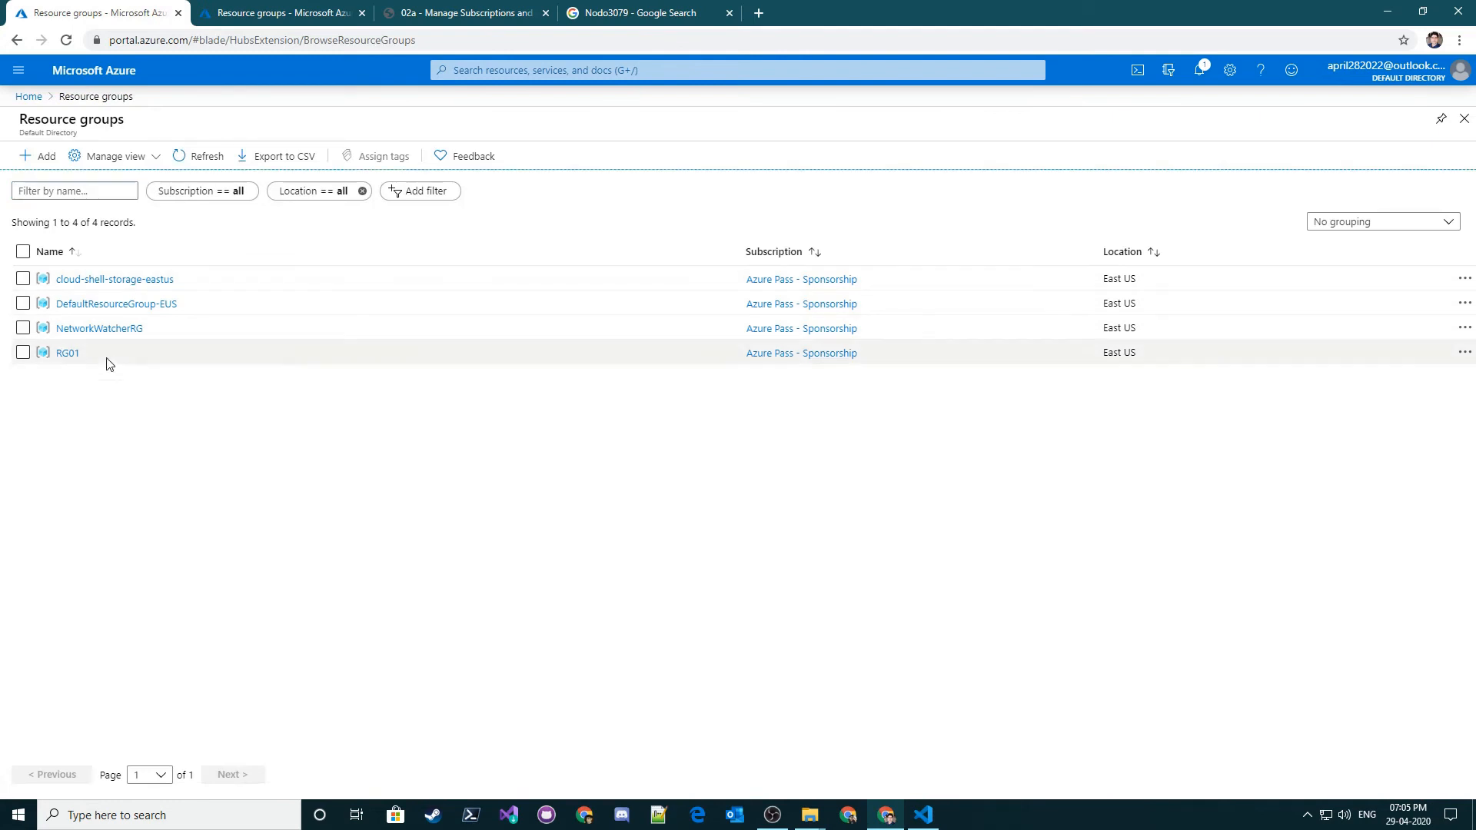
{"action": "left_click", "coordinate": [198, 156]}
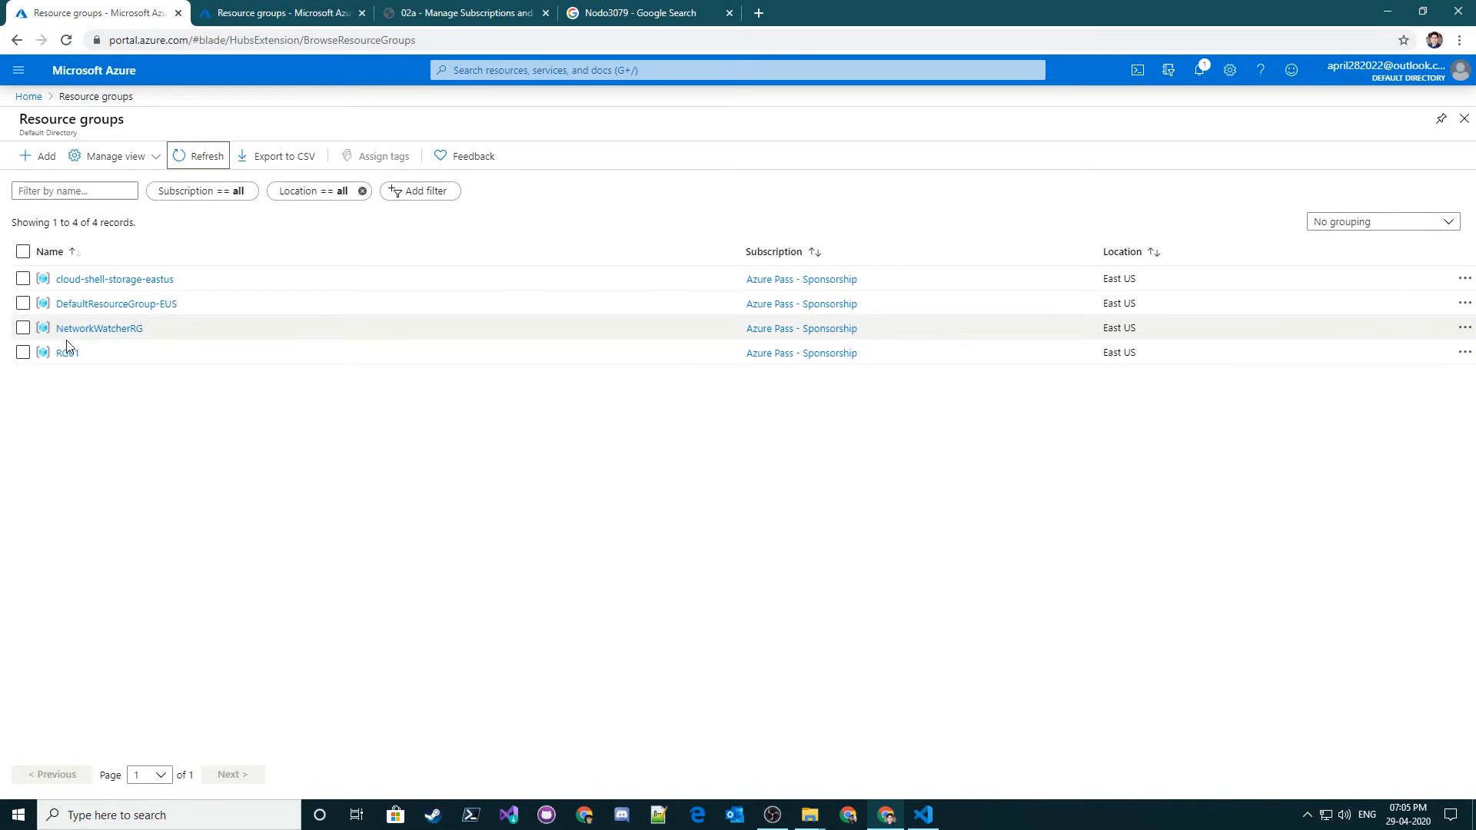
{"action": "left_click", "coordinate": [198, 156]}
{"action": "left_click", "coordinate": [203, 156]}
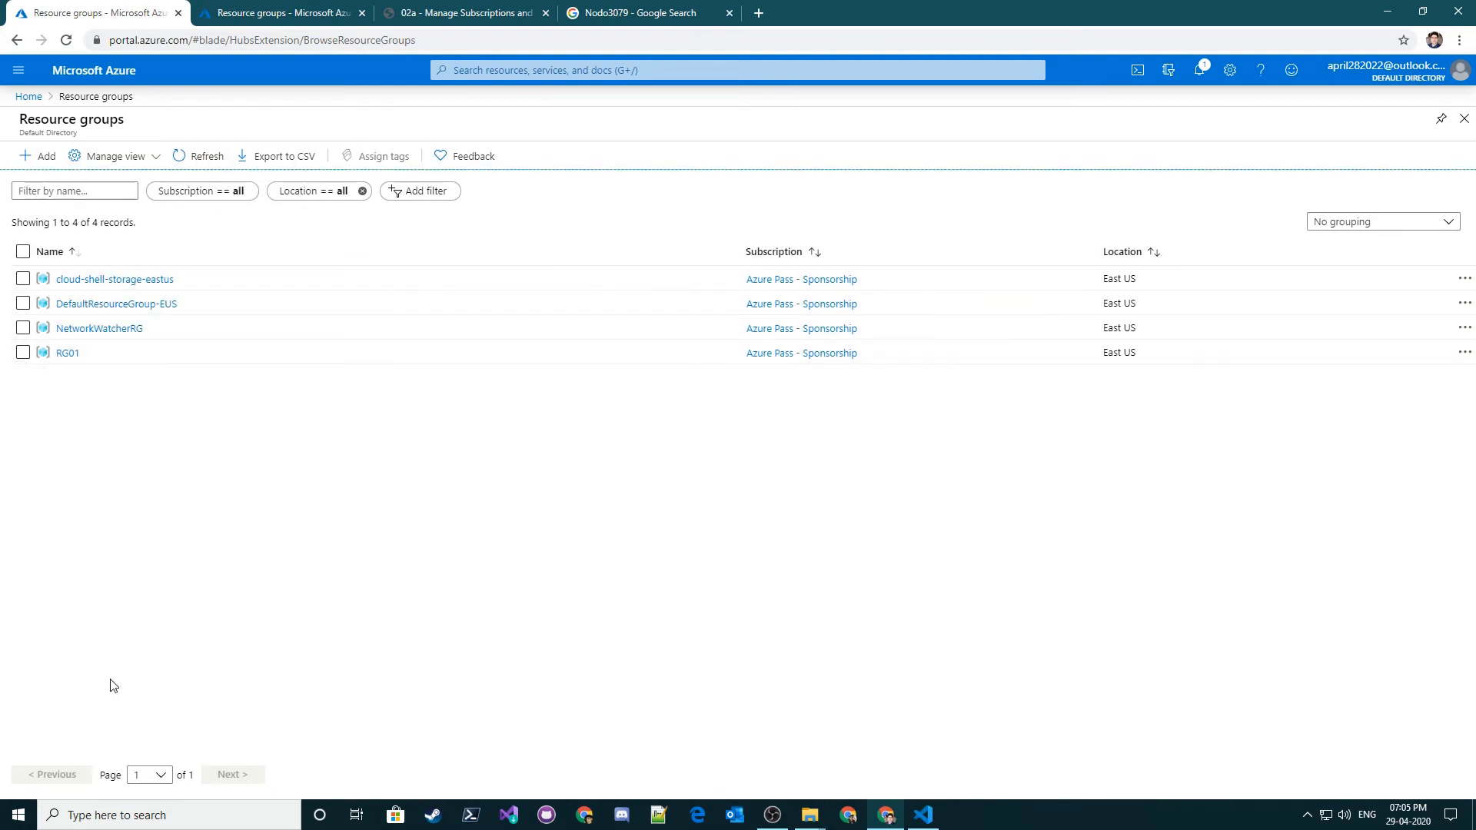
- Open the Azure sign-in page from bookmarks in a new incognito window
{"action": "left_click", "coordinate": [1459, 40]}
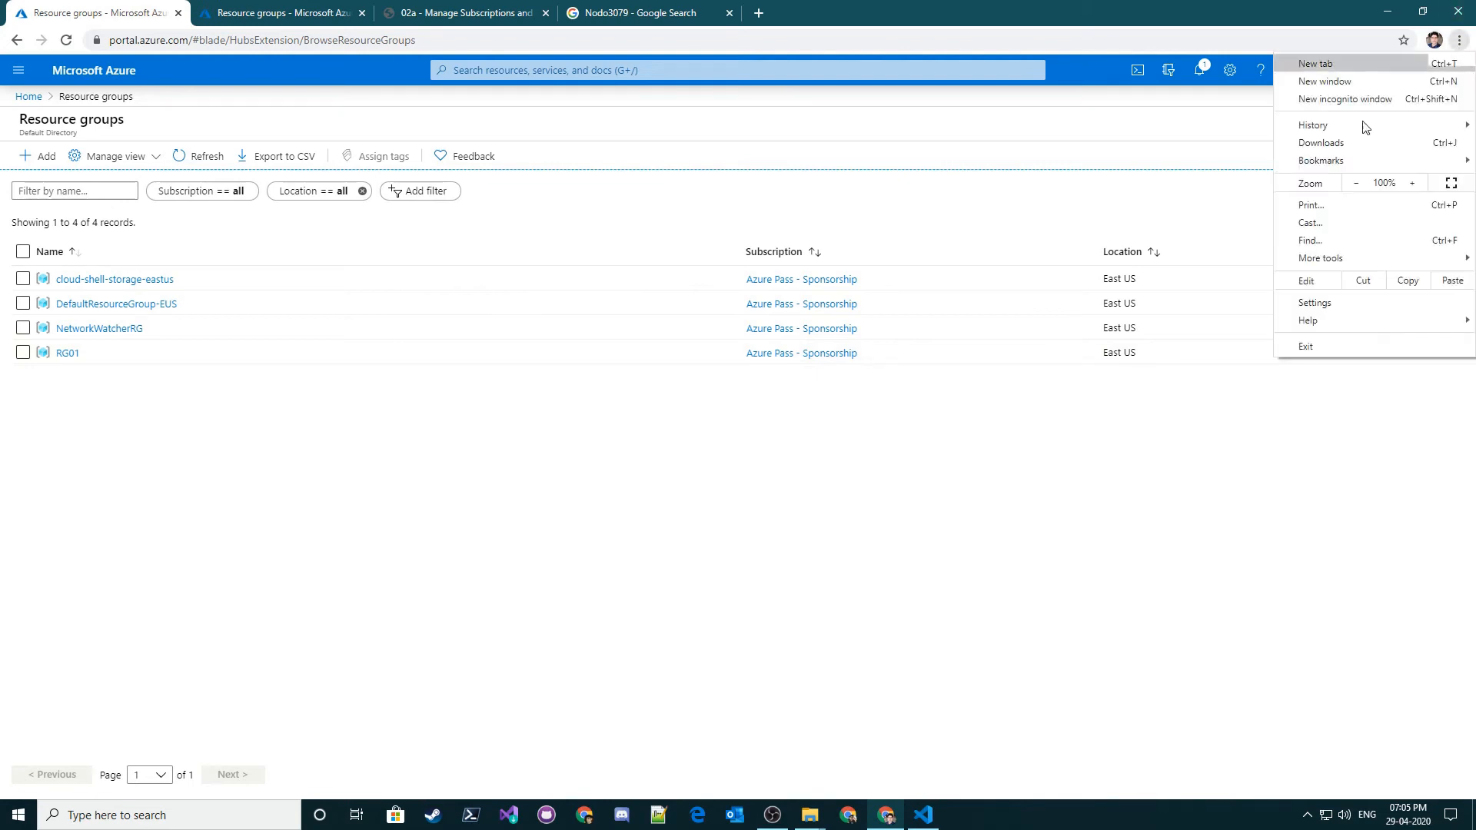
{"action": "left_click", "coordinate": [1299, 103]}
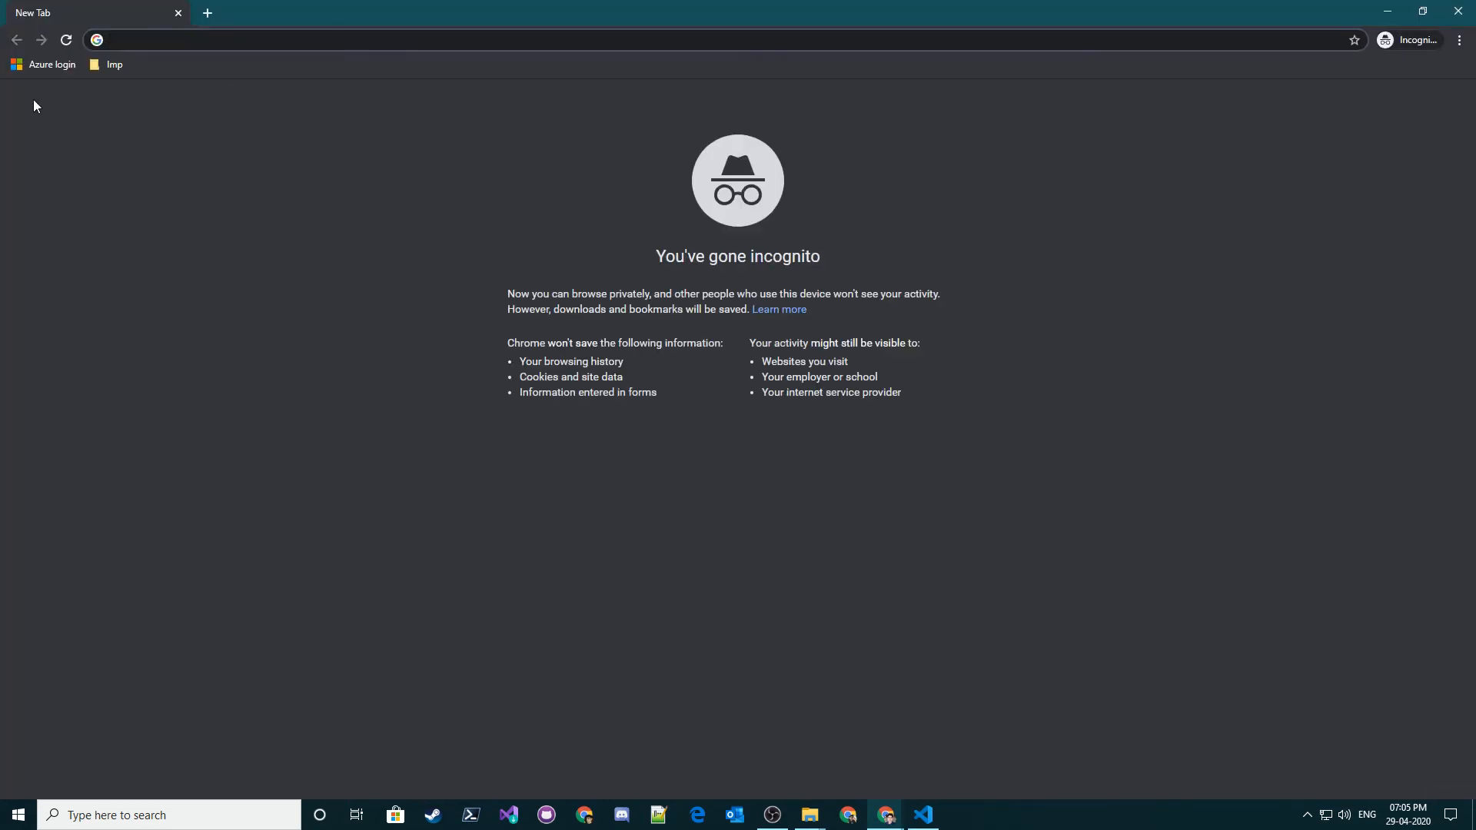
{"action": "left_click", "coordinate": [48, 64]}
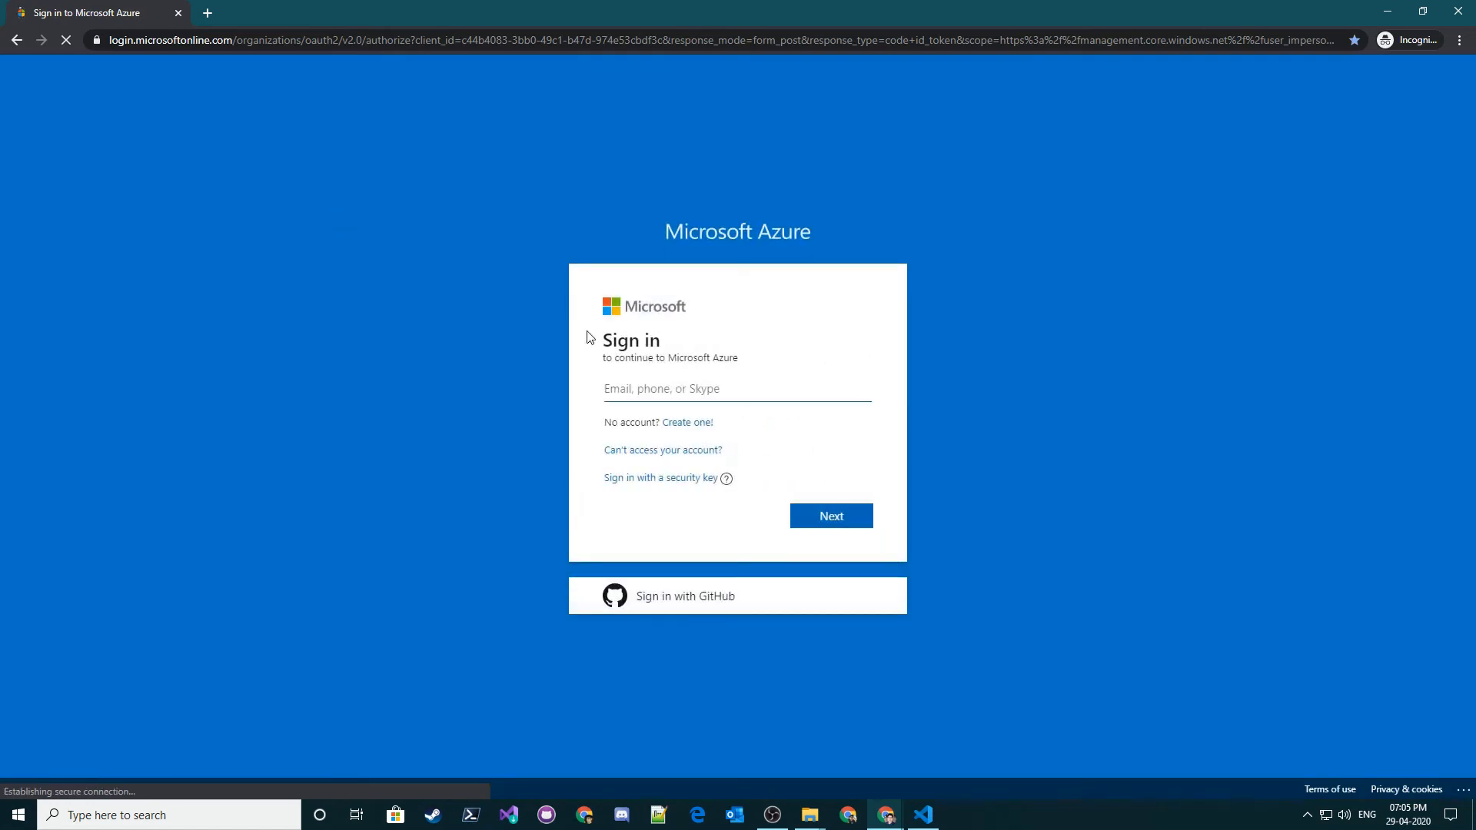
- Back in the portal, go to Azure Active Directory's Users list
{"action": "mouse_move", "coordinate": [886, 813]}
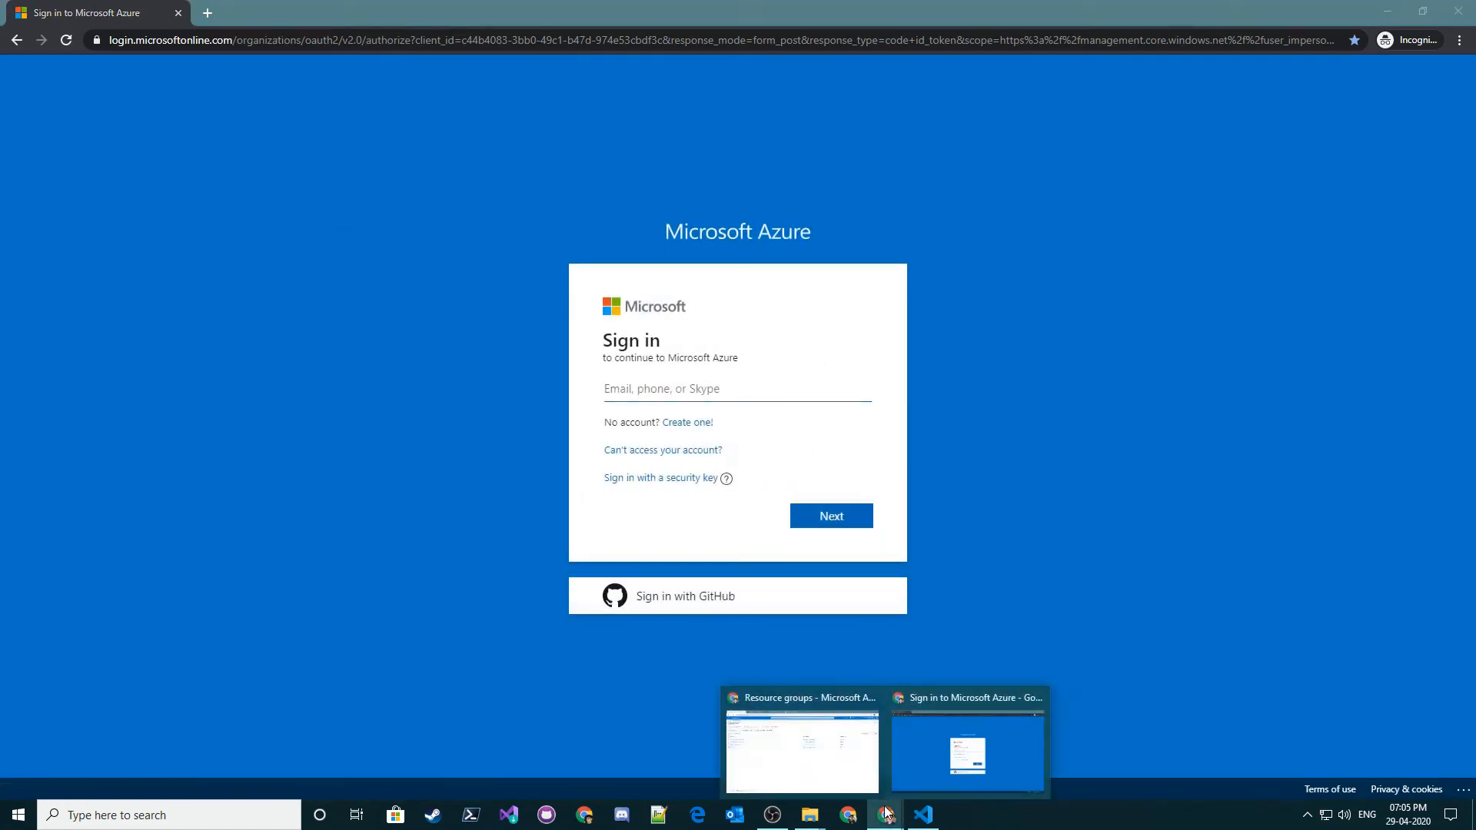
{"action": "left_click", "coordinate": [852, 769]}
{"action": "left_click", "coordinate": [31, 98]}
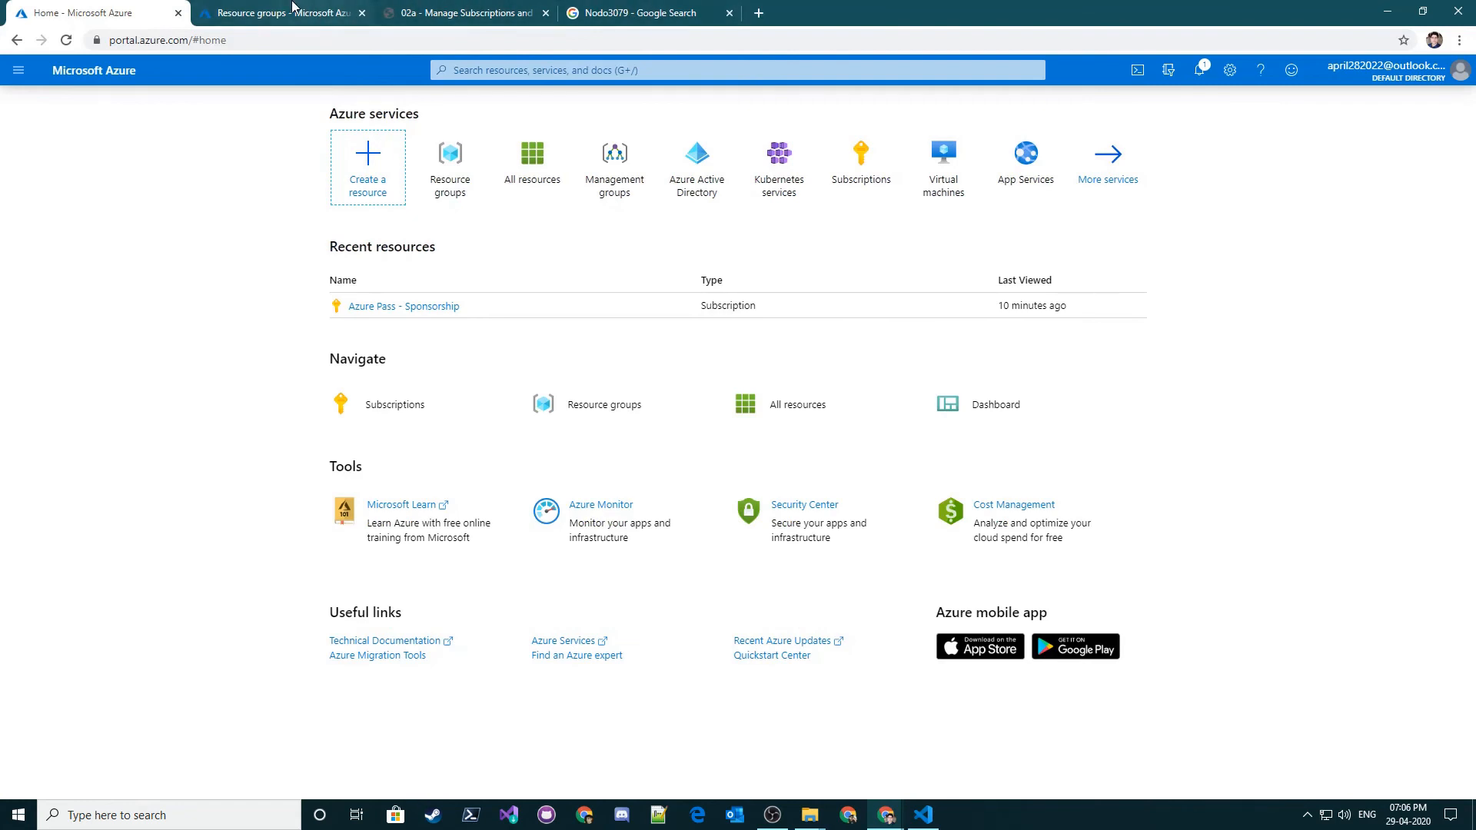
{"action": "left_click", "coordinate": [697, 163]}
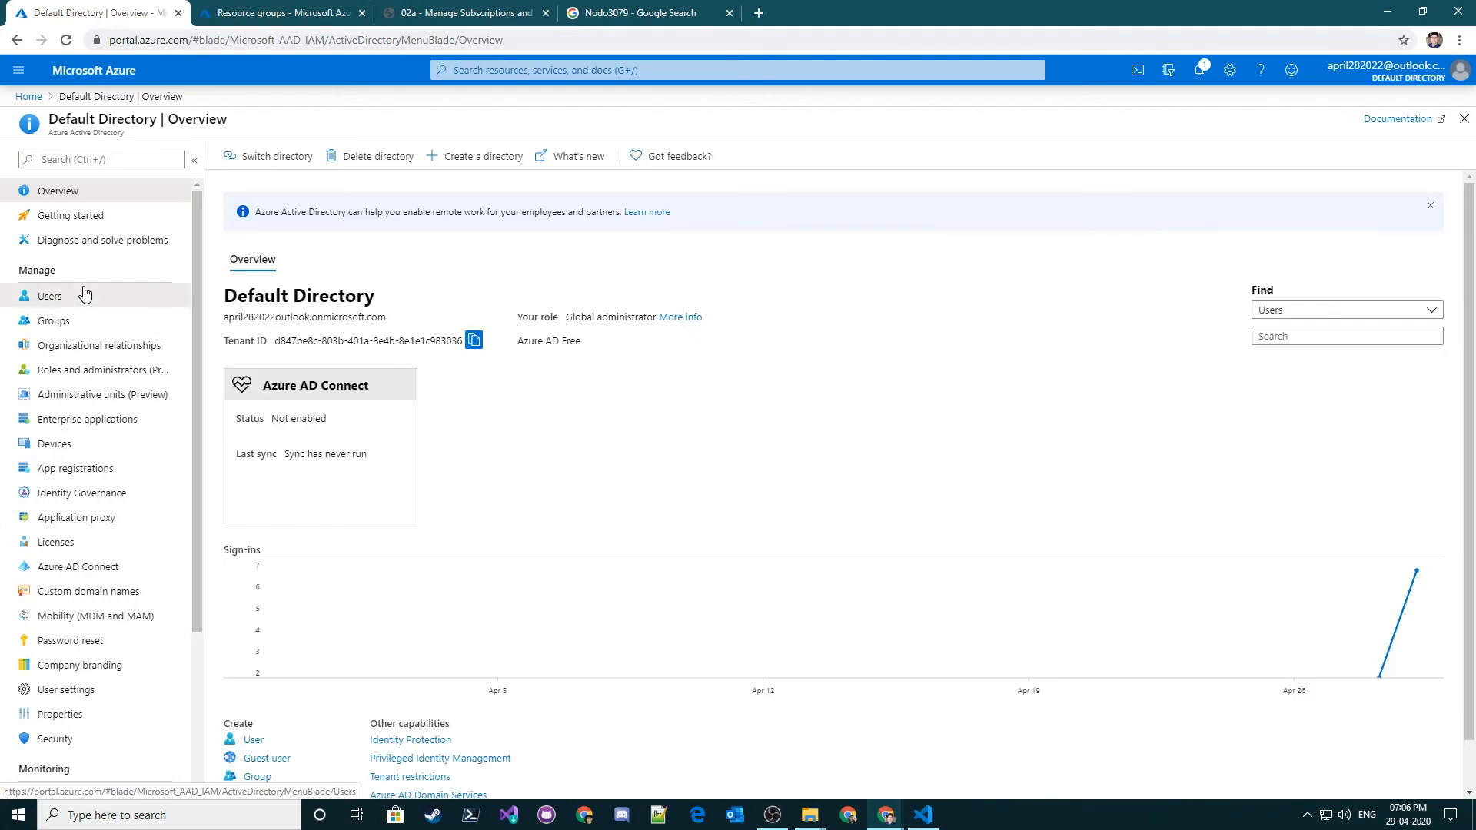
{"action": "left_click", "coordinate": [86, 295]}
- Copy the test user's sign-in name from their profile into the incognito sign-in form
{"action": "left_click", "coordinate": [319, 270]}
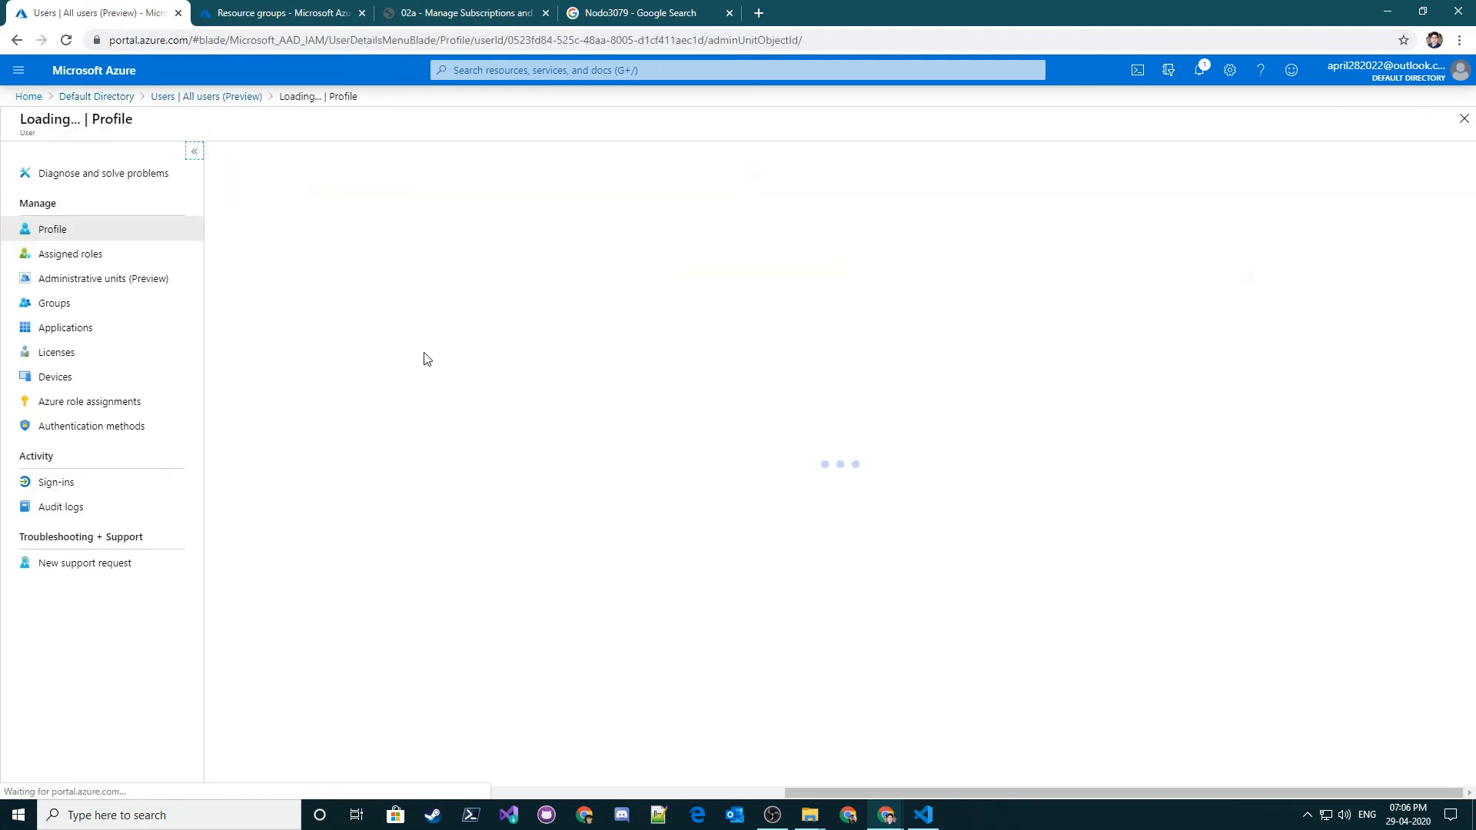
{"action": "triple_click", "coordinate": [304, 220]}
{"action": "key", "text": "ctrl+c"}
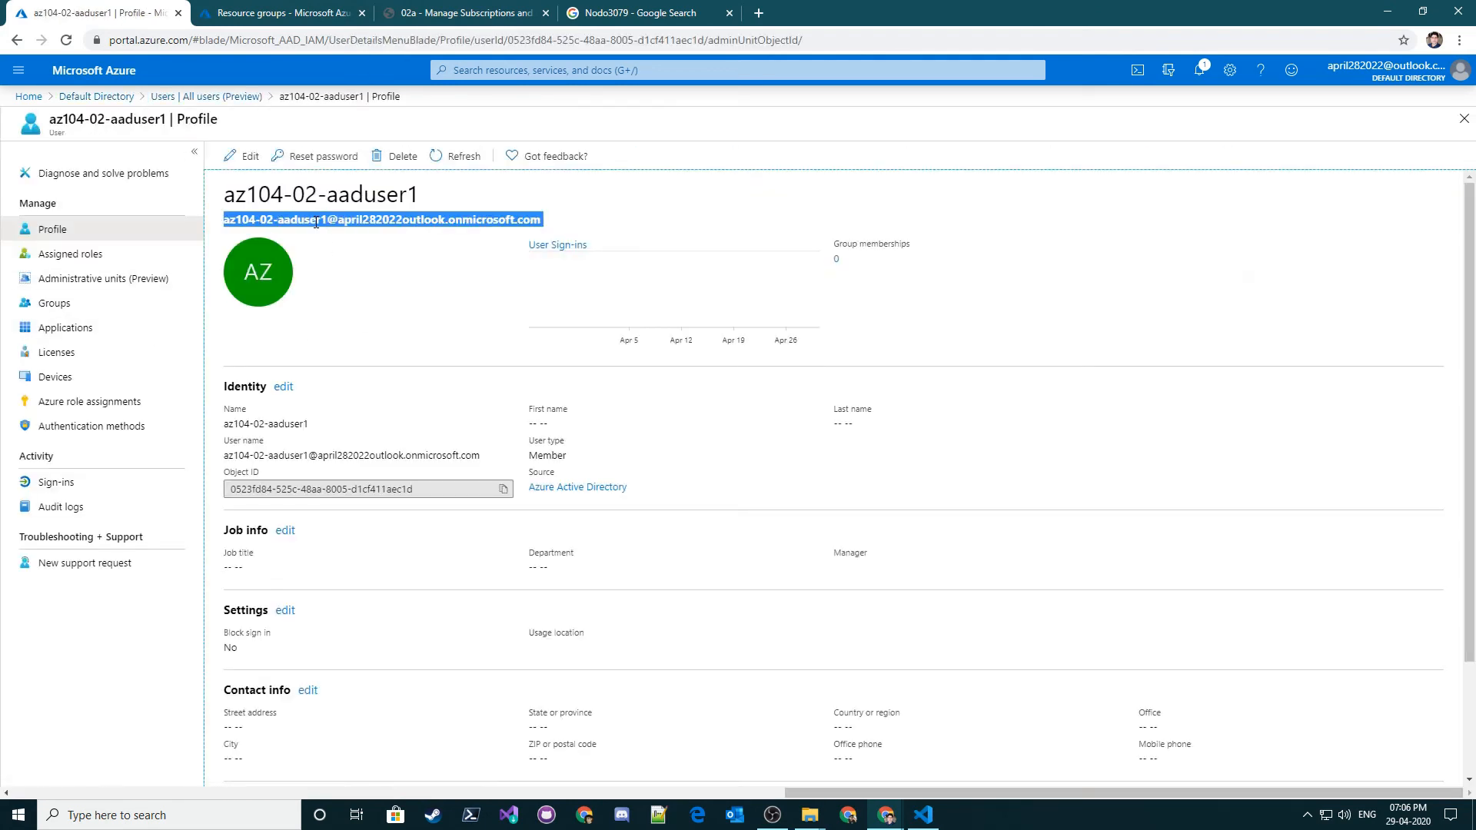
{"action": "key", "text": "alt+Tab"}
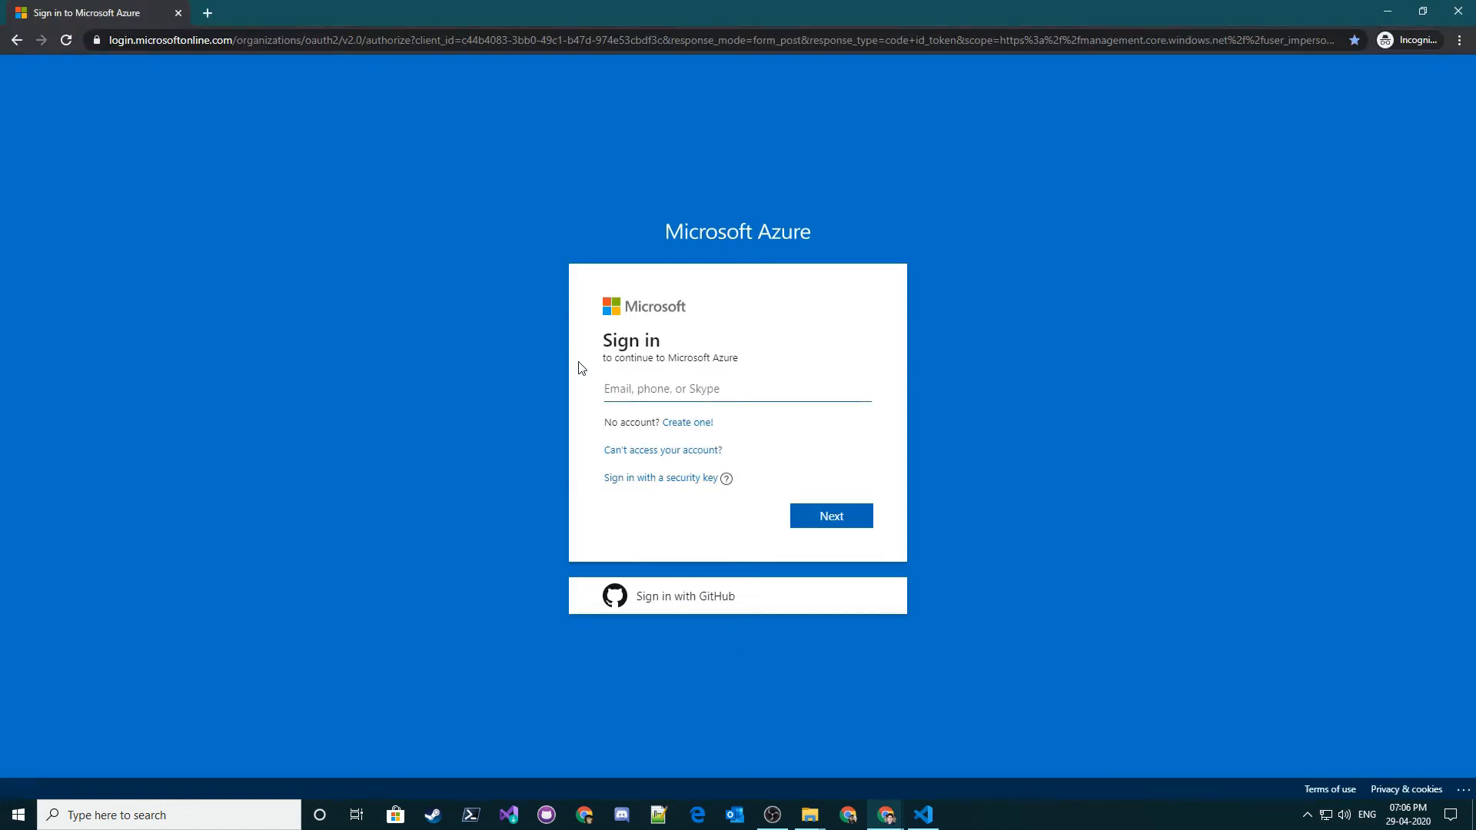
{"action": "key", "text": "ctrl+v"}
{"action": "left_click", "coordinate": [837, 519]}
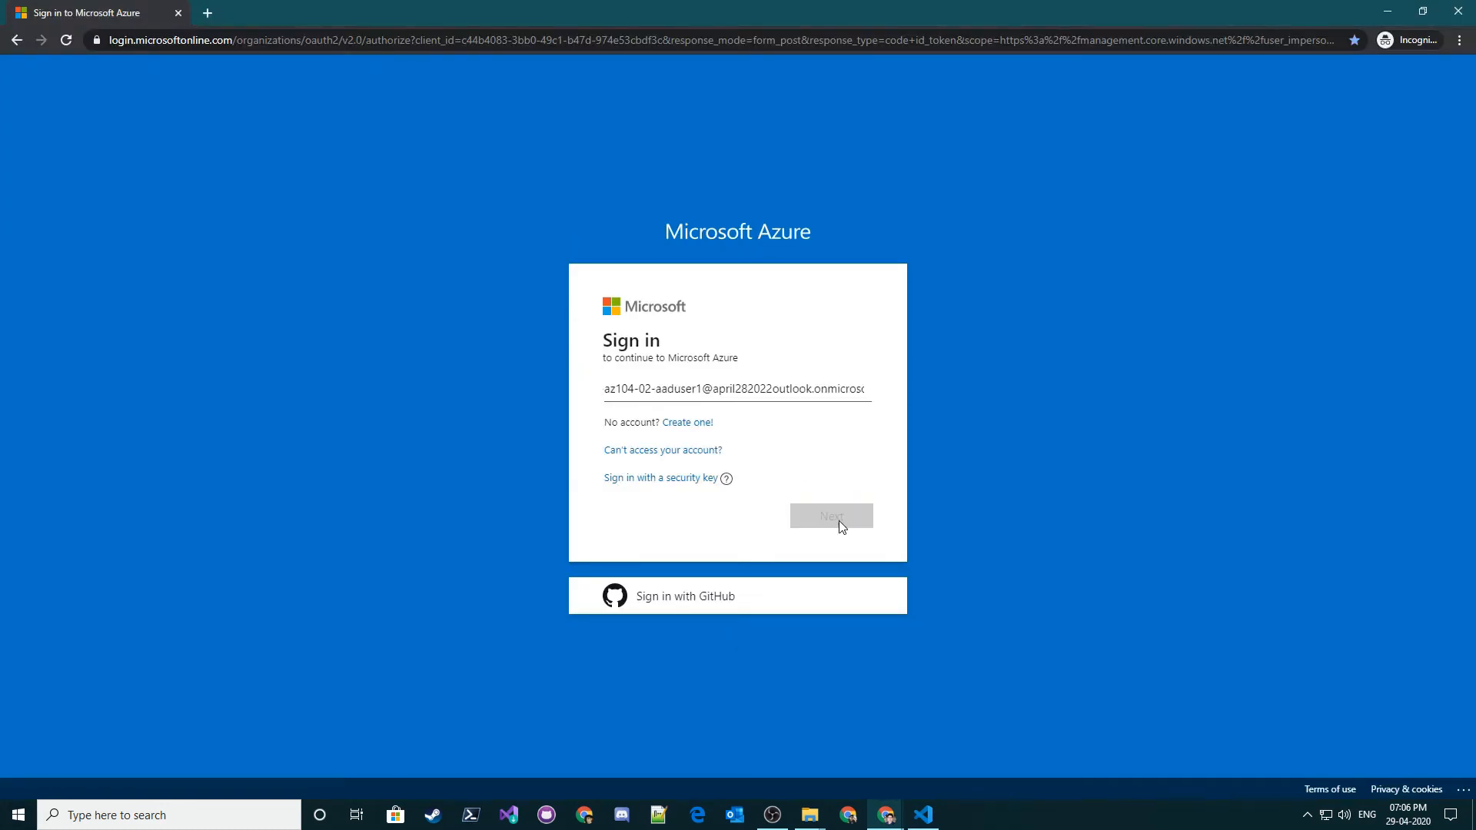
- Copy the saved temporary password from the search results tab and submit it
{"action": "key", "text": "alt+Tab"}
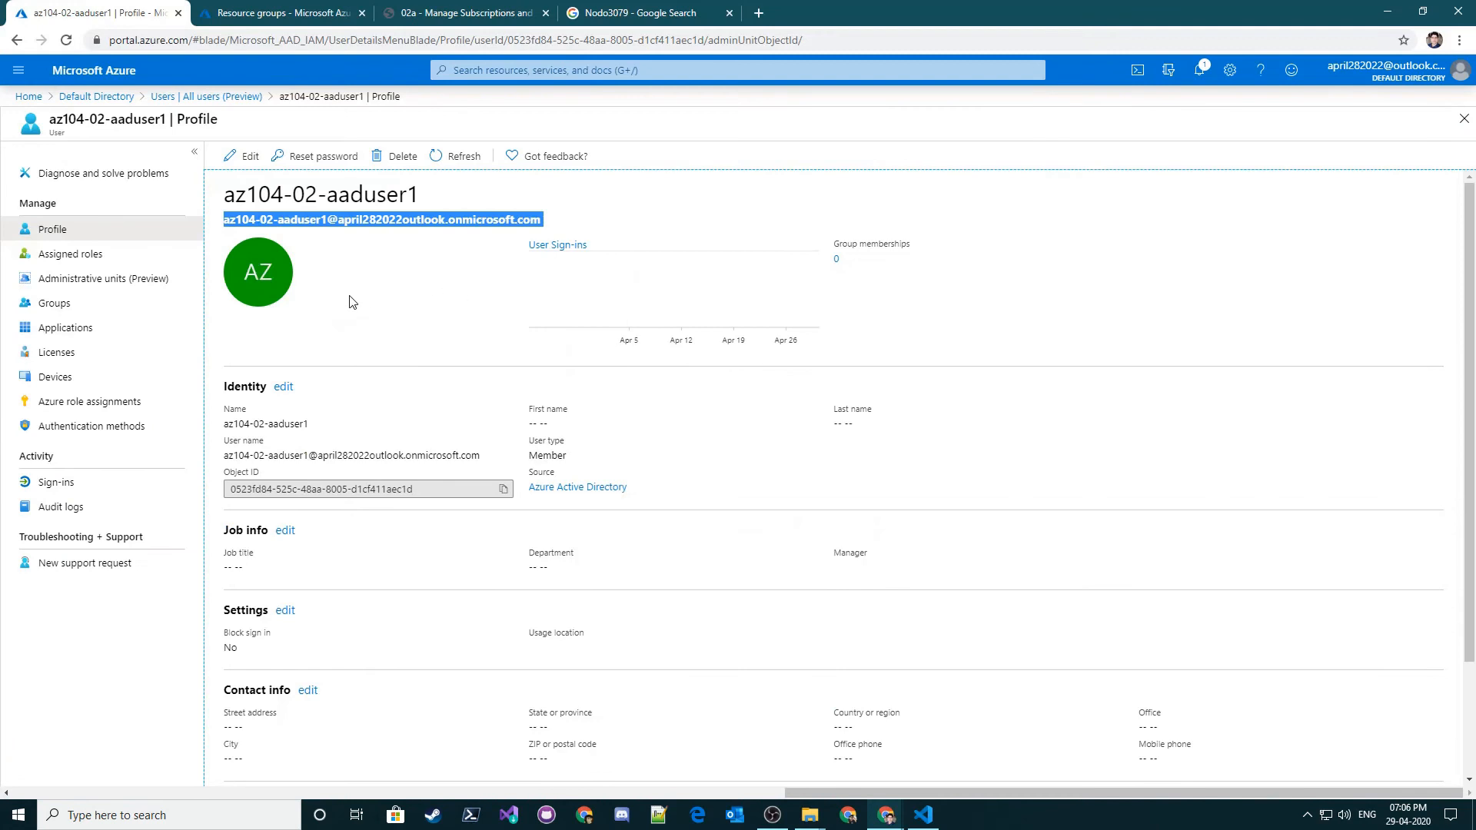
{"action": "left_click", "coordinate": [508, 12]}
{"action": "left_click", "coordinate": [609, 7]}
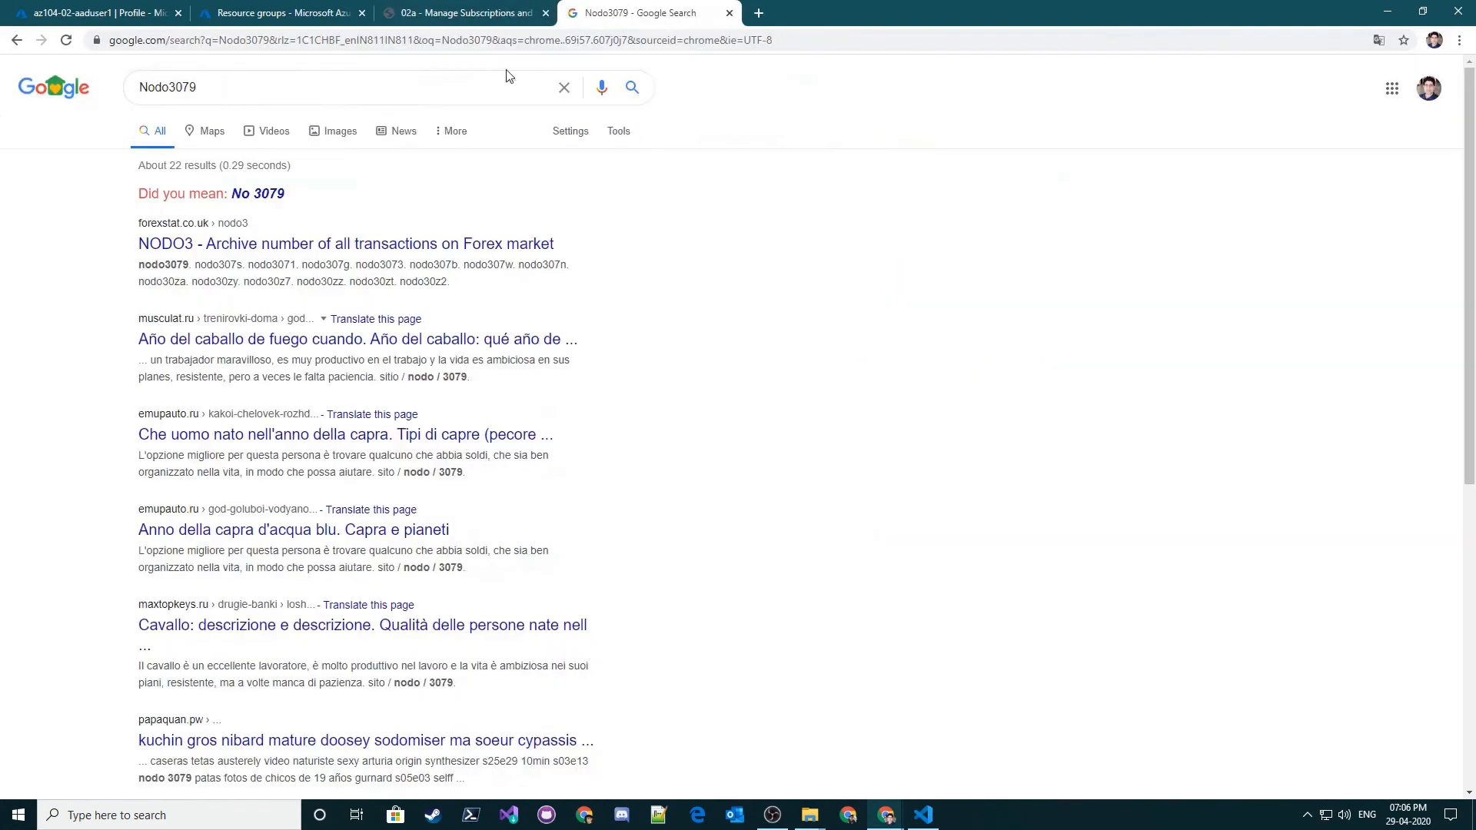
{"action": "double_click", "coordinate": [195, 84]}
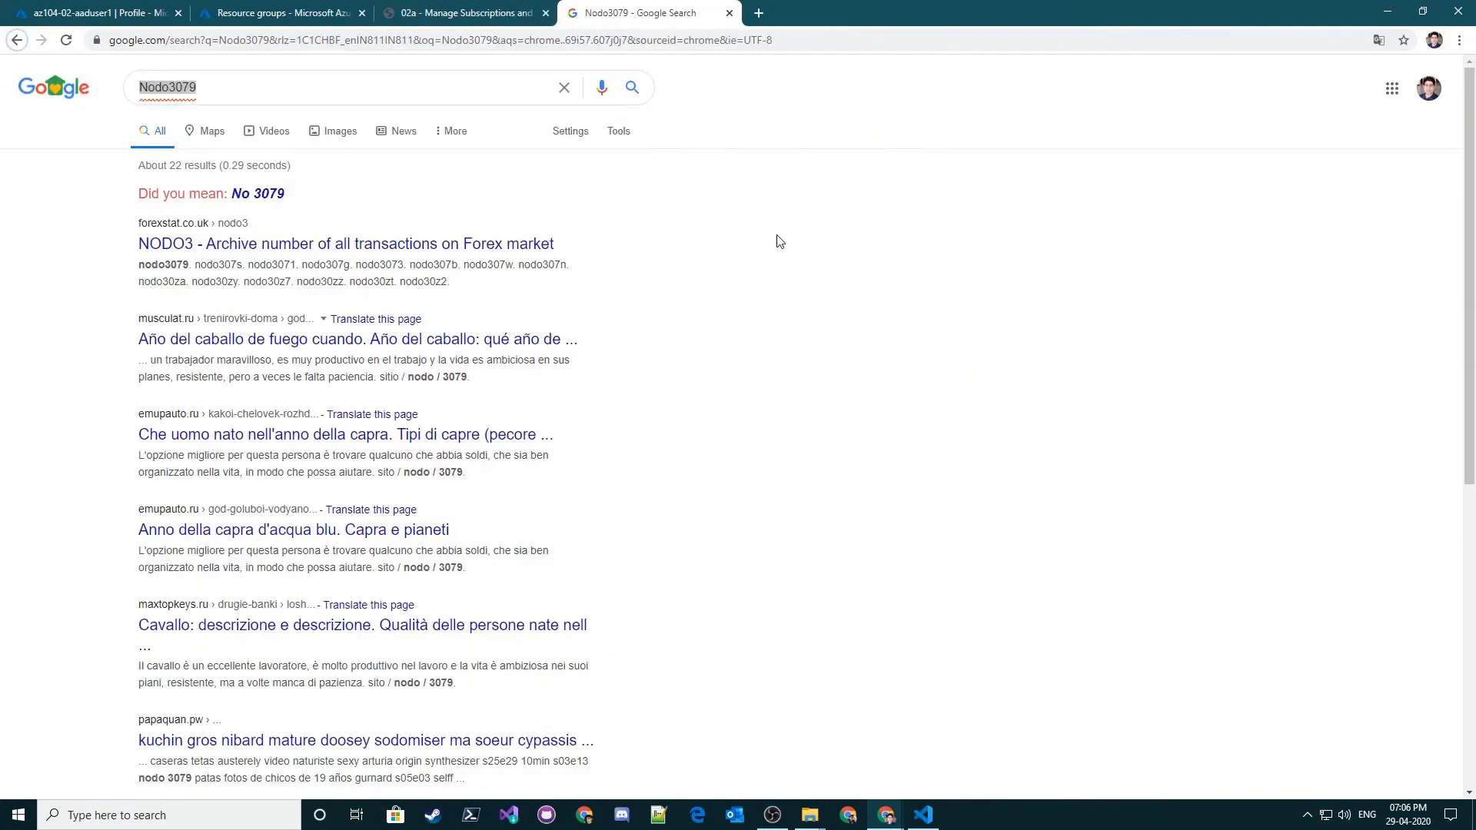
{"action": "key", "text": "alt+Tab"}
{"action": "left_click", "coordinate": [831, 523]}
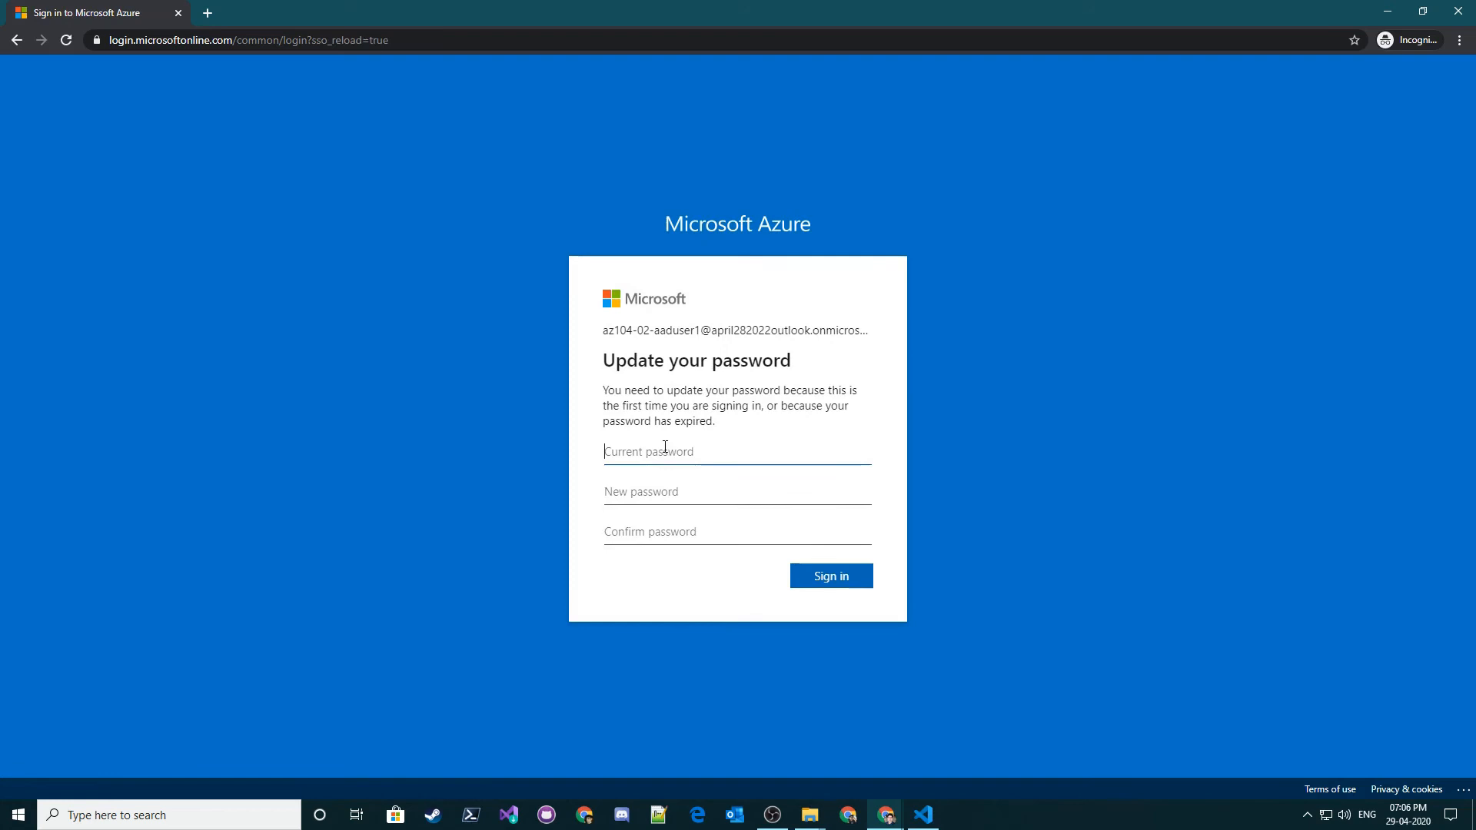
- Enter the current and new passwords, submit, and skip the security information prompt
{"action": "key", "text": "ctrl+v"}
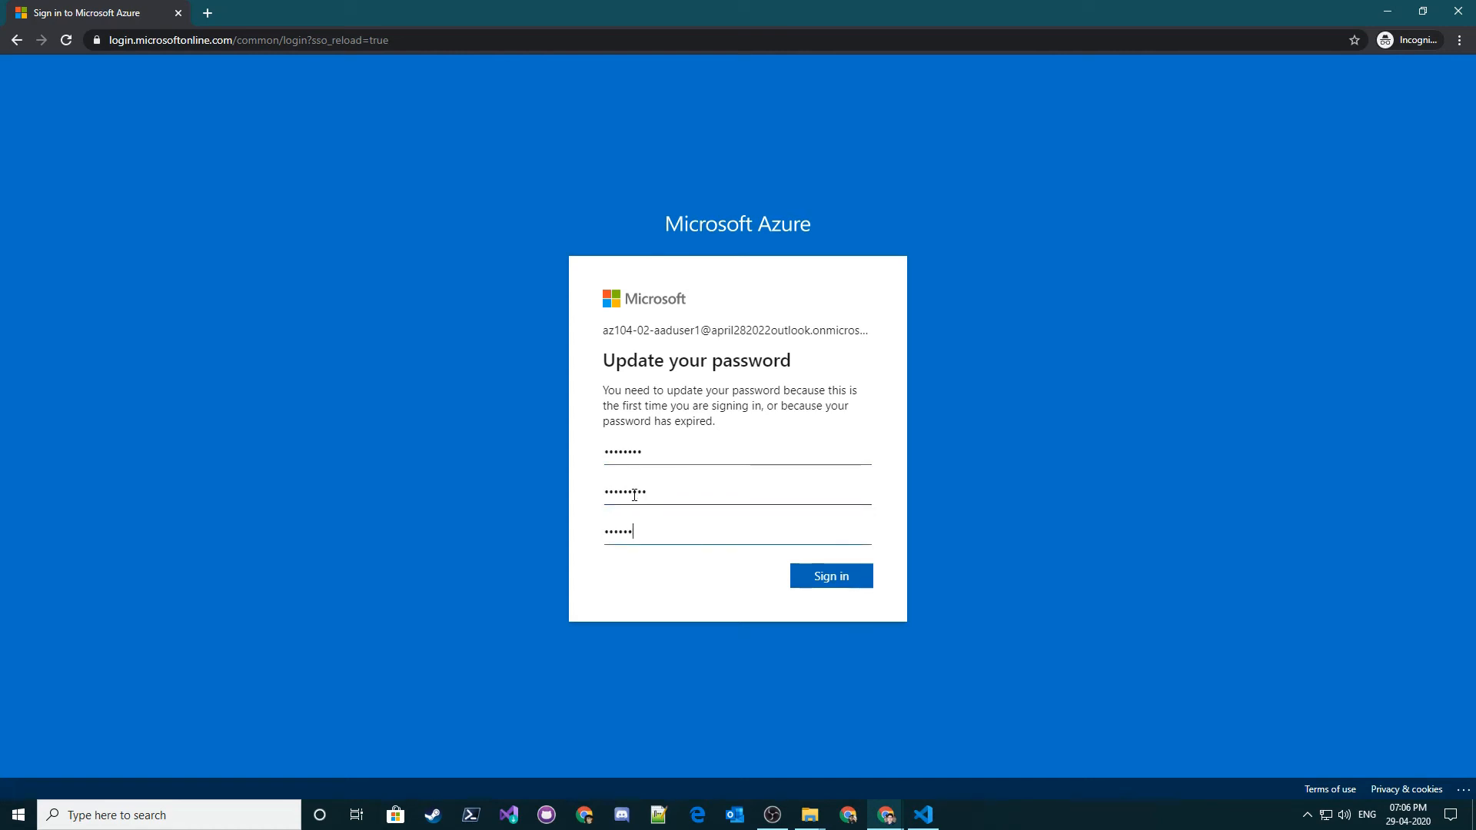
{"action": "left_click", "coordinate": [813, 573]}
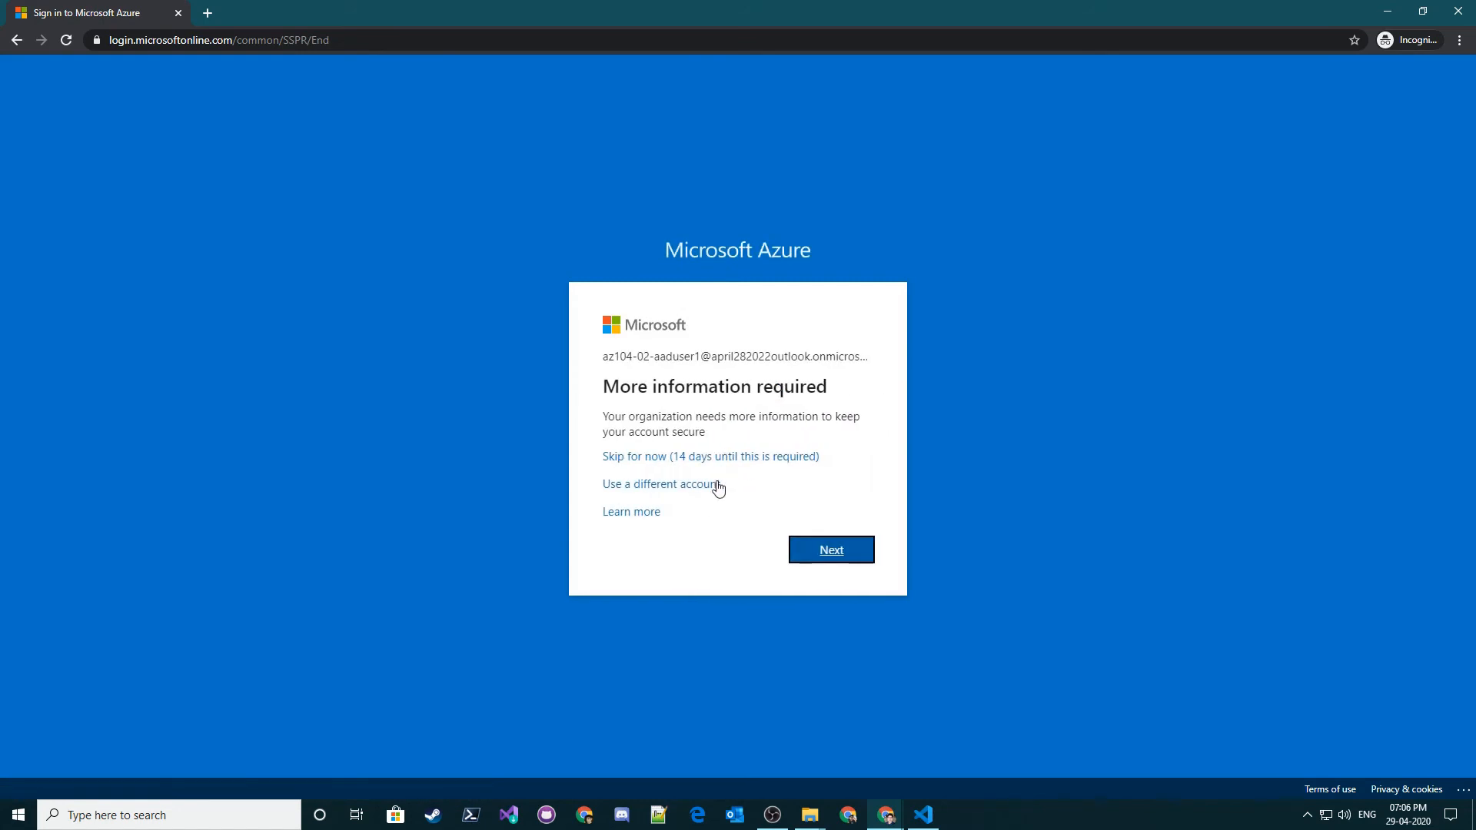
{"action": "left_click", "coordinate": [699, 459]}
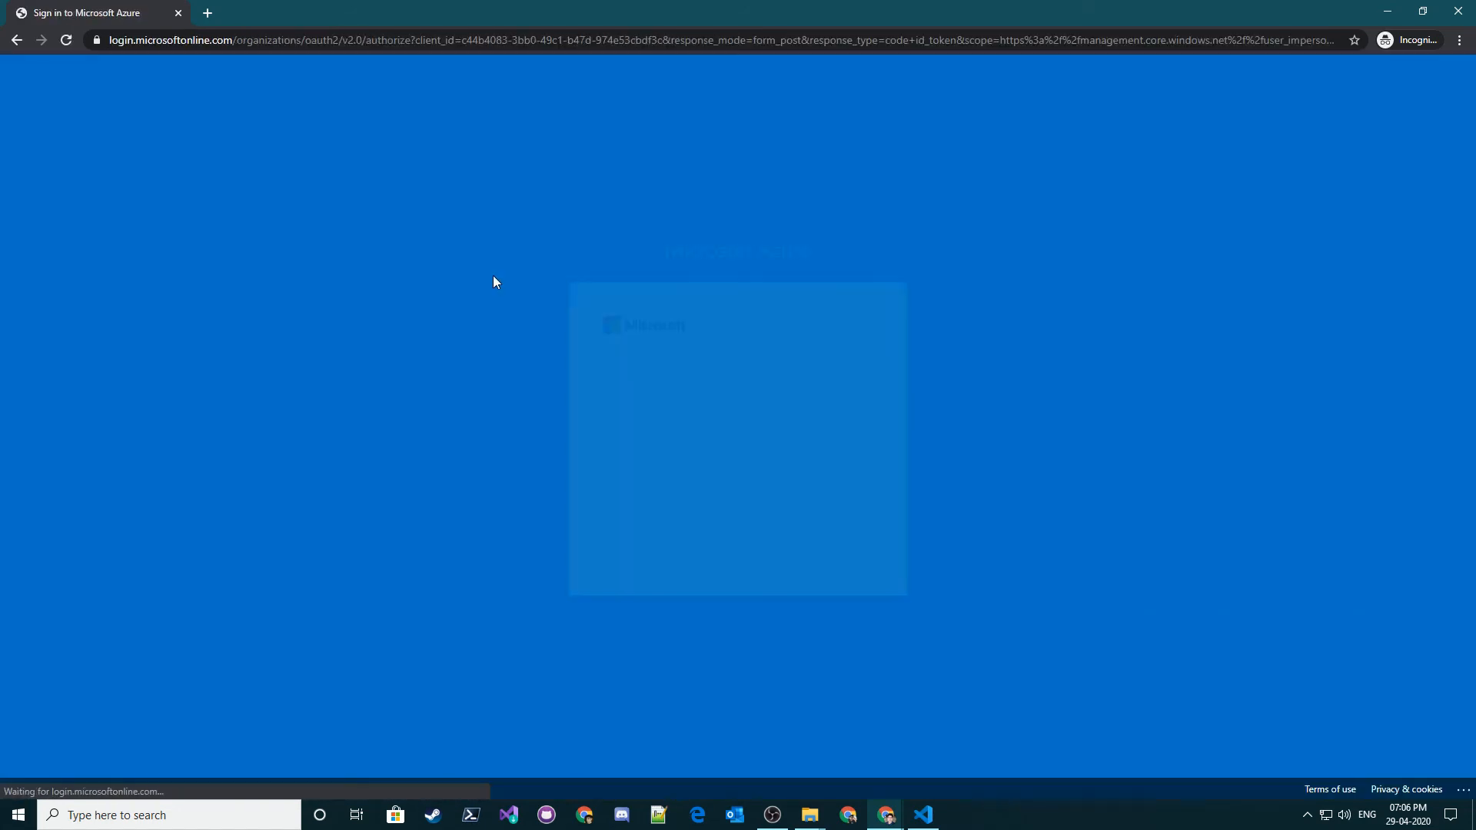
- Skip the security information prompt and welcome tour, then view All resources from the menu
{"action": "left_click", "coordinate": [710, 459]}
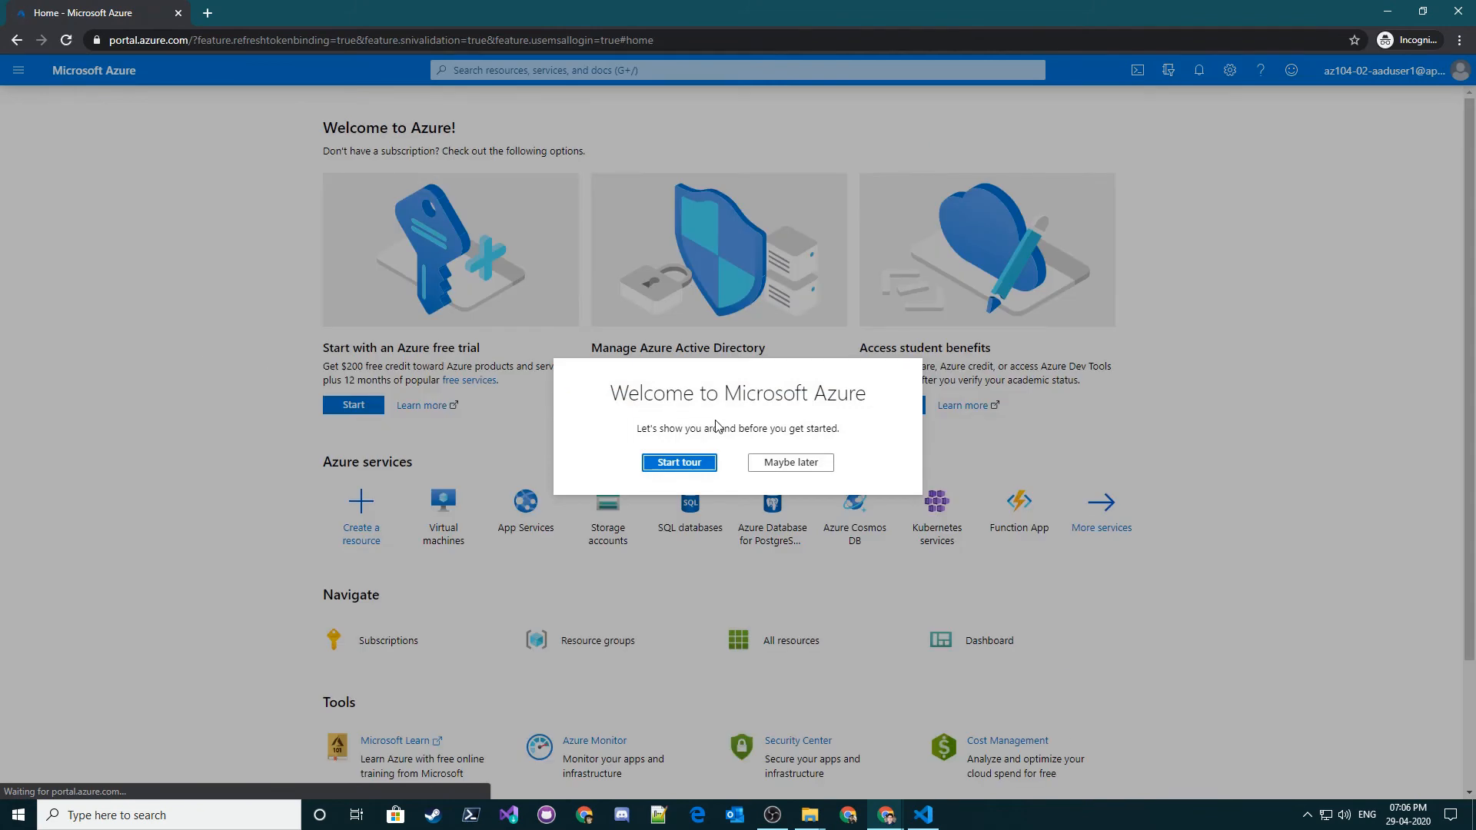
{"action": "left_click", "coordinate": [787, 465]}
{"action": "left_click", "coordinate": [18, 70]}
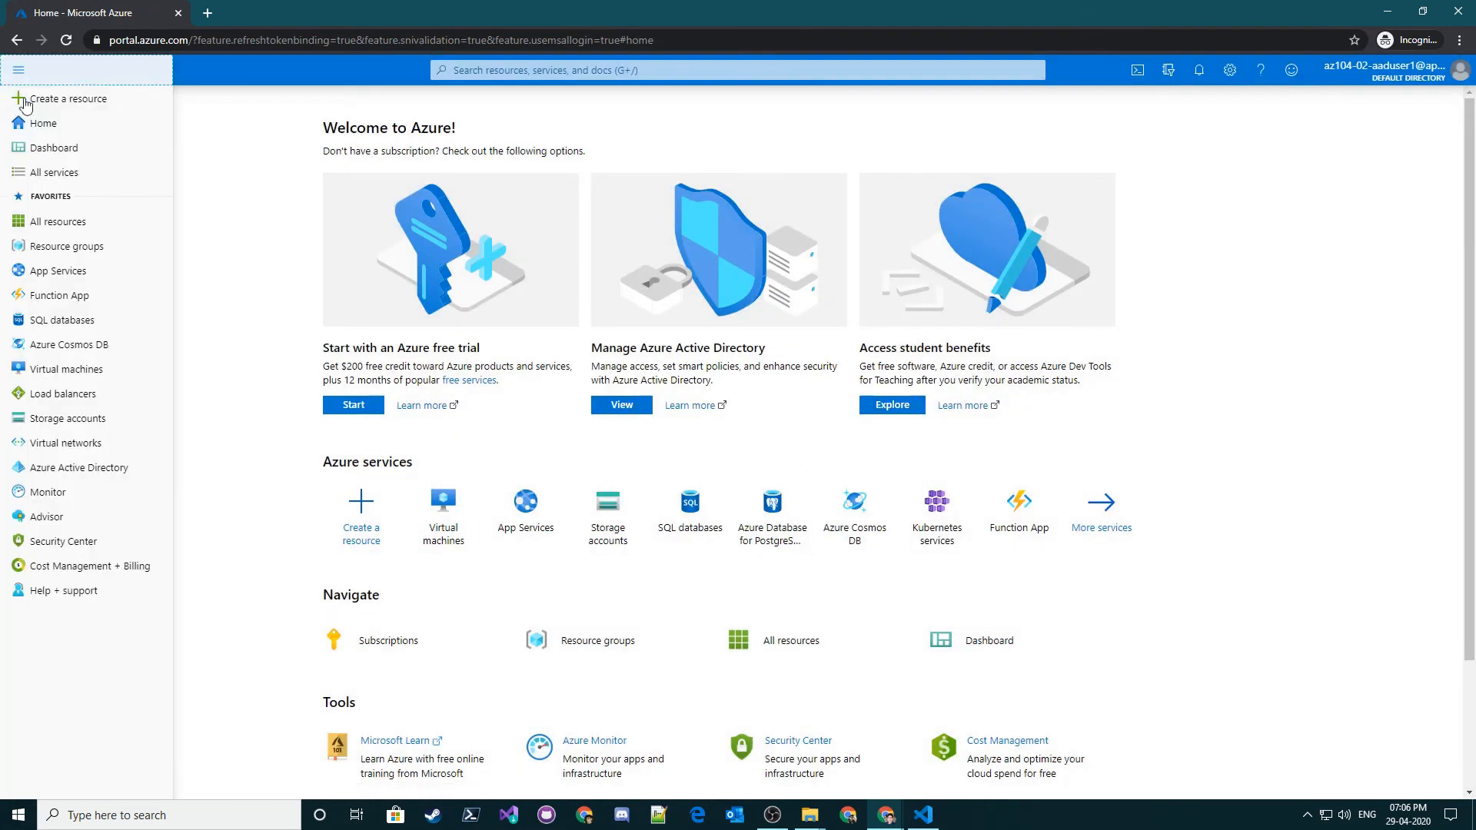
{"action": "left_click", "coordinate": [61, 223]}
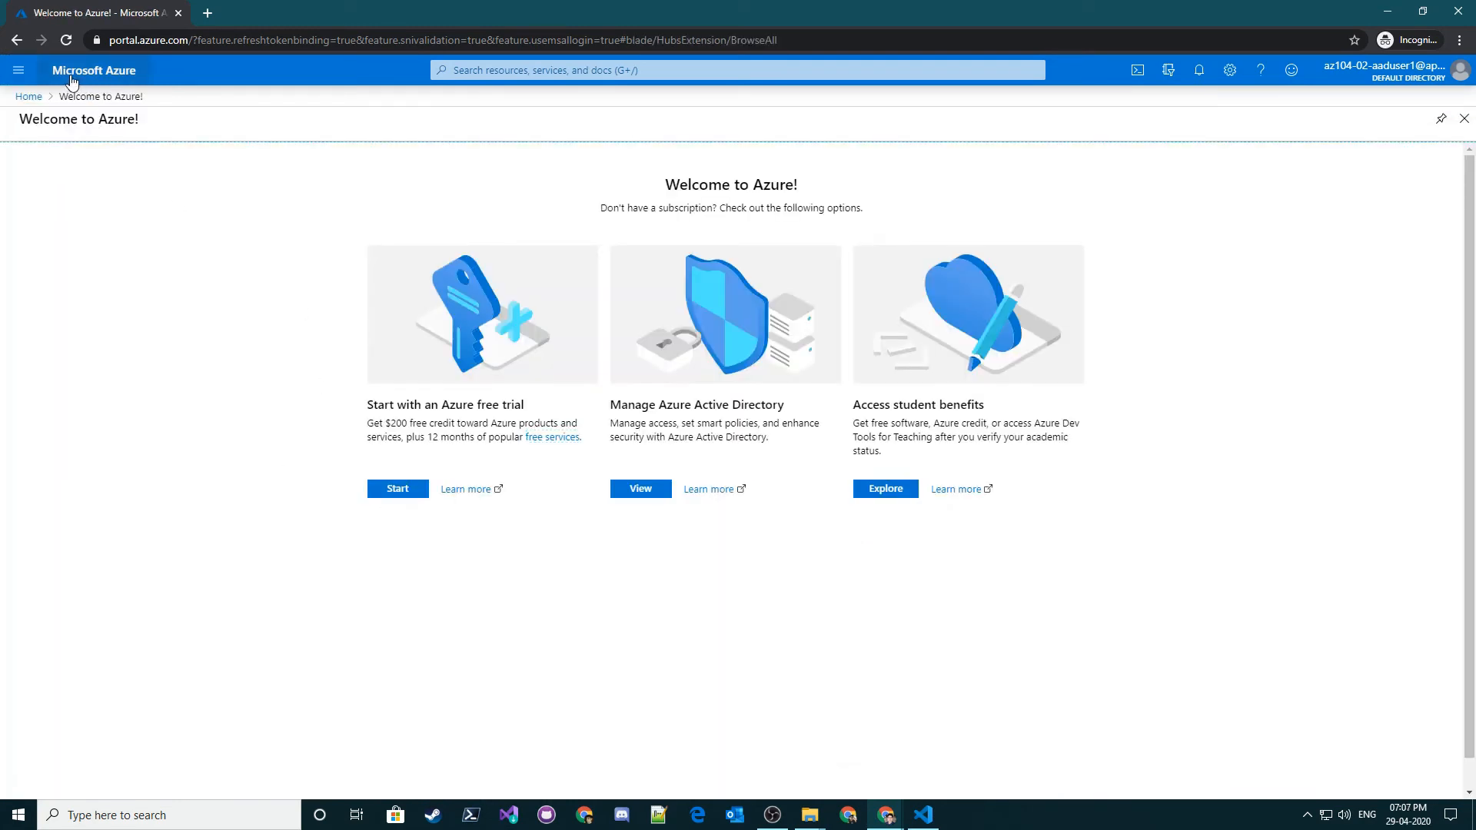
- Return to and reload the Home page, closing the Azure Advisor recommendations pop-up
{"action": "left_click", "coordinate": [37, 98]}
{"action": "left_click", "coordinate": [66, 40]}
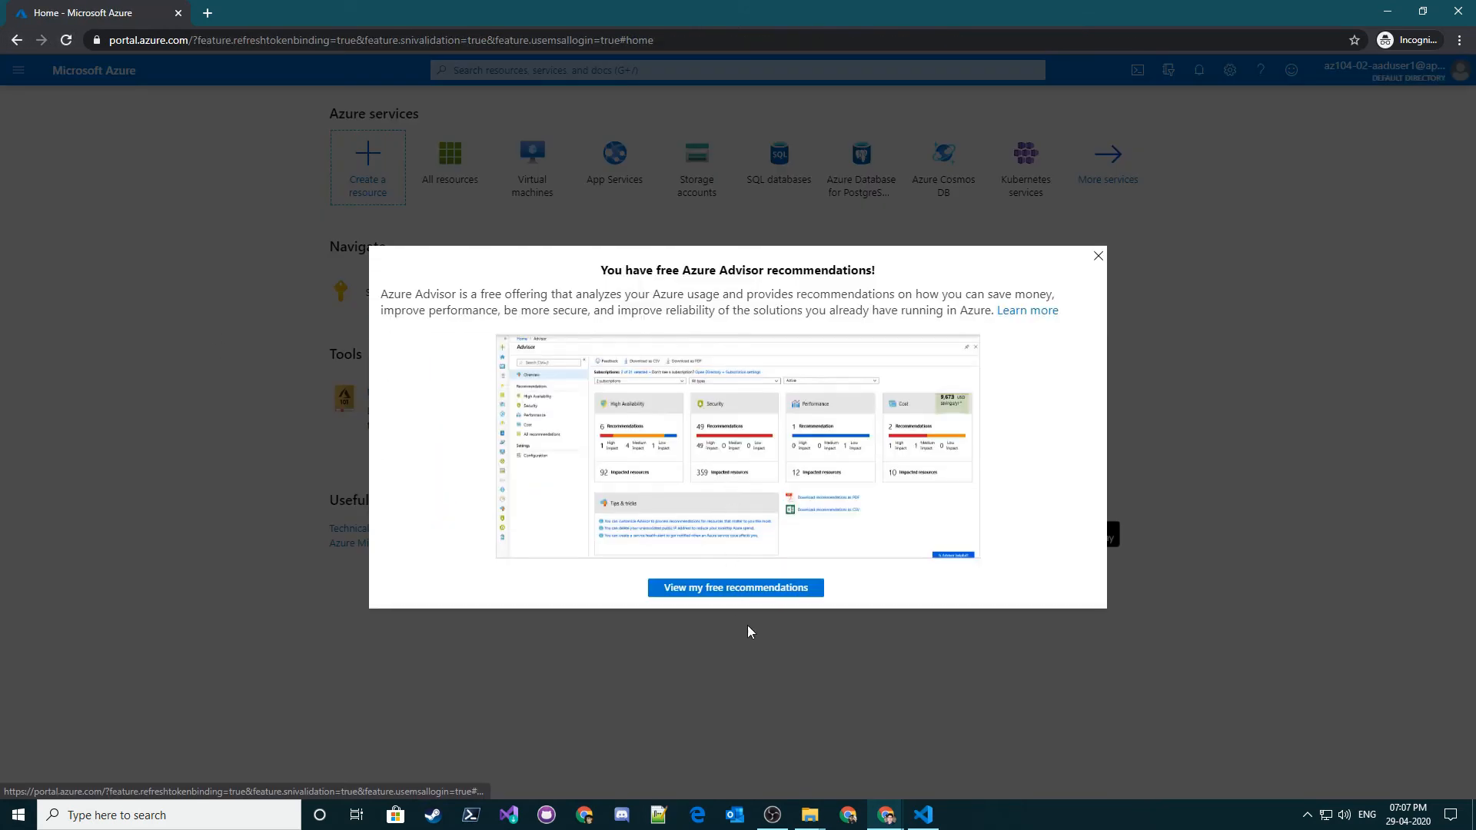
{"action": "left_click", "coordinate": [1098, 256]}
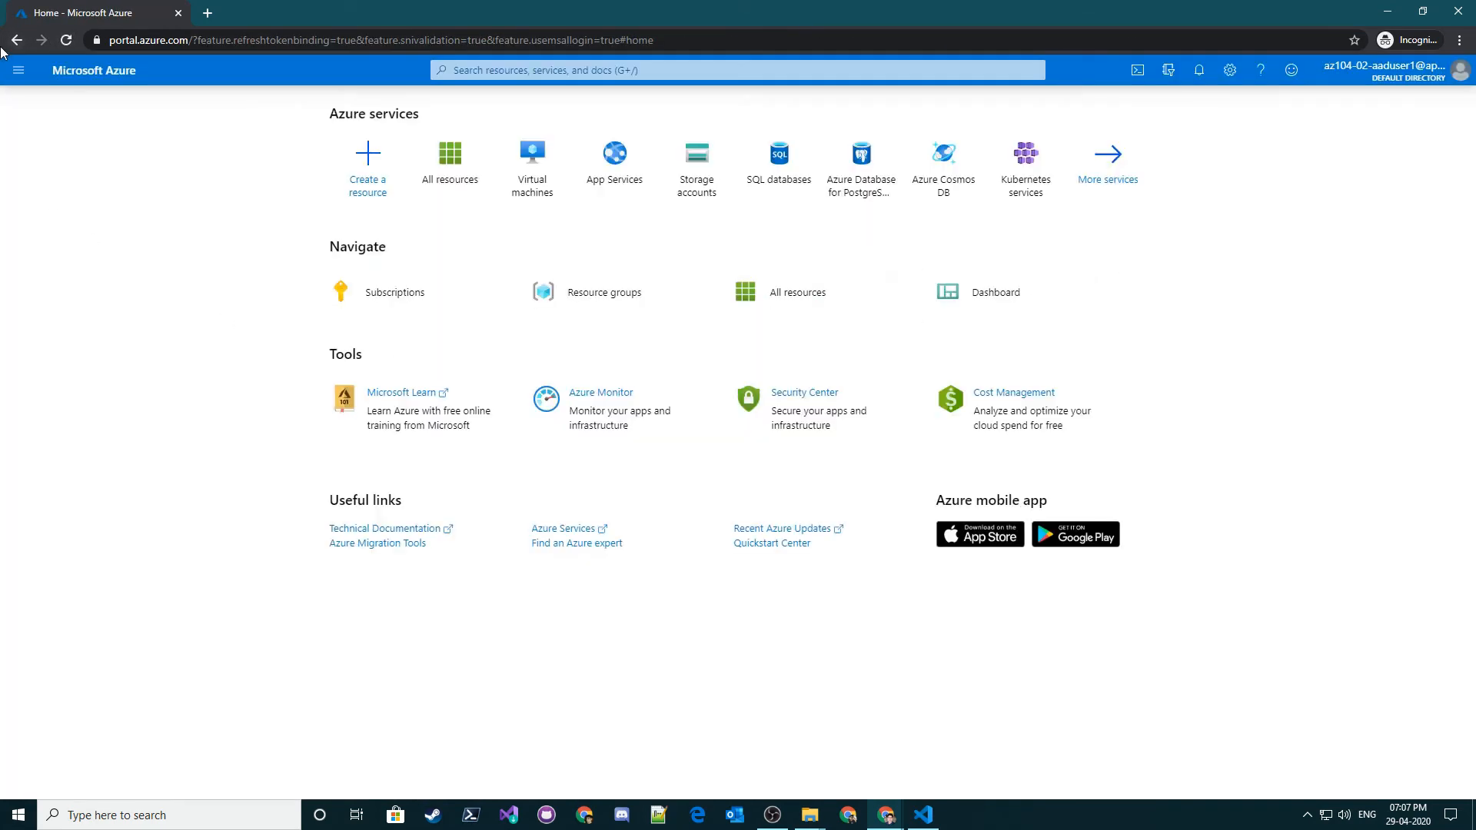
- Confirm All resources is empty, then open the Resource groups list
{"action": "left_click", "coordinate": [458, 178]}
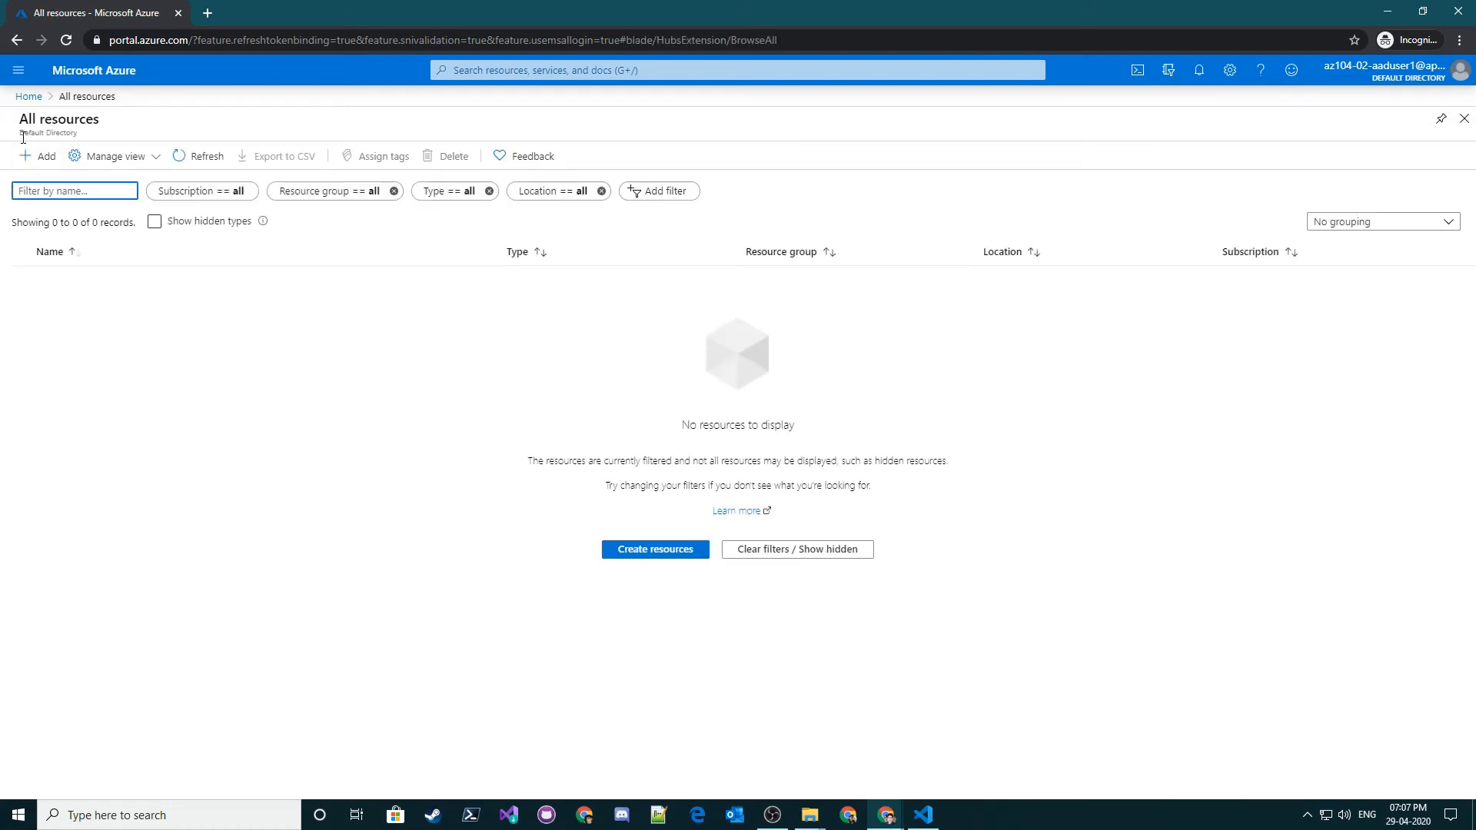
{"action": "left_click", "coordinate": [28, 97]}
{"action": "left_click", "coordinate": [19, 70]}
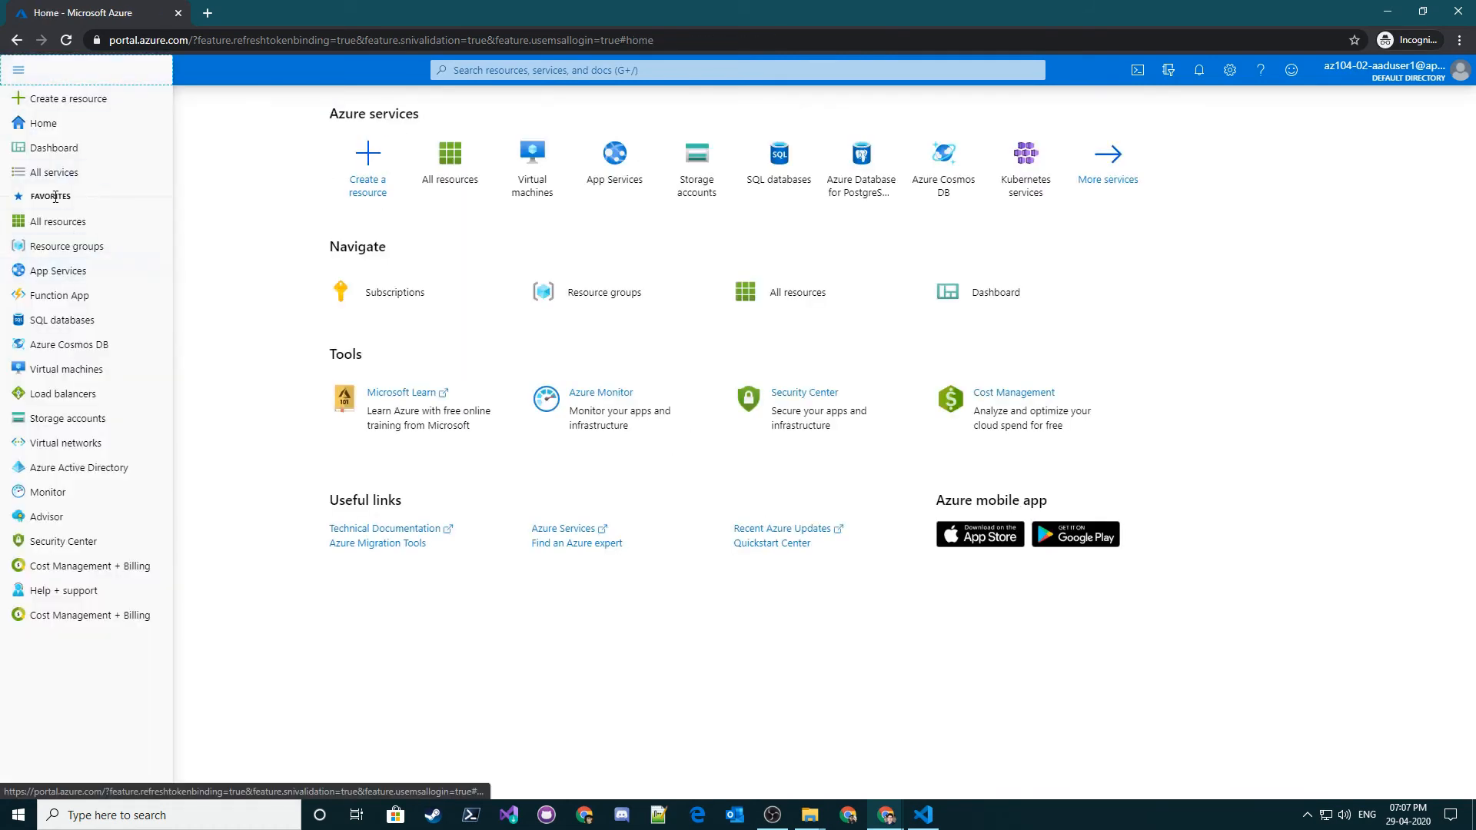
{"action": "left_click", "coordinate": [67, 245]}
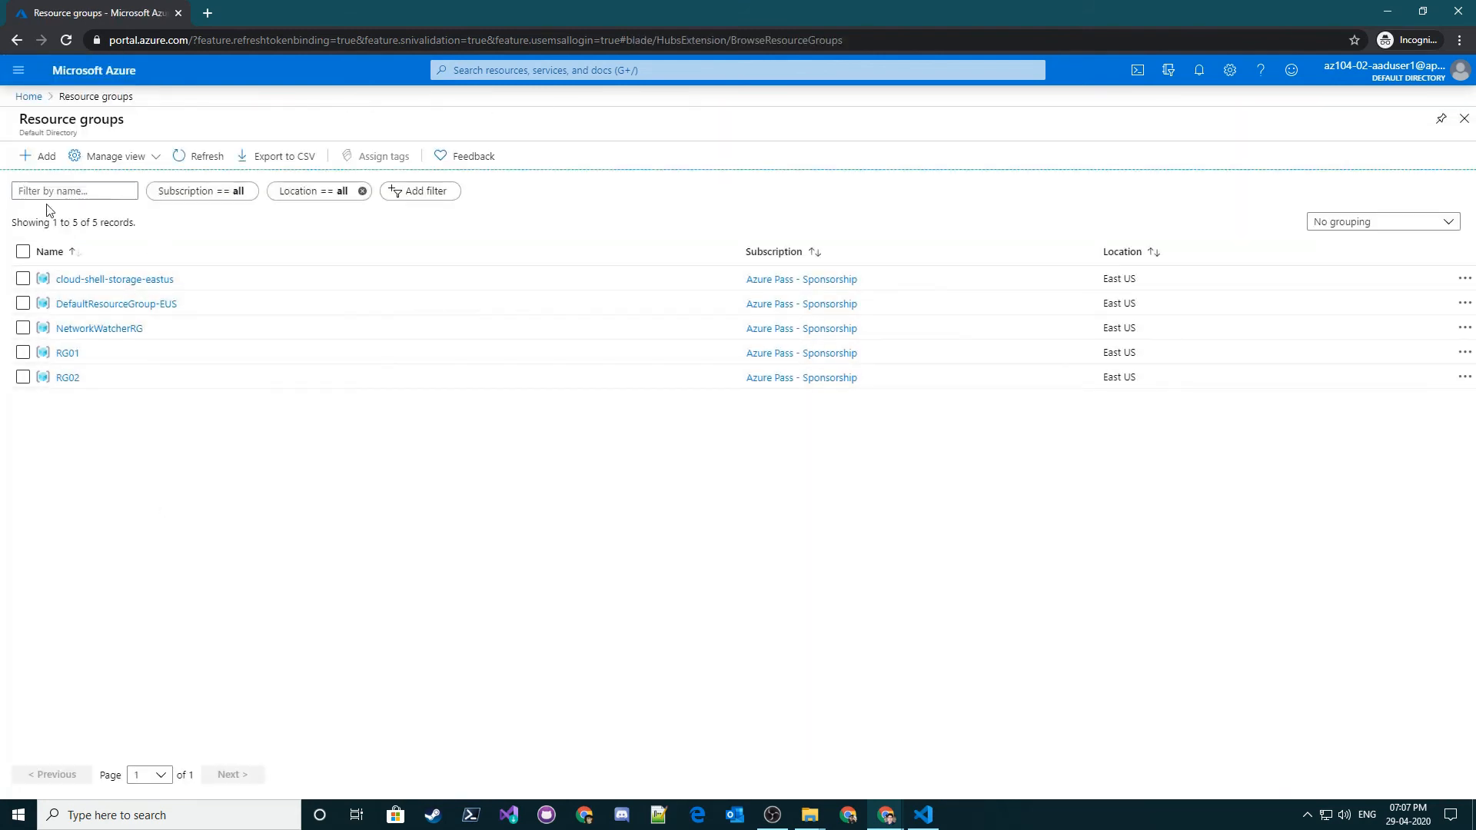
- Try creating resource group RG10, see the permissions error, and discard the unsaved group
{"action": "left_click", "coordinate": [39, 158]}
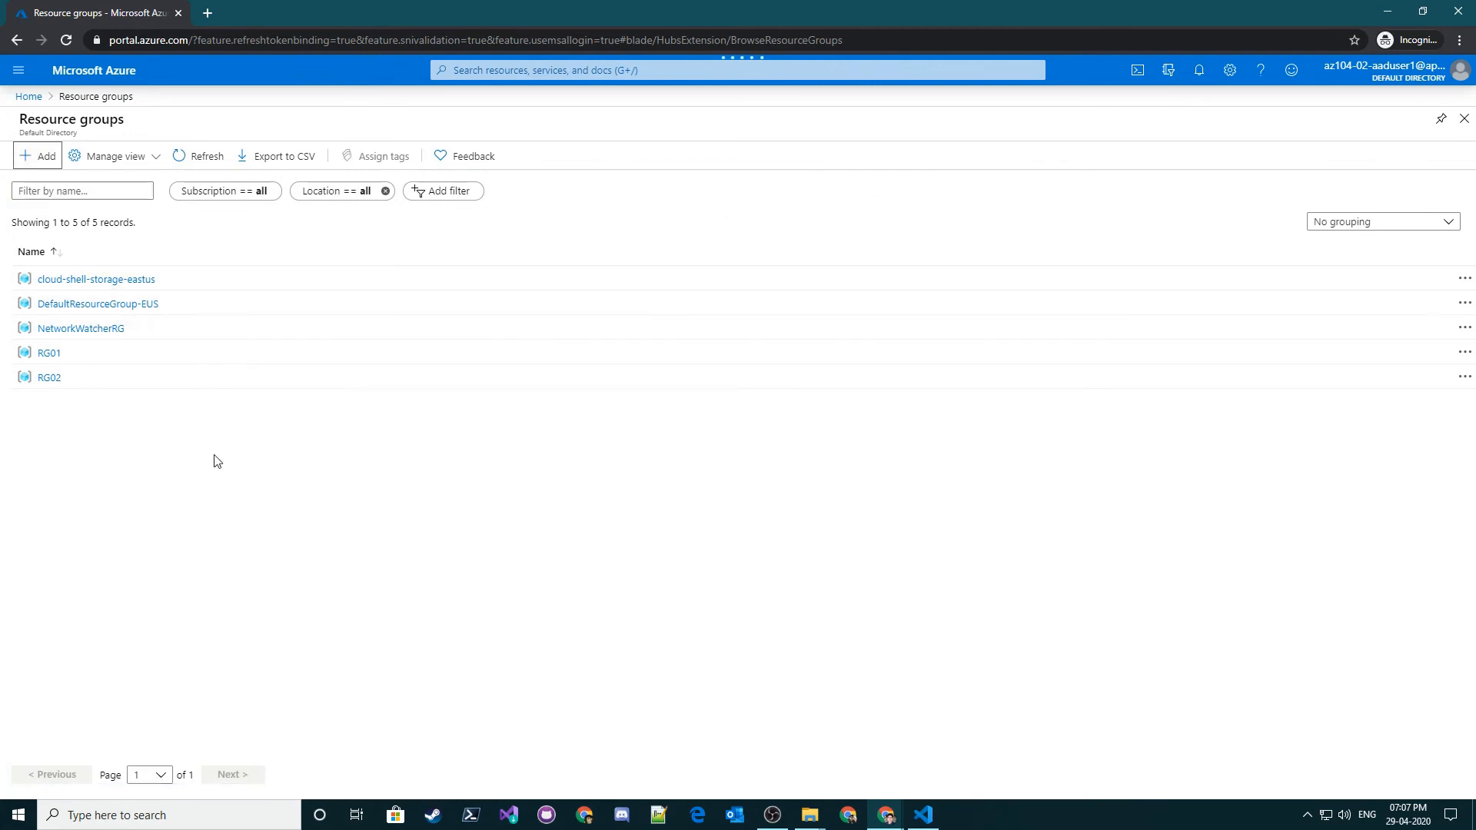
{"action": "left_click", "coordinate": [305, 310]}
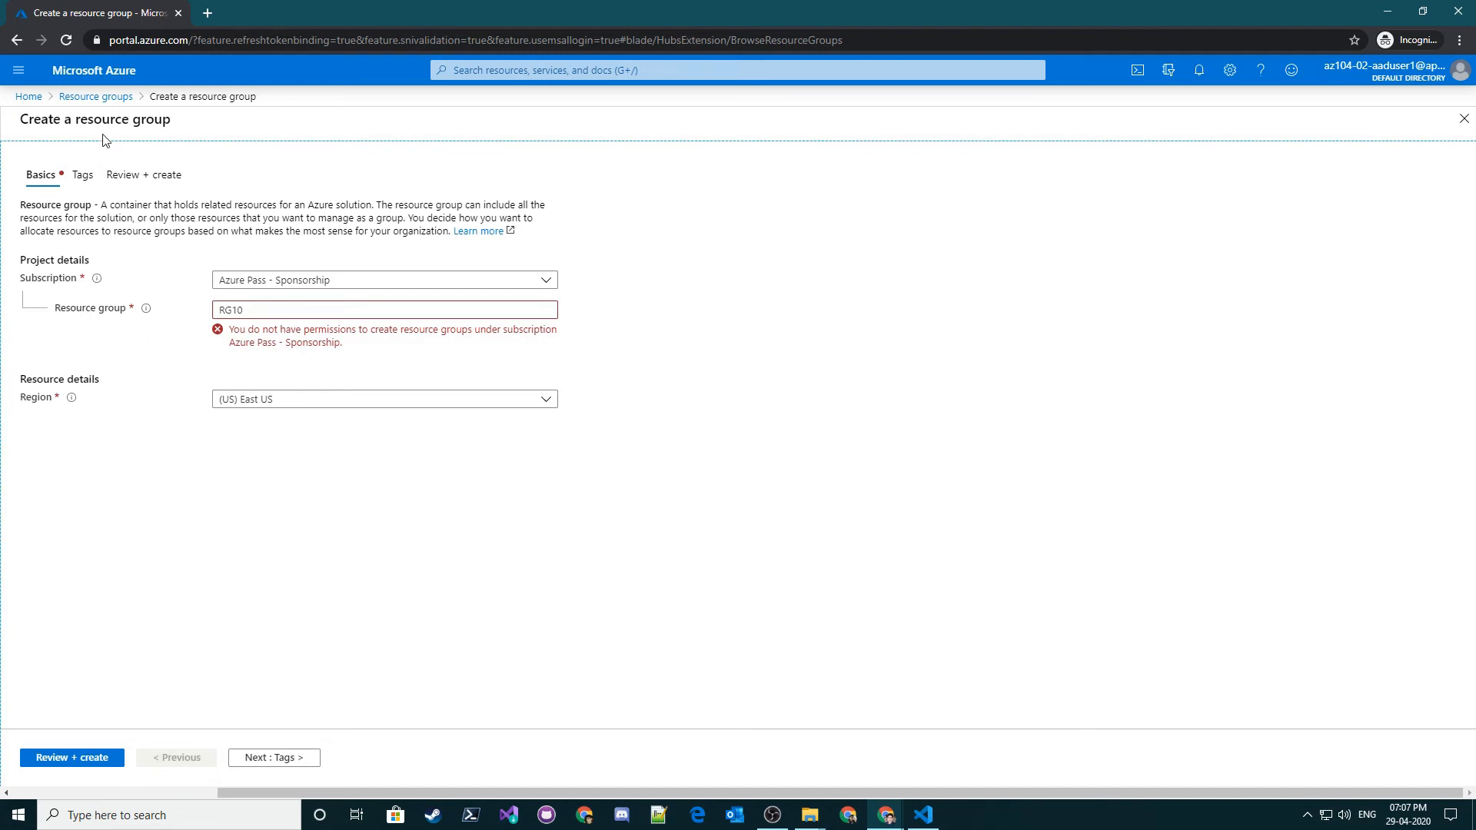
{"action": "left_click", "coordinate": [95, 96]}
{"action": "left_click", "coordinate": [808, 127]}
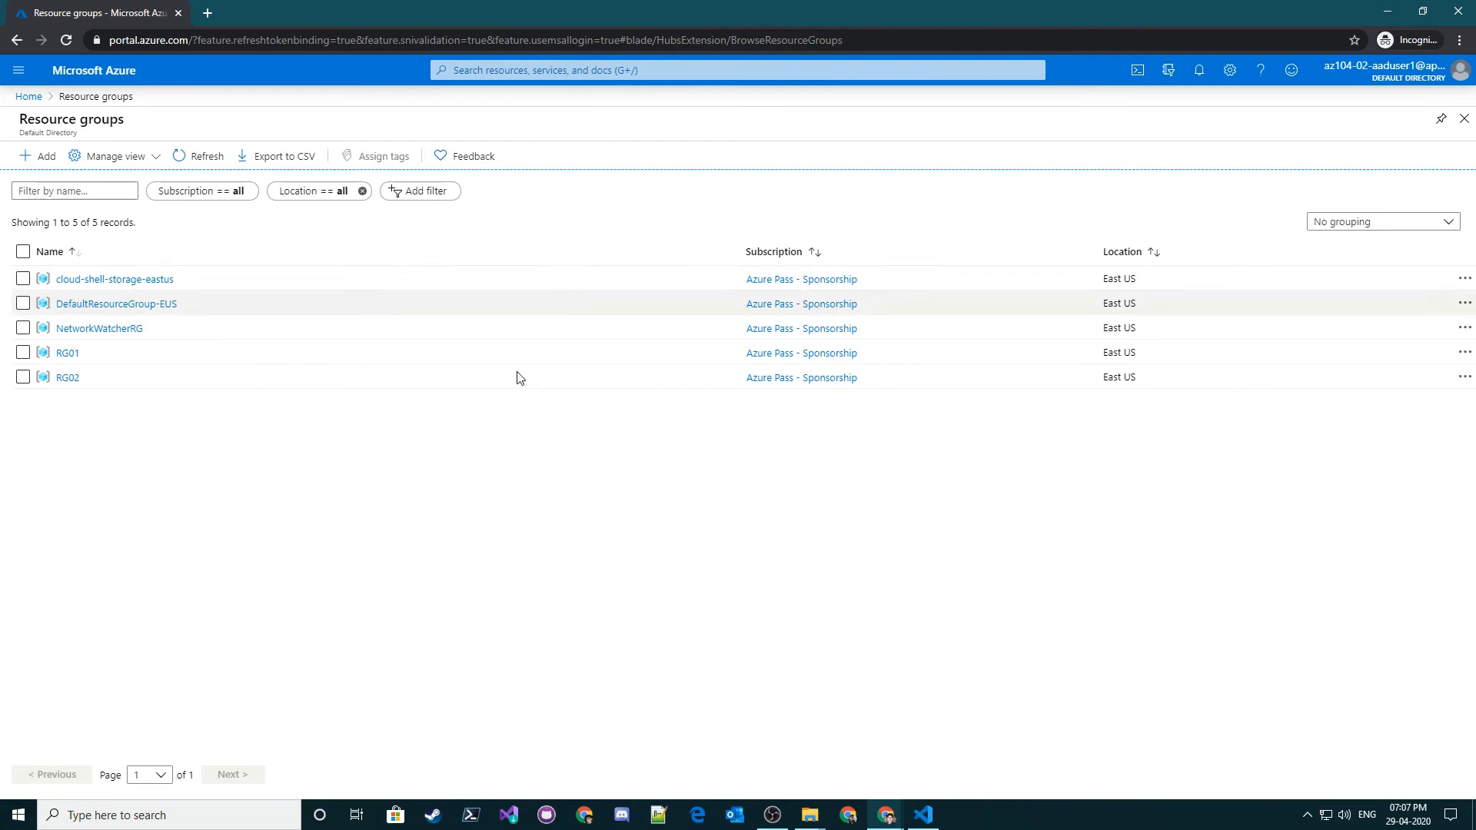
{"action": "mouse_move", "coordinate": [886, 815]}
{"action": "left_click", "coordinate": [828, 747]}
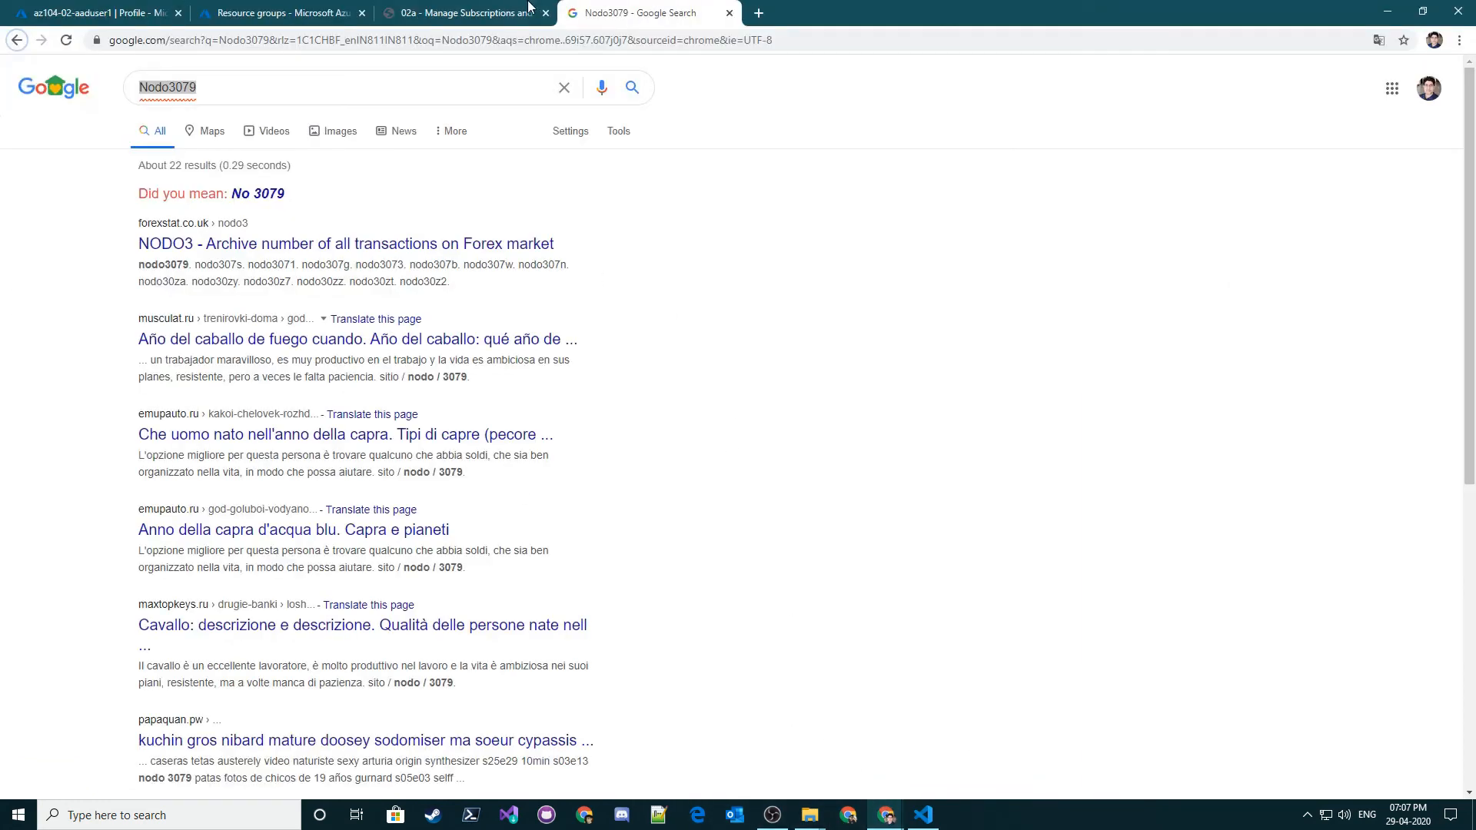
- Read lab steps 6–8 in the 02a PDF about viewing resources
{"action": "left_click", "coordinate": [528, 8]}
{"action": "scroll", "coordinate": [809, 349], "scroll_direction": "down", "scroll_amount": 2}
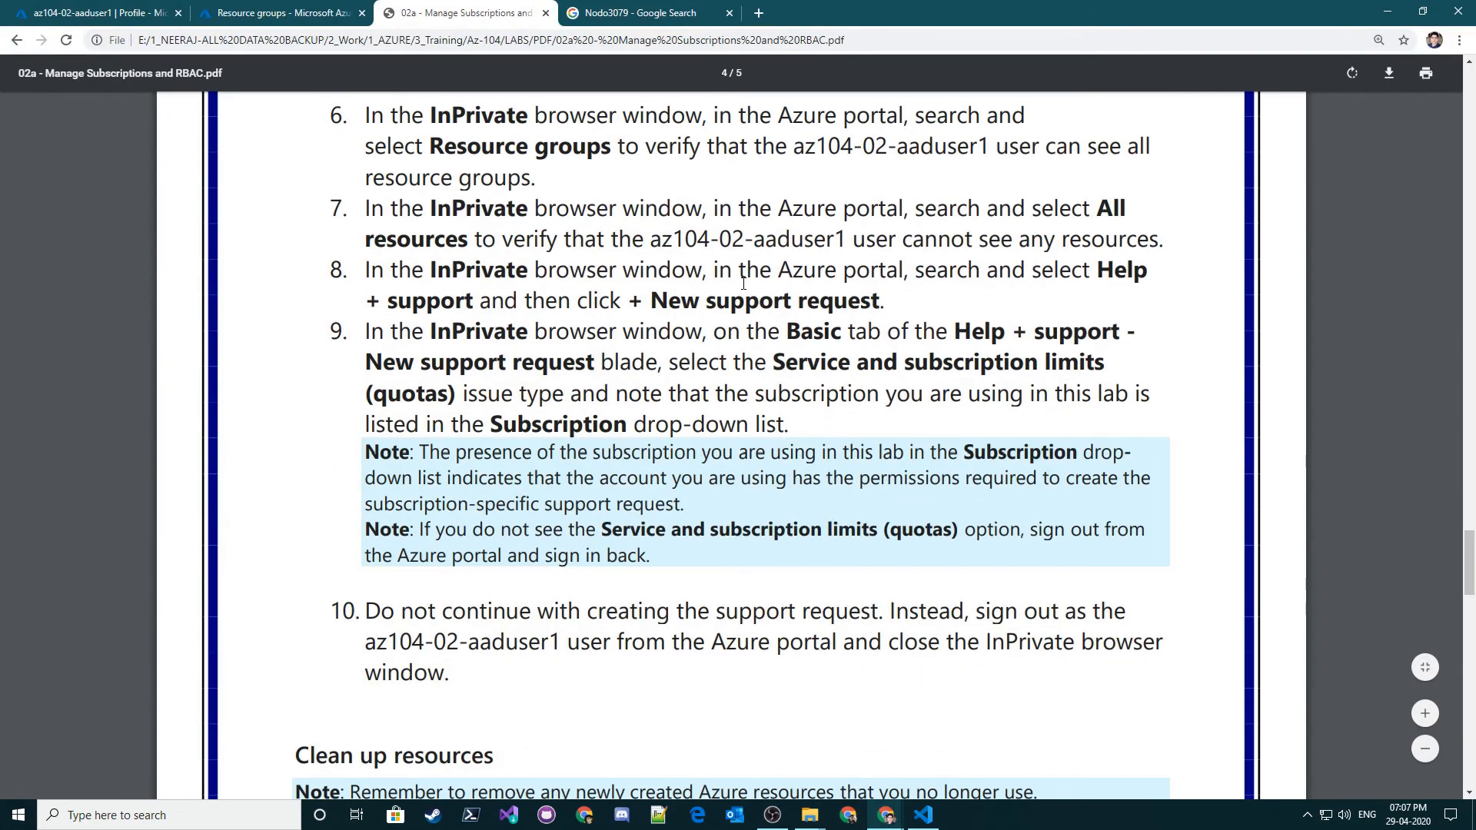
{"action": "double_click", "coordinate": [743, 283]}
{"action": "scroll", "coordinate": [749, 307], "scroll_direction": "up", "scroll_amount": 4}
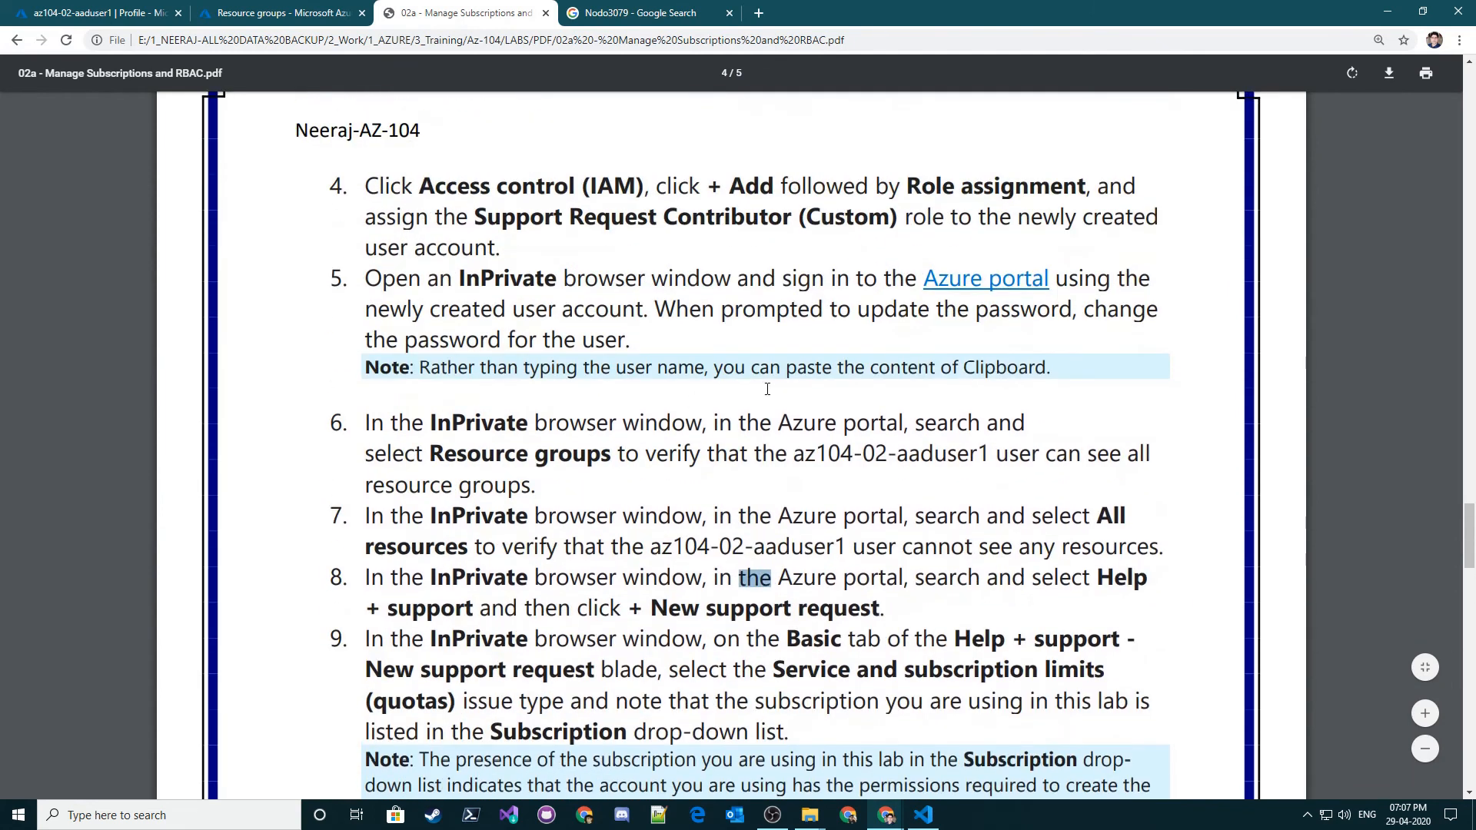
{"action": "scroll", "coordinate": [841, 435], "scroll_direction": "down", "scroll_amount": 2}
{"action": "triple_click", "coordinate": [829, 395]}
{"action": "left_click", "coordinate": [599, 464]}
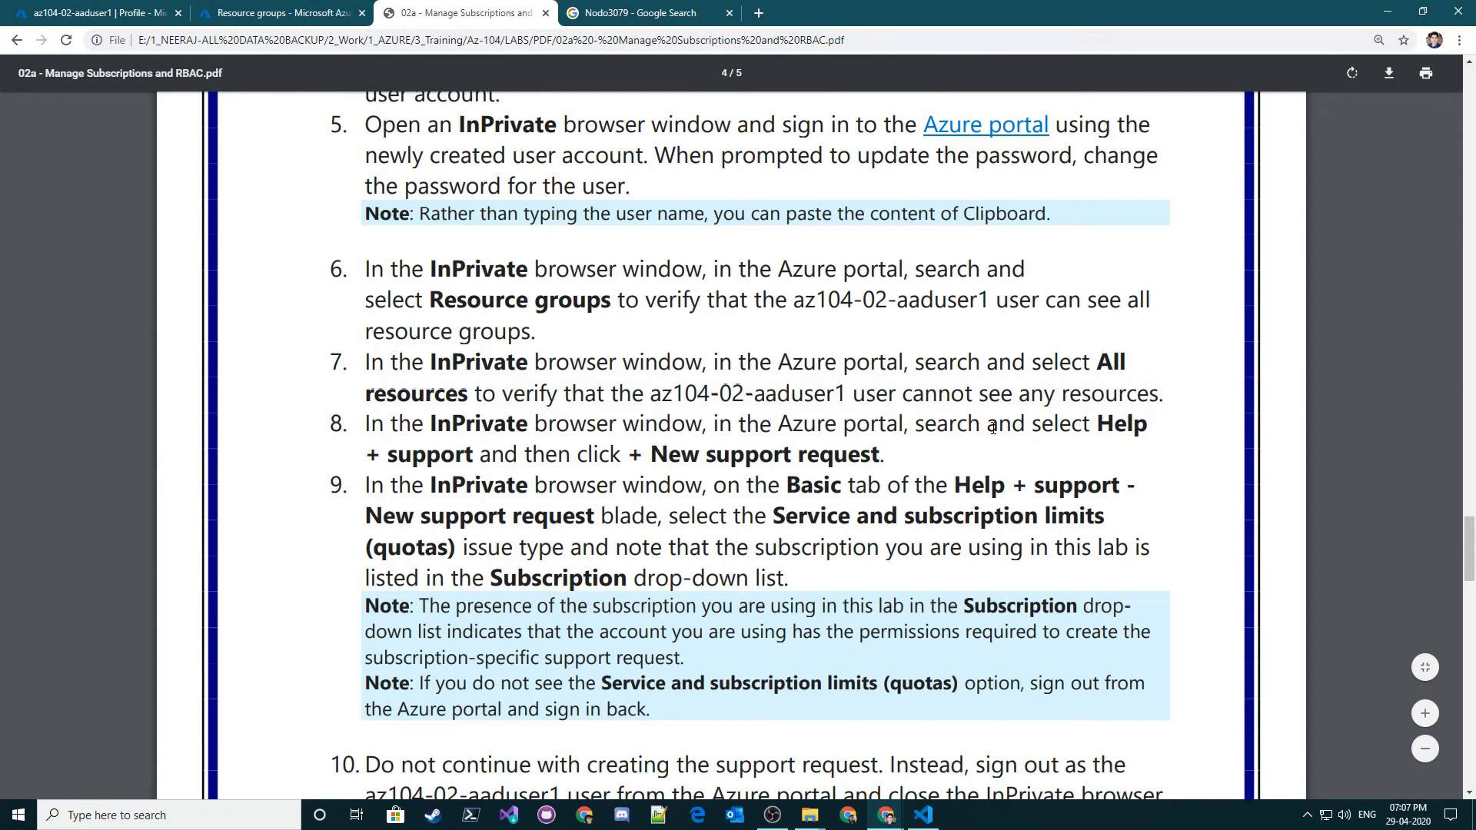
{"action": "left_click_drag", "start_coordinate": [671, 464], "coordinate": [909, 431]}
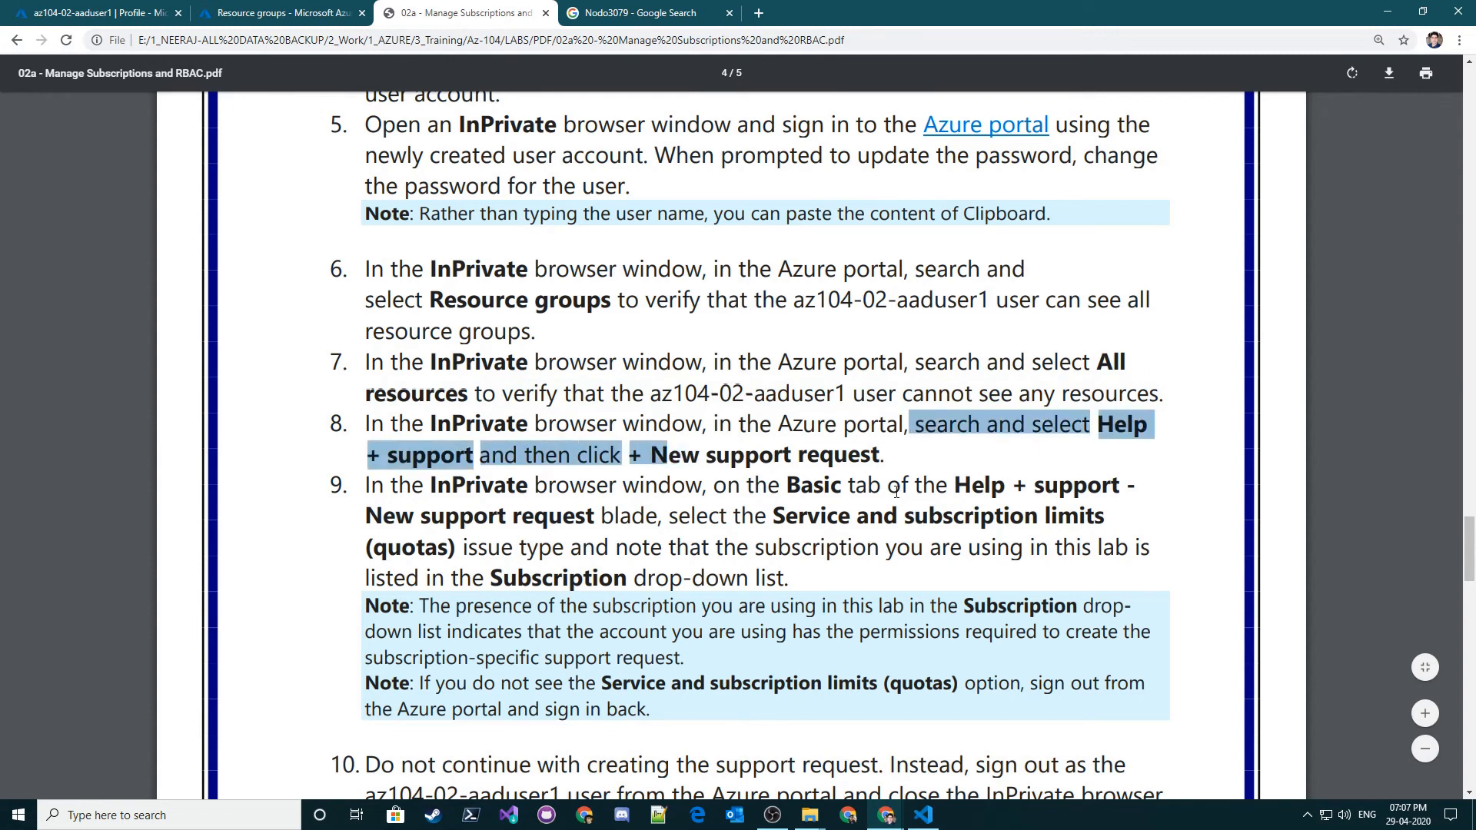
{"action": "left_click", "coordinate": [908, 442]}
{"action": "scroll", "coordinate": [845, 449], "scroll_direction": "down", "scroll_amount": 2}
- Read step 9 on the Help + support request and subscription, then return to the Azure window
{"action": "left_click_drag", "start_coordinate": [706, 331], "coordinate": [1130, 332]}
{"action": "left_click", "coordinate": [483, 339]}
{"action": "left_click", "coordinate": [490, 362]}
{"action": "scroll", "coordinate": [807, 348], "scroll_direction": "down", "scroll_amount": 1}
{"action": "left_click_drag", "start_coordinate": [708, 286], "coordinate": [943, 288]}
{"action": "left_click", "coordinate": [974, 299]}
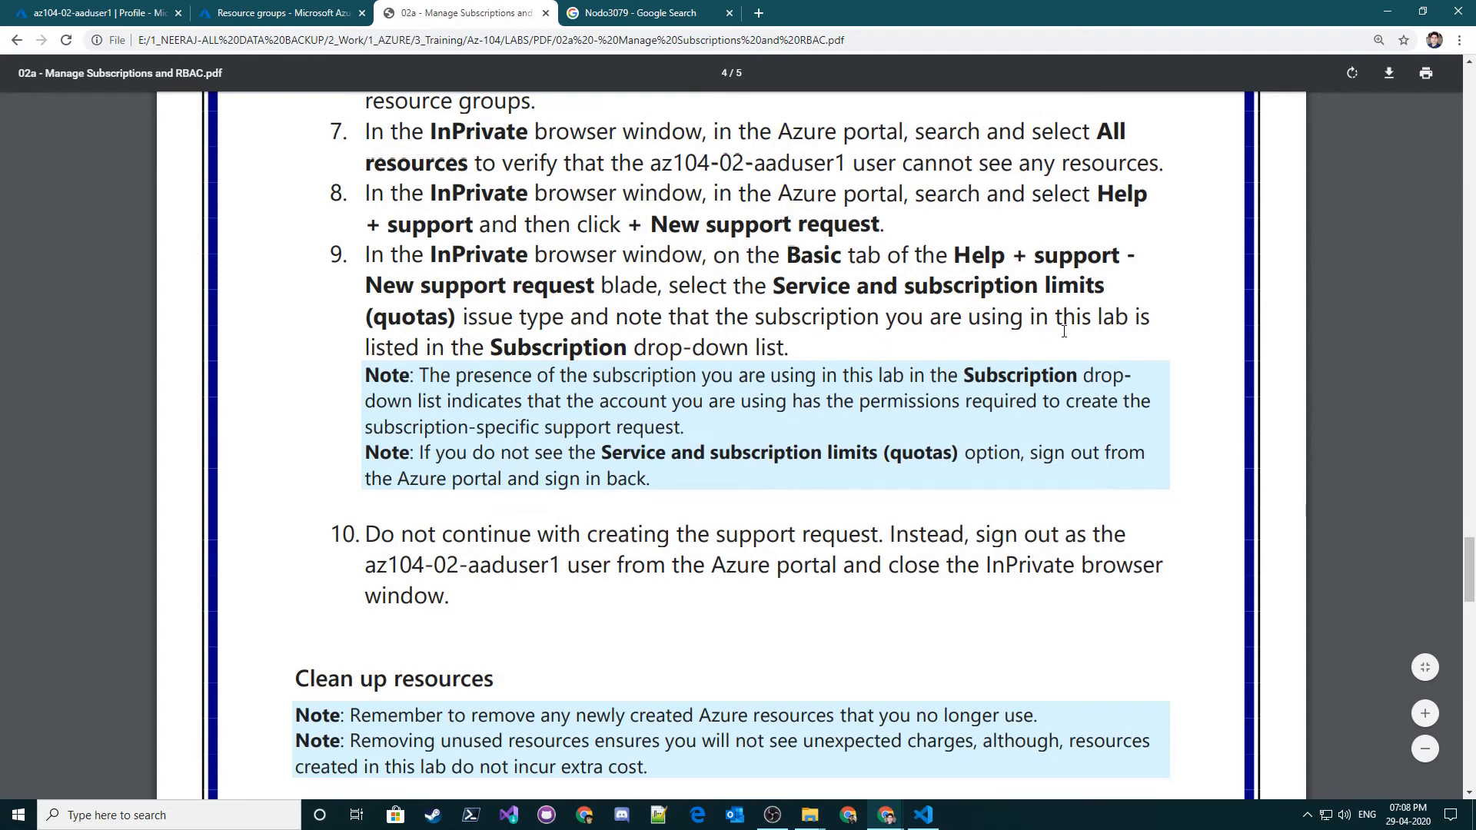
{"action": "left_click_drag", "start_coordinate": [445, 347], "coordinate": [578, 343]}
{"action": "left_click", "coordinate": [801, 317]}
{"action": "left_click", "coordinate": [577, 344]}
{"action": "mouse_move", "coordinate": [885, 815]}
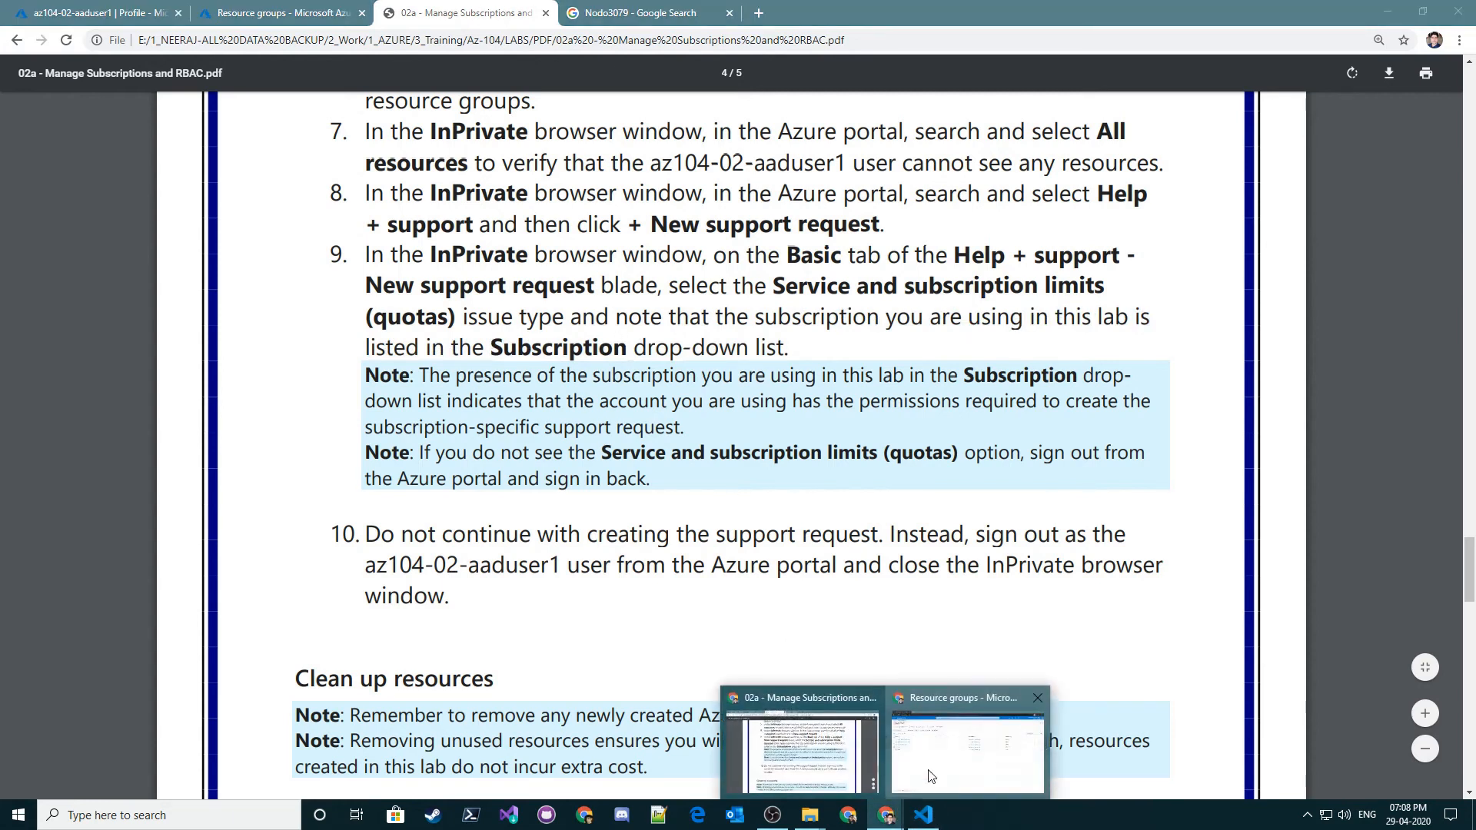
{"action": "left_click", "coordinate": [1007, 757]}
- Open Help + support and view Support Plans, briefly checking Service health
{"action": "left_click", "coordinate": [25, 97]}
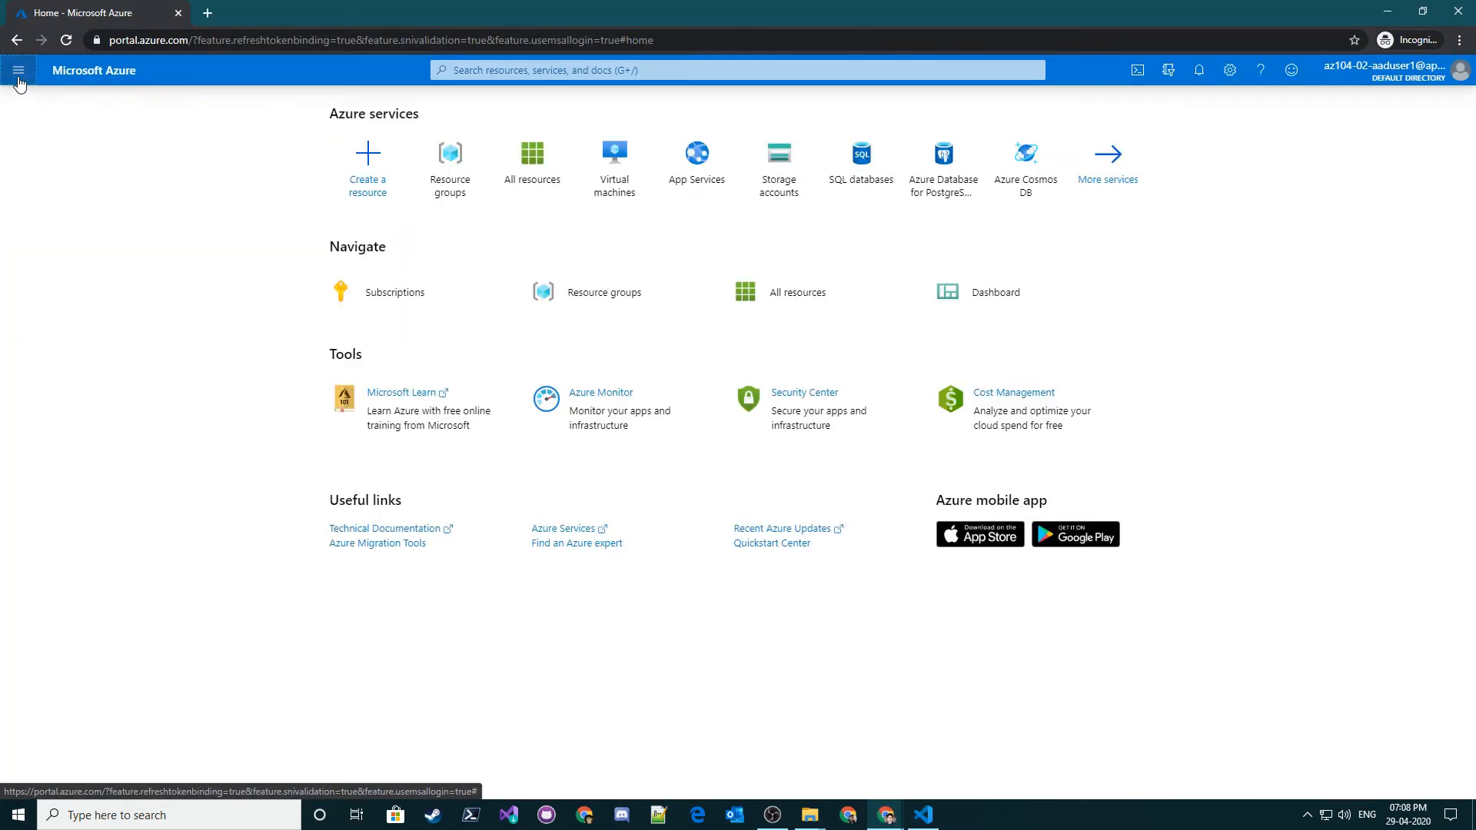
{"action": "left_click", "coordinate": [18, 70]}
{"action": "left_click", "coordinate": [26, 594]}
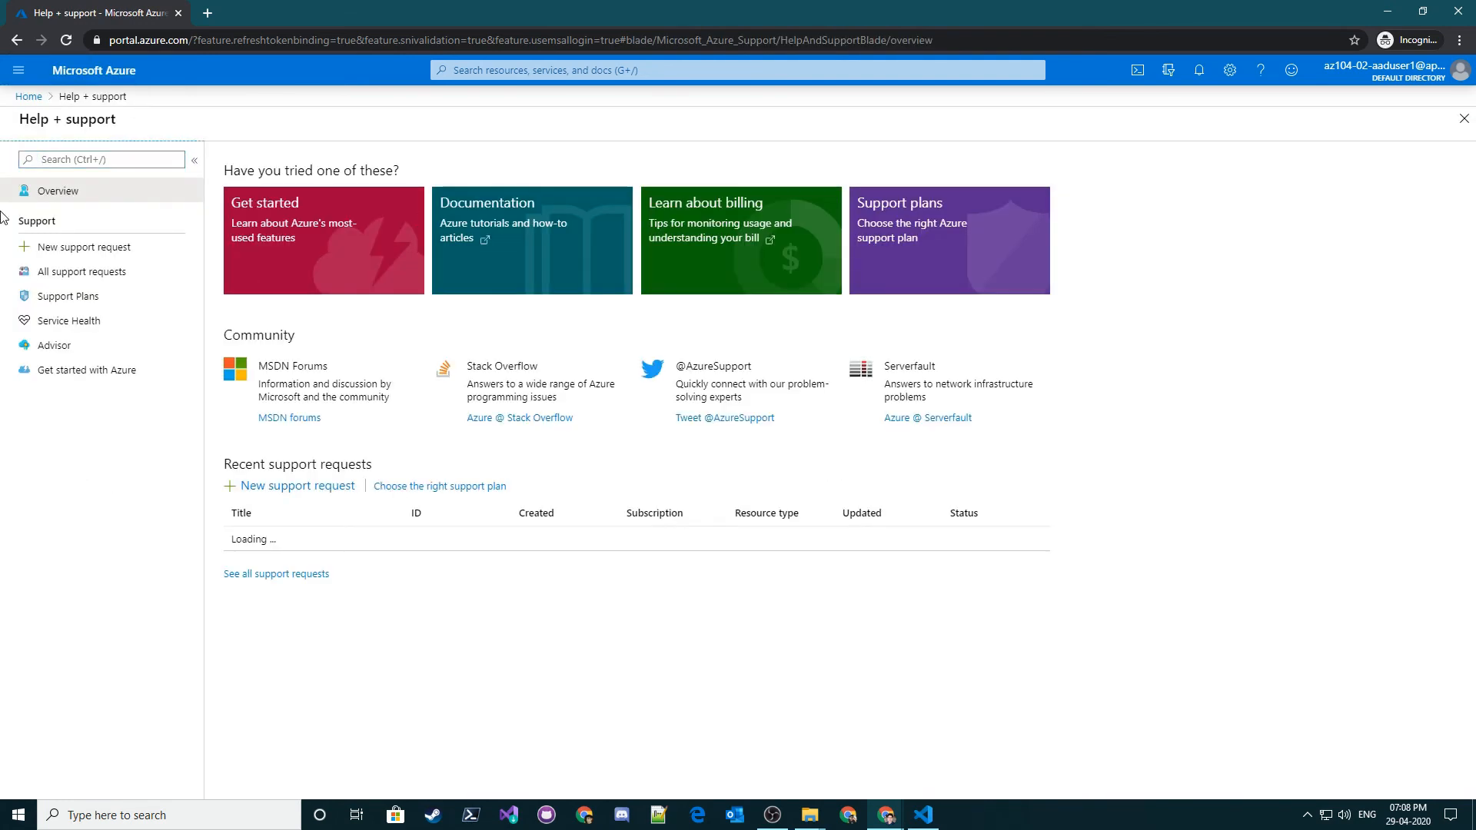
{"action": "left_click", "coordinate": [77, 299]}
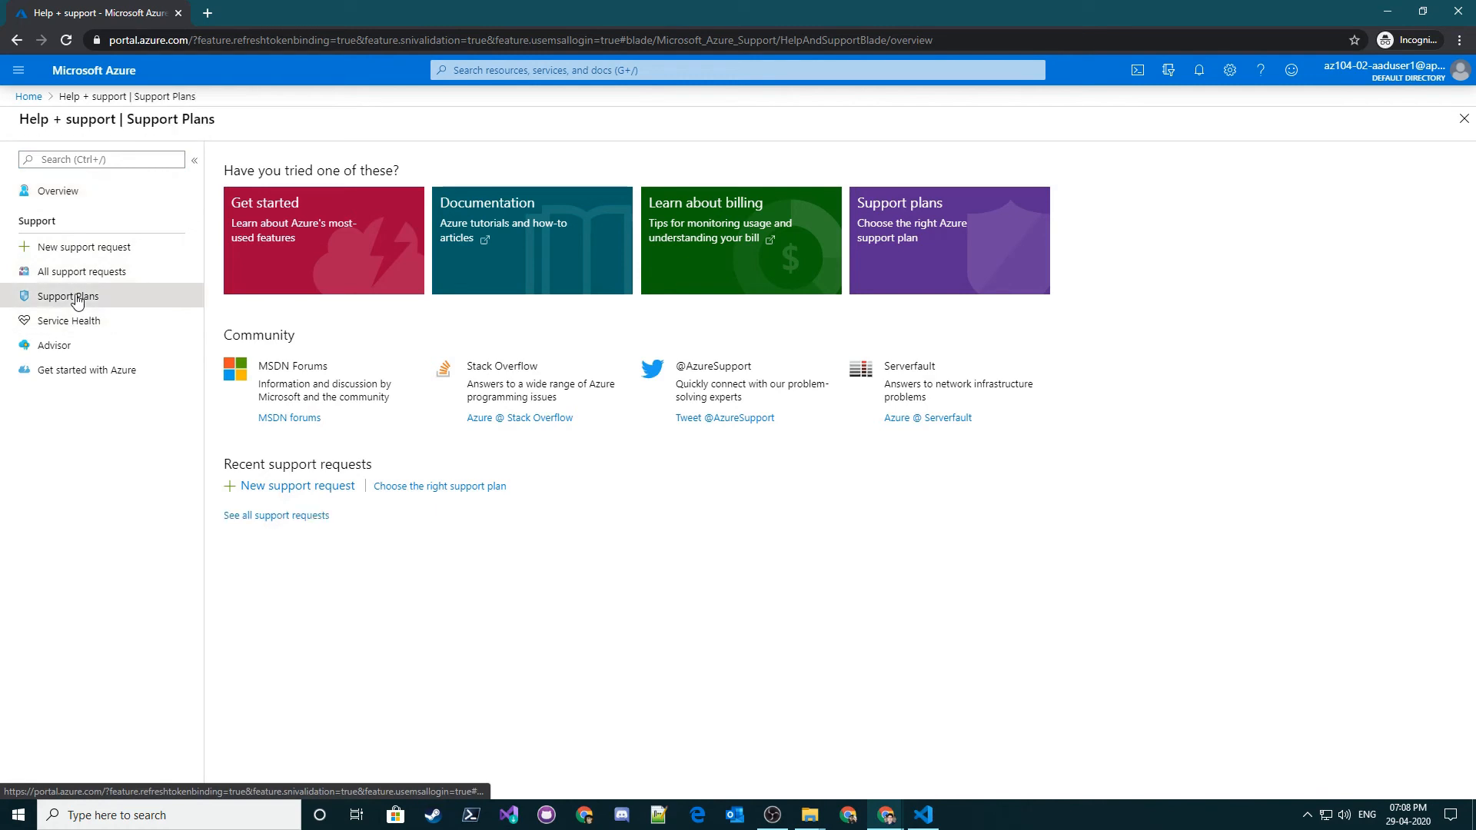
{"action": "left_click", "coordinate": [104, 324]}
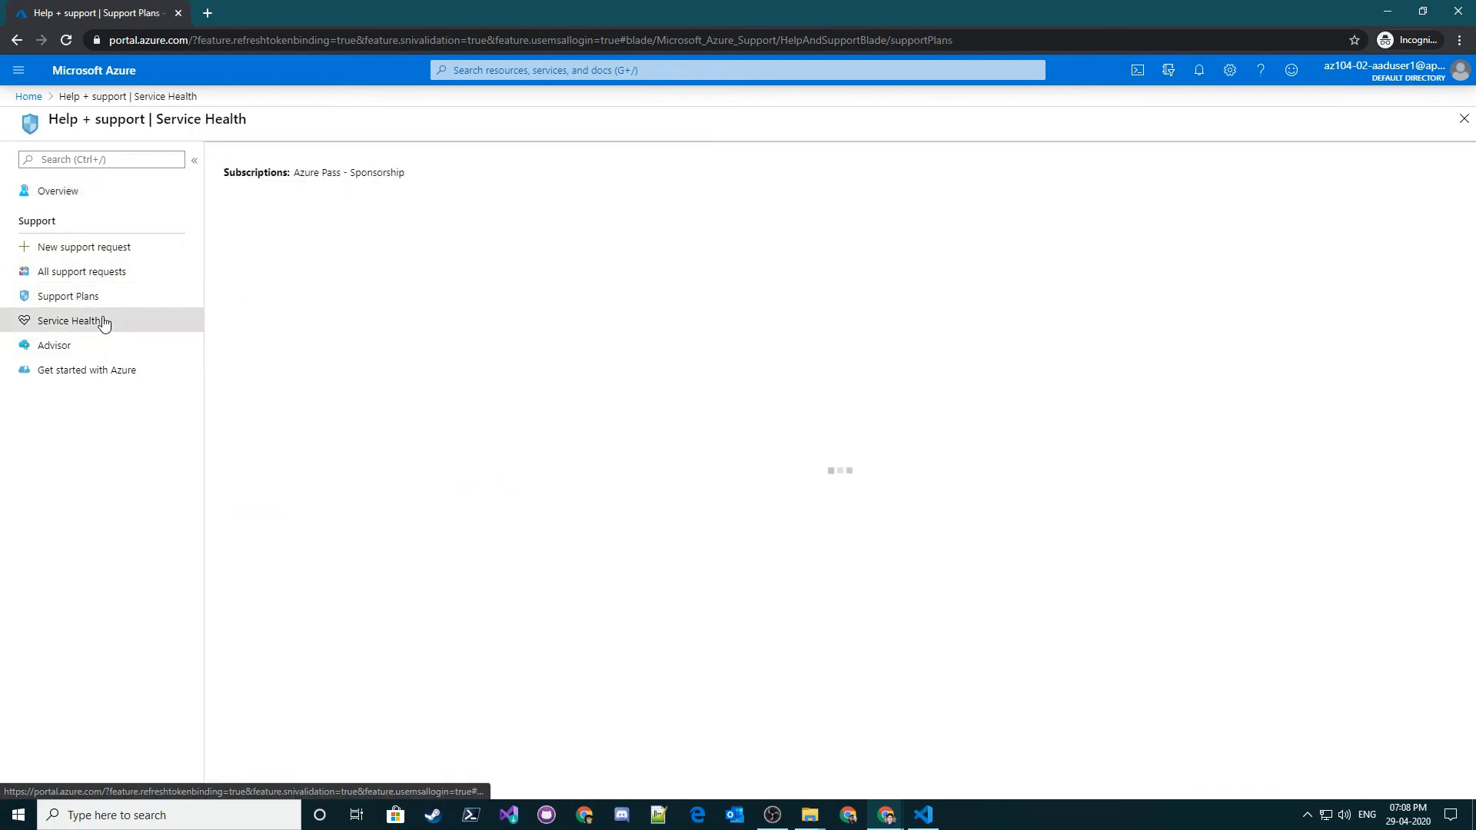
{"action": "left_click", "coordinate": [89, 304]}
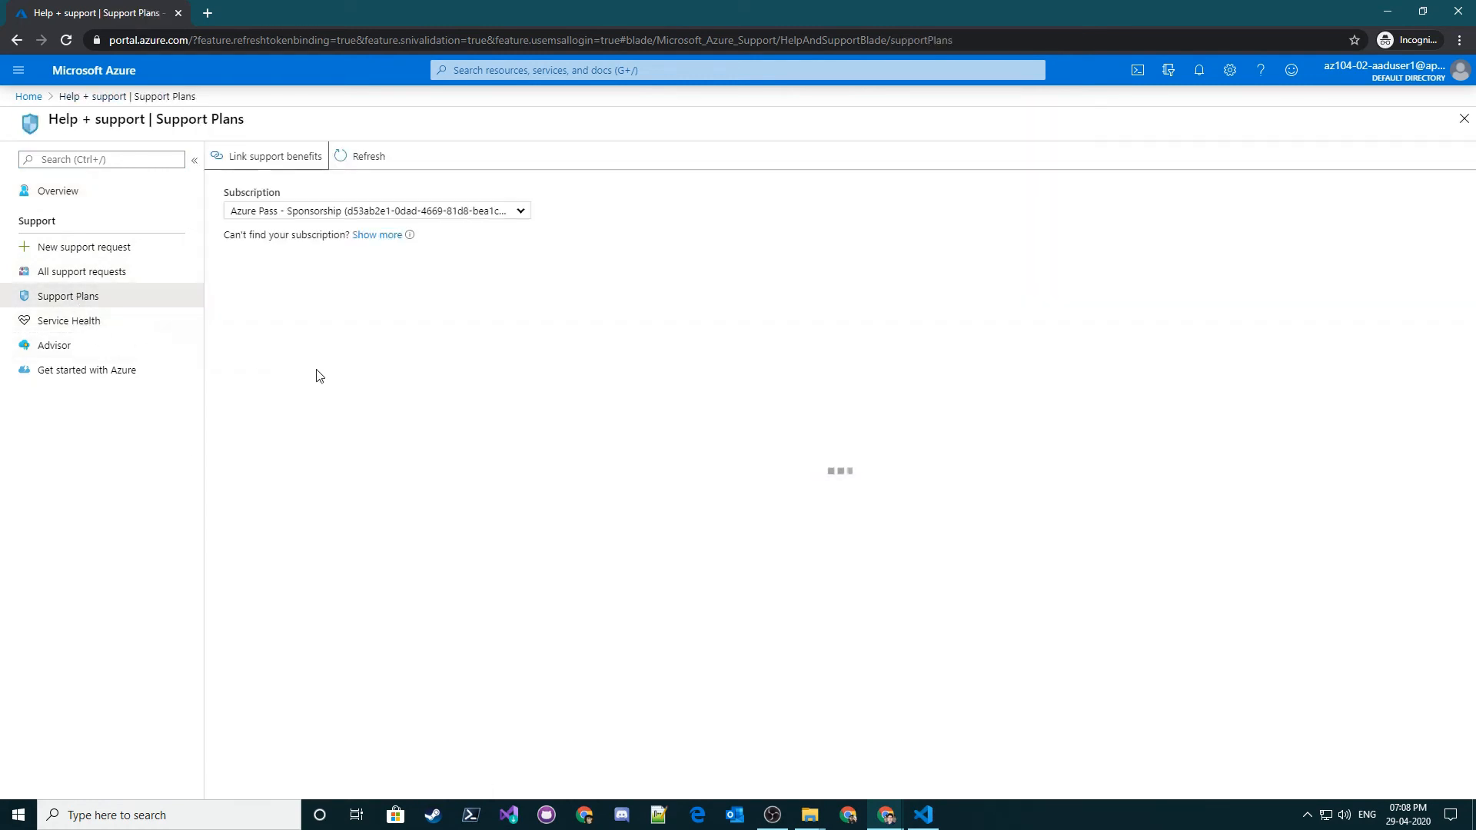
- Confirm Azure Pass - Sponsorship in the subscription list, then switch to the lab PDF
{"action": "left_click", "coordinate": [378, 210]}
{"action": "left_click", "coordinate": [329, 230]}
{"action": "left_click", "coordinate": [381, 308]}
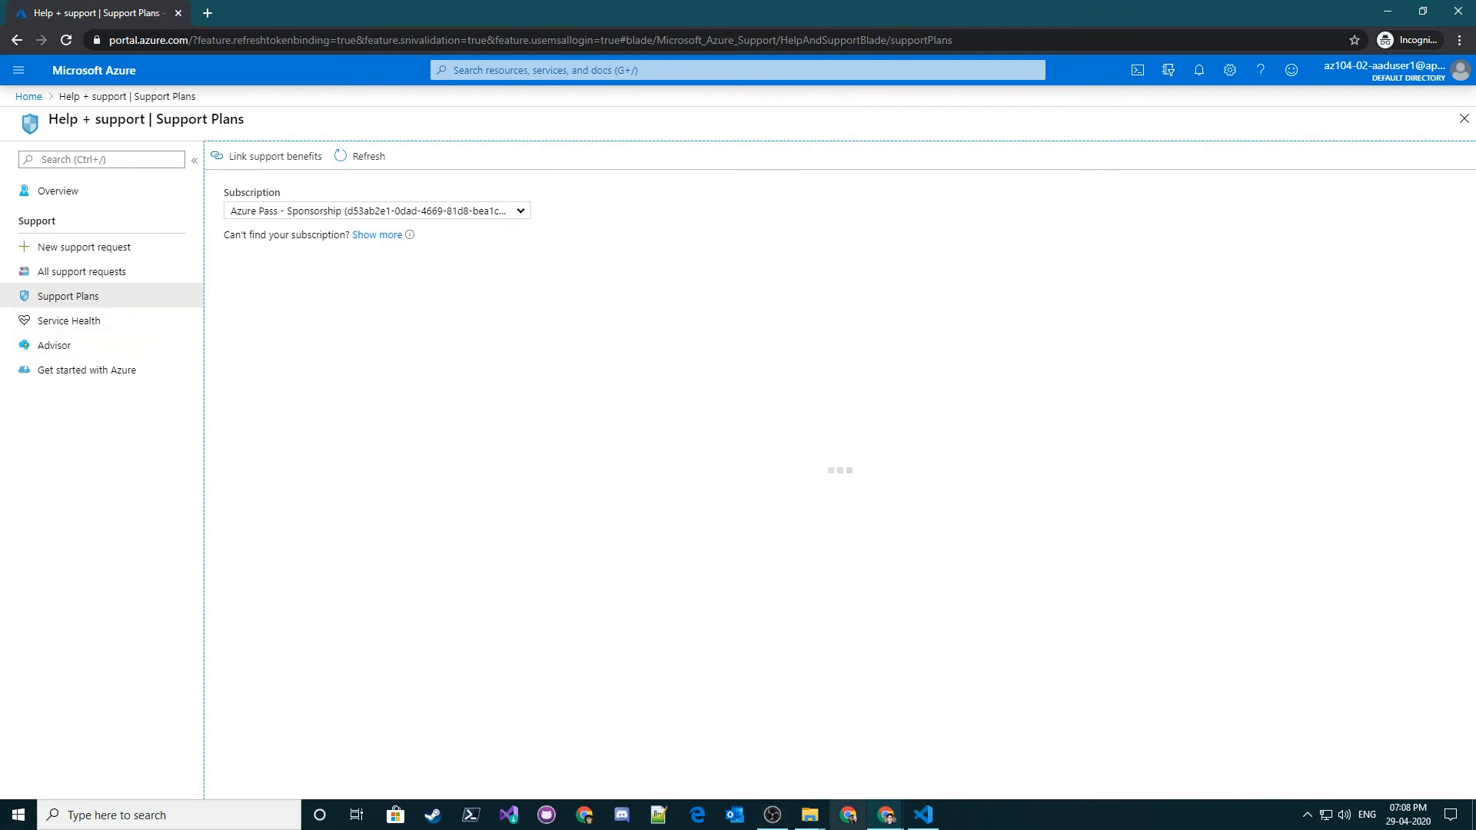
{"action": "mouse_move", "coordinate": [886, 813]}
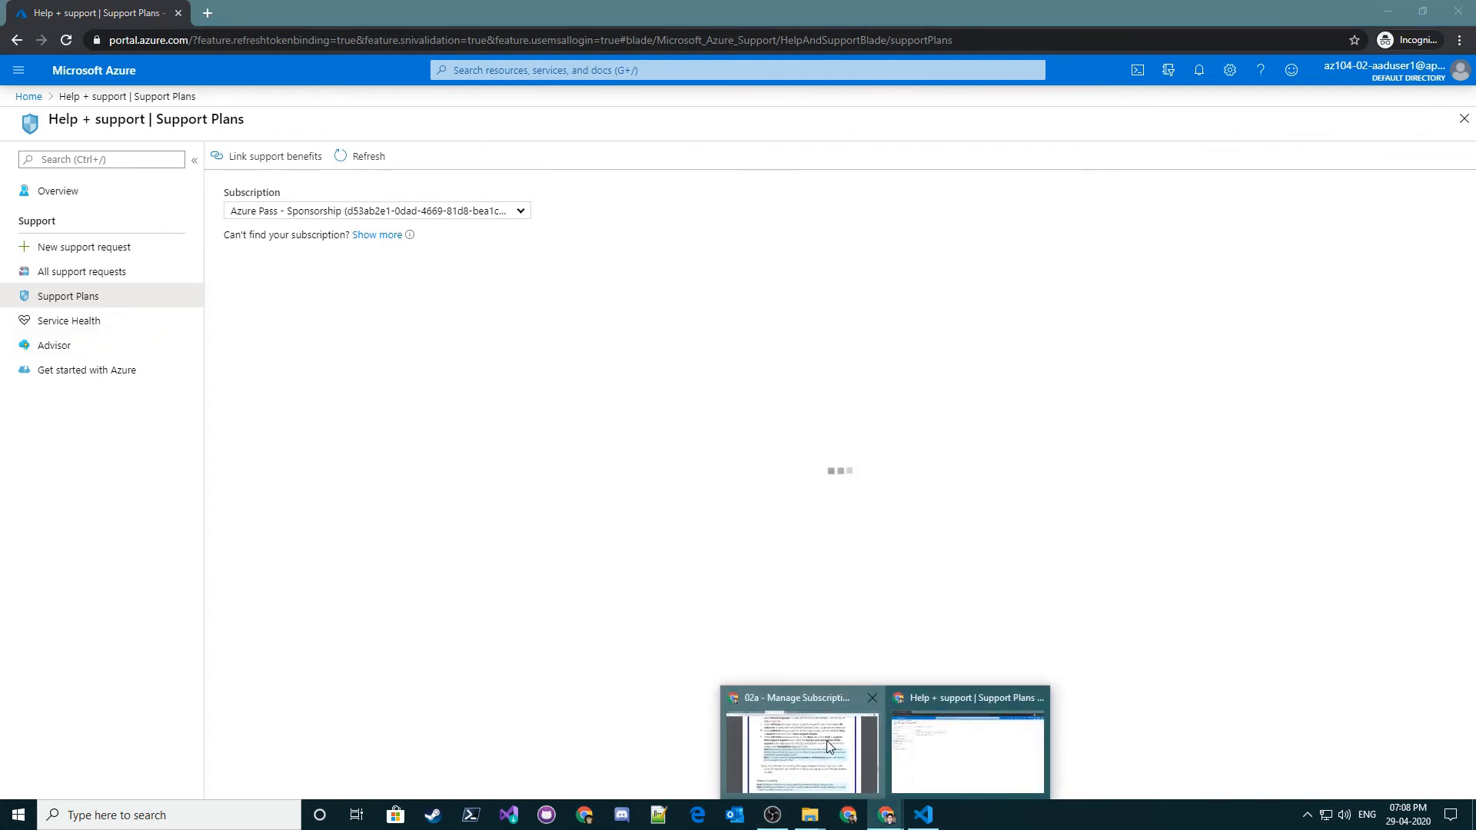
{"action": "left_click", "coordinate": [827, 740]}
- Review lab step 9 on the quotas request, then return to the Support Plans window
{"action": "scroll", "coordinate": [477, 396], "scroll_direction": "up", "scroll_amount": 2}
{"action": "left_click_drag", "start_coordinate": [371, 419], "coordinate": [779, 416]}
{"action": "left_click", "coordinate": [744, 416]}
{"action": "scroll", "coordinate": [861, 416], "scroll_direction": "down", "scroll_amount": 1}
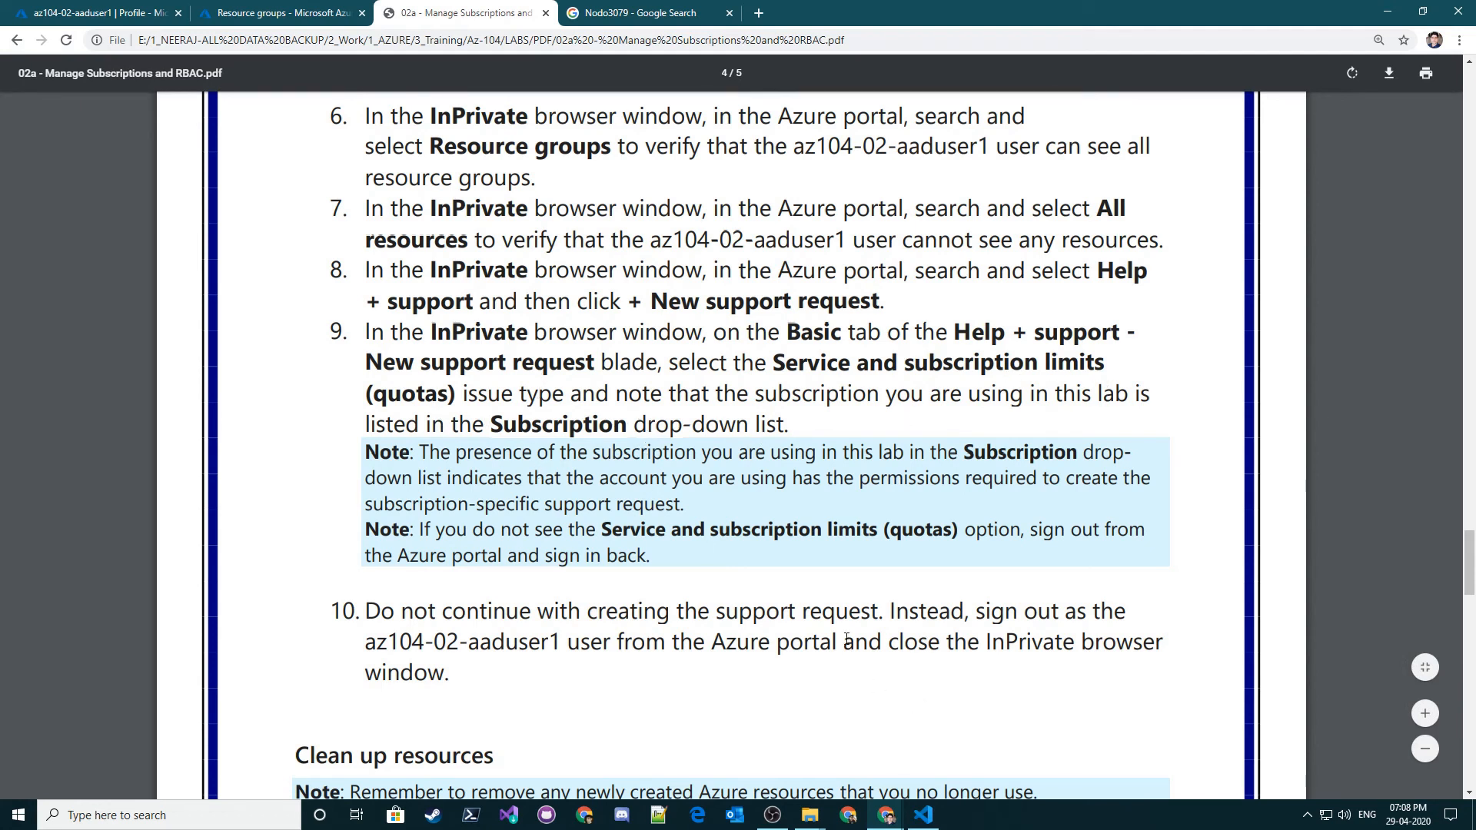
{"action": "left_click", "coordinate": [895, 816]}
{"action": "left_click", "coordinate": [951, 755]}
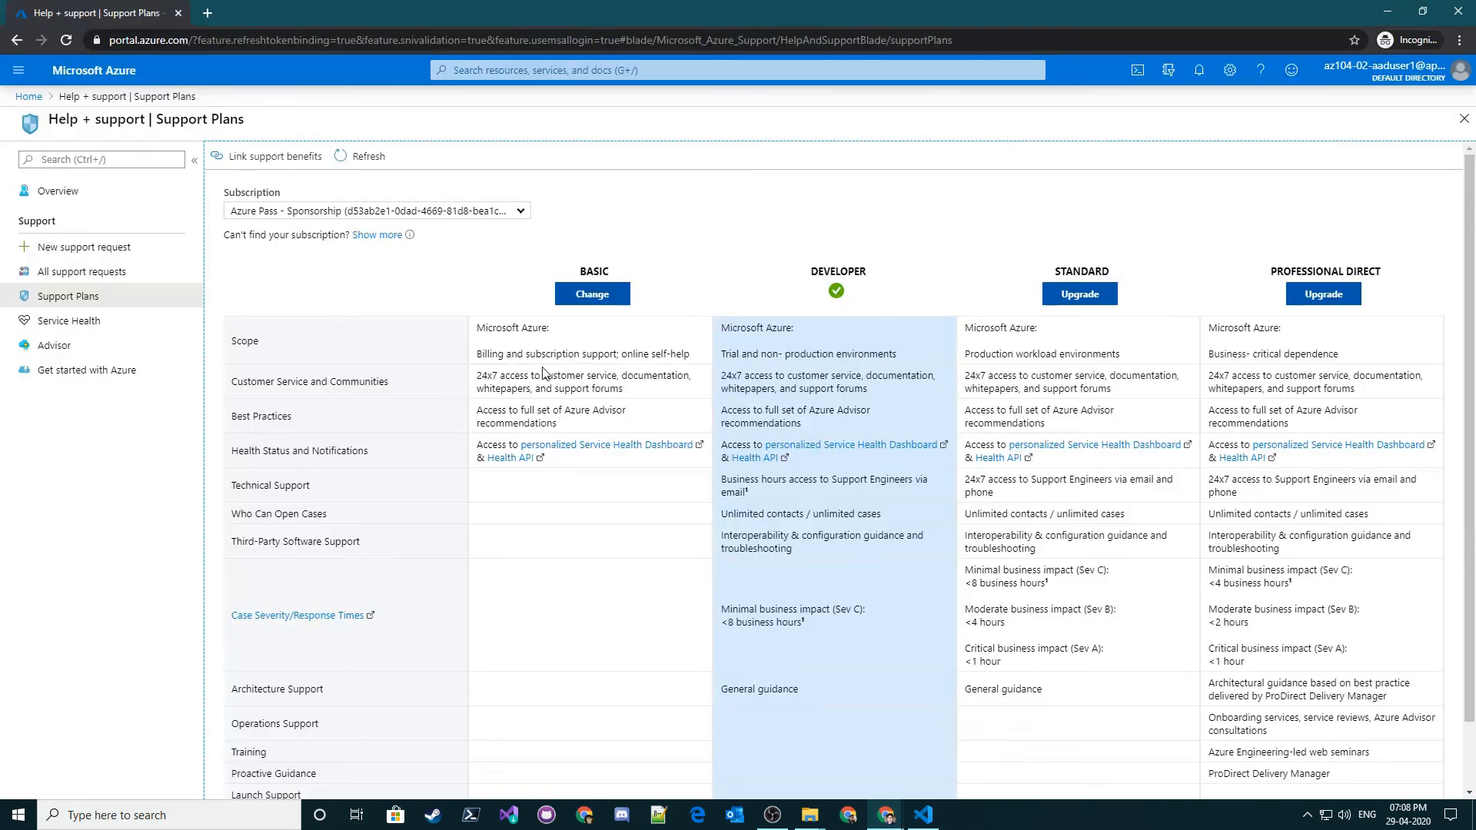
- Start a new support request with issue type Service and subscription limits (quotas)
{"action": "scroll", "coordinate": [543, 372], "scroll_direction": "down", "scroll_amount": 1}
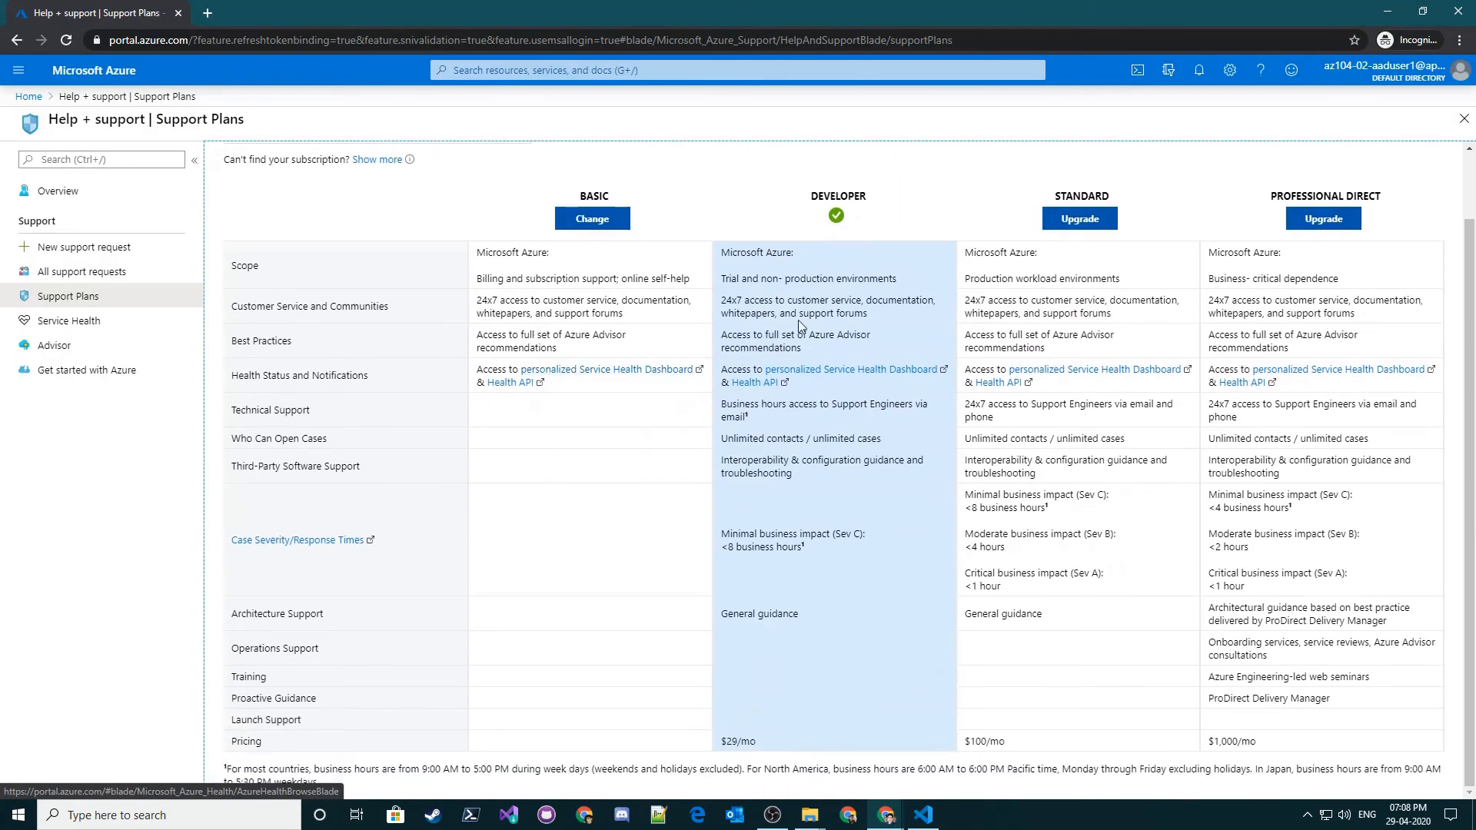
{"action": "scroll", "coordinate": [911, 348], "scroll_direction": "up", "scroll_amount": 1}
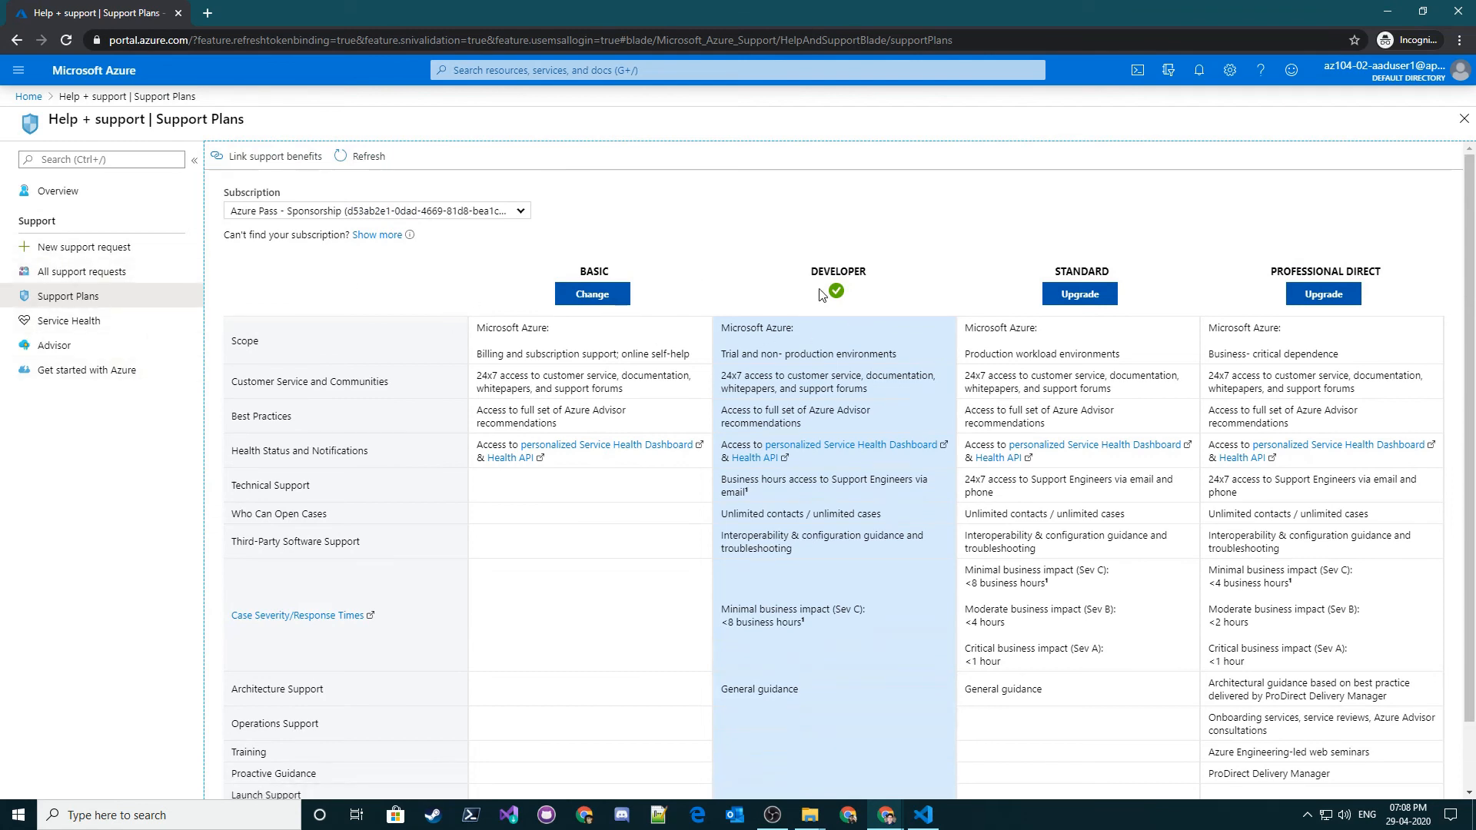
{"action": "left_click", "coordinate": [85, 247]}
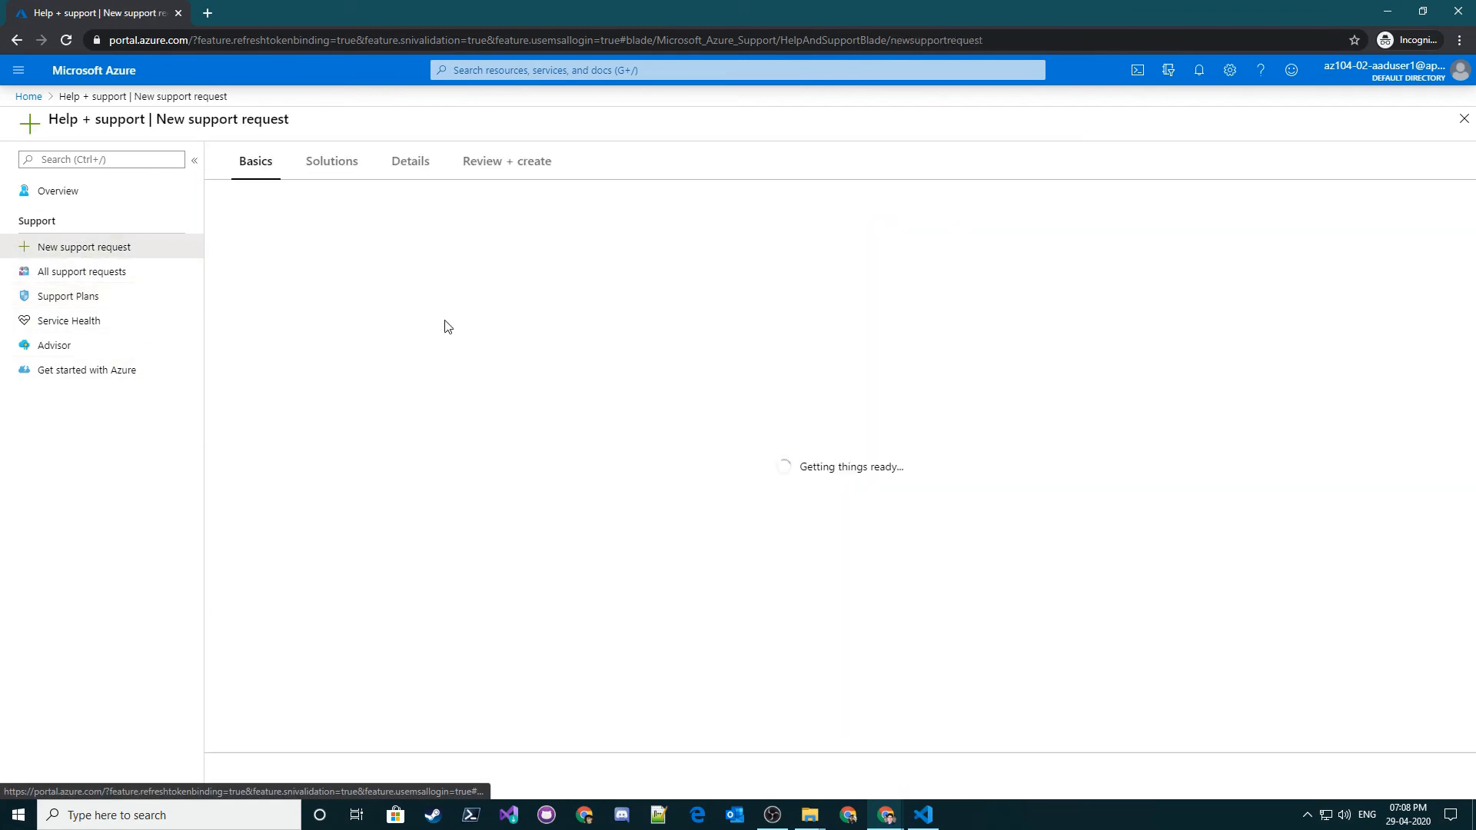
{"action": "left_click", "coordinate": [546, 273]}
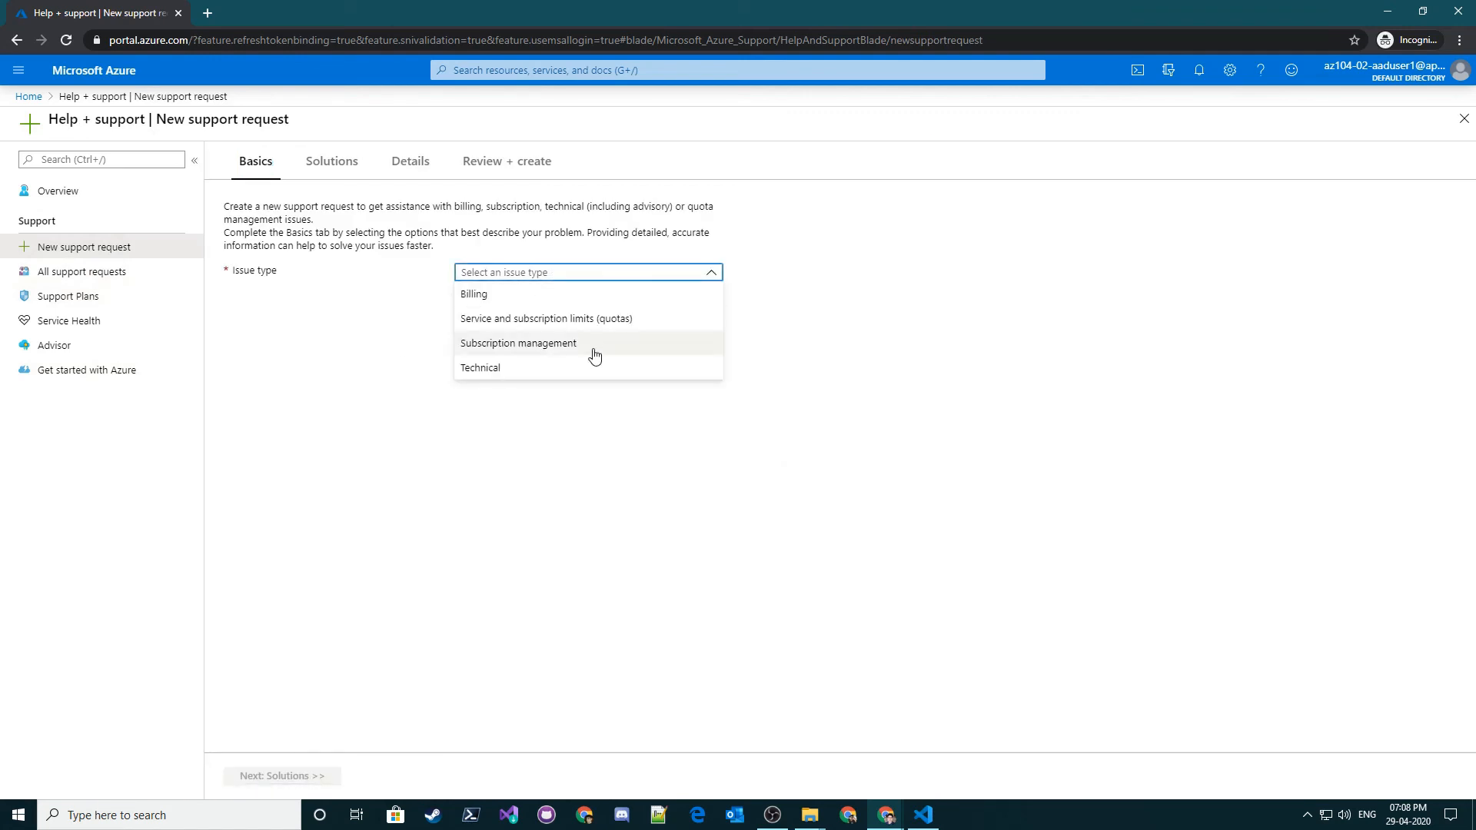
{"action": "left_click", "coordinate": [554, 330]}
- Check the Azure Pass - Sponsorship subscription and open Quota type, then switch to the lab PDF
{"action": "left_click", "coordinate": [496, 315]}
{"action": "left_click", "coordinate": [388, 329]}
{"action": "left_click", "coordinate": [534, 350]}
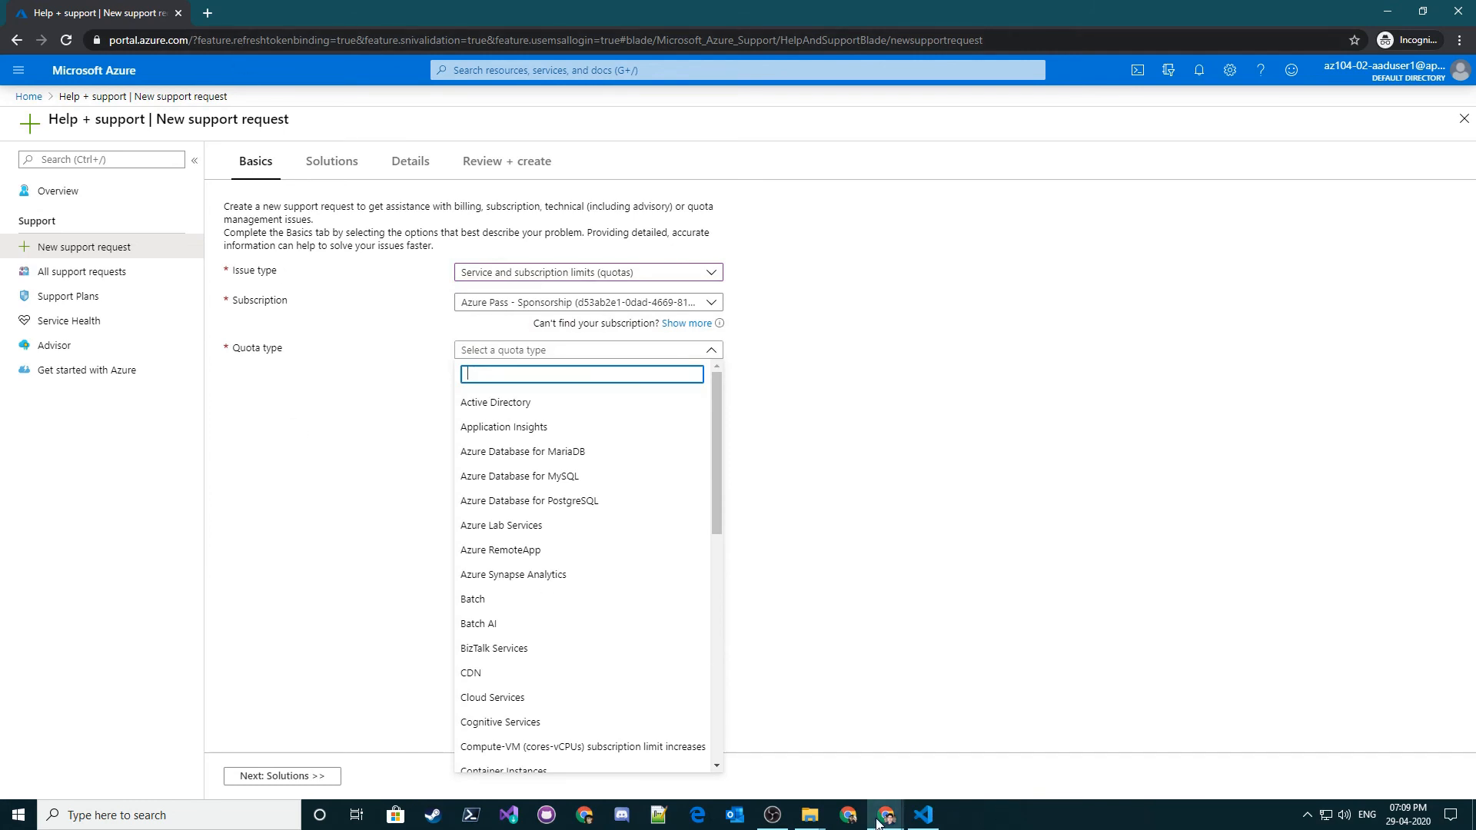
{"action": "left_click", "coordinate": [848, 817]}
{"action": "left_click", "coordinate": [886, 818]}
{"action": "left_click", "coordinate": [805, 751]}
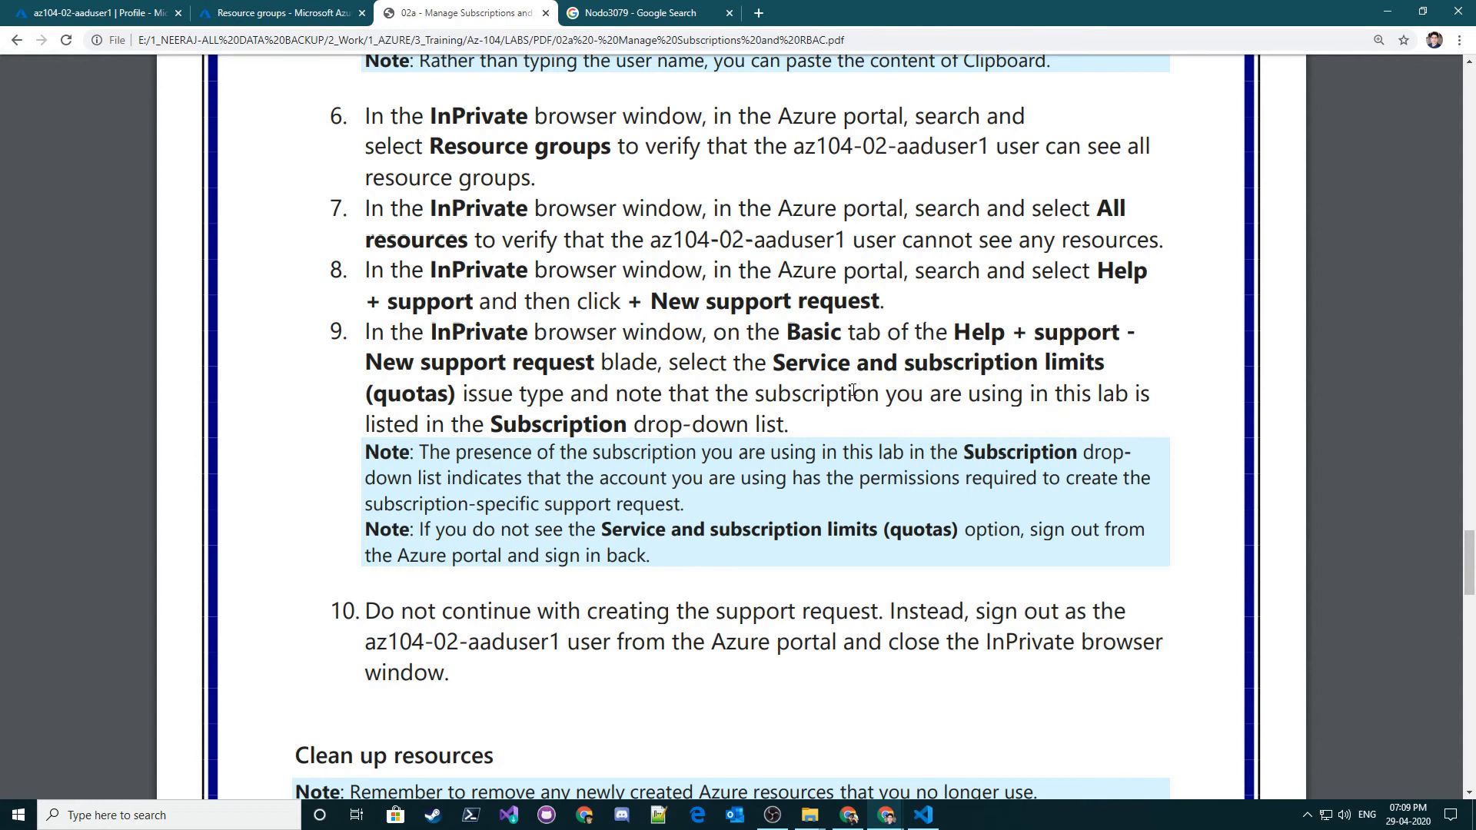
- Read the step 9 notes on the Subscription list, required permissions and missing quotas option
{"action": "scroll", "coordinate": [780, 351], "scroll_direction": "down", "scroll_amount": 2}
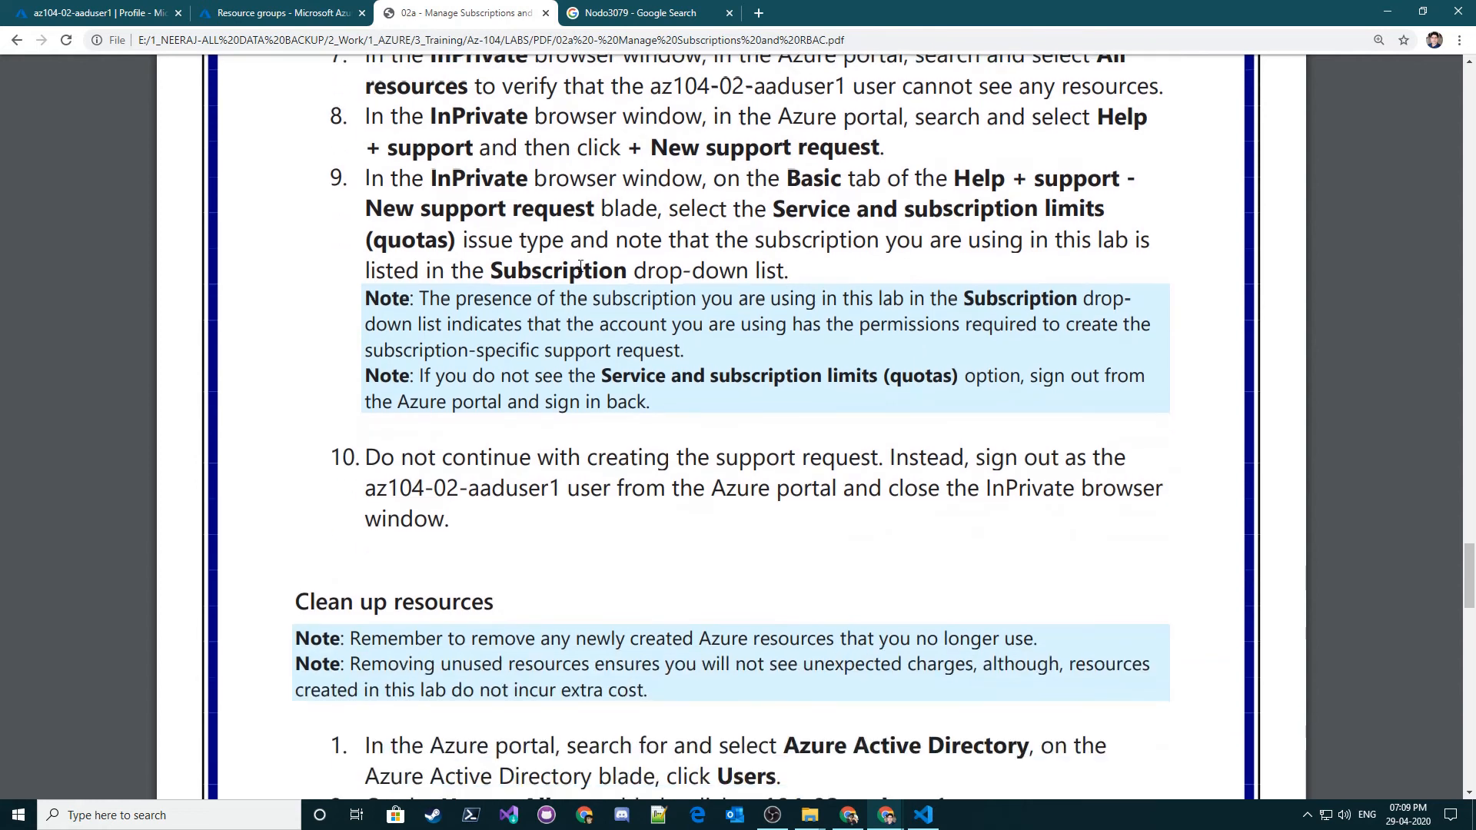
{"action": "left_click_drag", "start_coordinate": [503, 252], "coordinate": [997, 250]}
{"action": "left_click", "coordinate": [999, 251]}
{"action": "left_click_drag", "start_coordinate": [445, 270], "coordinate": [756, 269]}
{"action": "left_click", "coordinate": [766, 258]}
{"action": "left_click_drag", "start_coordinate": [436, 300], "coordinate": [962, 300]}
{"action": "left_click", "coordinate": [960, 300]}
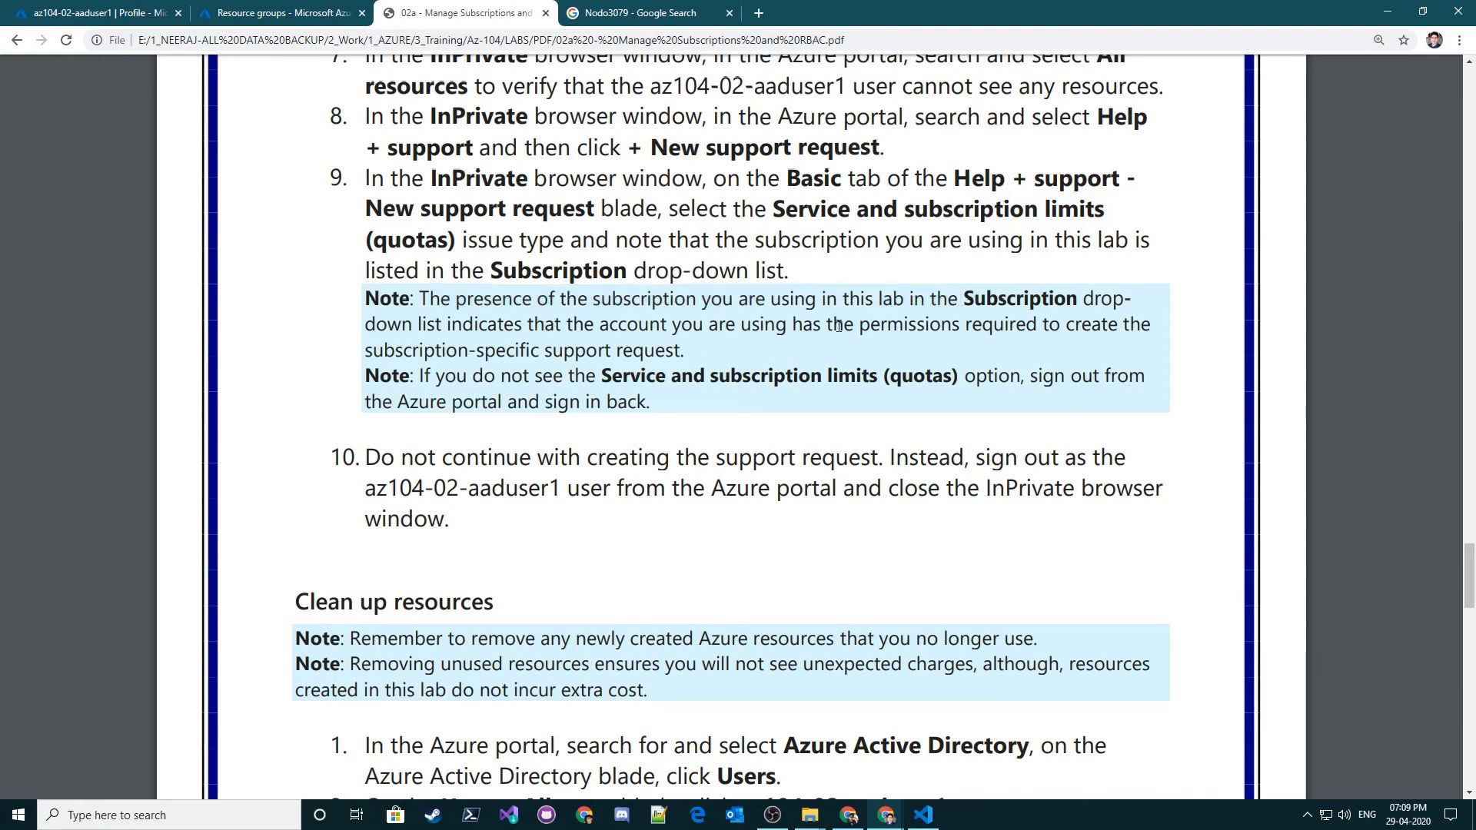
{"action": "left_click_drag", "start_coordinate": [448, 344], "coordinate": [707, 381]}
{"action": "left_click", "coordinate": [606, 390]}
- Scroll to step 10 and Clean up resources, then return to the Azure support request
{"action": "scroll", "coordinate": [578, 389], "scroll_direction": "down", "scroll_amount": 1}
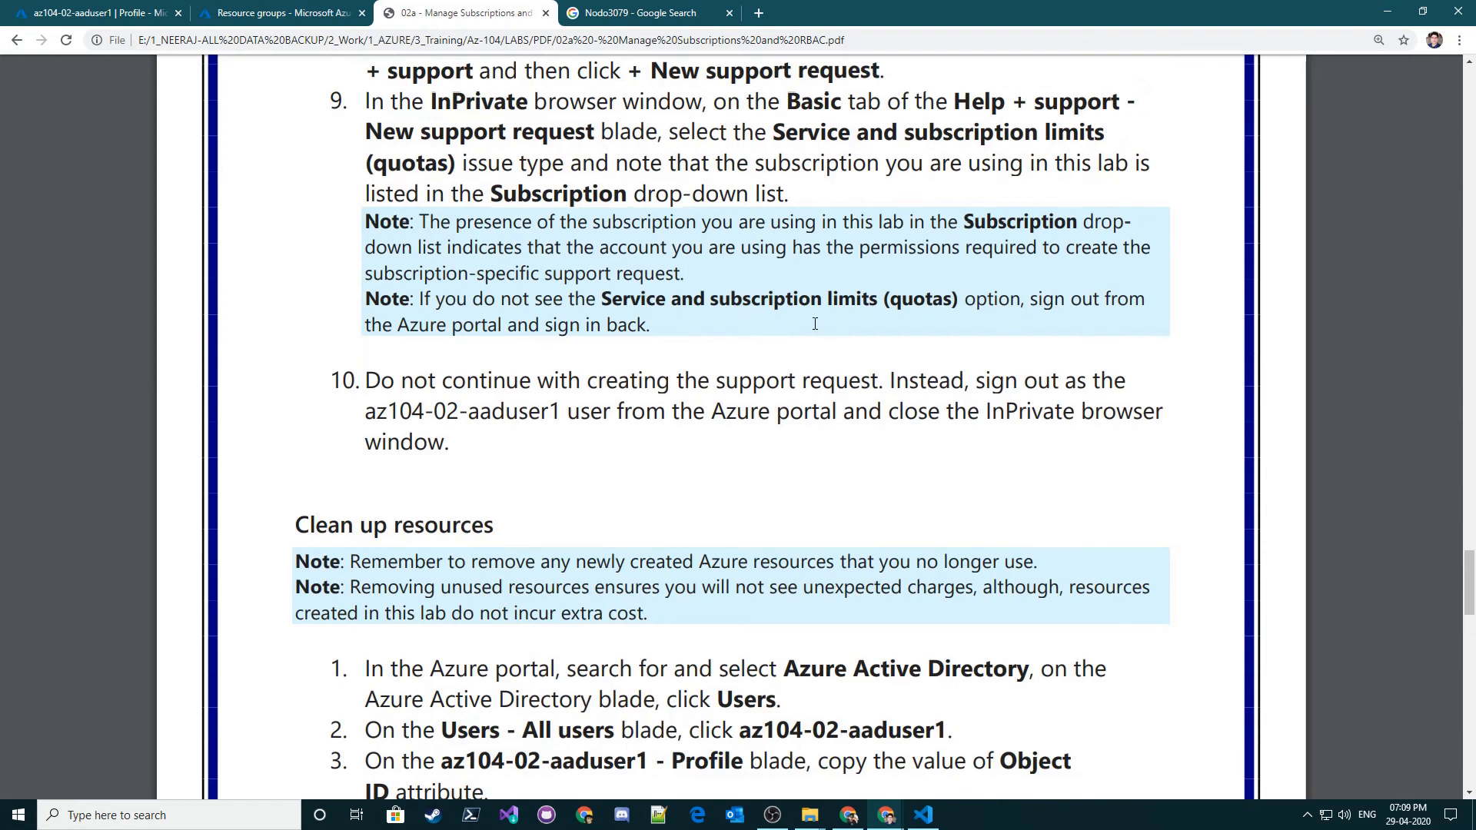
{"action": "scroll", "coordinate": [415, 327], "scroll_direction": "down", "scroll_amount": 1}
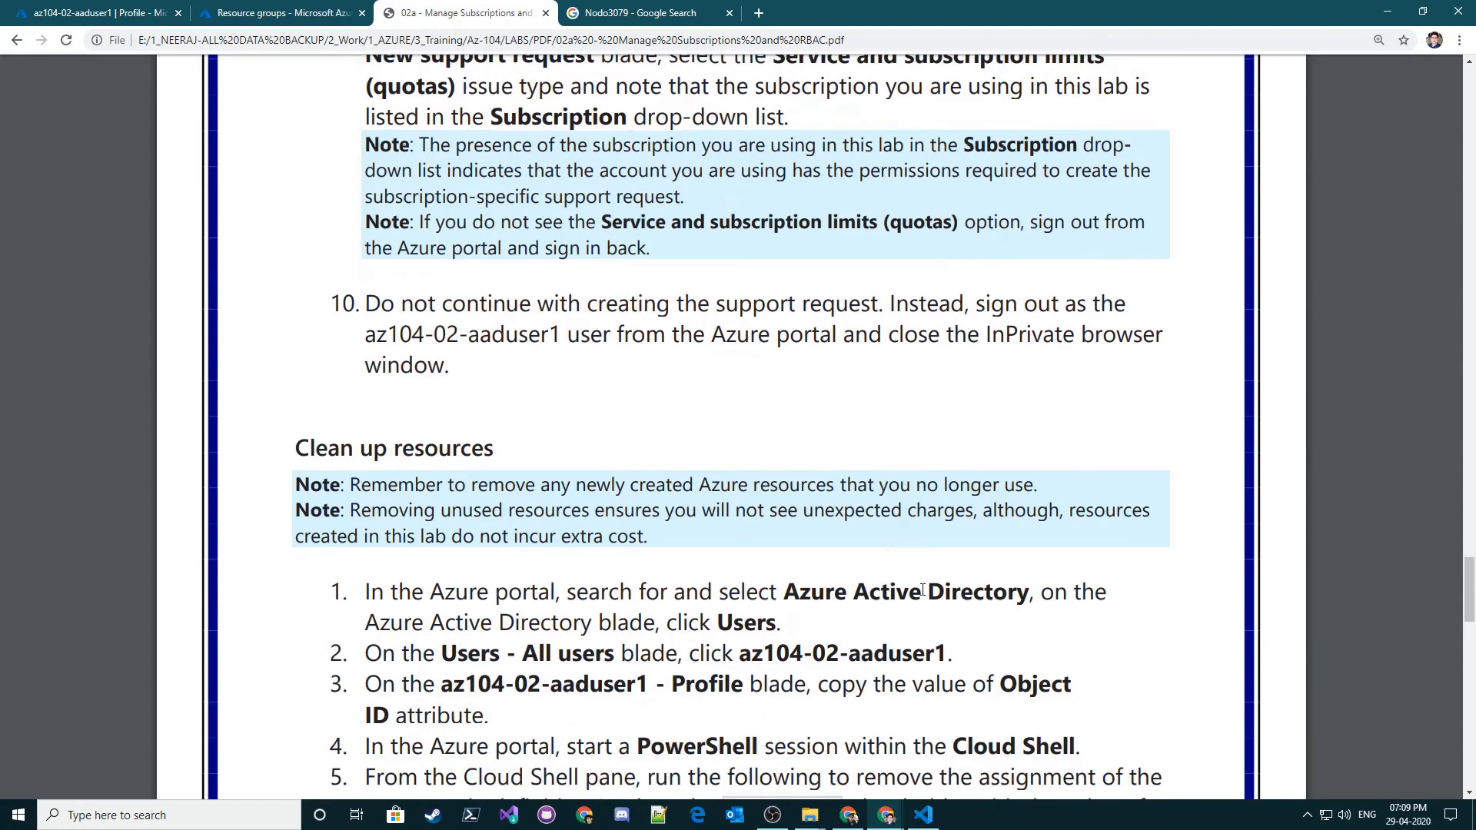
{"action": "mouse_move", "coordinate": [886, 813]}
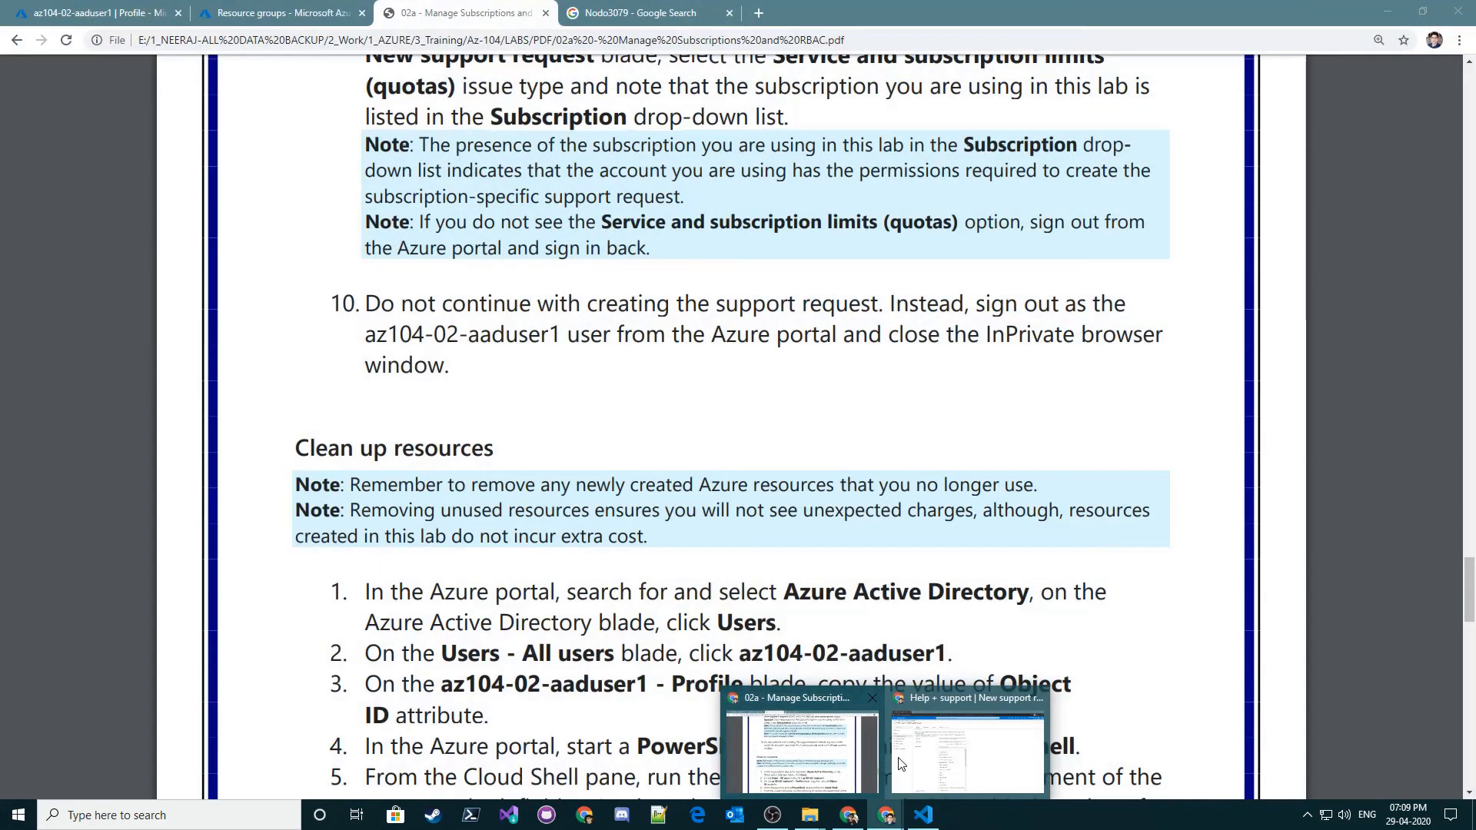
{"action": "left_click", "coordinate": [902, 764]}
- Set the quota type to SQL database, keeping the quotas issue type and Azure Pass - Sponsorship
{"action": "left_click", "coordinate": [587, 340]}
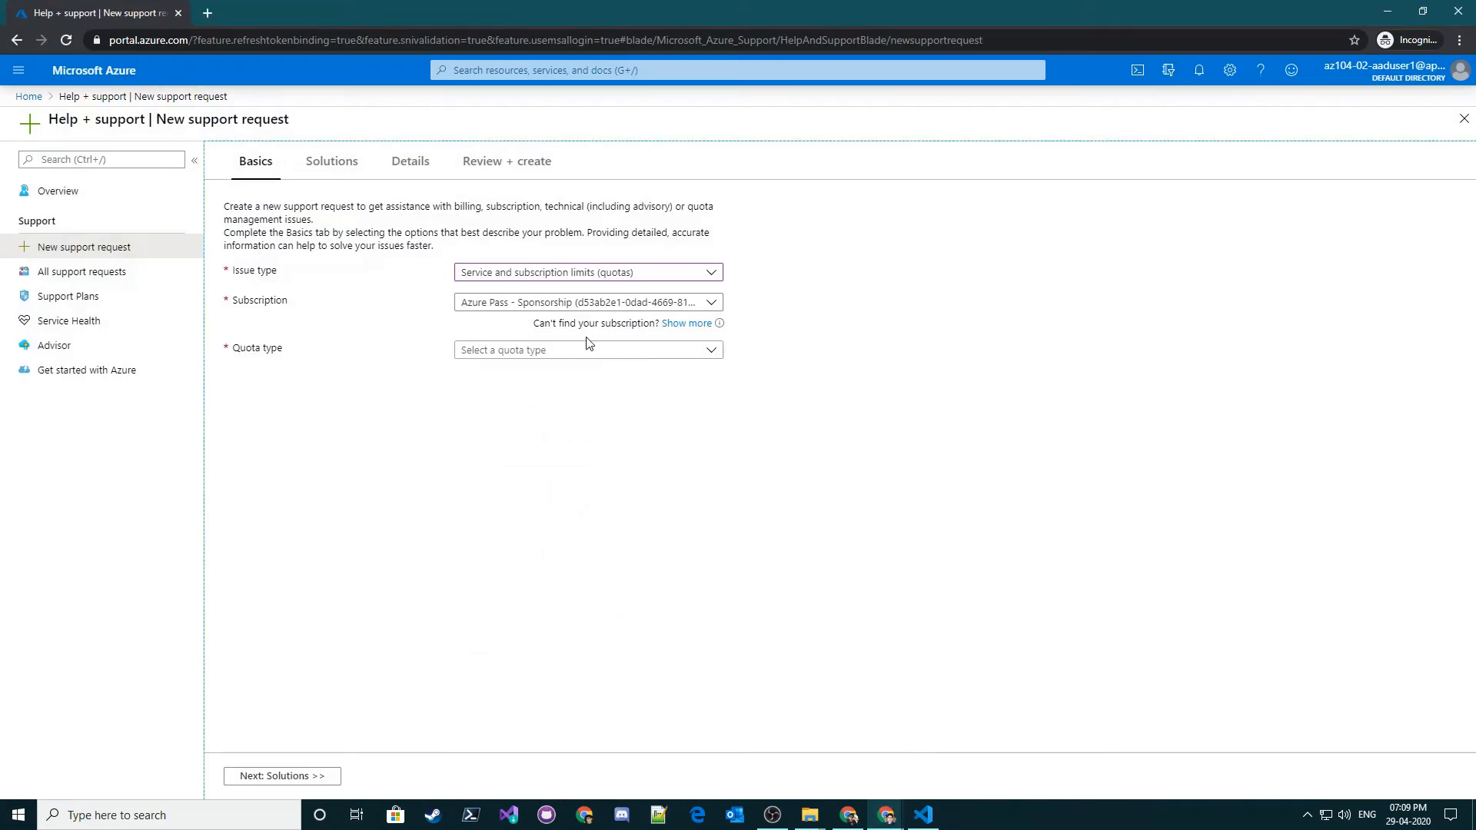
{"action": "left_click", "coordinate": [527, 282]}
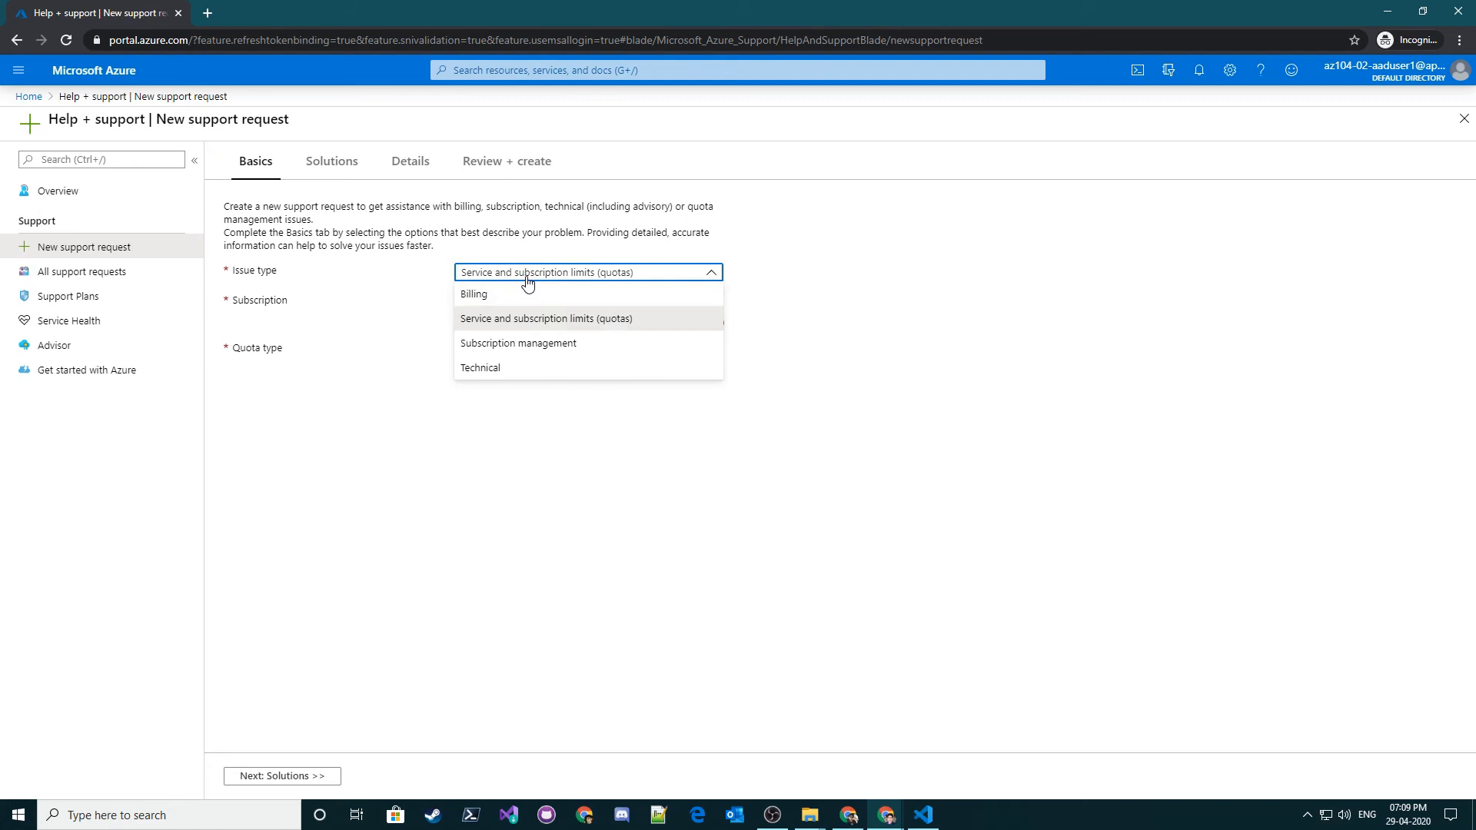
{"action": "left_click", "coordinate": [920, 363]}
{"action": "left_click", "coordinate": [676, 303]}
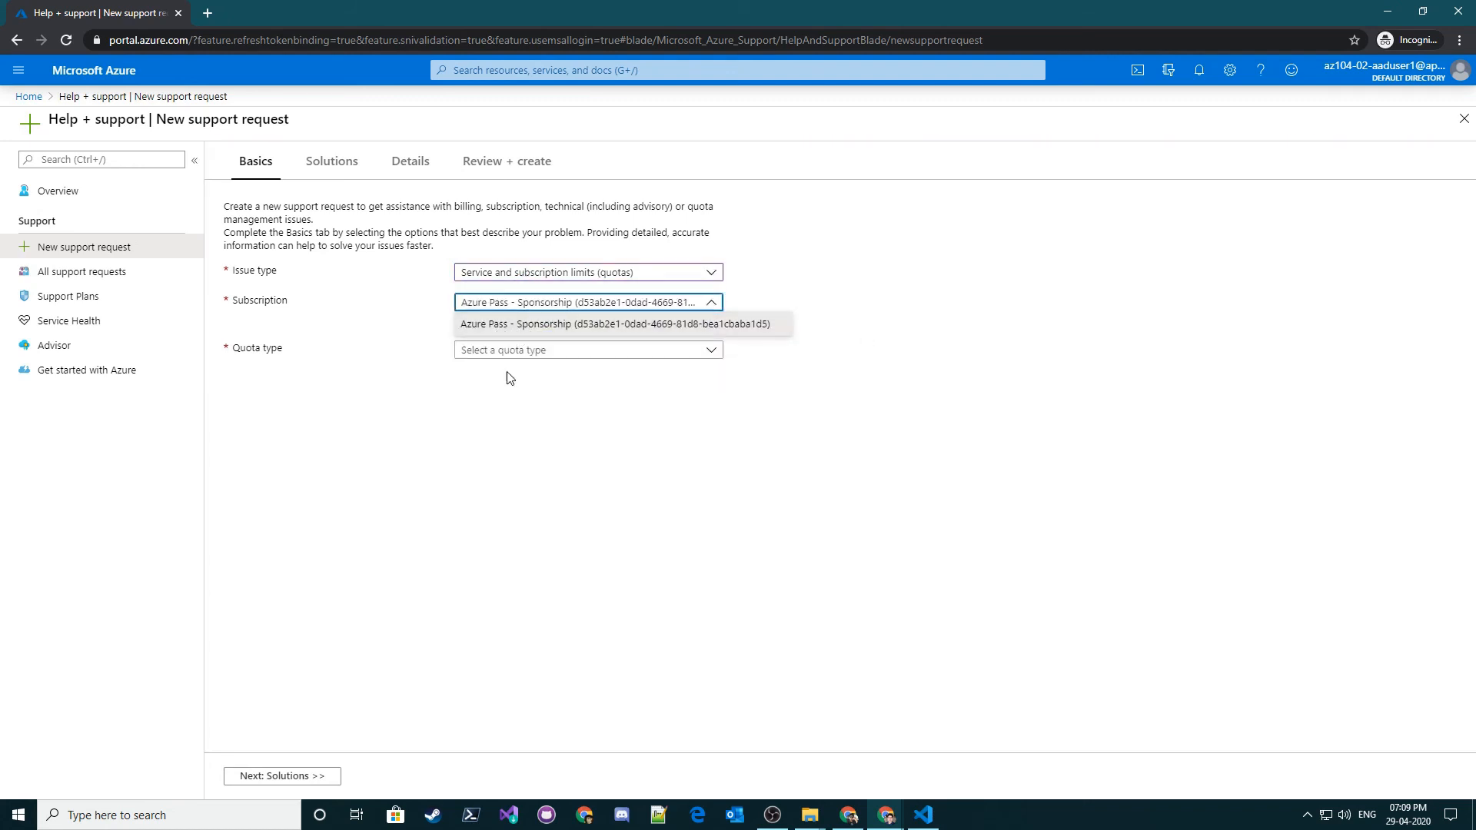
{"action": "left_click", "coordinate": [505, 376]}
{"action": "left_click", "coordinate": [505, 351]}
{"action": "left_click", "coordinate": [499, 398]}
{"action": "left_click", "coordinate": [419, 422]}
{"action": "left_click", "coordinate": [508, 356]}
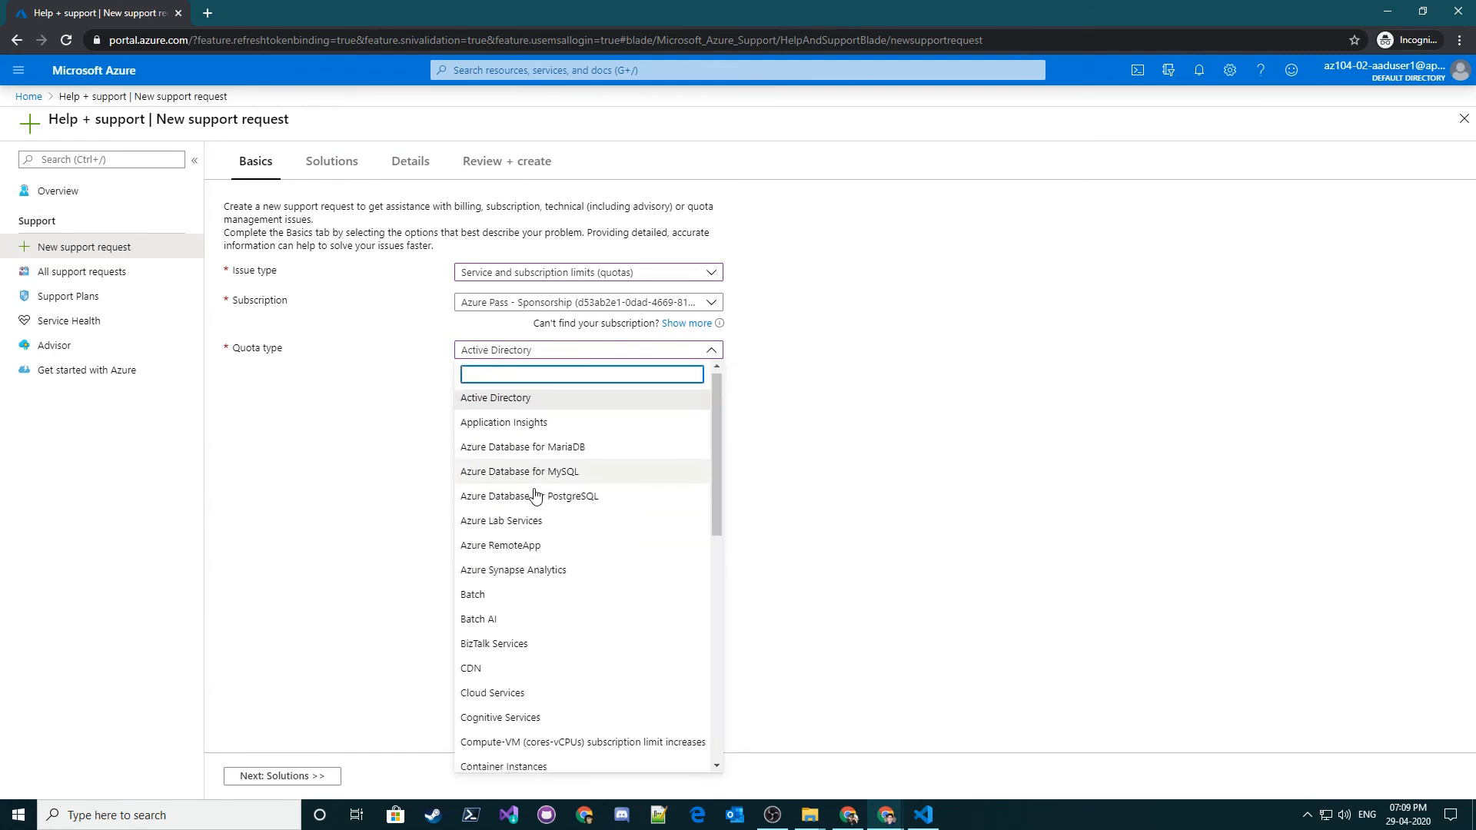
{"action": "scroll", "coordinate": [534, 553], "scroll_direction": "down", "scroll_amount": 8}
{"action": "scroll", "coordinate": [531, 559], "scroll_direction": "down", "scroll_amount": 1}
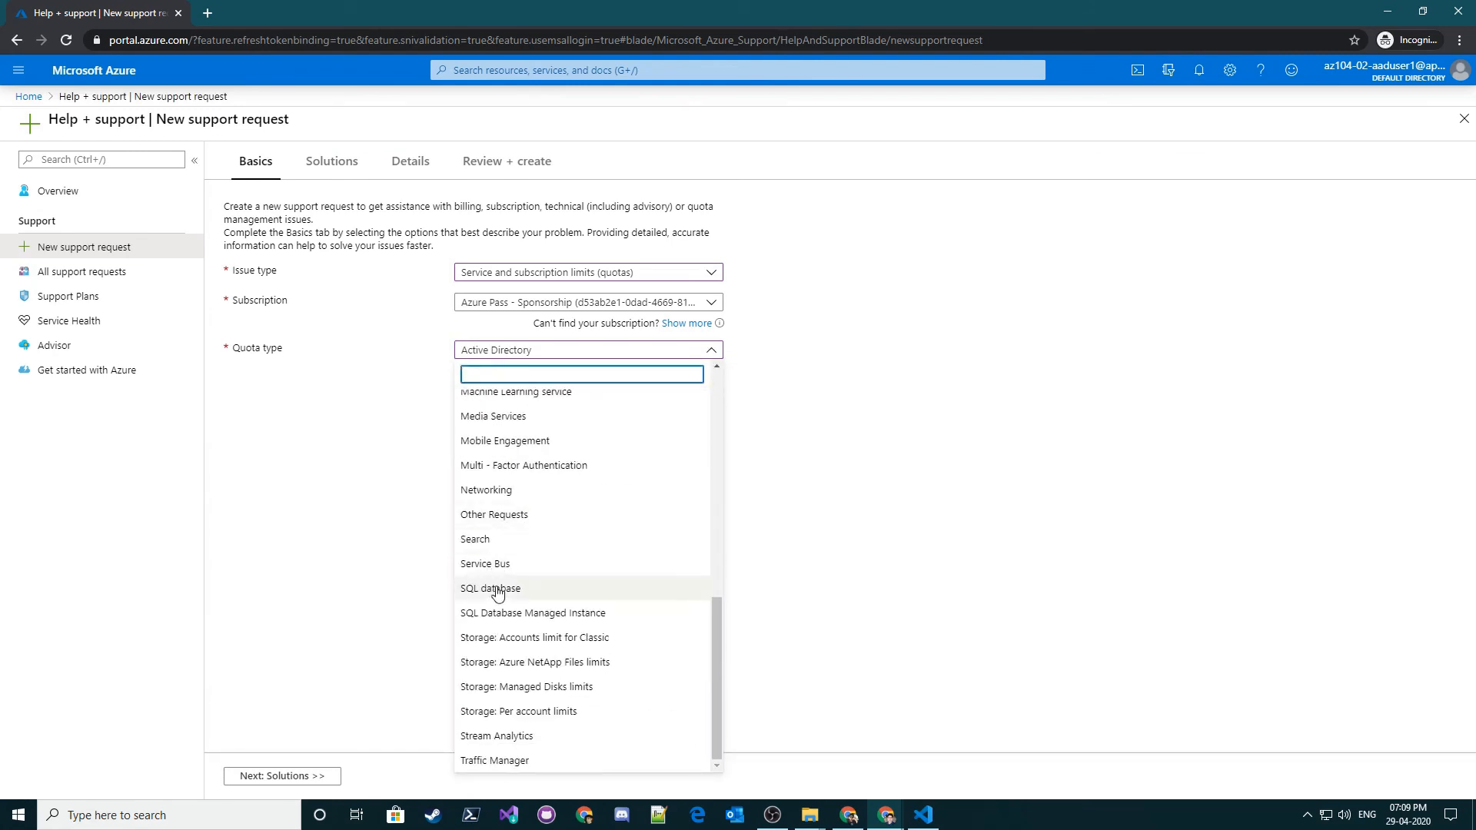
{"action": "left_click", "coordinate": [565, 589]}
- Preview Next: Solutions, return to Basics, then list the five resource groups from Home
{"action": "left_click", "coordinate": [291, 784]}
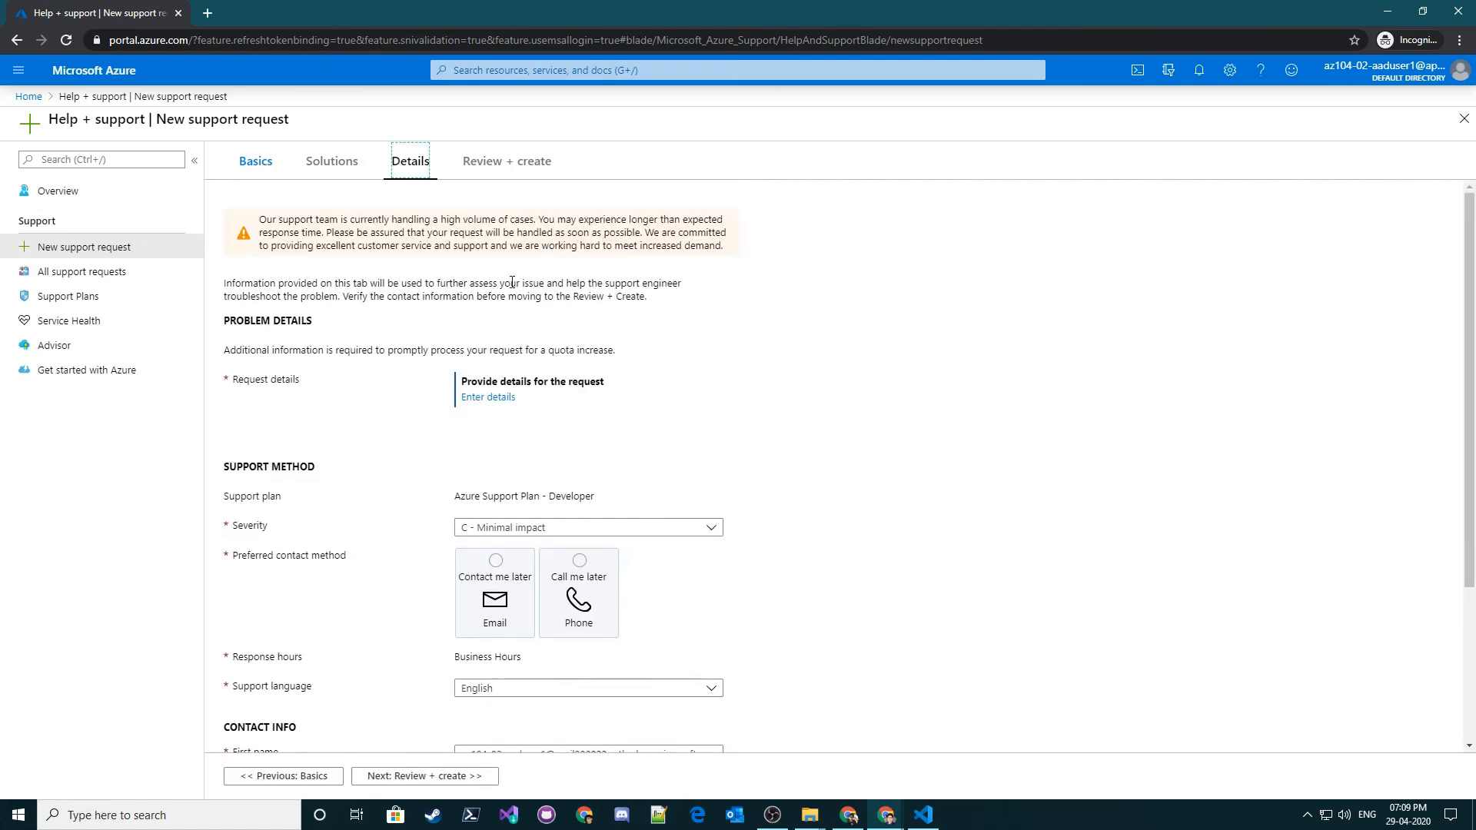
{"action": "scroll", "coordinate": [625, 415], "scroll_direction": "down", "scroll_amount": 3}
{"action": "scroll", "coordinate": [630, 394], "scroll_direction": "up", "scroll_amount": 3}
{"action": "scroll", "coordinate": [461, 385], "scroll_direction": "down", "scroll_amount": 2}
{"action": "left_click", "coordinate": [255, 161]}
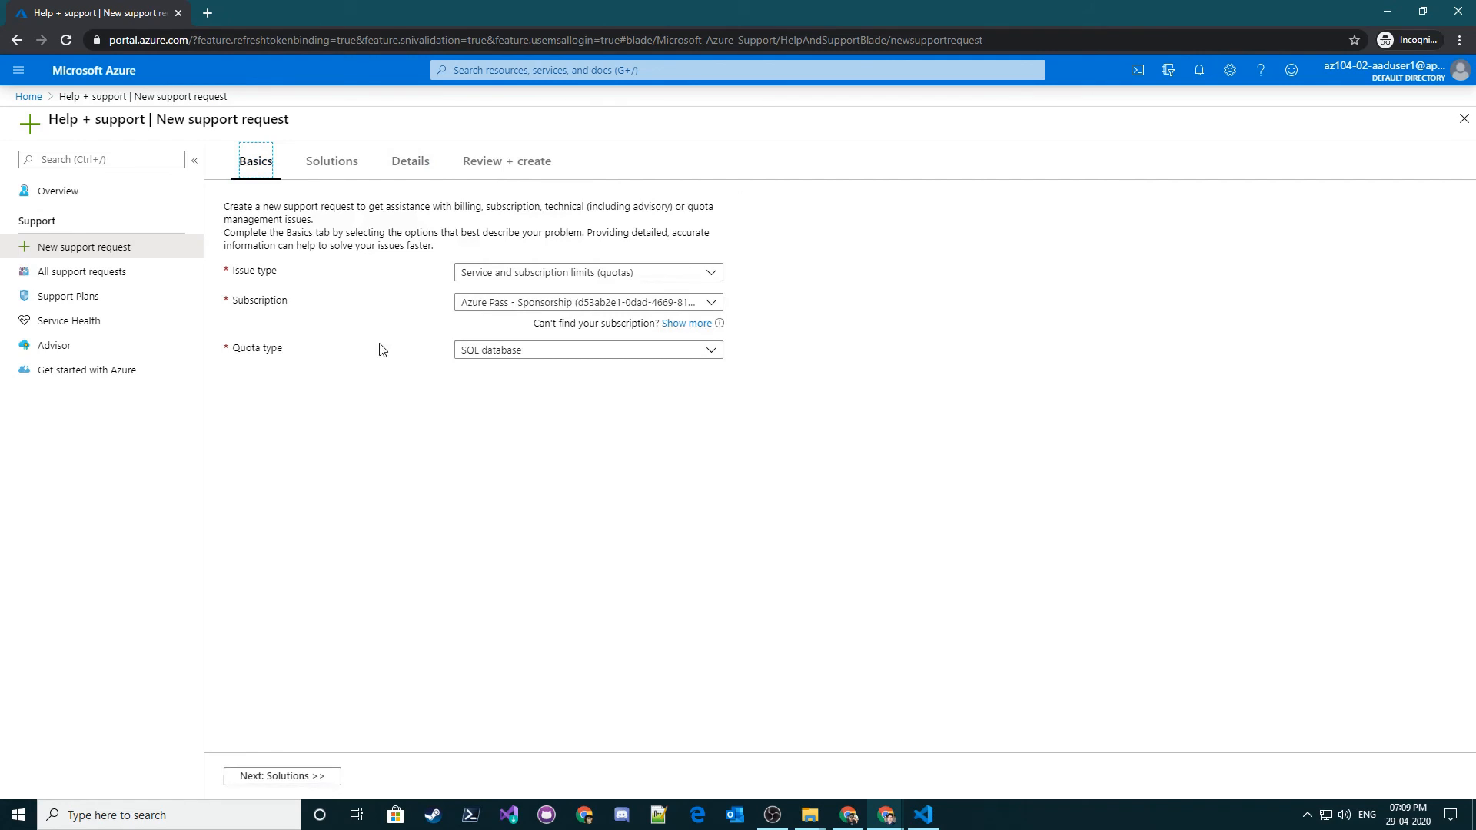
{"action": "left_click", "coordinate": [711, 303]}
{"action": "left_click", "coordinate": [504, 325]}
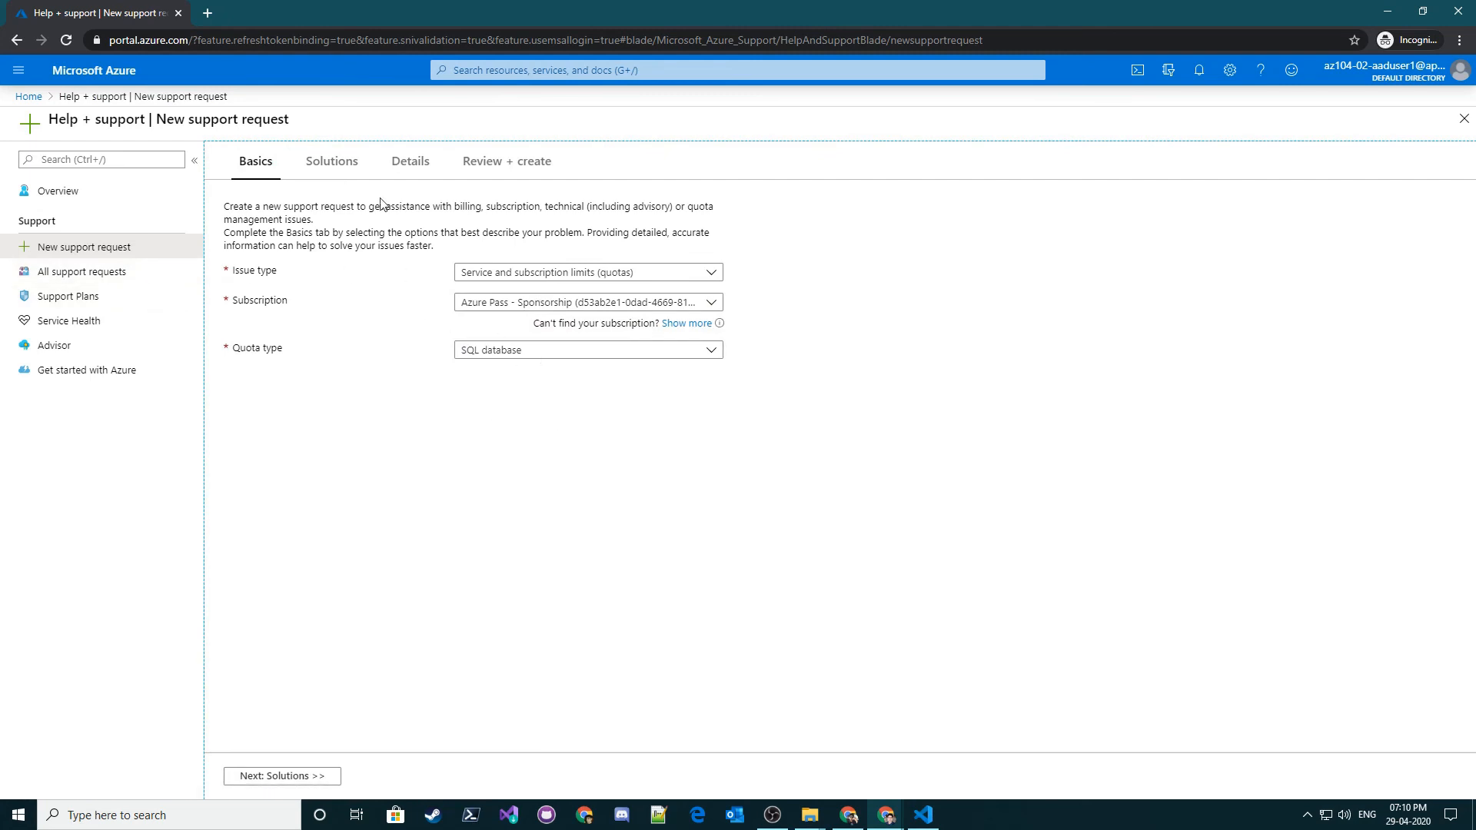
{"action": "left_click", "coordinate": [28, 96]}
{"action": "left_click", "coordinate": [532, 183]}
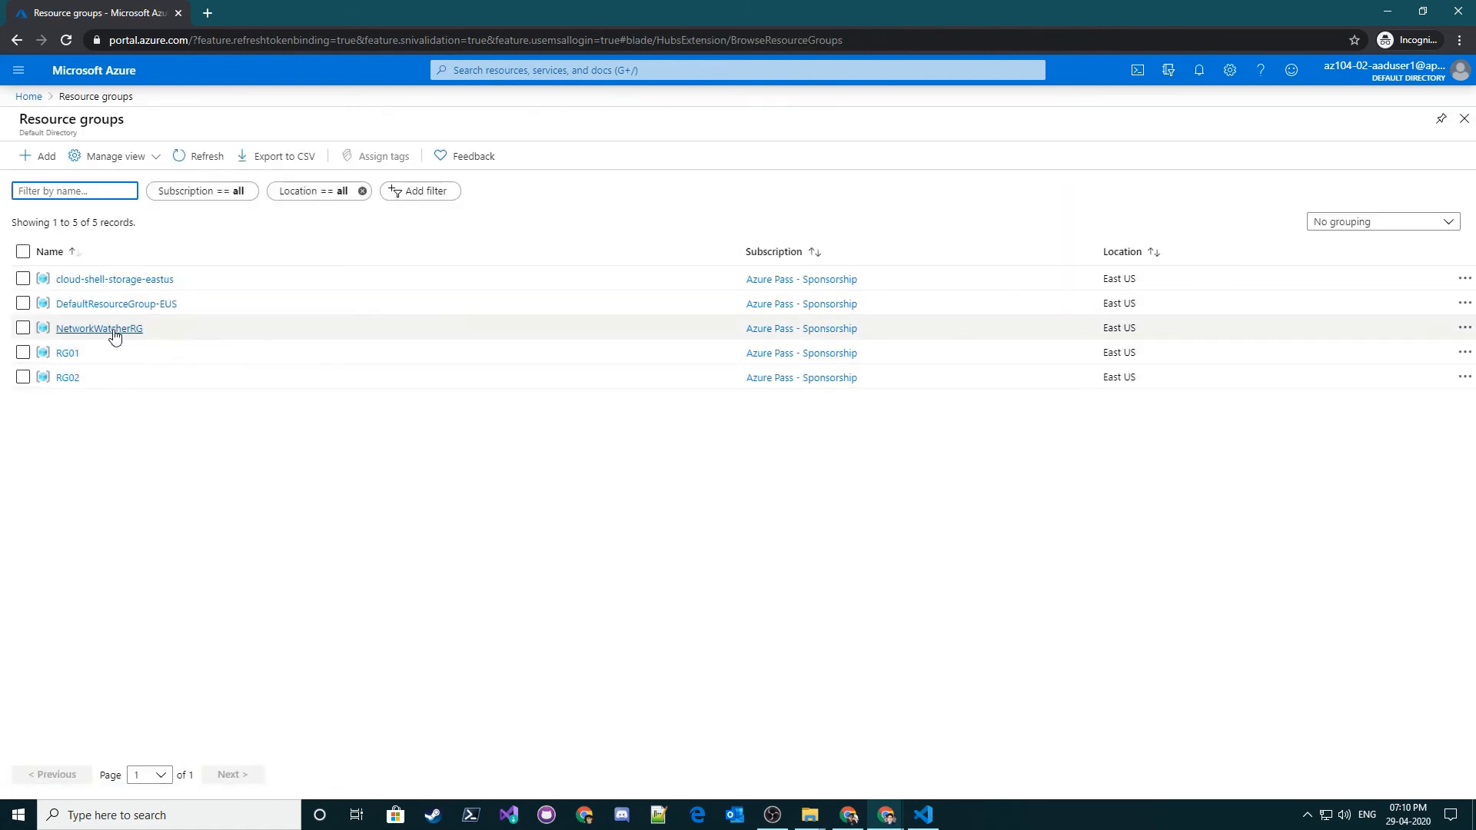
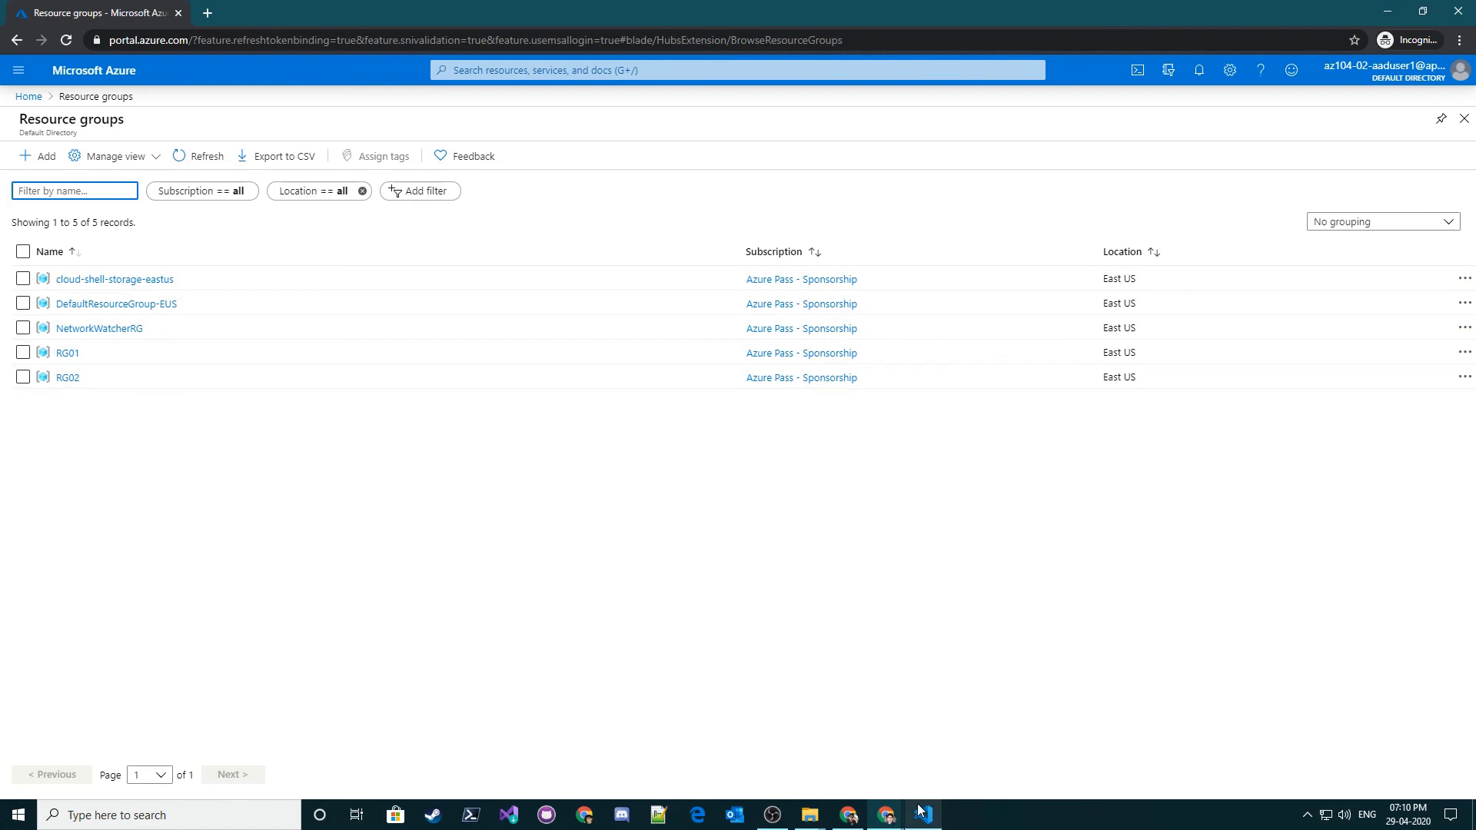
- Read the lab PDF's clean-up steps for removing the custom role assignment
{"action": "left_click", "coordinate": [886, 815]}
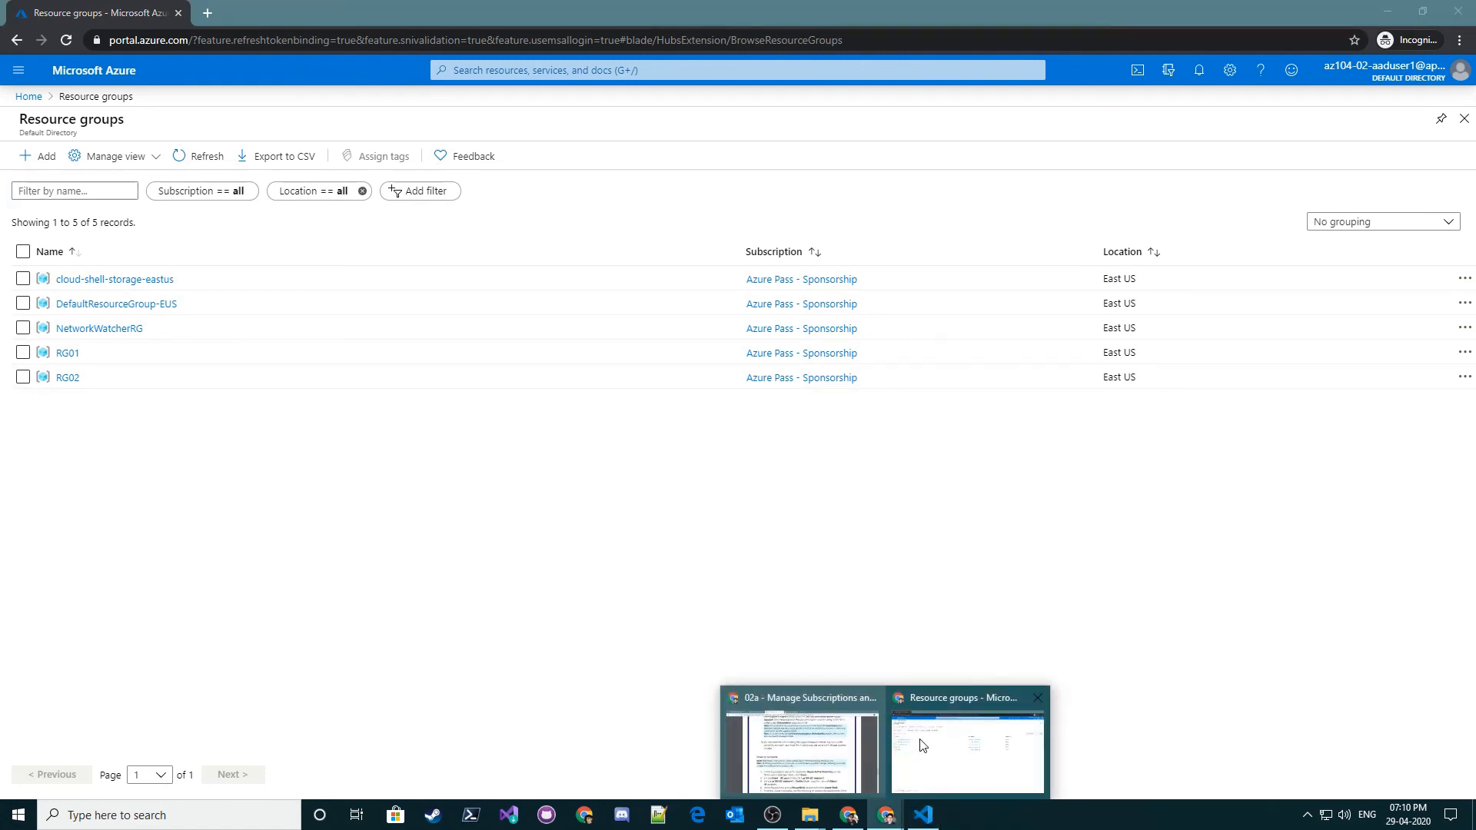
{"action": "left_click", "coordinate": [851, 744]}
{"action": "scroll", "coordinate": [757, 274], "scroll_direction": "down", "scroll_amount": 3}
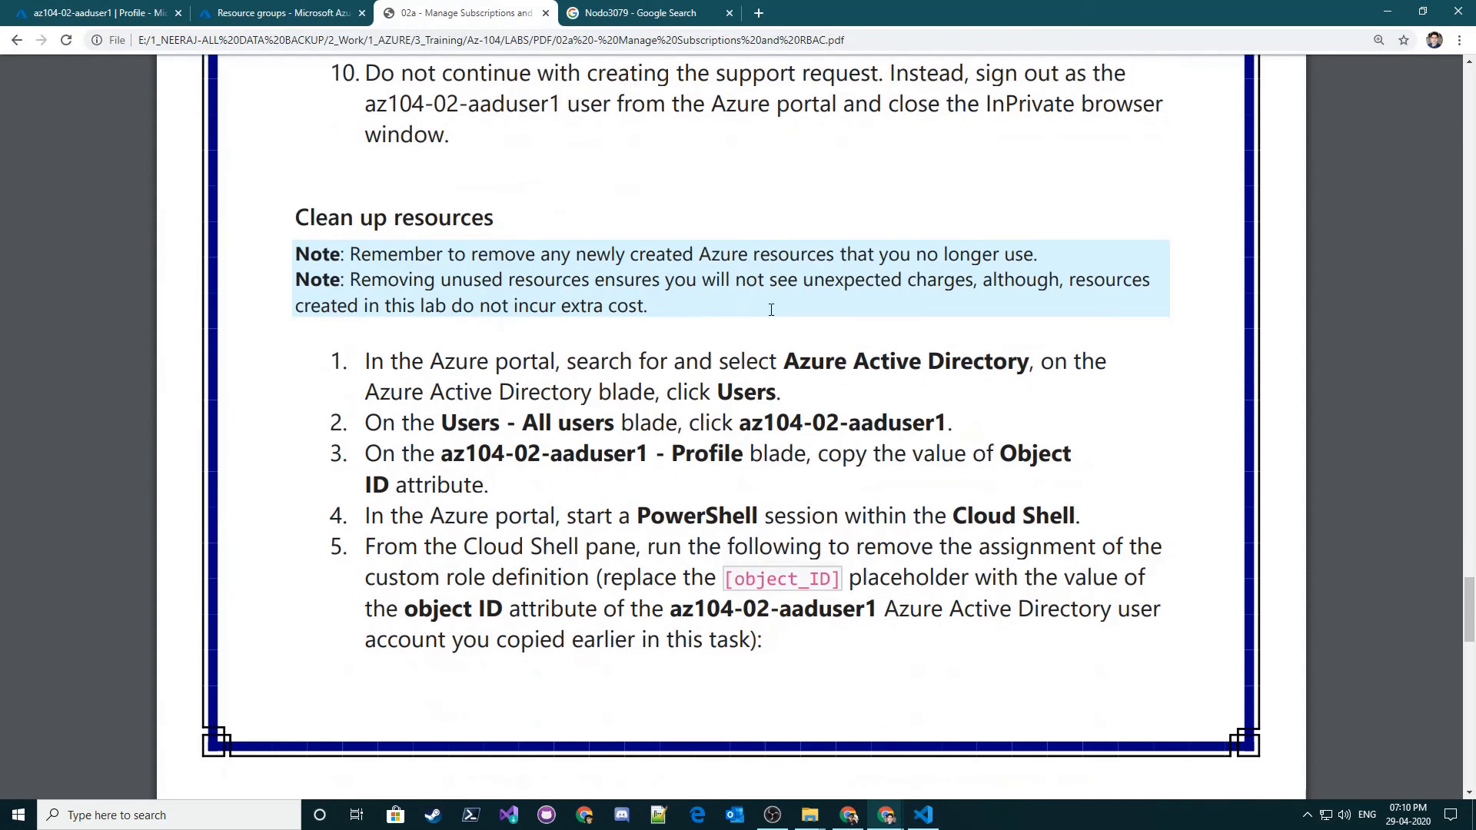
{"action": "scroll", "coordinate": [771, 309], "scroll_direction": "down", "scroll_amount": 2}
{"action": "left_click_drag", "start_coordinate": [522, 271], "coordinate": [884, 271]}
{"action": "left_click", "coordinate": [589, 301]}
{"action": "left_click_drag", "start_coordinate": [589, 300], "coordinate": [366, 300]}
{"action": "left_click", "coordinate": [979, 298]}
{"action": "scroll", "coordinate": [1051, 252], "scroll_direction": "down", "scroll_amount": 2}
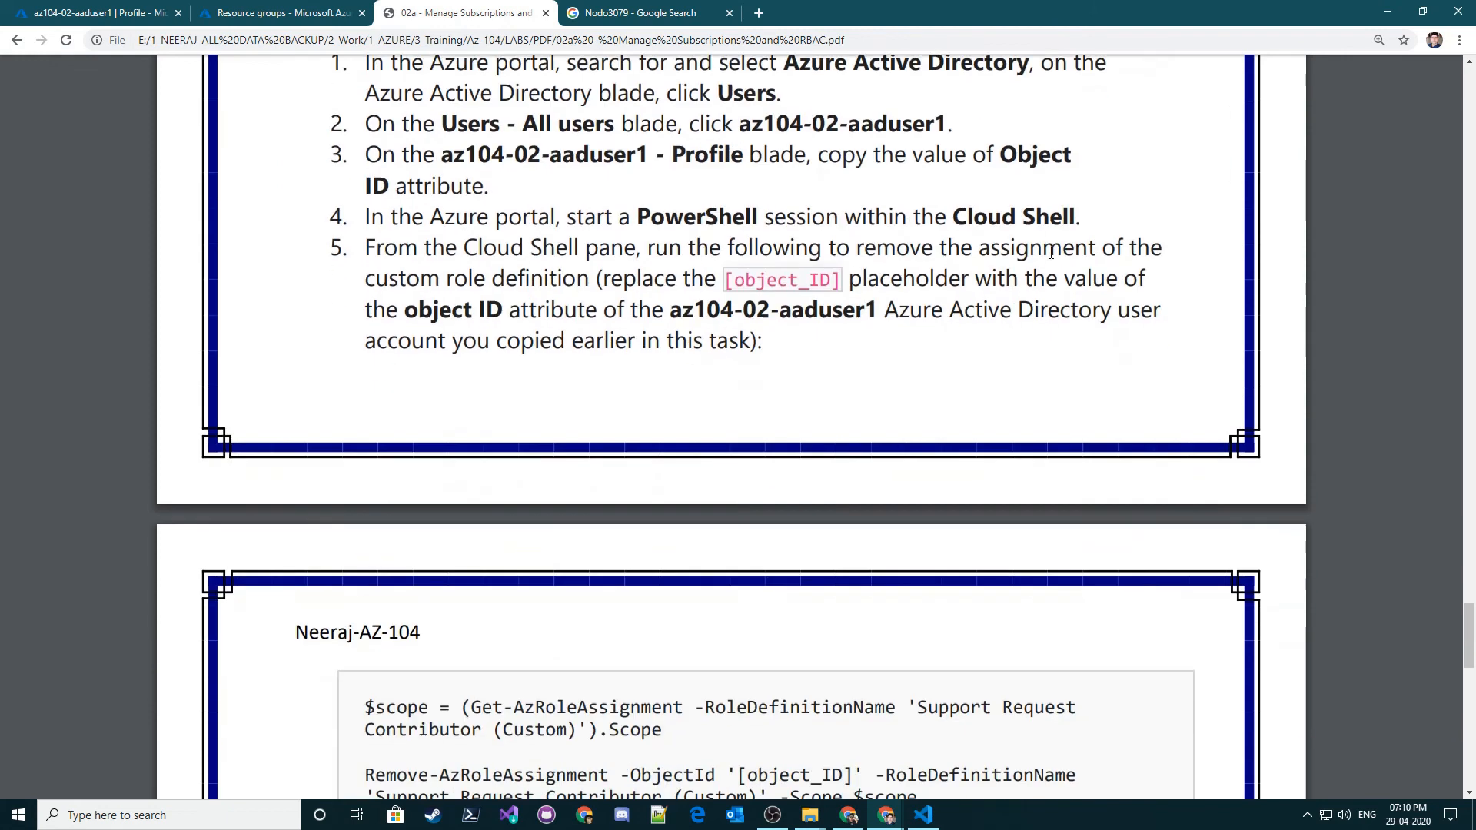
{"action": "double_click", "coordinate": [1036, 146]}
{"action": "scroll", "coordinate": [334, 359], "scroll_direction": "up", "scroll_amount": 1}
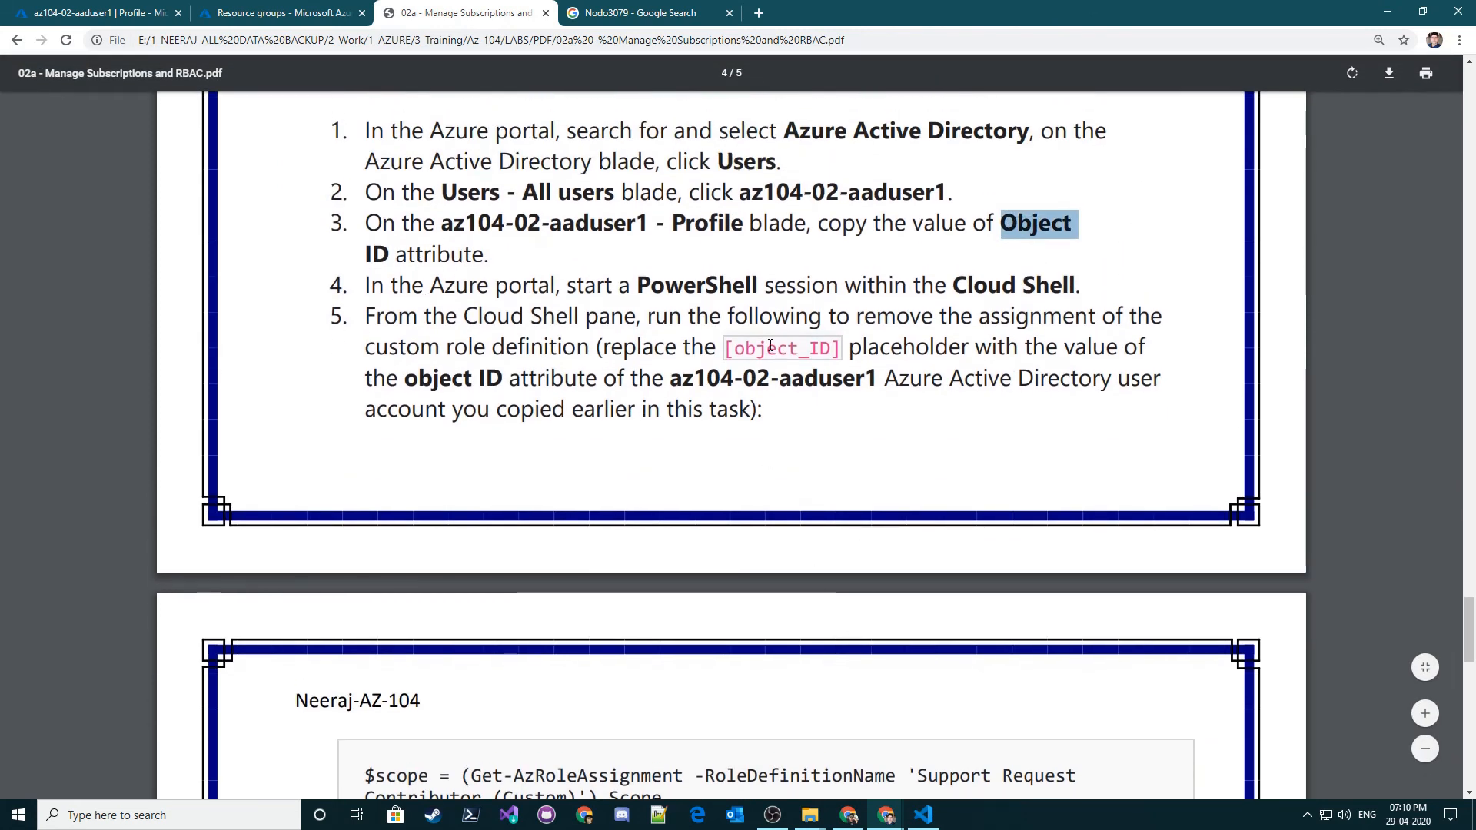
{"action": "scroll", "coordinate": [777, 423], "scroll_direction": "up", "scroll_amount": 2}
{"action": "left_click_drag", "start_coordinate": [669, 378], "coordinate": [750, 352]}
{"action": "left_click", "coordinate": [686, 402]}
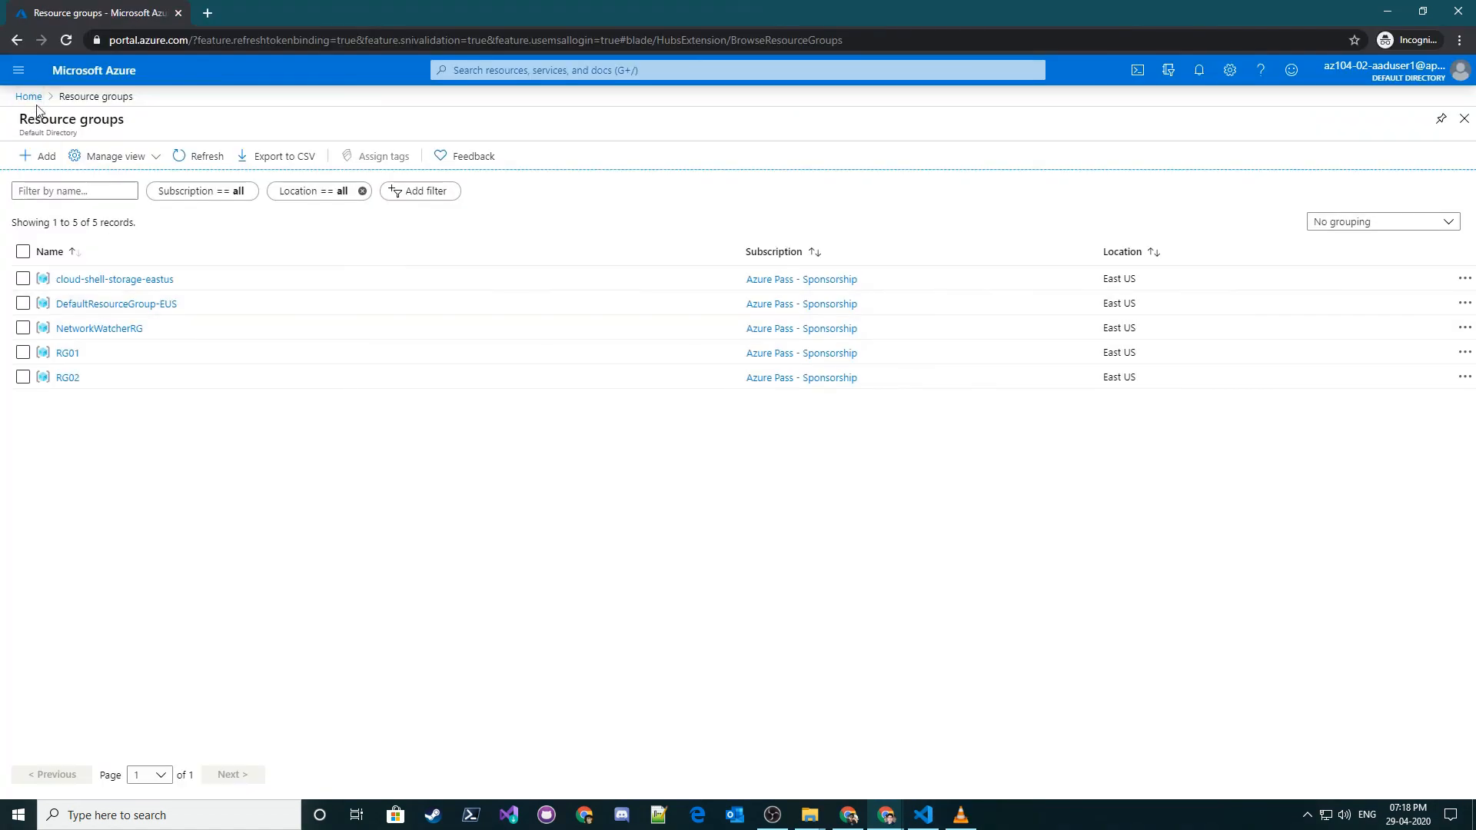
- Open az104-02-aaduser1's profile in Azure Active Directory and select its Object ID
{"action": "left_click", "coordinate": [30, 98]}
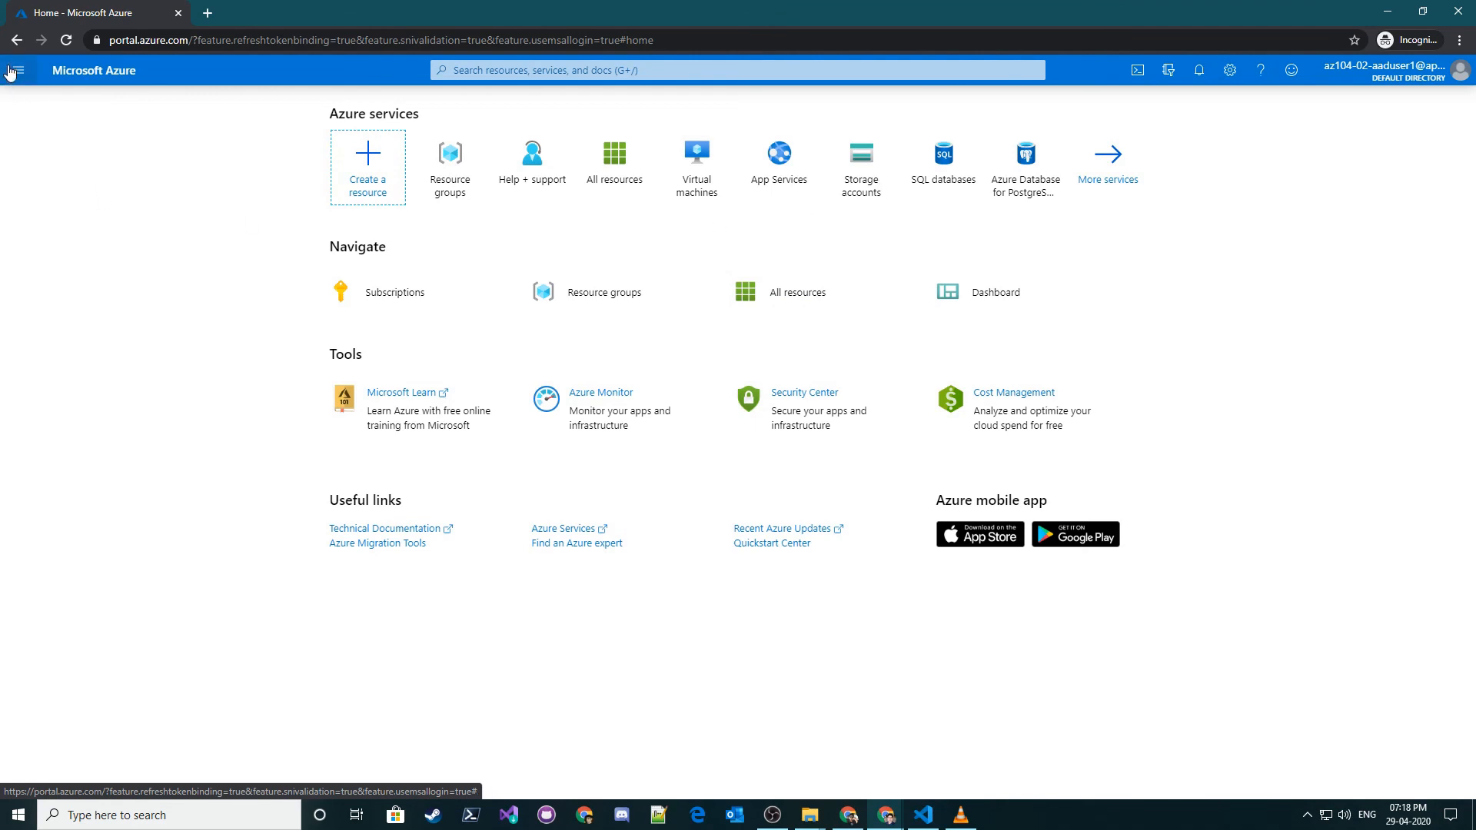
{"action": "left_click", "coordinate": [10, 72]}
{"action": "left_click", "coordinate": [128, 487]}
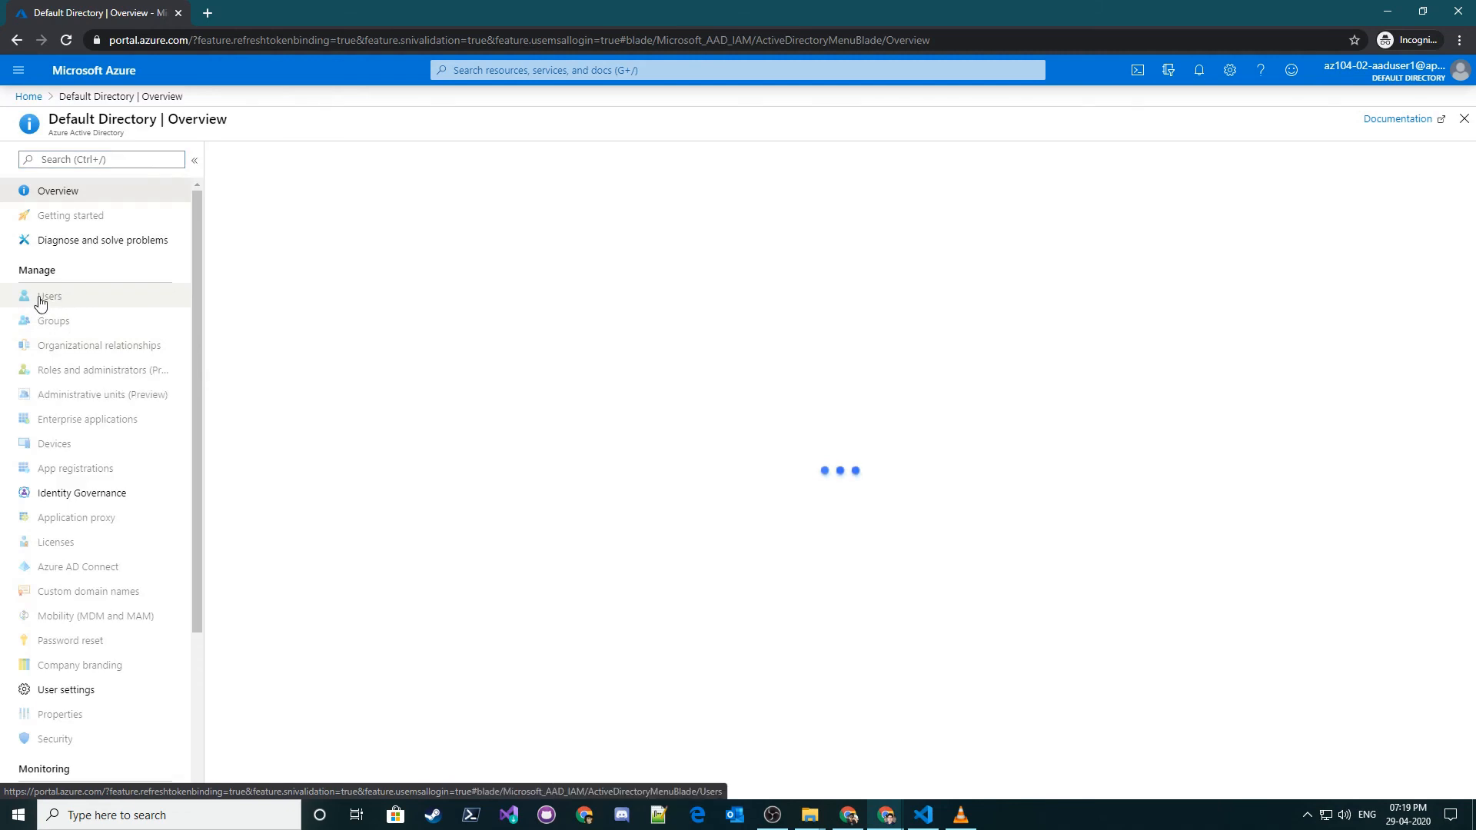
{"action": "left_click", "coordinate": [41, 300]}
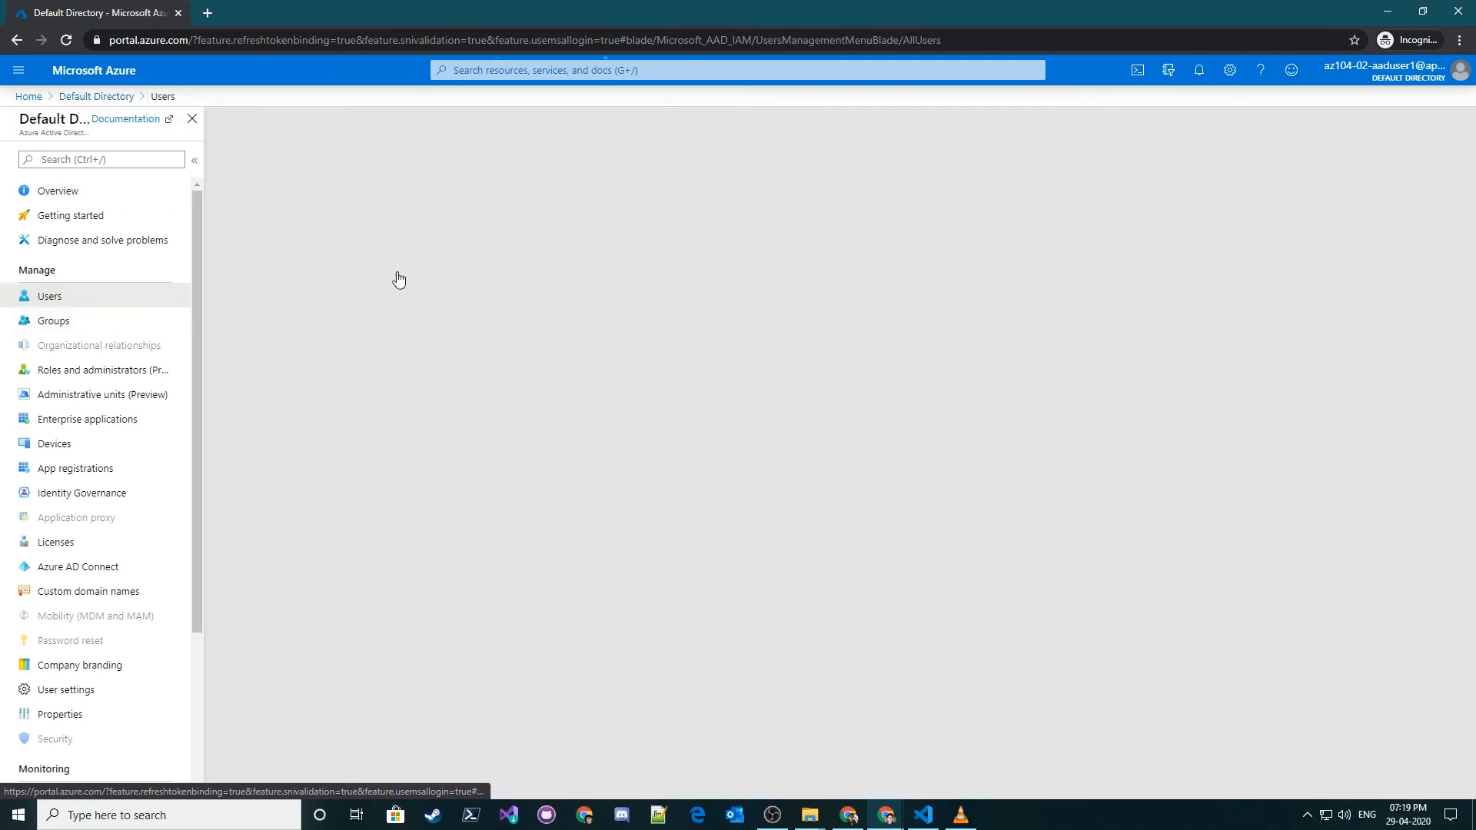
{"action": "left_click", "coordinate": [339, 272]}
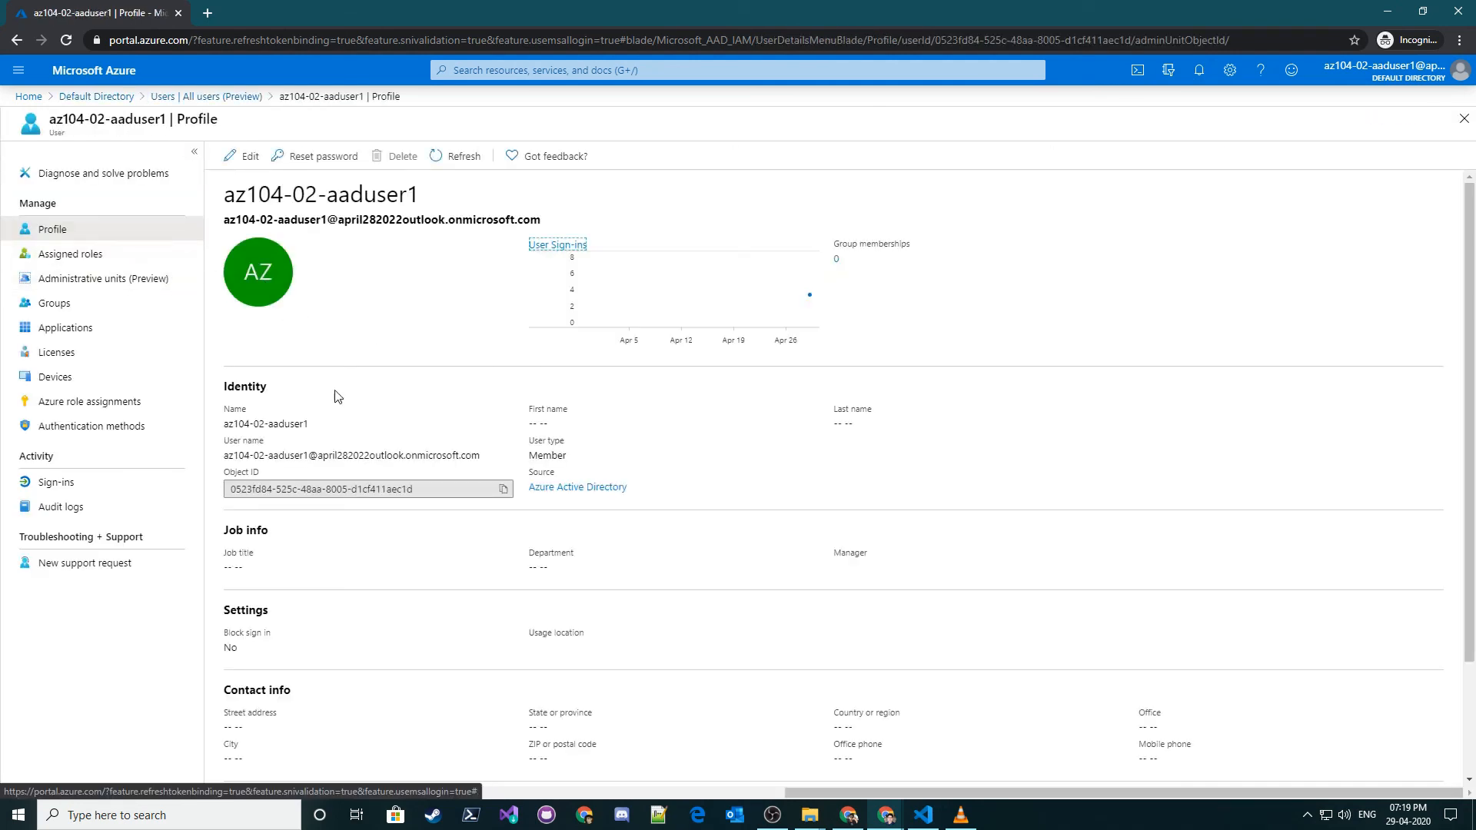
{"action": "left_click", "coordinate": [504, 489]}
- Copy the user's Object ID into the Remove-AzRoleAssignment line in VS Code, then return to Cloud Shell
{"action": "left_click", "coordinate": [504, 489]}
{"action": "left_click", "coordinate": [923, 816]}
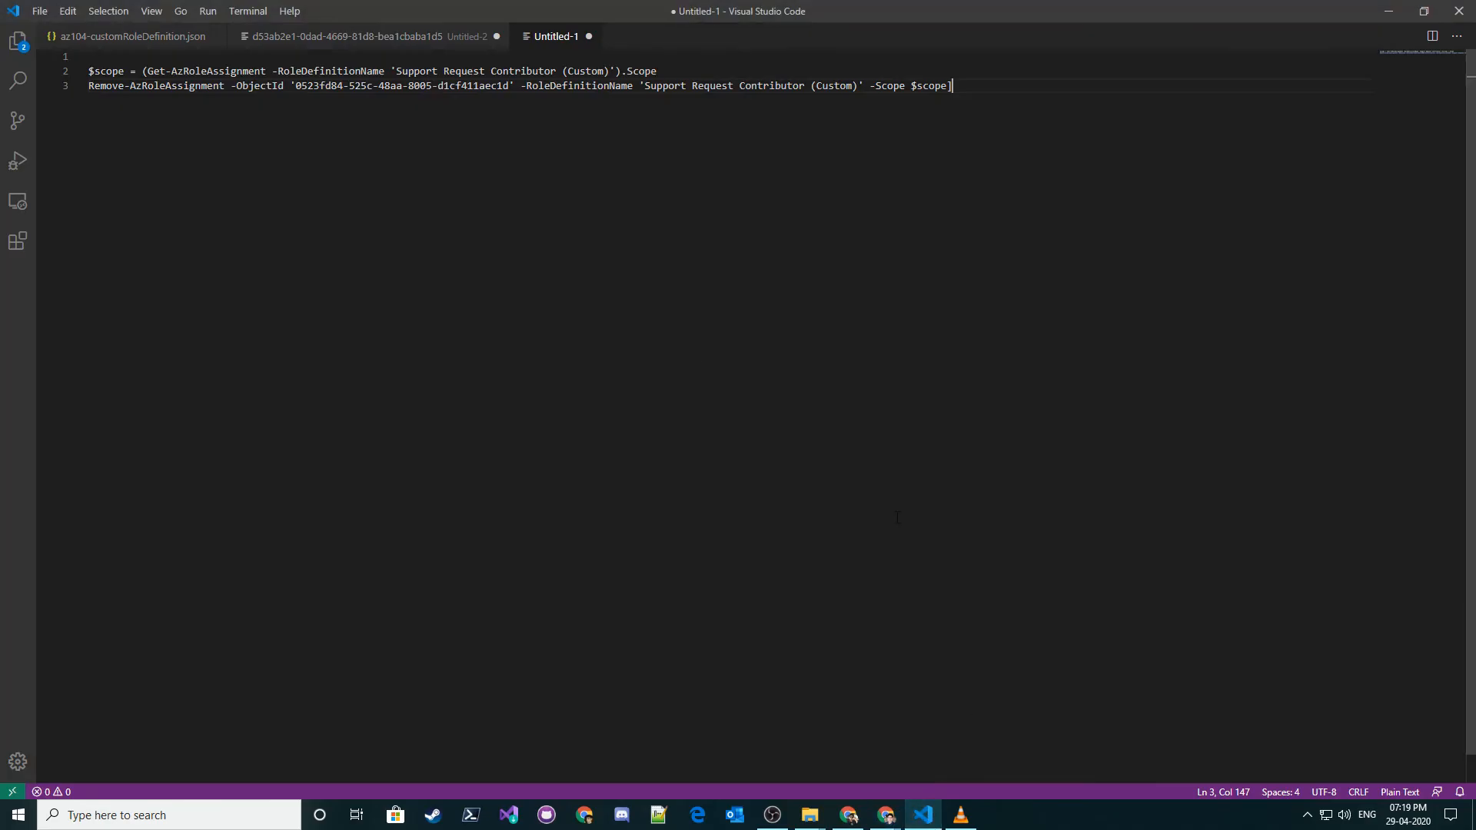
{"action": "left_click_drag", "start_coordinate": [509, 86], "coordinate": [300, 86]}
{"action": "left_click", "coordinate": [886, 815]}
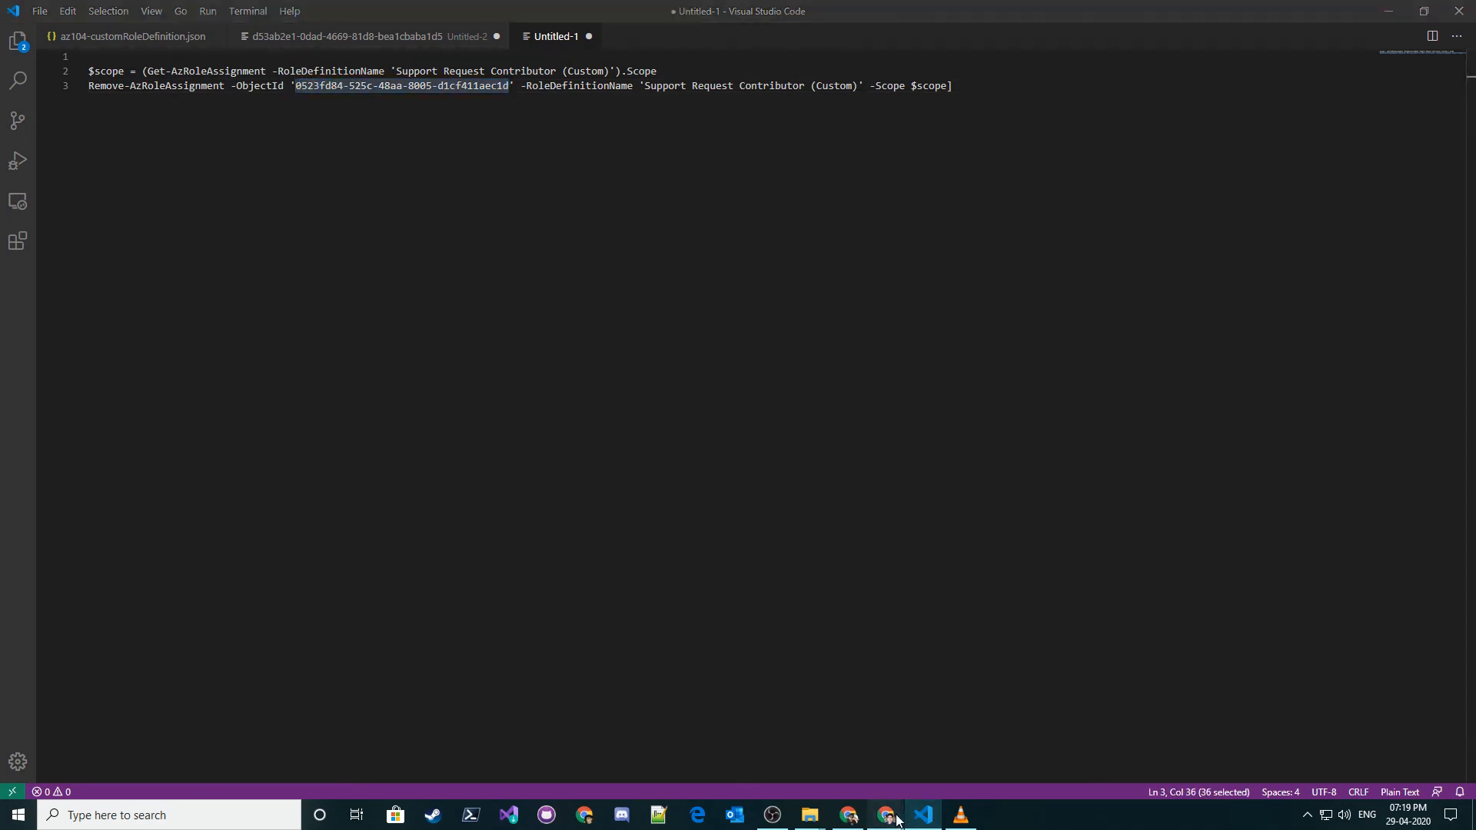
{"action": "left_click", "coordinate": [835, 738]}
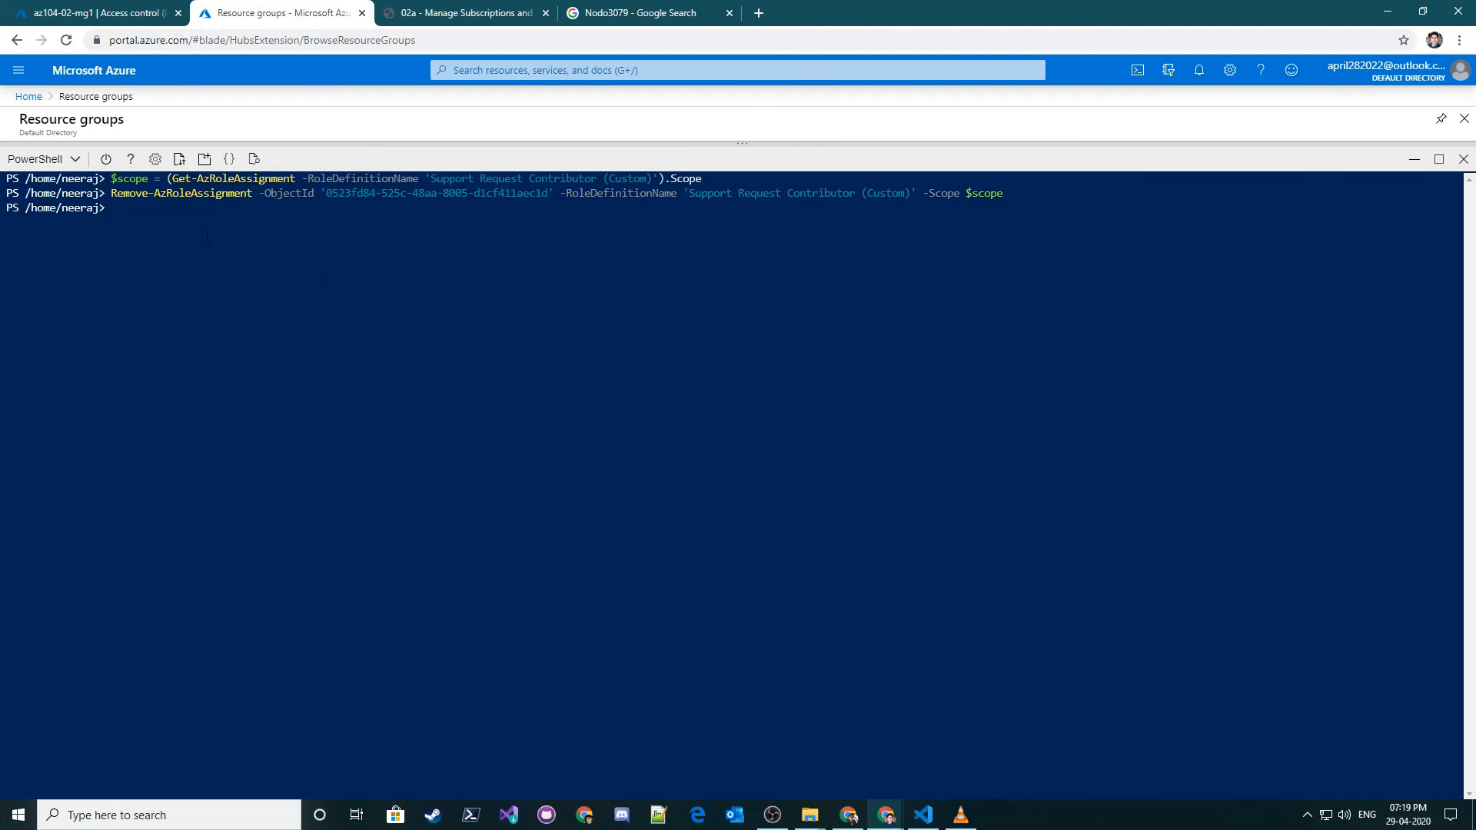
- Copy the Remove-AzRoleDefinition command from step 6 of the lab PDF
{"action": "left_click_drag", "start_coordinate": [1020, 194], "coordinate": [94, 178]}
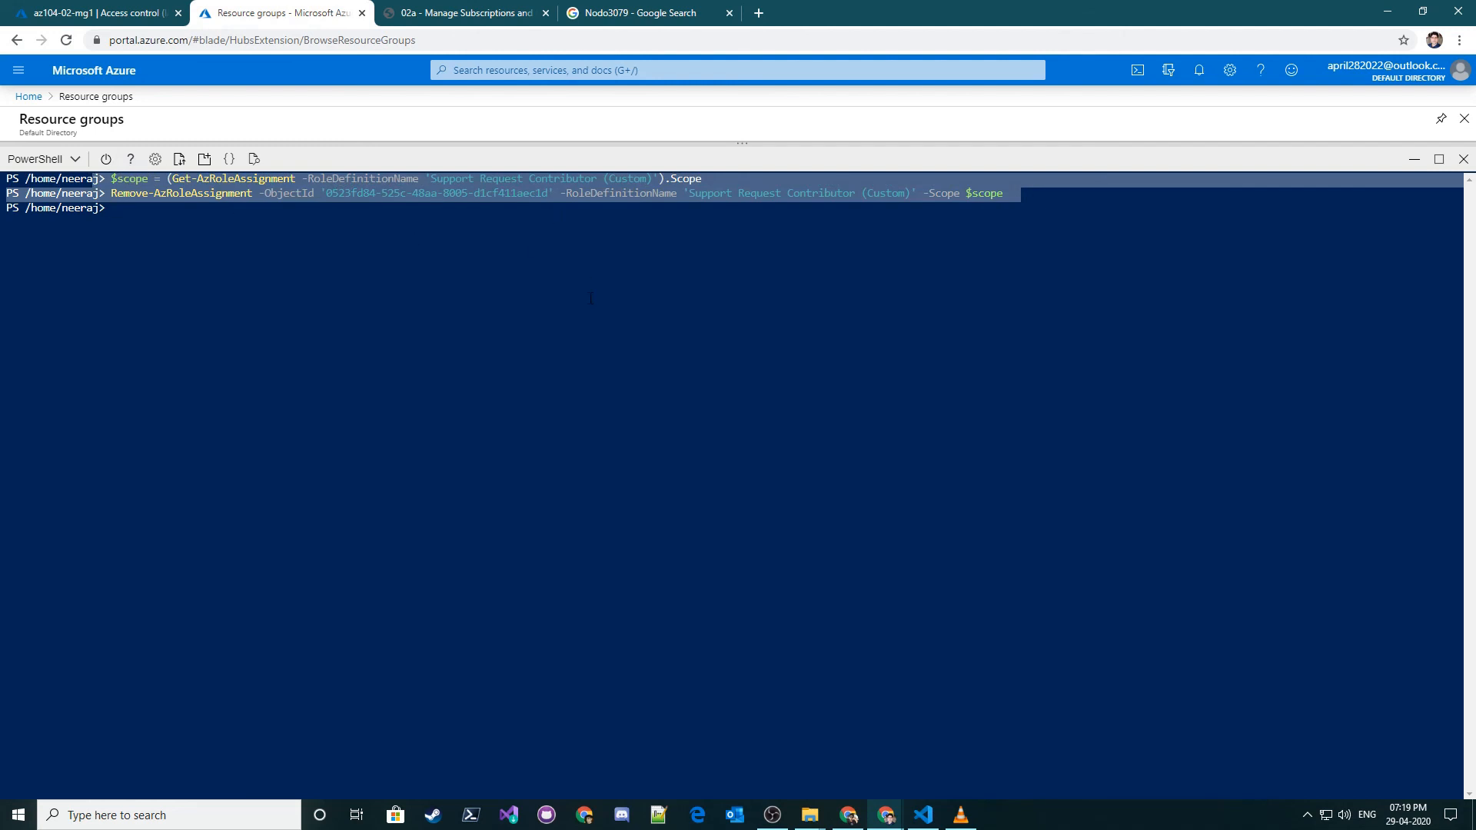
{"action": "left_click", "coordinate": [506, 12]}
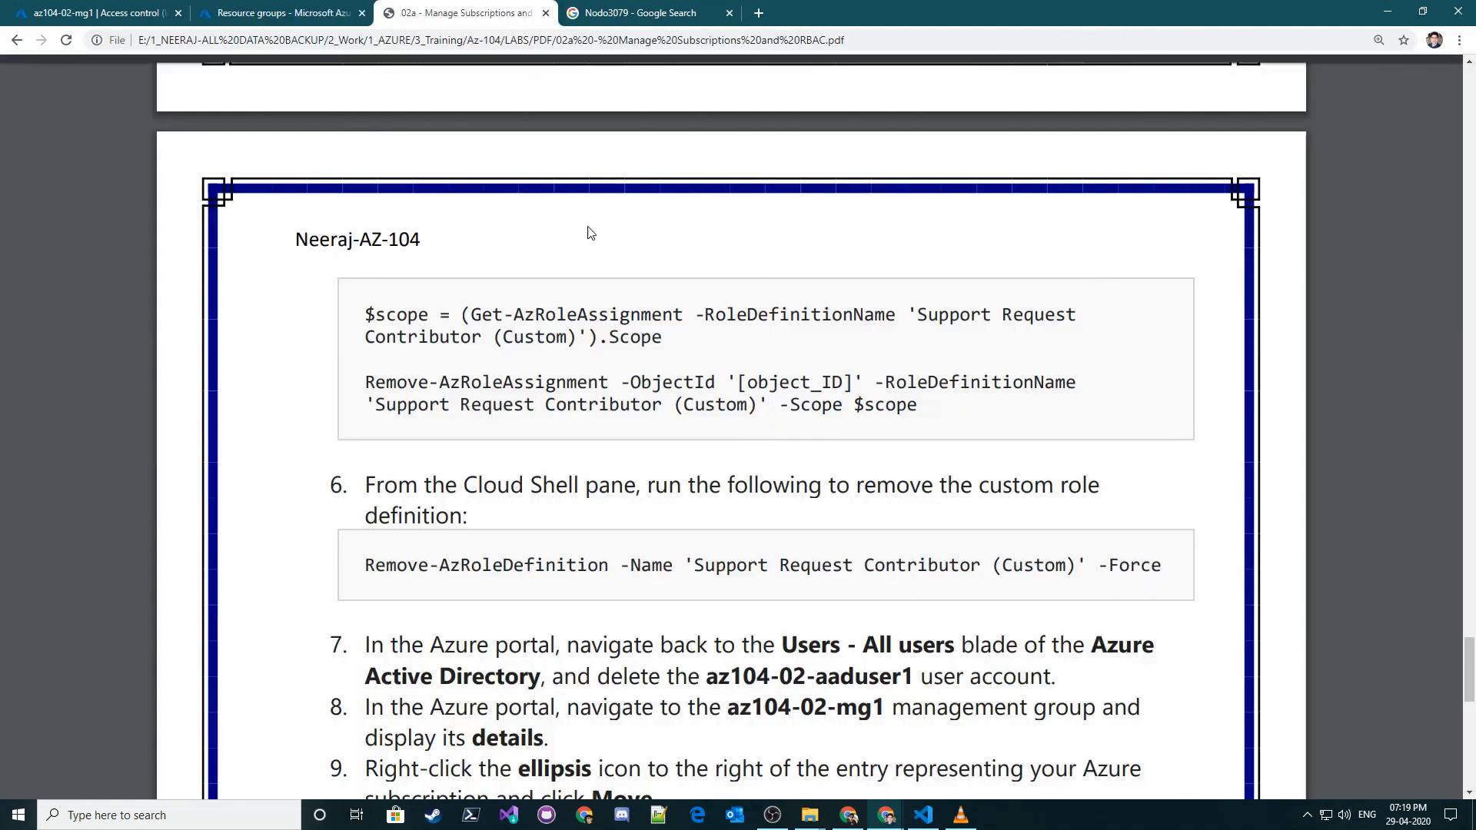
{"action": "scroll", "coordinate": [752, 433], "scroll_direction": "down", "scroll_amount": 1}
{"action": "left_click_drag", "start_coordinate": [424, 408], "coordinate": [876, 409]}
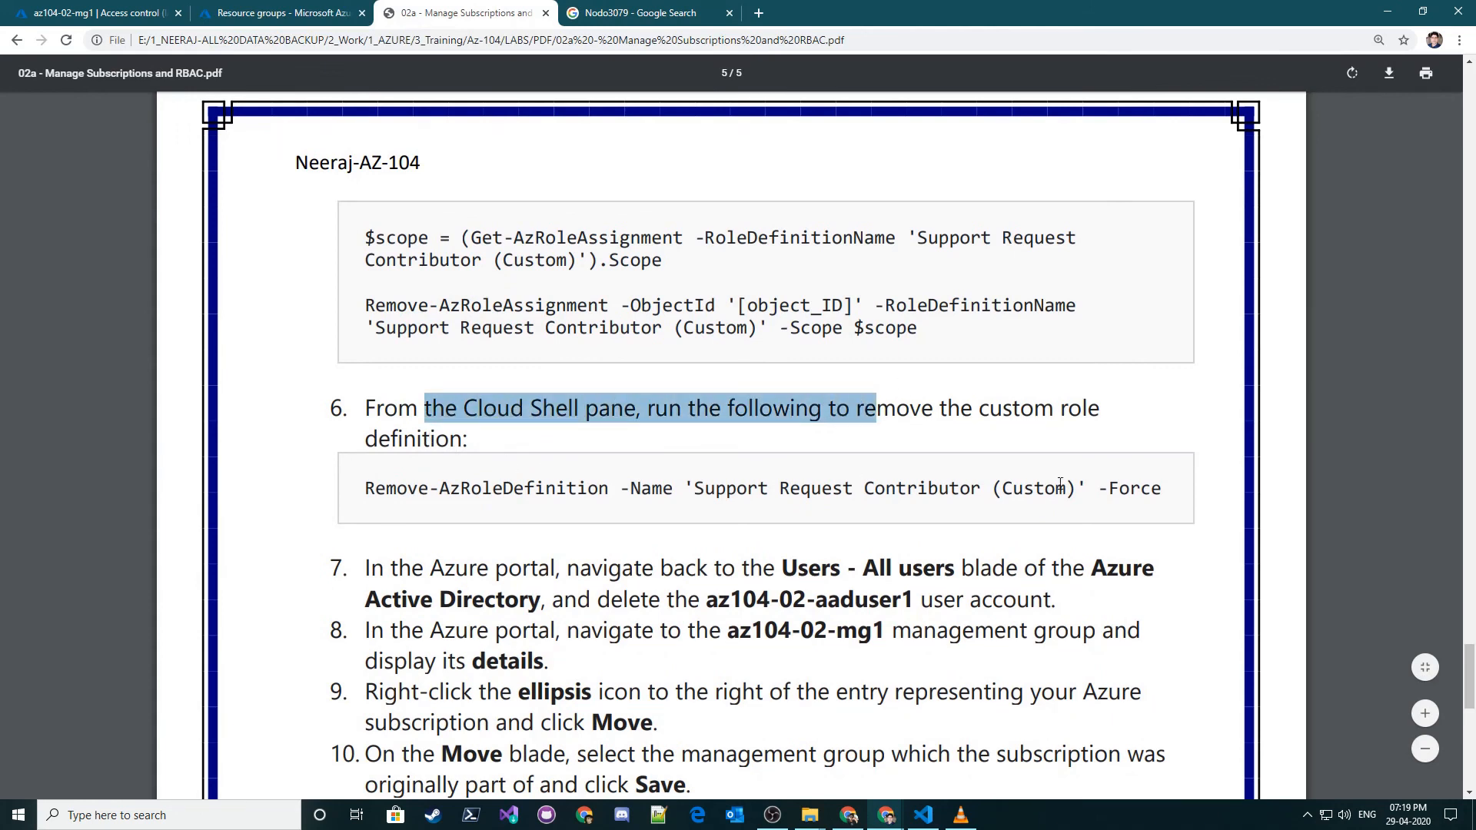
{"action": "left_click_drag", "start_coordinate": [1176, 499], "coordinate": [361, 507]}
{"action": "key", "text": "ctrl+c"}
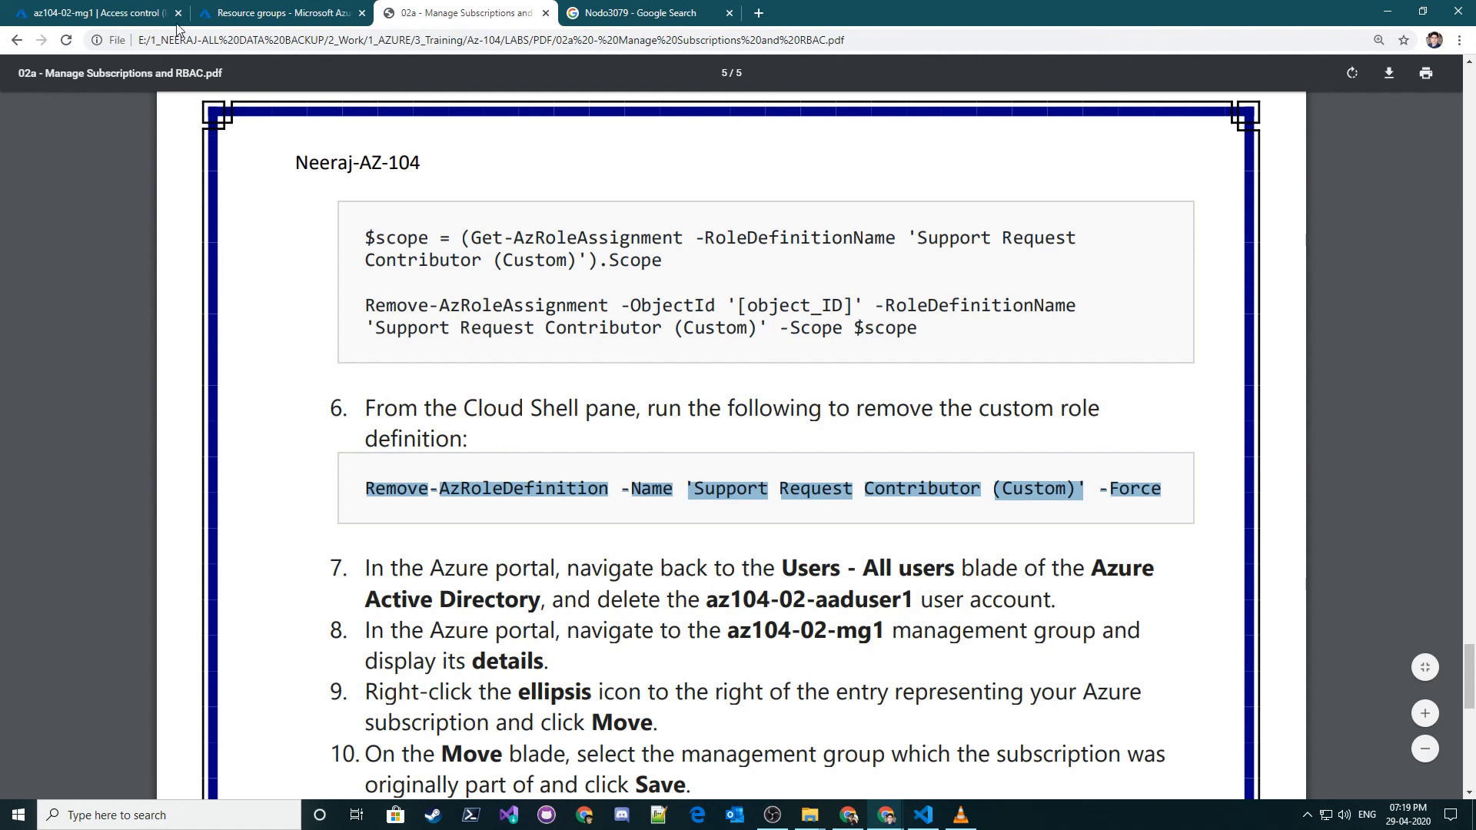
- Run Remove-AzRoleDefinition for 'Support Request Contributor (Custom)' in Cloud Shell, then return to the PDF
{"action": "left_click", "coordinate": [300, 6]}
{"action": "right_click", "coordinate": [295, 328]}
{"action": "left_click", "coordinate": [173, 251]}
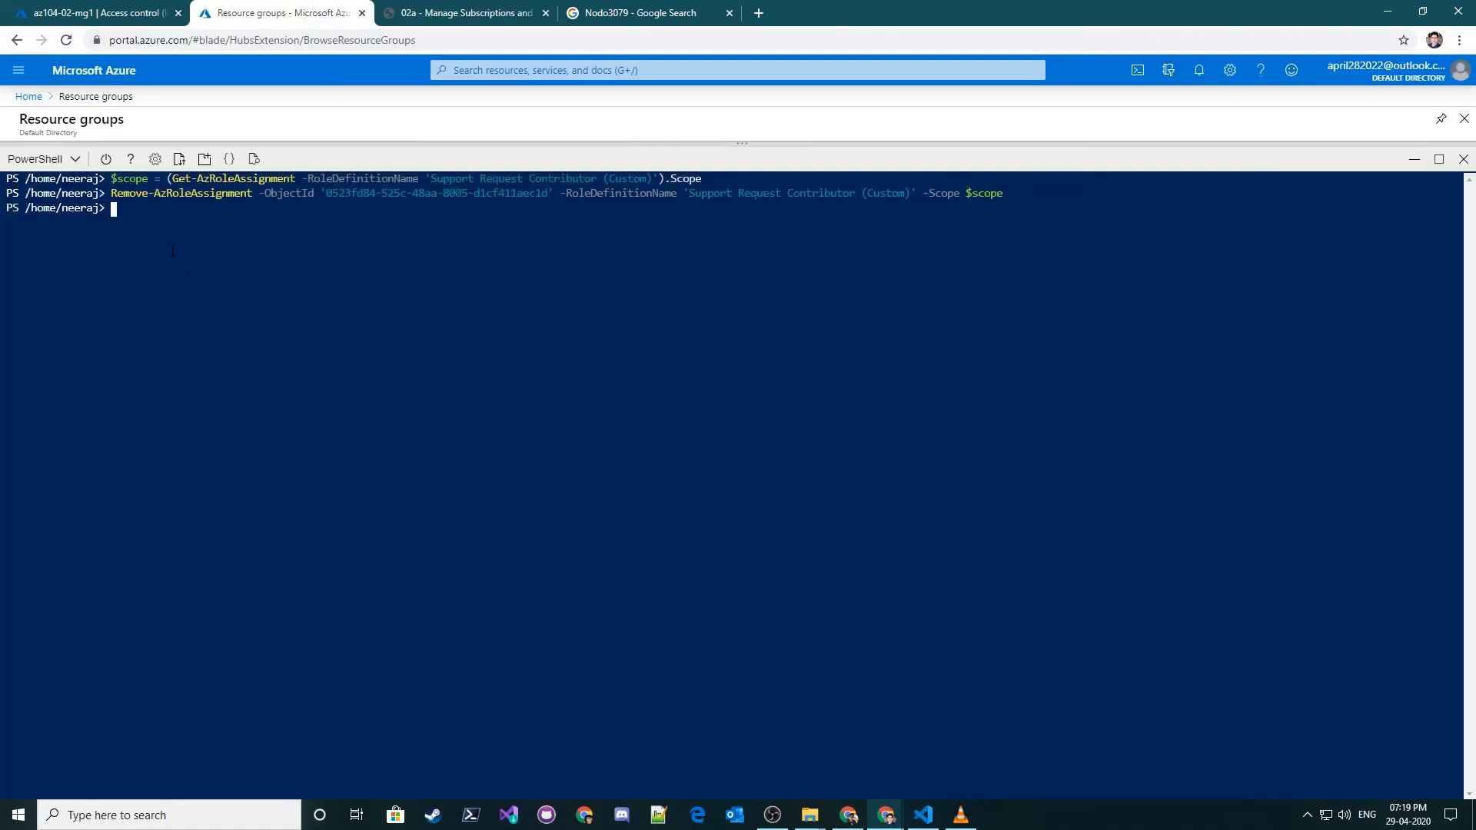
{"action": "right_click", "coordinate": [132, 221]}
{"action": "left_click", "coordinate": [164, 335]}
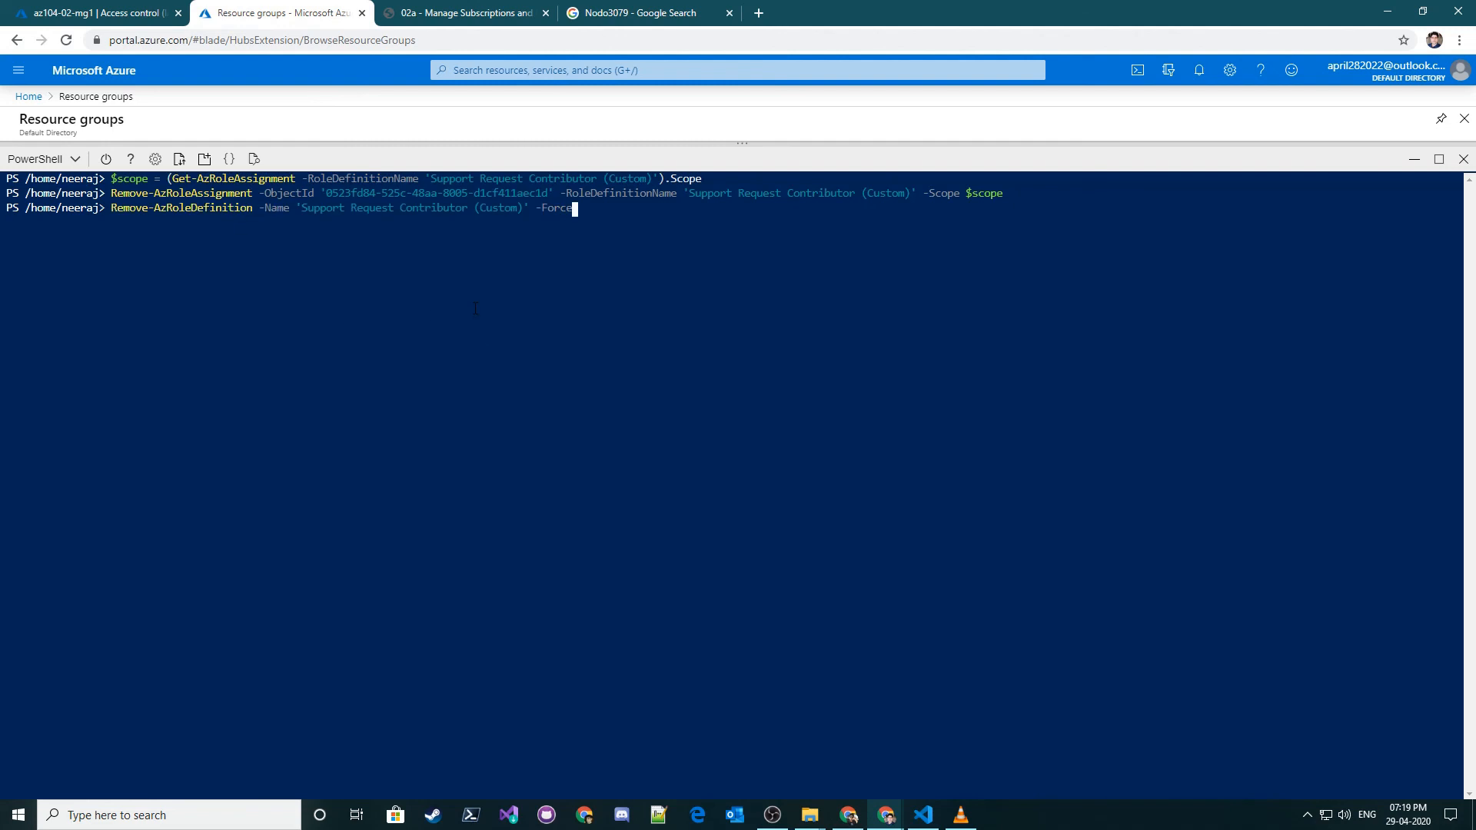
{"action": "key", "text": "Return"}
{"action": "left_click", "coordinate": [469, 13]}
{"action": "scroll", "coordinate": [769, 423], "scroll_direction": "down", "scroll_amount": 3}
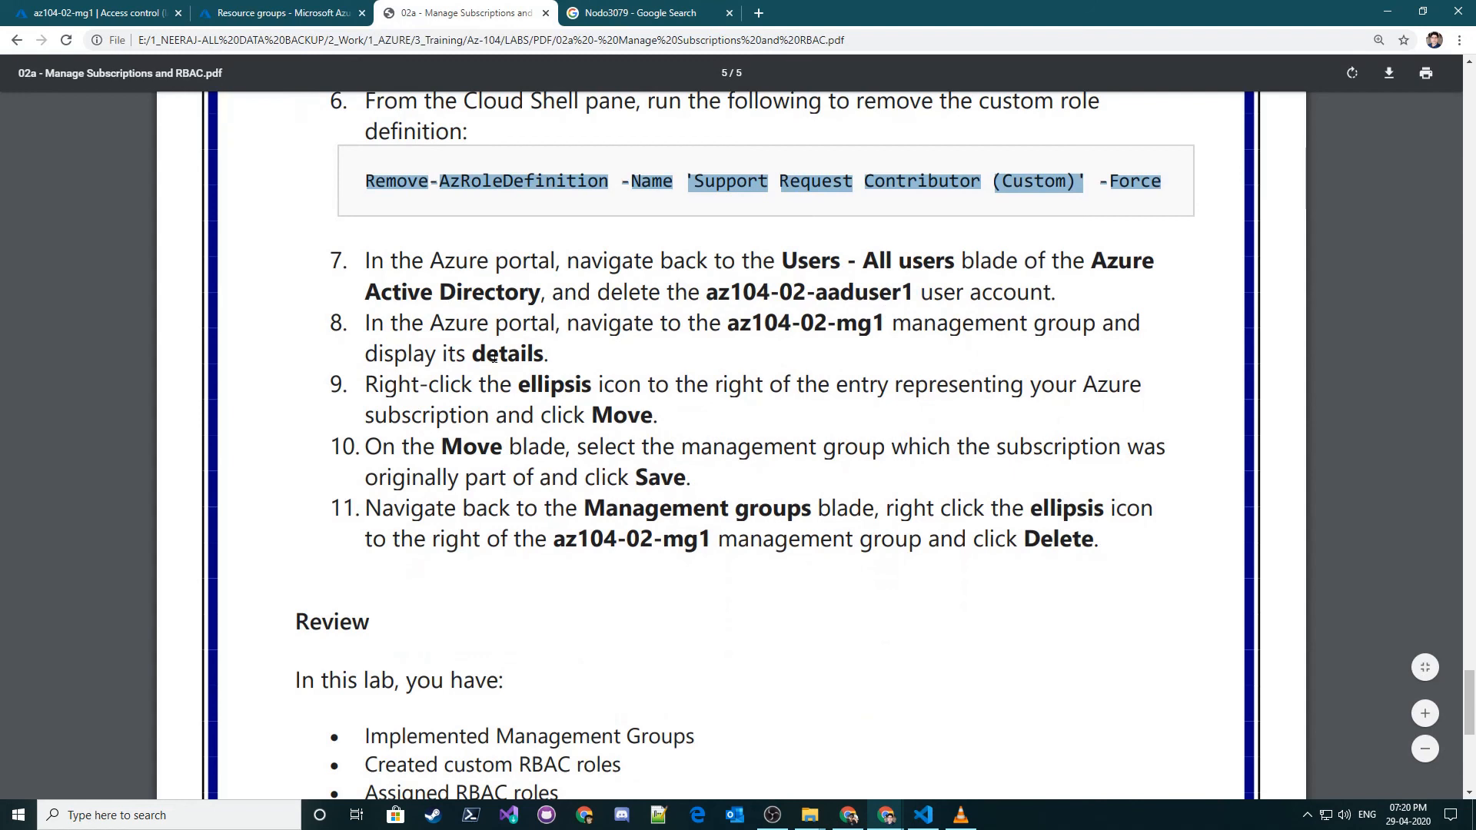
- Read step 8 and check the Cloud Shell and az104-02-mg1 access control tabs
{"action": "left_click_drag", "start_coordinate": [545, 355], "coordinate": [366, 326]}
{"action": "left_click", "coordinate": [735, 353]}
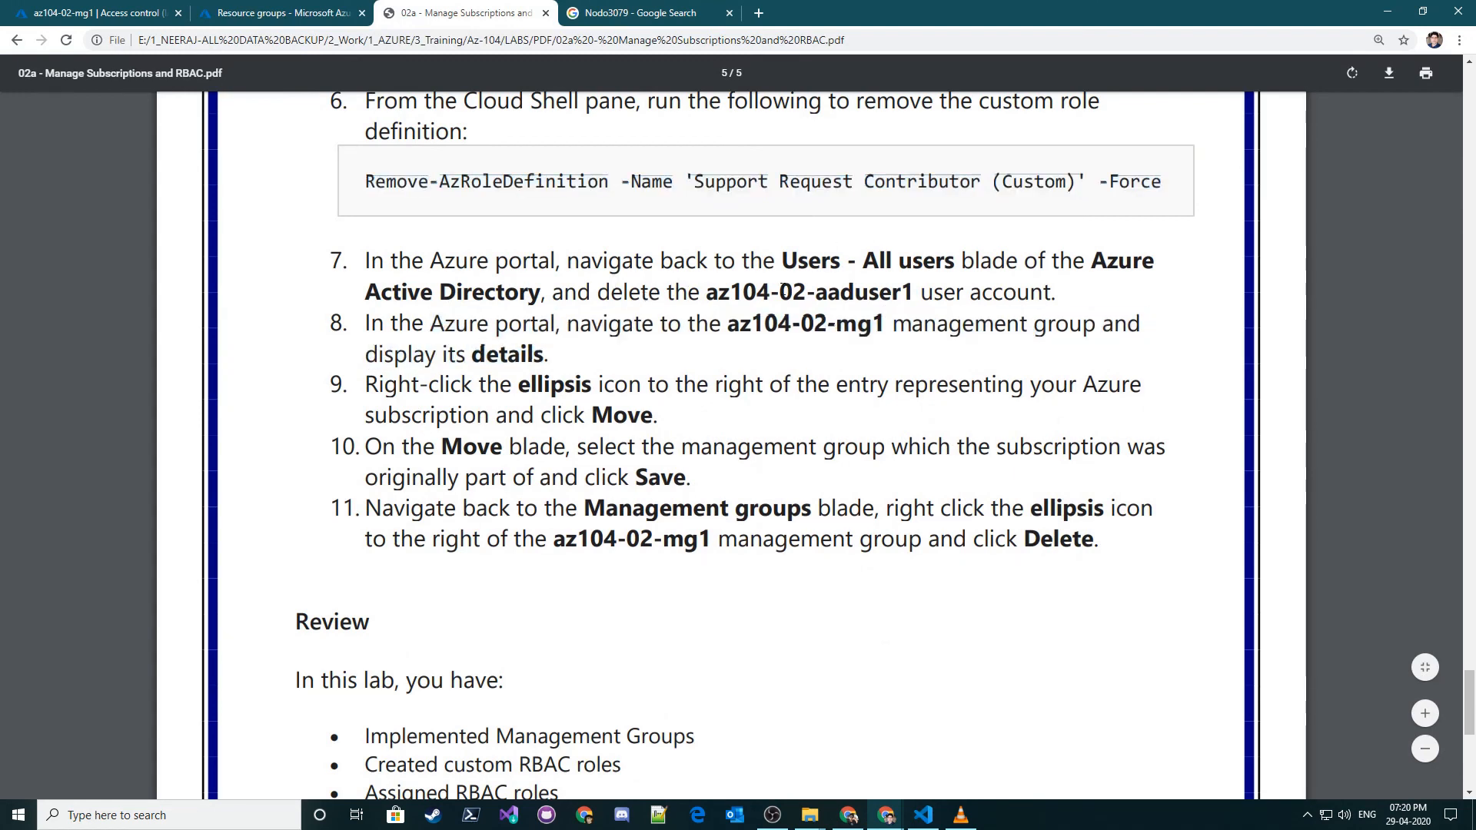
{"action": "left_click", "coordinate": [246, 13]}
{"action": "left_click", "coordinate": [135, 9]}
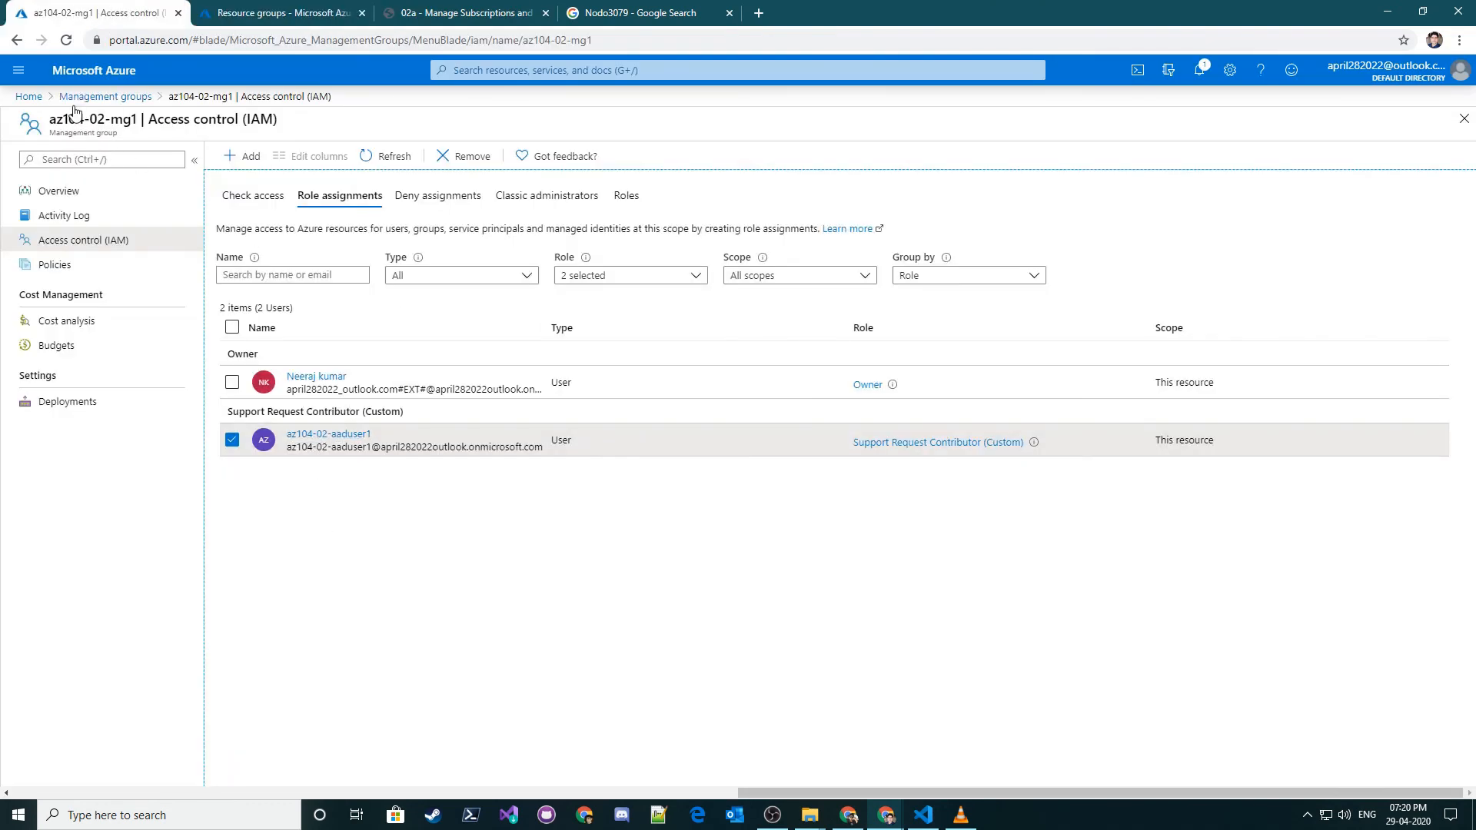
{"action": "left_click", "coordinate": [311, 14]}
{"action": "left_click", "coordinate": [142, 7]}
- Close the Google search tab and open the Azure login bookmark in a new first tab
{"action": "left_click", "coordinate": [646, 14]}
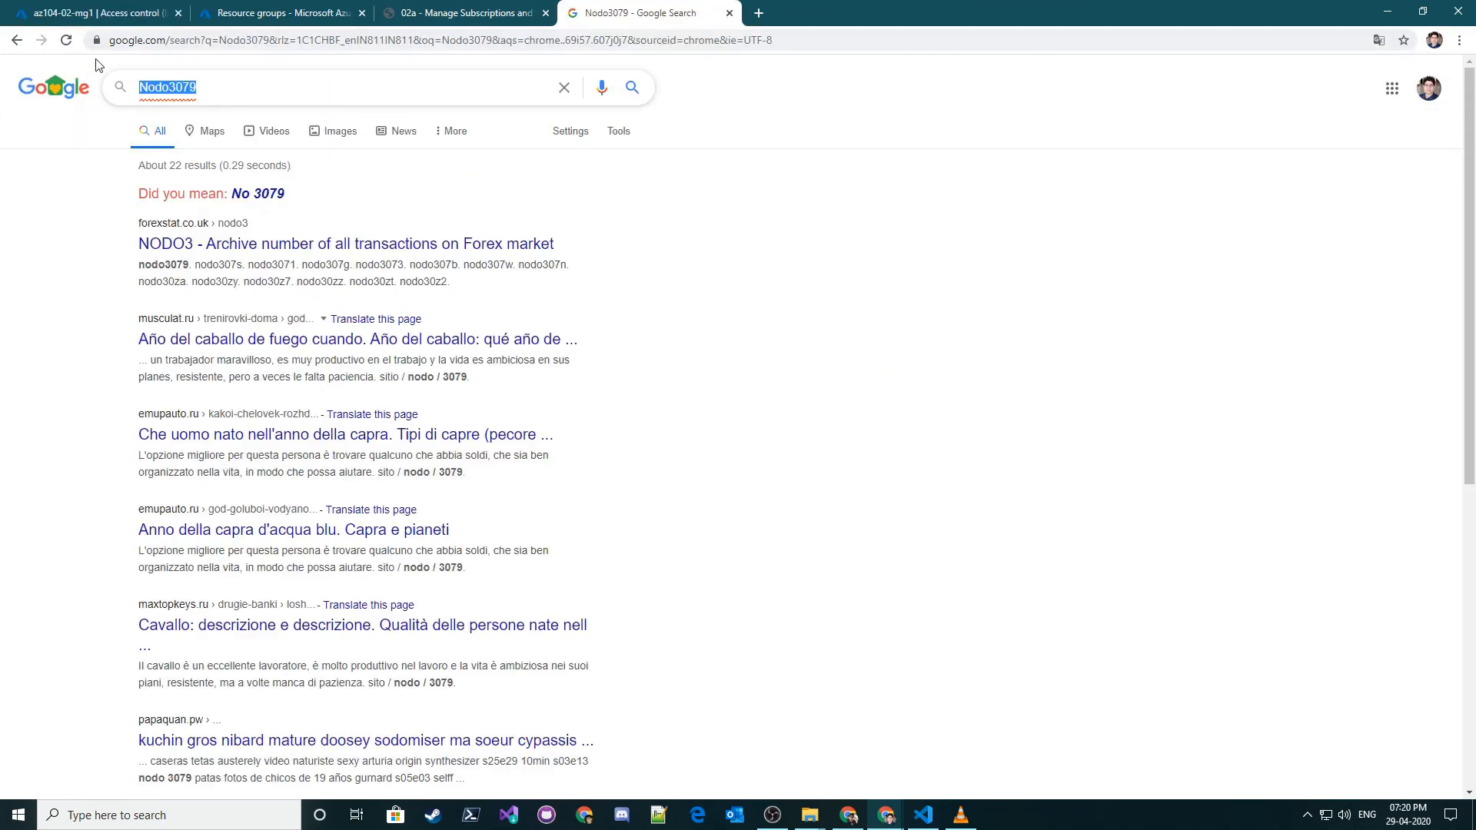
{"action": "middle_click", "coordinate": [679, 14]}
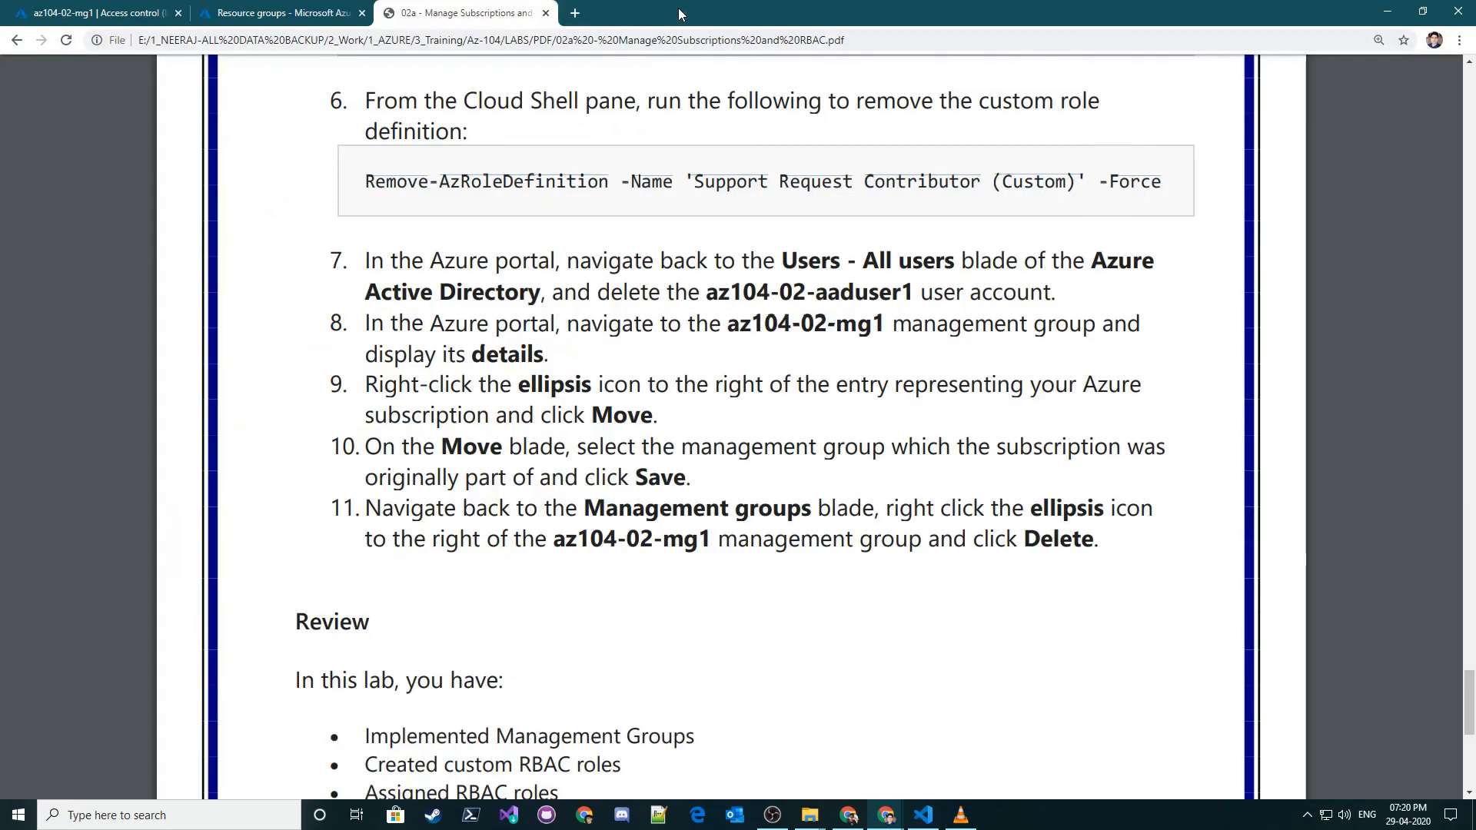
{"action": "left_click", "coordinate": [575, 13]}
{"action": "left_click", "coordinate": [104, 65]}
{"action": "left_click_drag", "start_coordinate": [580, 13], "coordinate": [26, 7]}
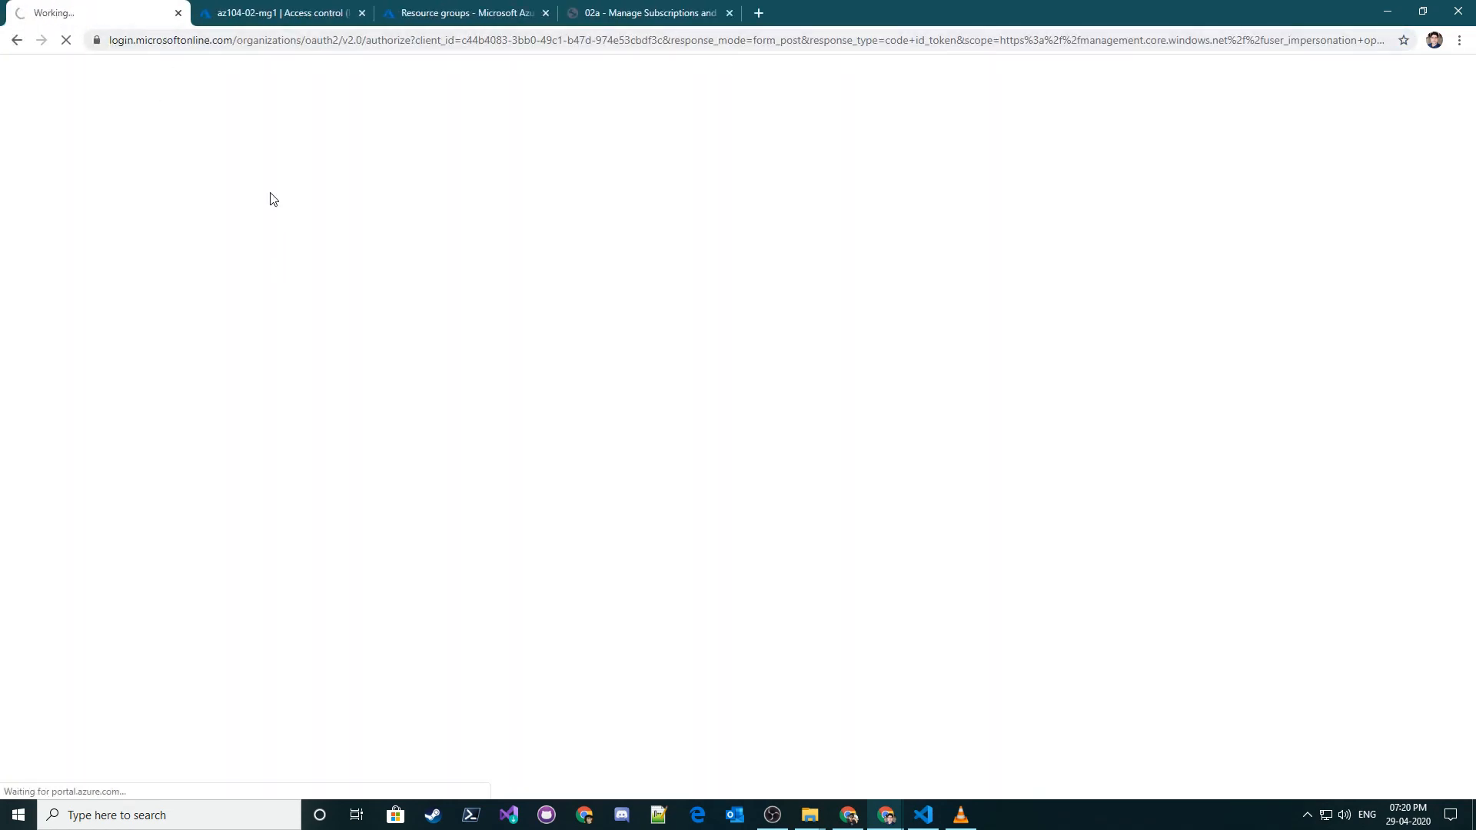
- Delete az104-02-aaduser1 from Azure Active Directory and close the extra incognito window
{"action": "left_click", "coordinate": [276, 16]}
{"action": "left_click", "coordinate": [35, 94]}
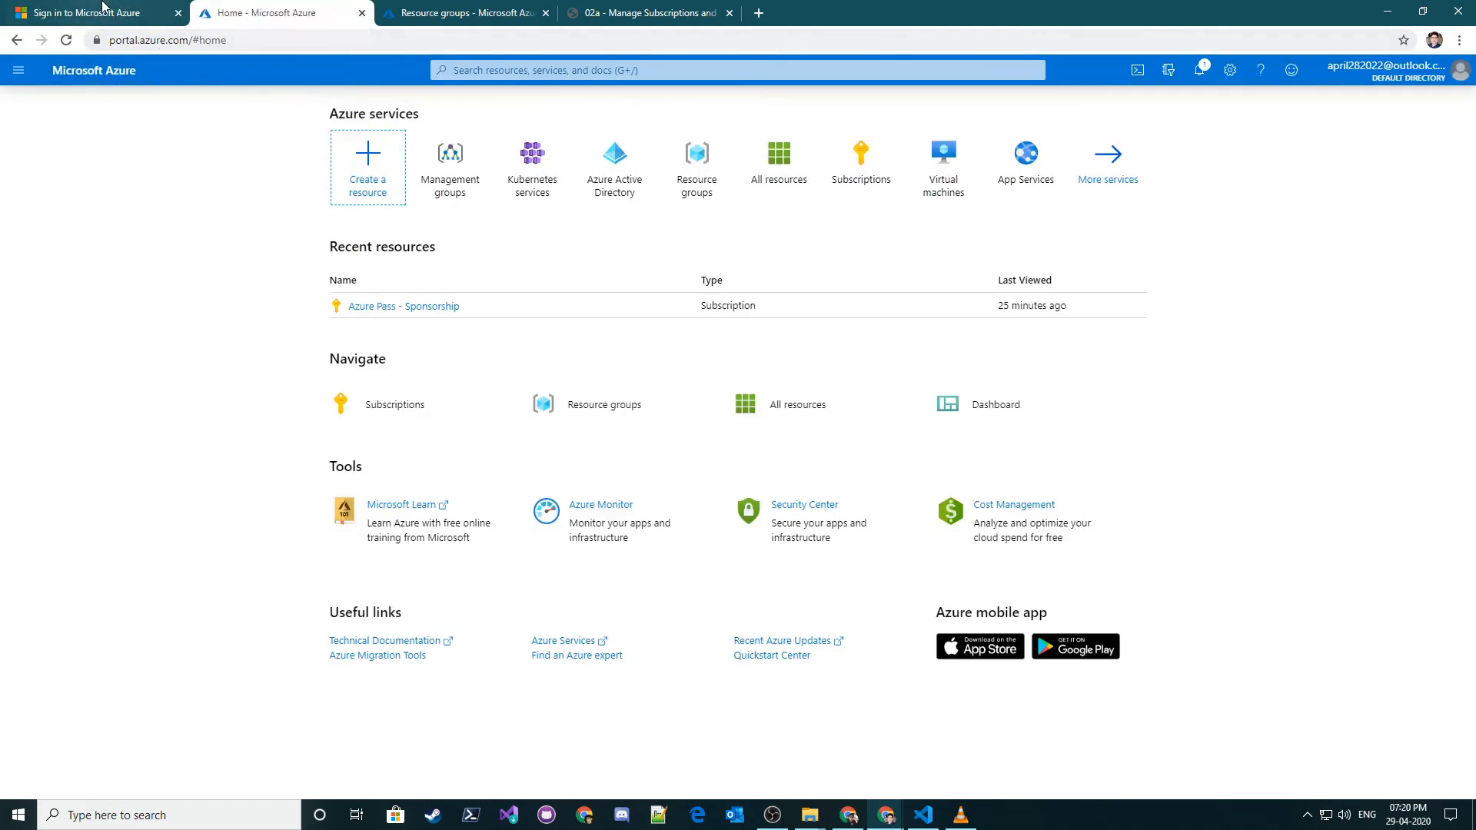
{"action": "middle_click", "coordinate": [104, 6]}
{"action": "left_click", "coordinate": [614, 165]}
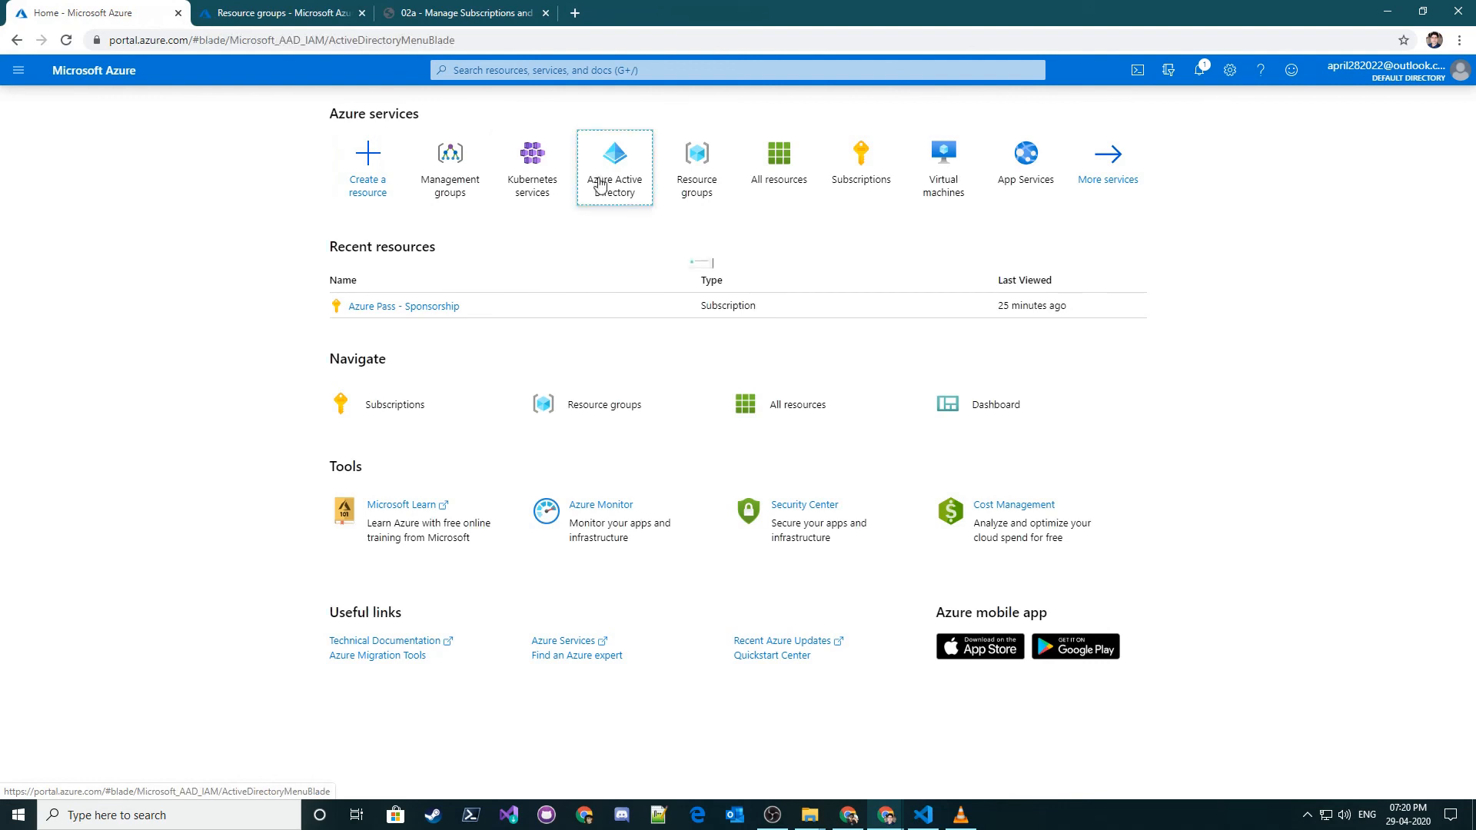
{"action": "left_click", "coordinate": [51, 296]}
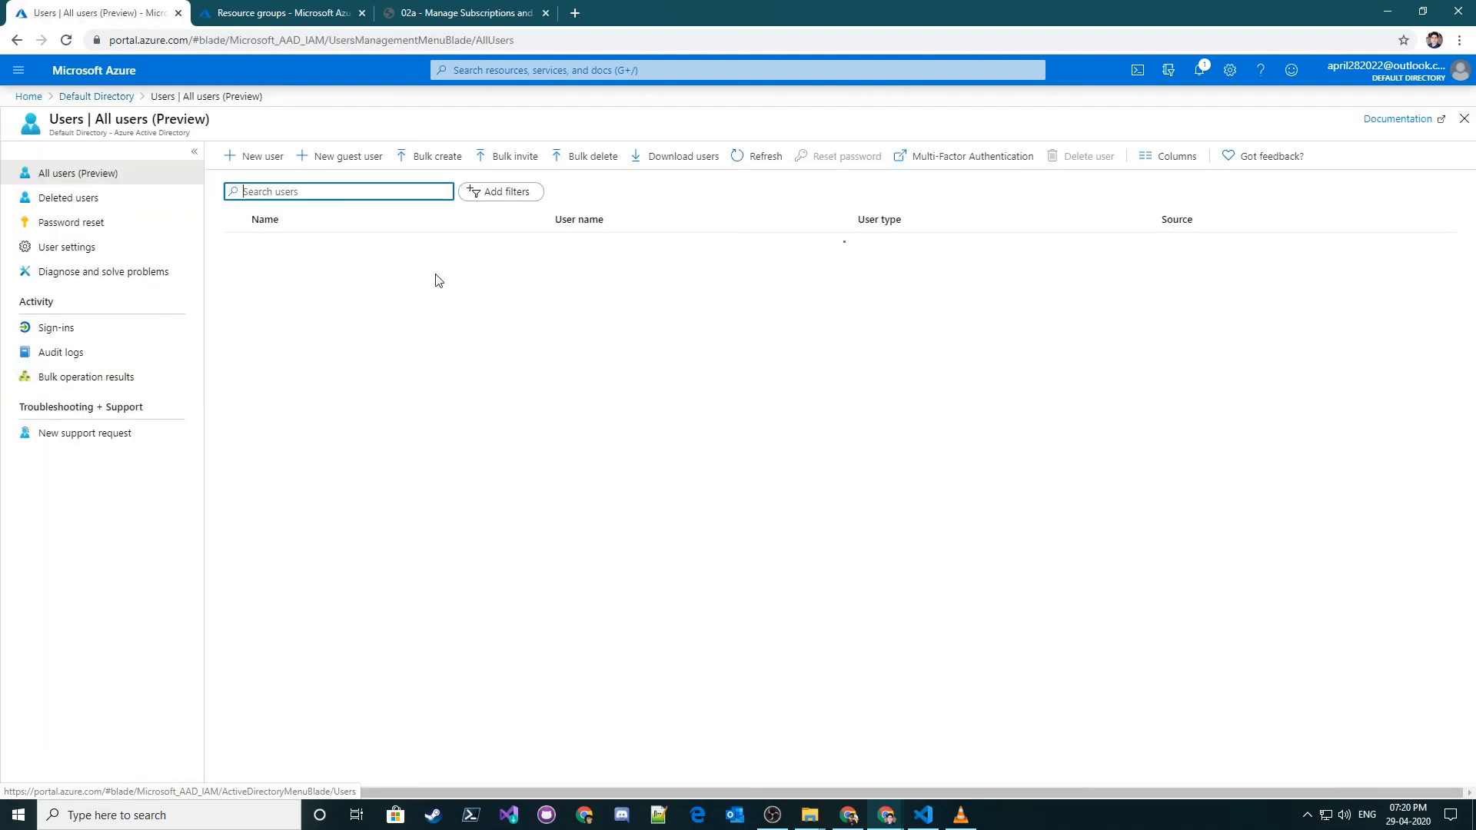
{"action": "left_click", "coordinate": [326, 246]}
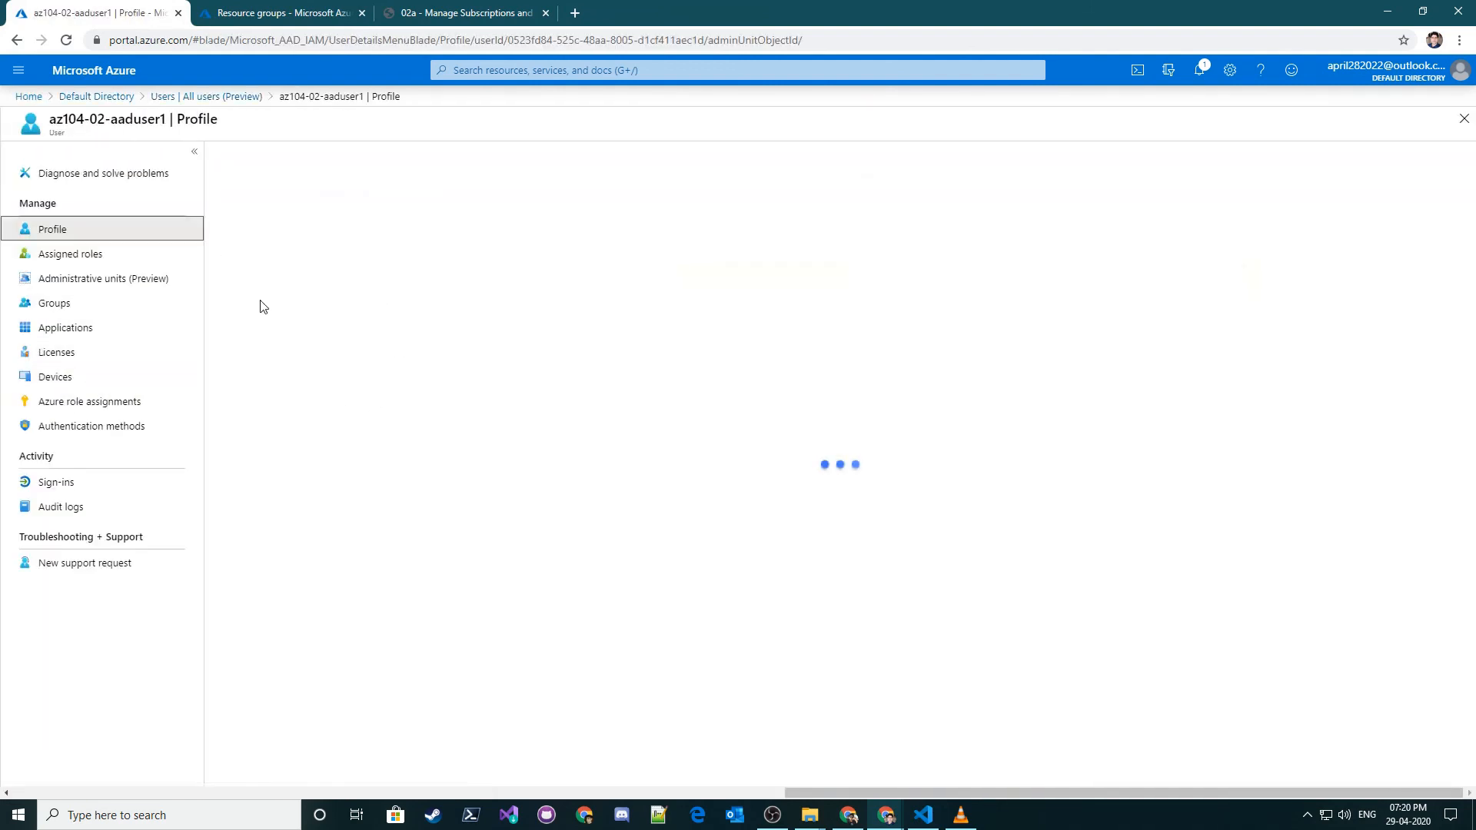
{"action": "left_click", "coordinate": [394, 158]}
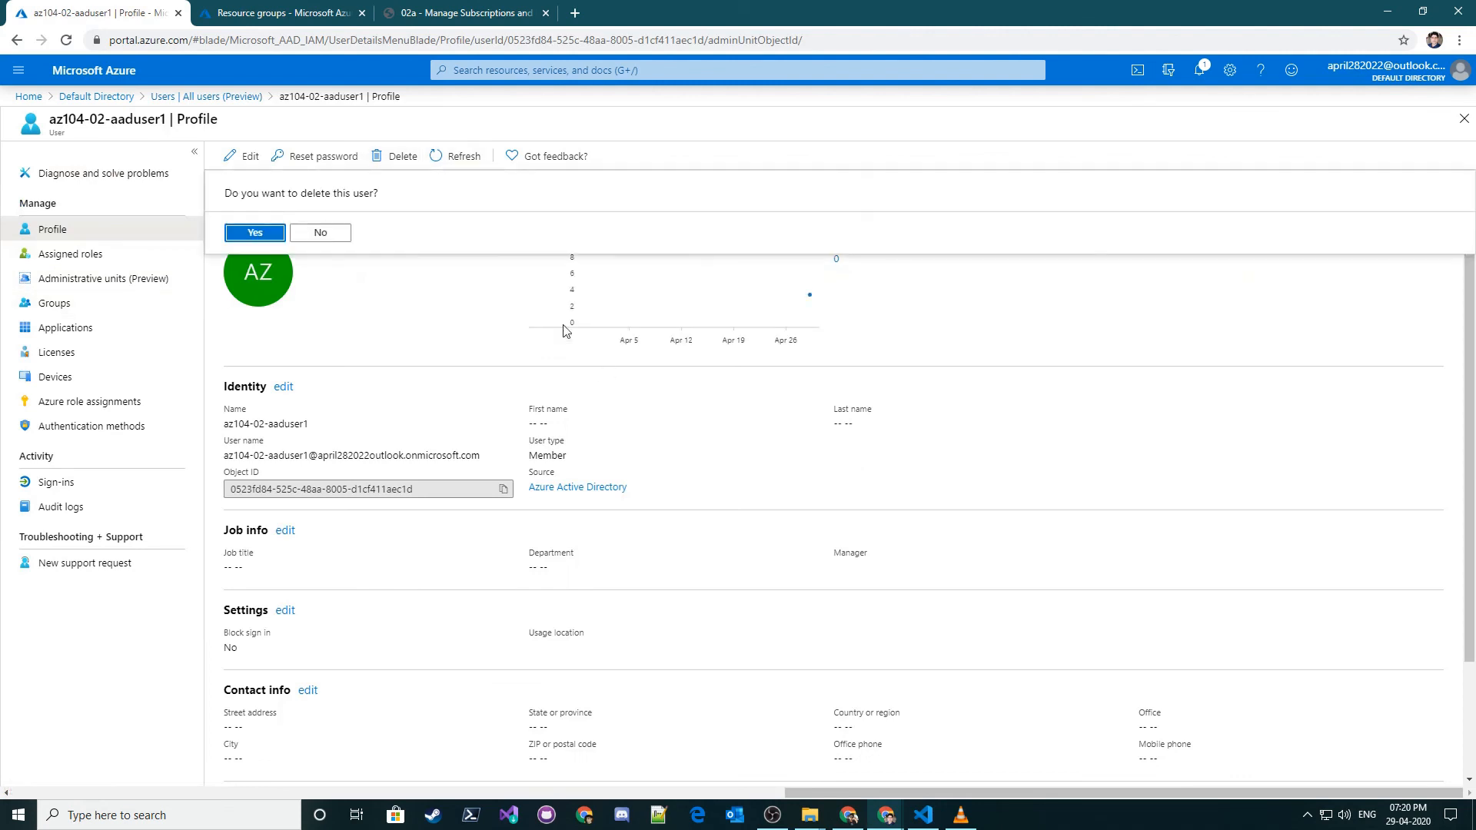
{"action": "left_click", "coordinate": [245, 232]}
{"action": "mouse_move", "coordinate": [886, 814]}
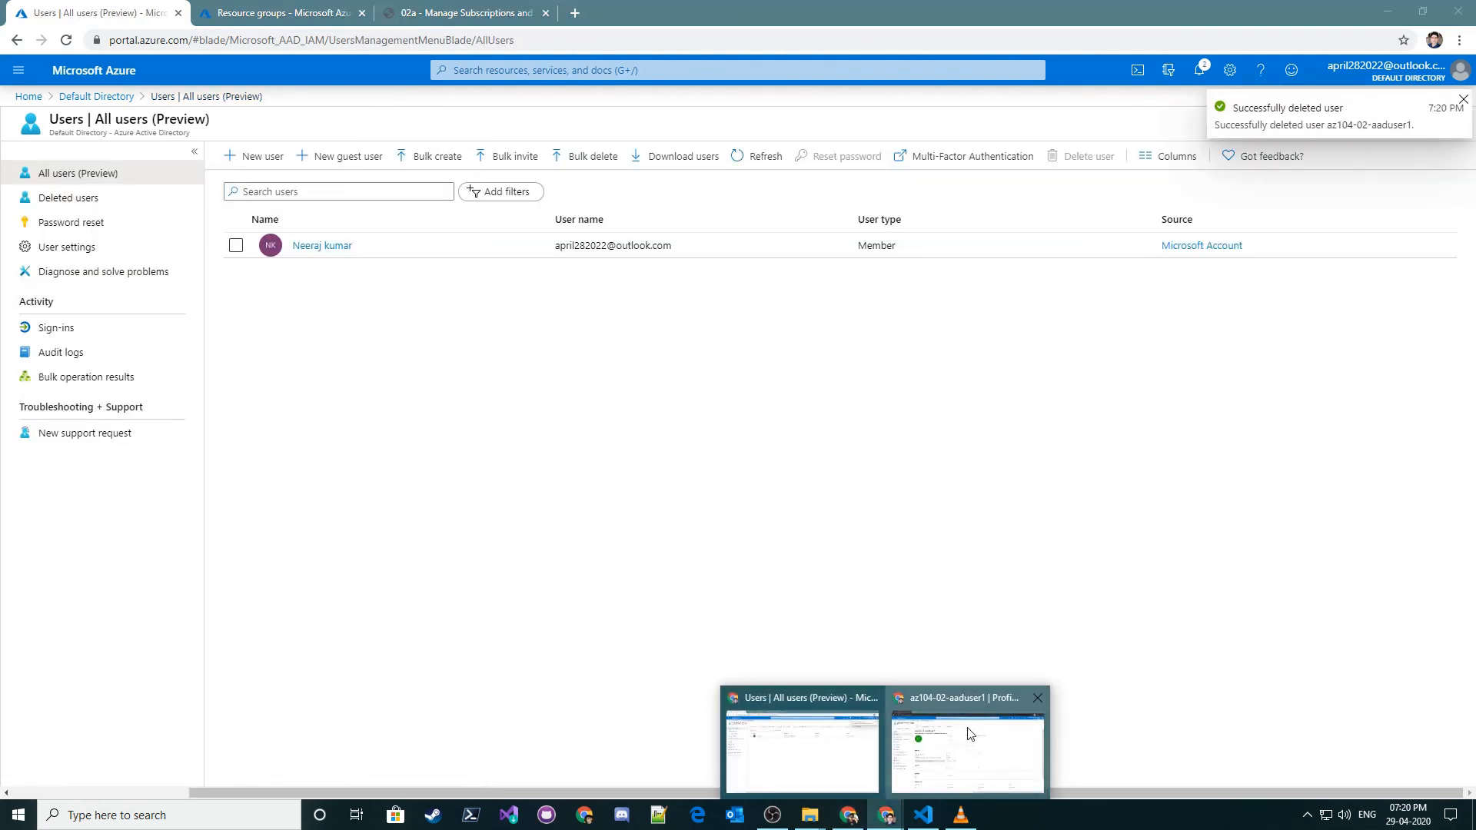
{"action": "left_click", "coordinate": [965, 742]}
{"action": "left_click", "coordinate": [1458, 11]}
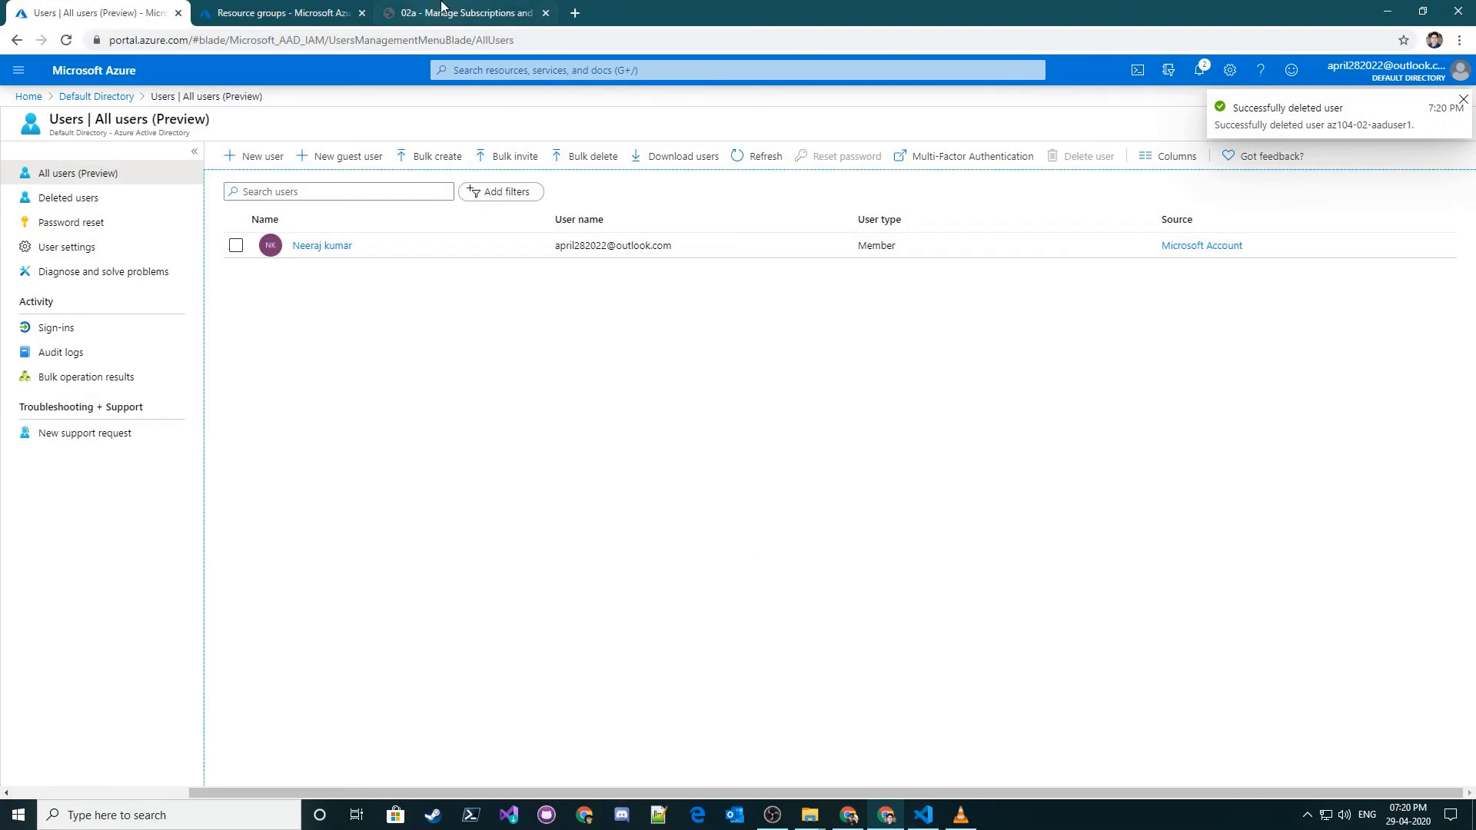
- Read lab steps 8 through 11 in the PDF, then return to the Users list
{"action": "left_click", "coordinate": [461, 13]}
{"action": "left_click_drag", "start_coordinate": [530, 329], "coordinate": [914, 341]}
{"action": "left_click", "coordinate": [919, 338]}
{"action": "scroll", "coordinate": [479, 353], "scroll_direction": "down", "scroll_amount": 2}
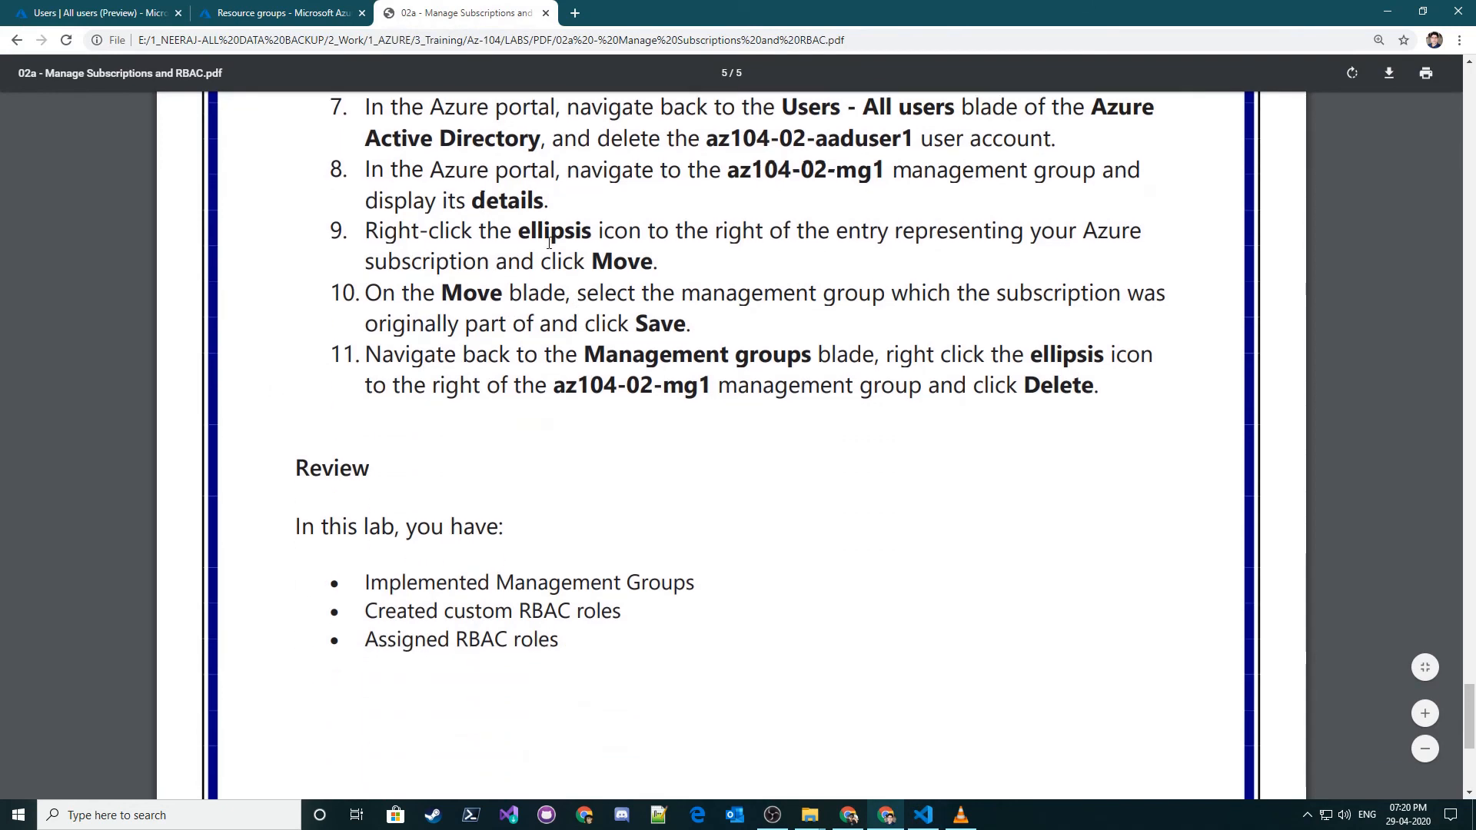
{"action": "left_click_drag", "start_coordinate": [515, 230], "coordinate": [489, 231]}
{"action": "left_click", "coordinate": [492, 231]}
{"action": "left_click_drag", "start_coordinate": [654, 262], "coordinate": [366, 230]}
{"action": "left_click", "coordinate": [633, 318]}
{"action": "left_click_drag", "start_coordinate": [1097, 398], "coordinate": [366, 231]}
{"action": "left_click", "coordinate": [751, 361]}
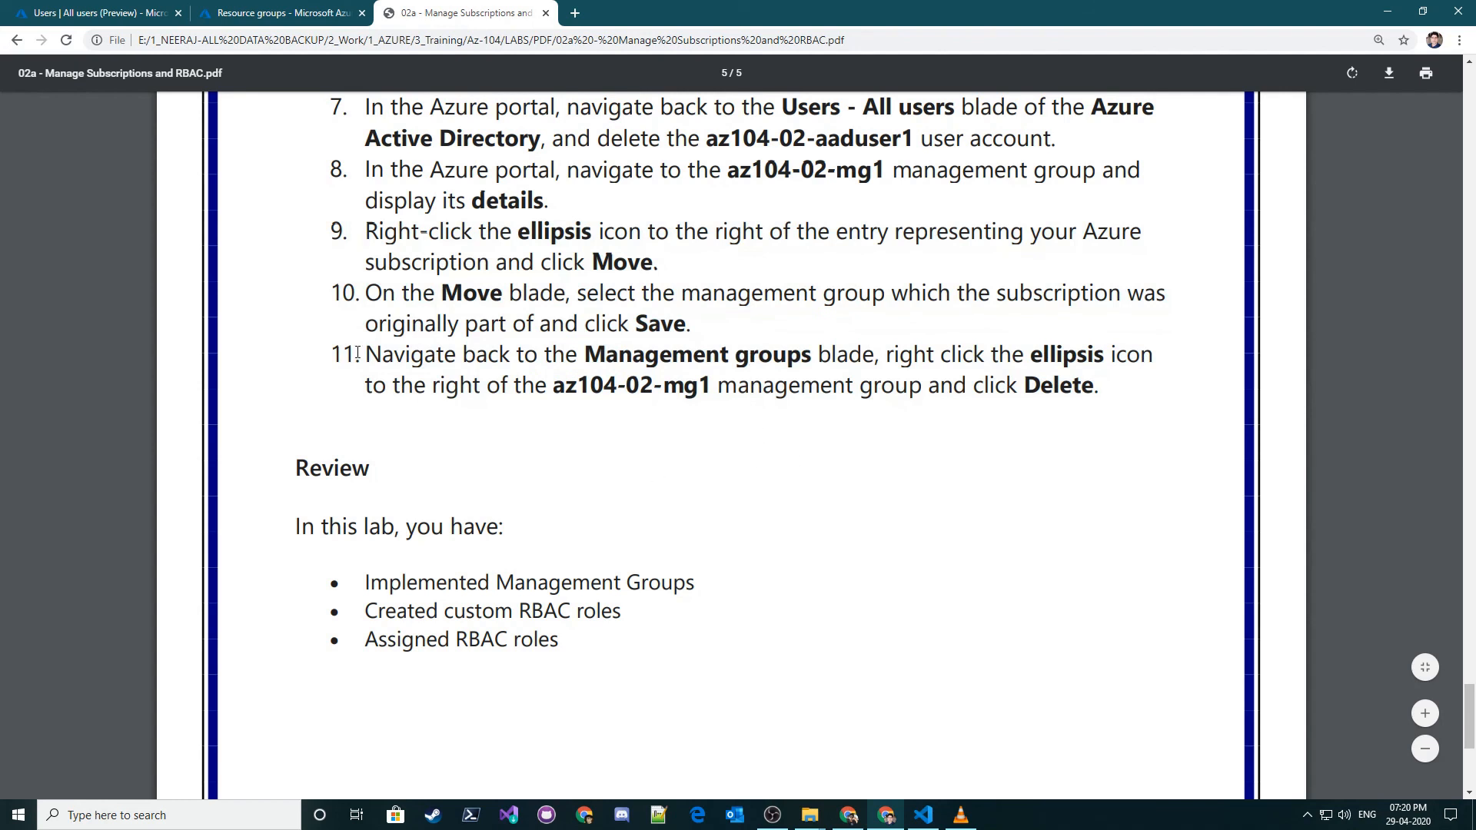
{"action": "left_click", "coordinate": [134, 10]}
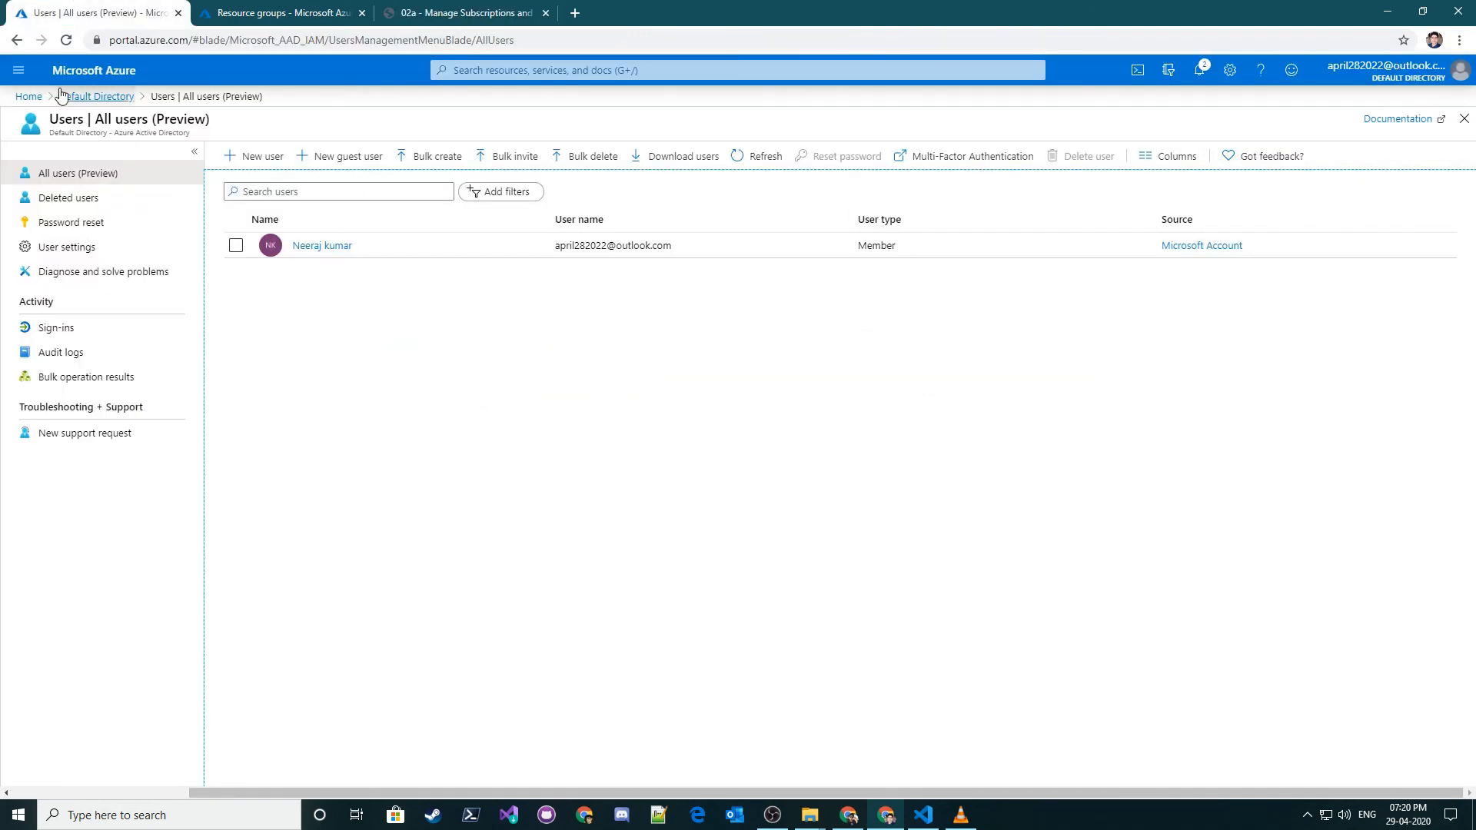
- Open the az104-02-mg1 management group from the Management groups page
{"action": "left_click", "coordinate": [509, 71]}
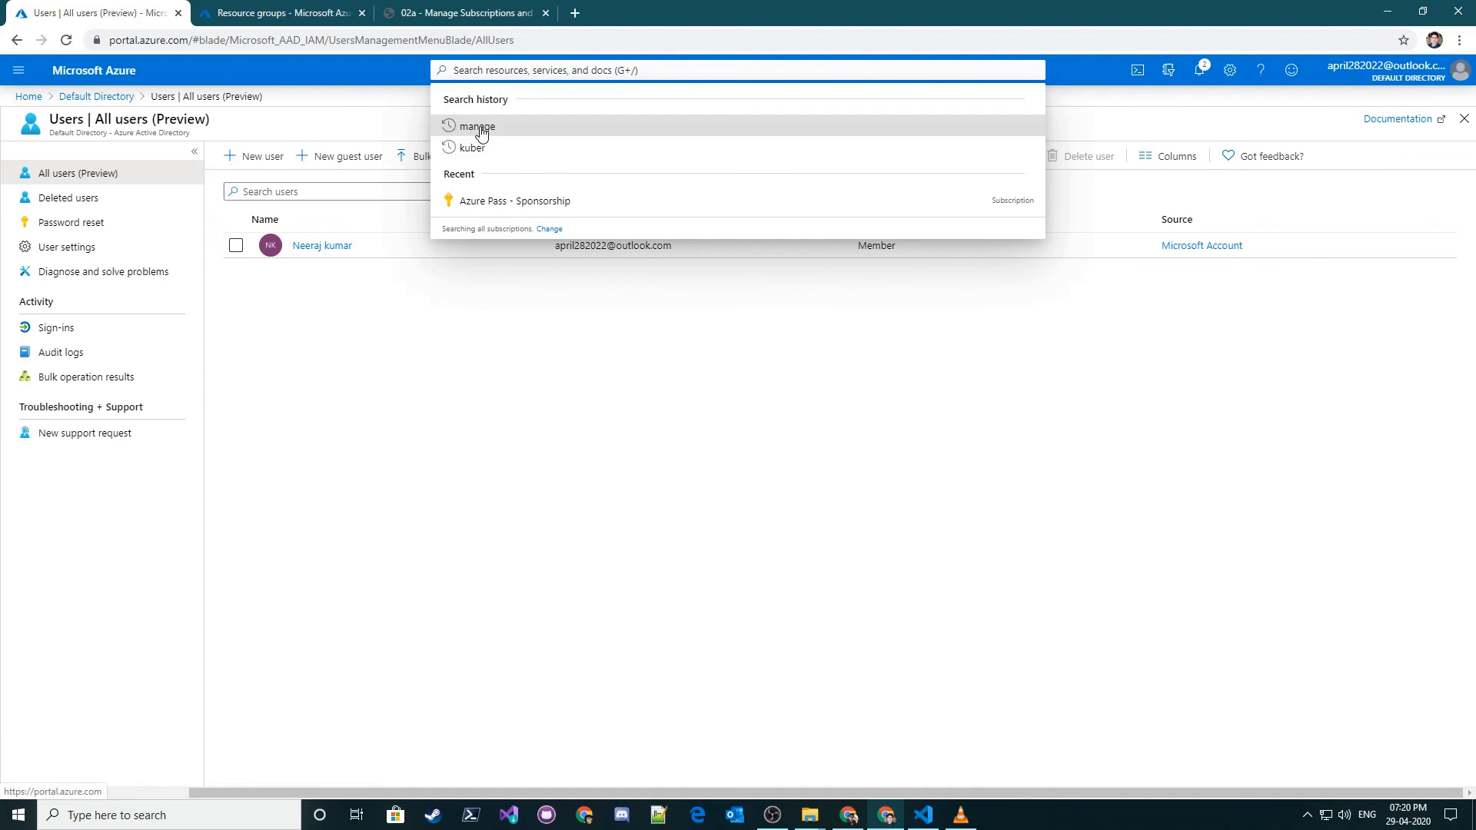
{"action": "left_click", "coordinate": [477, 126]}
{"action": "left_click", "coordinate": [508, 217]}
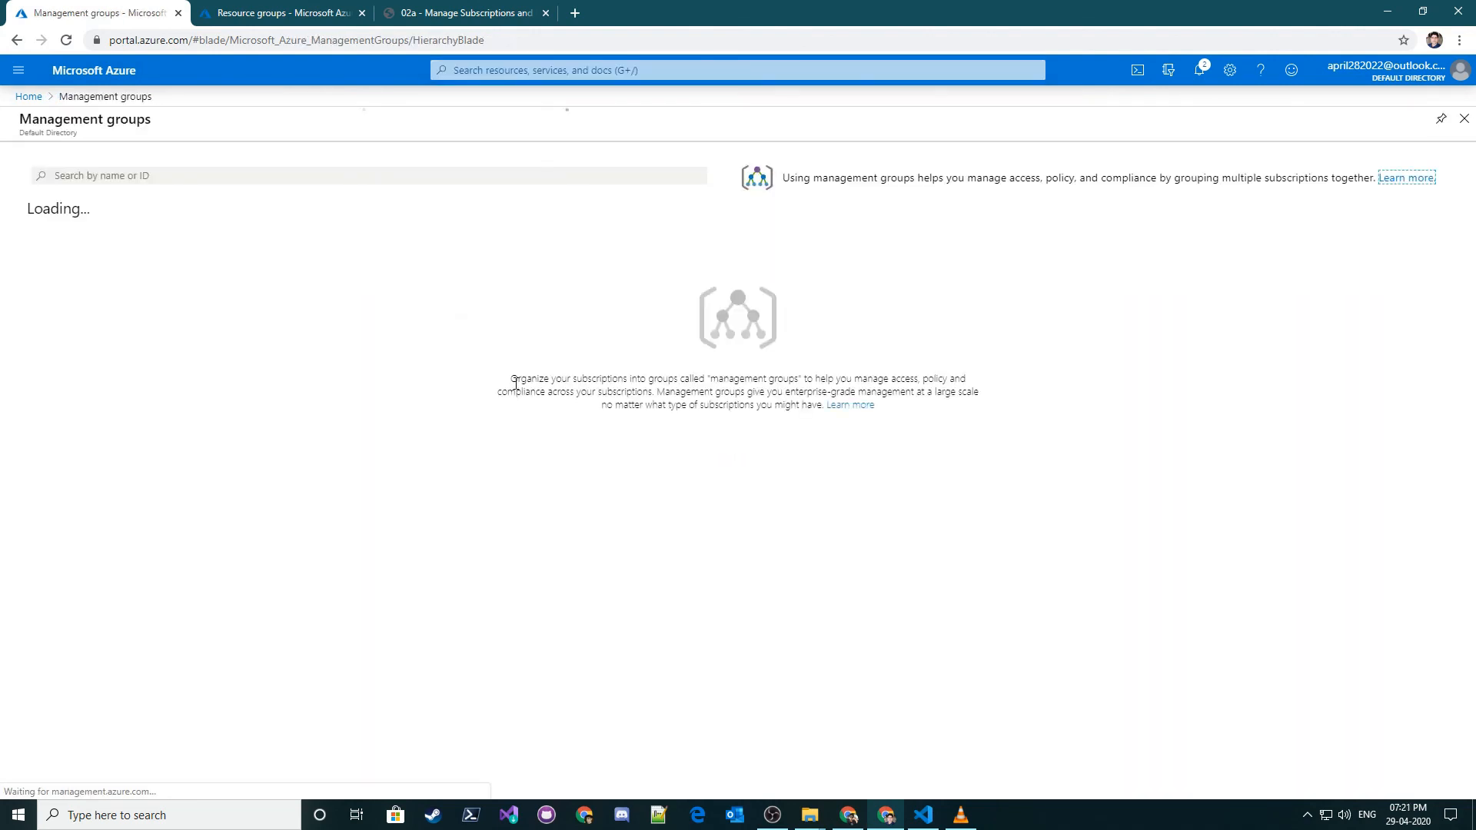
{"action": "left_click", "coordinate": [82, 333]}
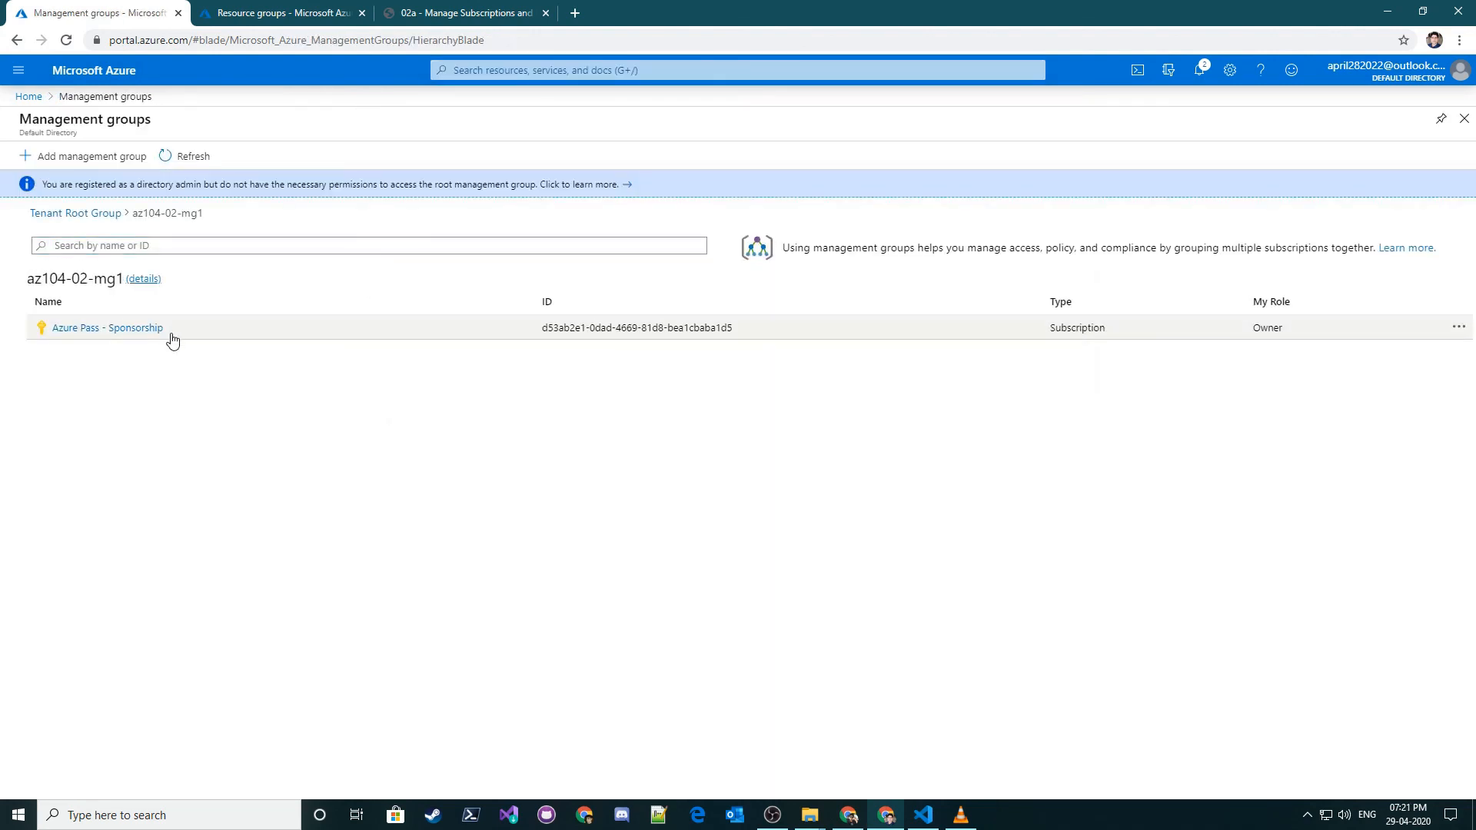
- Browse parent groups for moving Azure Pass - Sponsorship, cancel, and view Tenant Root Group
{"action": "left_click", "coordinate": [1458, 328]}
{"action": "left_click", "coordinate": [1315, 345]}
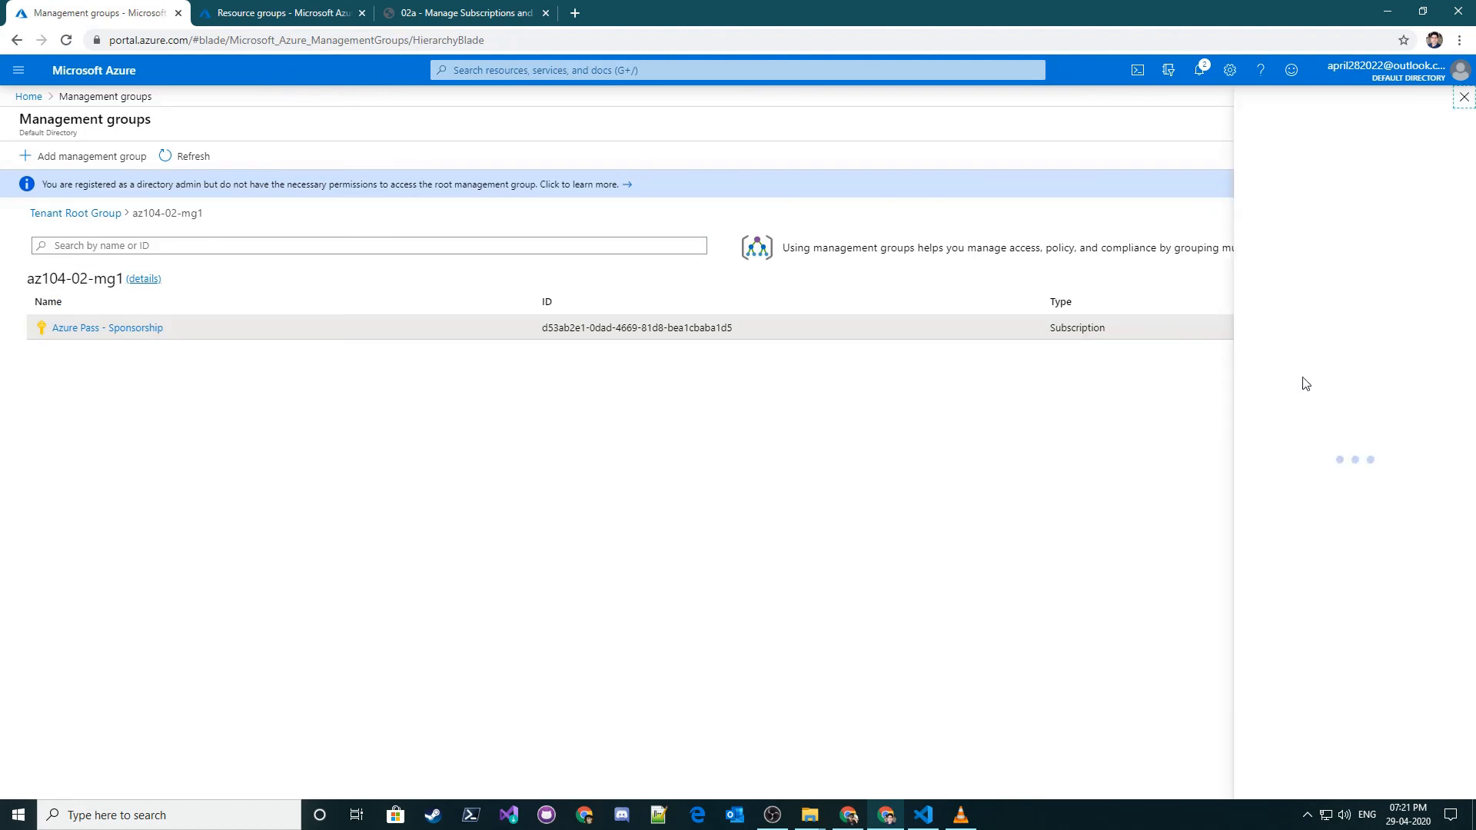
{"action": "left_click", "coordinate": [1247, 318]}
{"action": "left_click", "coordinate": [1200, 435]}
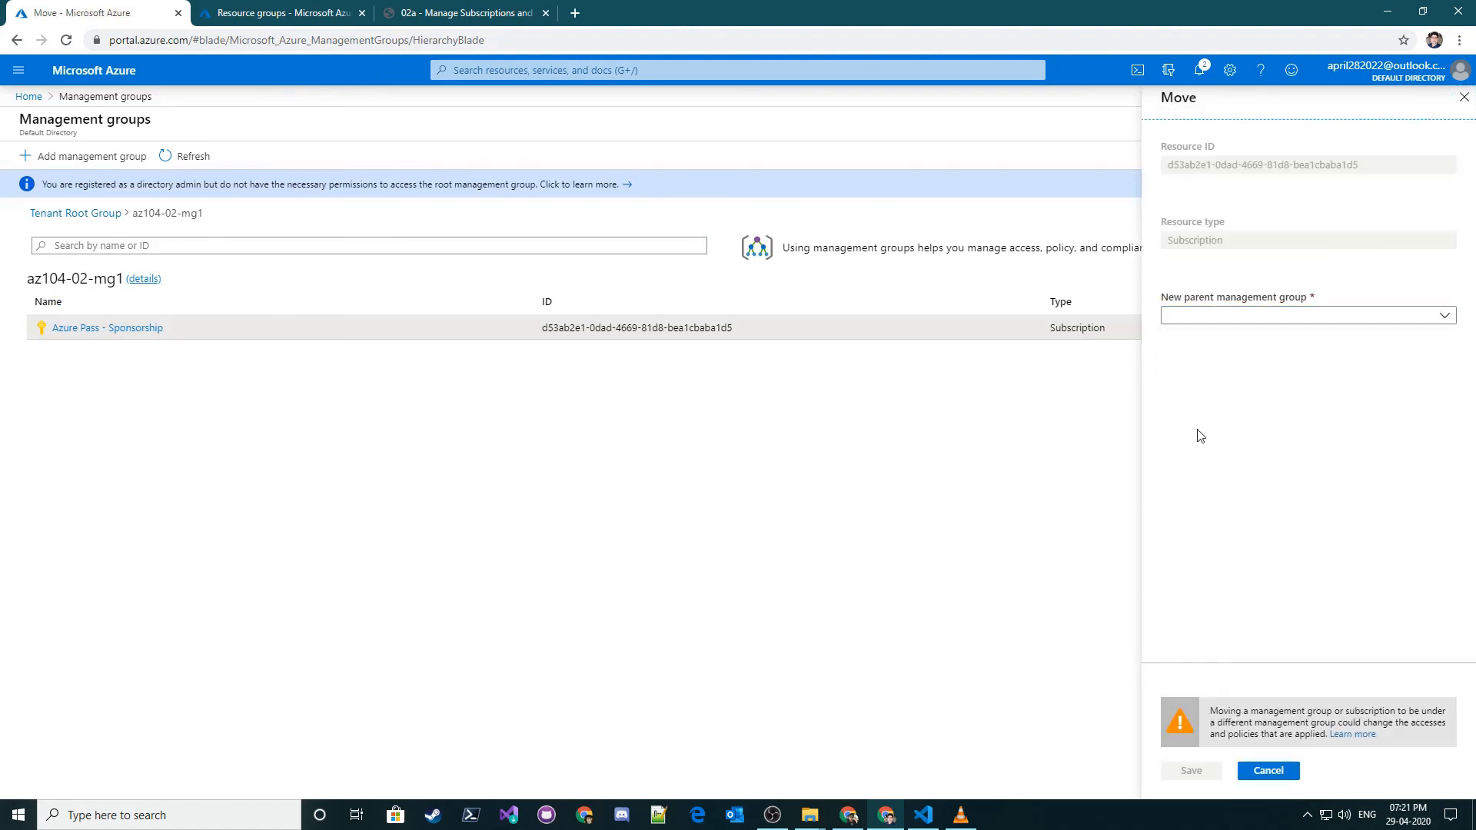
{"action": "left_click", "coordinate": [1204, 316]}
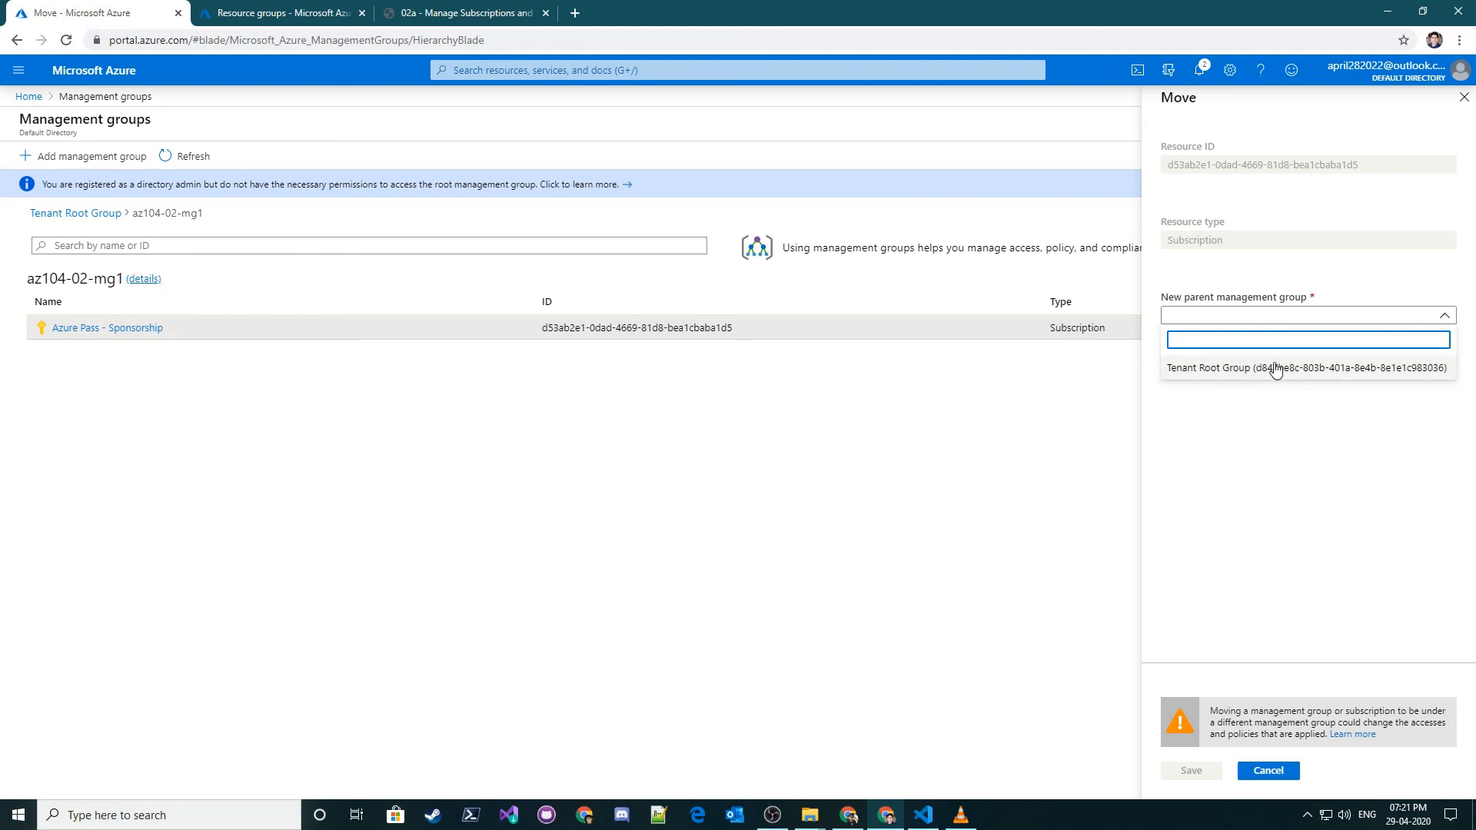
{"action": "left_click", "coordinate": [1245, 420]}
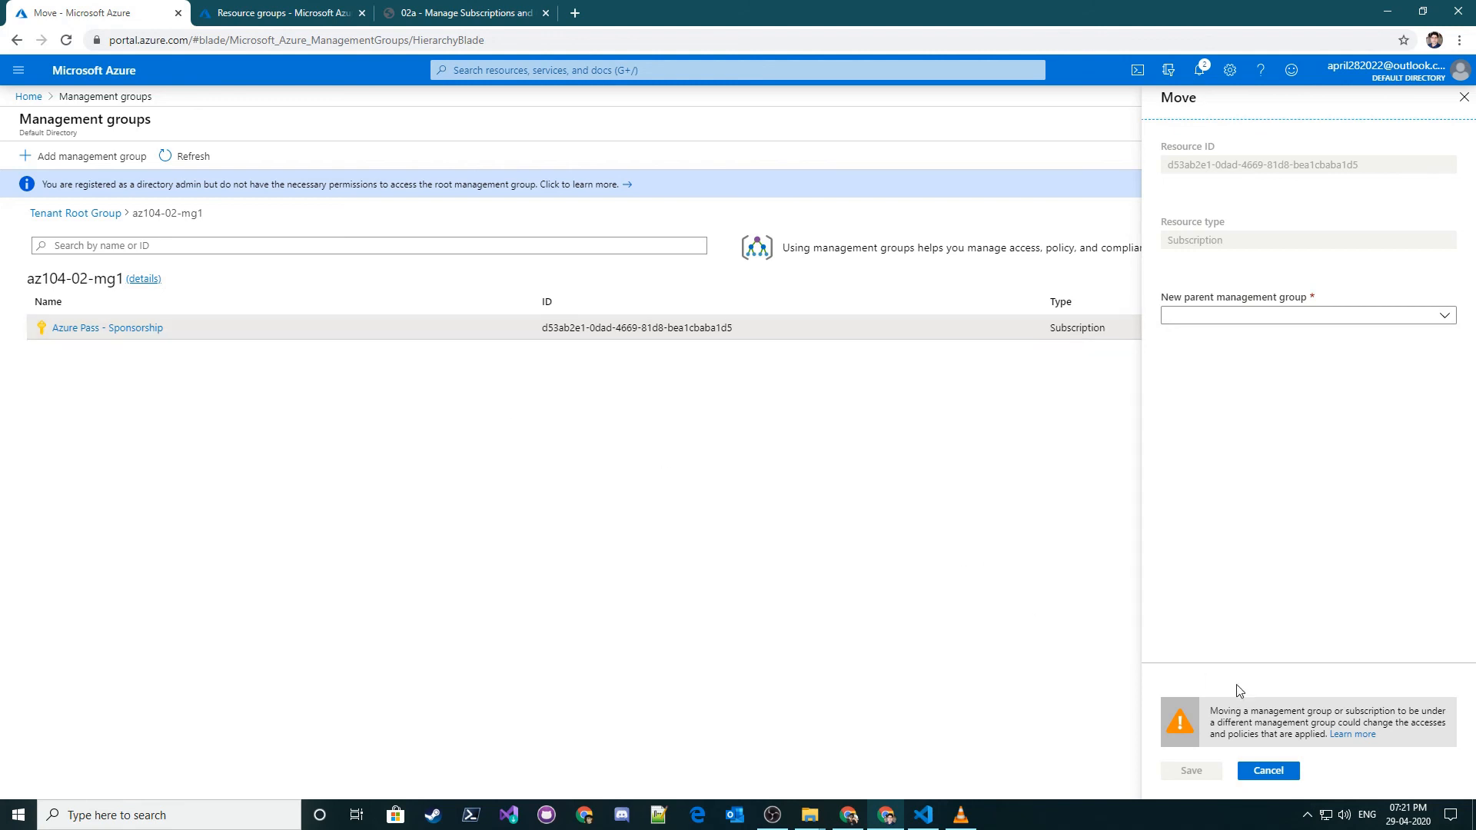
{"action": "left_click", "coordinate": [1268, 770]}
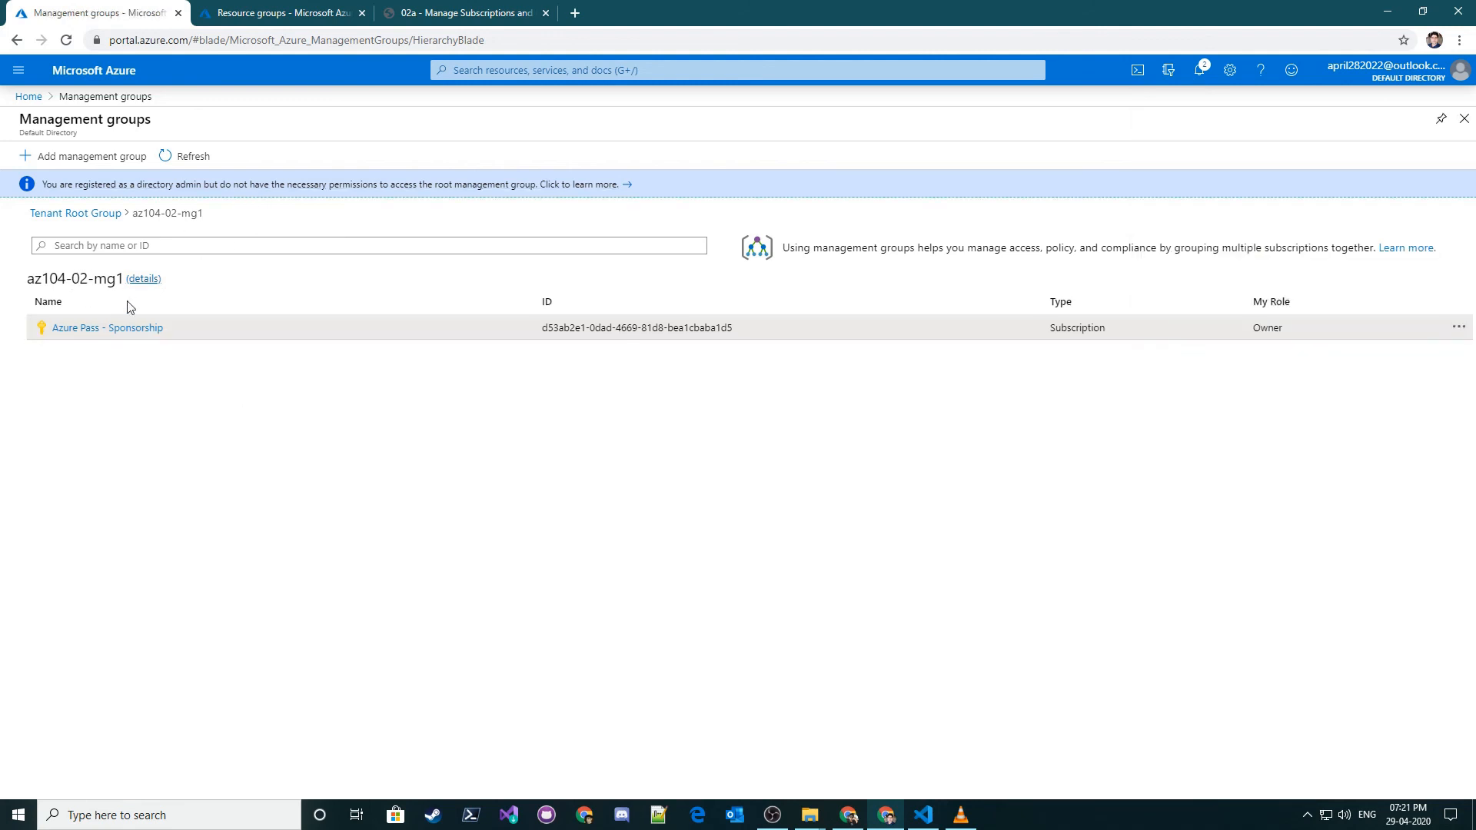
{"action": "left_click", "coordinate": [103, 213]}
{"action": "left_click", "coordinate": [428, 9]}
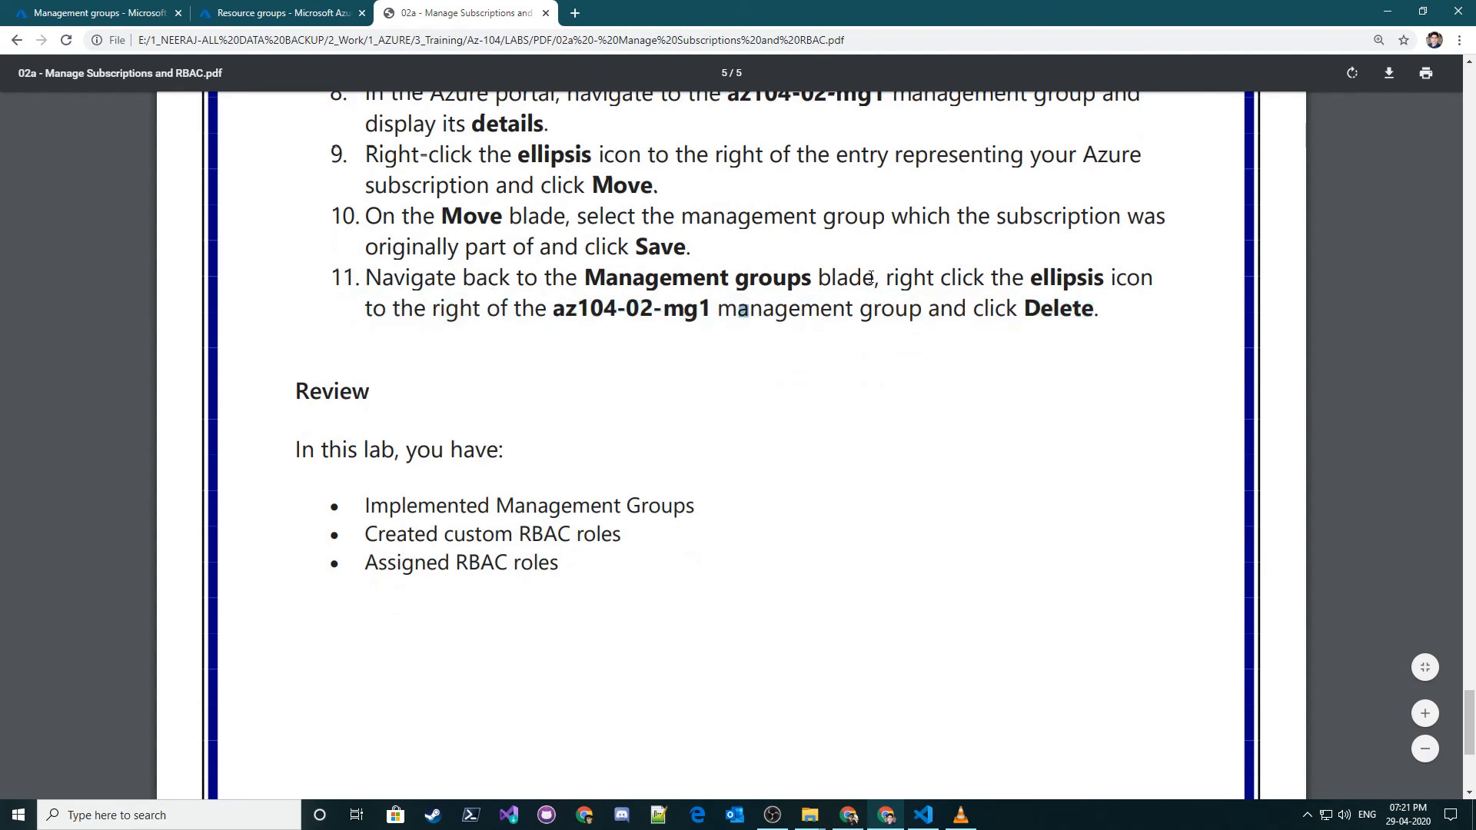
{"action": "left_click", "coordinate": [1003, 278]}
{"action": "left_click_drag", "start_coordinate": [1101, 302], "coordinate": [461, 279]}
{"action": "left_click", "coordinate": [587, 329]}
{"action": "scroll", "coordinate": [616, 335], "scroll_direction": "down", "scroll_amount": 3}
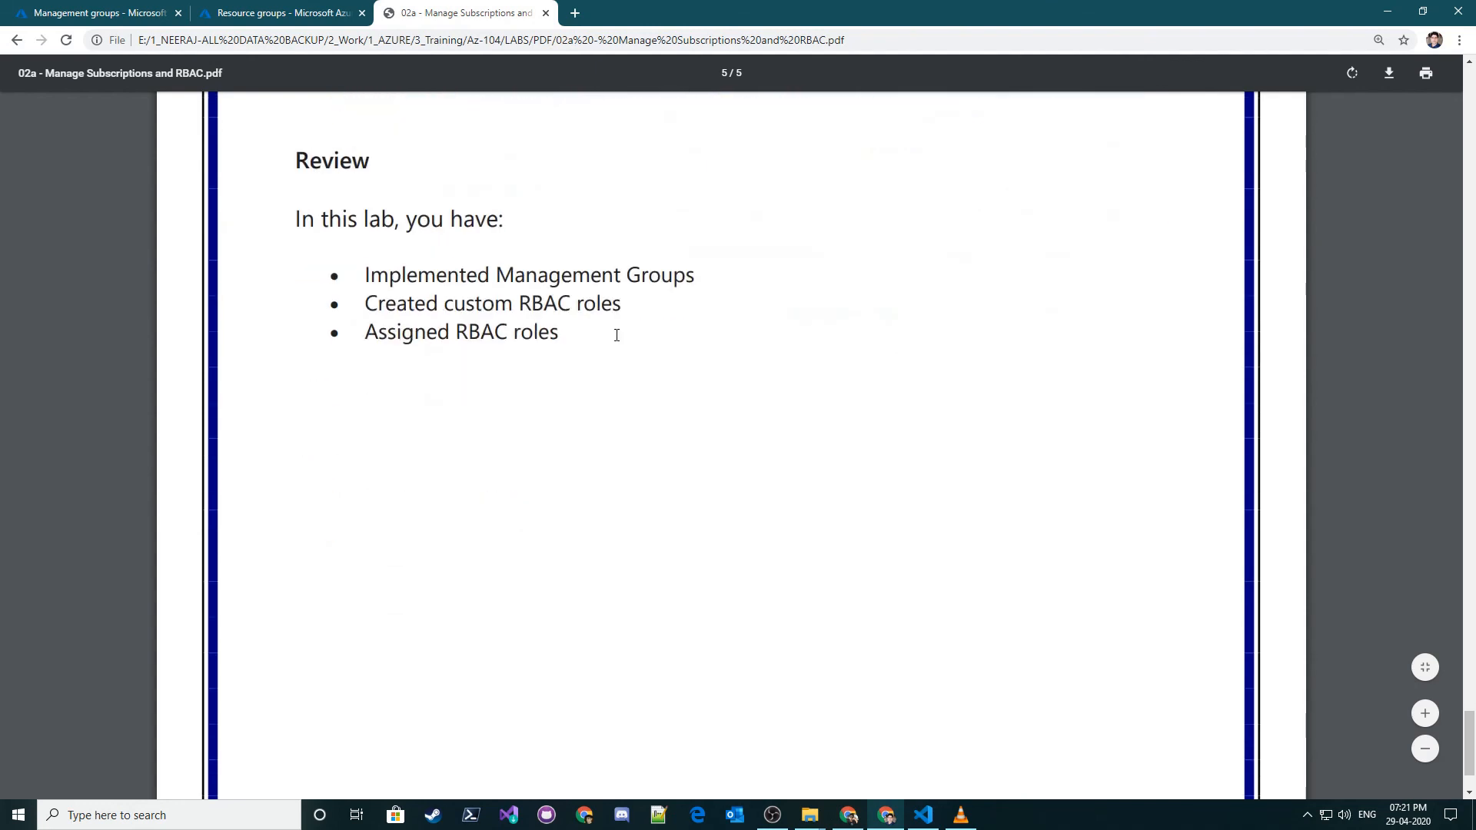
{"action": "triple_click", "coordinate": [439, 278]}
{"action": "left_click", "coordinate": [439, 278]}
{"action": "left_click_drag", "start_coordinate": [702, 275], "coordinate": [372, 275]}
{"action": "left_click", "coordinate": [645, 298]}
{"action": "left_click_drag", "start_coordinate": [626, 303], "coordinate": [370, 308]}
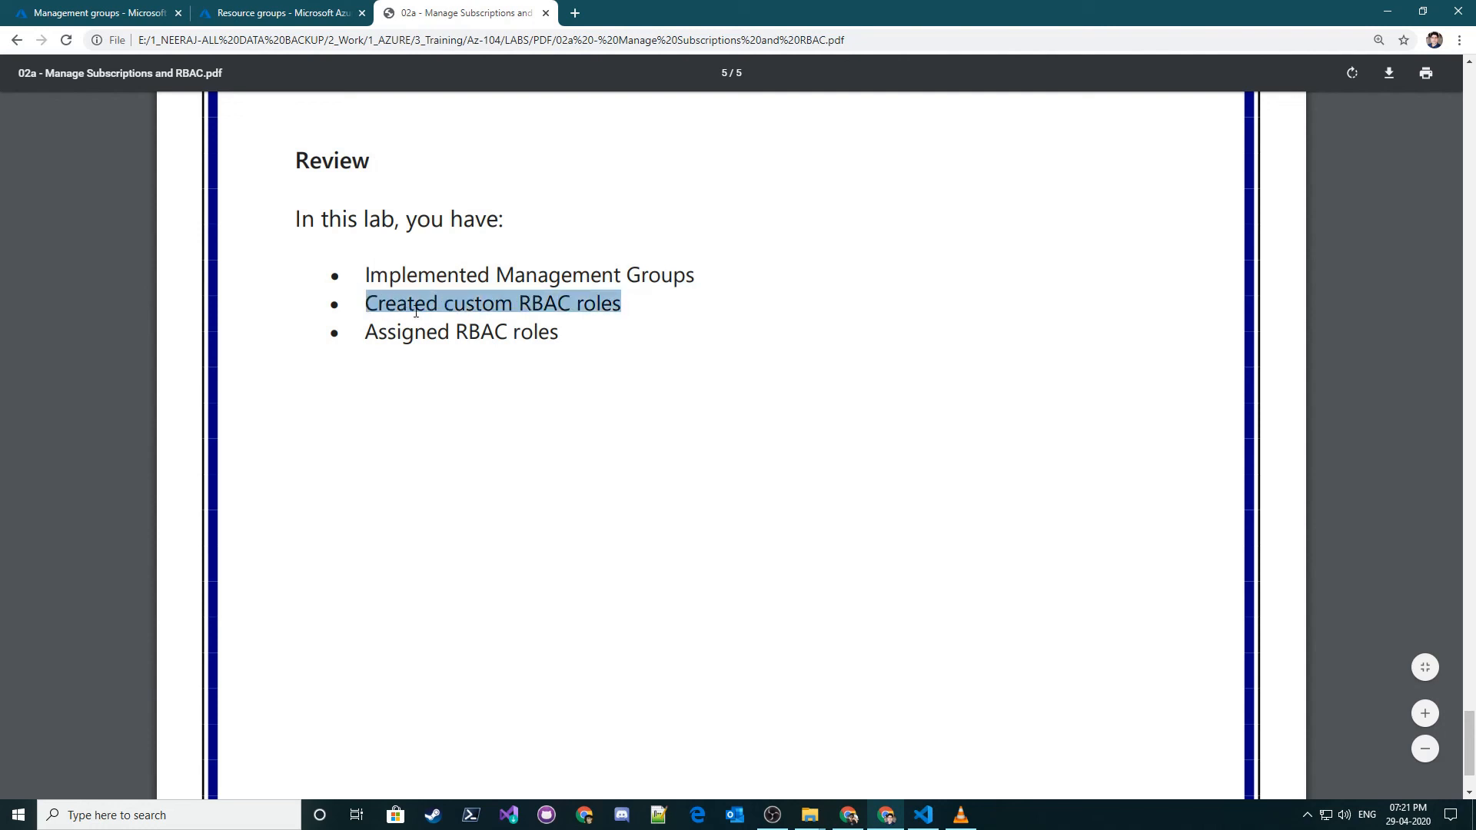
{"action": "left_click_drag", "start_coordinate": [561, 340], "coordinate": [364, 332]}
{"action": "left_click", "coordinate": [575, 356]}
{"action": "left_click_drag", "start_coordinate": [560, 337], "coordinate": [332, 218]}
{"action": "left_click", "coordinate": [669, 379]}
{"action": "left_click_drag", "start_coordinate": [556, 351], "coordinate": [289, 155]}
{"action": "left_click", "coordinate": [587, 314]}
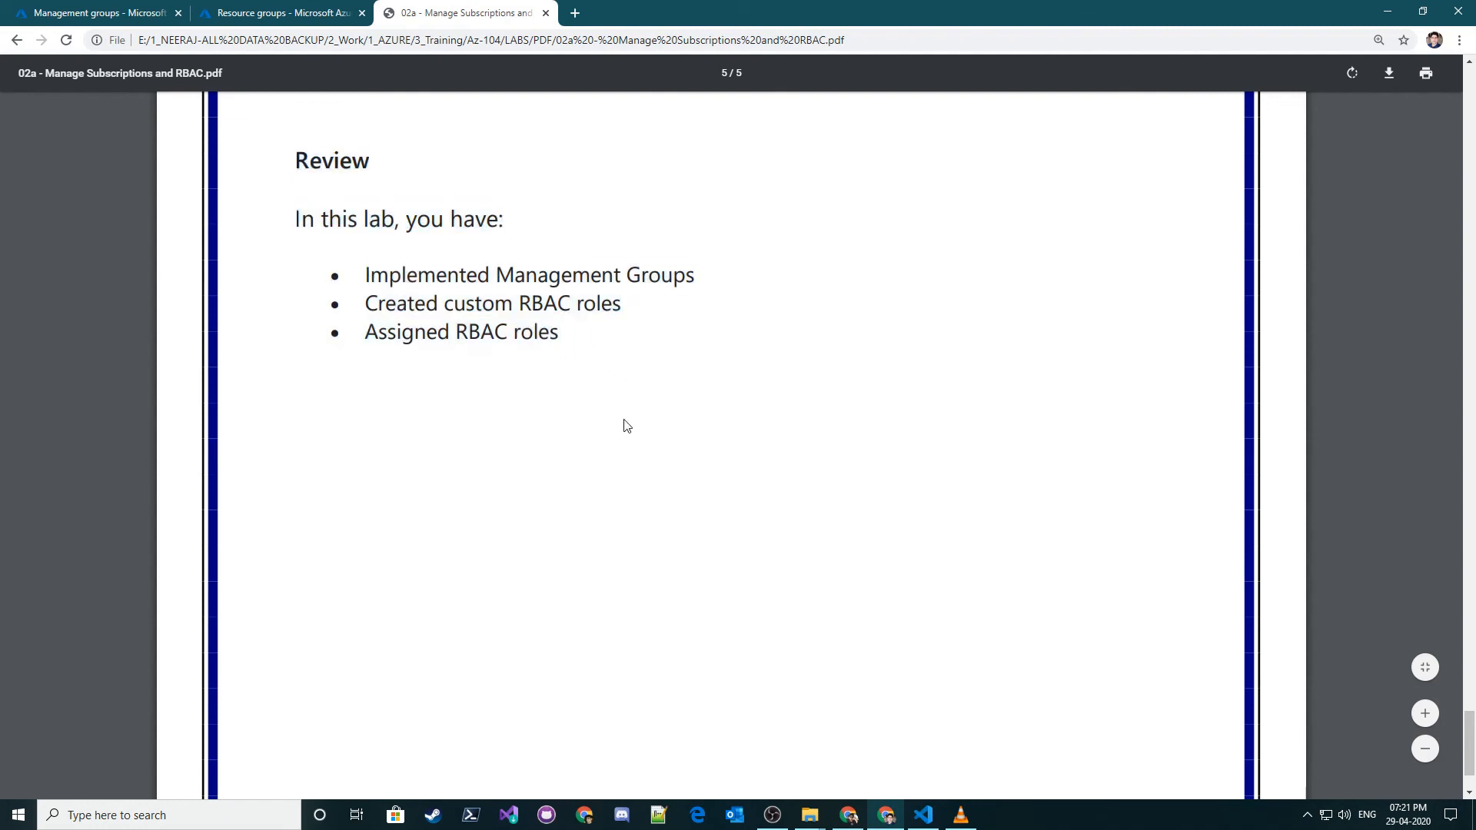